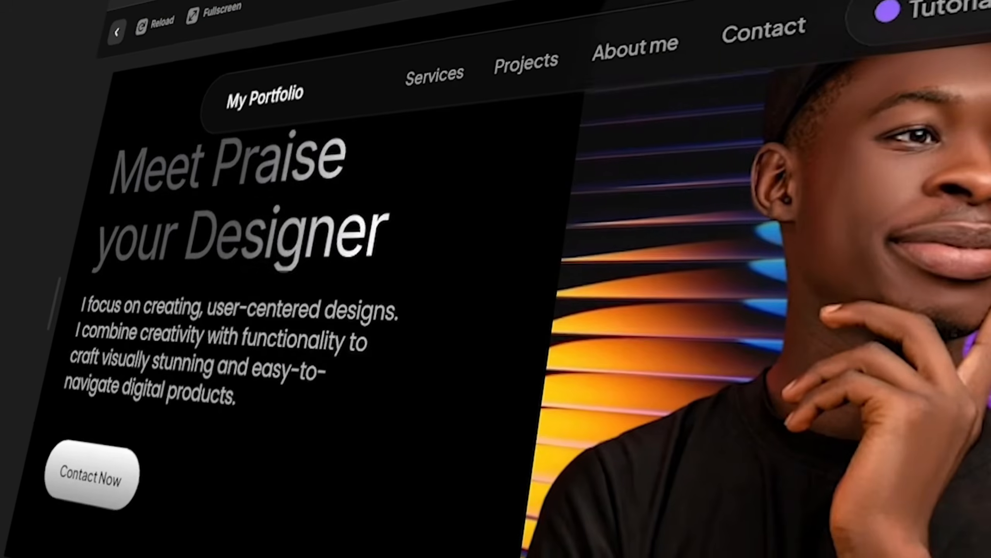
Preview the finished portfolio page from the hero section through the design services cards
{"action": "scroll", "coordinate": [495, 296], "scroll_direction": "down", "scroll_amount": 10}
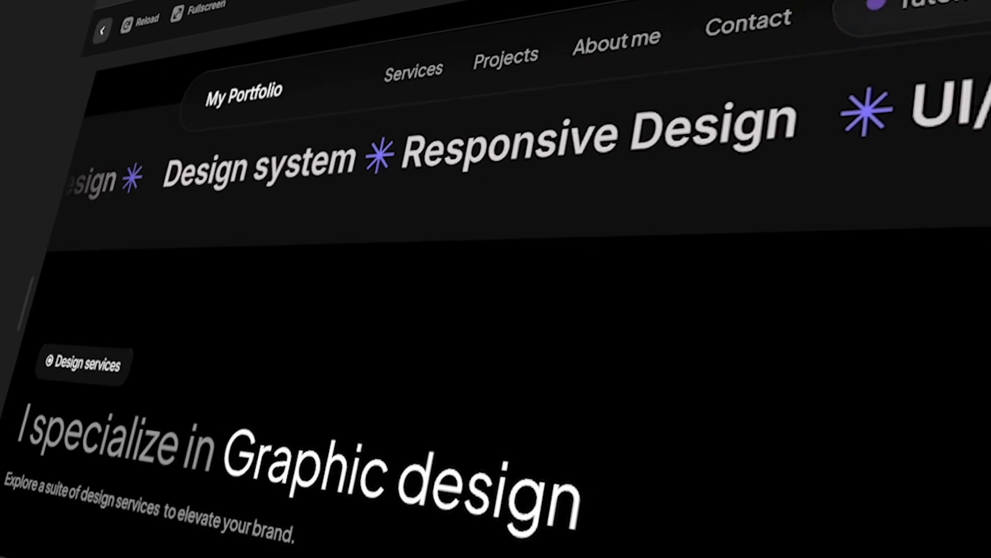
{"action": "scroll", "coordinate": [495, 297], "scroll_direction": "down", "scroll_amount": 8}
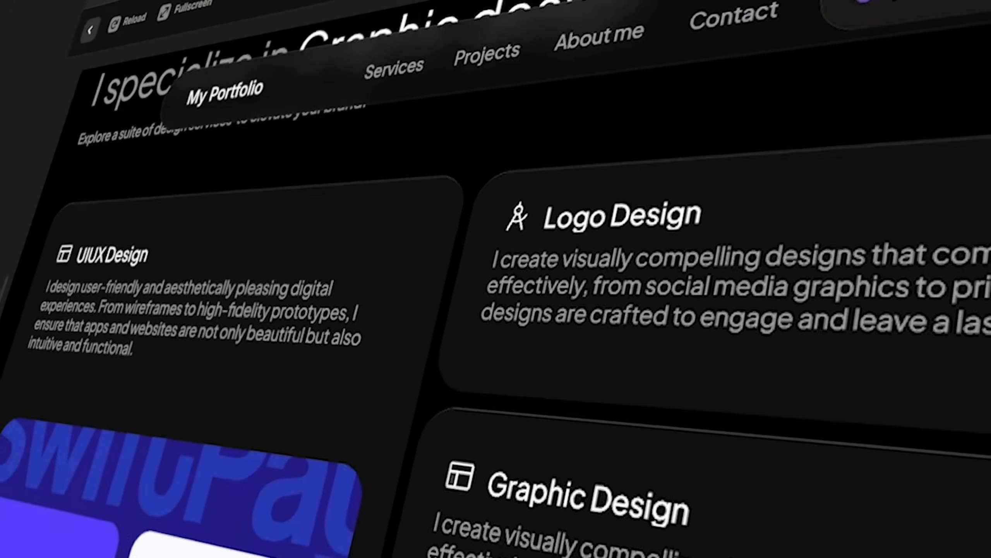
{"action": "scroll", "coordinate": [496, 296], "scroll_direction": "down", "scroll_amount": 10}
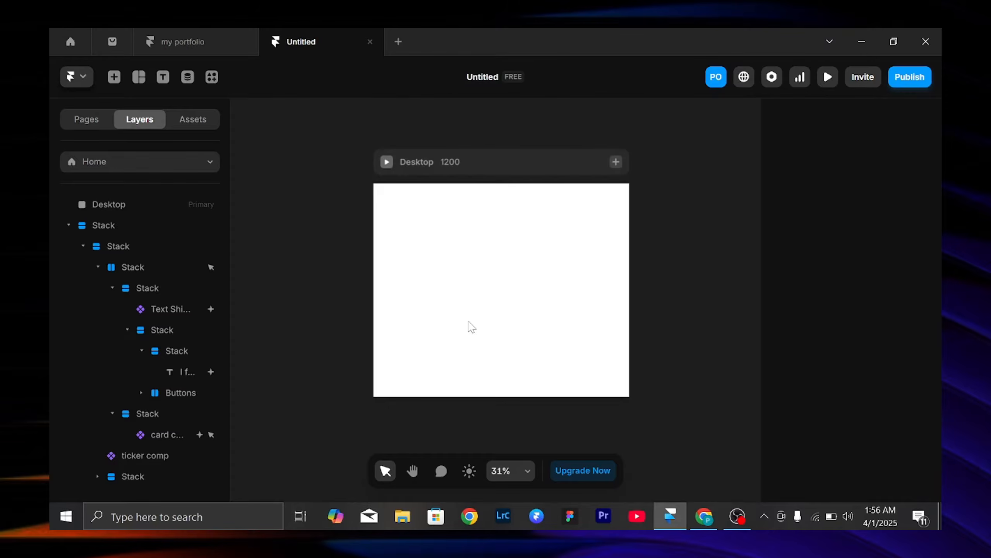
View the Framer website in Chrome and the Framer project dashboard, and return to the Untitled project
{"action": "left_click", "coordinate": [479, 394]}
{"action": "left_click", "coordinate": [666, 200]}
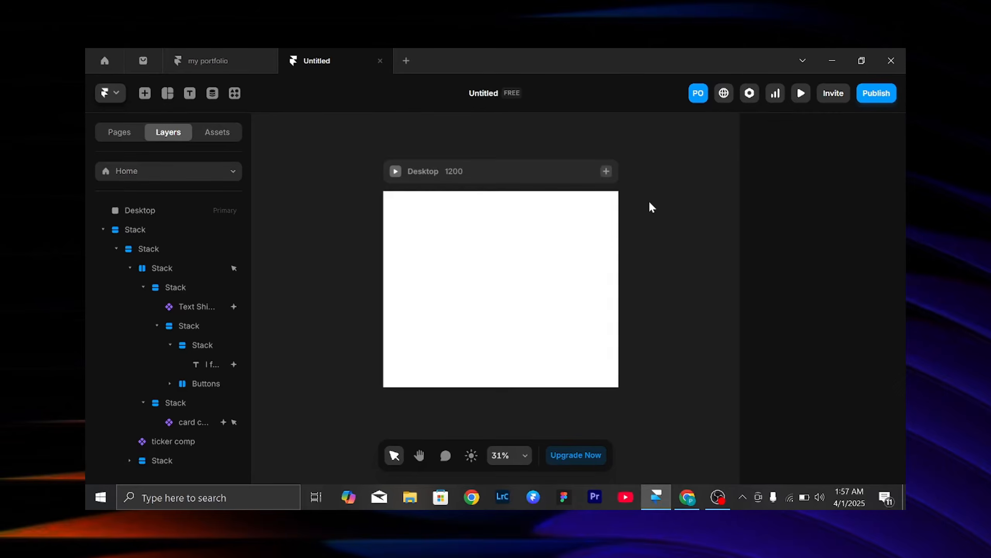
{"action": "left_click", "coordinate": [687, 497]}
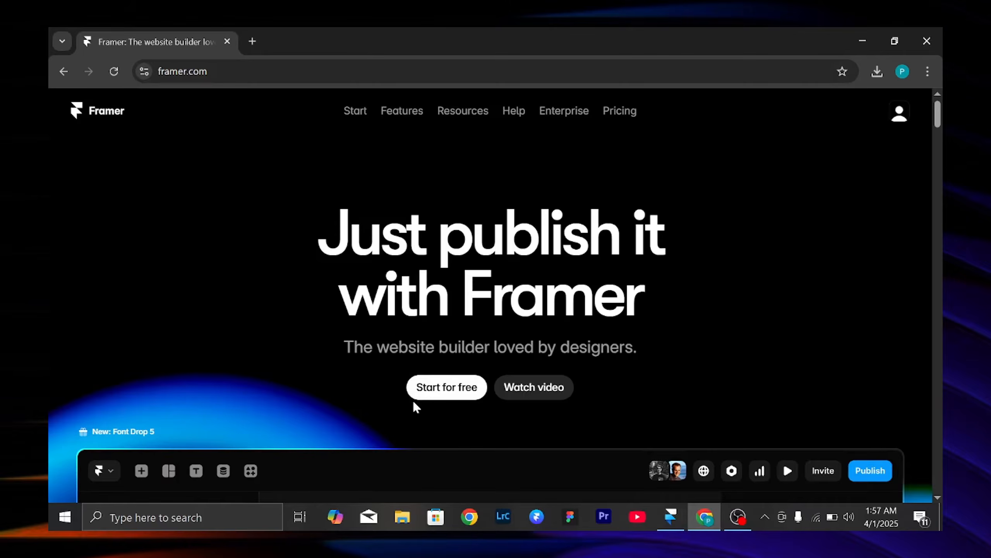
{"action": "left_click", "coordinate": [671, 517]}
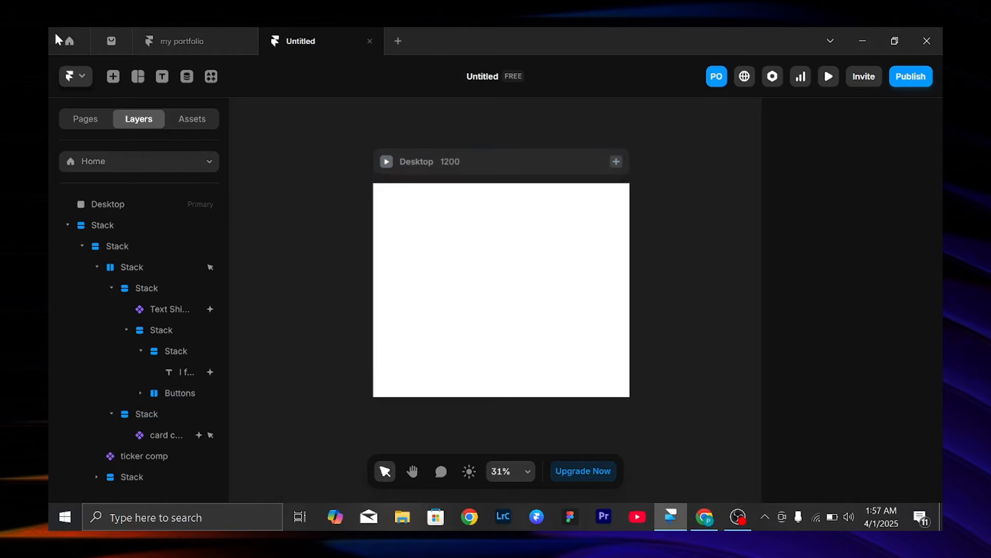
{"action": "left_click", "coordinate": [69, 40]}
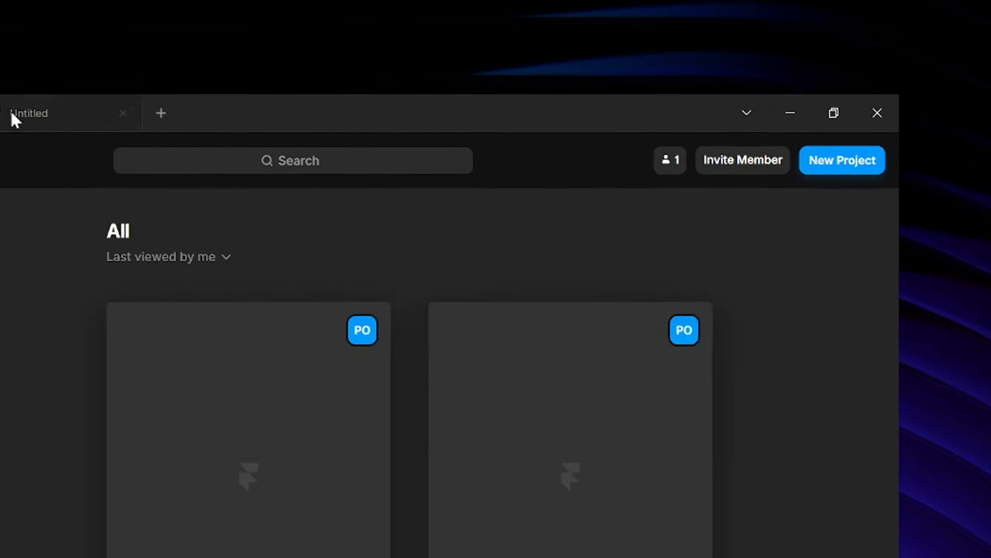
{"action": "left_click", "coordinate": [289, 42]}
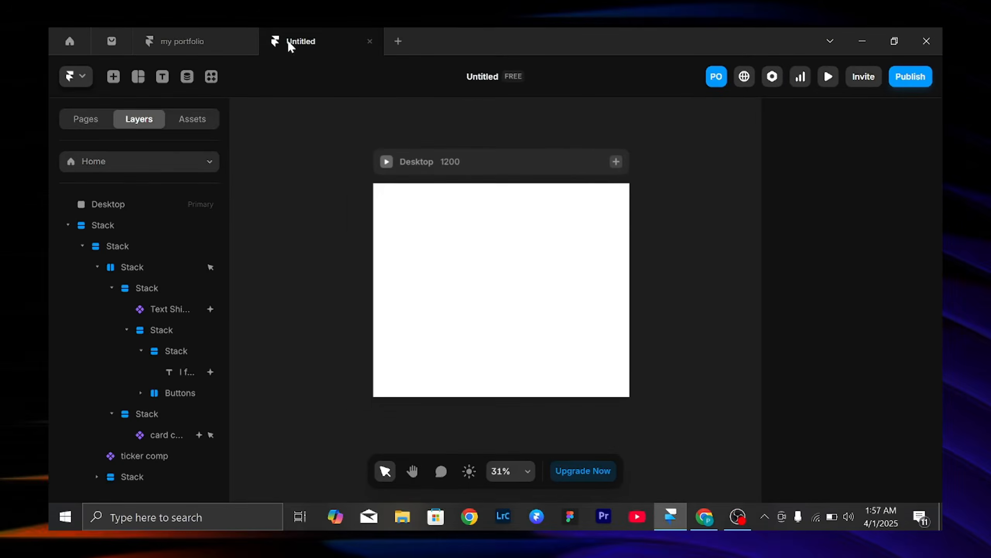
Select the Desktop breakpoint and look over the project's layers, assets and pages
{"action": "left_click", "coordinate": [366, 296]}
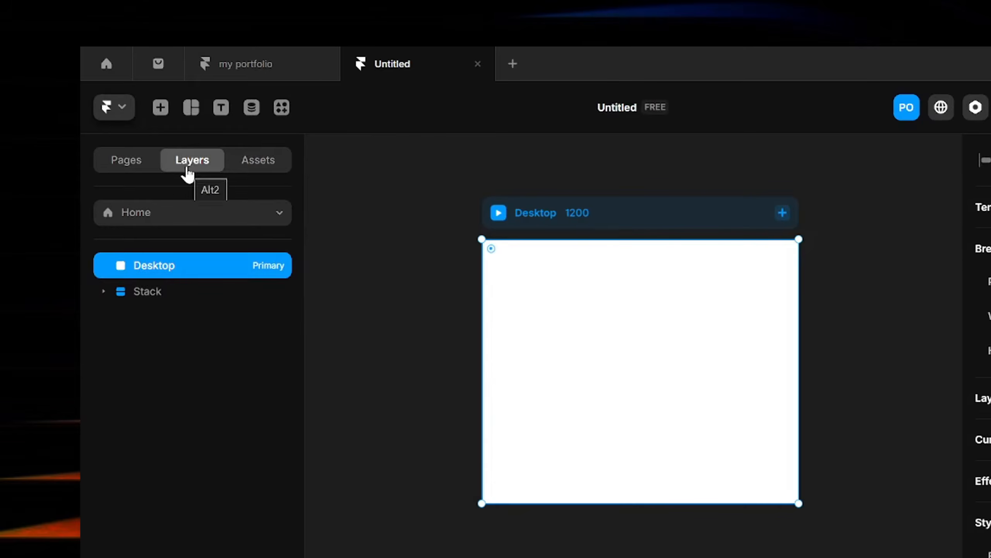
{"action": "left_click", "coordinate": [258, 170]}
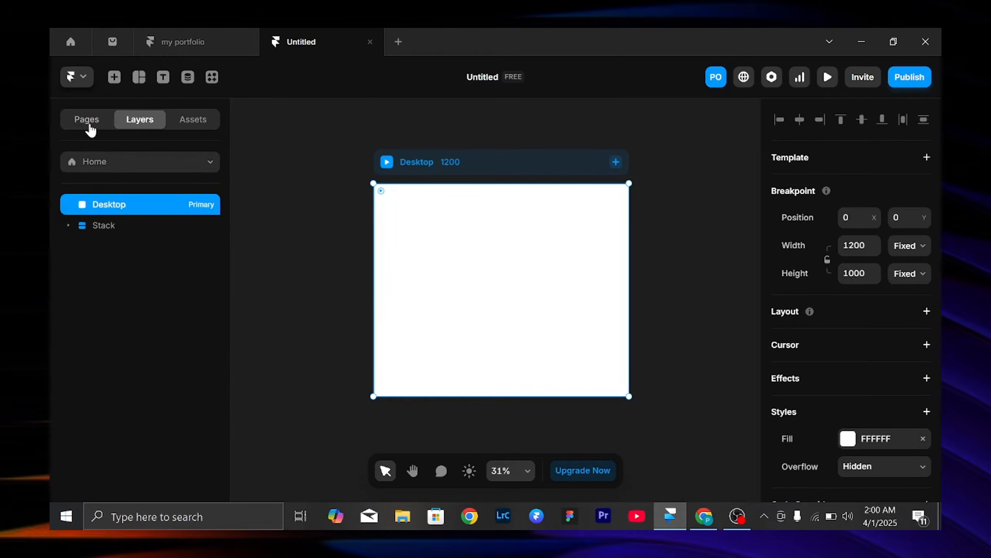
{"action": "left_click", "coordinate": [90, 126]}
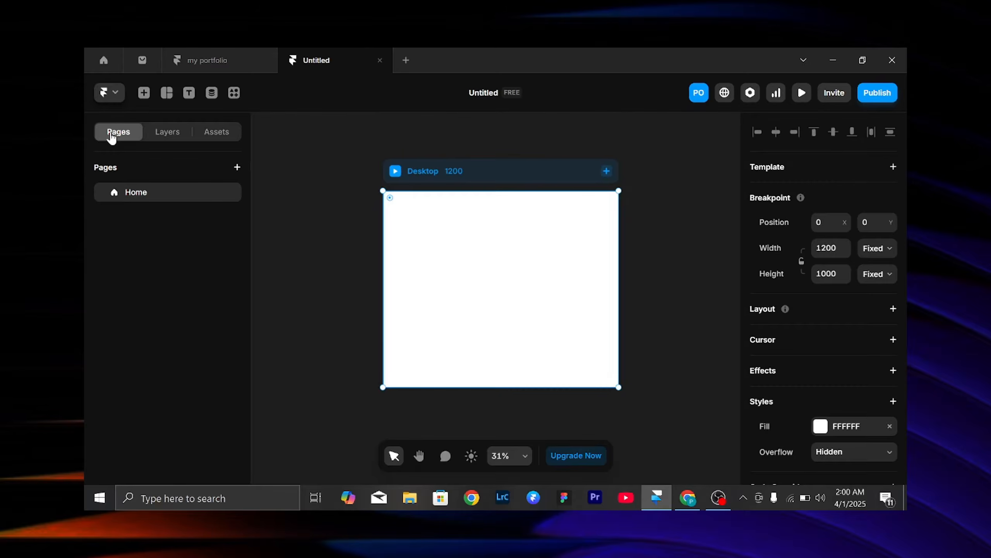
Review the /tutorials and /blog pages of the my portfolio project, and return to the Untitled project
{"action": "left_click", "coordinate": [207, 63]}
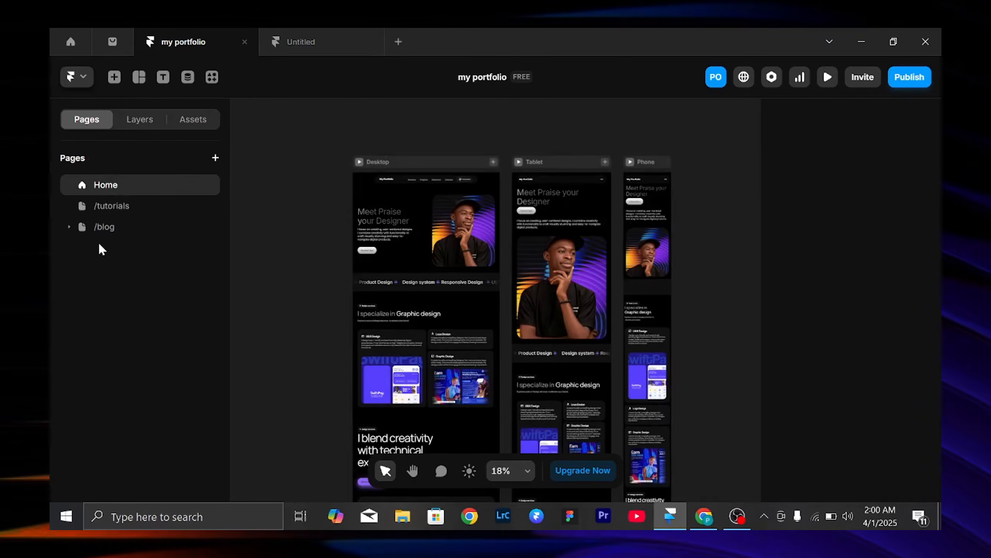
{"action": "left_click", "coordinate": [109, 203]}
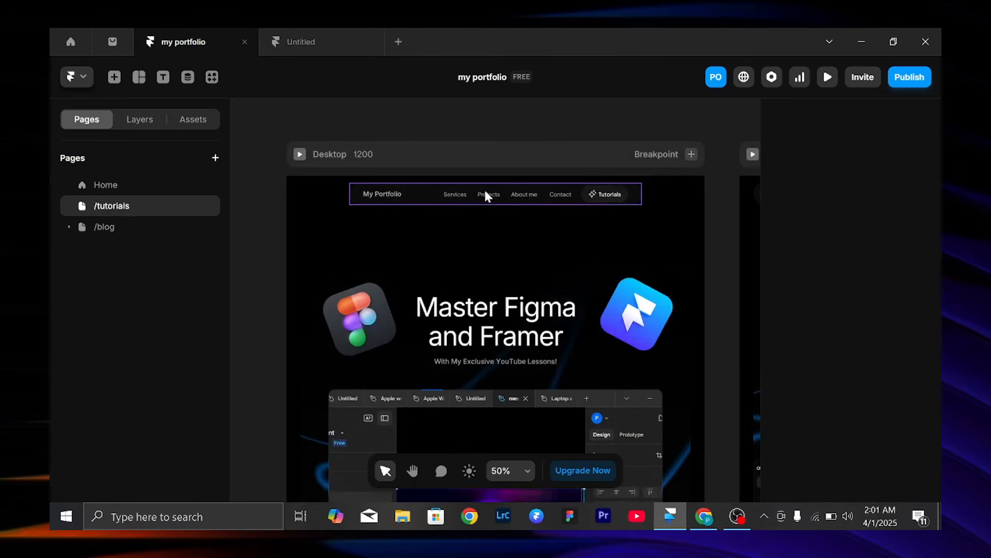
{"action": "scroll", "coordinate": [488, 191], "scroll_direction": "down", "scroll_amount": 10}
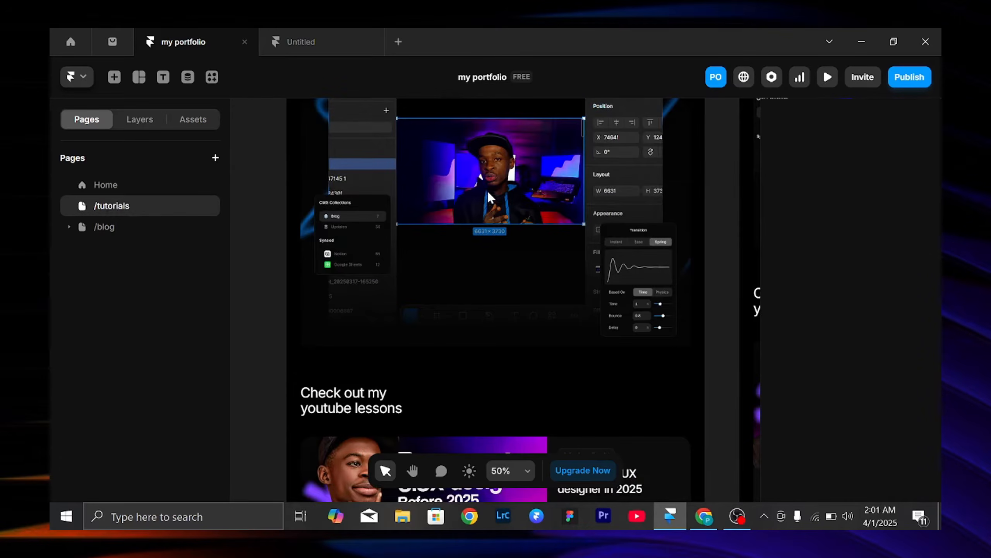
{"action": "scroll", "coordinate": [488, 190], "scroll_direction": "up", "scroll_amount": 6}
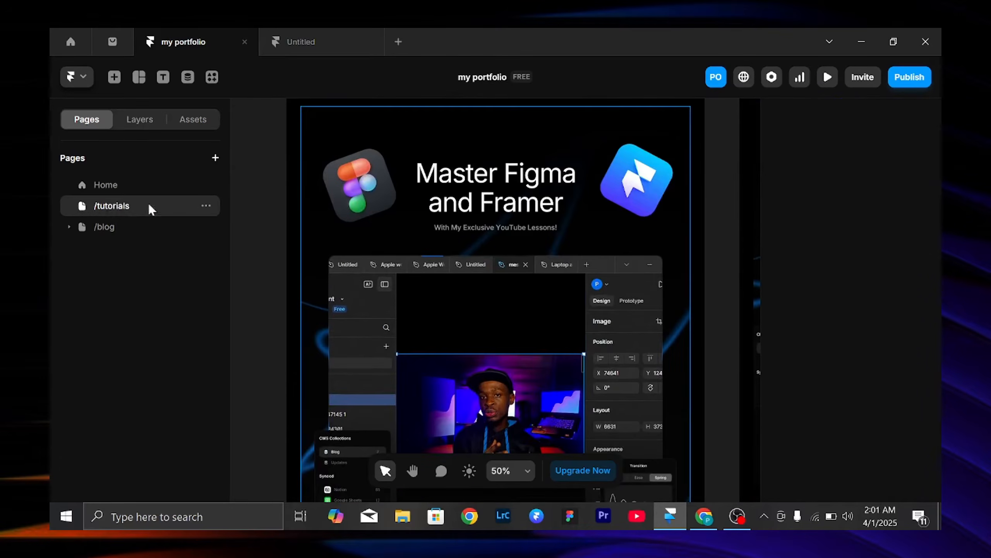
{"action": "left_click", "coordinate": [117, 227]}
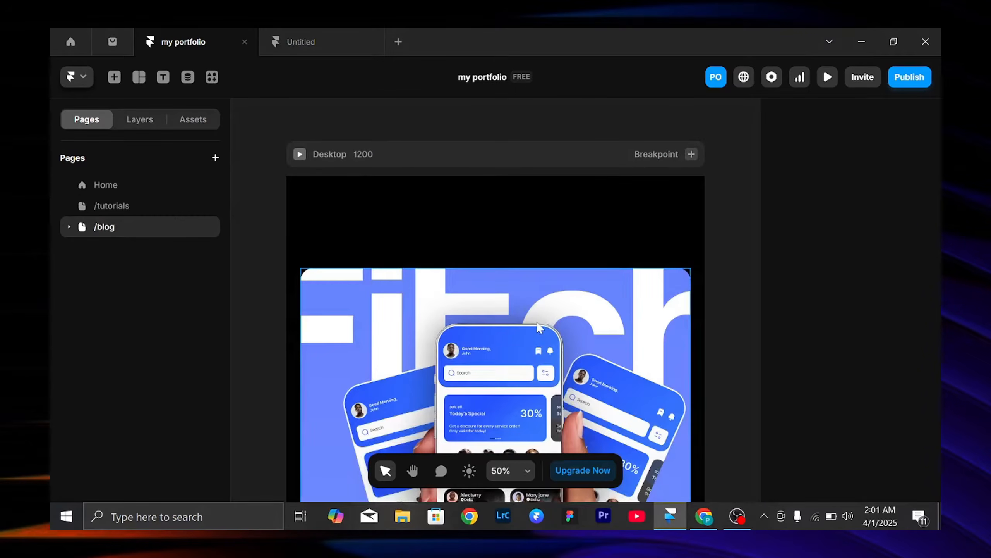
{"action": "left_click", "coordinate": [297, 43]}
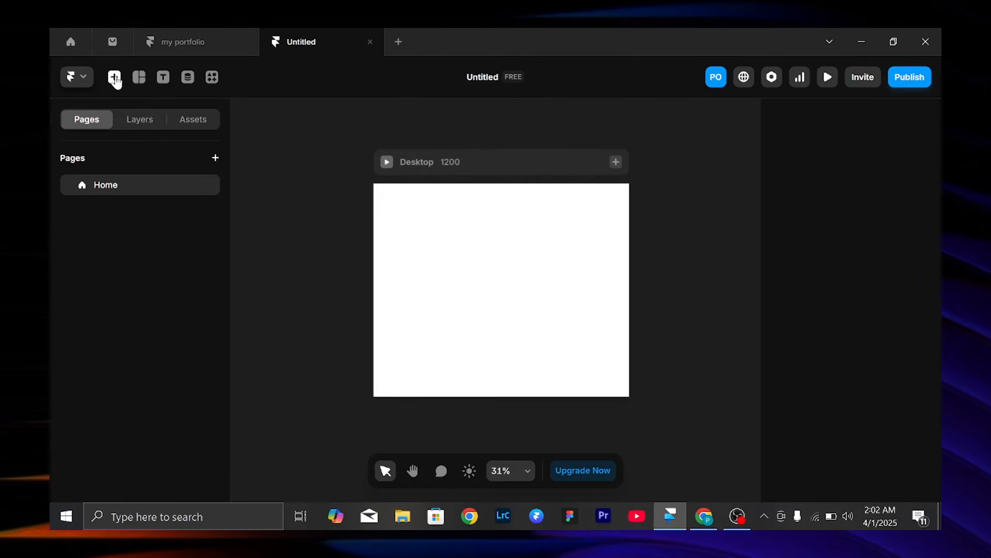
Add a page from the Landing template and look over its Desktop and Tablet layouts
{"action": "left_click", "coordinate": [227, 132]}
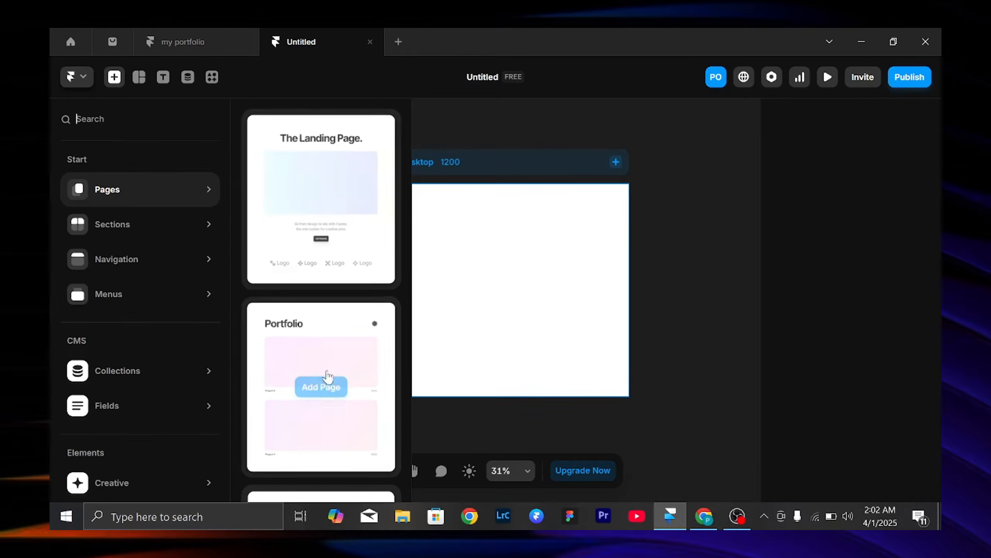
{"action": "mouse_move", "coordinate": [332, 200]}
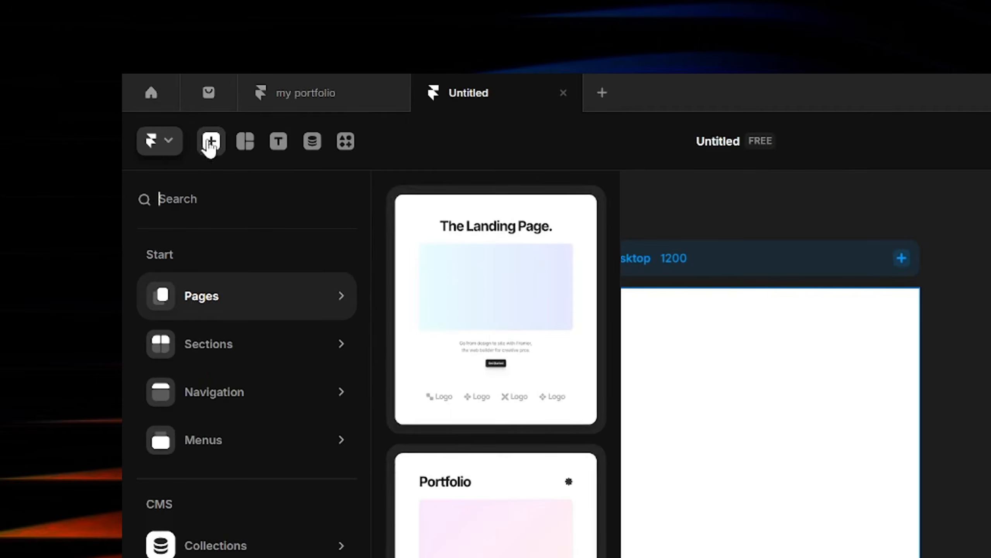
{"action": "mouse_move", "coordinate": [454, 272]}
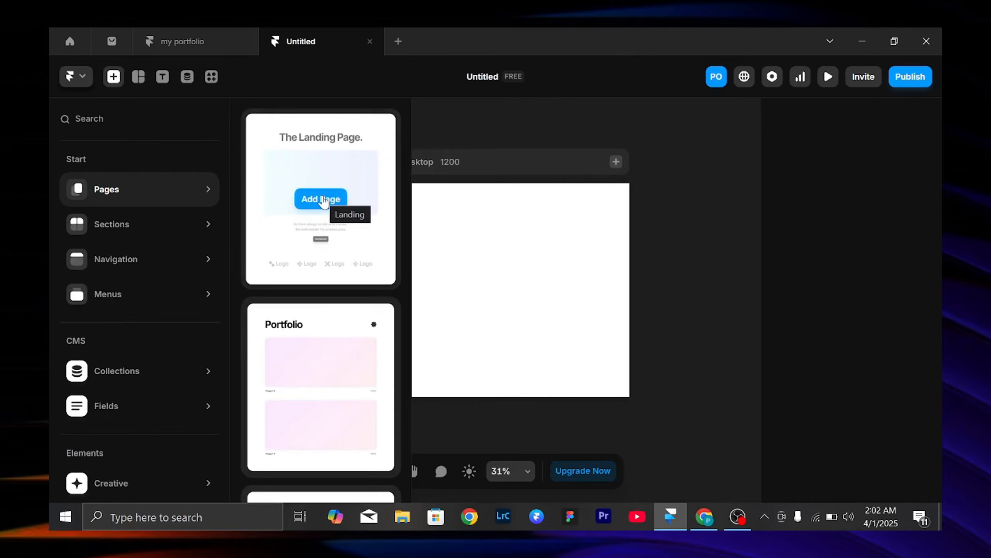
{"action": "left_click", "coordinate": [323, 200]}
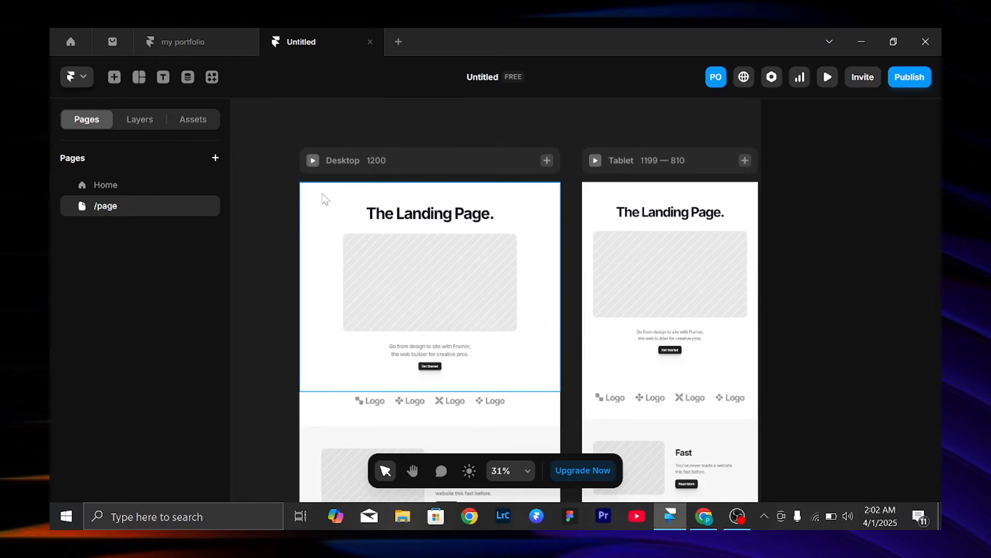
{"action": "scroll", "coordinate": [324, 199], "scroll_direction": "down", "scroll_amount": 3}
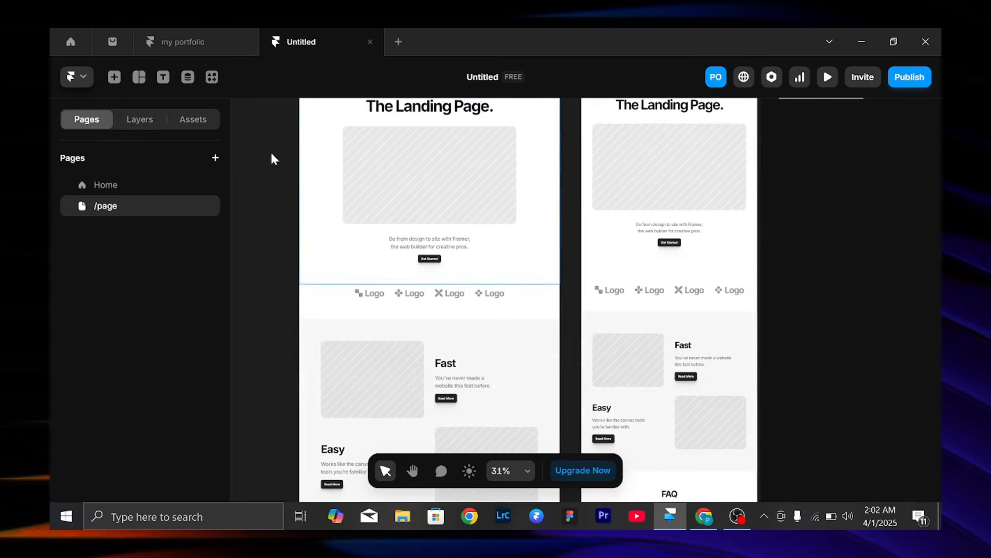
Look at the page templates again and undo the addition of the Landing page
{"action": "left_click", "coordinate": [114, 77]}
{"action": "mouse_move", "coordinate": [334, 217]}
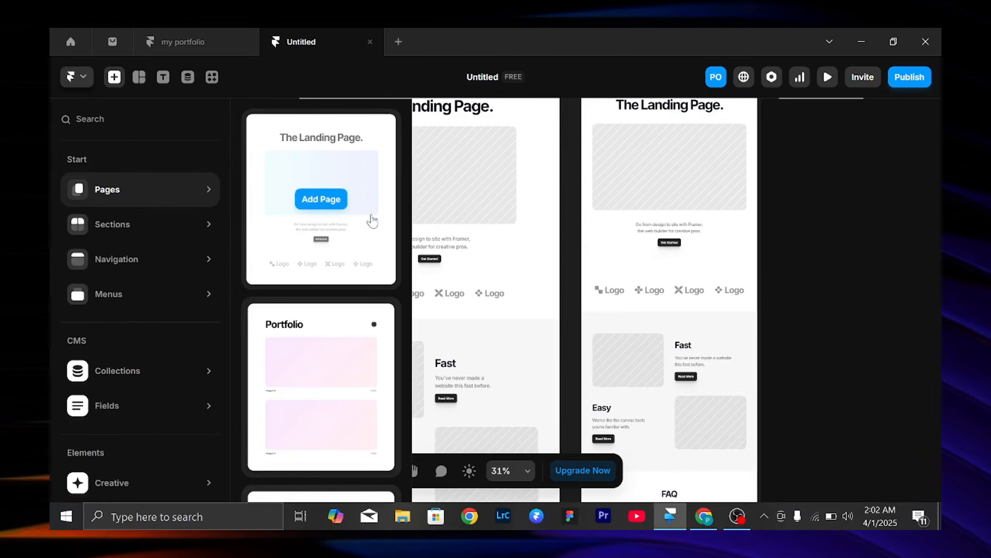
{"action": "left_click", "coordinate": [356, 195]}
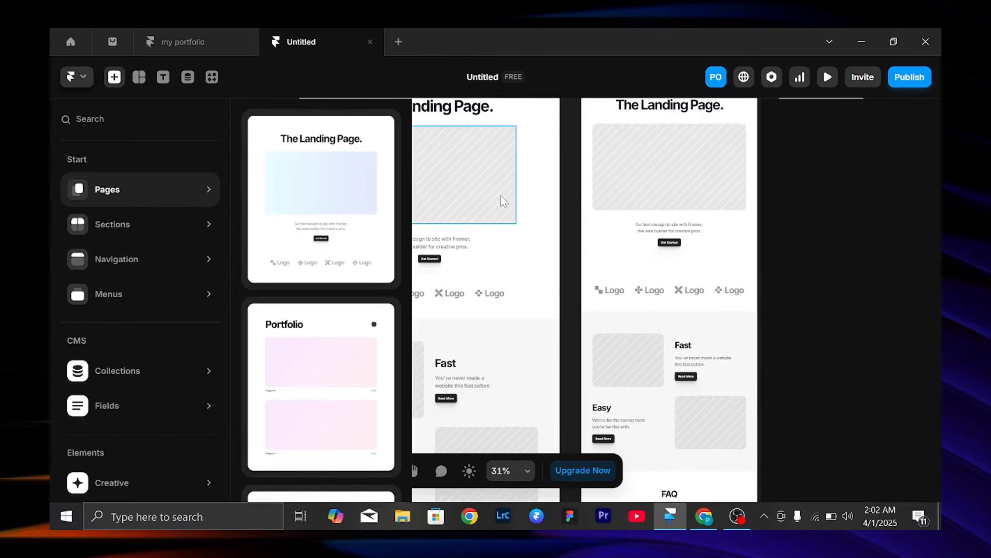
{"action": "left_click", "coordinate": [528, 227]}
{"action": "scroll", "coordinate": [529, 226], "scroll_direction": "down", "scroll_amount": 3}
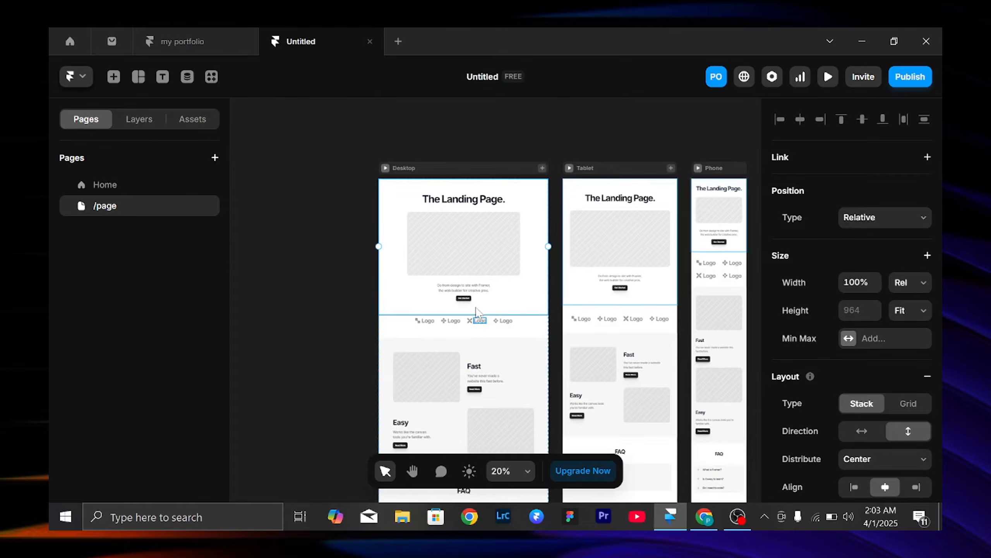
{"action": "key", "text": "ctrl+z"}
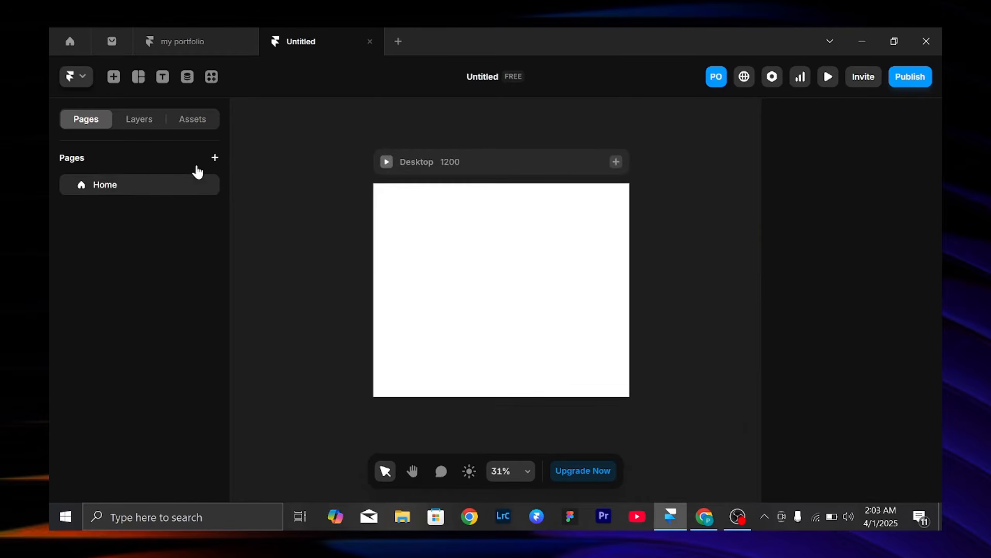
Browse the insertable page templates, including Image Blog and 404, and the Social elements
{"action": "left_click", "coordinate": [113, 76]}
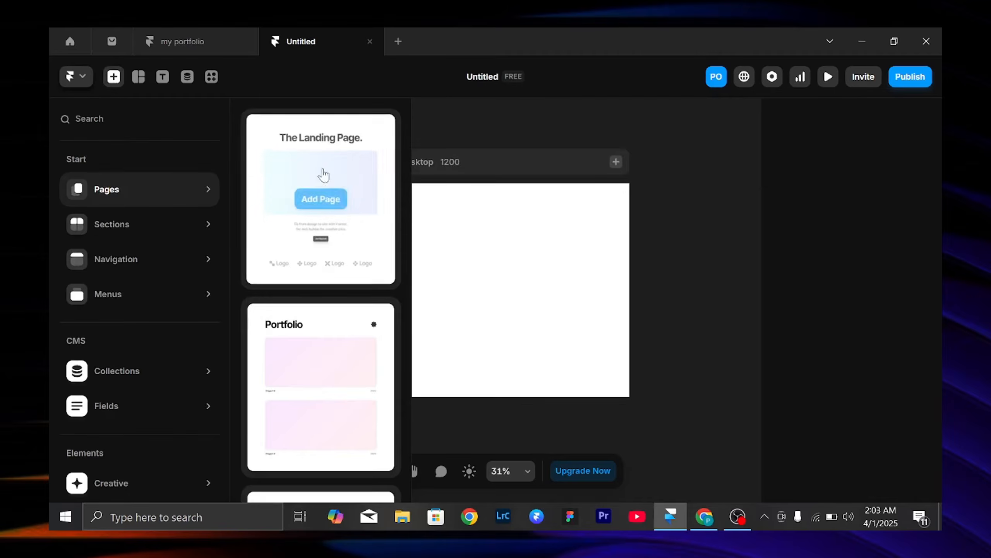
{"action": "scroll", "coordinate": [314, 326], "scroll_direction": "down", "scroll_amount": 15}
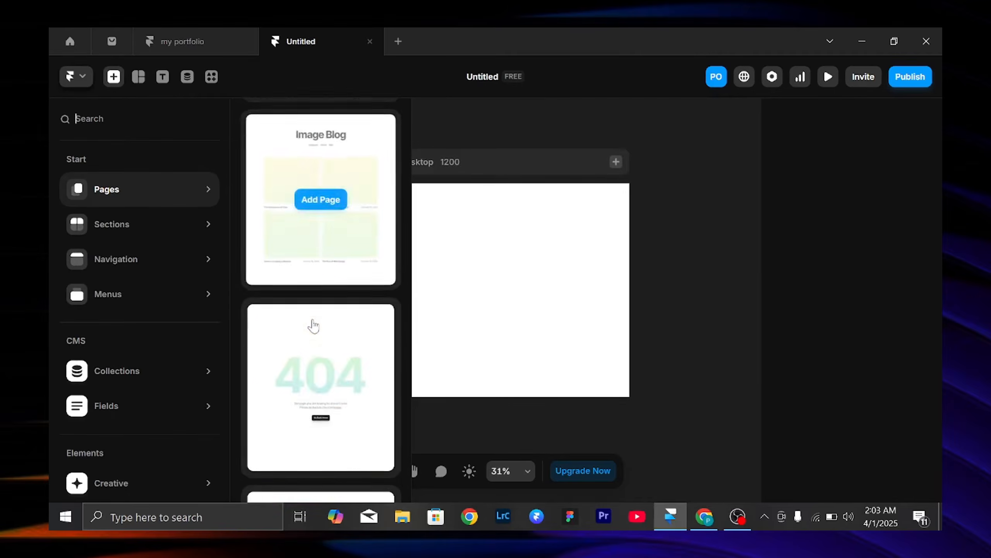
{"action": "scroll", "coordinate": [313, 325], "scroll_direction": "down", "scroll_amount": 1}
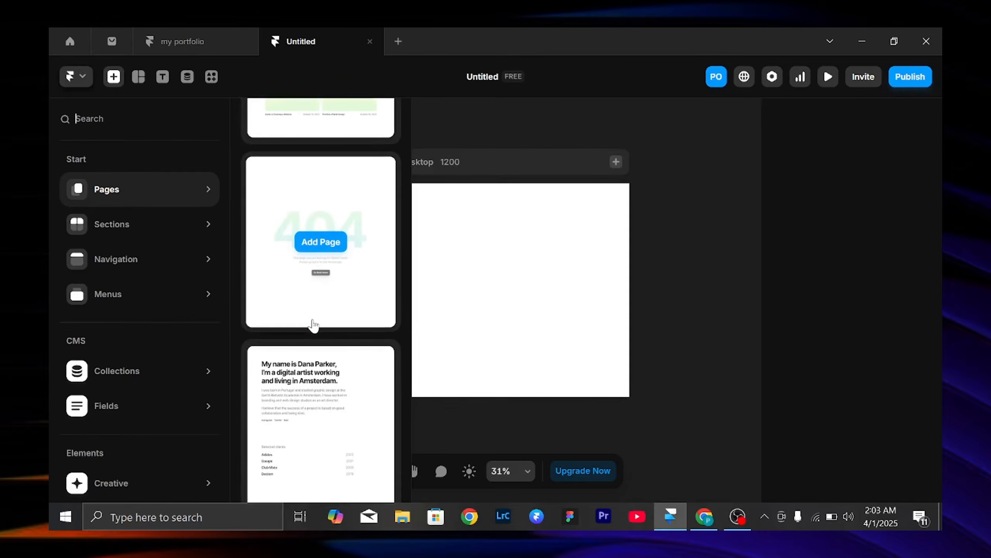
{"action": "scroll", "coordinate": [129, 390], "scroll_direction": "down", "scroll_amount": 5}
{"action": "mouse_move", "coordinate": [128, 447]}
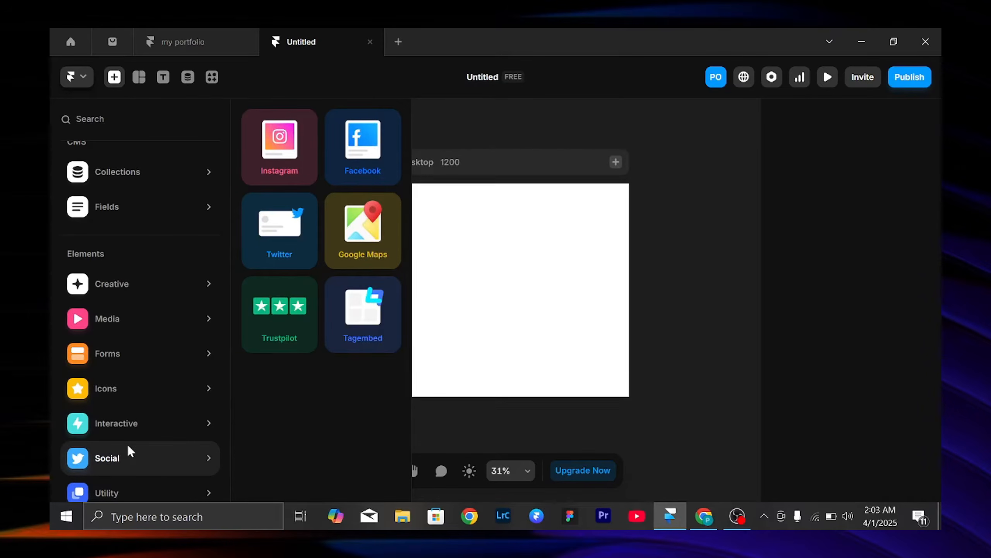
{"action": "scroll", "coordinate": [129, 448], "scroll_direction": "down", "scroll_amount": 1}
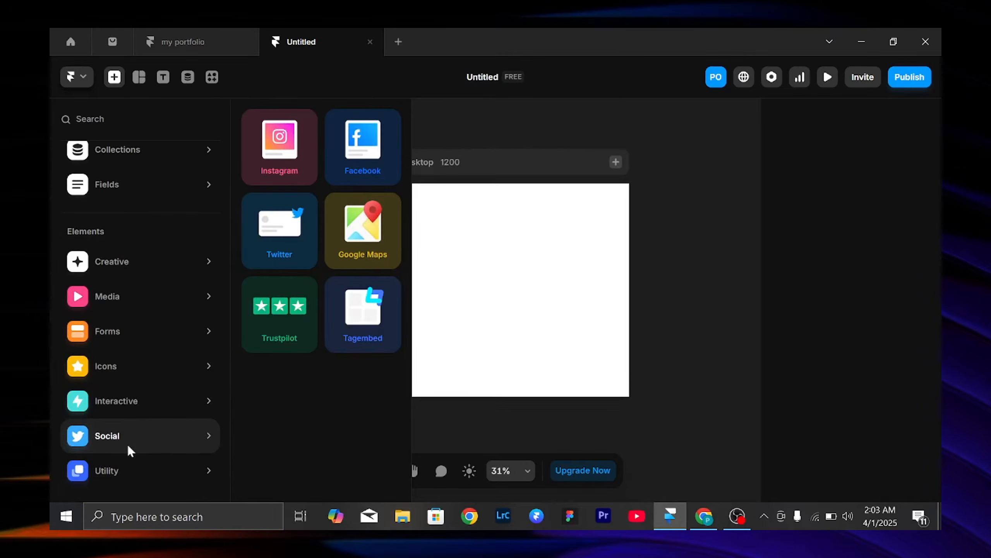
{"action": "left_click", "coordinate": [142, 83]}
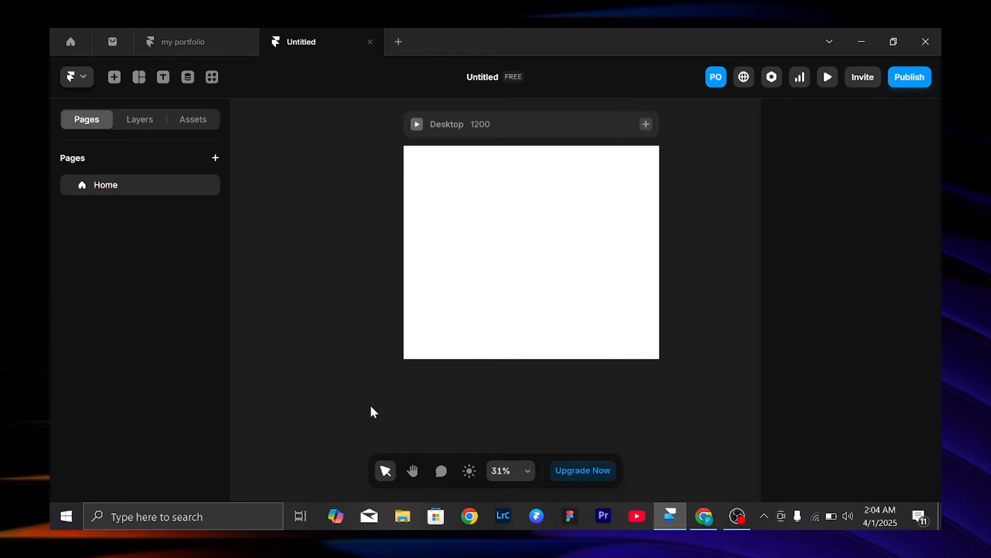
Draw a frame about 278 by 366 on the canvas beside the Desktop breakpoint and delete it
{"action": "key", "text": "f"}
{"action": "mouse_move", "coordinate": [270, 295]}
{"action": "left_mouse_down"}
{"action": "mouse_move", "coordinate": [340, 370]}
{"action": "mouse_move", "coordinate": [329, 372]}
{"action": "left_mouse_up"}
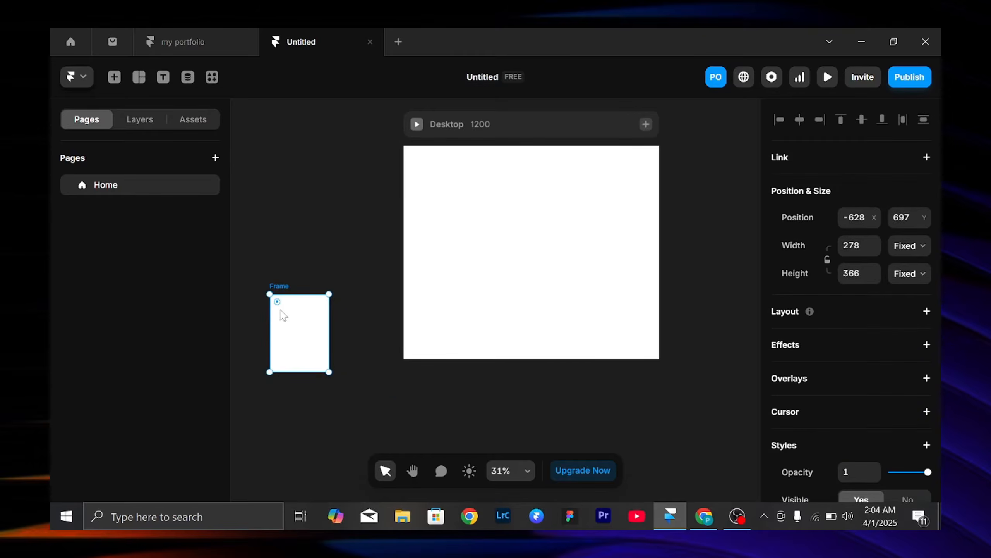
{"action": "key", "text": "Delete"}
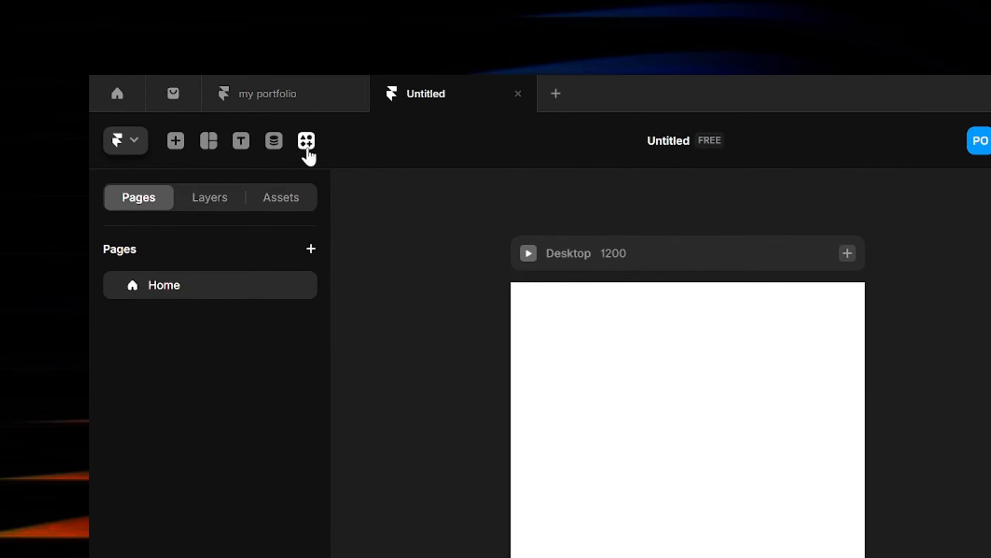
Look over the available plugins and the Desktop breakpoint's properties
{"action": "left_click", "coordinate": [307, 148]}
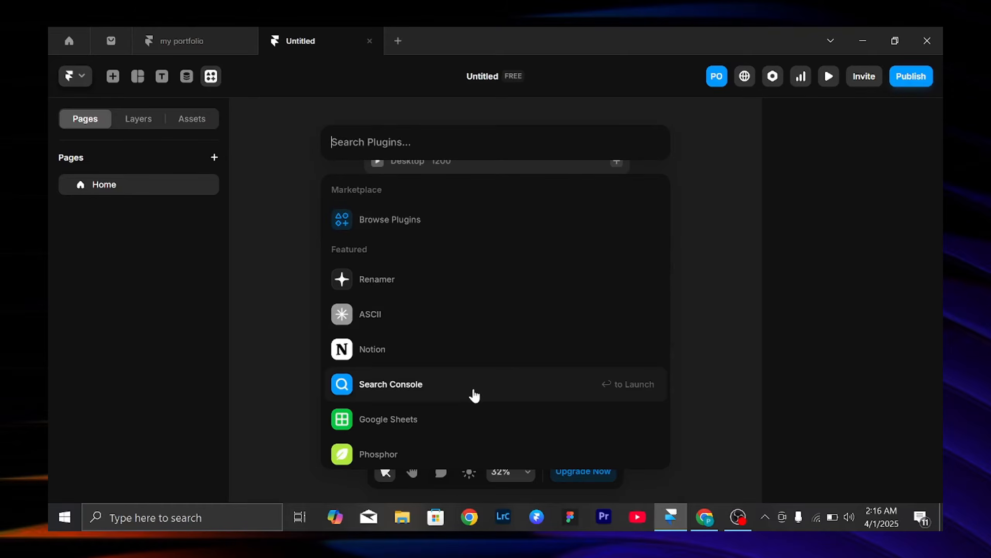
{"action": "left_click", "coordinate": [282, 175]}
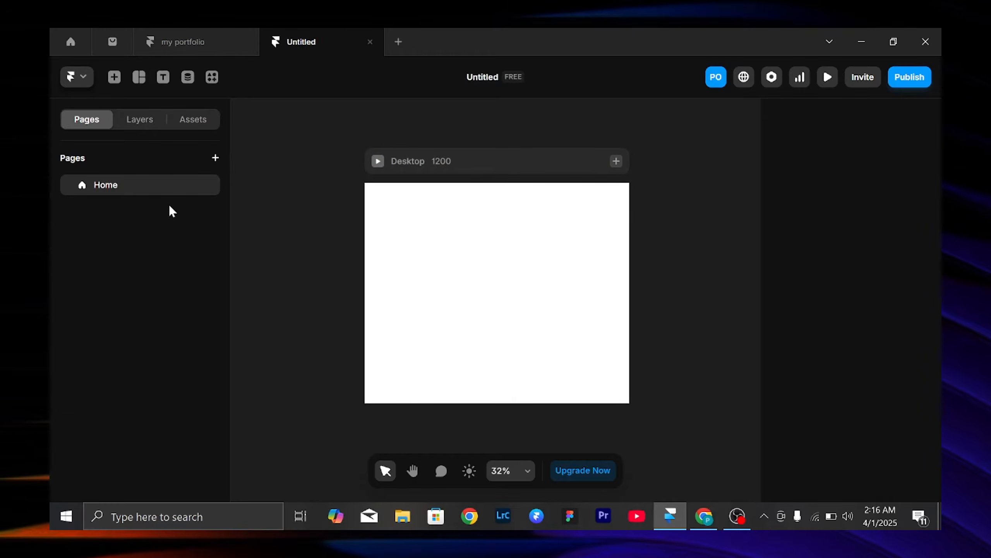
{"action": "left_click", "coordinate": [472, 159]}
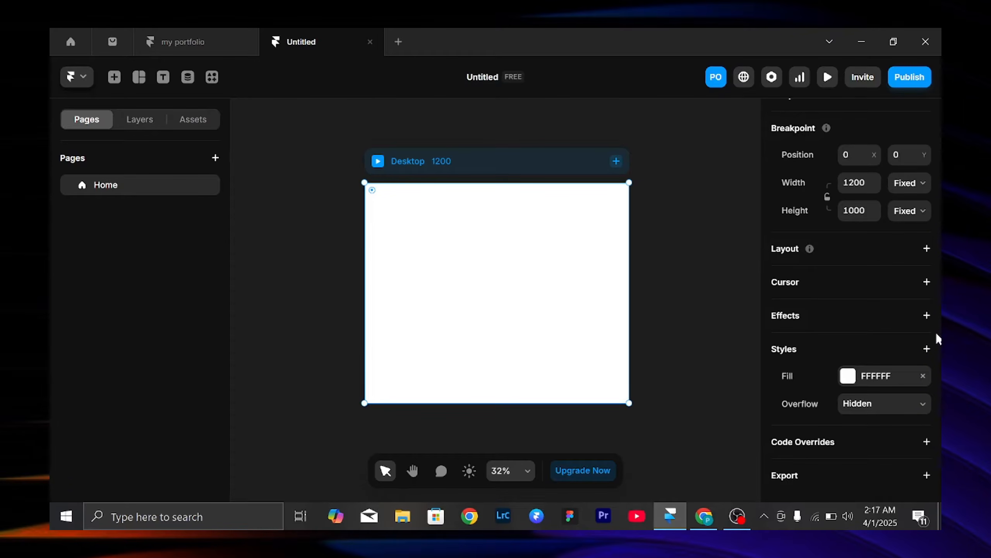
Examine the reference portfolio design on the canvas, including its navigation bar, hero, ticker and services sections
{"action": "scroll", "coordinate": [548, 368], "scroll_direction": "left", "scroll_amount": 7}
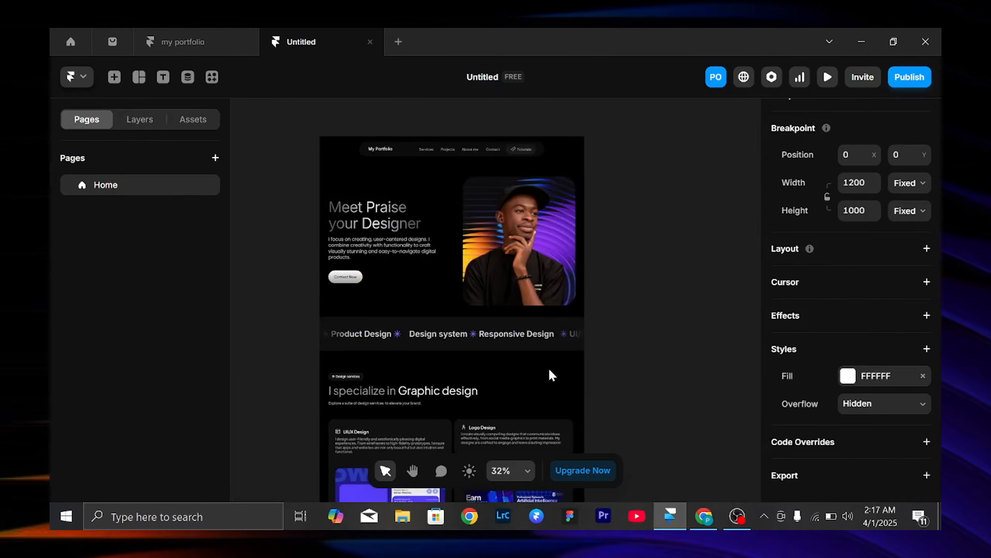
{"action": "scroll", "coordinate": [551, 375], "scroll_direction": "down", "scroll_amount": 3}
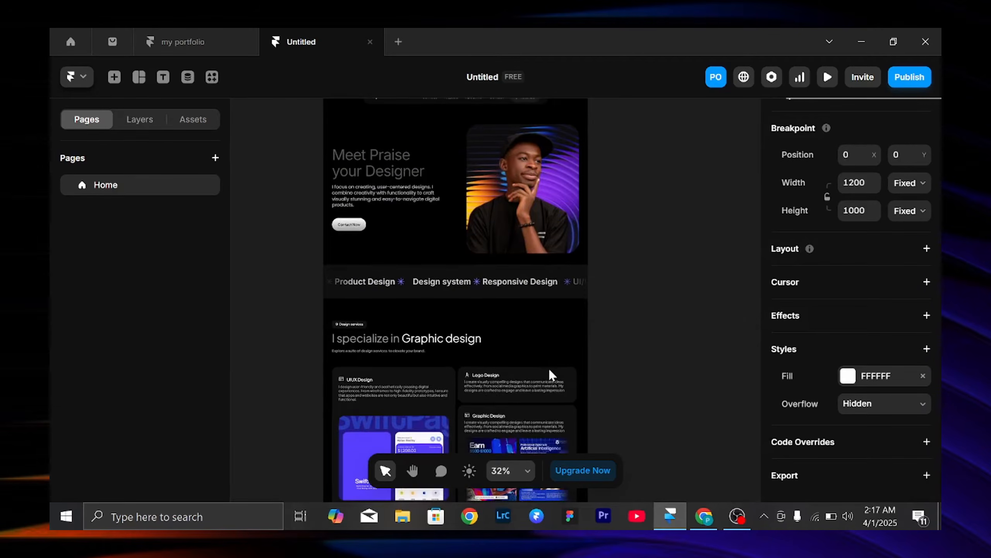
{"action": "scroll", "coordinate": [549, 369], "scroll_direction": "down", "scroll_amount": 5}
{"action": "scroll", "coordinate": [548, 368], "scroll_direction": "up", "scroll_amount": 6}
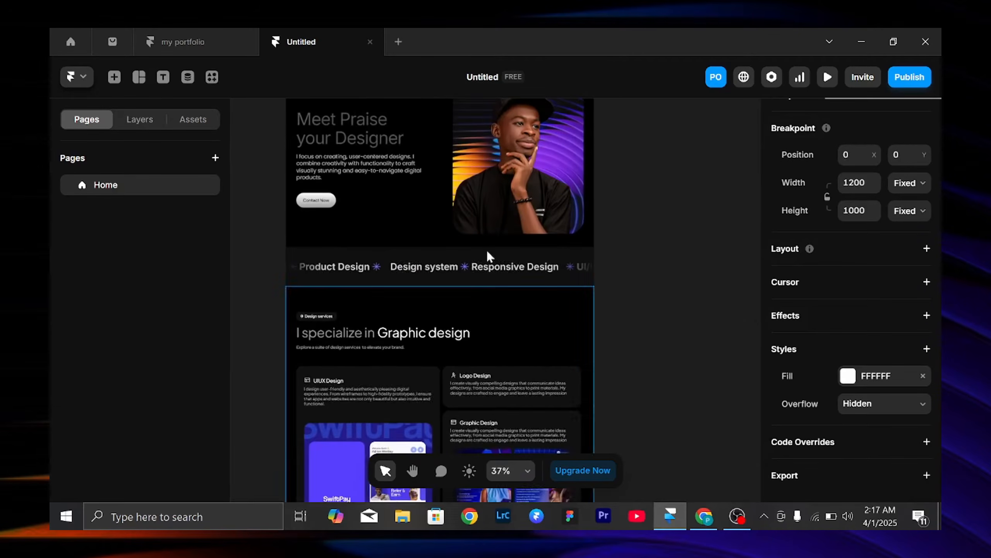
{"action": "scroll", "coordinate": [457, 166], "scroll_direction": "up", "scroll_amount": 3}
{"action": "scroll", "coordinate": [457, 166], "scroll_direction": "up", "scroll_amount": 4}
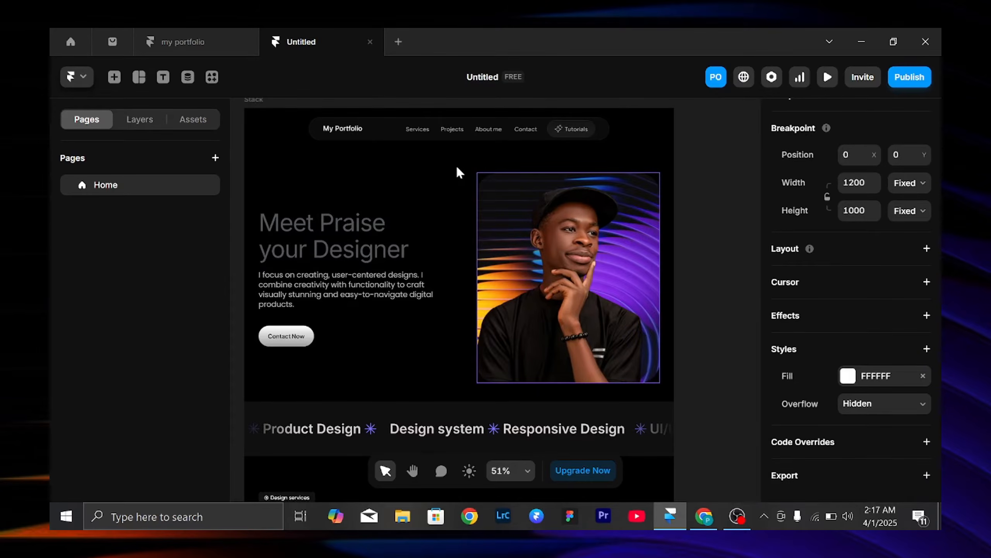
{"action": "left_click", "coordinate": [705, 252]}
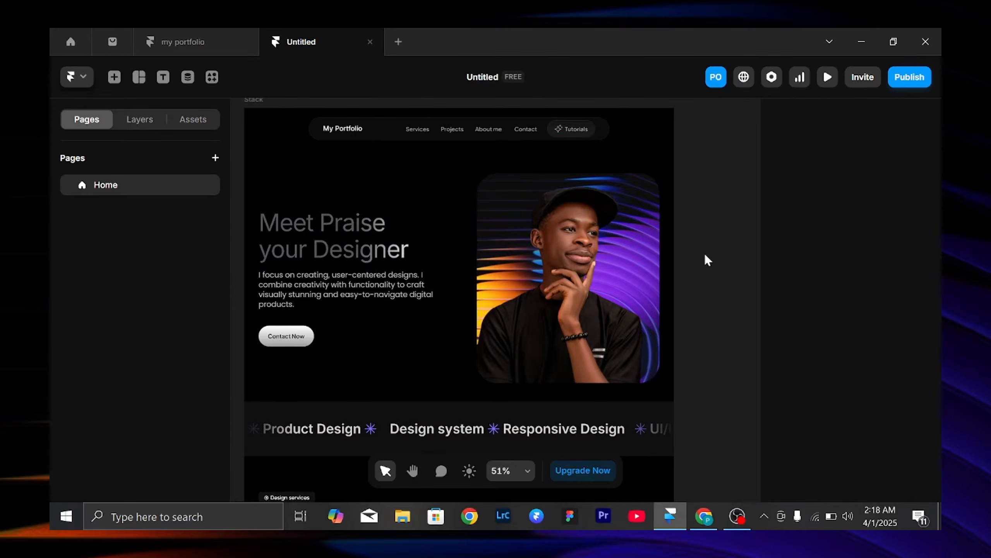
Preview the my portfolio project at Desktop size and examine its navigation bar and hero section
{"action": "left_click", "coordinate": [203, 44]}
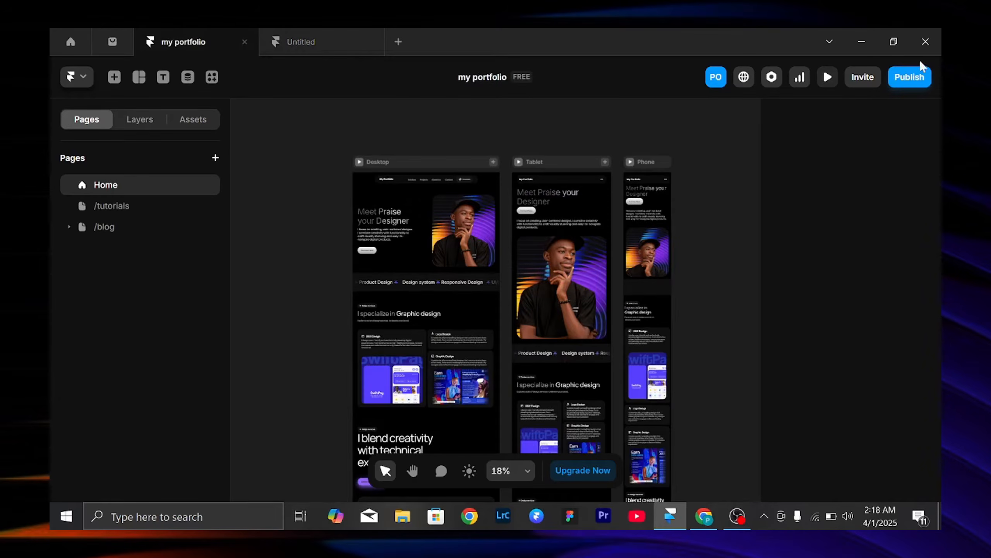
{"action": "left_click", "coordinate": [829, 77]}
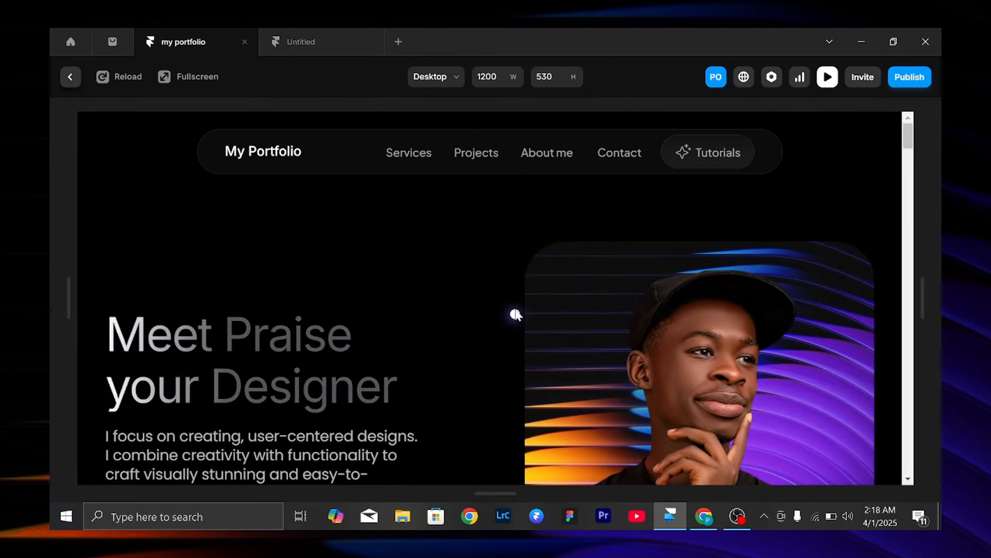
{"action": "scroll", "coordinate": [515, 314], "scroll_direction": "down", "scroll_amount": 2}
{"action": "scroll", "coordinate": [516, 315], "scroll_direction": "up", "scroll_amount": 2}
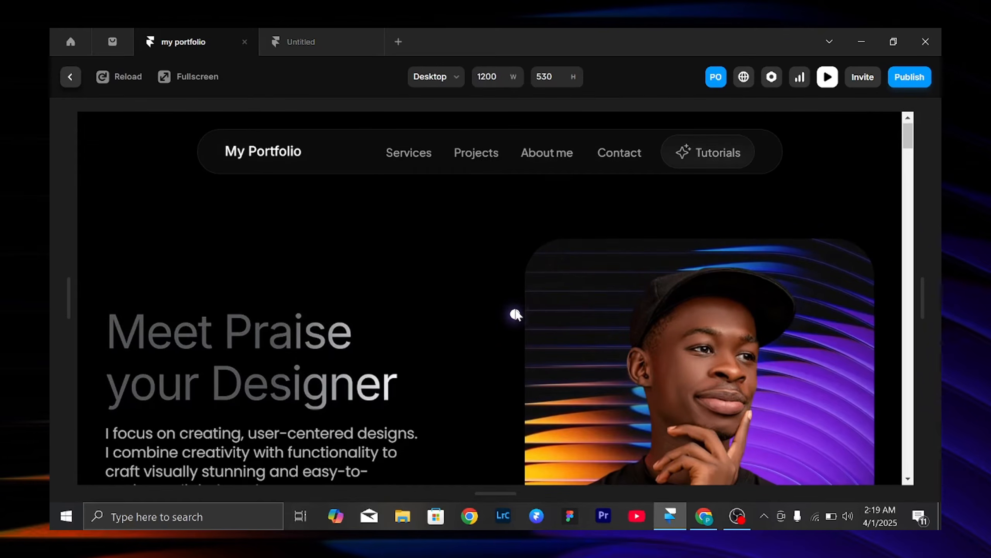
{"action": "scroll", "coordinate": [516, 314], "scroll_direction": "down", "scroll_amount": 2}
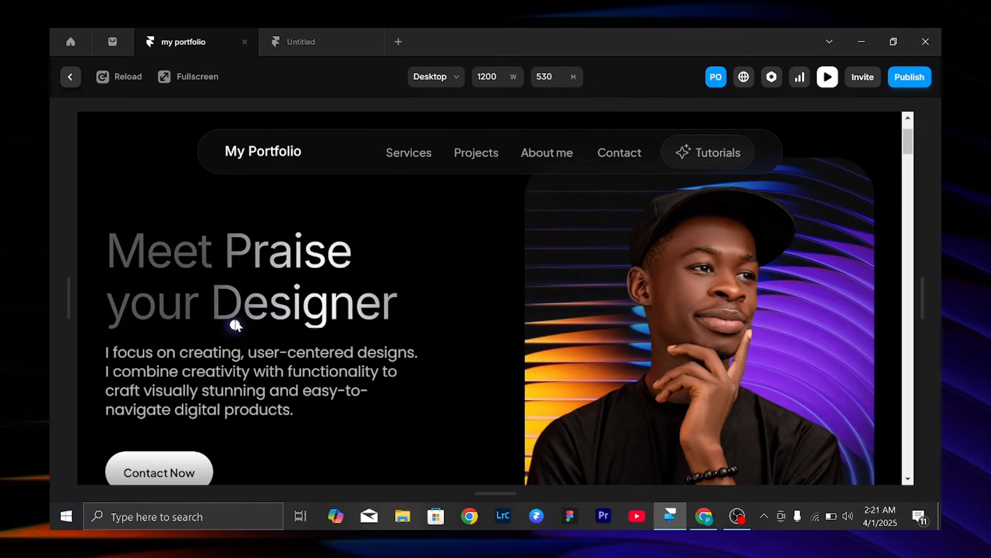
{"action": "scroll", "coordinate": [235, 325], "scroll_direction": "down", "scroll_amount": 8}
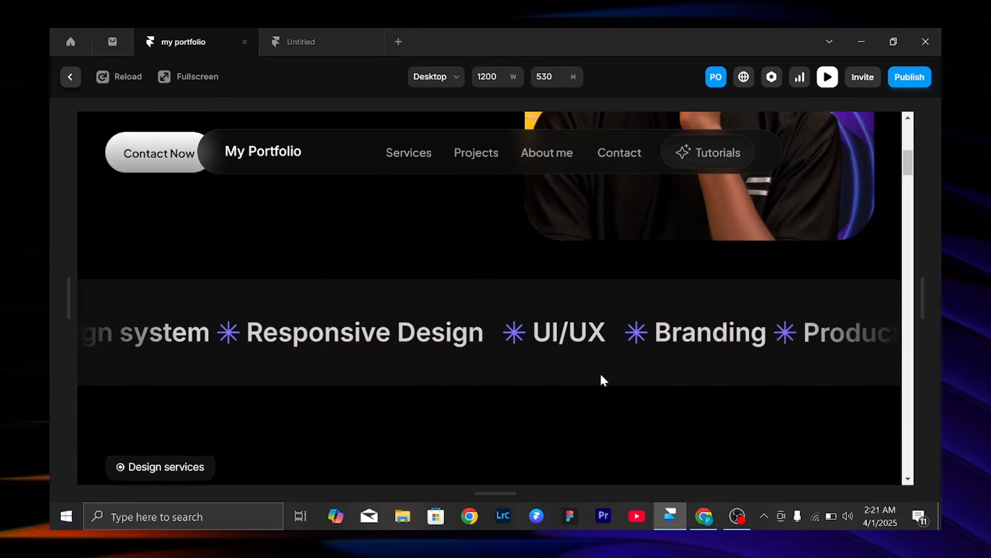
Look through the preview's ticker, design services, projects and client testimonial sections
{"action": "scroll", "coordinate": [601, 375], "scroll_direction": "down", "scroll_amount": 5}
{"action": "scroll", "coordinate": [631, 328], "scroll_direction": "up", "scroll_amount": 1}
{"action": "scroll", "coordinate": [632, 328], "scroll_direction": "down", "scroll_amount": 1}
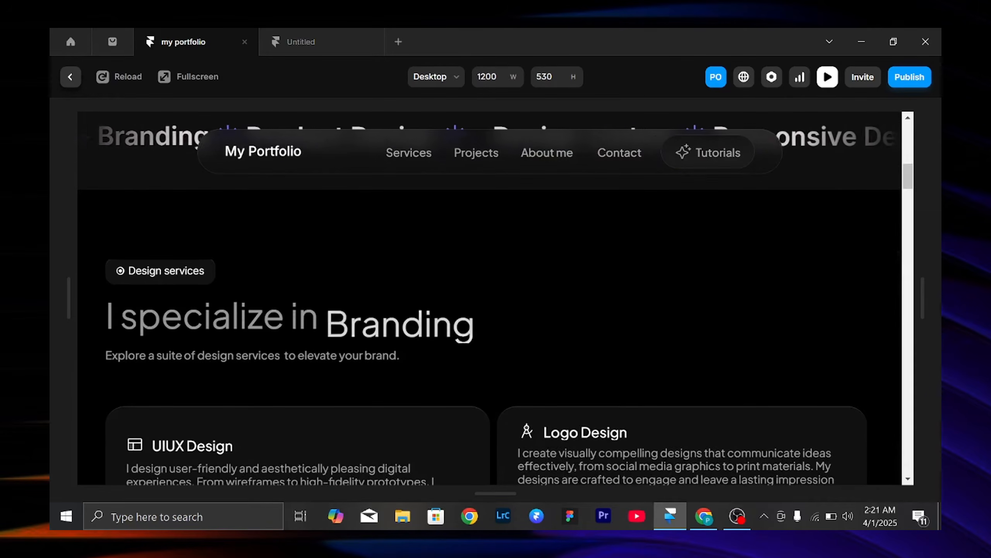
{"action": "scroll", "coordinate": [488, 339], "scroll_direction": "down", "scroll_amount": 10}
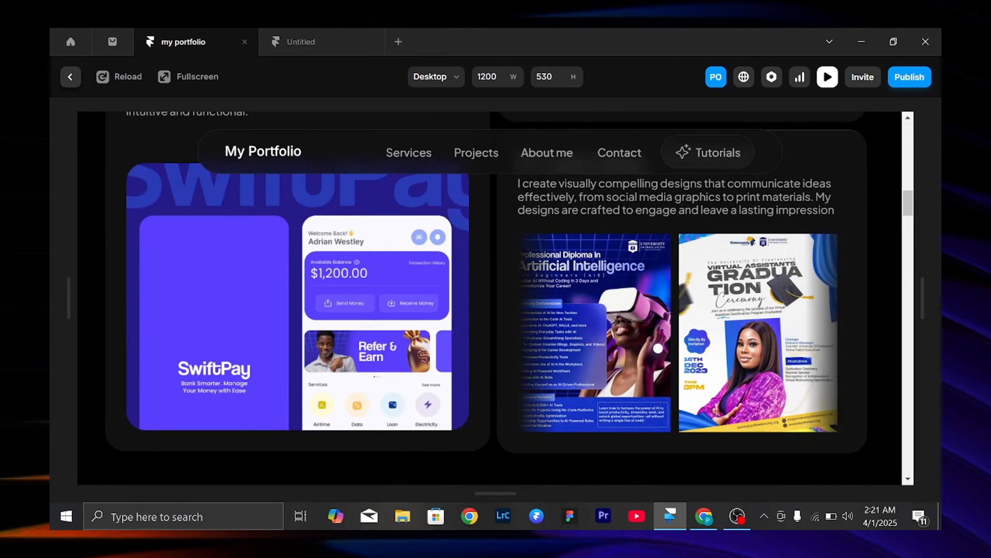
{"action": "scroll", "coordinate": [657, 345], "scroll_direction": "down", "scroll_amount": 5}
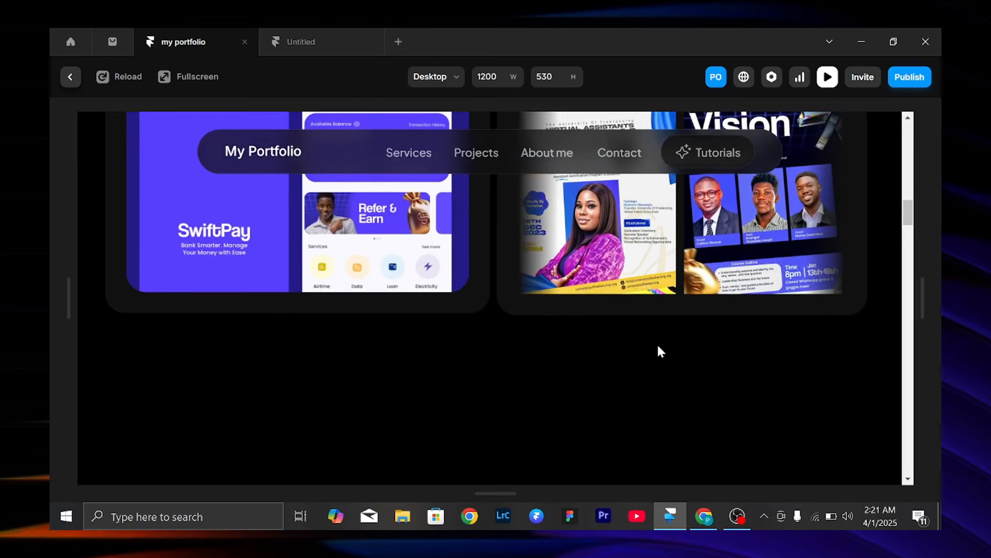
{"action": "scroll", "coordinate": [658, 345], "scroll_direction": "down", "scroll_amount": 15}
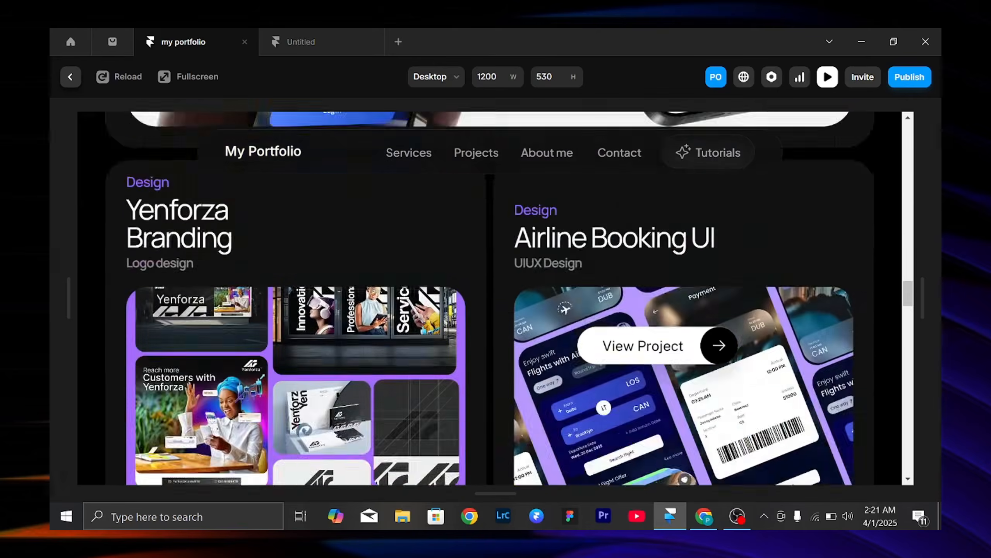
{"action": "scroll", "coordinate": [657, 345], "scroll_direction": "down", "scroll_amount": 5}
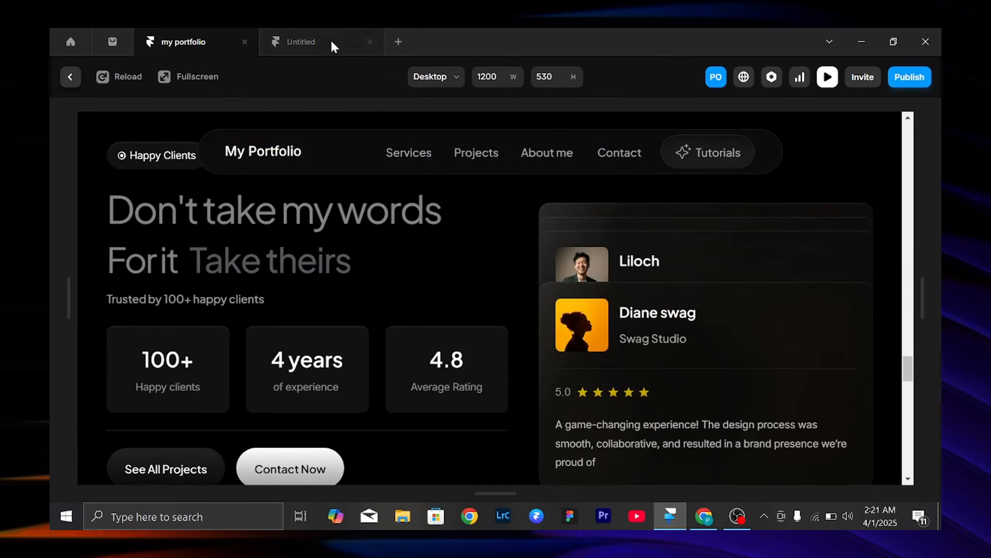
Return to the Untitled project and look over the reference design's hero and services sections
{"action": "left_click", "coordinate": [332, 42]}
{"action": "scroll", "coordinate": [369, 298], "scroll_direction": "down", "scroll_amount": 5}
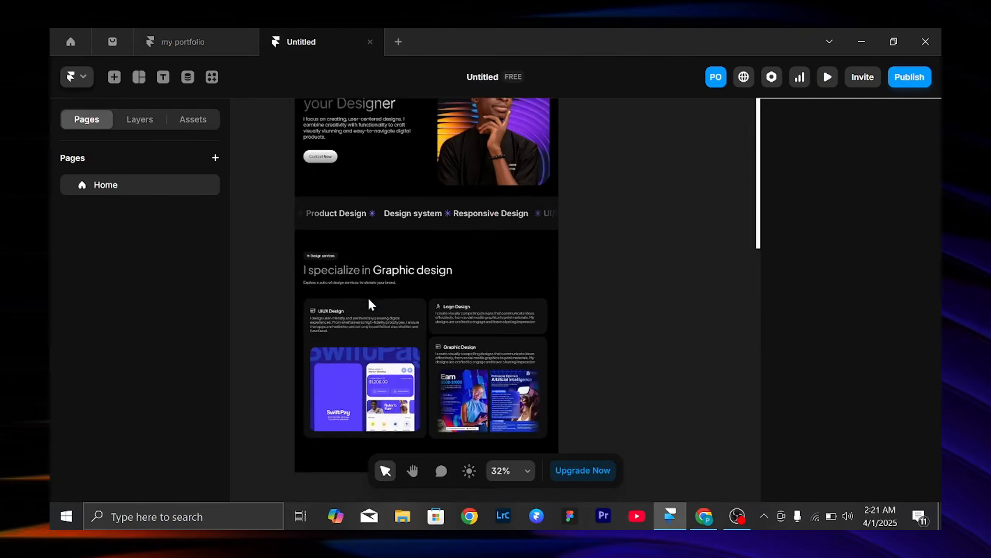
{"action": "scroll", "coordinate": [368, 298], "scroll_direction": "down", "scroll_amount": 2}
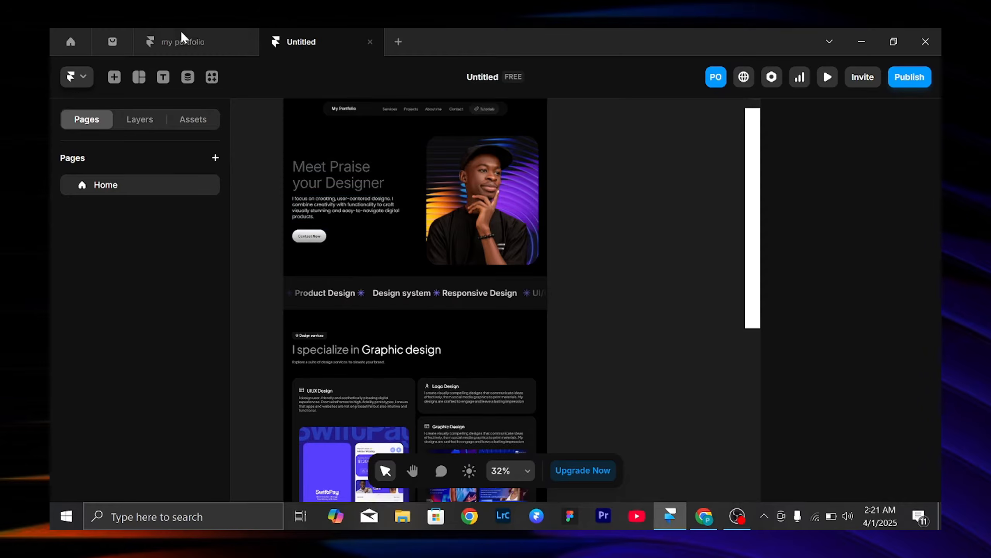
Go back to the my portfolio preview and view the My Creative Box and contact sections
{"action": "left_click", "coordinate": [185, 41]}
{"action": "scroll", "coordinate": [435, 312], "scroll_direction": "down", "scroll_amount": 5}
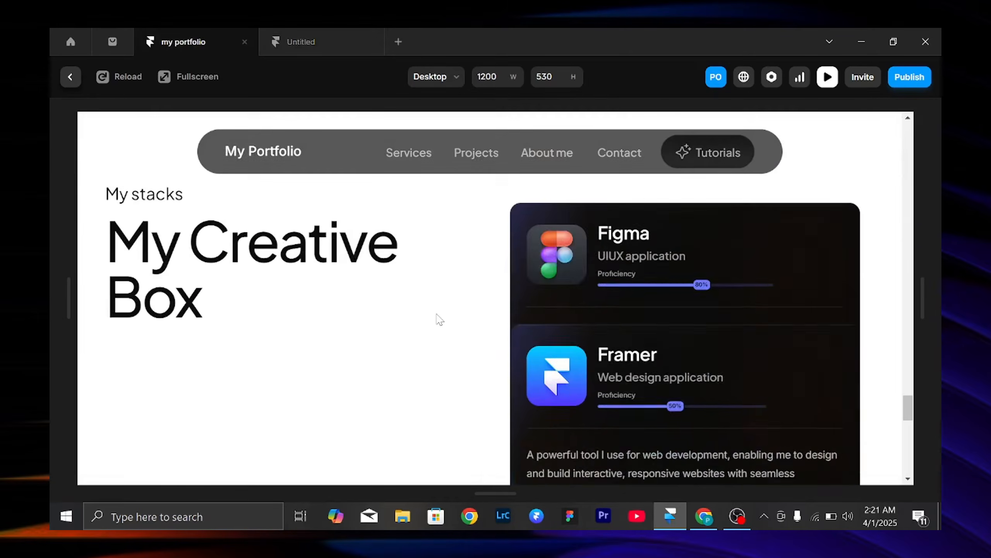
{"action": "scroll", "coordinate": [436, 317], "scroll_direction": "down", "scroll_amount": 5}
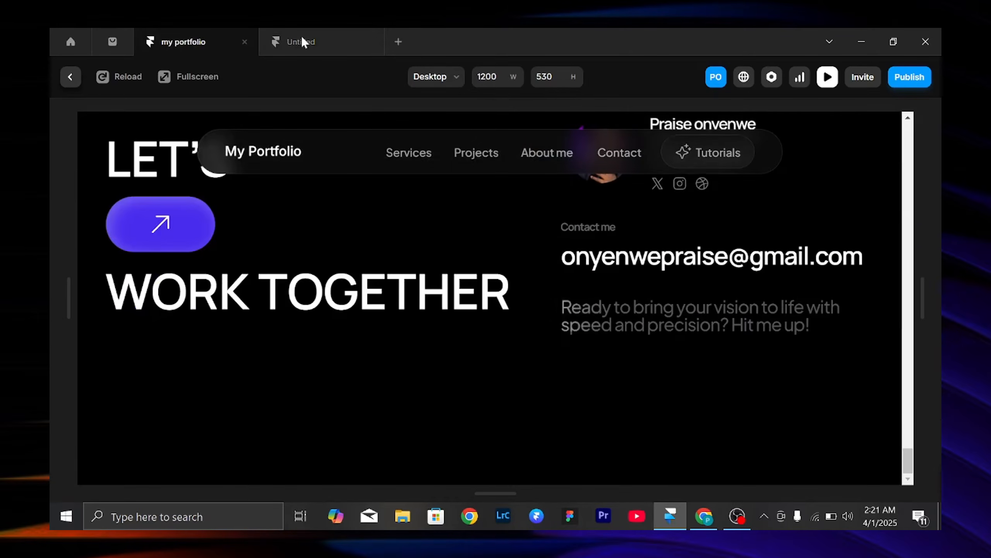
Inspect the size and layout settings of the hero text stack in the Untitled project, and revisit my portfolio
{"action": "left_click", "coordinate": [299, 47]}
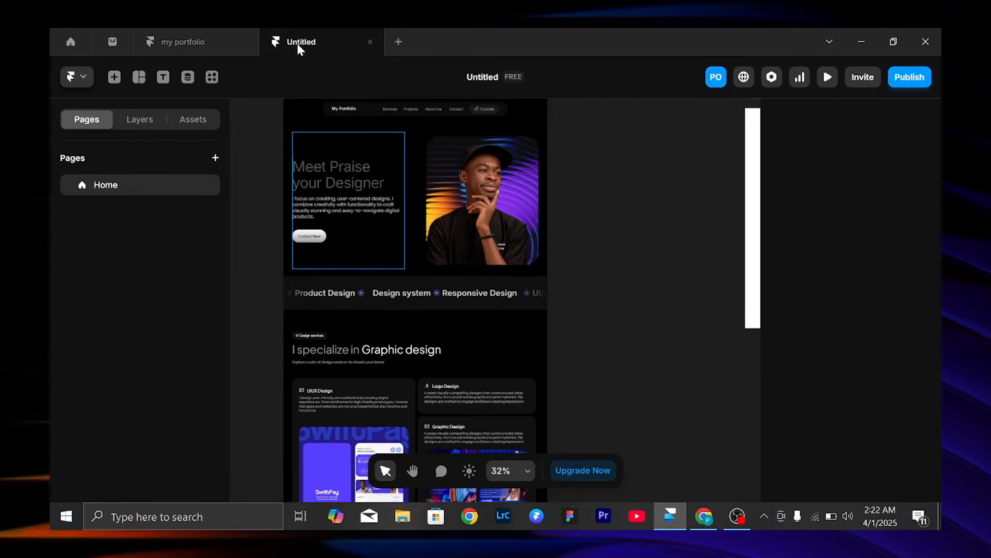
{"action": "left_click", "coordinate": [355, 147]}
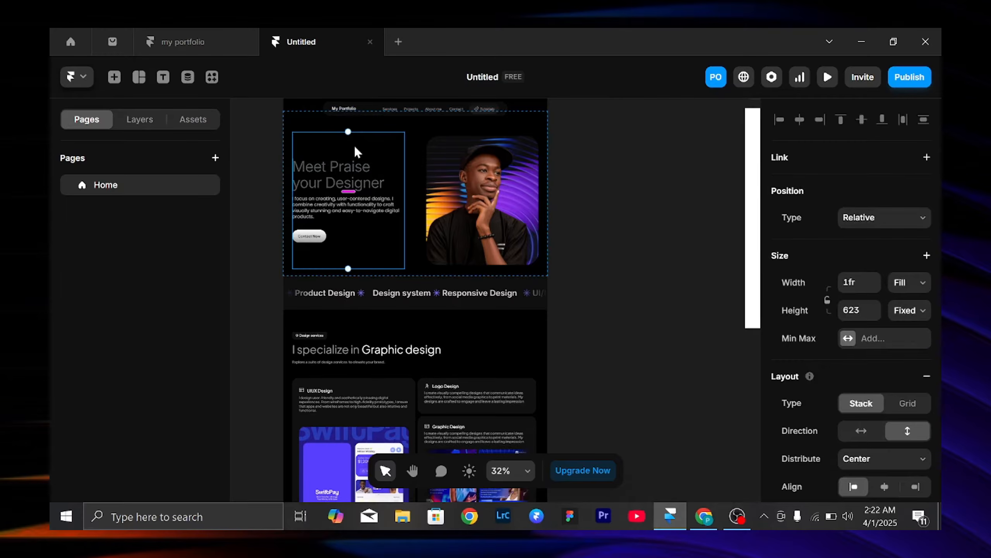
{"action": "left_click", "coordinate": [186, 44]}
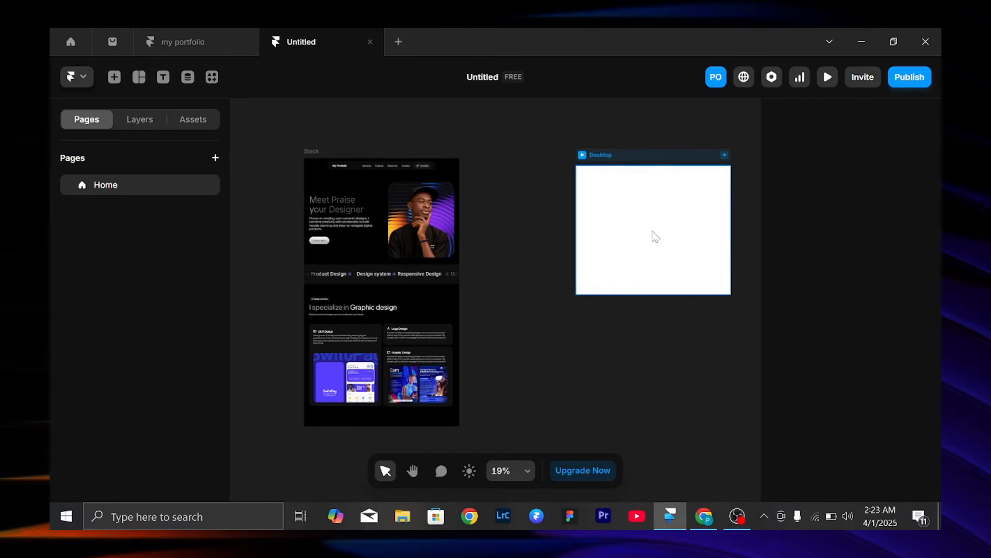
Add a Tablet 810 breakpoint and a Phone 390 breakpoint beside the Desktop breakpoint in the Untitled project
{"action": "scroll", "coordinate": [650, 235], "scroll_direction": "right", "scroll_amount": 3}
{"action": "scroll", "coordinate": [652, 238], "scroll_direction": "up", "scroll_amount": 2}
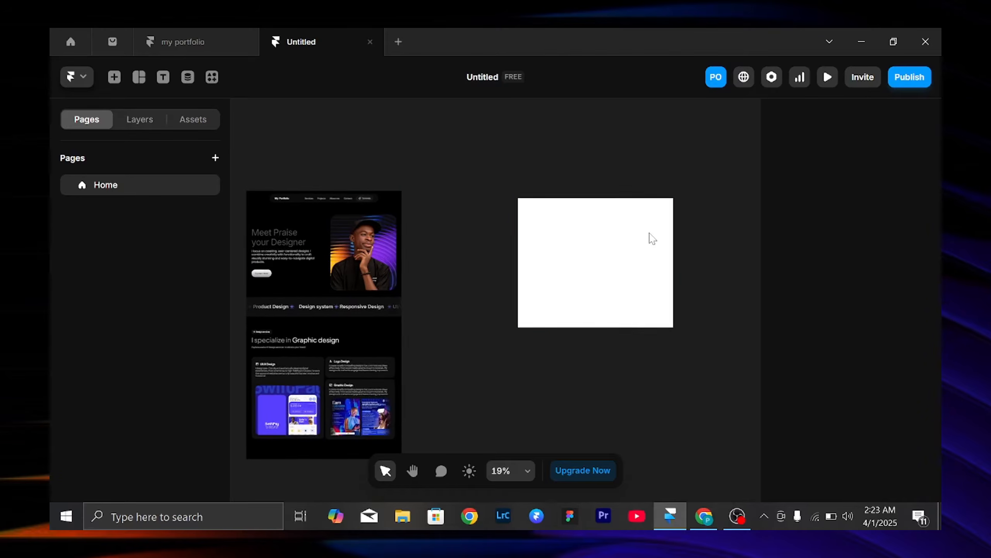
{"action": "scroll", "coordinate": [653, 238], "scroll_direction": "up", "scroll_amount": 3}
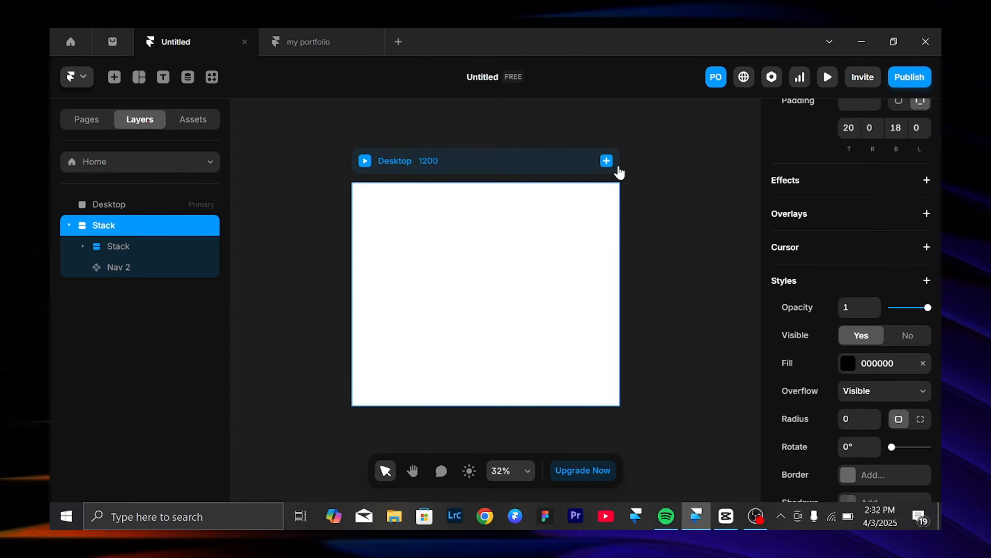
{"action": "left_click", "coordinate": [606, 160]}
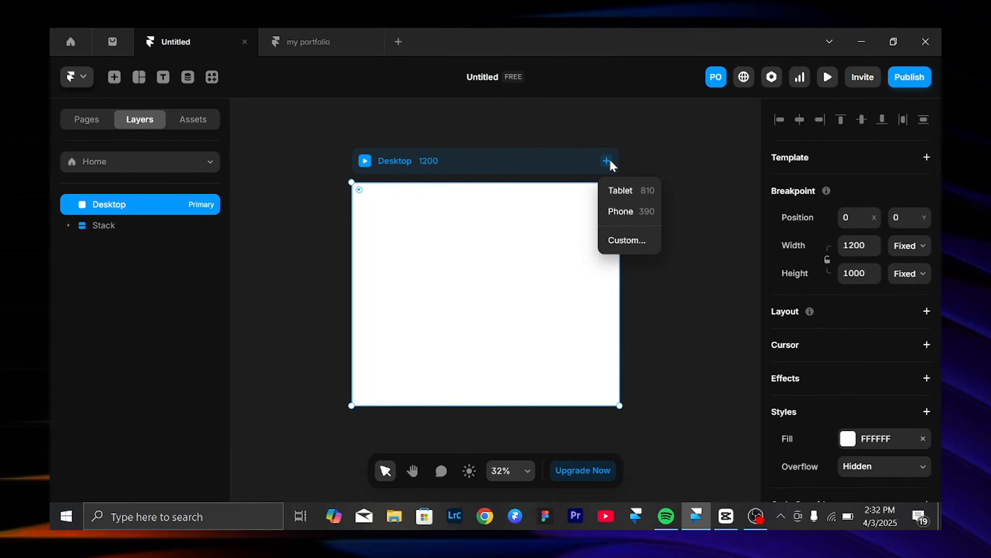
{"action": "left_click", "coordinate": [614, 190]}
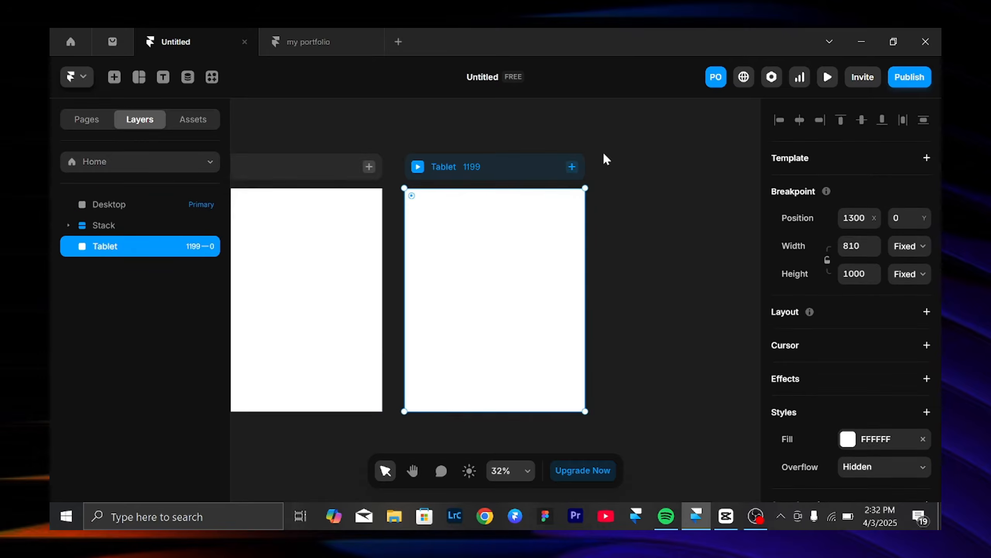
{"action": "left_click", "coordinate": [572, 166]}
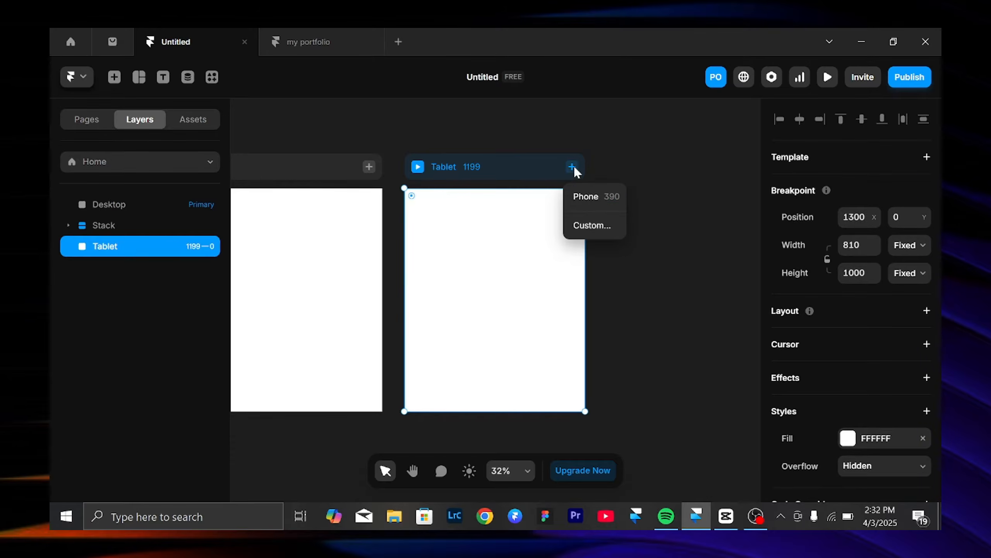
{"action": "left_click", "coordinate": [585, 196]}
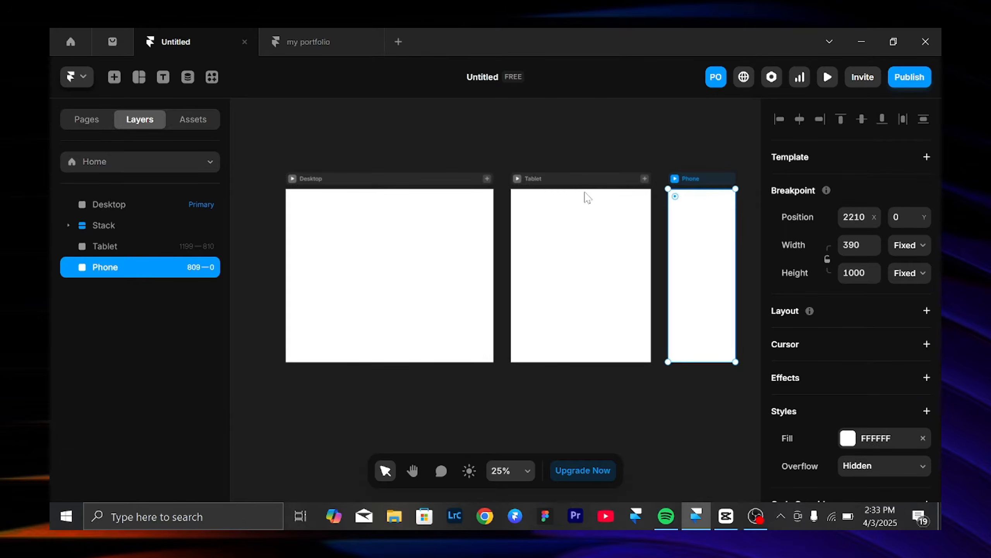
Set the Desktop breakpoint's fill to black, 000000, and deselect it
{"action": "scroll", "coordinate": [585, 192], "scroll_direction": "down", "scroll_amount": 2}
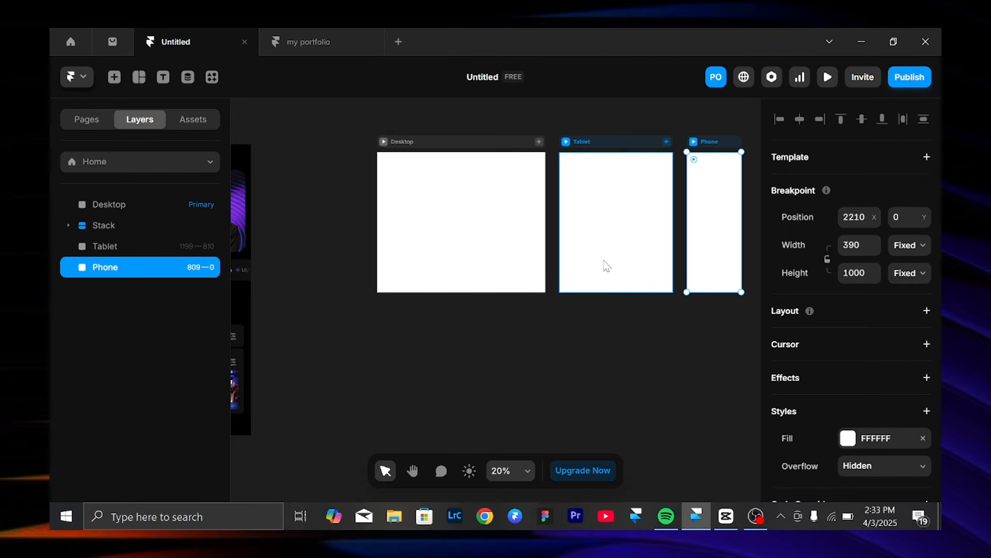
{"action": "scroll", "coordinate": [338, 250], "scroll_direction": "left", "scroll_amount": 3}
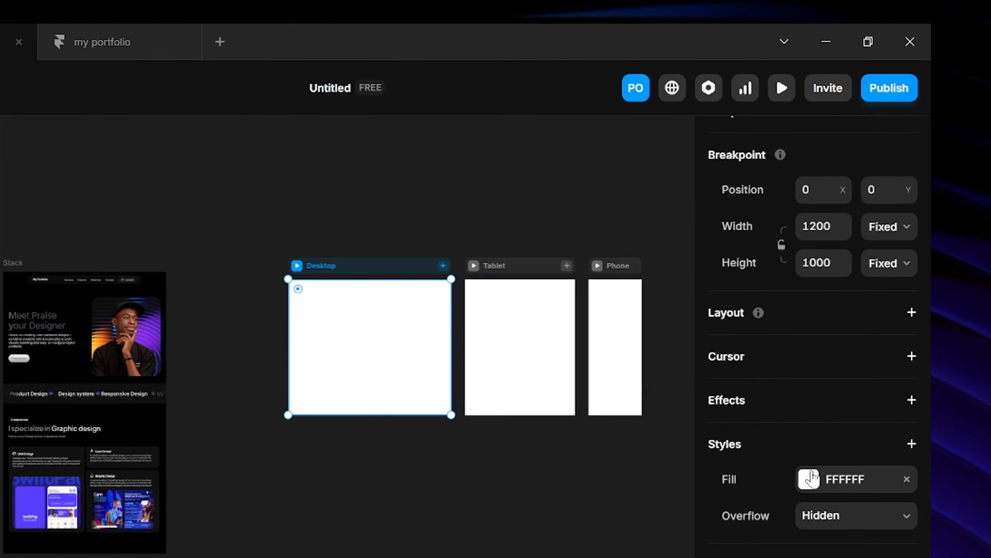
{"action": "left_click", "coordinate": [810, 479]}
{"action": "left_click_drag", "start_coordinate": [495, 308], "coordinate": [459, 330]}
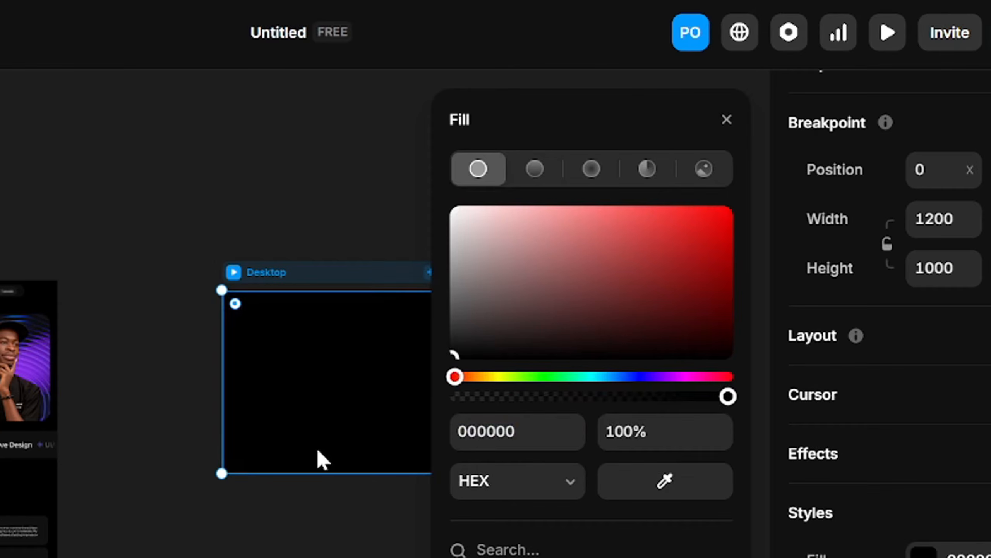
{"action": "left_click", "coordinate": [295, 183]}
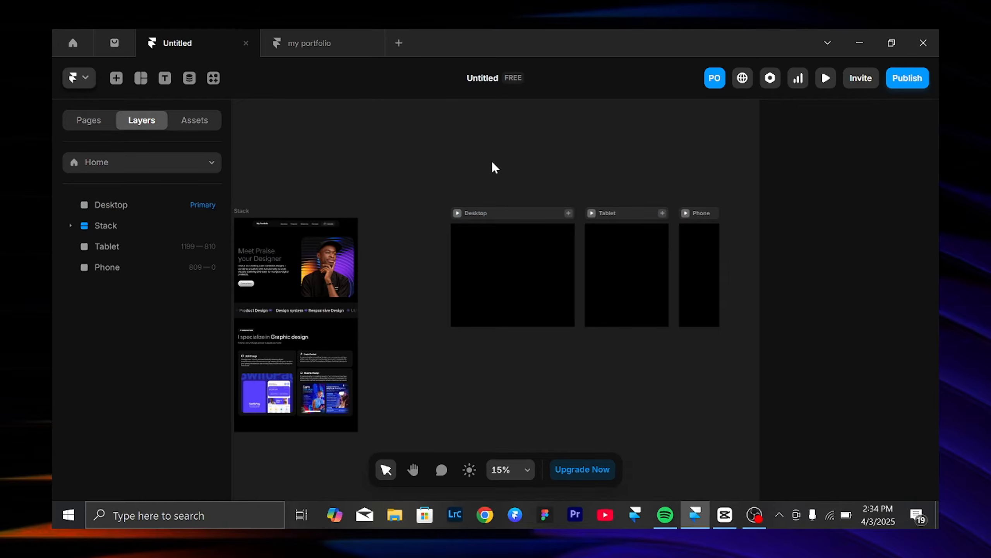
Draw a frame about 605 by 602 below the Desktop breakpoint and place a copy beside it with a stack layout
{"action": "scroll", "coordinate": [292, 271], "scroll_direction": "up", "scroll_amount": 3}
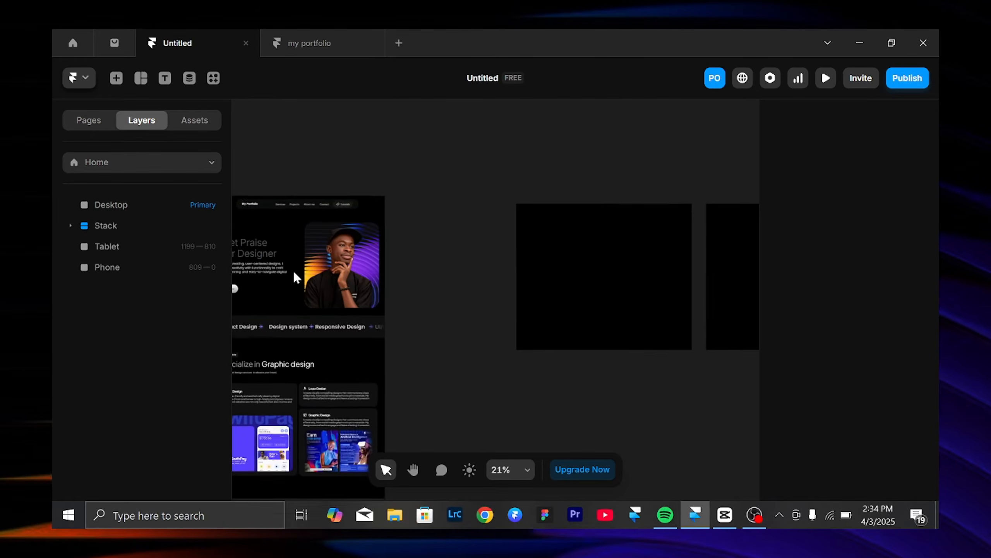
{"action": "scroll", "coordinate": [292, 270], "scroll_direction": "left", "scroll_amount": 3}
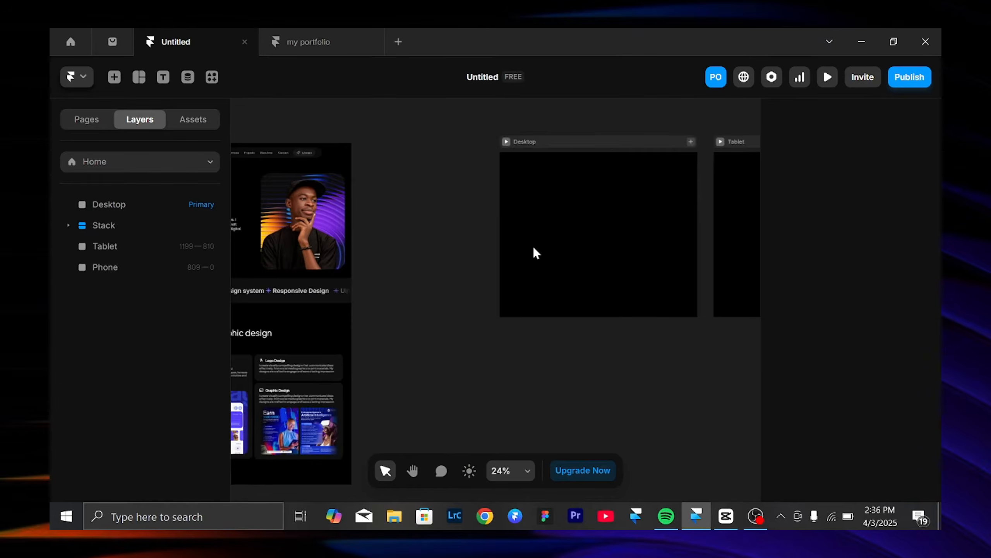
{"action": "scroll", "coordinate": [534, 247], "scroll_direction": "right", "scroll_amount": 3}
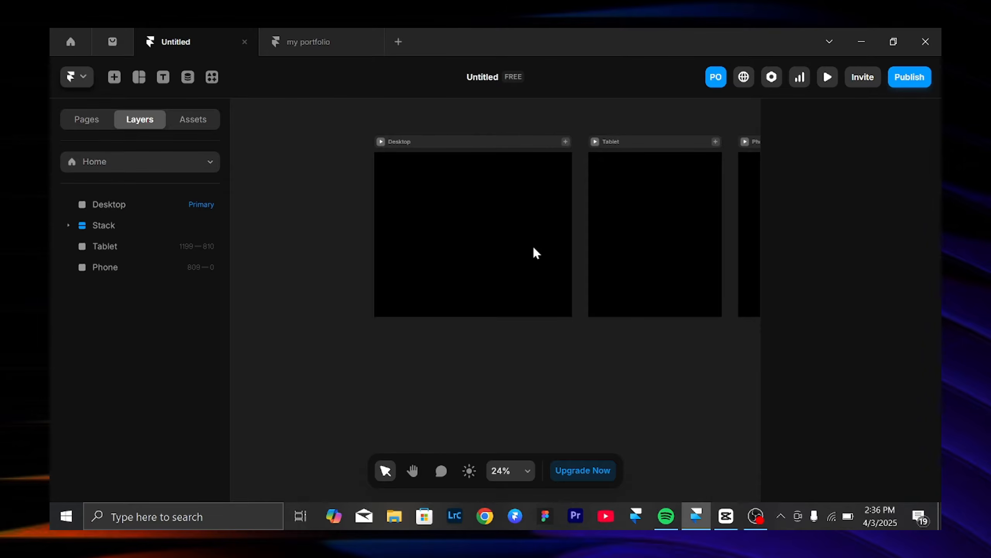
{"action": "scroll", "coordinate": [534, 248], "scroll_direction": "down", "scroll_amount": 3}
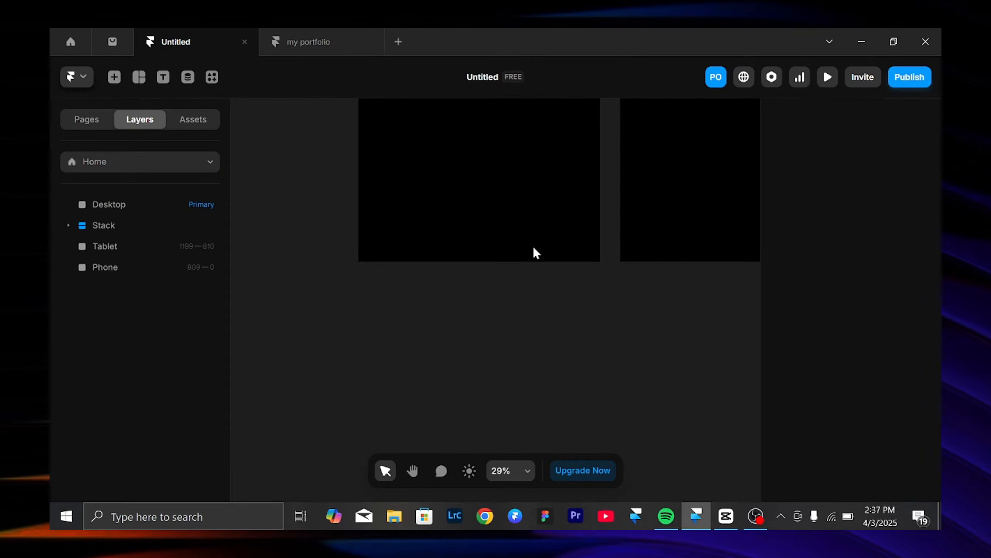
{"action": "key", "text": "f"}
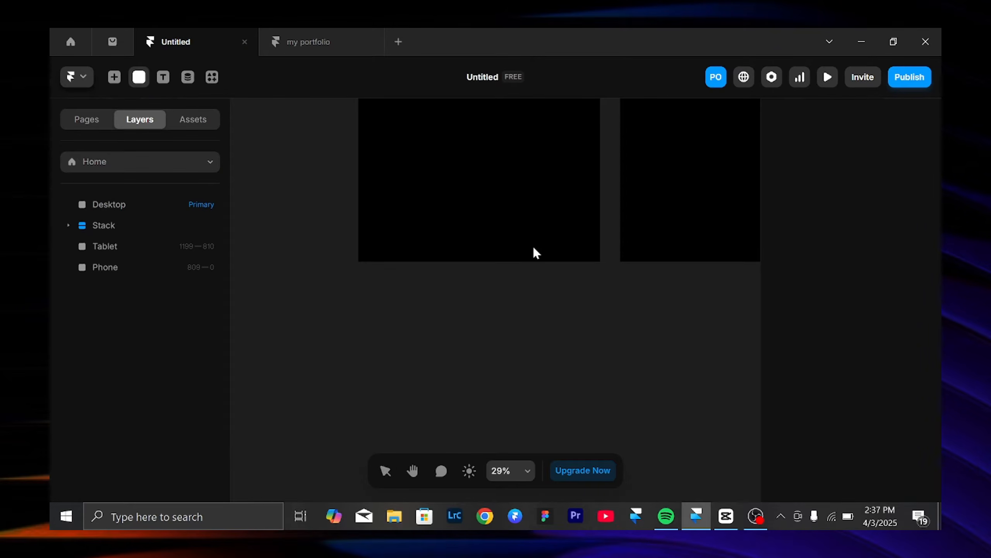
{"action": "left_click_drag", "start_coordinate": [369, 282], "coordinate": [490, 403]}
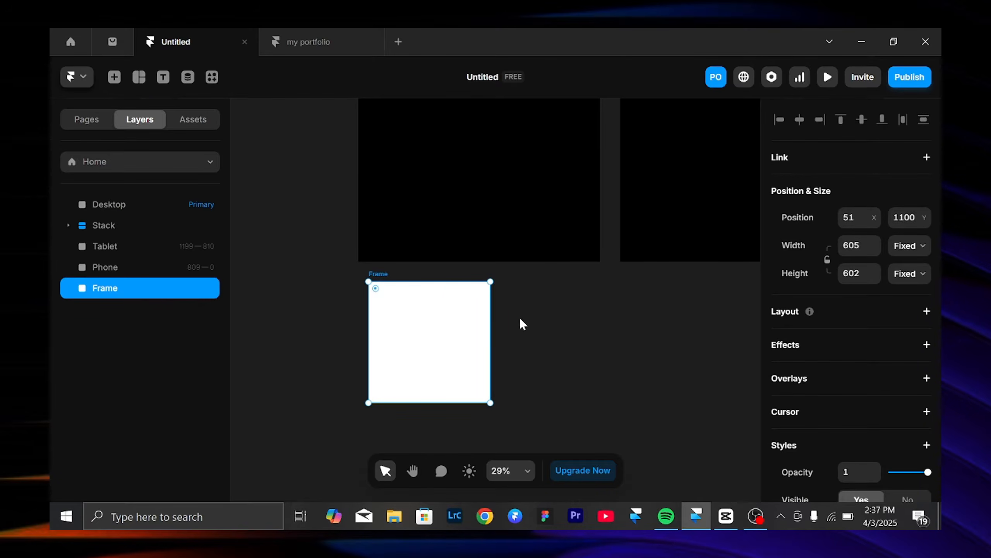
{"action": "left_click_drag", "start_coordinate": [425, 331], "coordinate": [556, 330]}
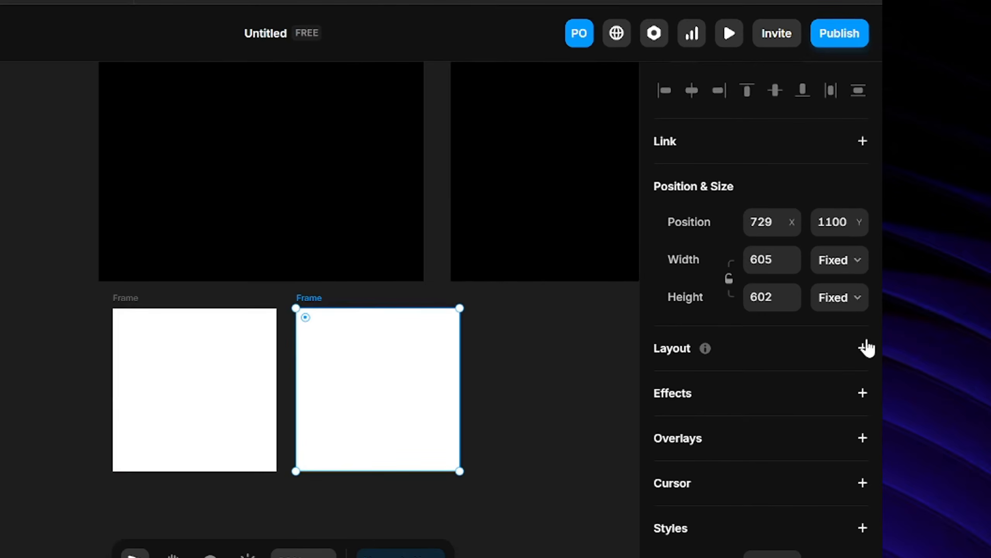
{"action": "left_click", "coordinate": [862, 348]}
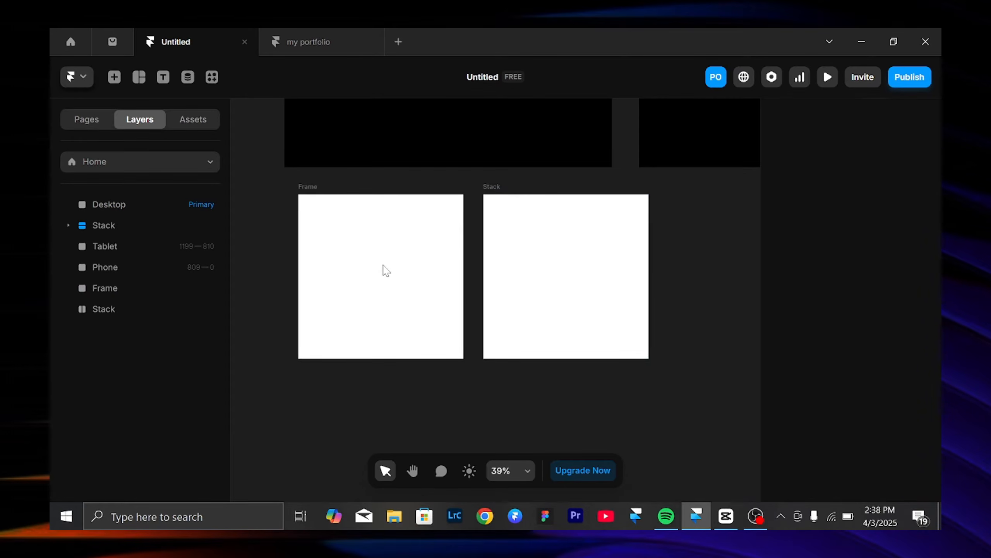
Draw a child frame about 227 by 232 in the middle of the plain frame and copy it into the stack
{"action": "key", "text": "f"}
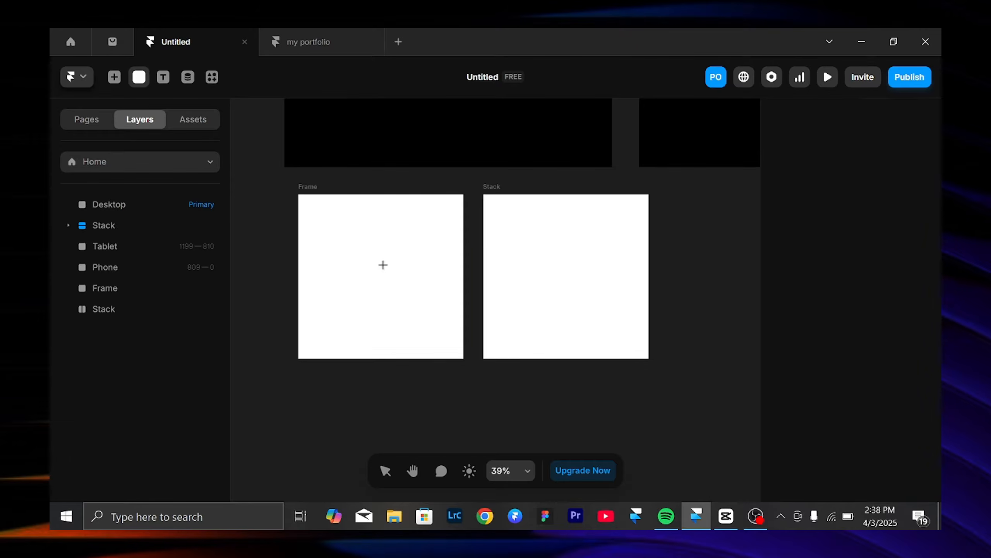
{"action": "mouse_move", "coordinate": [345, 242]}
{"action": "left_mouse_down"}
{"action": "mouse_move", "coordinate": [412, 310]}
{"action": "mouse_move", "coordinate": [409, 288]}
{"action": "mouse_move", "coordinate": [406, 304]}
{"action": "left_mouse_up"}
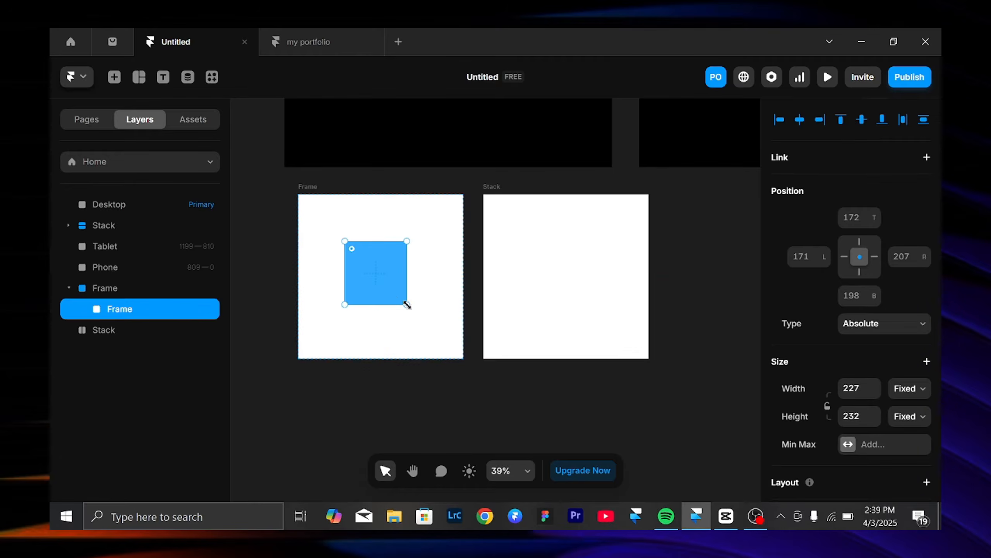
{"action": "left_click_drag", "start_coordinate": [379, 273], "coordinate": [575, 285]}
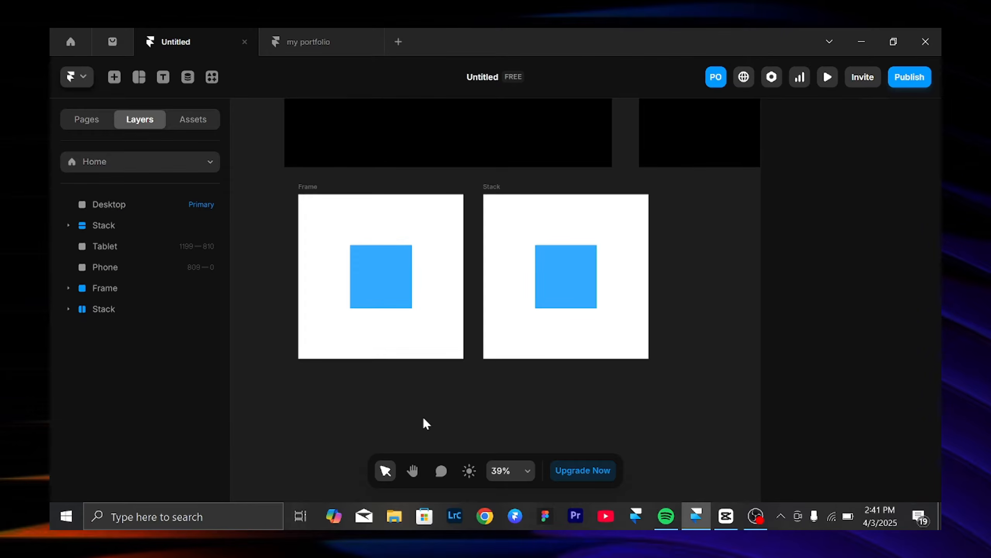
Move the plain frame's blue child to 97 from the left and 103 from the bottom, and check its position type options
{"action": "left_click", "coordinate": [379, 273]}
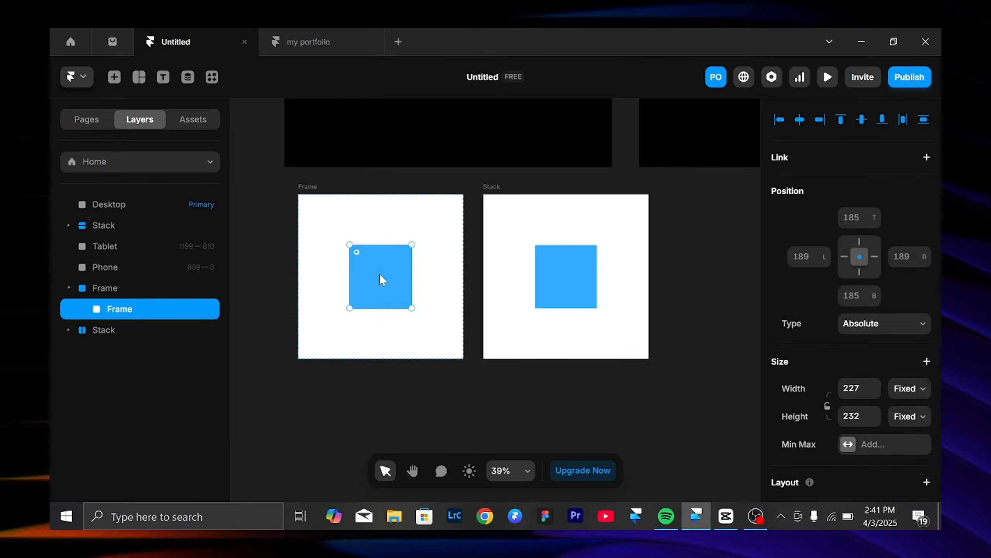
{"action": "left_click_drag", "start_coordinate": [379, 274], "coordinate": [352, 276]}
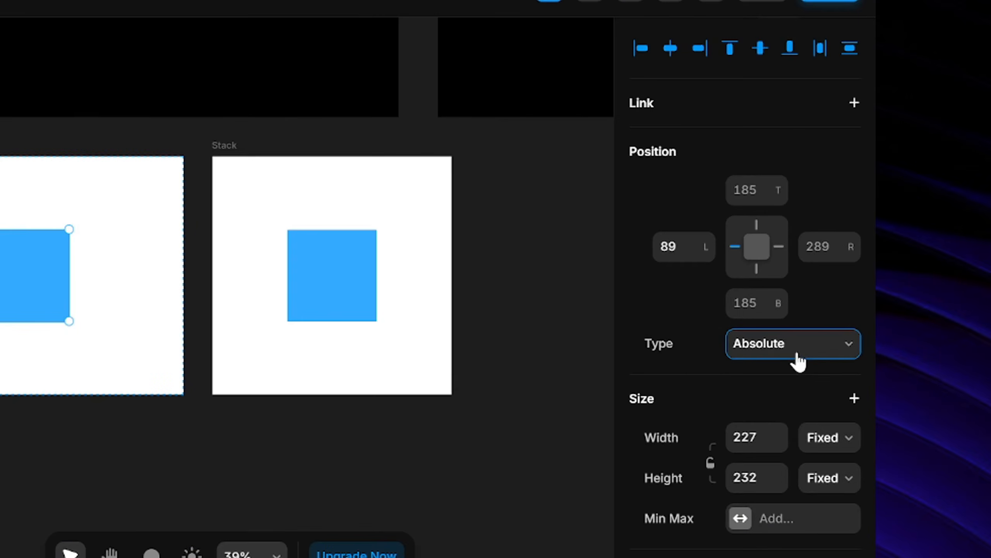
{"action": "left_click", "coordinate": [792, 356]}
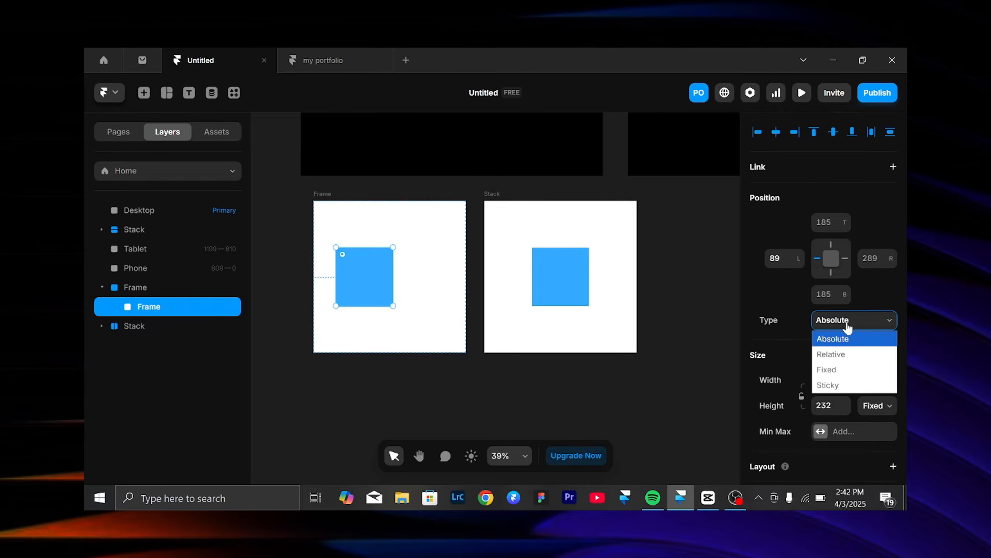
{"action": "left_click_drag", "start_coordinate": [368, 268], "coordinate": [370, 297]}
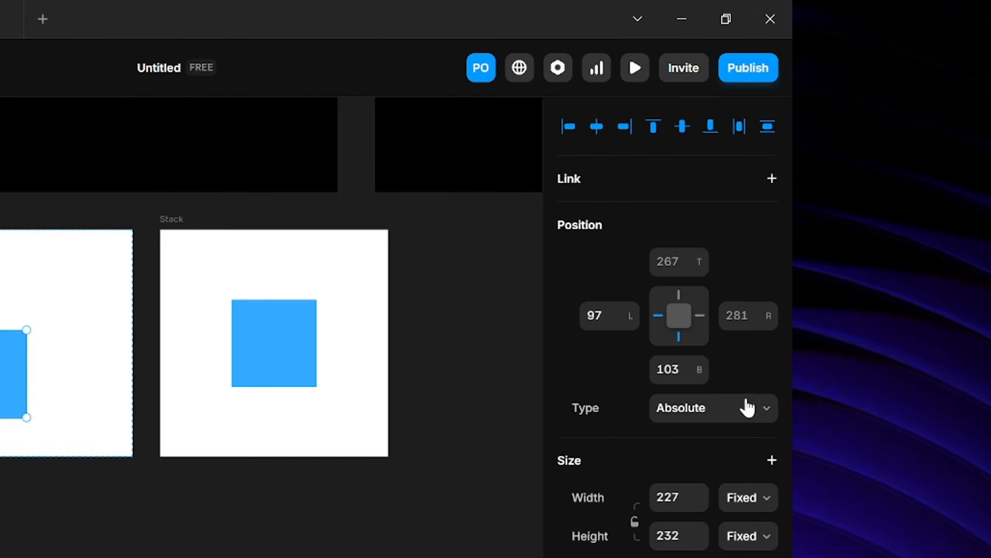
{"action": "left_click", "coordinate": [749, 413]}
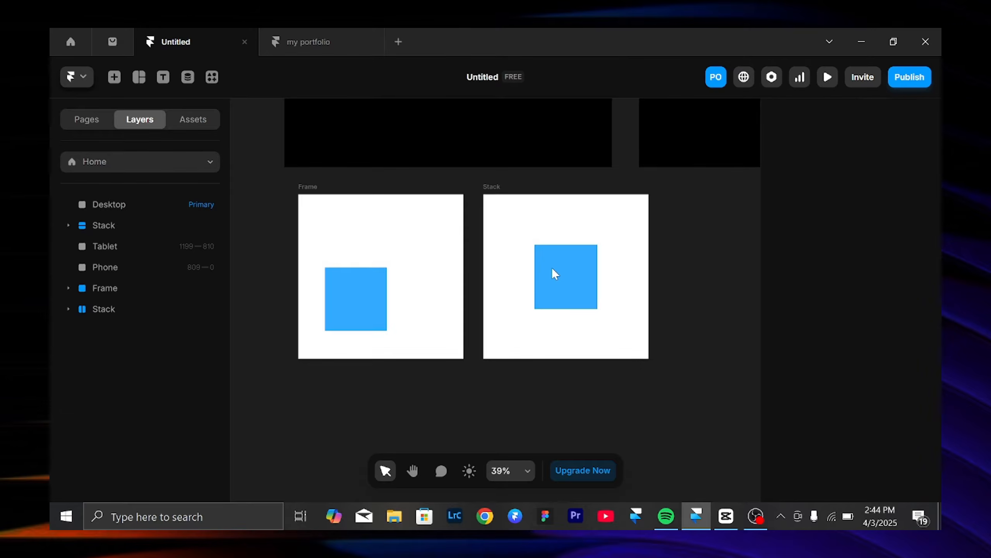
Try to move the stack's blue child frame toward the stack's upper-left corner
{"action": "left_click", "coordinate": [553, 270]}
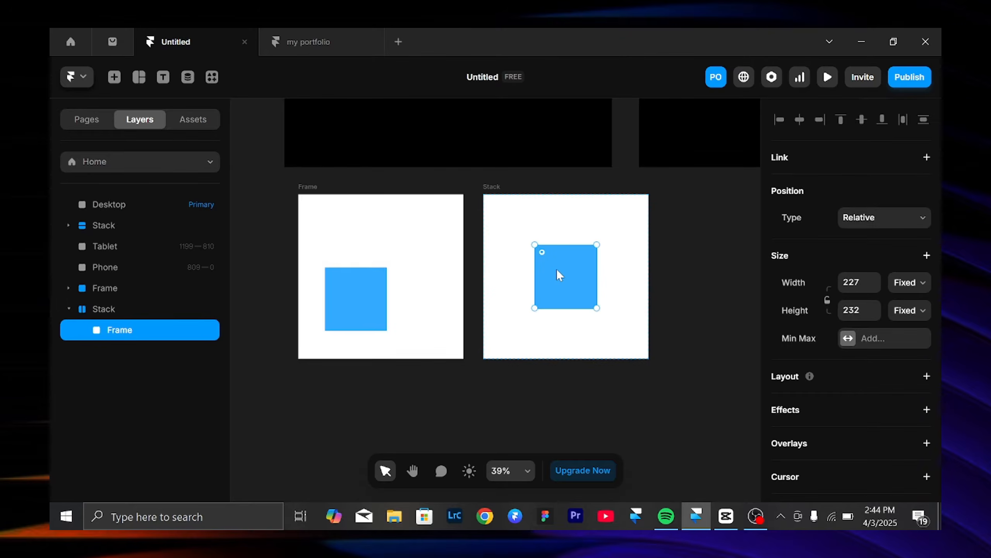
{"action": "left_click_drag", "start_coordinate": [557, 270], "coordinate": [505, 227]}
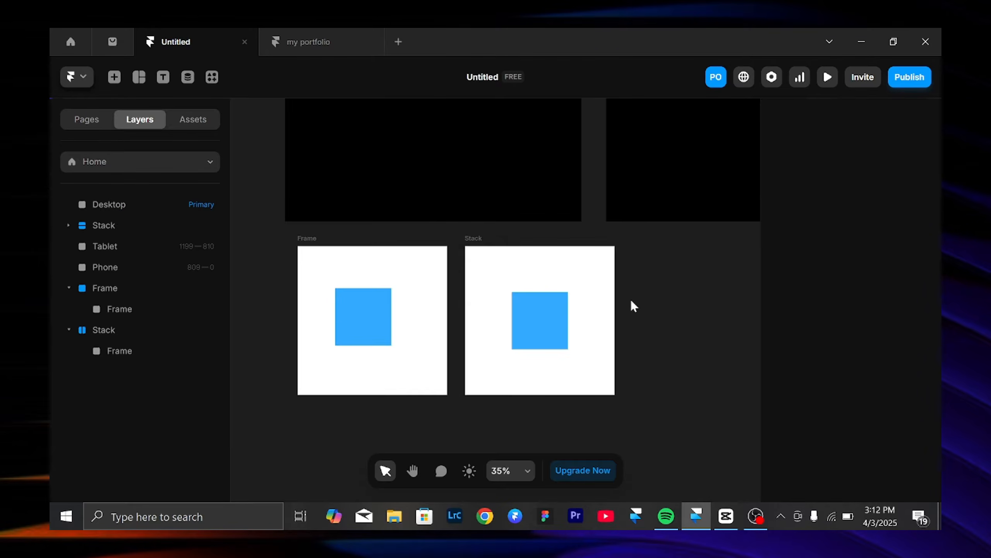
Set the width of the stack's blue child frame to Fill and narrow the stack to about 513
{"action": "left_click", "coordinate": [547, 259]}
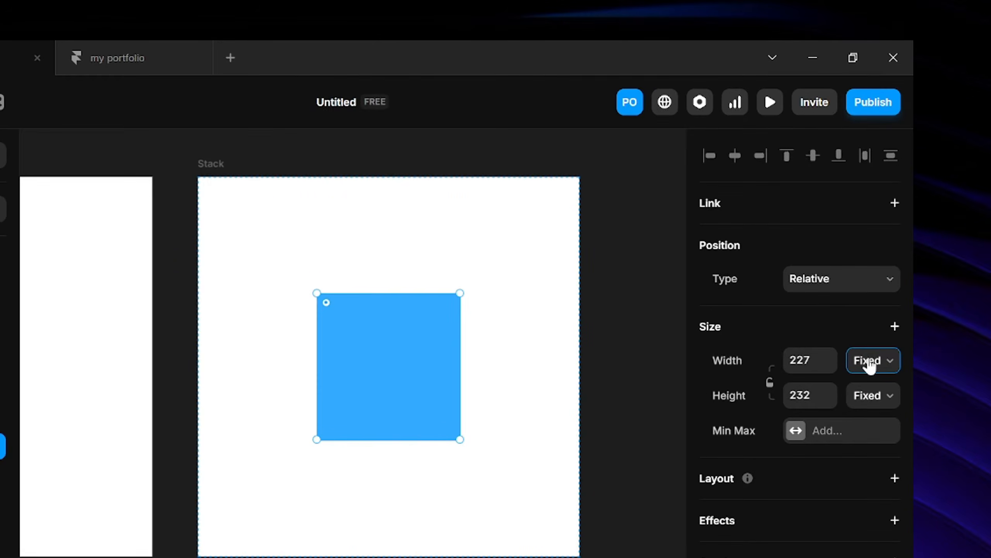
{"action": "left_click", "coordinate": [869, 362]}
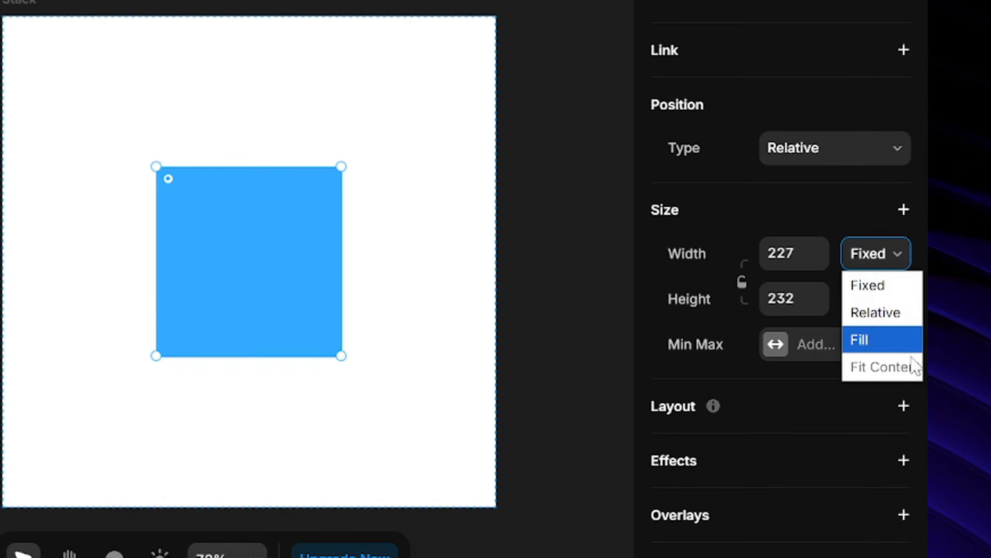
{"action": "left_click", "coordinate": [912, 343]}
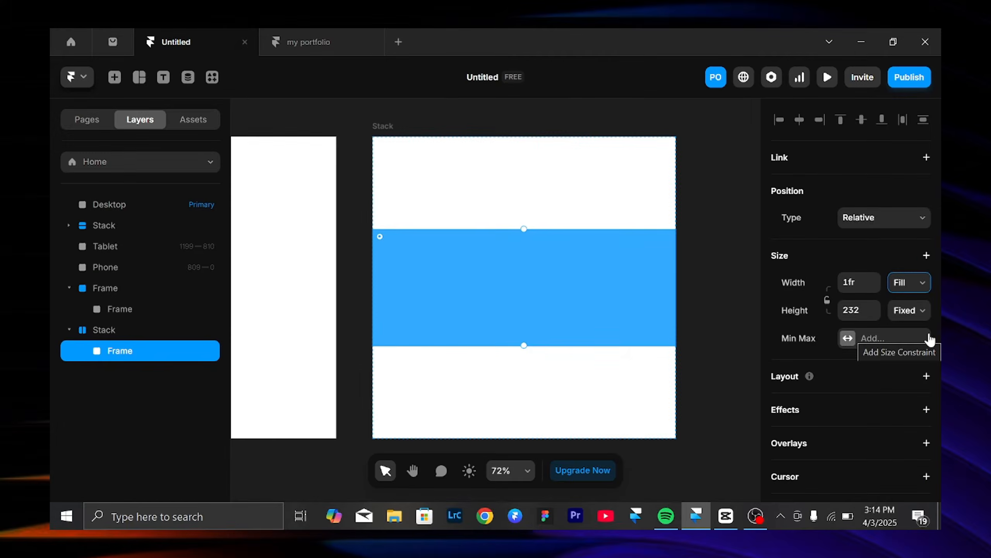
{"action": "left_click", "coordinate": [656, 149]}
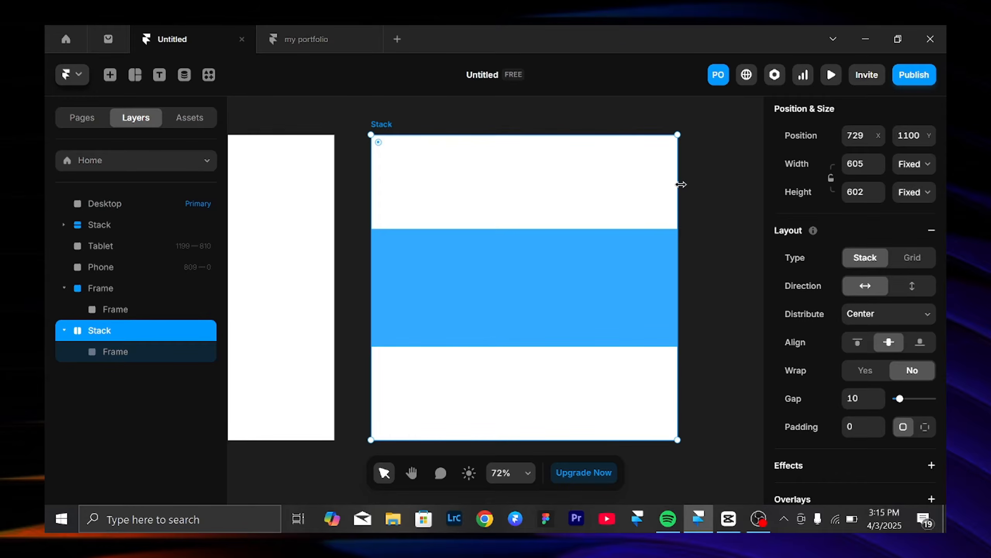
{"action": "left_click_drag", "start_coordinate": [681, 184], "coordinate": [629, 246]}
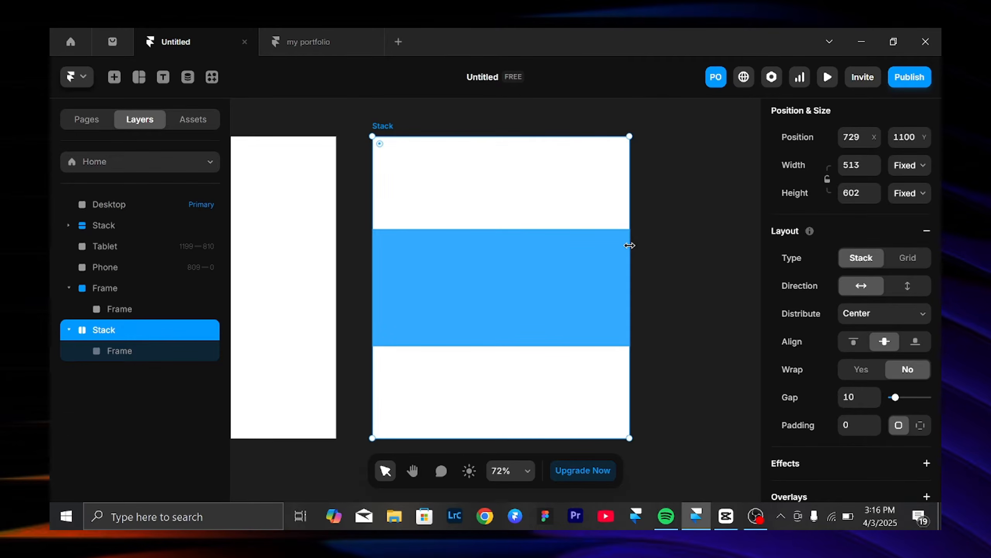
Set the height of the stack's blue child frame to Fill
{"action": "left_click", "coordinate": [570, 264]}
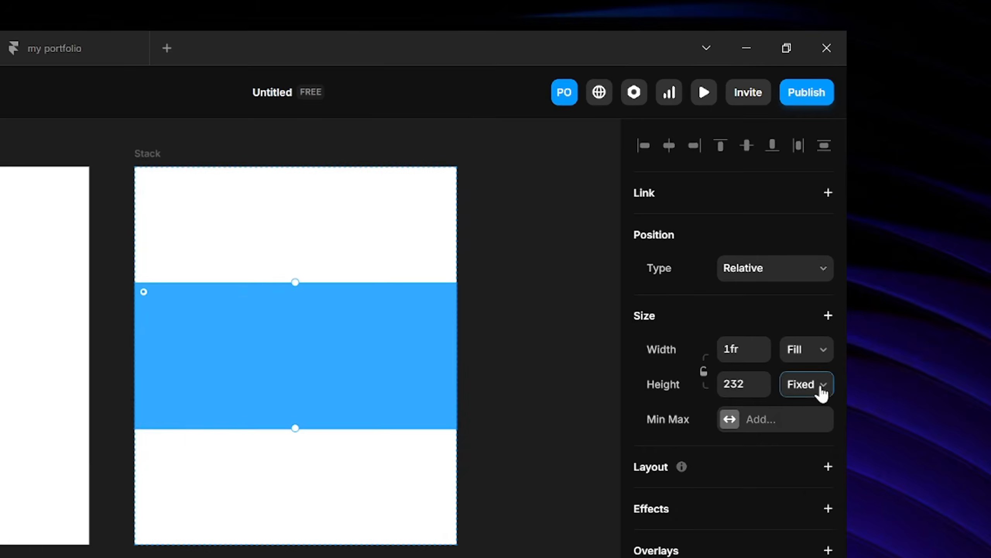
{"action": "left_click", "coordinate": [887, 309]}
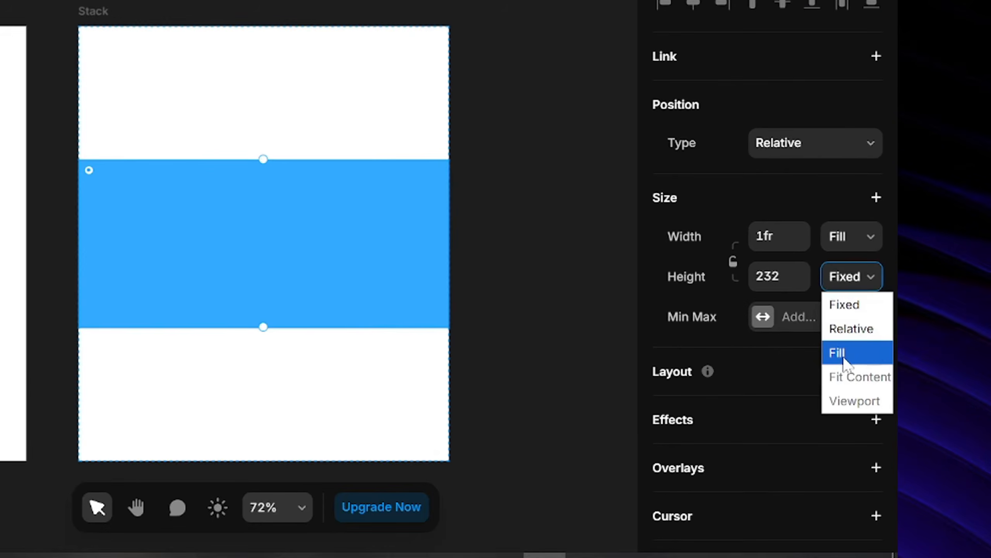
{"action": "left_click", "coordinate": [843, 353]}
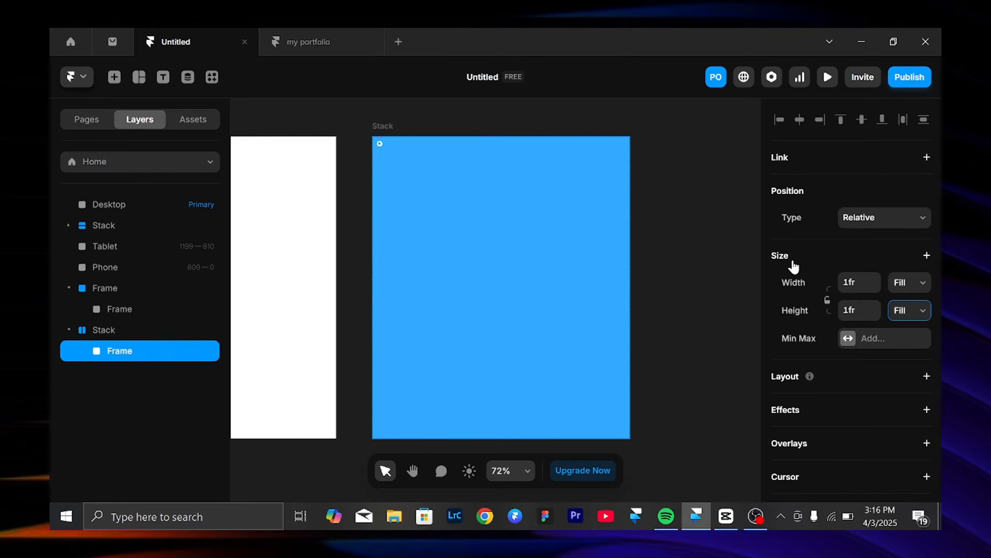
Duplicate the blue child frame inside the stack and set the stack's direction to vertical
{"action": "key", "text": "ctrl+d"}
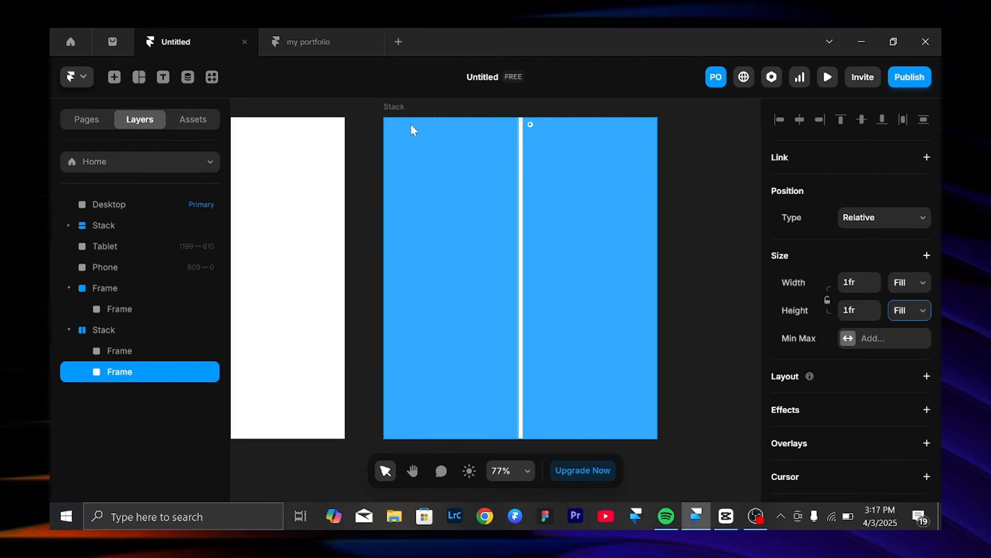
{"action": "left_click", "coordinate": [395, 106]}
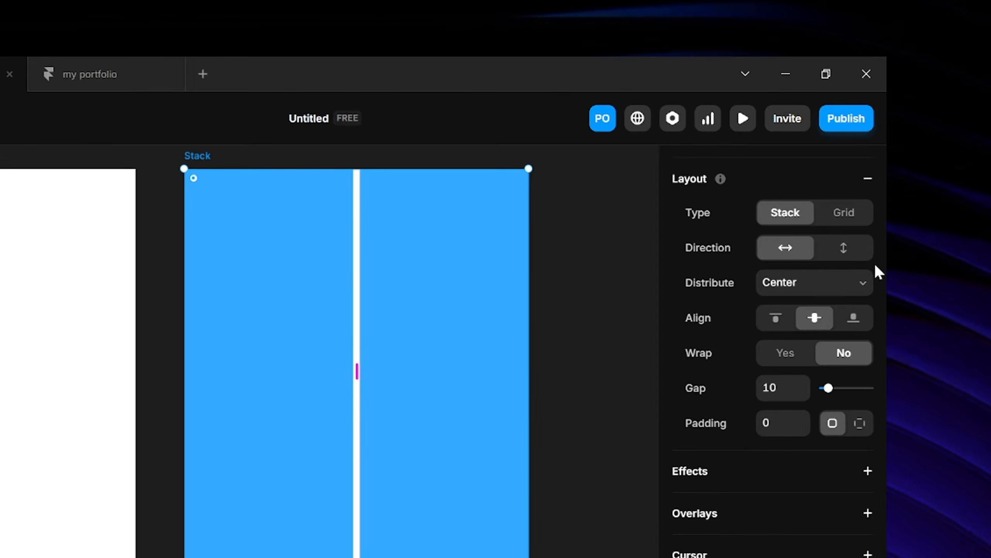
{"action": "left_click", "coordinate": [845, 250]}
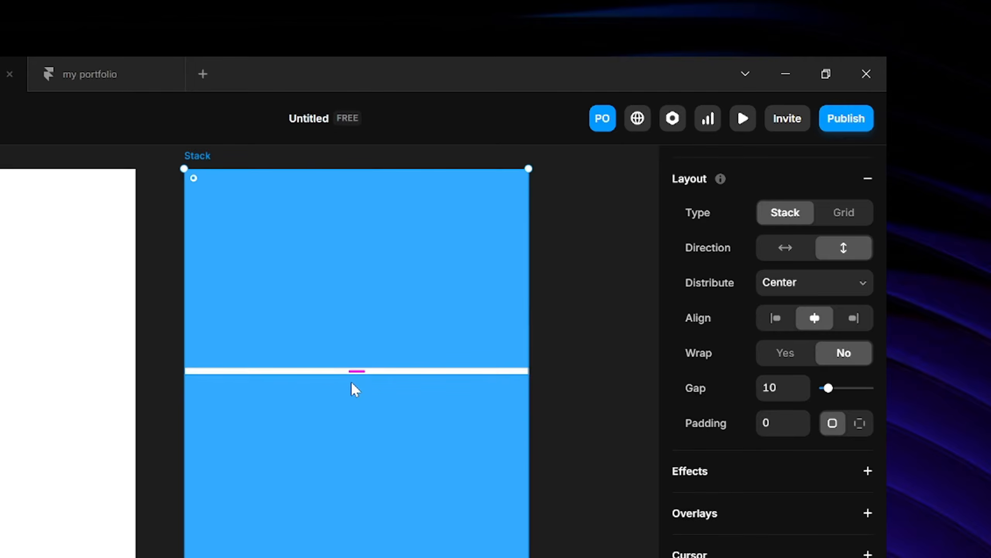
Set the stack's gap to 100 and its padding to 17 on all sides
{"action": "left_click_drag", "start_coordinate": [828, 387], "coordinate": [830, 389]}
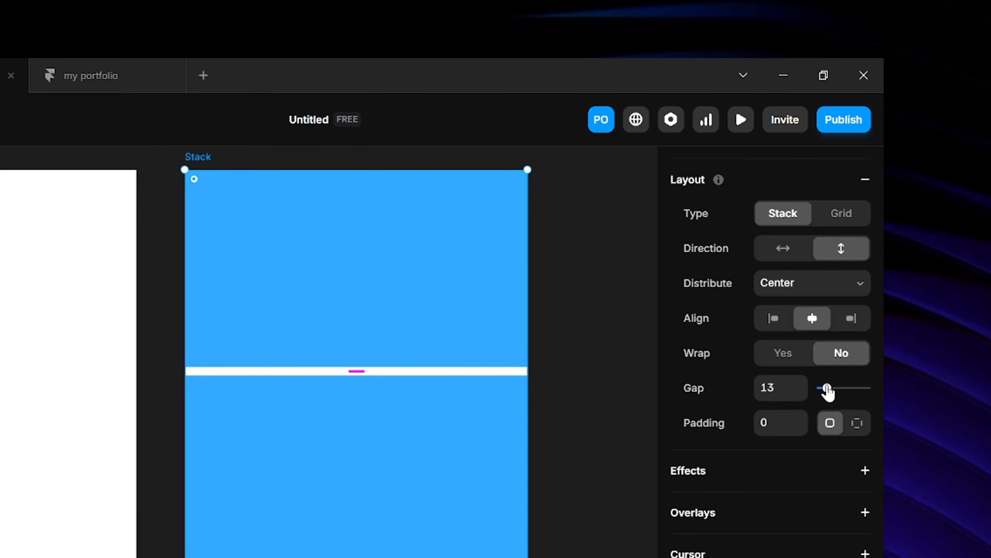
{"action": "left_click_drag", "start_coordinate": [828, 390], "coordinate": [878, 394]}
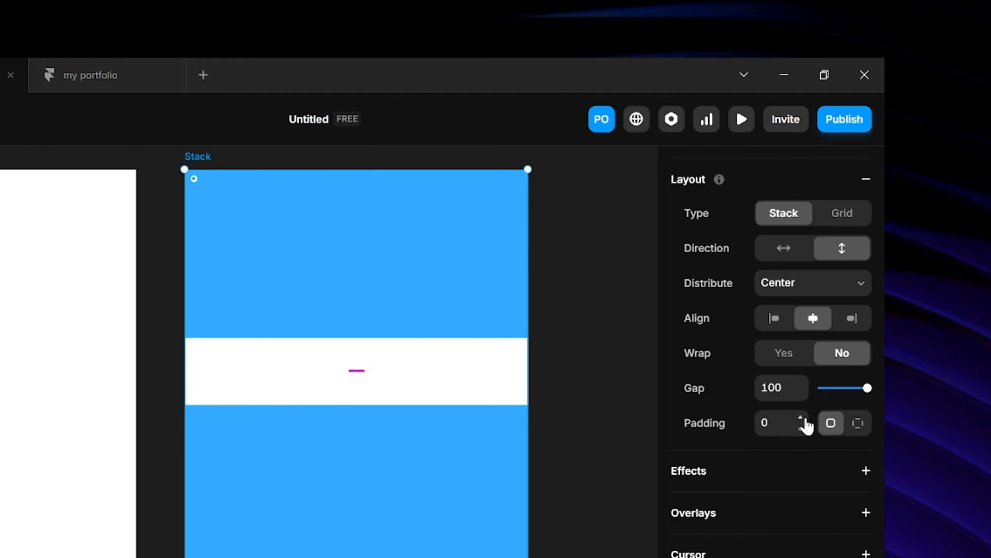
{"action": "left_click", "coordinate": [801, 418]}
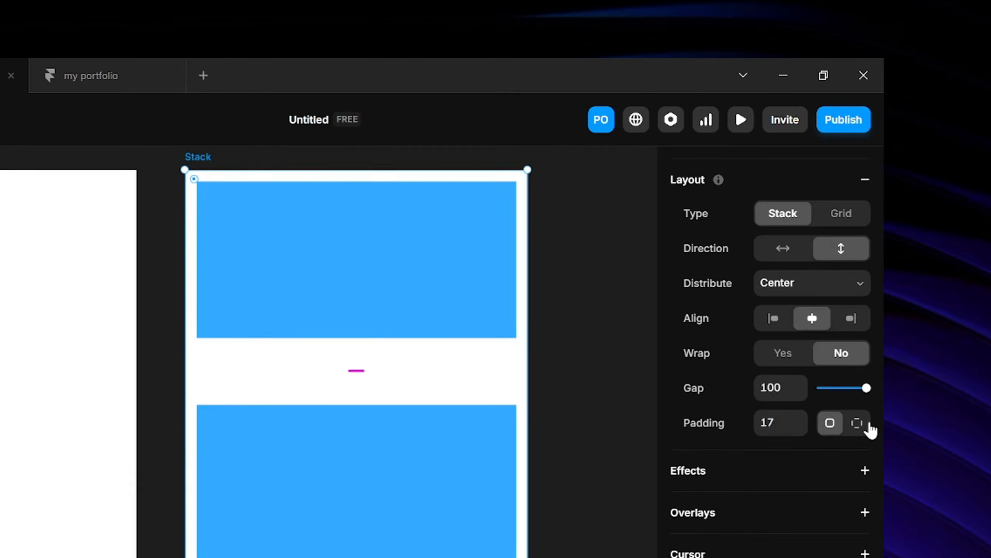
Switch the stack to individual padding per side and set its top padding to 0
{"action": "left_click", "coordinate": [867, 425]}
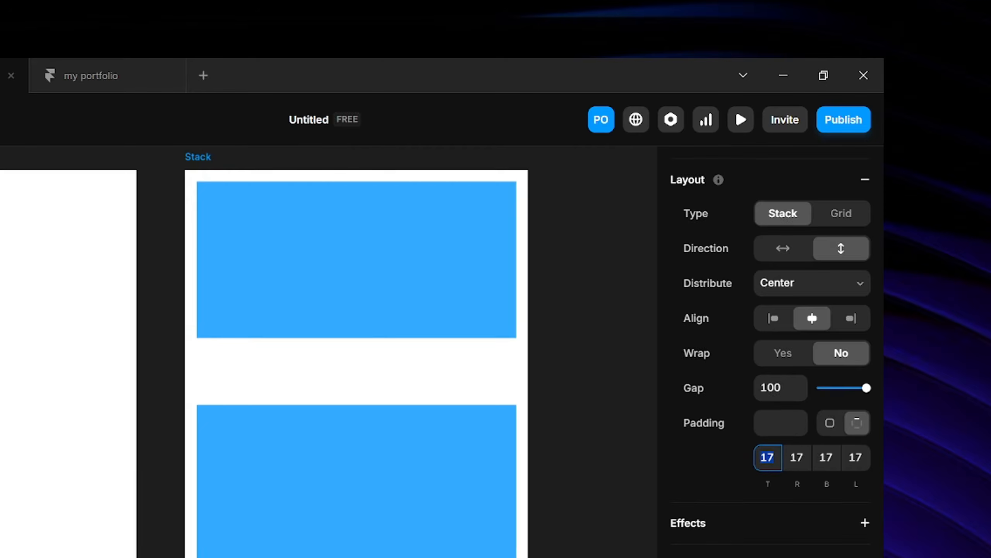
{"action": "type", "text": "0"}
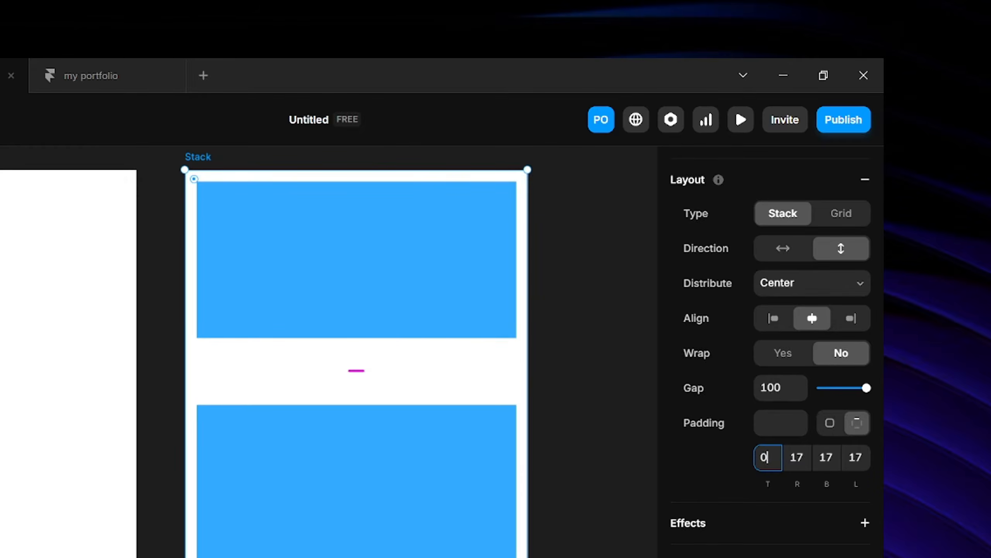
{"action": "key", "text": "Return"}
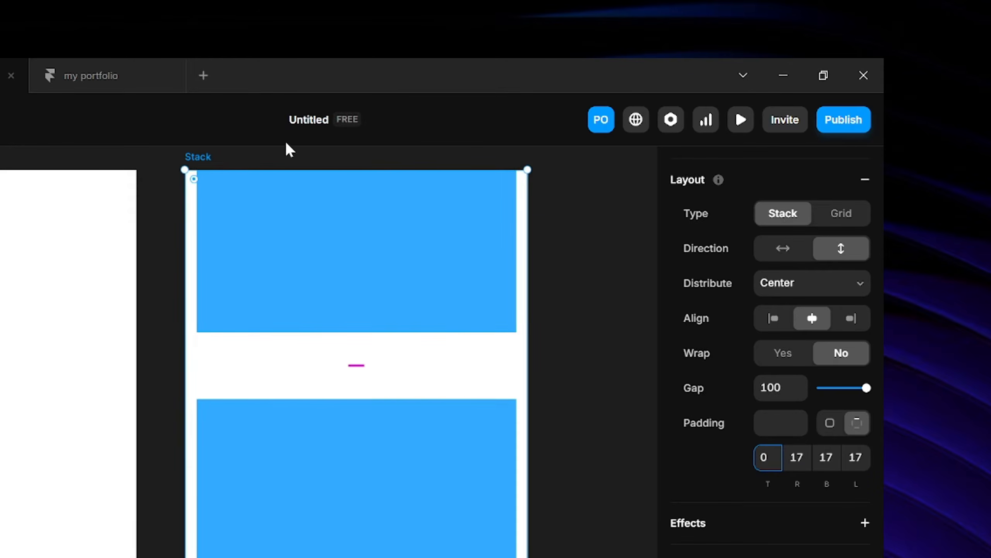
Duplicate the upper blue child frame inside the vertical stack to add a third one
{"action": "left_click", "coordinate": [256, 263]}
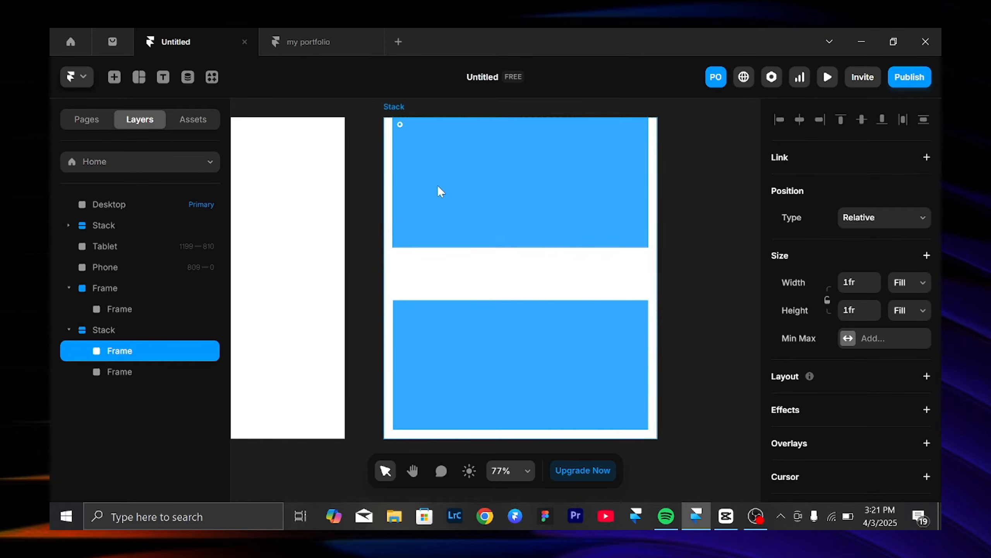
{"action": "key", "text": "ctrl+d"}
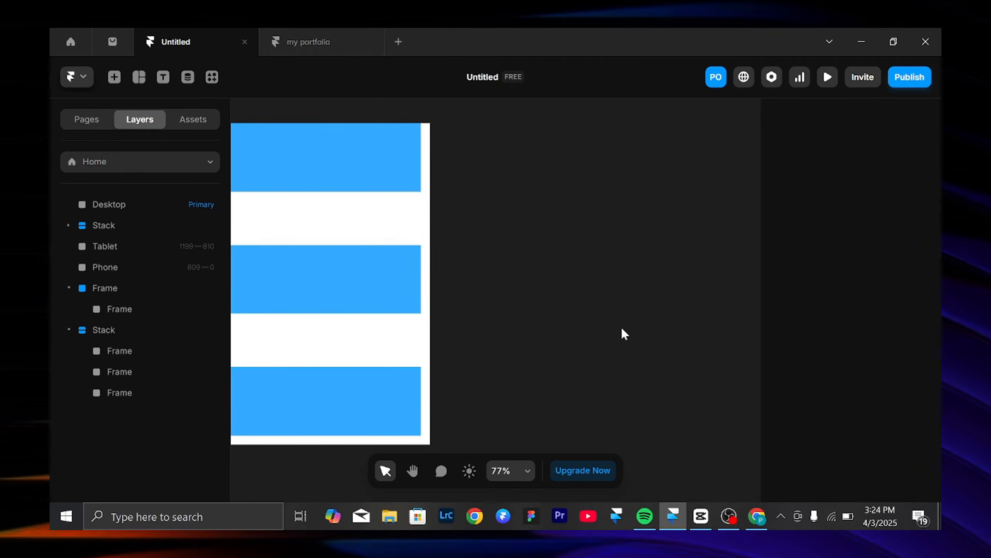
Switch to Chrome, copy the standard Lorem Ipsum passage from lipsum.com and place it as text on the Framer canvas
{"action": "left_click", "coordinate": [756, 516]}
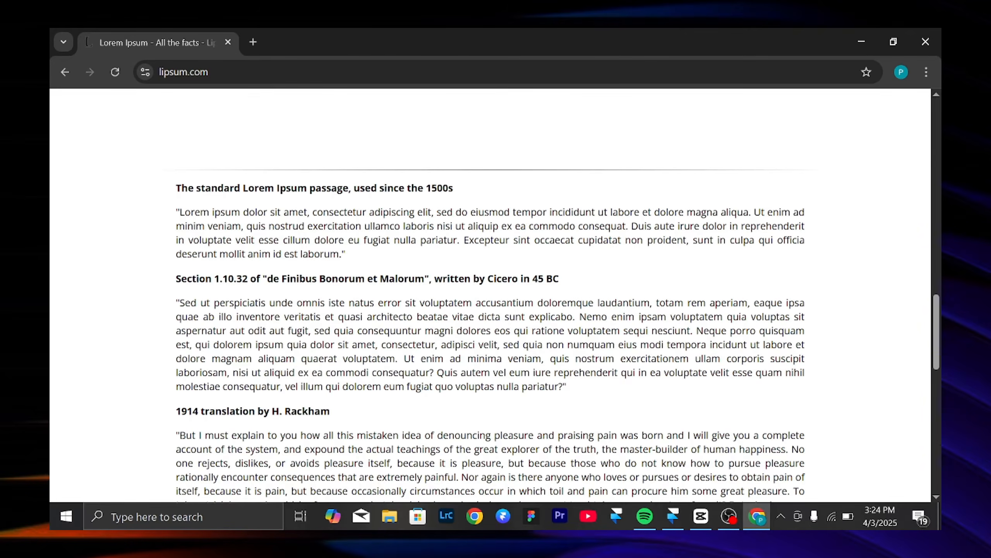
{"action": "left_click_drag", "start_coordinate": [182, 213], "coordinate": [629, 259]}
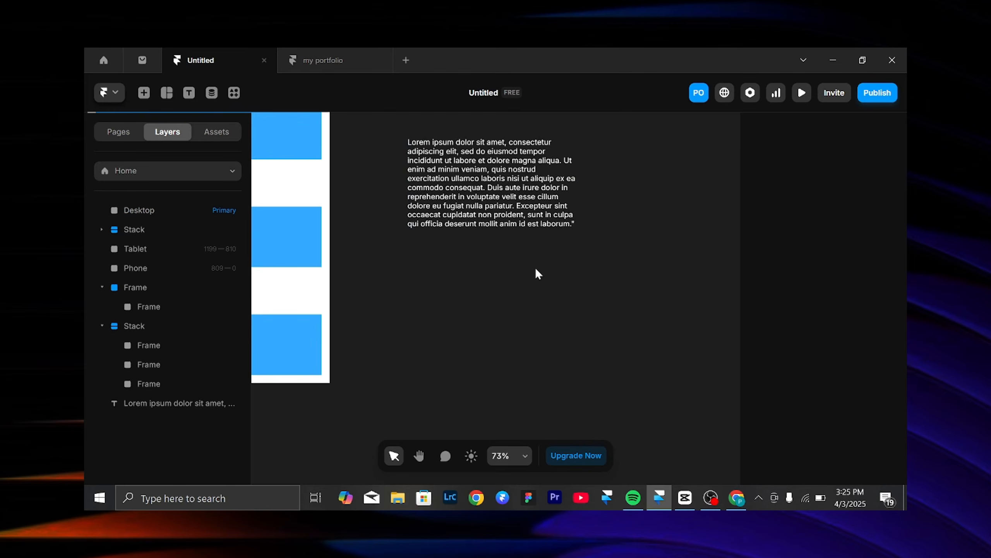
Draw a frame about 350 × 328 below the Lorem Ipsum text and set its fill to black 000000
{"action": "key", "text": "f"}
{"action": "left_click_drag", "start_coordinate": [407, 248], "coordinate": [573, 402]}
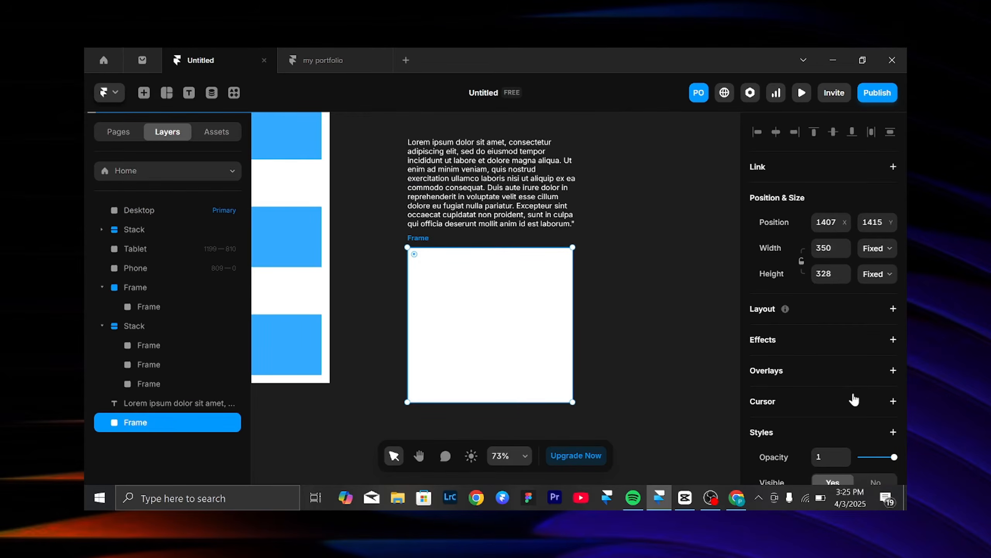
{"action": "scroll", "coordinate": [854, 399], "scroll_direction": "down", "scroll_amount": 5}
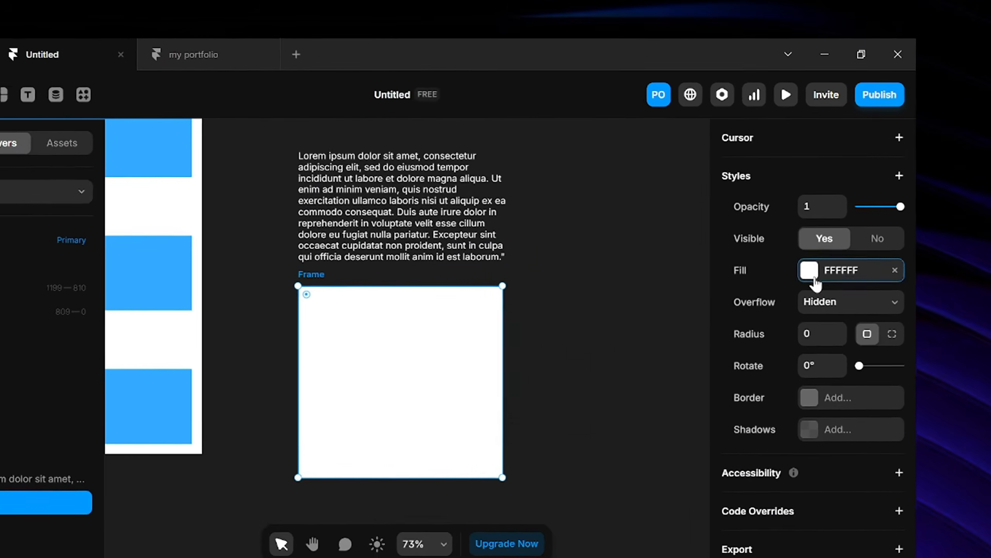
{"action": "left_click", "coordinate": [821, 234]}
{"action": "left_click", "coordinate": [589, 254]}
{"action": "left_click_drag", "start_coordinate": [491, 317], "coordinate": [397, 386]}
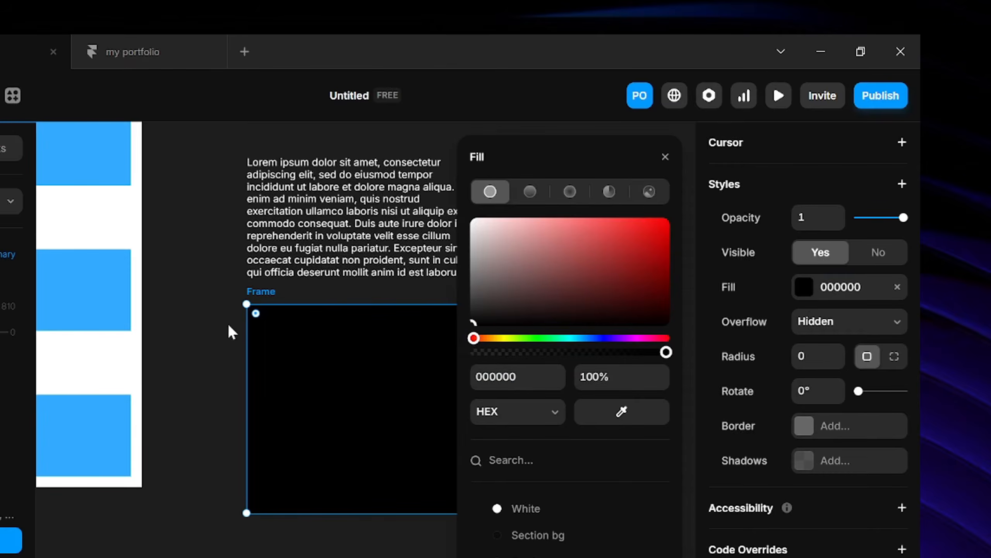
Move the Lorem Ipsum text into the black frame and narrow the text to fit inside it
{"action": "left_click", "coordinate": [316, 274]}
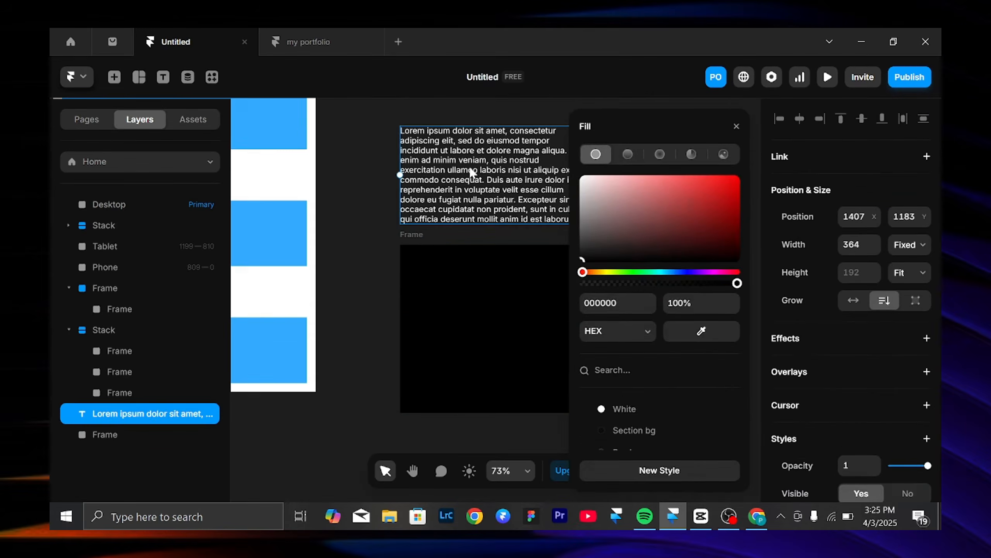
{"action": "left_click", "coordinate": [472, 171]}
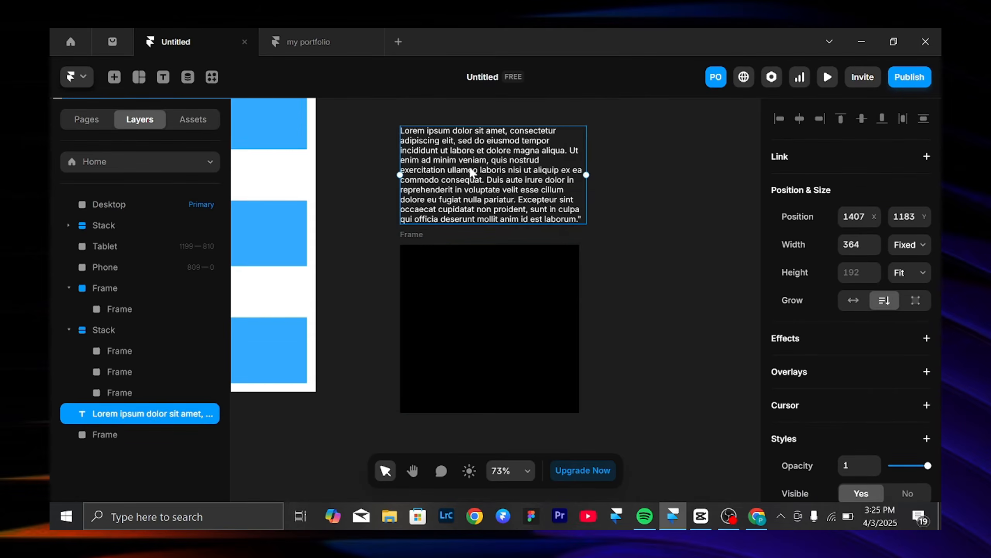
{"action": "left_click_drag", "start_coordinate": [471, 171], "coordinate": [480, 324]}
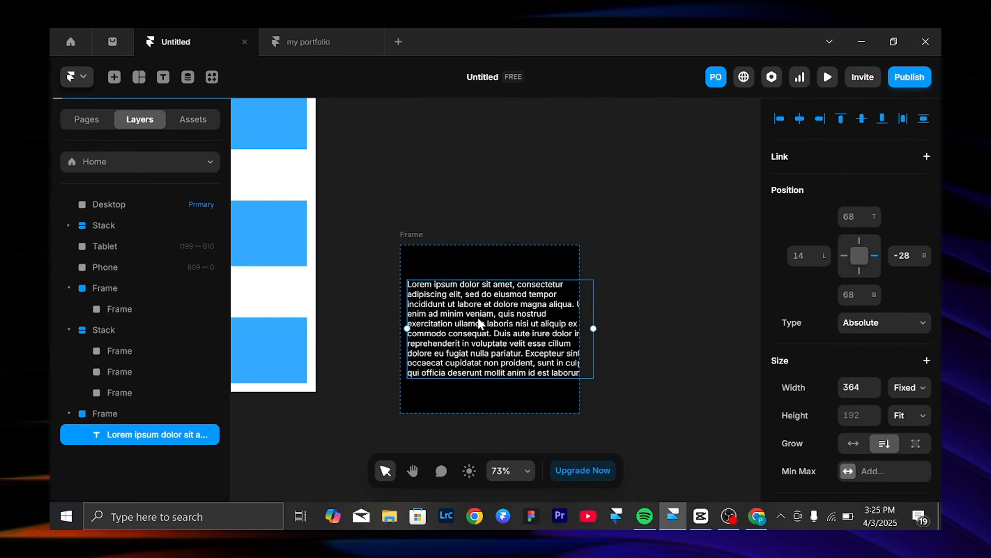
{"action": "left_click_drag", "start_coordinate": [593, 328], "coordinate": [556, 329]}
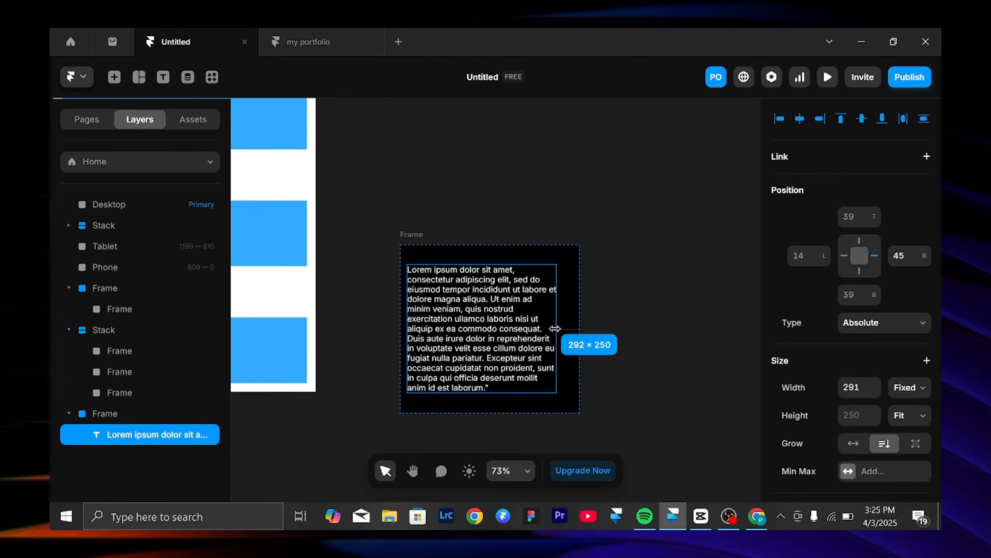
{"action": "left_click_drag", "start_coordinate": [556, 328], "coordinate": [557, 328]}
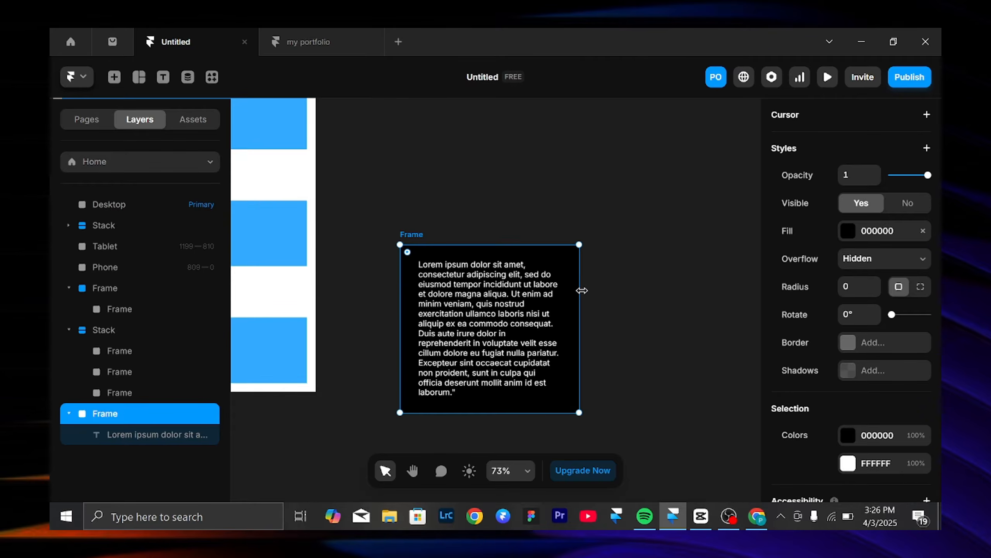
Try narrowing the black frame around its fixed-width text, and undo the resize
{"action": "left_click_drag", "start_coordinate": [582, 290], "coordinate": [463, 280]}
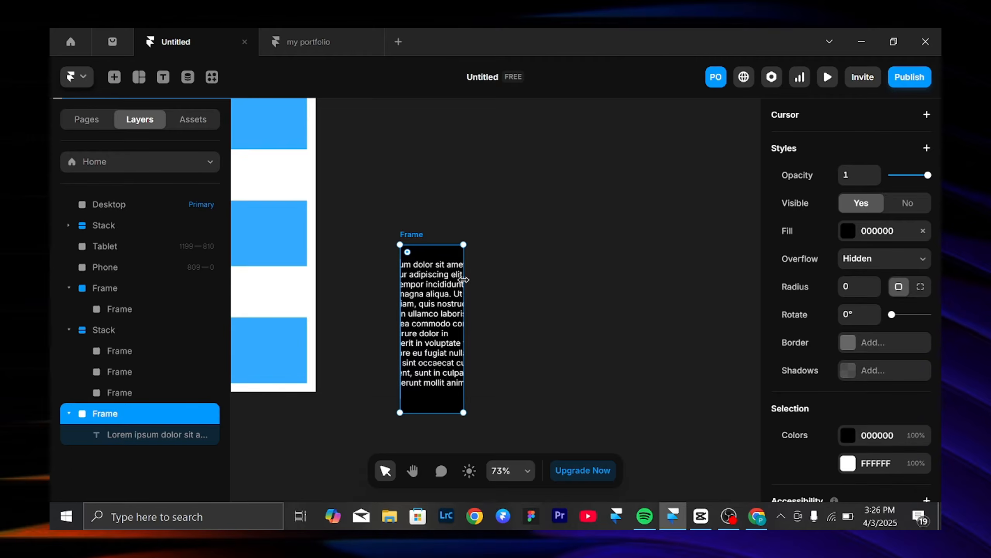
{"action": "key", "text": "ctrl+z"}
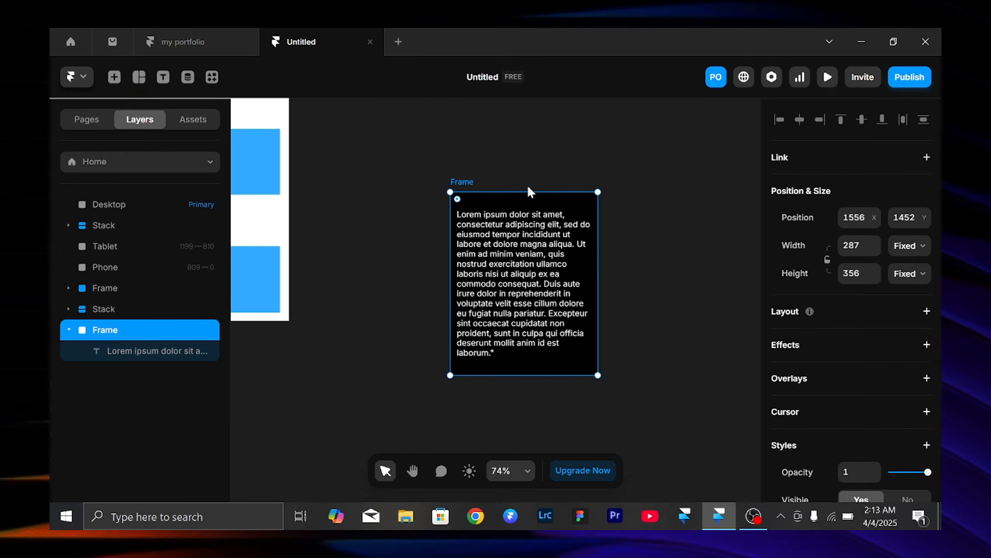
Add a stack layout to the black text frame and narrow it to less than half its width
{"action": "left_click", "coordinate": [926, 313]}
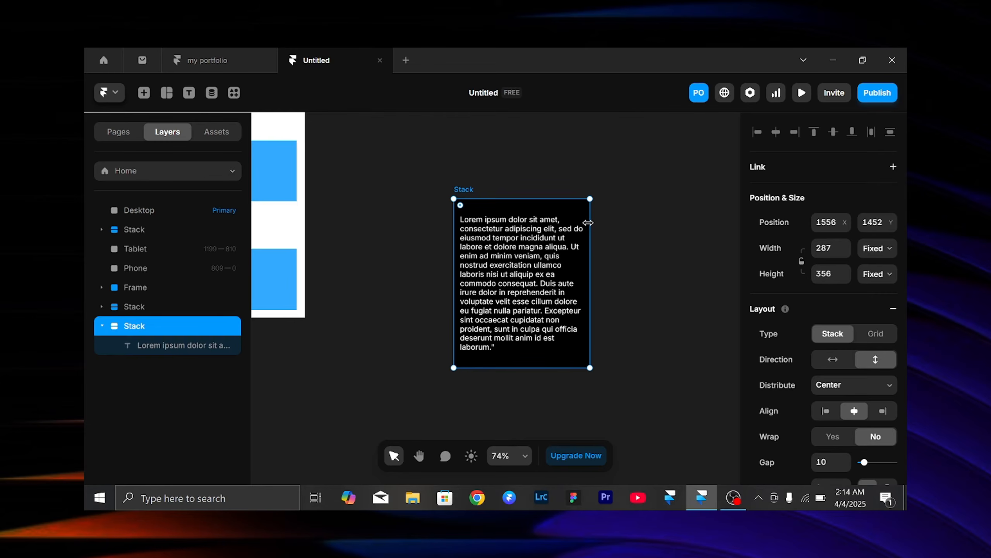
{"action": "left_click_drag", "start_coordinate": [589, 221], "coordinate": [515, 215]}
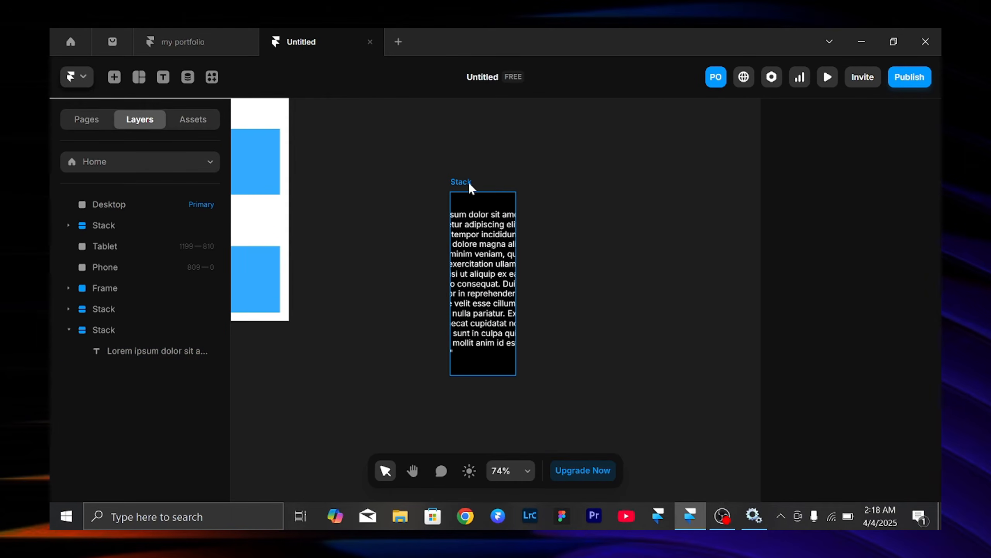
Widen the black text stack to about 304
{"action": "scroll", "coordinate": [469, 182], "scroll_direction": "left", "scroll_amount": 7}
{"action": "scroll", "coordinate": [468, 182], "scroll_direction": "up", "scroll_amount": 4}
{"action": "scroll", "coordinate": [468, 182], "scroll_direction": "down", "scroll_amount": 2}
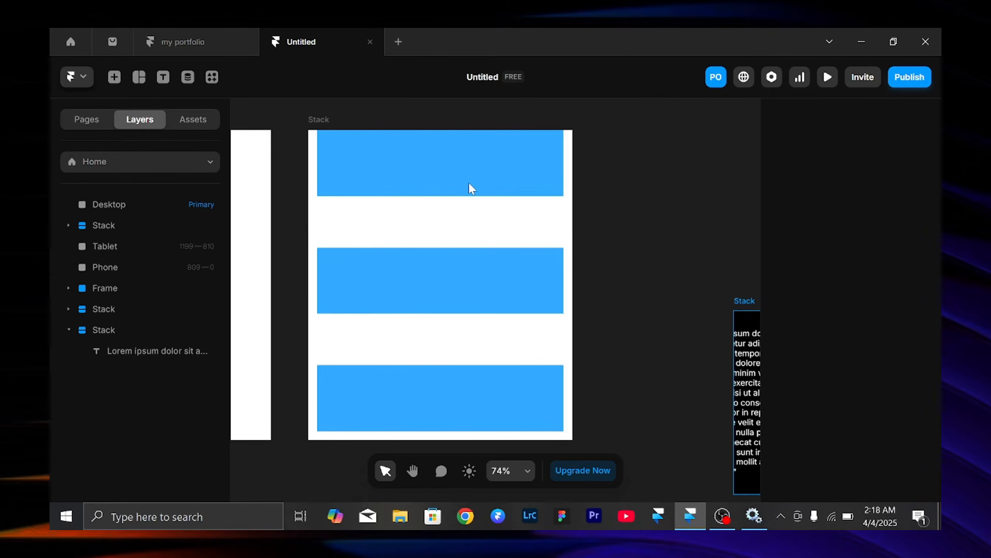
{"action": "scroll", "coordinate": [469, 182], "scroll_direction": "down", "scroll_amount": 10}
{"action": "scroll", "coordinate": [468, 182], "scroll_direction": "right", "scroll_amount": 14}
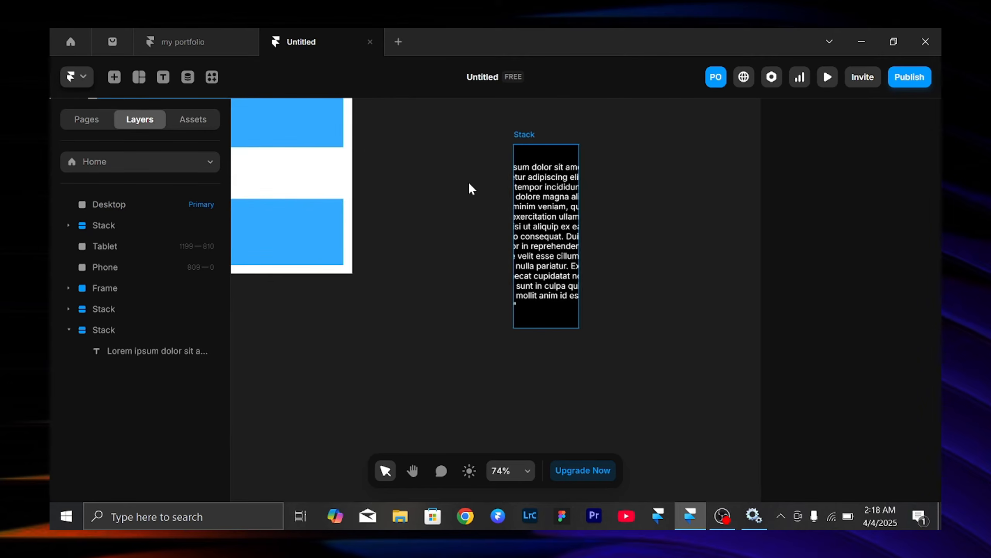
{"action": "left_click", "coordinate": [525, 211]}
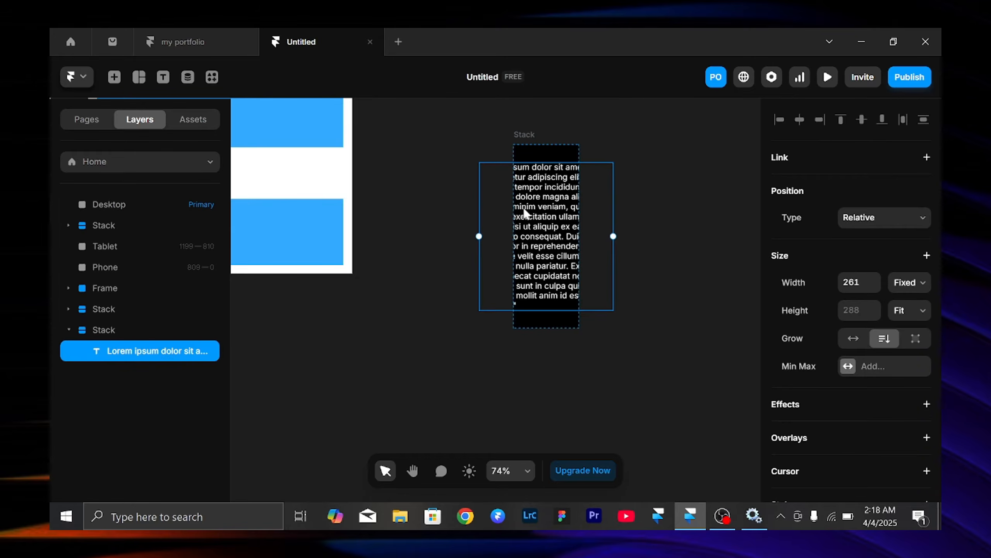
{"action": "left_click", "coordinate": [518, 134]}
{"action": "left_click_drag", "start_coordinate": [577, 224], "coordinate": [671, 257]}
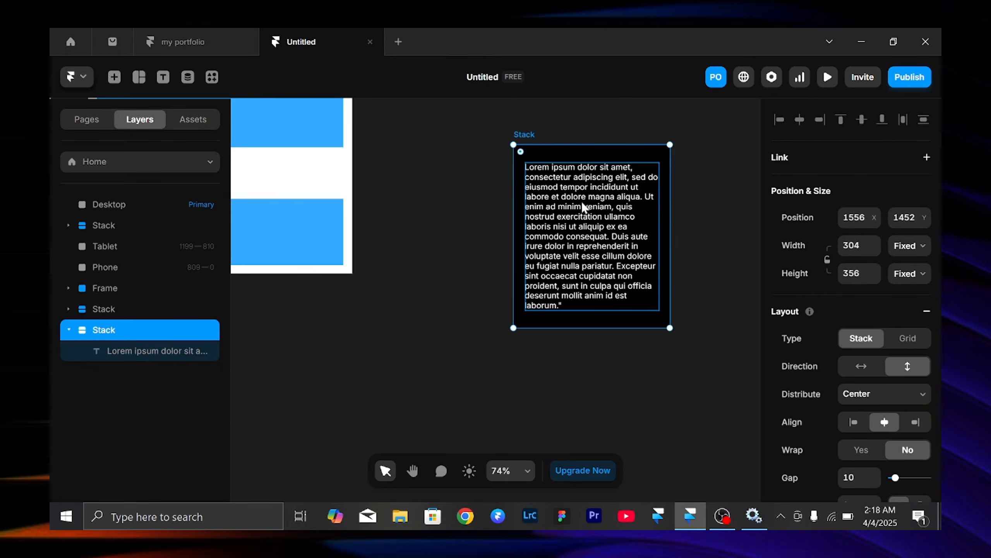
Set the width of the Lorem Ipsum text to Fill and narrow its parent stack
{"action": "left_click", "coordinate": [600, 202]}
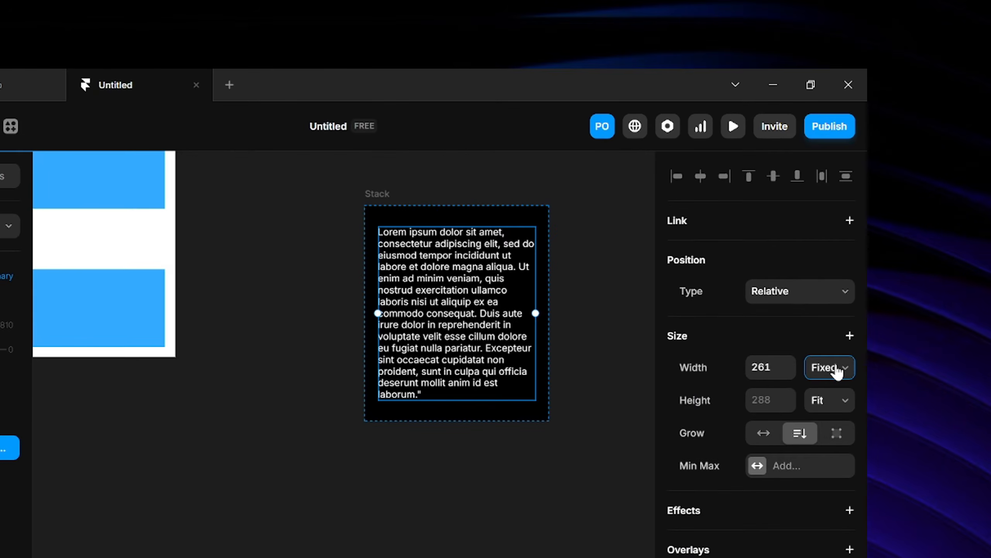
{"action": "left_click", "coordinate": [836, 372]}
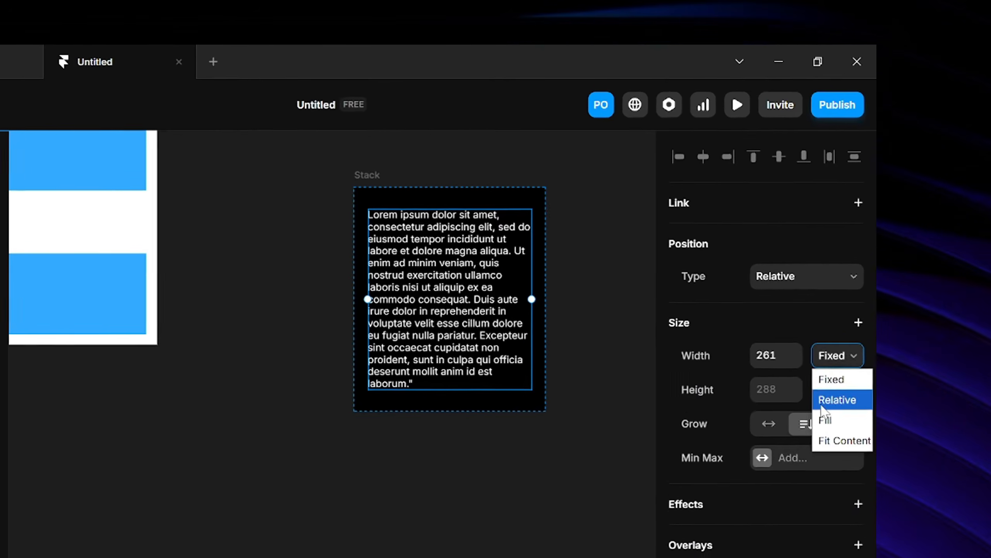
{"action": "left_click", "coordinate": [863, 371]}
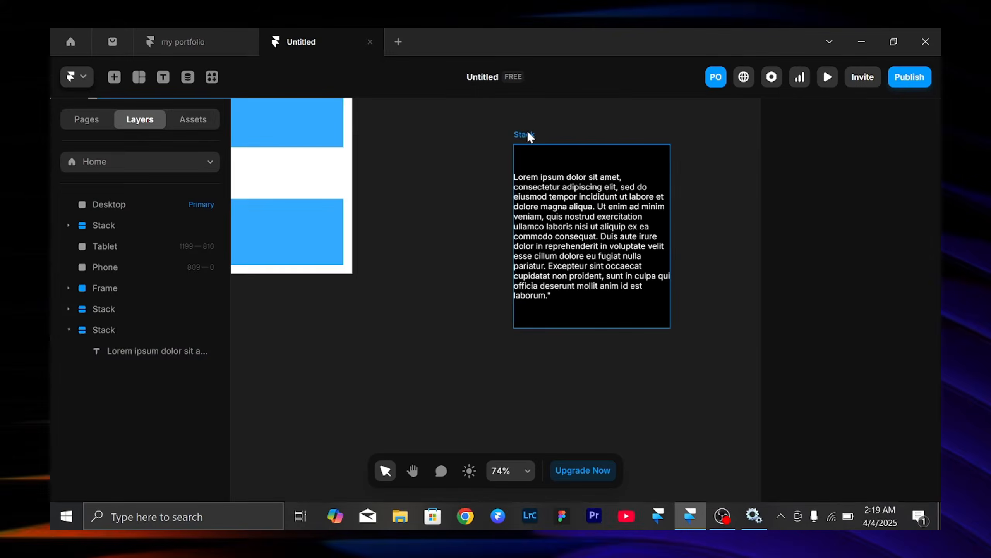
{"action": "left_click", "coordinate": [528, 135]}
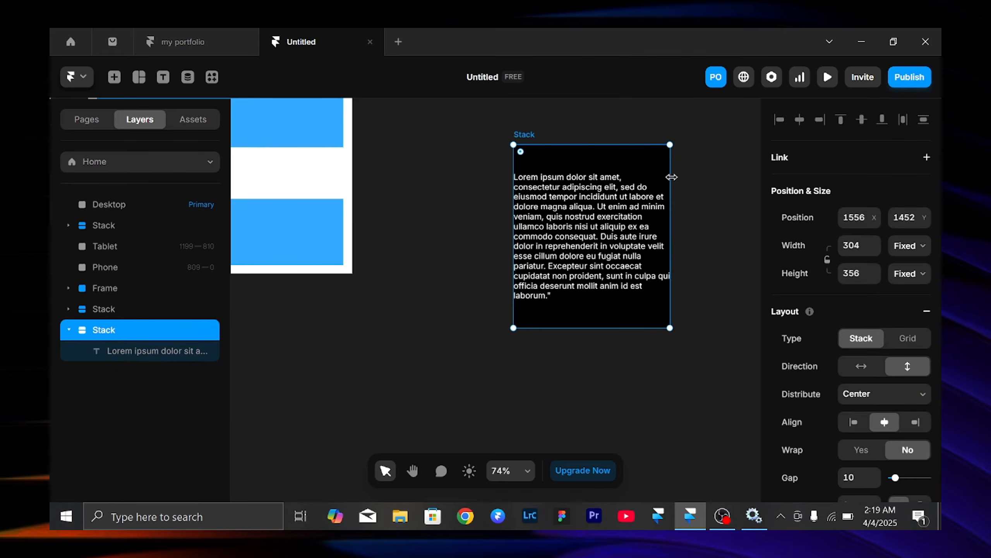
{"action": "left_click_drag", "start_coordinate": [672, 178], "coordinate": [595, 206]}
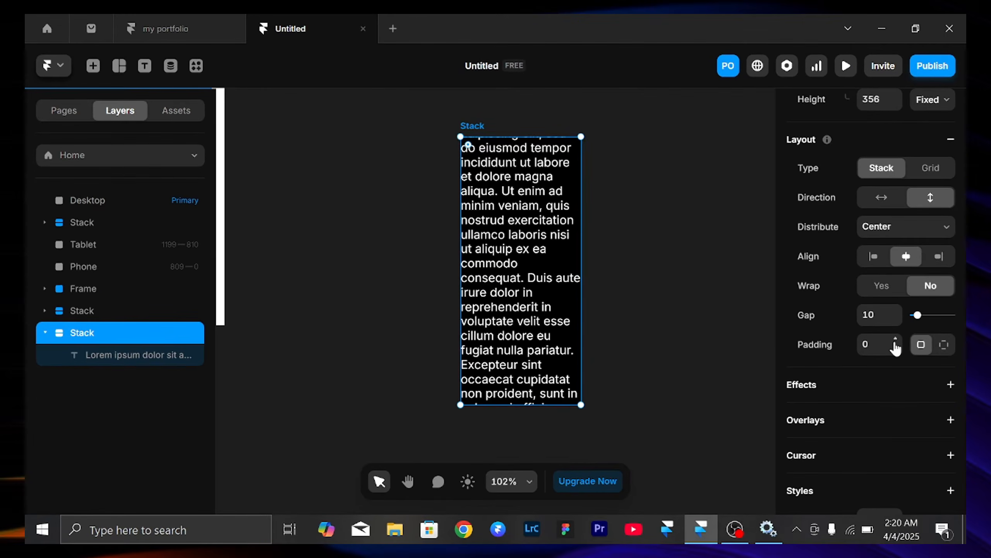
Set the text stack's padding to 11 on all sides and widen the stack
{"action": "left_click", "coordinate": [895, 340]}
{"action": "left_click", "coordinate": [895, 340]}
{"action": "left_click", "coordinate": [895, 340]}
{"action": "left_click", "coordinate": [895, 340]}
{"action": "left_click", "coordinate": [895, 340]}
{"action": "left_click", "coordinate": [895, 340]}
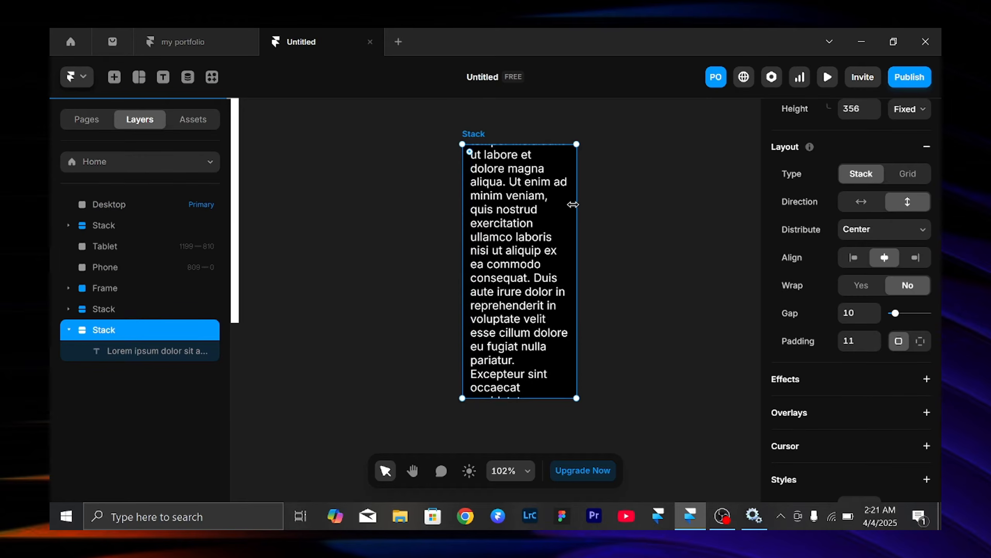
{"action": "left_click_drag", "start_coordinate": [573, 204], "coordinate": [676, 244]}
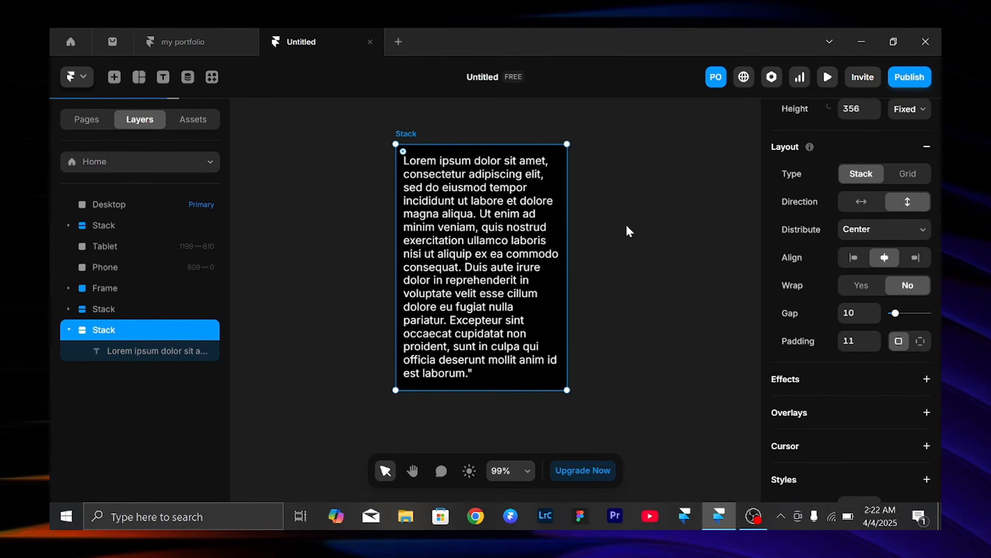
Delete the demo frame and both demo stacks below the page breakpoints
{"action": "key", "text": "shift+1"}
{"action": "left_click_drag", "start_coordinate": [293, 311], "coordinate": [646, 450]}
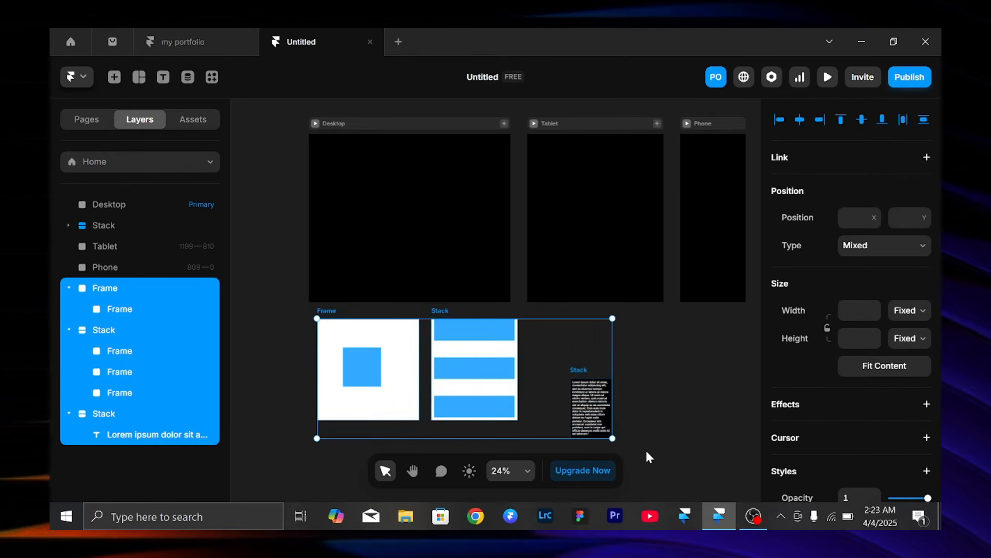
{"action": "key", "text": "Delete"}
Add a stack layout to the Desktop breakpoint, switch its direction to horizontal and return it to vertical
{"action": "scroll", "coordinate": [383, 166], "scroll_direction": "up", "scroll_amount": 5}
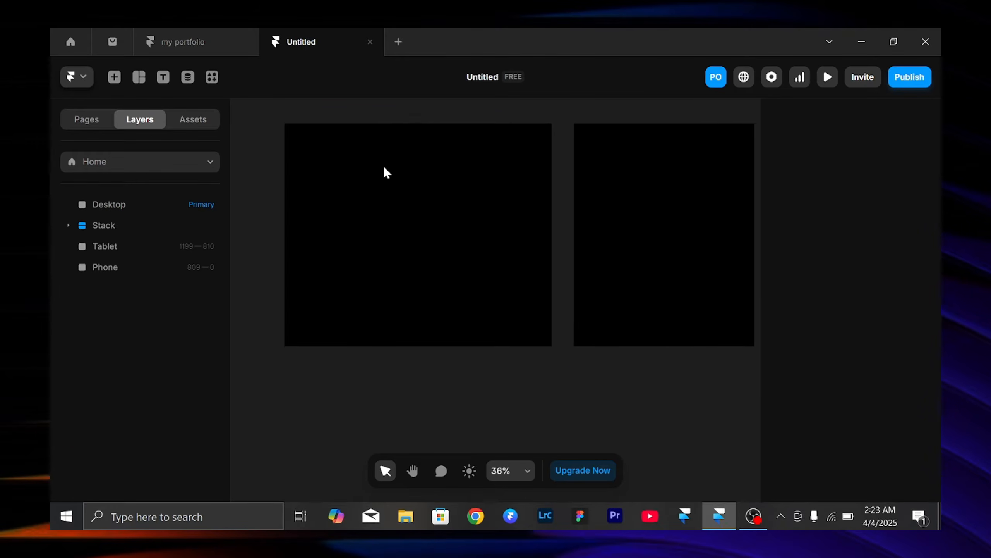
{"action": "scroll", "coordinate": [384, 166], "scroll_direction": "up", "scroll_amount": 2}
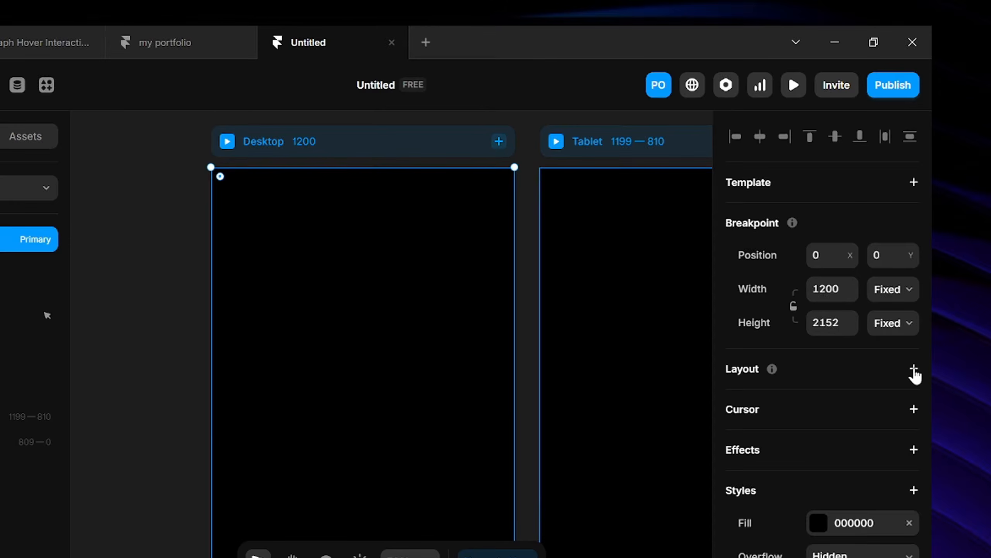
{"action": "left_click", "coordinate": [913, 371]}
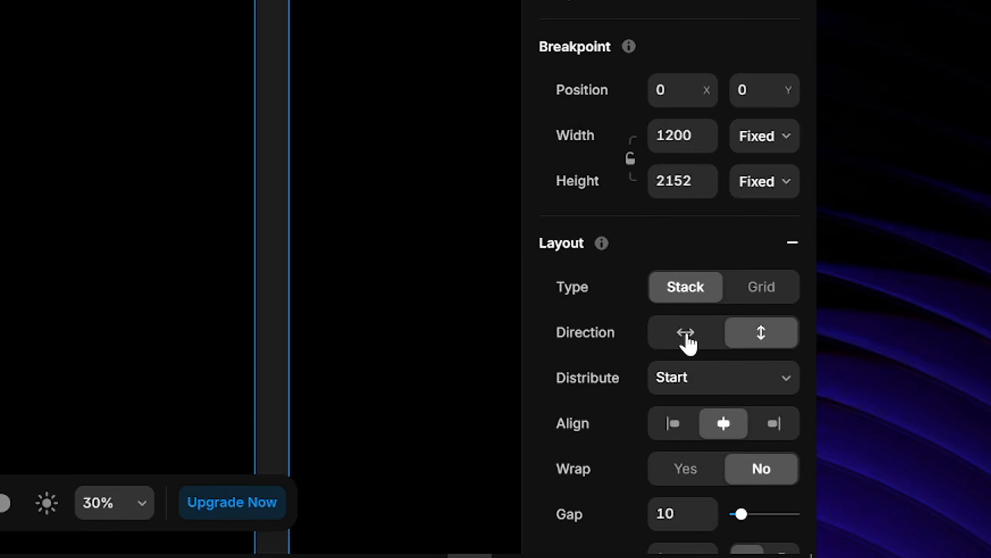
{"action": "left_click", "coordinate": [686, 337]}
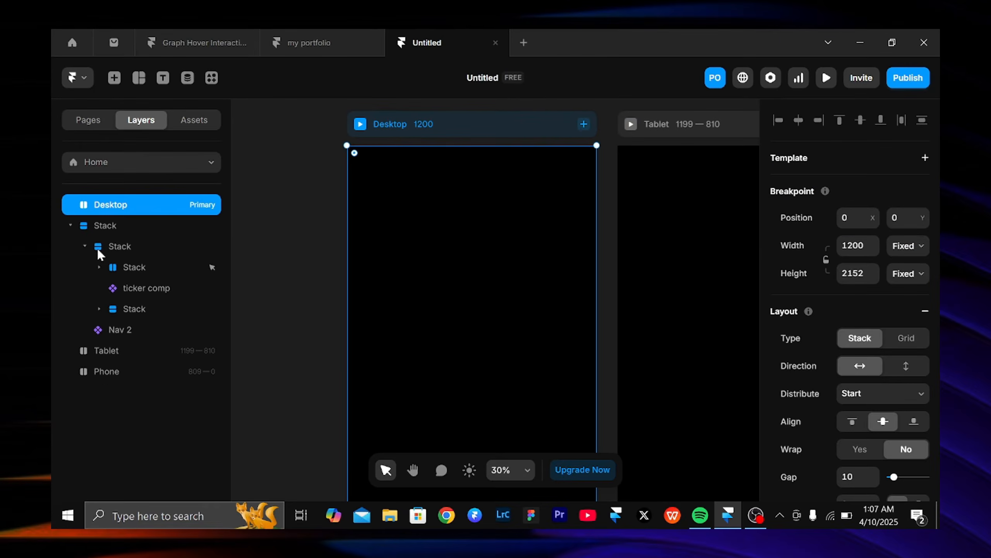
{"action": "left_click", "coordinate": [914, 369]}
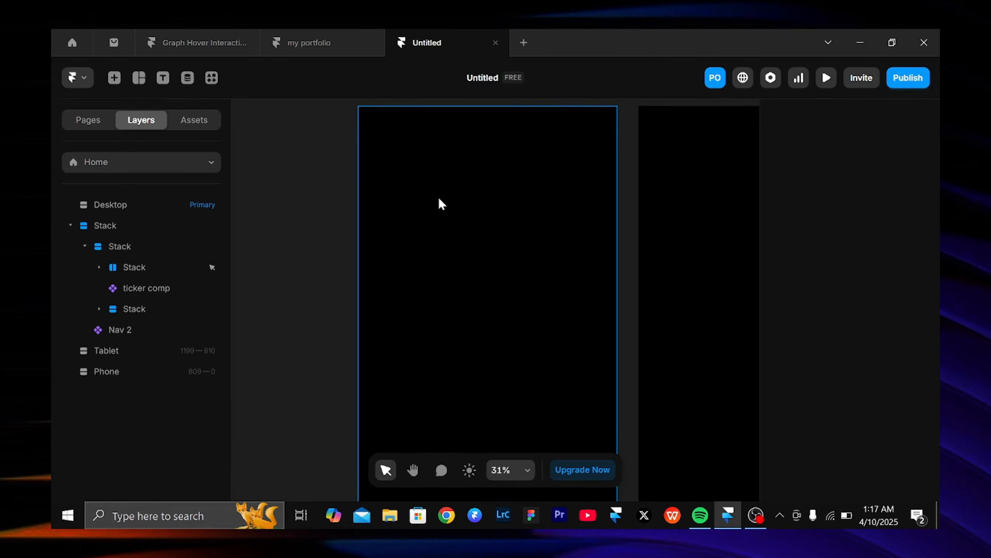
Draw a frame about 762 × 794 inside the Desktop breakpoint
{"action": "key", "text": "f"}
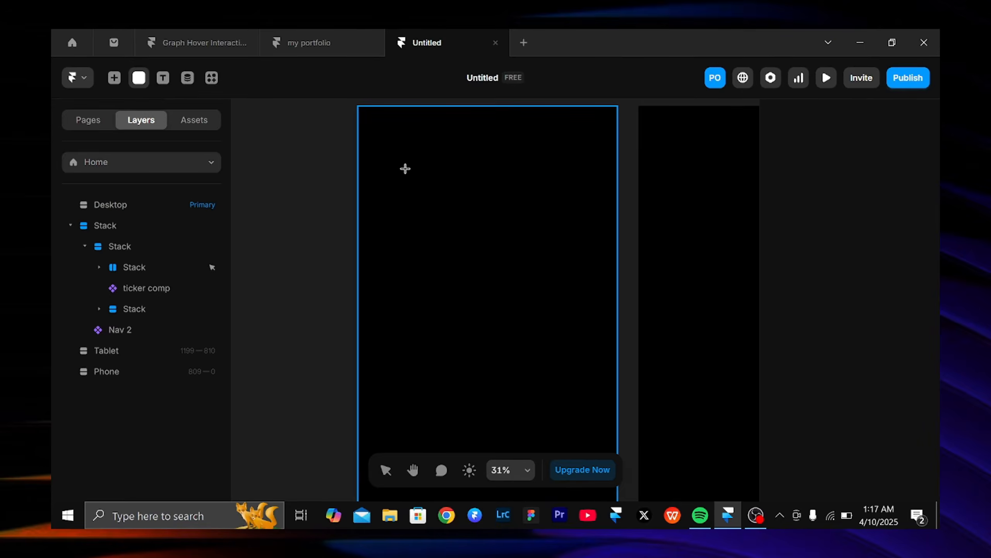
{"action": "left_click_drag", "start_coordinate": [398, 159], "coordinate": [564, 337]}
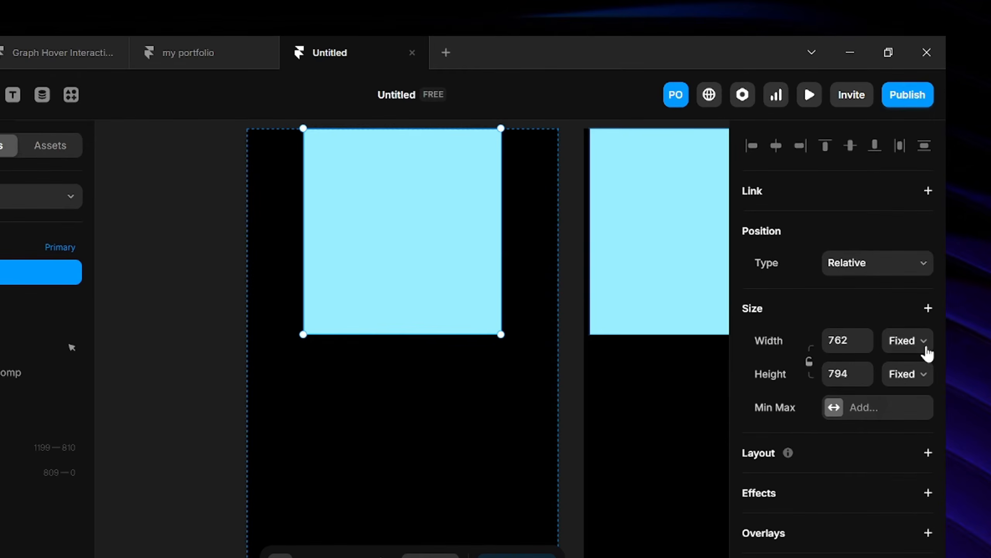
Set the new Desktop frame's width to Fill and its height to 5000
{"action": "left_click", "coordinate": [928, 354]}
{"action": "left_click", "coordinate": [894, 405]}
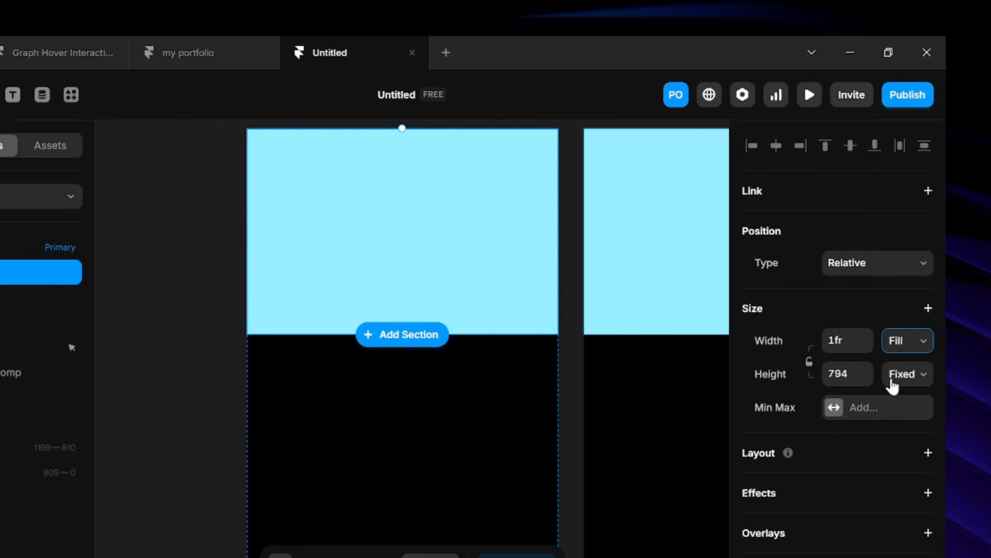
{"action": "left_click", "coordinate": [894, 384]}
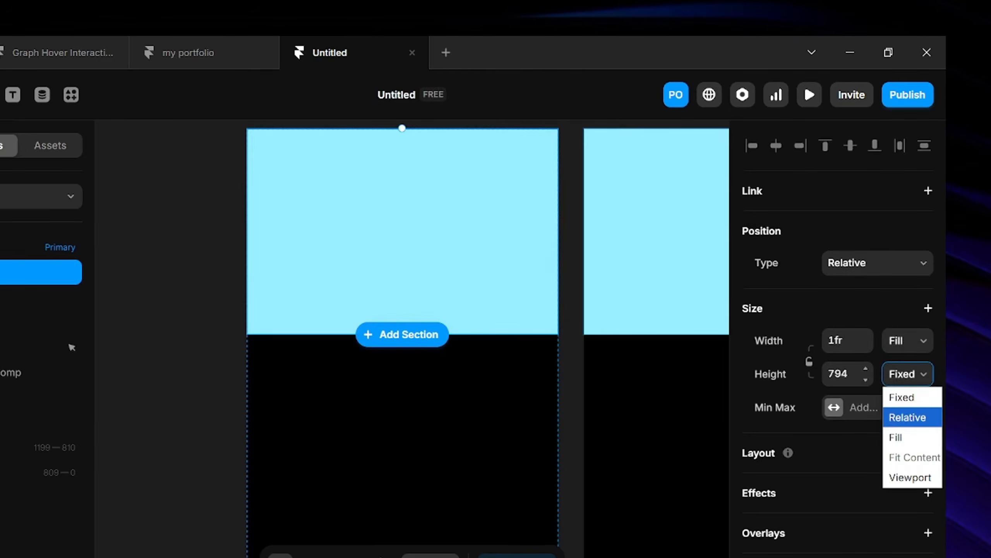
{"action": "left_click", "coordinate": [838, 374]}
{"action": "type", "text": "5000"}
{"action": "key", "text": "Return"}
Set the Desktop breakpoint's height to Fit Content
{"action": "scroll", "coordinate": [361, 279], "scroll_direction": "down", "scroll_amount": 3}
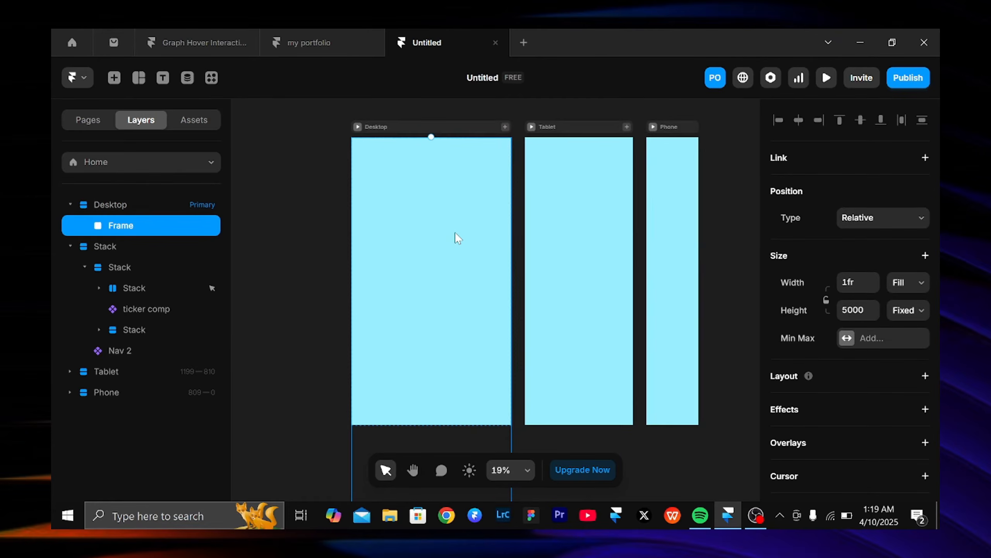
{"action": "scroll", "coordinate": [458, 238], "scroll_direction": "down", "scroll_amount": 3}
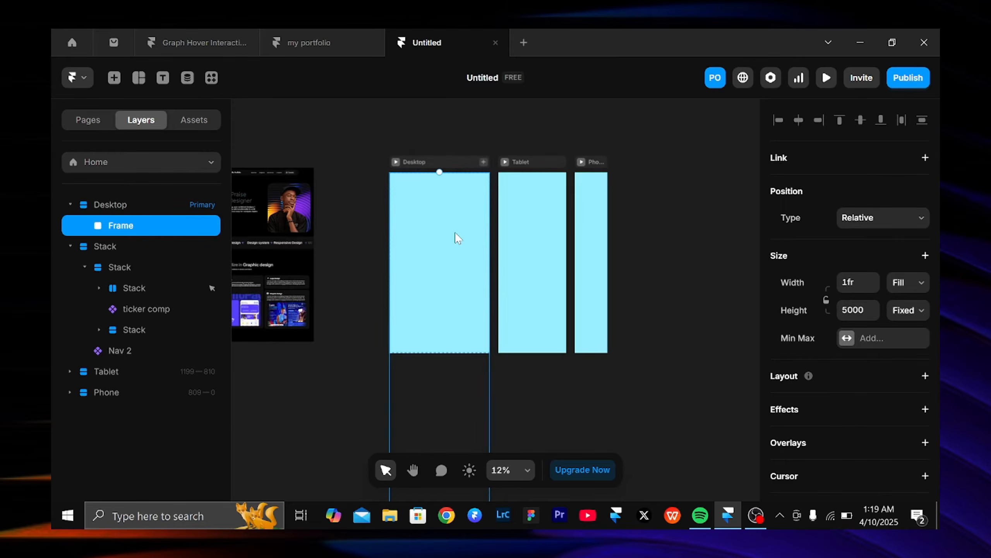
{"action": "scroll", "coordinate": [456, 234], "scroll_direction": "down", "scroll_amount": 3}
{"action": "scroll", "coordinate": [455, 233], "scroll_direction": "down", "scroll_amount": 2}
{"action": "scroll", "coordinate": [456, 234], "scroll_direction": "up", "scroll_amount": 1}
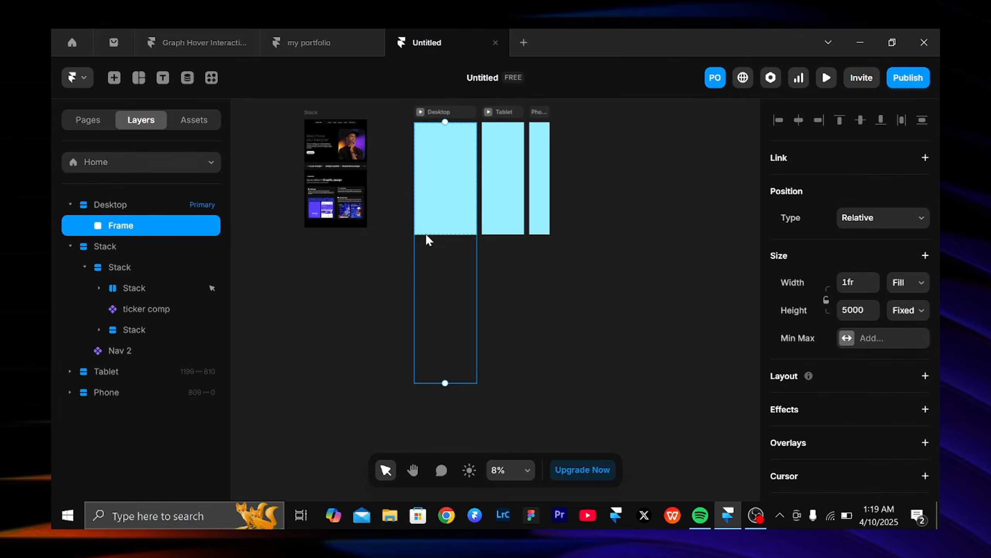
{"action": "scroll", "coordinate": [426, 234], "scroll_direction": "up", "scroll_amount": 2}
{"action": "scroll", "coordinate": [426, 234], "scroll_direction": "up", "scroll_amount": 2}
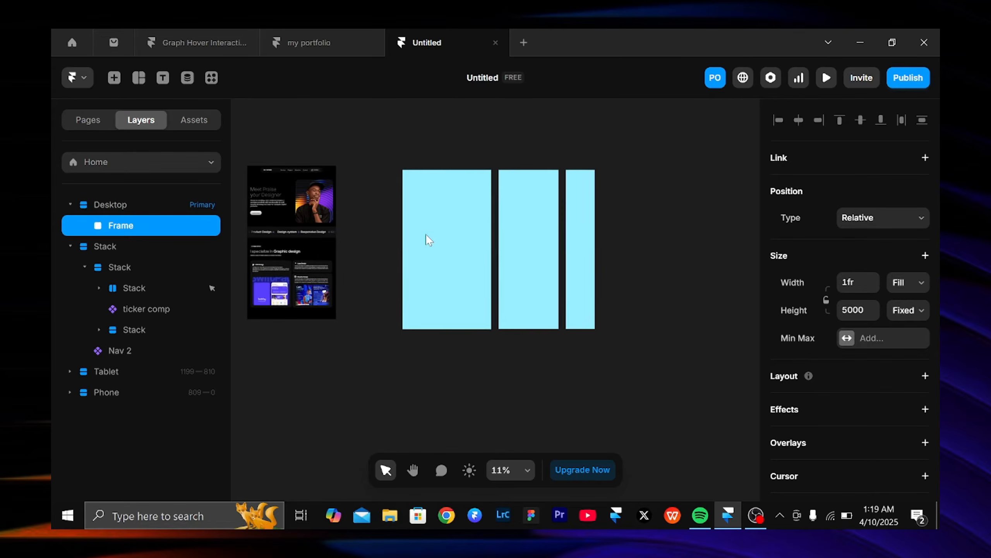
{"action": "left_click", "coordinate": [461, 171]}
{"action": "left_click", "coordinate": [915, 273]}
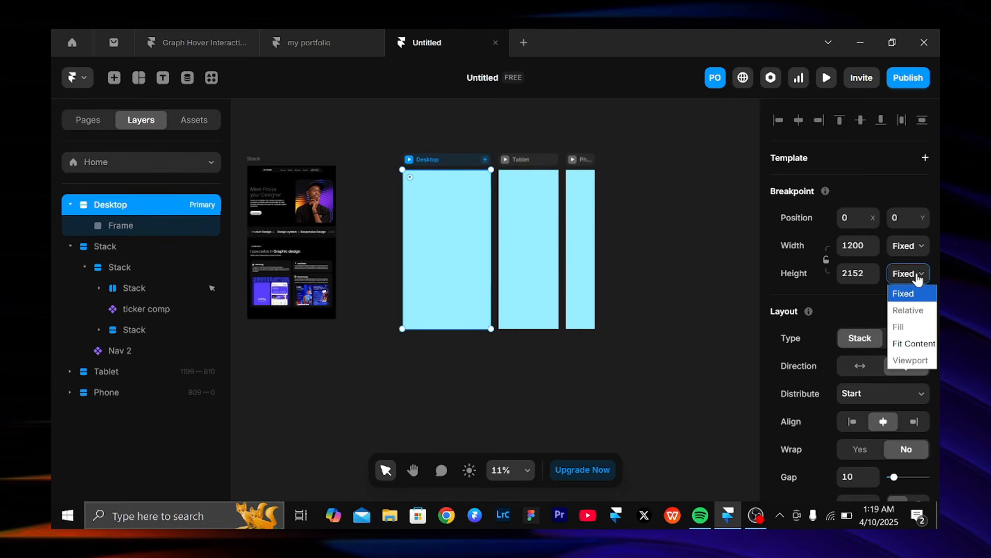
{"action": "left_click", "coordinate": [914, 344]}
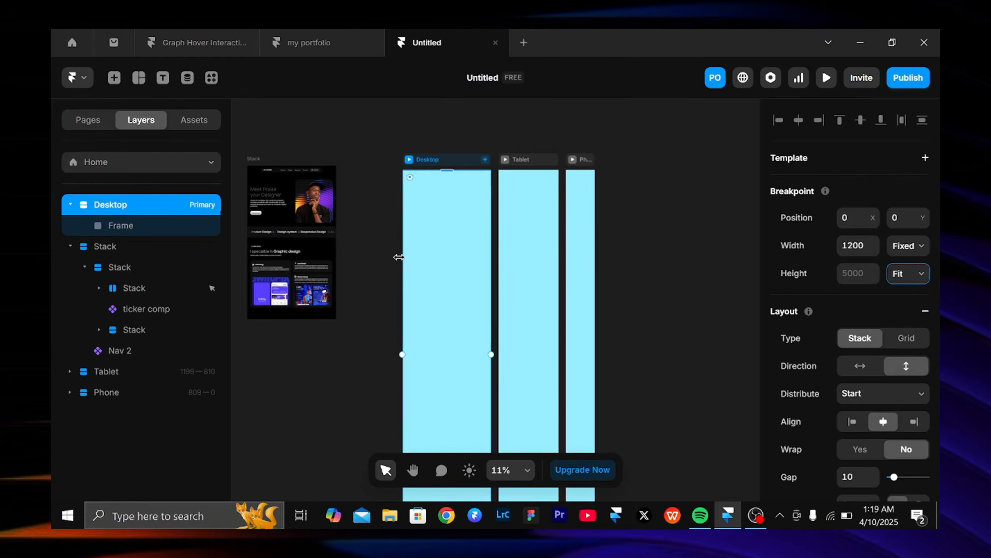
Check the reference stack's height and set the Desktop frame's height to 2554
{"action": "scroll", "coordinate": [297, 145], "scroll_direction": "down", "scroll_amount": 1}
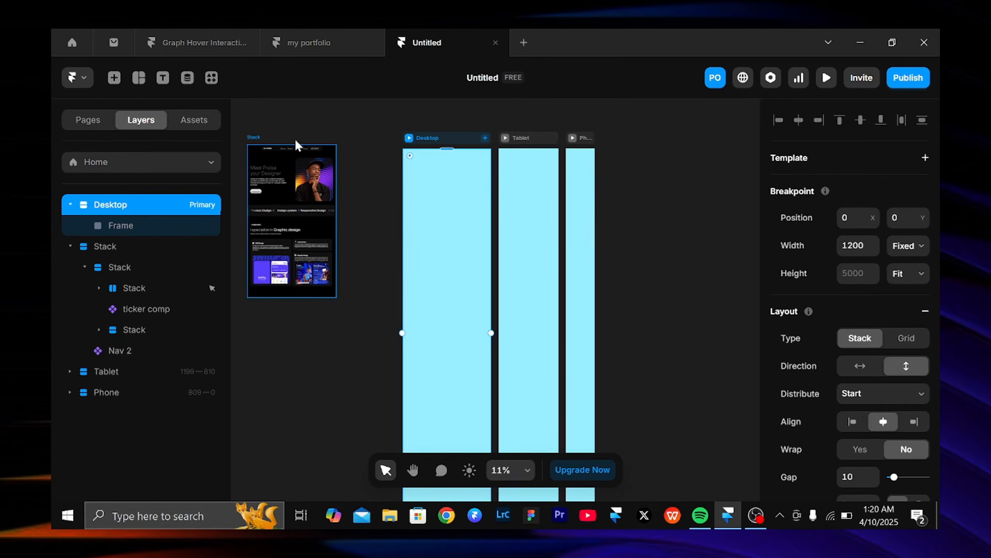
{"action": "left_click", "coordinate": [256, 137]}
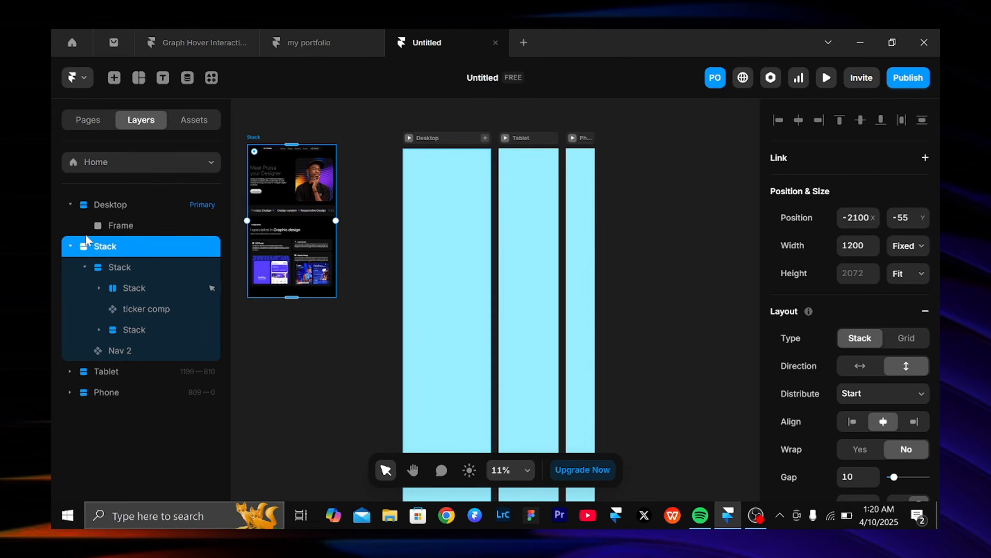
{"action": "left_click", "coordinate": [104, 226]}
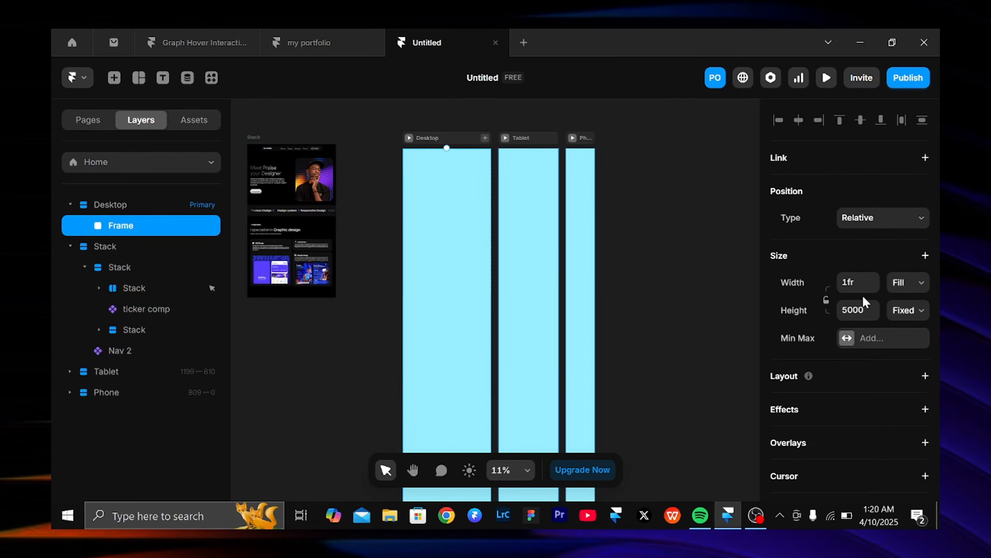
{"action": "left_click", "coordinate": [853, 311]}
{"action": "type", "text": "2072"}
{"action": "key", "text": "Return"}
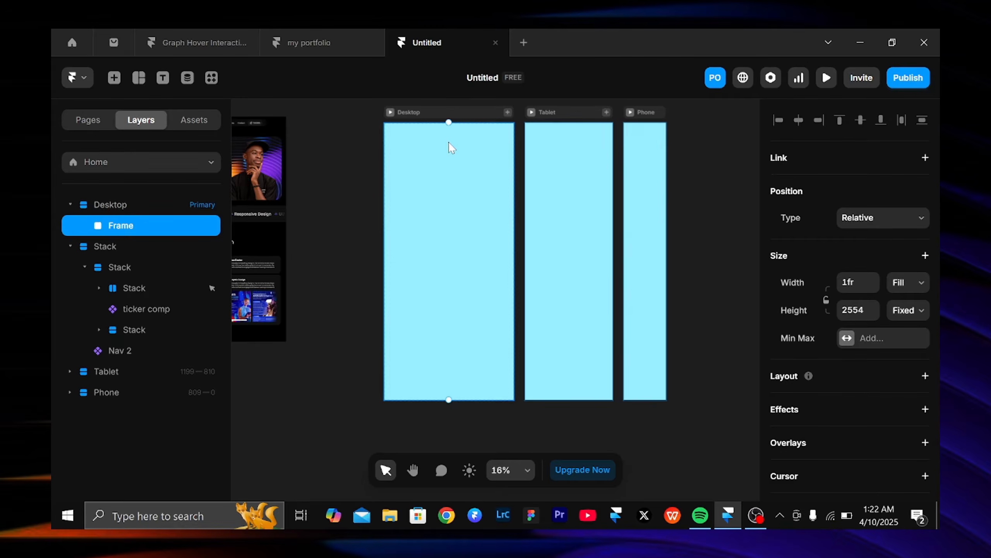
Add a stack layout to the Desktop frame and rename the layer as Main stack
{"action": "left_click", "coordinate": [925, 376]}
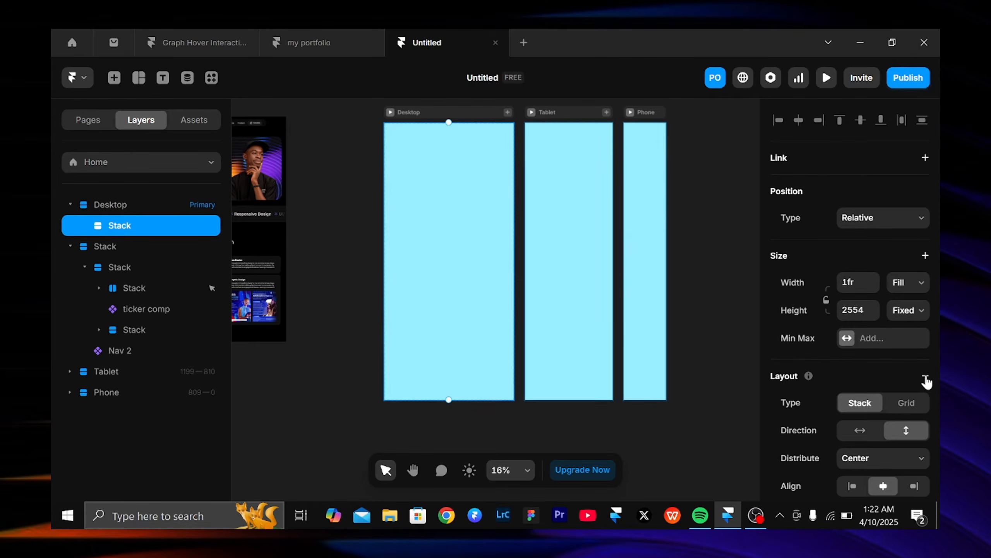
{"action": "double_click", "coordinate": [120, 226]}
{"action": "type", "text": "M"}
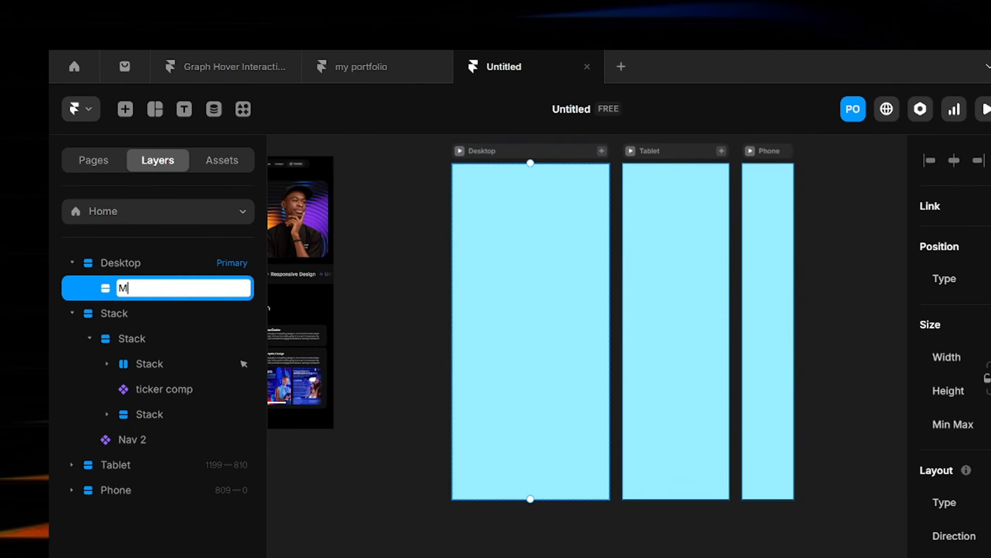
{"action": "type", "text": "ain stack"}
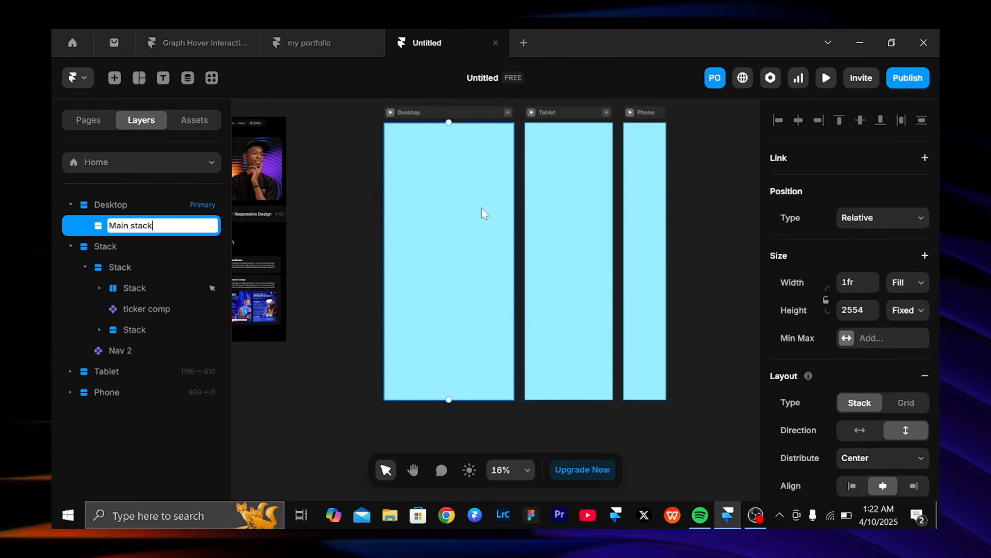
{"action": "key", "text": "Return"}
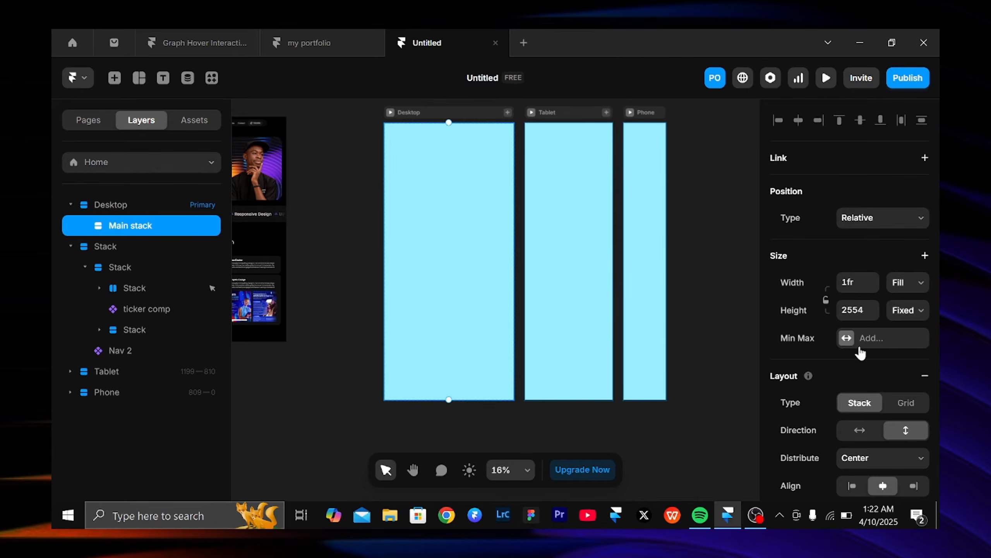
Remove the 99EEFF fill from Main stack
{"action": "scroll", "coordinate": [866, 352], "scroll_direction": "down", "scroll_amount": 10}
{"action": "scroll", "coordinate": [860, 351], "scroll_direction": "down", "scroll_amount": 1}
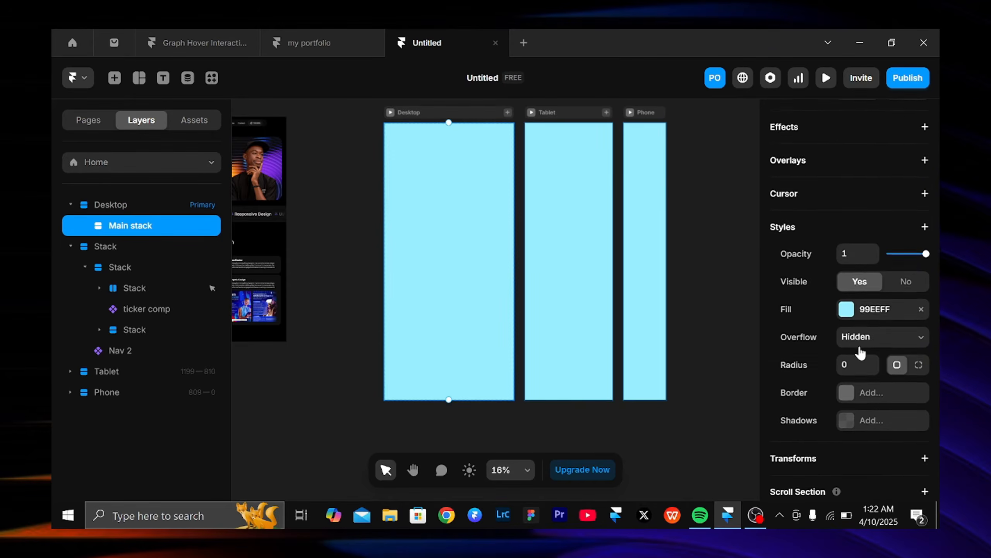
{"action": "left_click", "coordinate": [921, 309]}
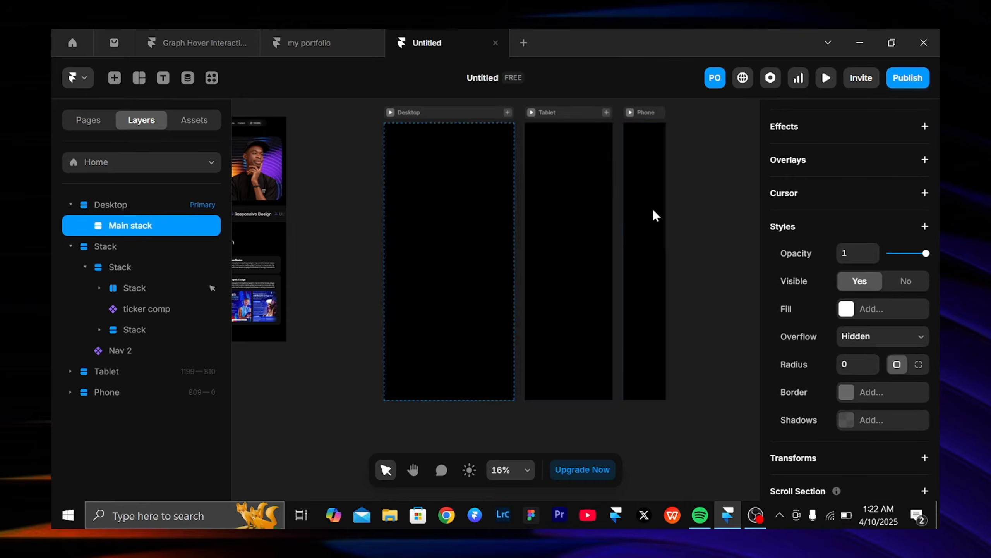
Draw a frame about 871 × 645 inside Main stack on Desktop and try to move it up to the stack's top
{"action": "scroll", "coordinate": [414, 147], "scroll_direction": "up", "scroll_amount": 3}
{"action": "scroll", "coordinate": [415, 211], "scroll_direction": "down", "scroll_amount": 1}
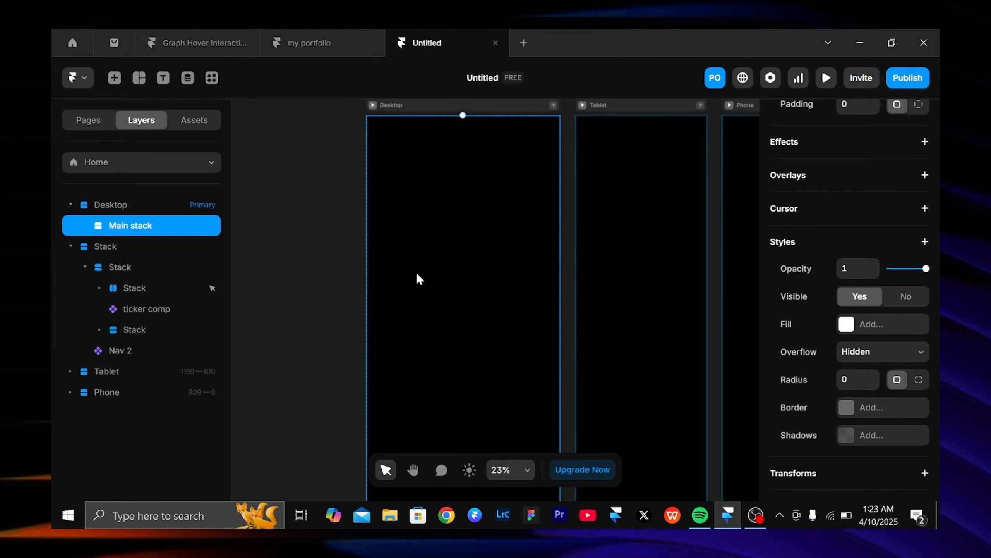
{"action": "scroll", "coordinate": [417, 272], "scroll_direction": "down", "scroll_amount": 2}
{"action": "scroll", "coordinate": [416, 273], "scroll_direction": "left", "scroll_amount": 4}
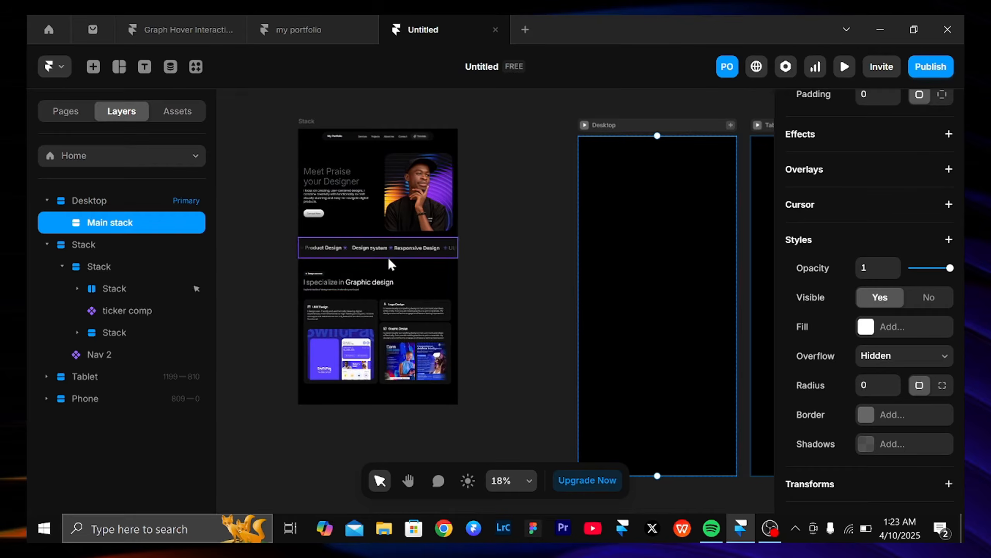
{"action": "scroll", "coordinate": [391, 256], "scroll_direction": "up", "scroll_amount": 2}
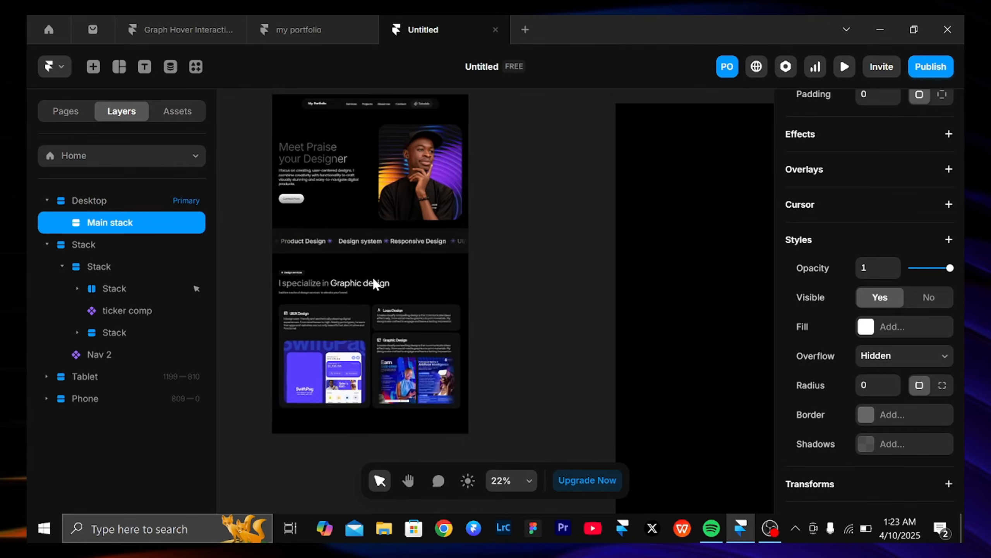
{"action": "scroll", "coordinate": [371, 276], "scroll_direction": "right", "scroll_amount": 5}
{"action": "key", "text": "f"}
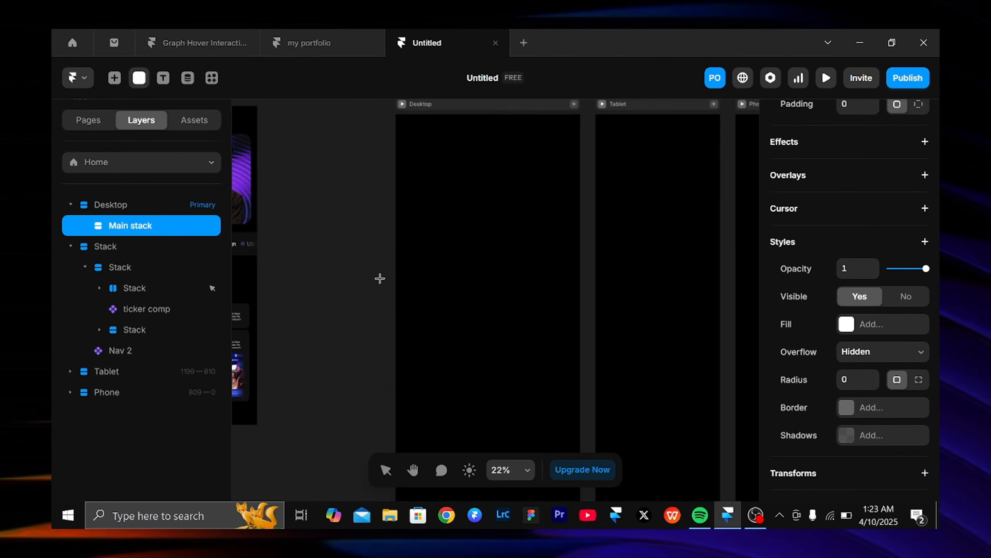
{"action": "mouse_move", "coordinate": [420, 137]}
{"action": "left_mouse_down"}
{"action": "mouse_move", "coordinate": [541, 213]}
{"action": "mouse_move", "coordinate": [553, 236]}
{"action": "left_mouse_up"}
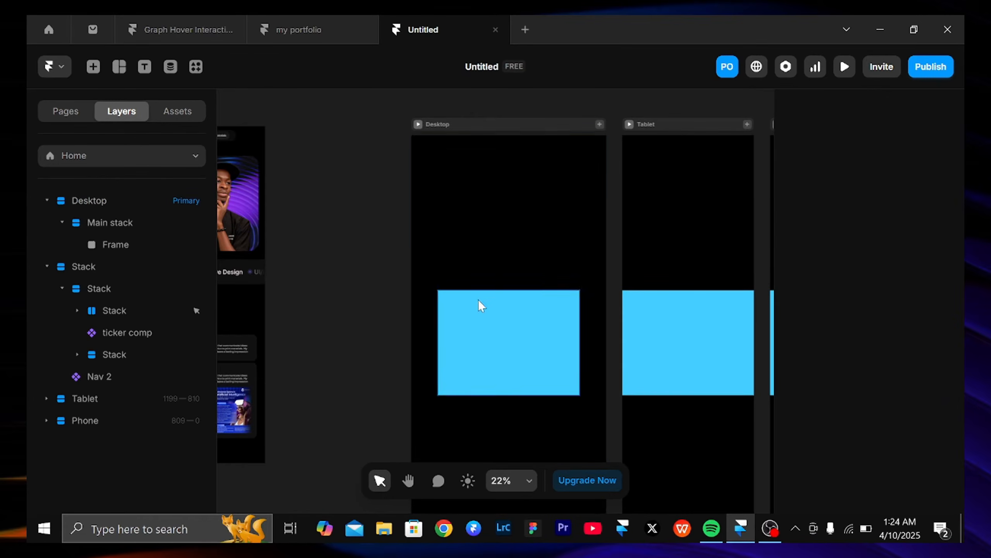
{"action": "left_click_drag", "start_coordinate": [490, 344], "coordinate": [491, 196]}
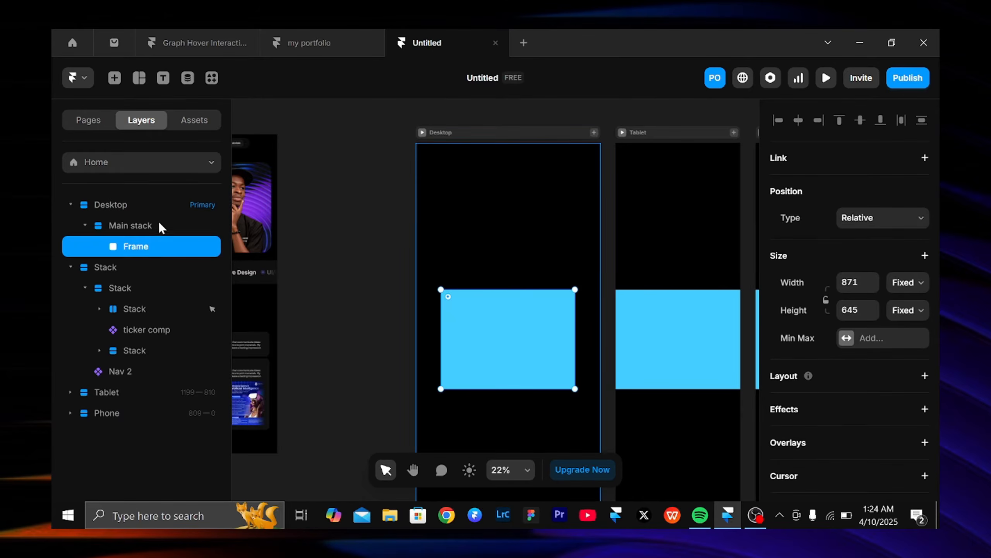
Set Main stack's distribution to Start
{"action": "left_click", "coordinate": [522, 177]}
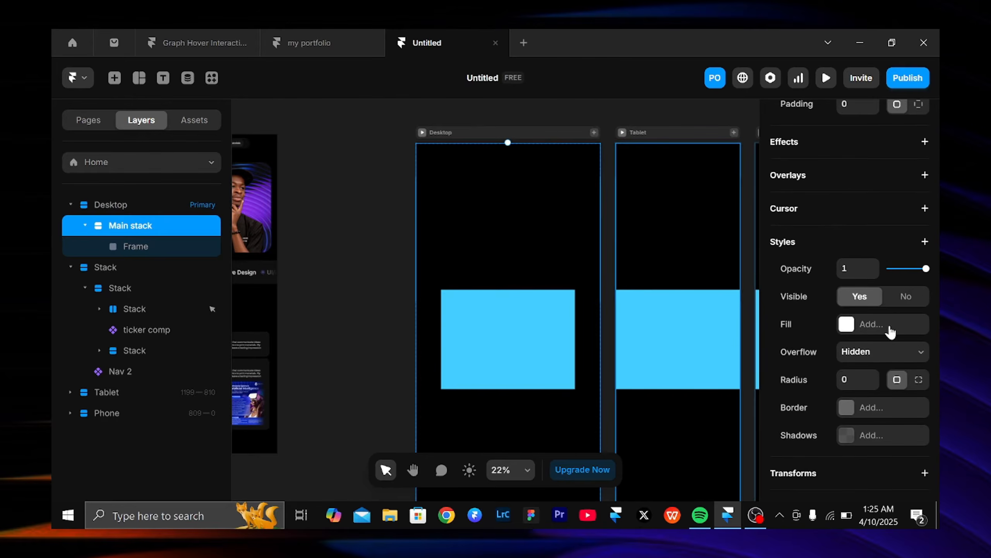
{"action": "scroll", "coordinate": [889, 331], "scroll_direction": "down", "scroll_amount": 5}
{"action": "scroll", "coordinate": [888, 331], "scroll_direction": "up", "scroll_amount": 7}
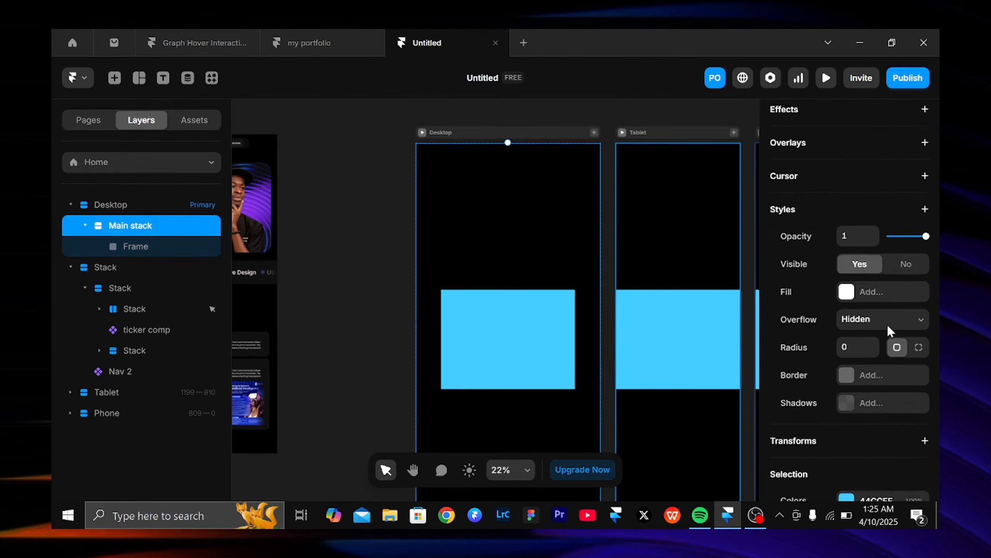
{"action": "scroll", "coordinate": [888, 324], "scroll_direction": "up", "scroll_amount": 5}
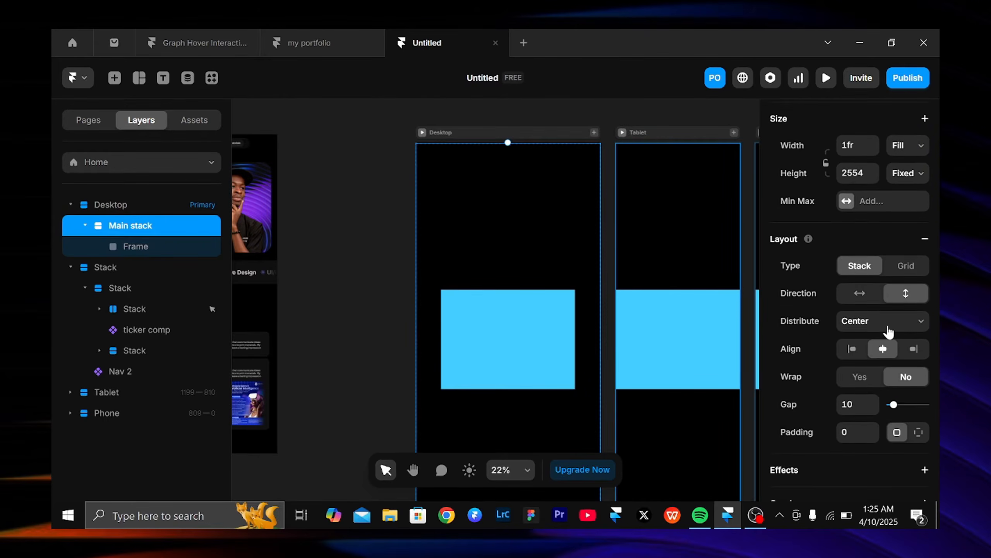
{"action": "left_click", "coordinate": [857, 325]}
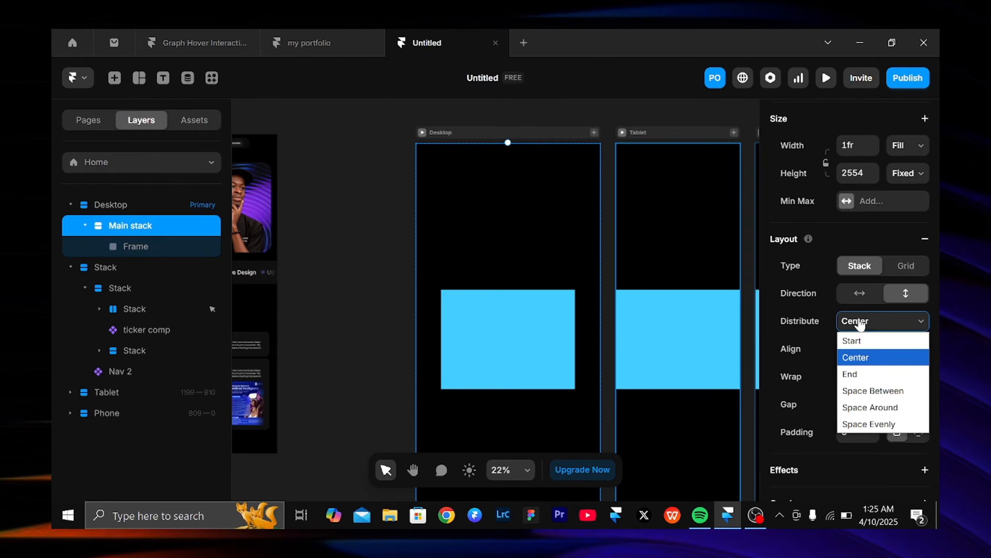
{"action": "left_click", "coordinate": [855, 341]}
Set the width of the frame inside Main stack to Fill and add a stack layout to it
{"action": "left_click", "coordinate": [527, 226]}
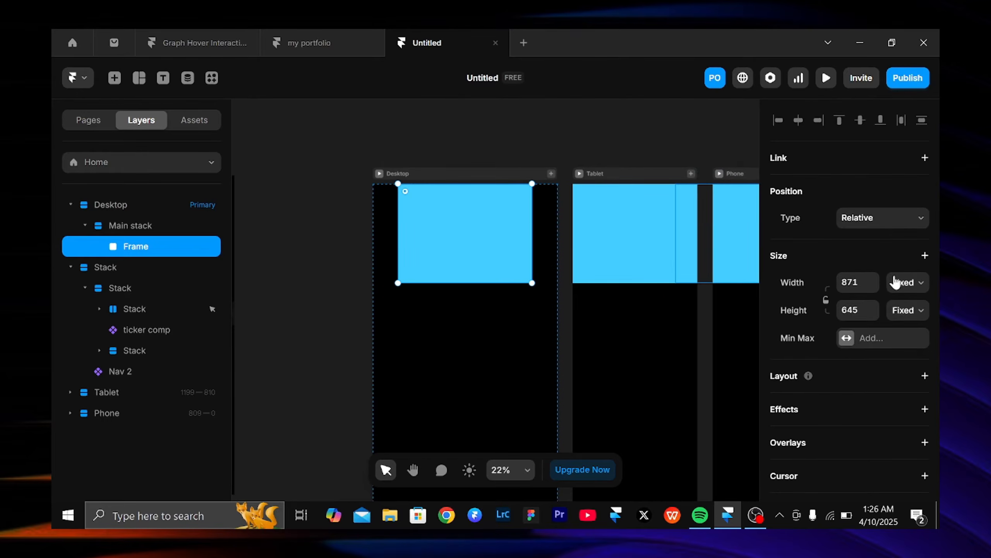
{"action": "left_click", "coordinate": [911, 283]}
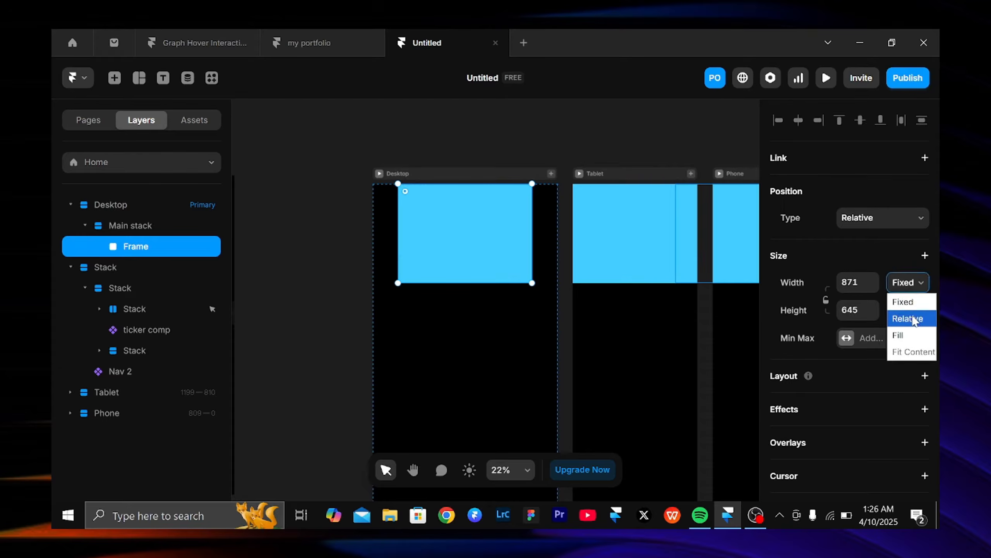
{"action": "left_click", "coordinate": [909, 339]}
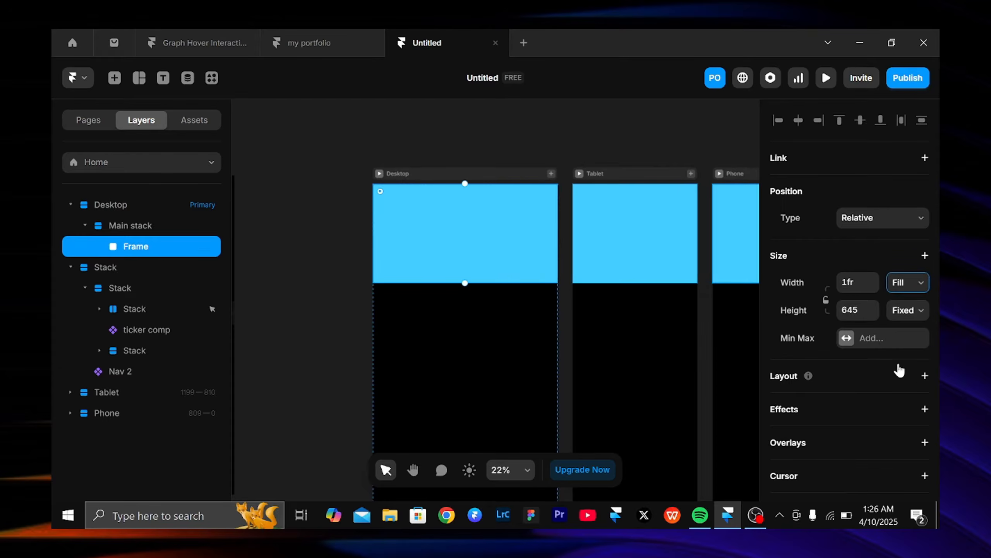
{"action": "left_click", "coordinate": [925, 376]}
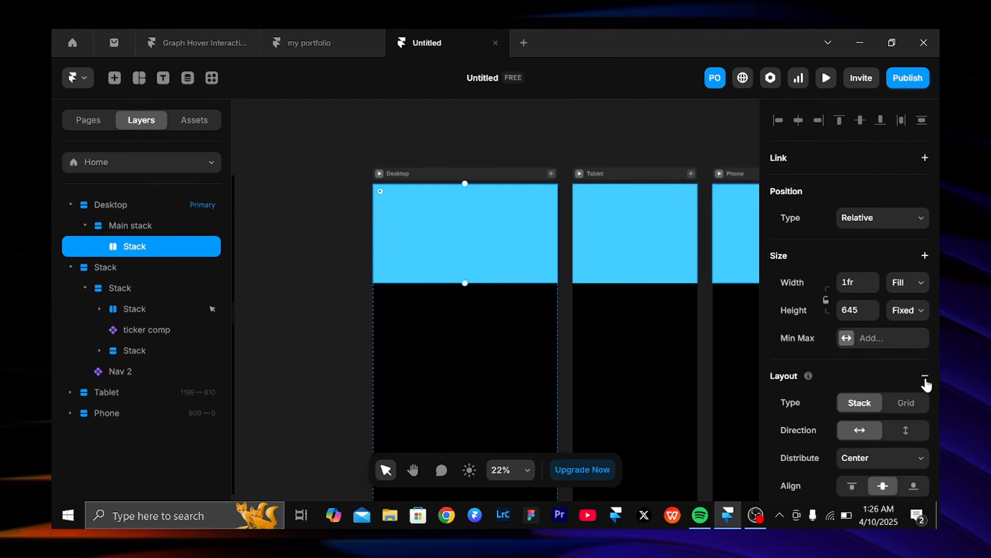
Extend the inner stack's height to about 929 and remove its fill
{"action": "left_click_drag", "start_coordinate": [464, 283], "coordinate": [474, 327]}
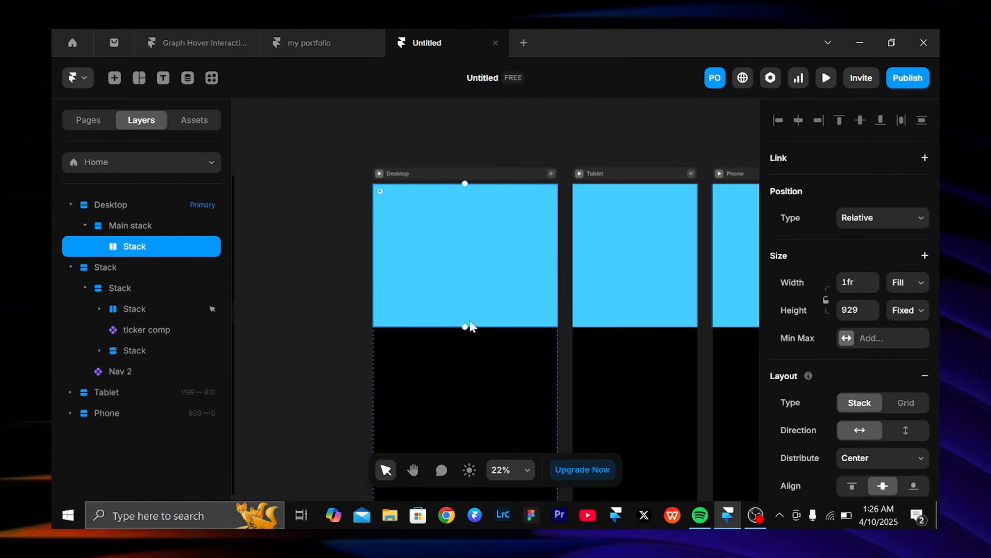
{"action": "scroll", "coordinate": [856, 416], "scroll_direction": "down", "scroll_amount": 8}
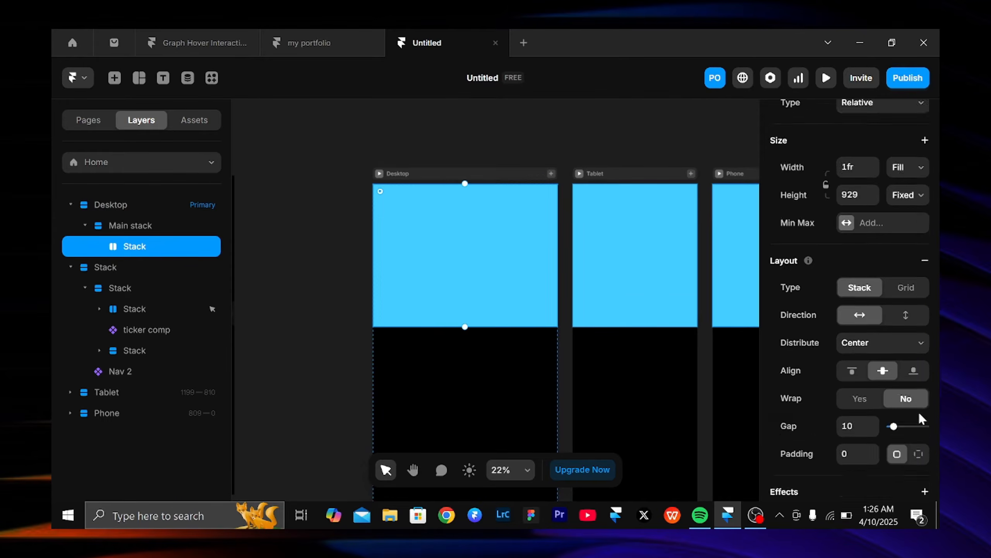
{"action": "left_click", "coordinate": [921, 234]}
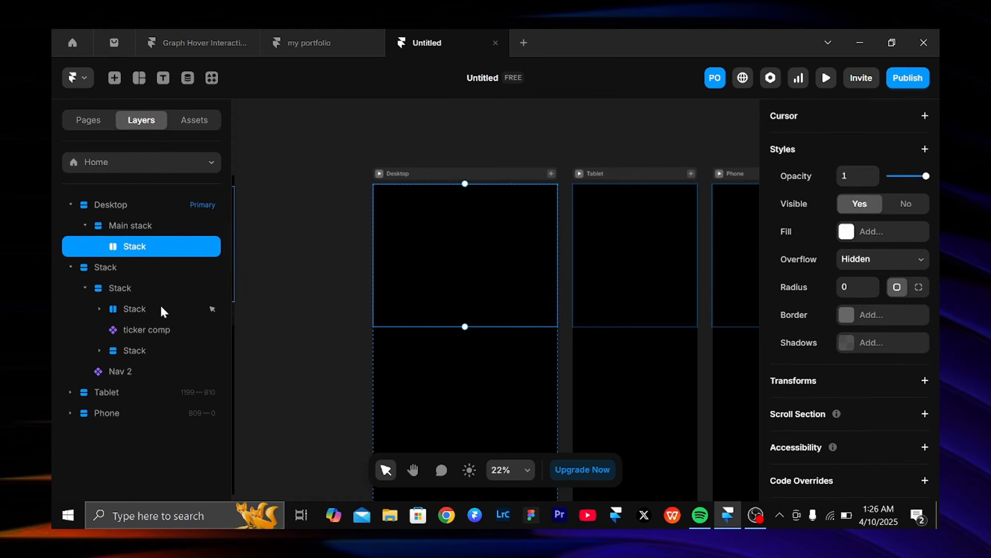
Rename the stack inside Main stack on Desktop as Hero section
{"action": "double_click", "coordinate": [138, 247]}
{"action": "type", "text": "Hero se"}
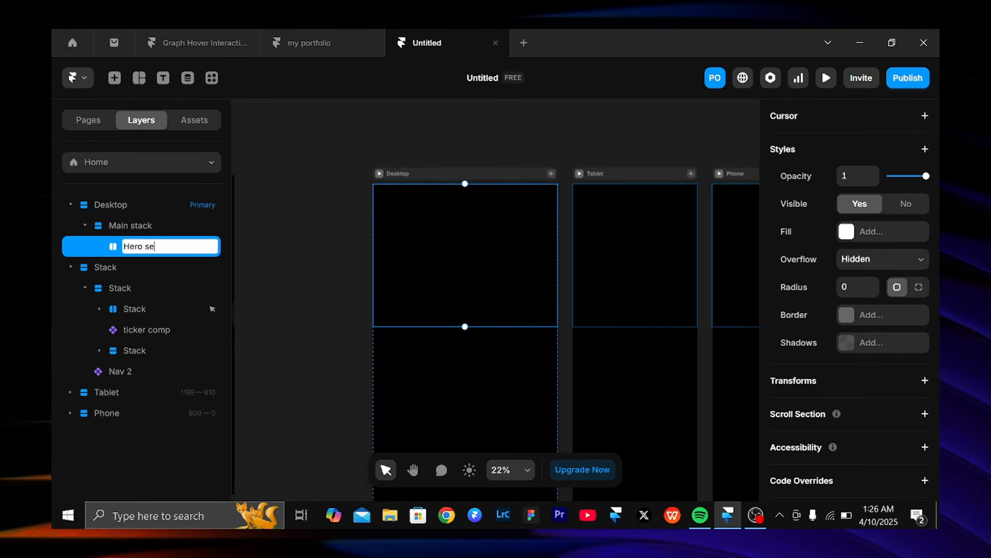
{"action": "type", "text": "ion"}
{"action": "left_click", "coordinate": [352, 272]}
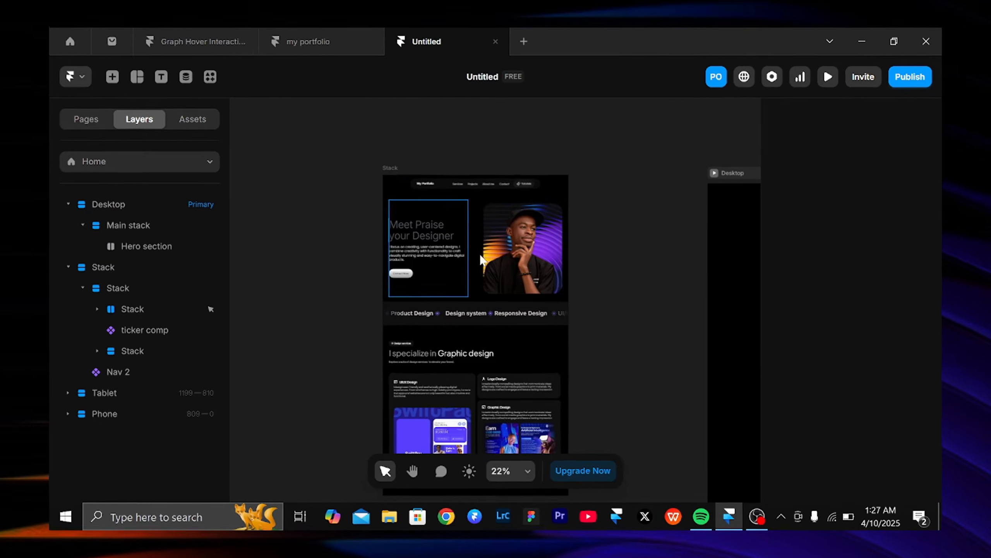
Draw a frame about 515 × 548 inside Hero section on Desktop
{"action": "scroll", "coordinate": [453, 243], "scroll_direction": "up", "scroll_amount": 2}
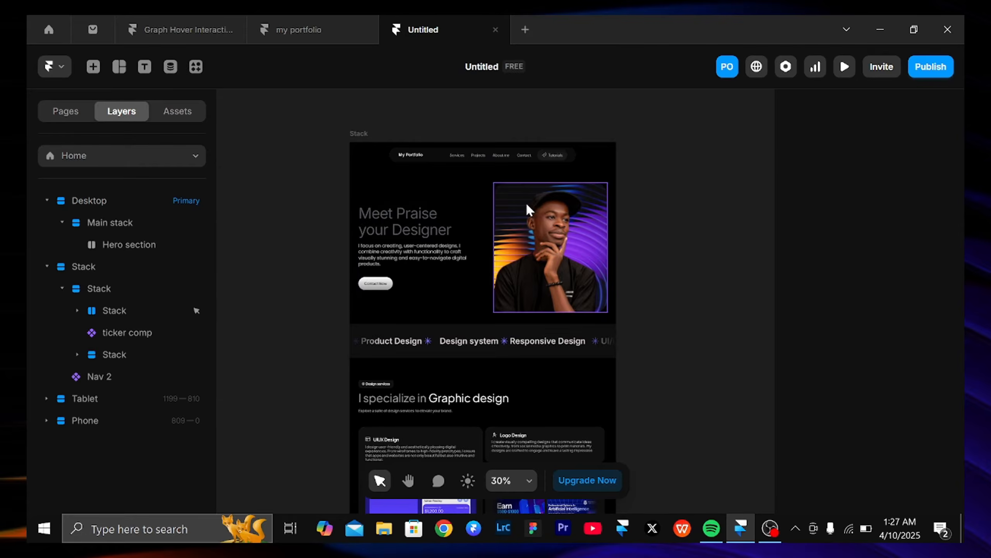
{"action": "scroll", "coordinate": [527, 205], "scroll_direction": "right", "scroll_amount": 8}
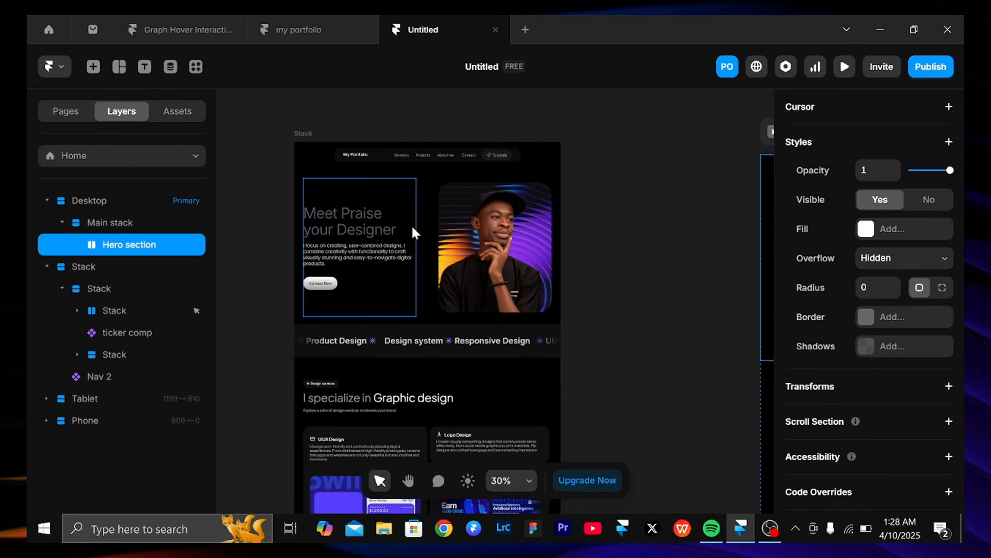
{"action": "key", "text": "f"}
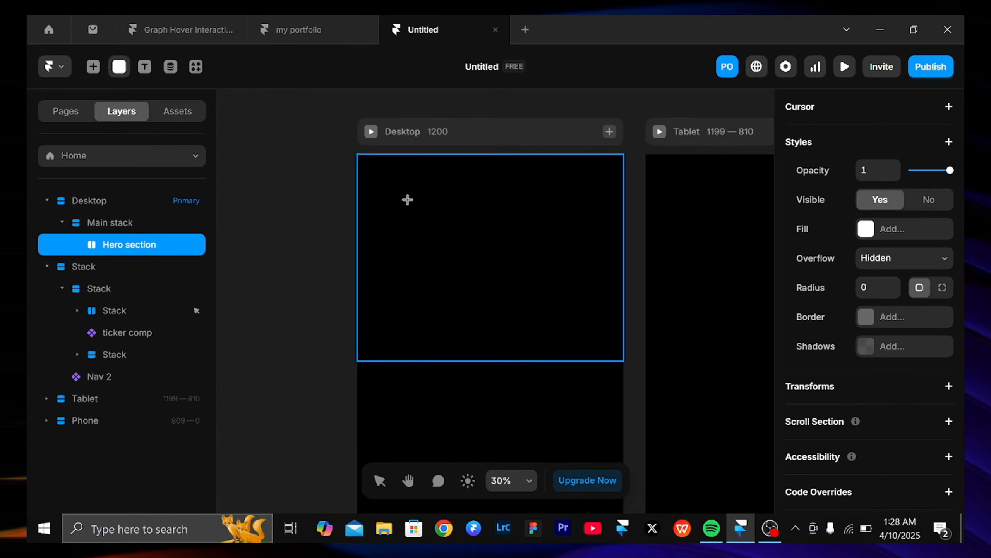
{"action": "left_click_drag", "start_coordinate": [405, 199], "coordinate": [519, 321]}
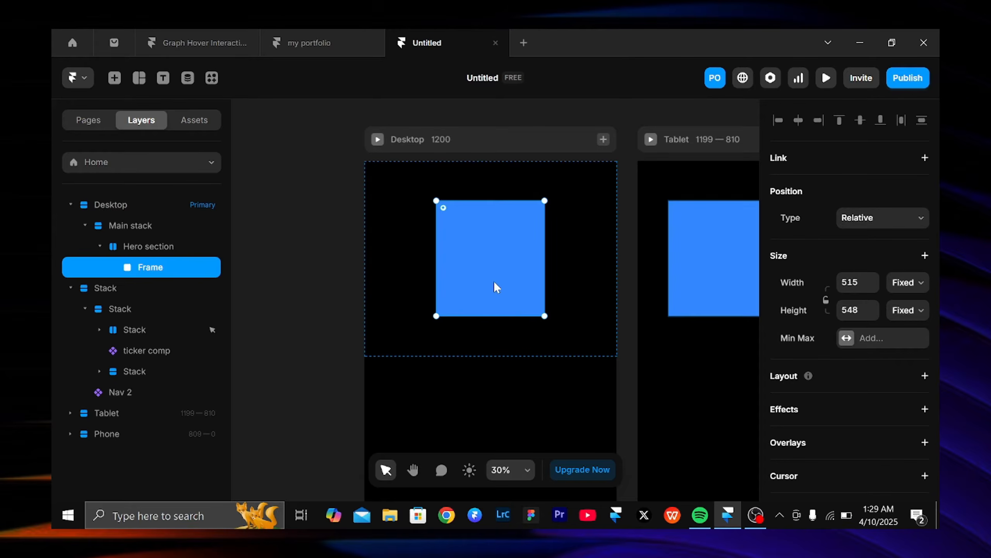
Add a stack layout to the frame inside Hero section and set its width to Fill
{"action": "left_click", "coordinate": [925, 377]}
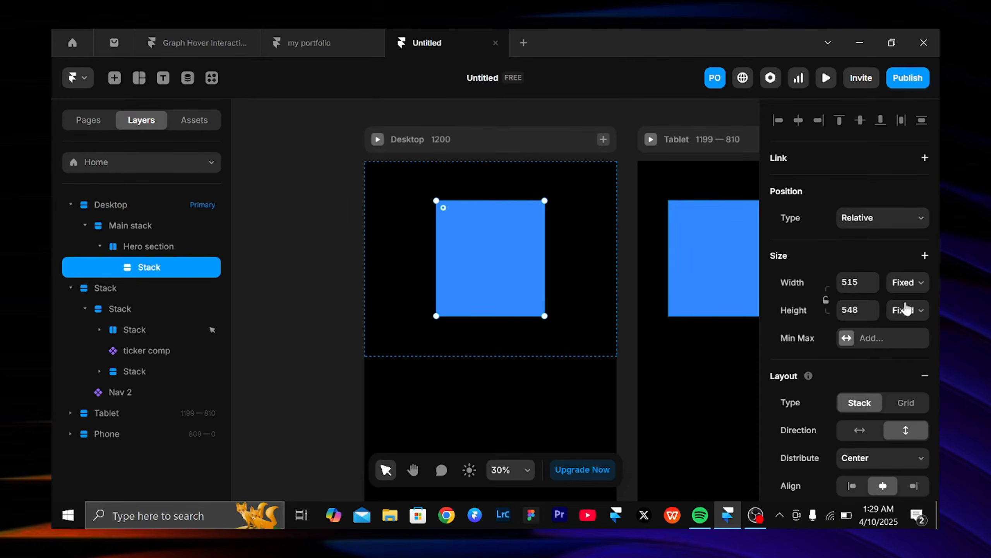
{"action": "left_click", "coordinate": [908, 282]}
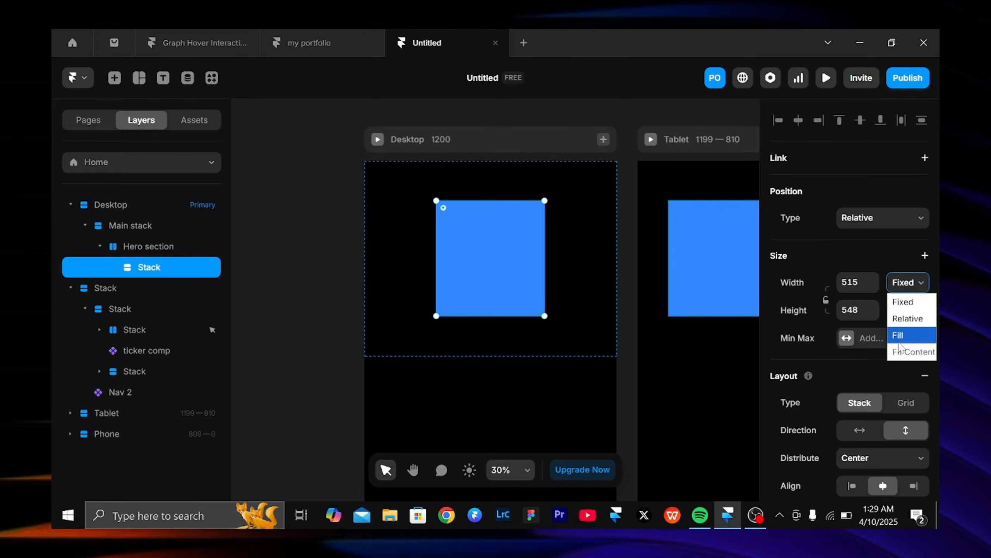
{"action": "left_click", "coordinate": [898, 342]}
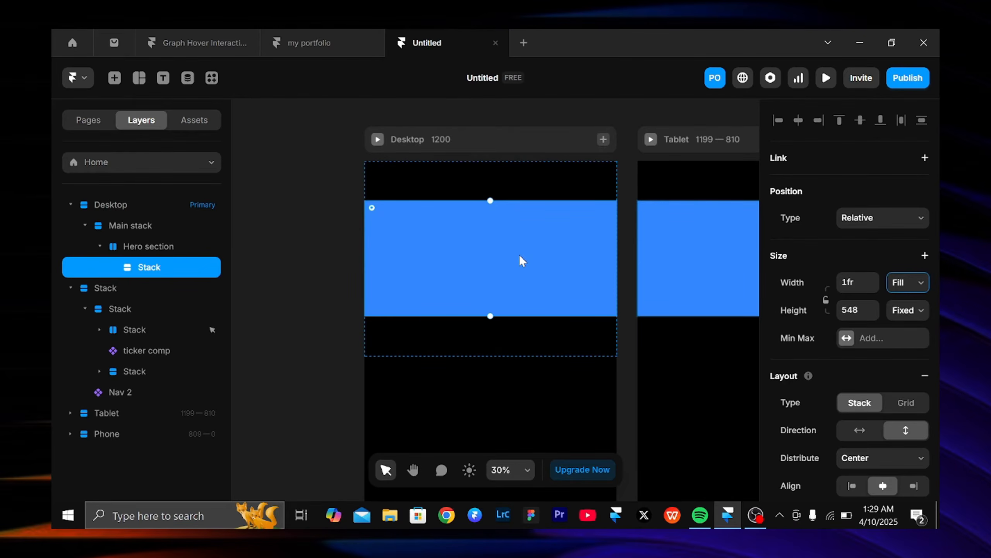
Duplicate the stack inside Hero section and remove the fill from both copies
{"action": "scroll", "coordinate": [519, 254], "scroll_direction": "left", "scroll_amount": 5}
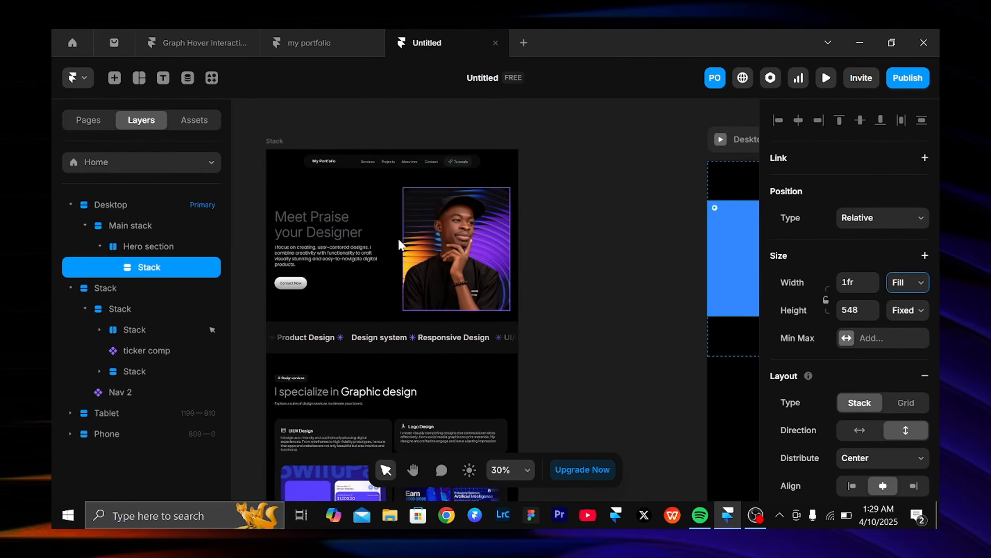
{"action": "scroll", "coordinate": [560, 253], "scroll_direction": "right", "scroll_amount": 6}
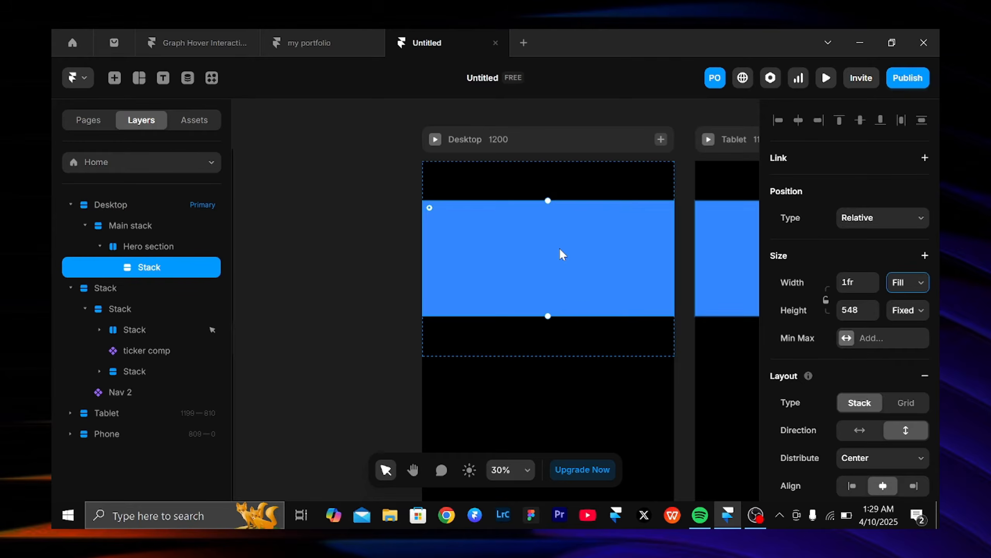
{"action": "key", "text": "ctrl+d"}
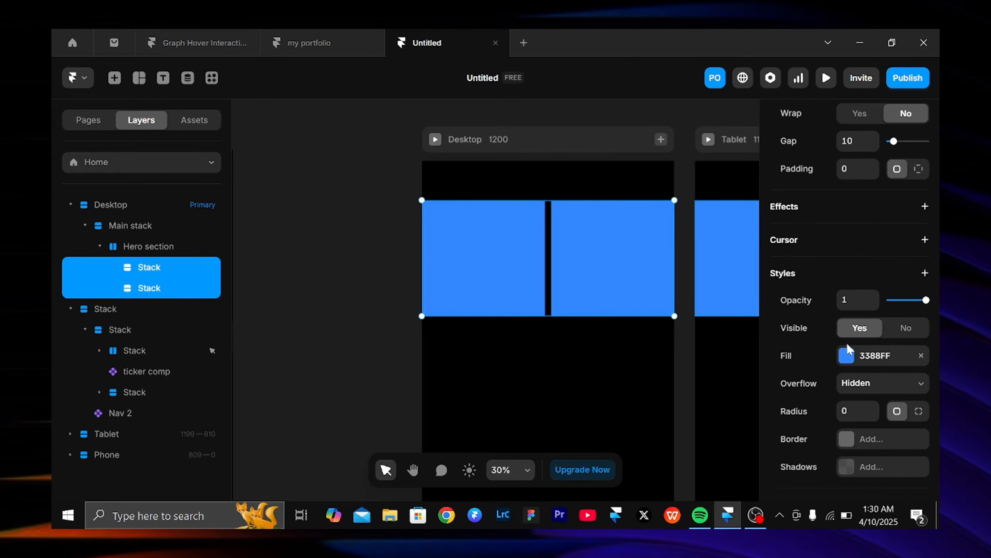
{"action": "left_click", "coordinate": [921, 355]}
Rename the two stacks inside Hero section as Text stack and imsge stack, in that order
{"action": "left_click", "coordinate": [172, 266]}
{"action": "double_click", "coordinate": [167, 266]}
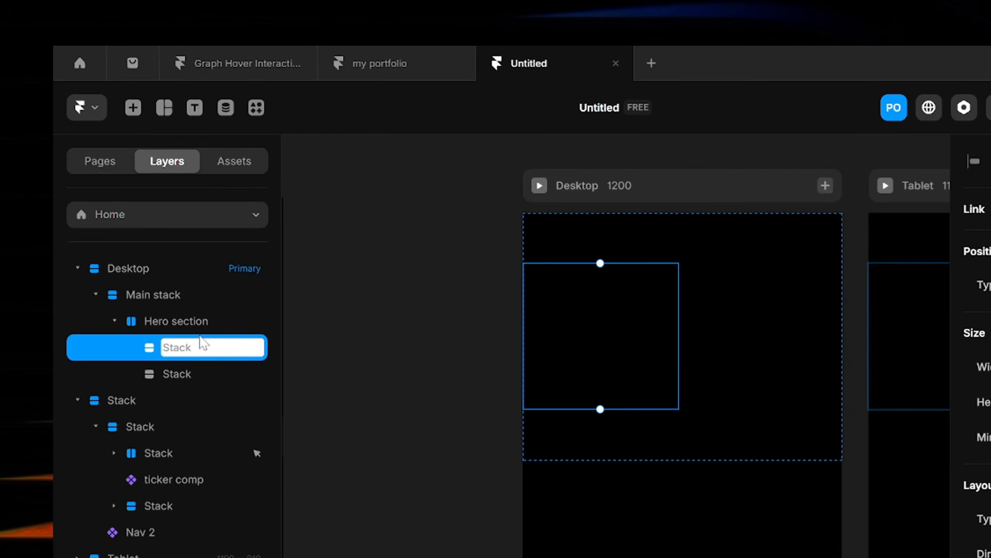
{"action": "type", "text": "Text stack"}
{"action": "left_click", "coordinate": [748, 308]}
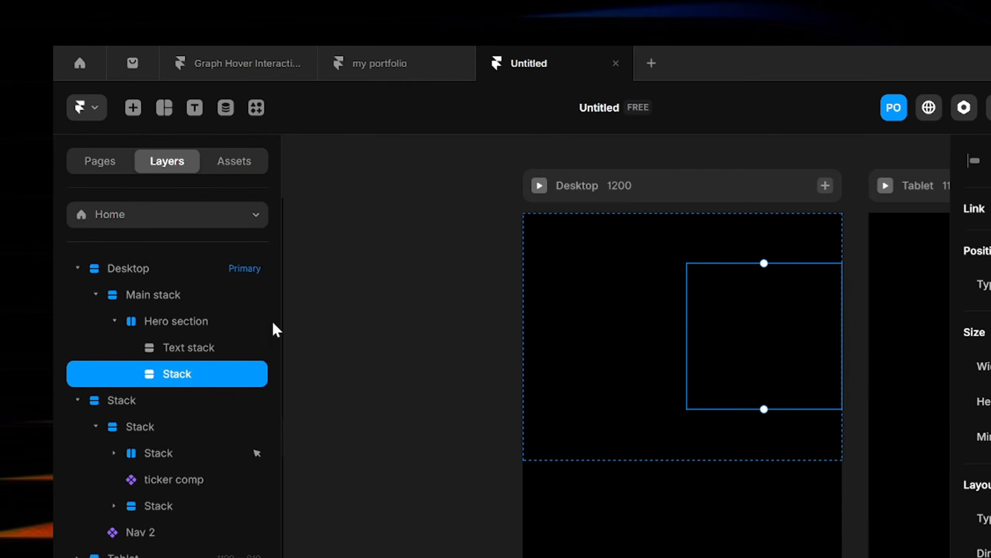
{"action": "double_click", "coordinate": [175, 378]}
{"action": "key", "text": "BackSpace"}
{"action": "type", "text": "imsge stack"}
{"action": "key", "text": "Return"}
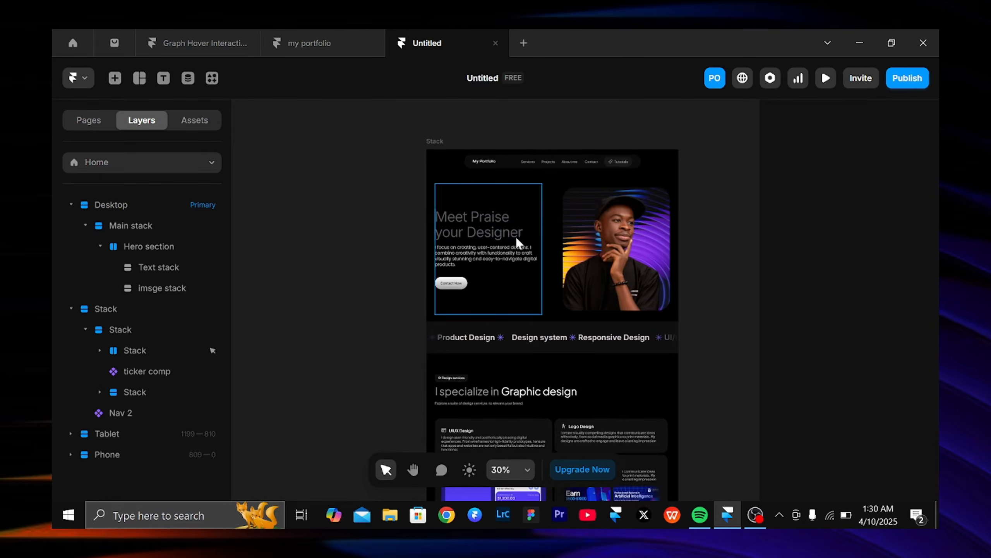
Place a copy of the reference design's Text Shimmer heading beside Desktop and change its content to a greeting introducing a named UI/UX designer
{"action": "scroll", "coordinate": [514, 232], "scroll_direction": "up", "scroll_amount": 4}
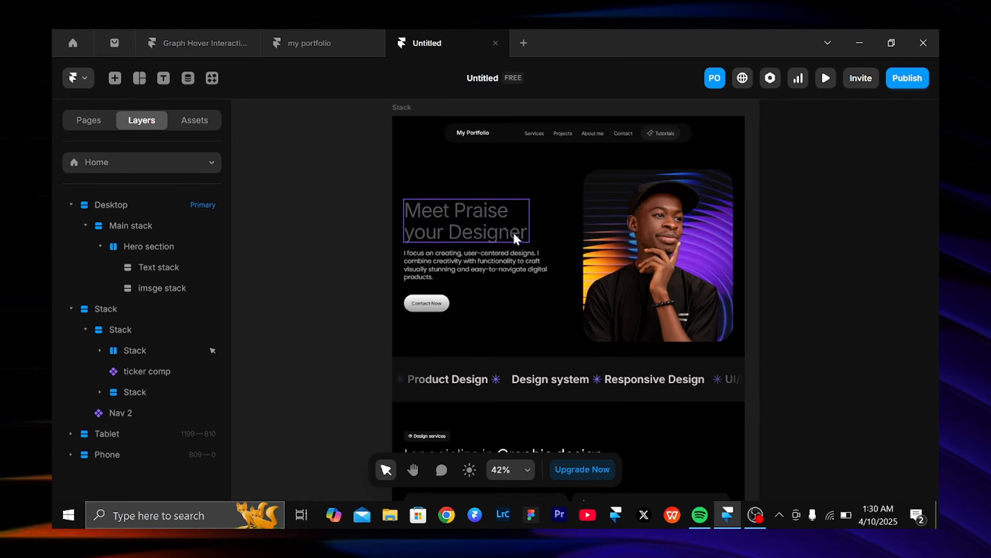
{"action": "scroll", "coordinate": [513, 233], "scroll_direction": "up", "scroll_amount": 4}
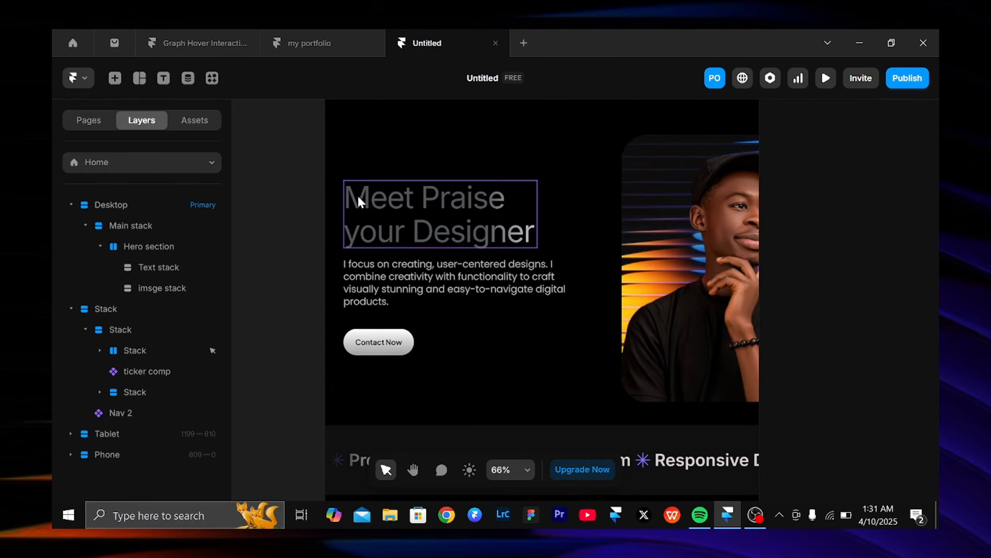
{"action": "left_click", "coordinate": [357, 195]}
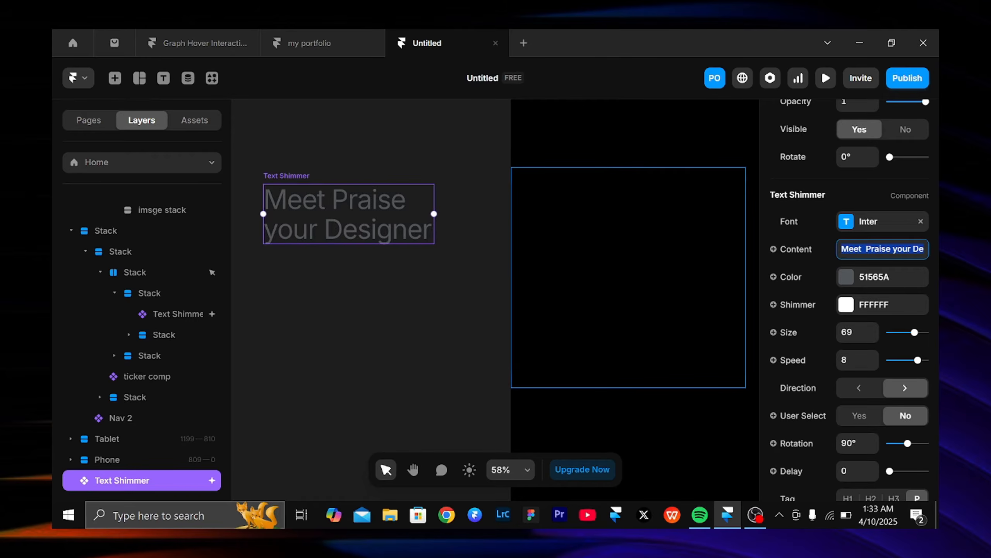
{"action": "type", "text": "Hi "}
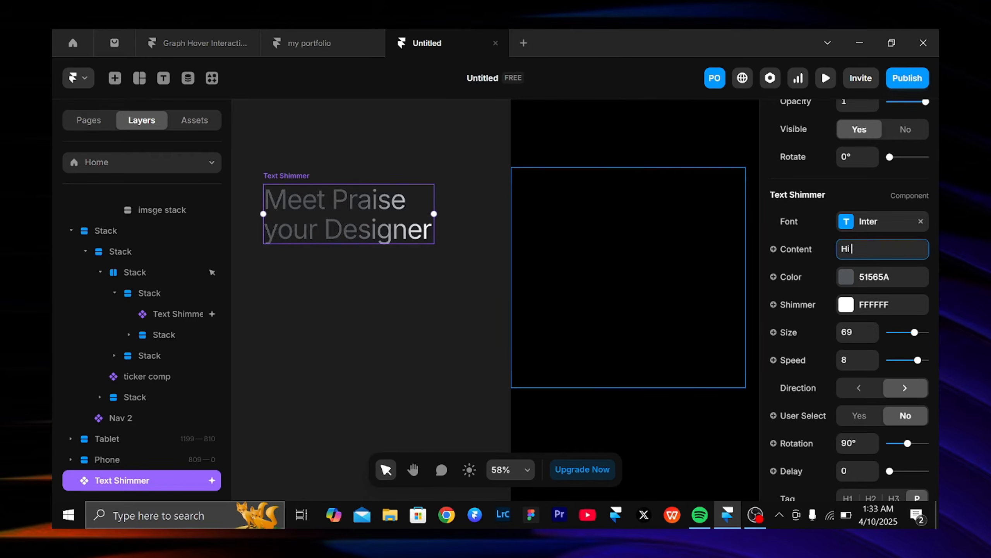
{"action": "type", "text": "there am john your "}
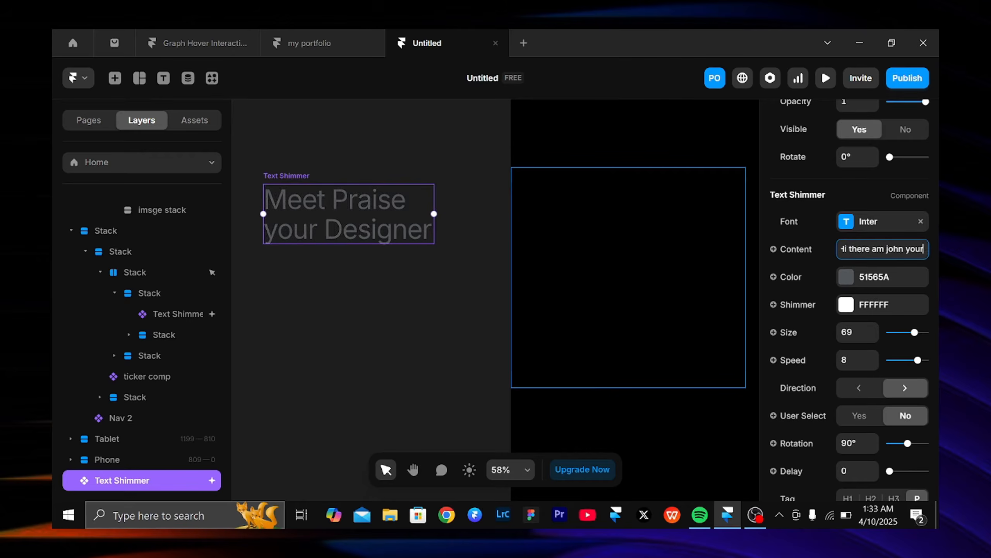
{"action": "type", "text": "UI/UX designer"}
{"action": "left_click", "coordinate": [313, 192]}
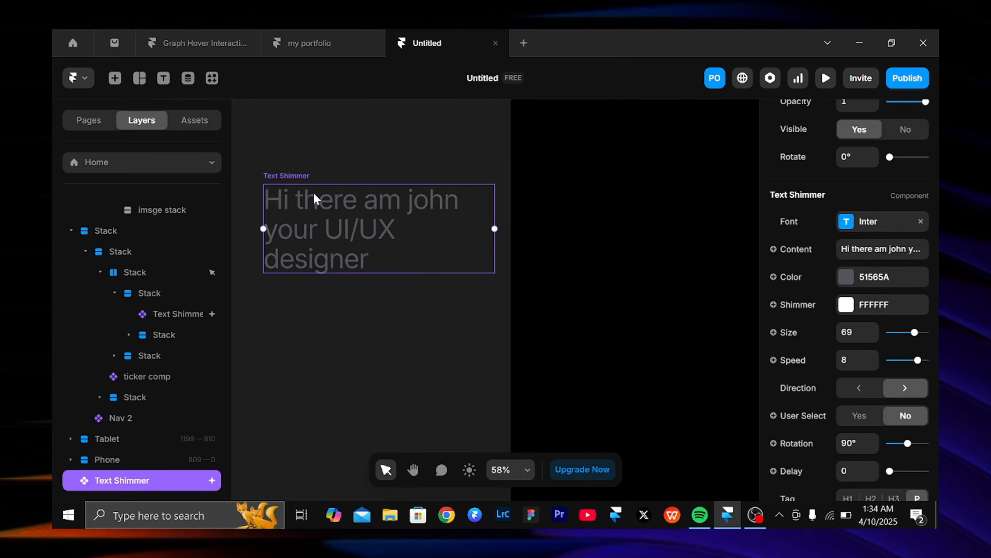
Cut the edited Text Shimmer heading from the canvas and paste it into Text stack in Hero section
{"action": "scroll", "coordinate": [296, 176], "scroll_direction": "left", "scroll_amount": 1}
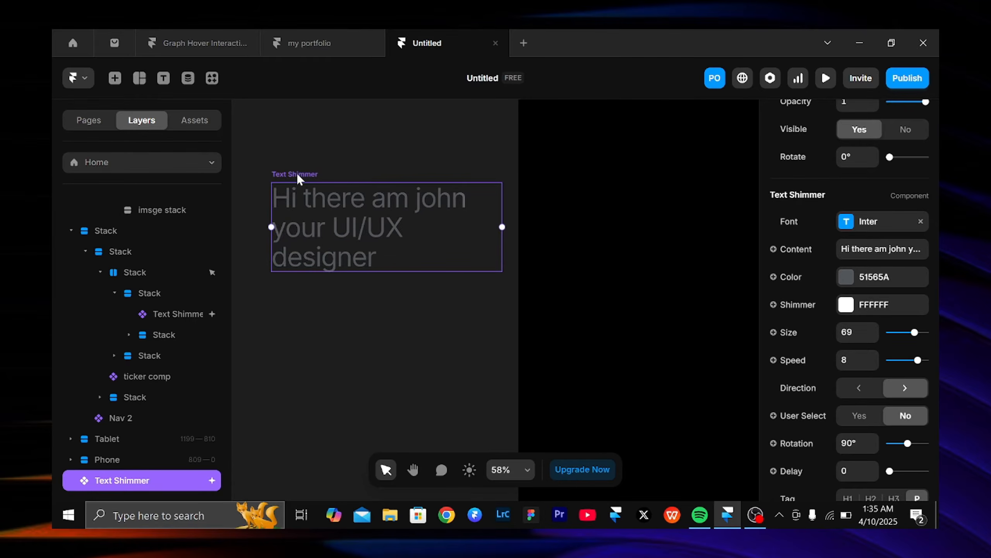
{"action": "key", "text": "Delete"}
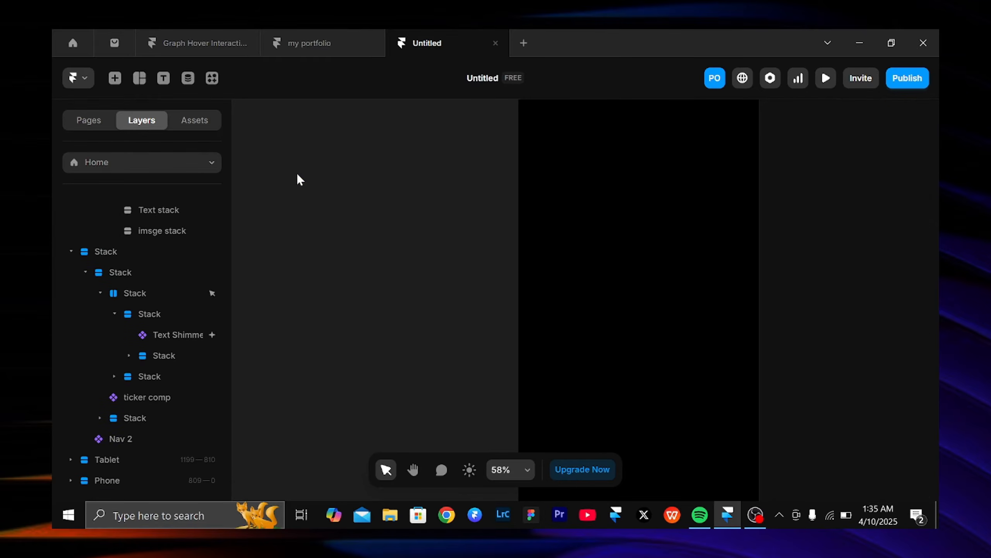
{"action": "key", "text": "shift+1"}
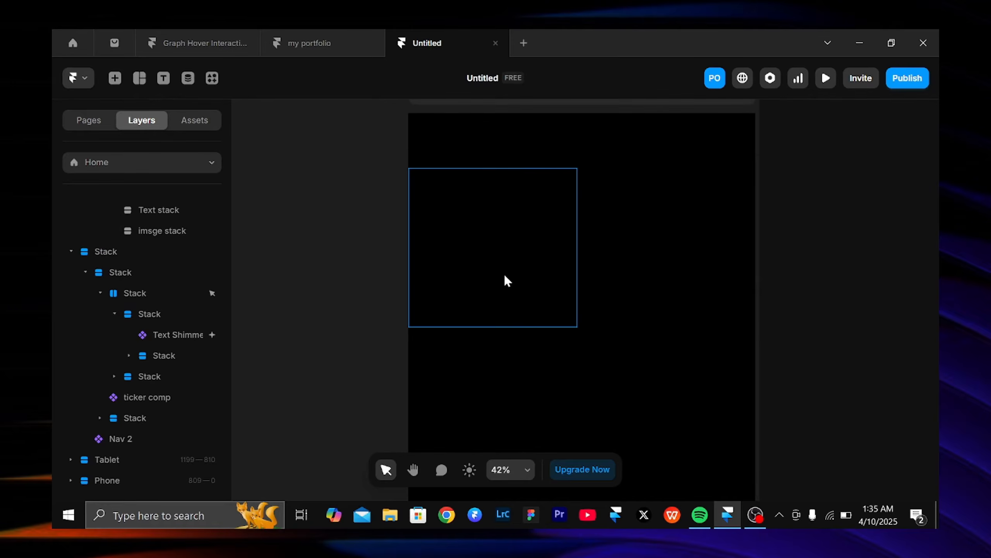
{"action": "left_click", "coordinate": [506, 275]}
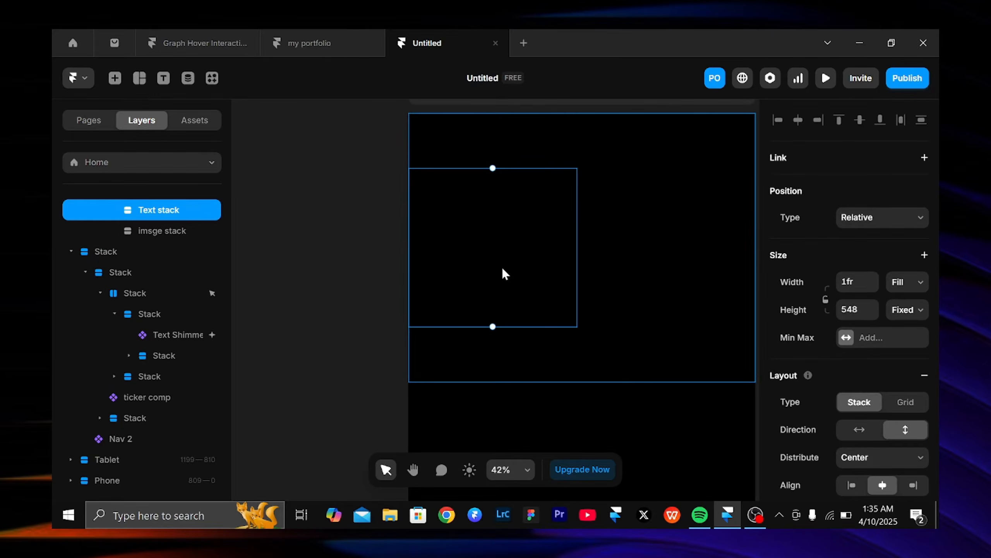
{"action": "key", "text": "ctrl+v"}
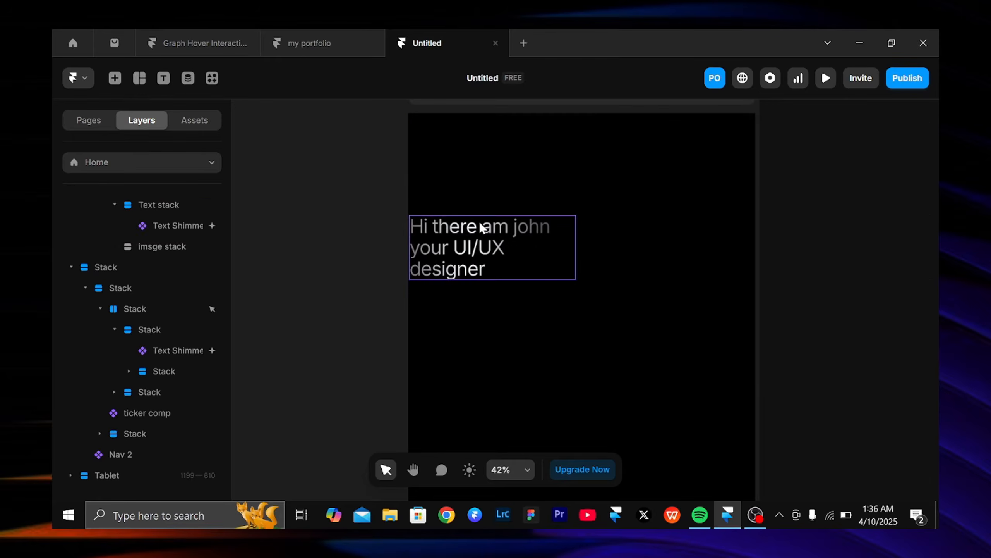
Change the width sizing of the pasted Text Shimmer heading so it spans the full width of Text stack
{"action": "left_click", "coordinate": [480, 224]}
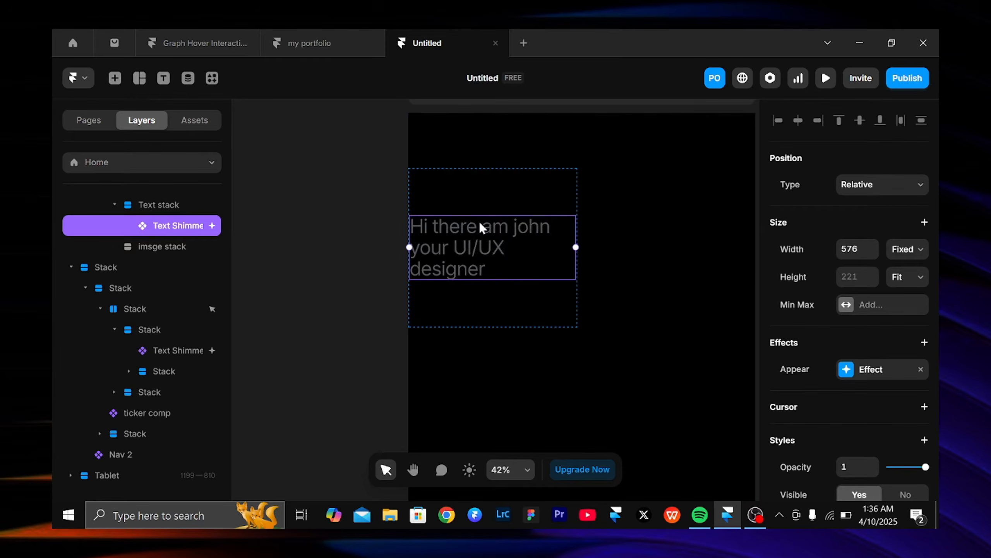
{"action": "left_click", "coordinate": [916, 256]}
{"action": "left_click", "coordinate": [858, 294]}
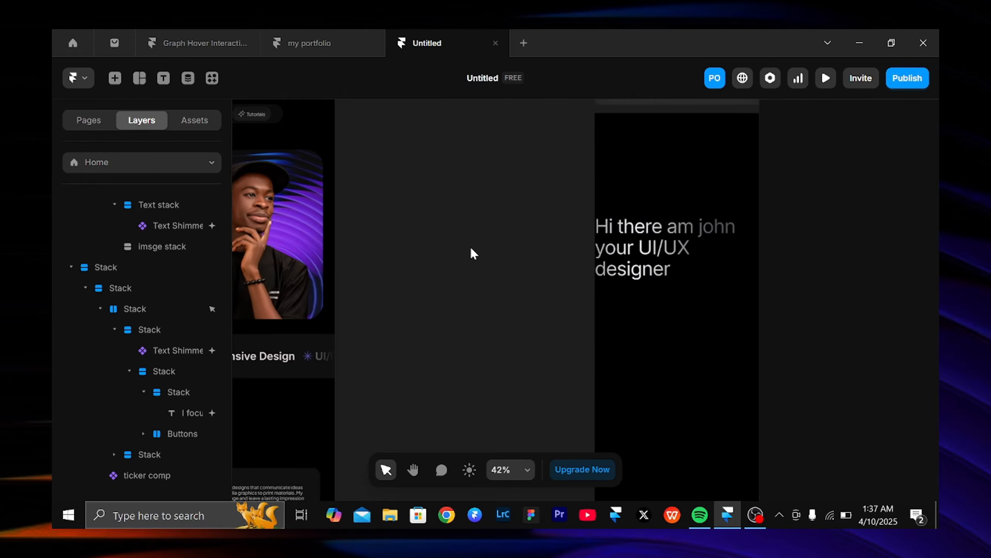
Copy the content of the reference design's hero paragraph beginning "I focus on creating"
{"action": "scroll", "coordinate": [471, 250], "scroll_direction": "left", "scroll_amount": 7}
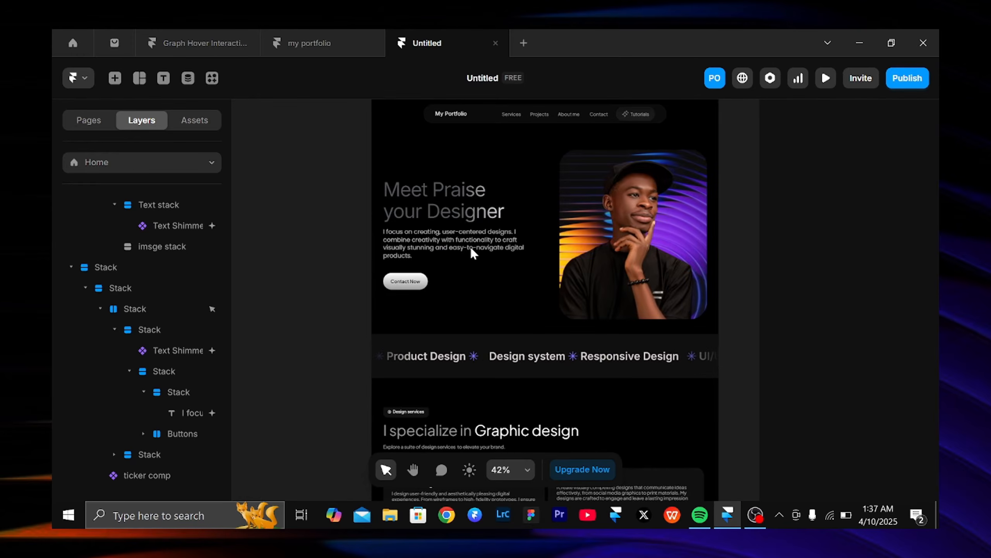
{"action": "left_click", "coordinate": [426, 243]}
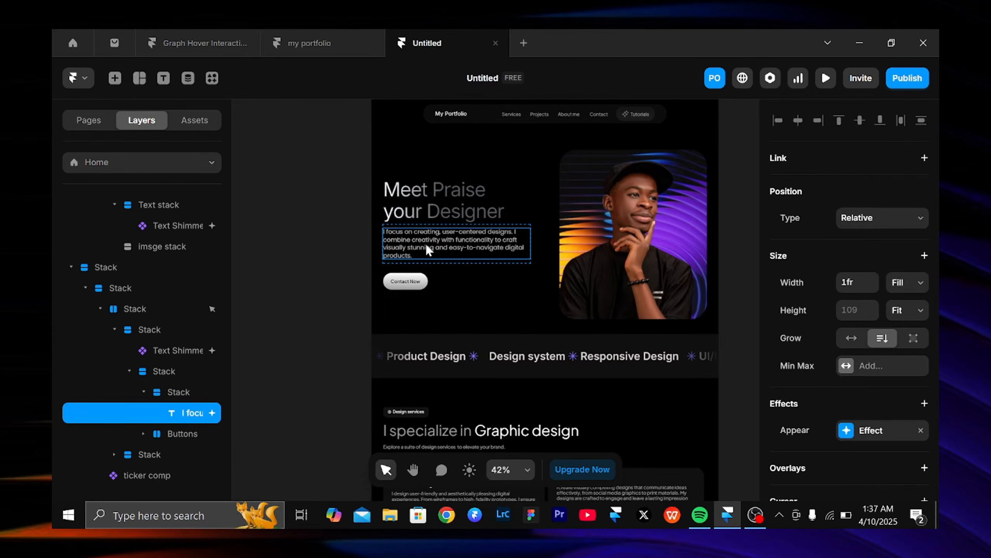
{"action": "scroll", "coordinate": [893, 320], "scroll_direction": "down", "scroll_amount": 6}
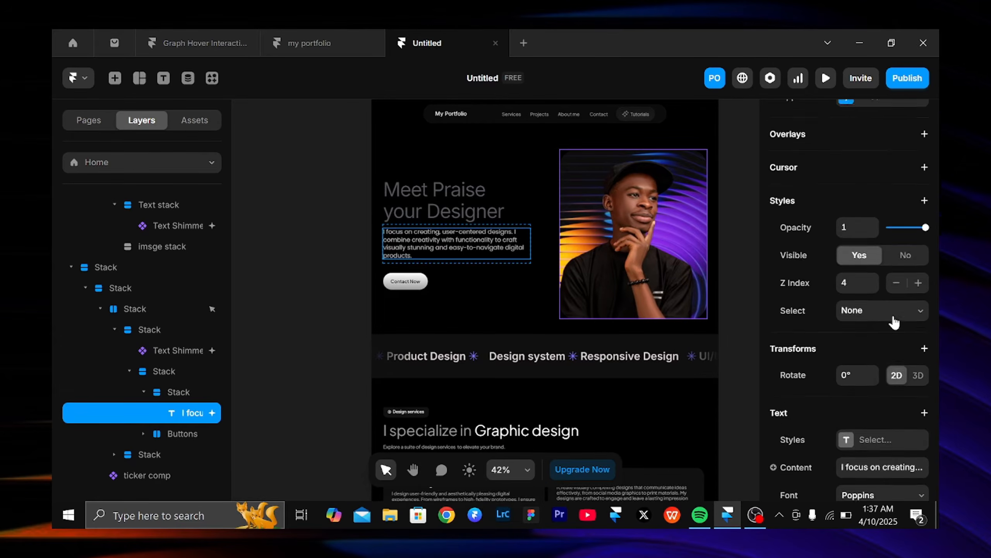
{"action": "left_click", "coordinate": [880, 287]}
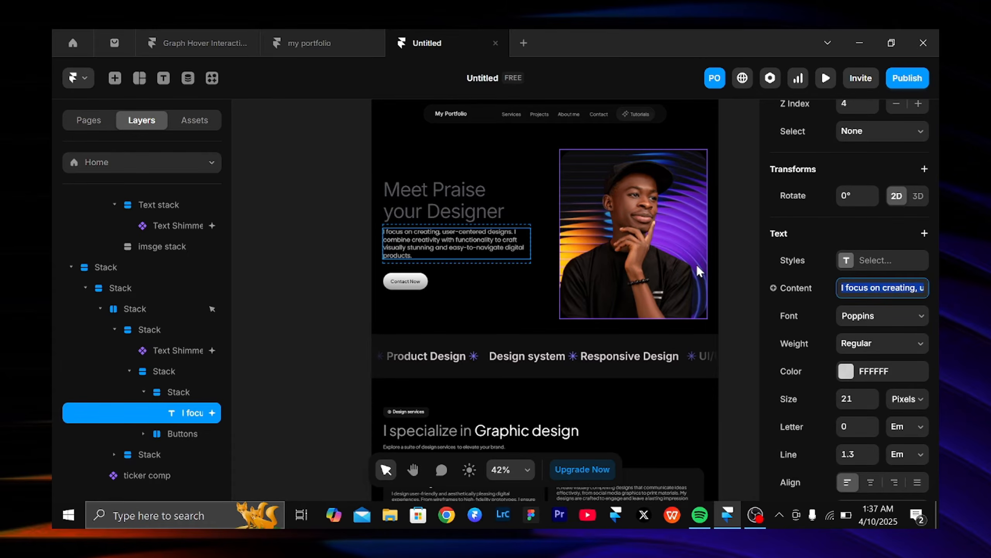
Add a text layer inside the Hero section's Text stack and paste the copied "I focus on creating" paragraph into it
{"action": "scroll", "coordinate": [697, 265], "scroll_direction": "right", "scroll_amount": 10}
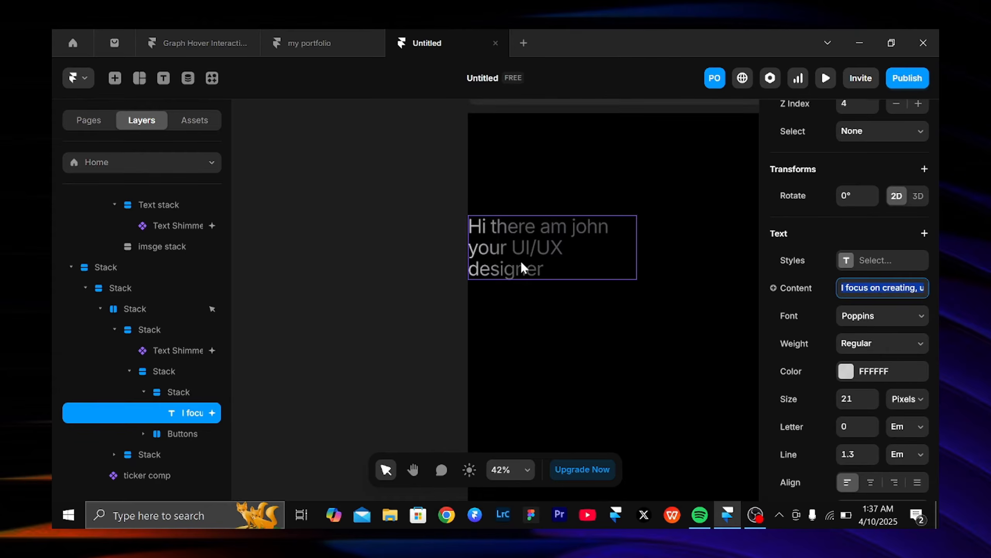
{"action": "left_click", "coordinate": [588, 297]}
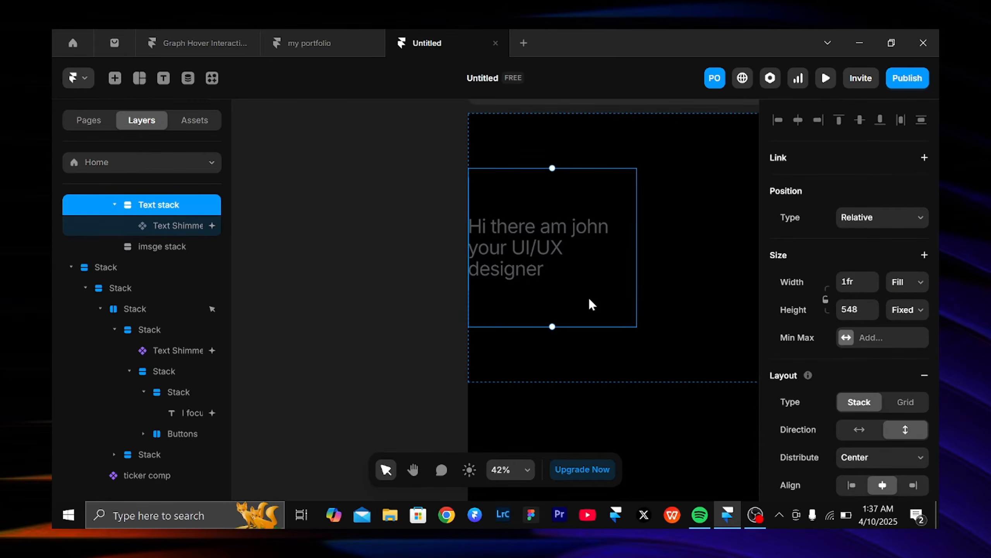
{"action": "key", "text": "t"}
{"action": "left_click", "coordinate": [501, 296]}
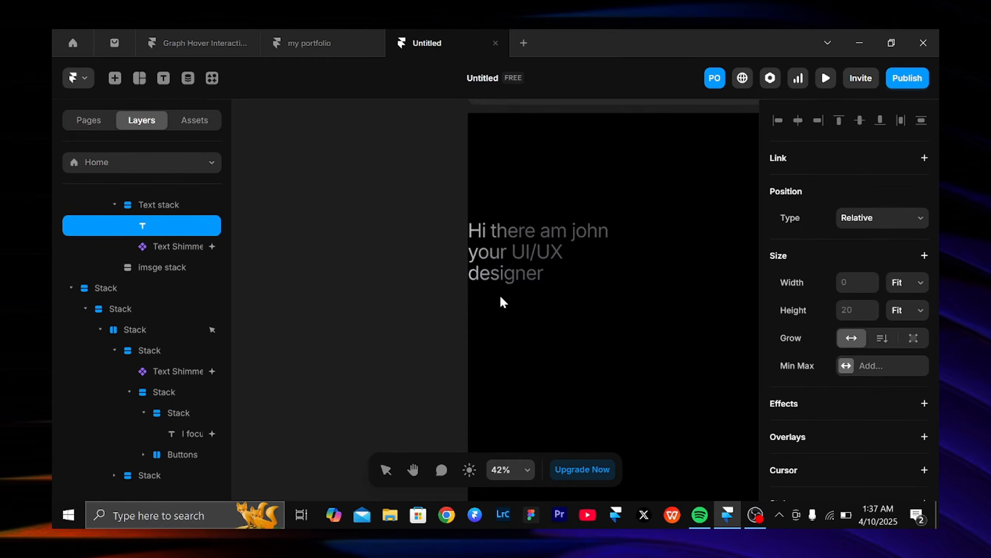
{"action": "key", "text": "ctrl+v"}
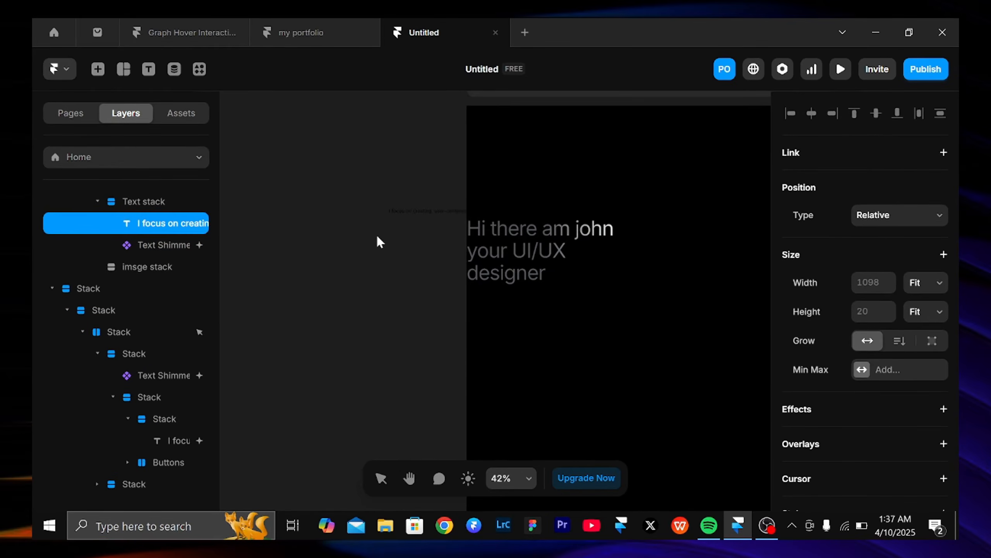
Change the pasted paragraph's text color to light gray D9D9D9
{"action": "scroll", "coordinate": [390, 192], "scroll_direction": "up", "scroll_amount": 6}
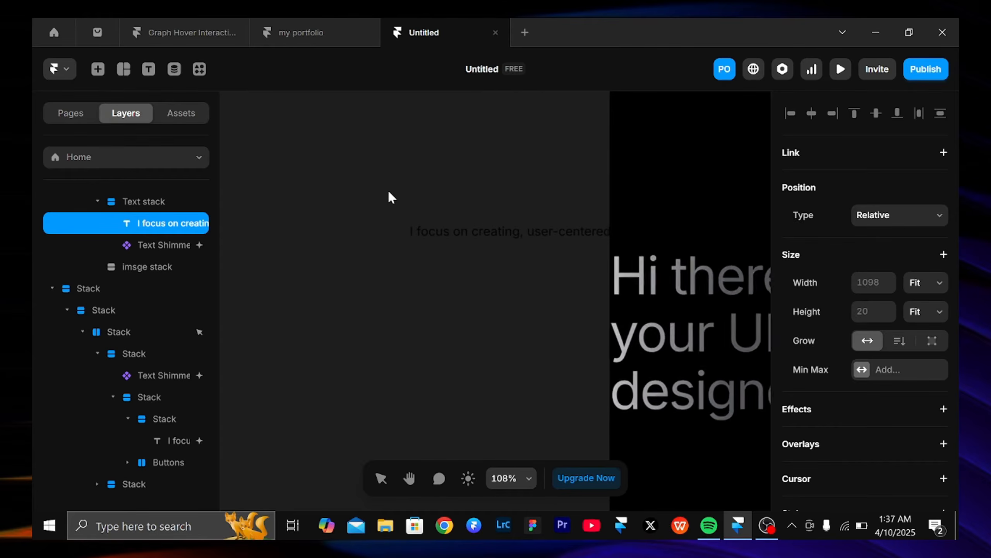
{"action": "scroll", "coordinate": [390, 192], "scroll_direction": "right", "scroll_amount": 1}
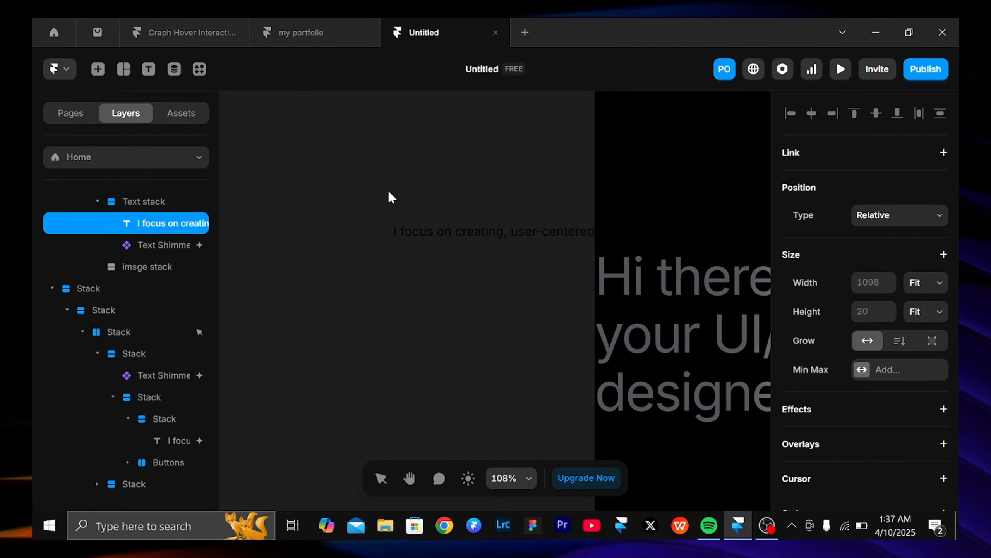
{"action": "scroll", "coordinate": [390, 193], "scroll_direction": "down", "scroll_amount": 4}
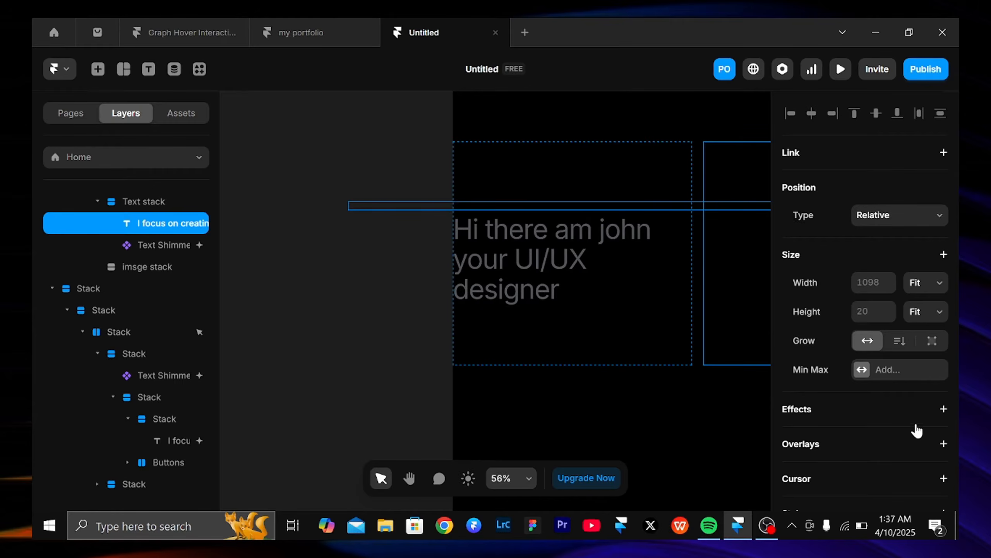
{"action": "scroll", "coordinate": [915, 428], "scroll_direction": "down", "scroll_amount": 5}
{"action": "scroll", "coordinate": [915, 430], "scroll_direction": "down", "scroll_amount": 1}
{"action": "left_click", "coordinate": [862, 470]}
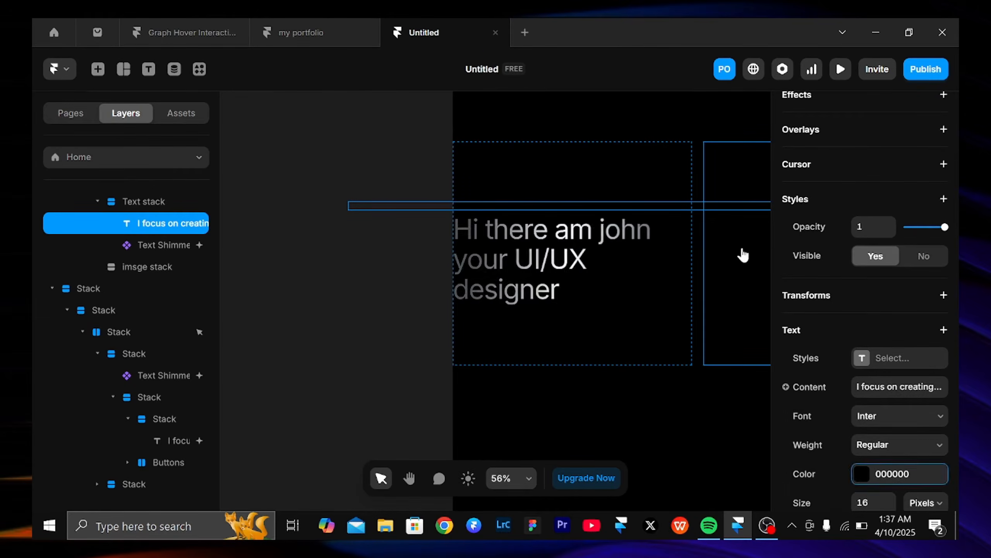
{"action": "left_click_drag", "start_coordinate": [595, 210], "coordinate": [566, 138]}
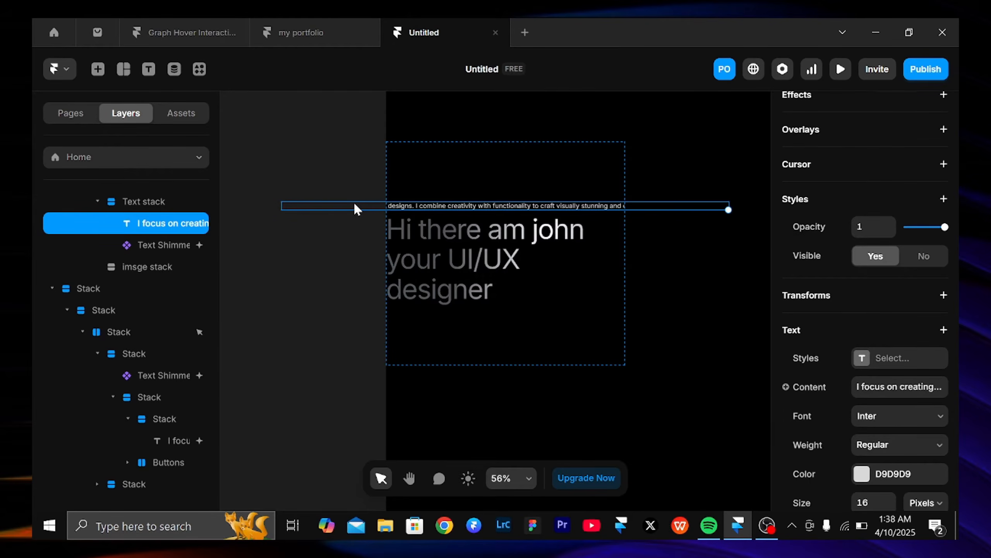
Set the paragraph's width sizing to Fill so it wraps within Text stack
{"action": "scroll", "coordinate": [924, 175], "scroll_direction": "up", "scroll_amount": 5}
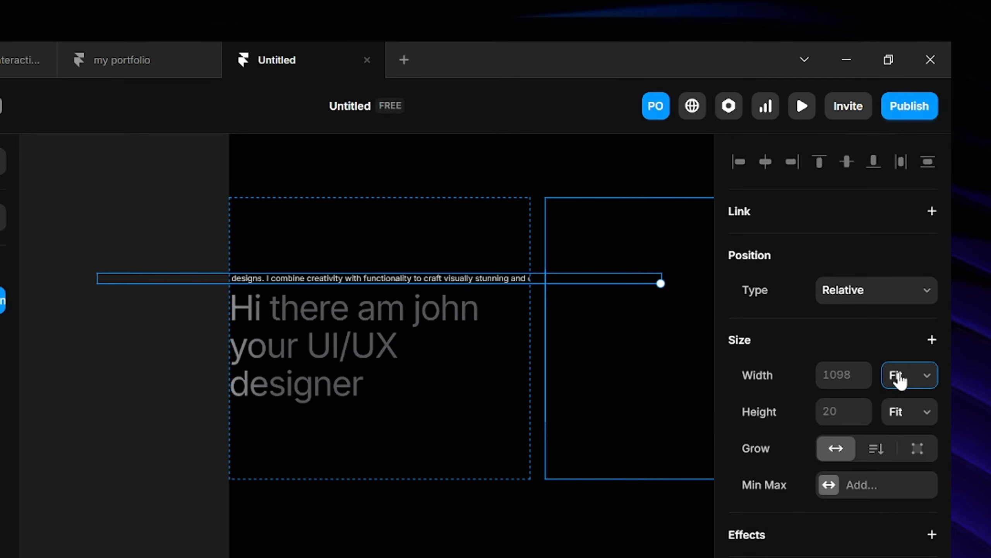
{"action": "left_click", "coordinate": [906, 282]}
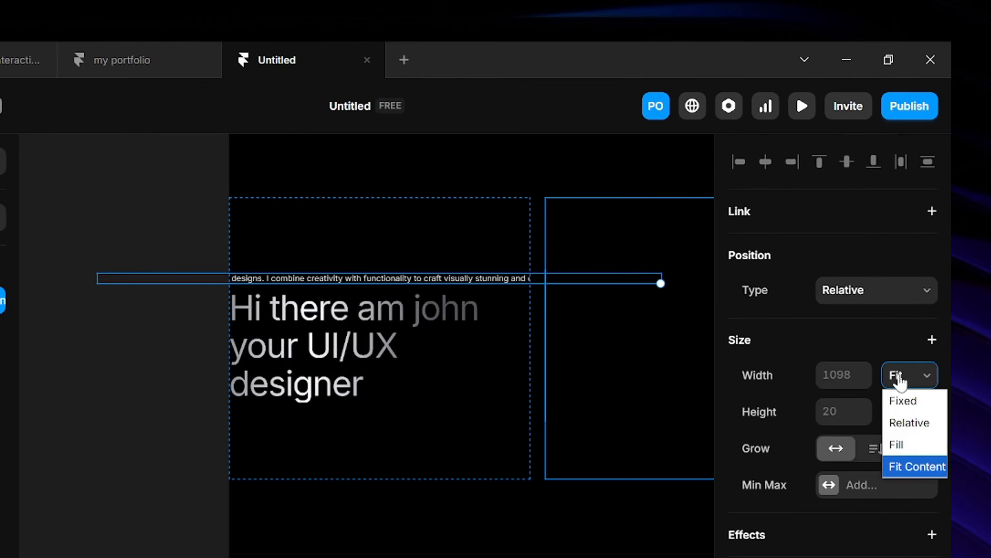
{"action": "left_click", "coordinate": [903, 449]}
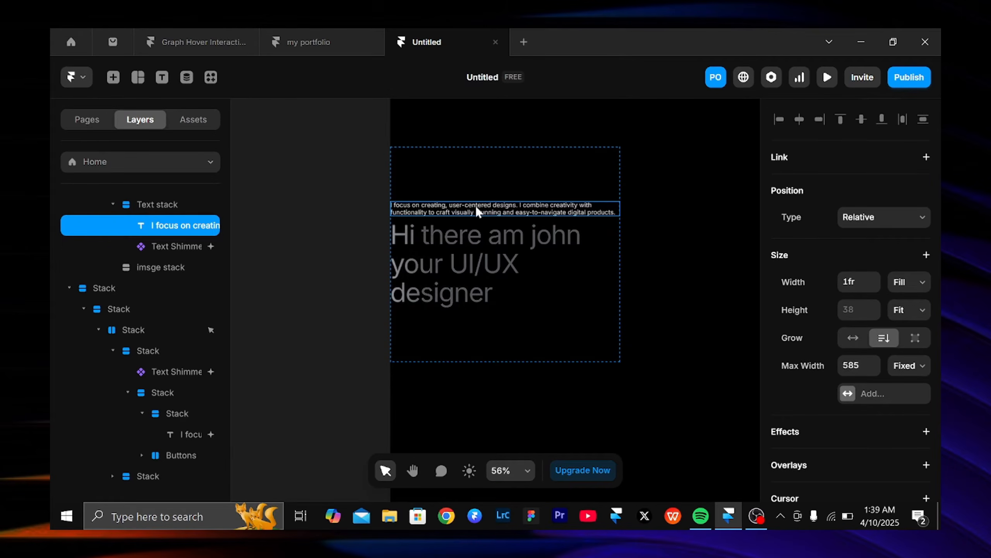
Reorder Text stack so the paragraph sits below the Text Shimmer heading
{"action": "key", "text": "Down"}
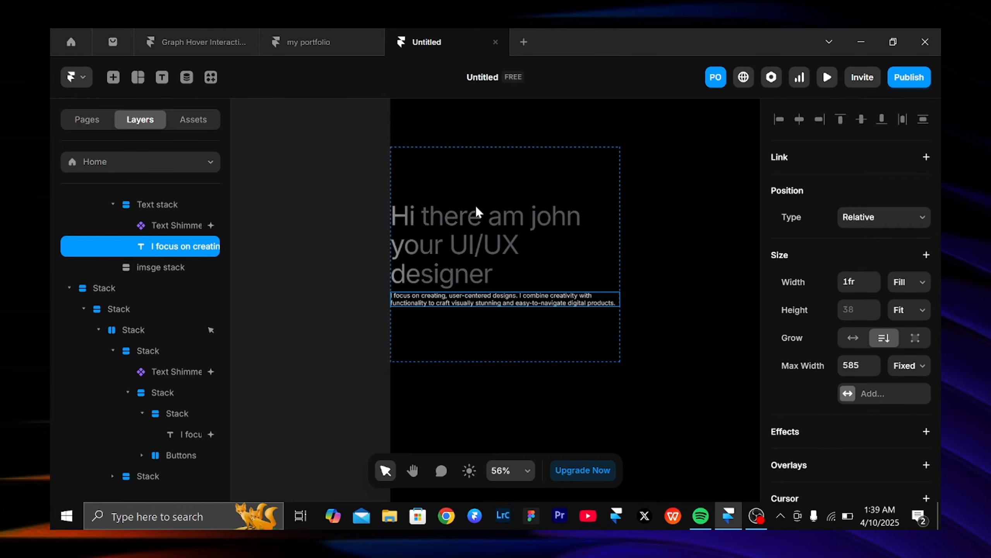
{"action": "key", "text": "Up"}
{"action": "key", "text": "Down"}
{"action": "key", "text": "Up"}
{"action": "key", "text": "Down"}
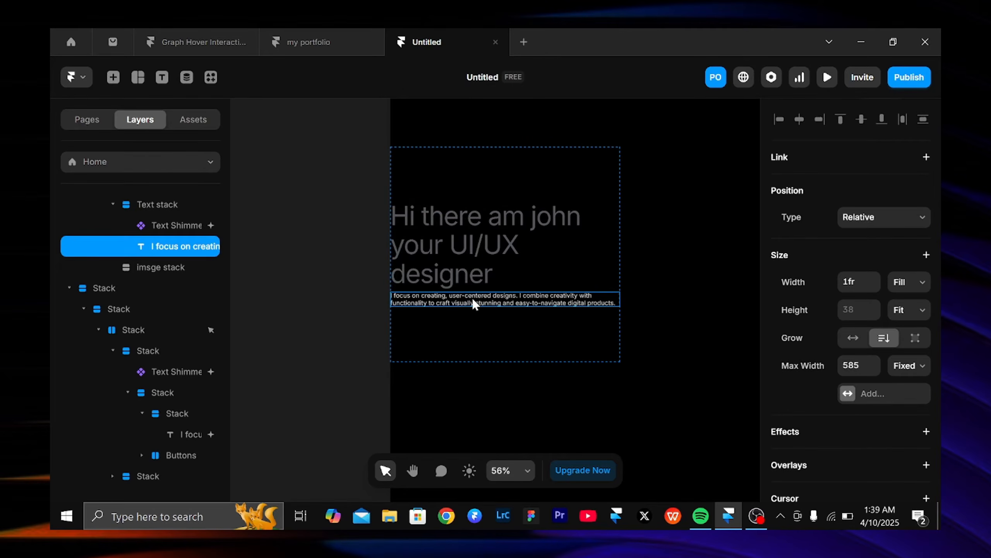
Add a maximum width to the new hero paragraph, switch it to Fixed and set it to 350
{"action": "scroll", "coordinate": [473, 297], "scroll_direction": "left", "scroll_amount": 6}
{"action": "scroll", "coordinate": [473, 297], "scroll_direction": "right", "scroll_amount": 6}
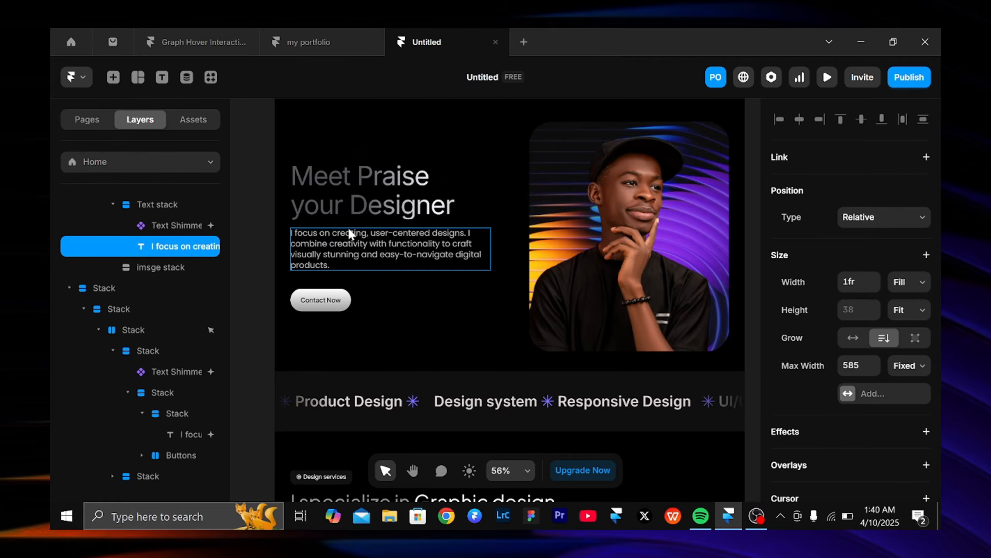
{"action": "scroll", "coordinate": [348, 228], "scroll_direction": "right", "scroll_amount": 5}
{"action": "scroll", "coordinate": [348, 228], "scroll_direction": "right", "scroll_amount": 10}
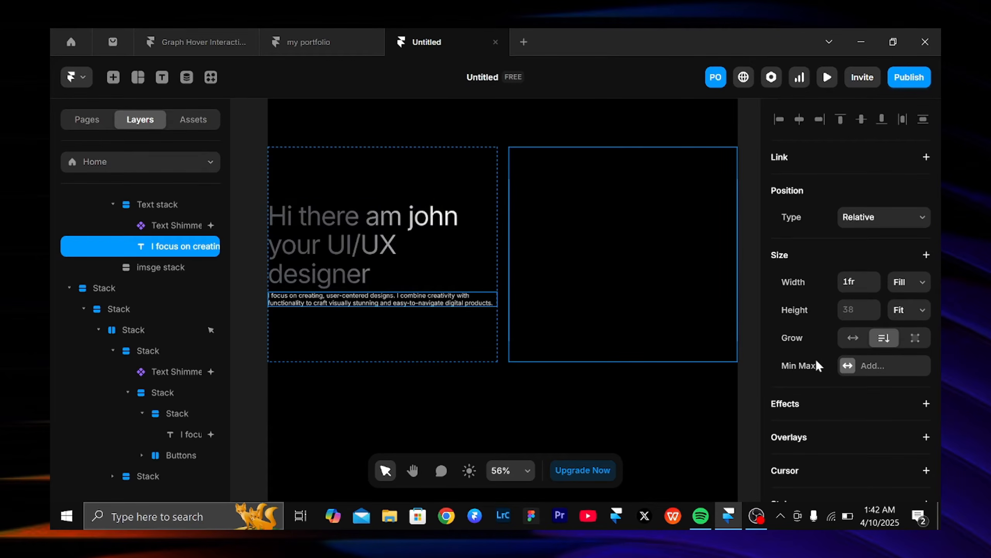
{"action": "left_click", "coordinate": [847, 368]}
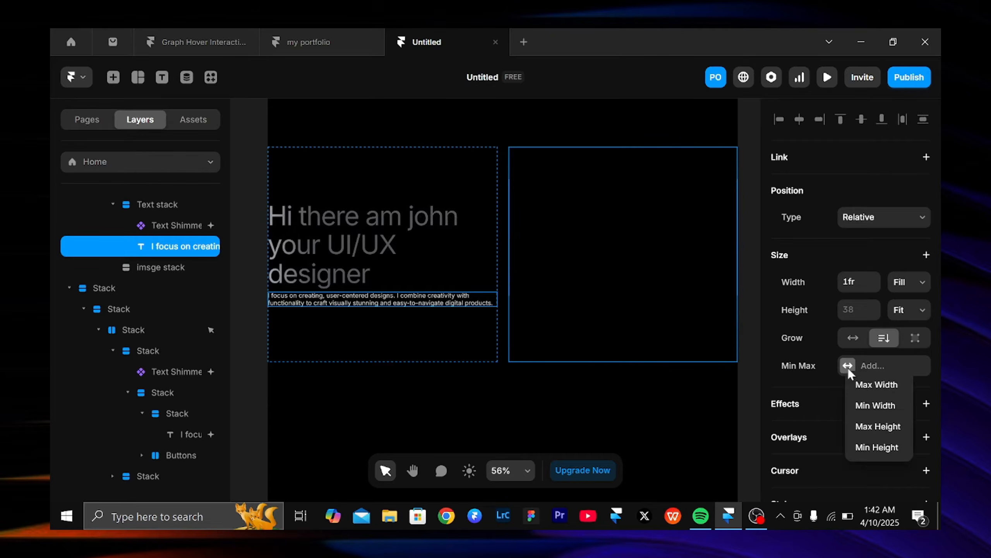
{"action": "left_click", "coordinate": [847, 382]}
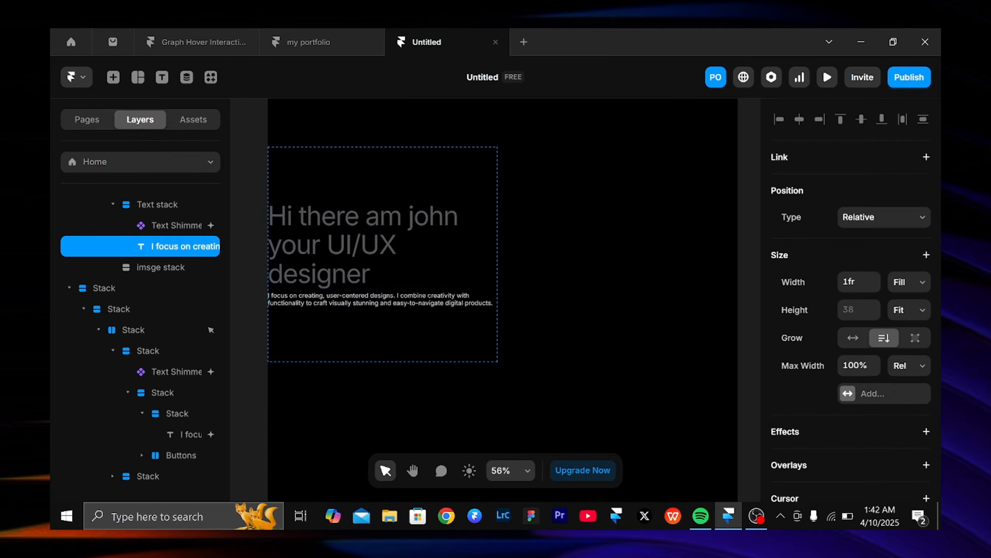
{"action": "left_click", "coordinate": [908, 373]}
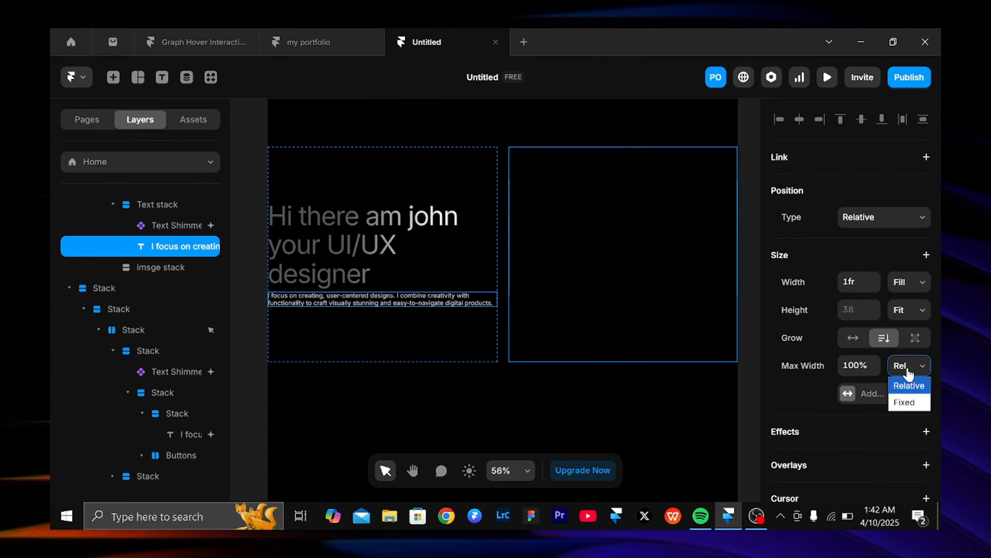
{"action": "left_click", "coordinate": [904, 403]}
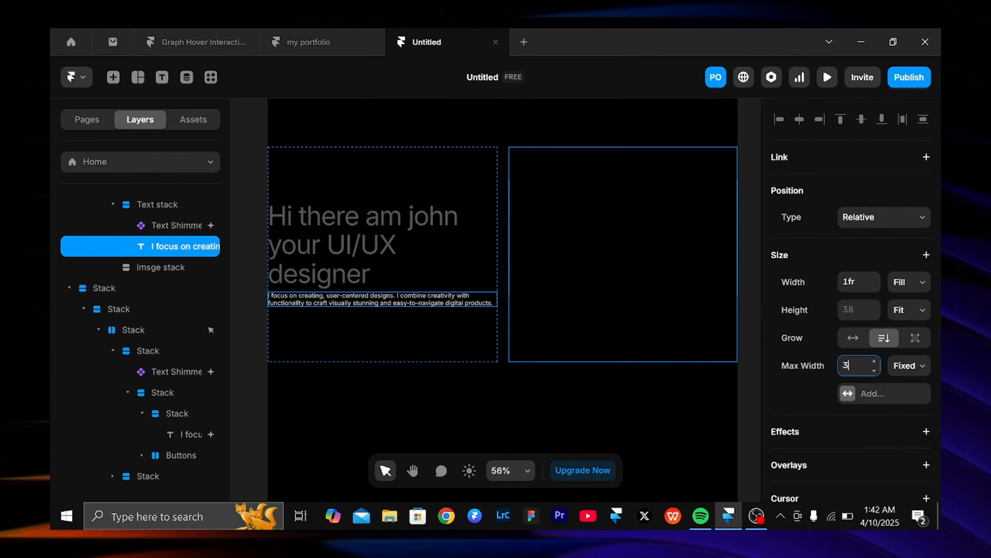
{"action": "type", "text": "350"}
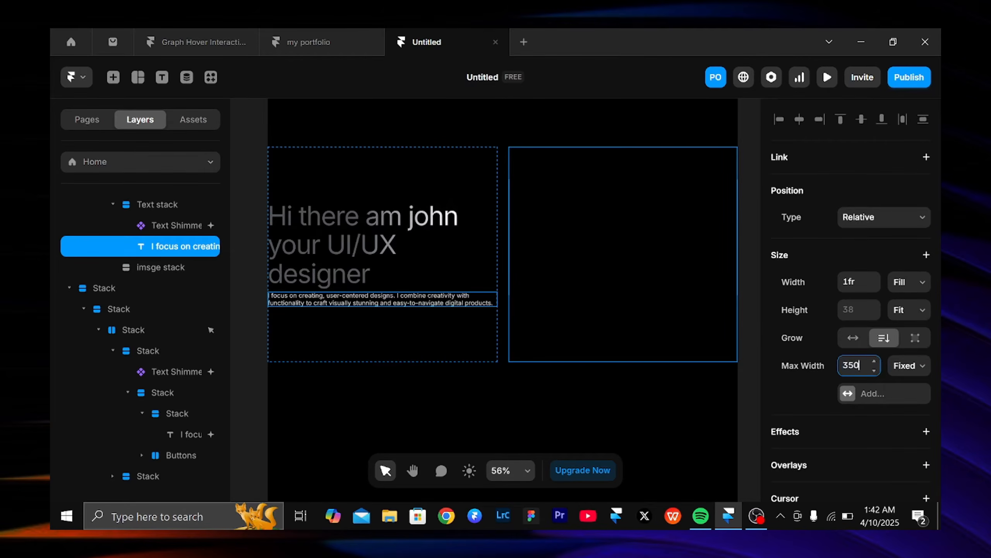
{"action": "key", "text": "Return"}
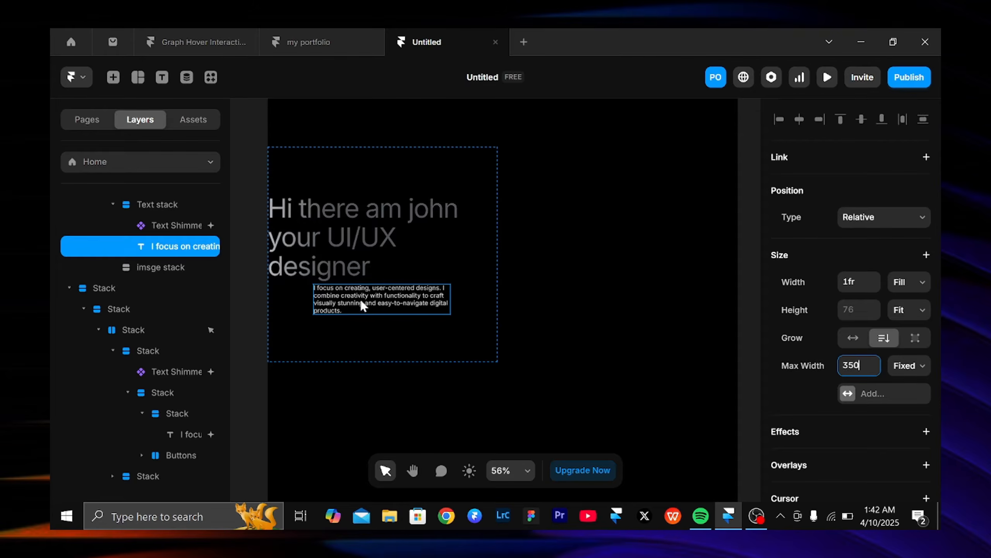
Align the contents of Text stack to its left edge
{"action": "left_click", "coordinate": [324, 158]}
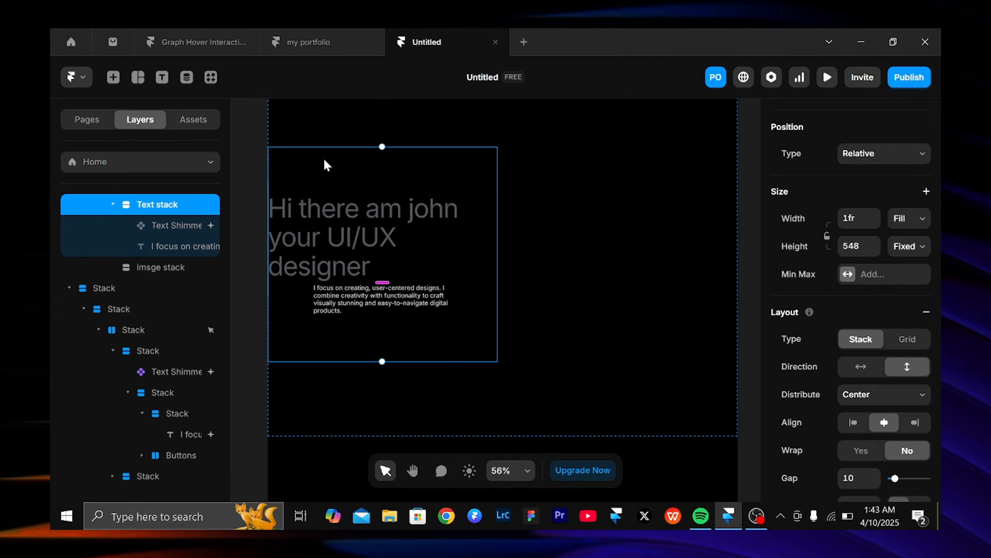
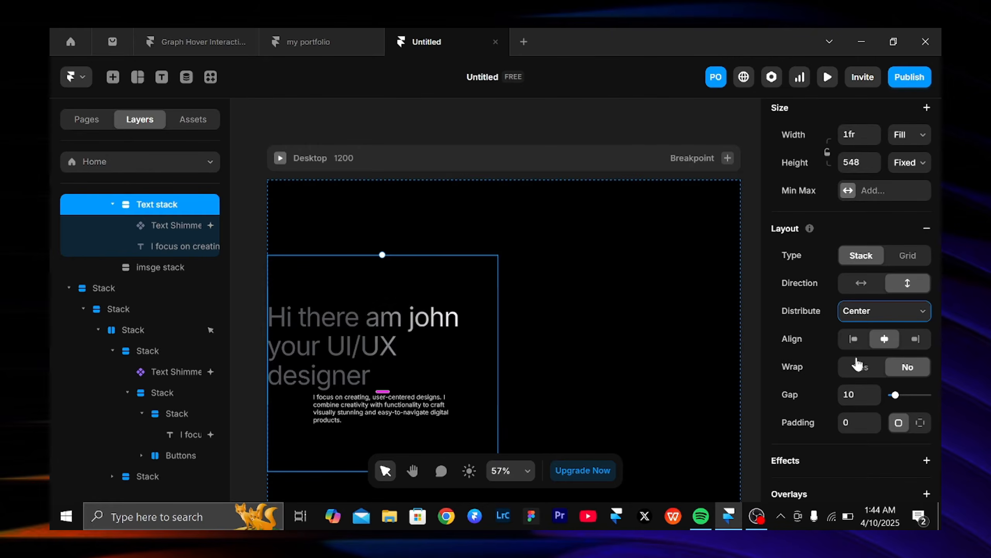
{"action": "left_click", "coordinate": [852, 340]}
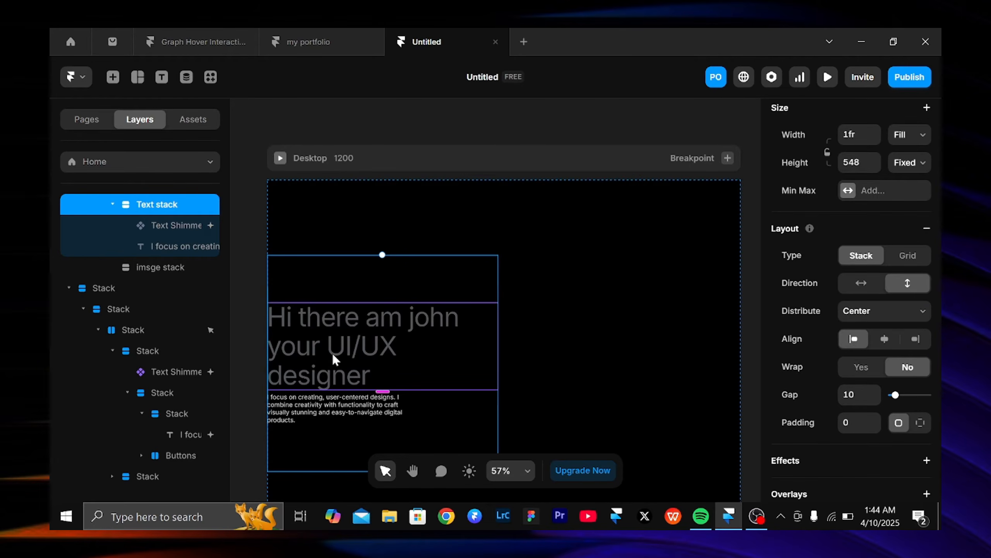
Add a text layer reading "Contact me" to Text stack as the basis for a button
{"action": "scroll", "coordinate": [405, 258], "scroll_direction": "down", "scroll_amount": 5}
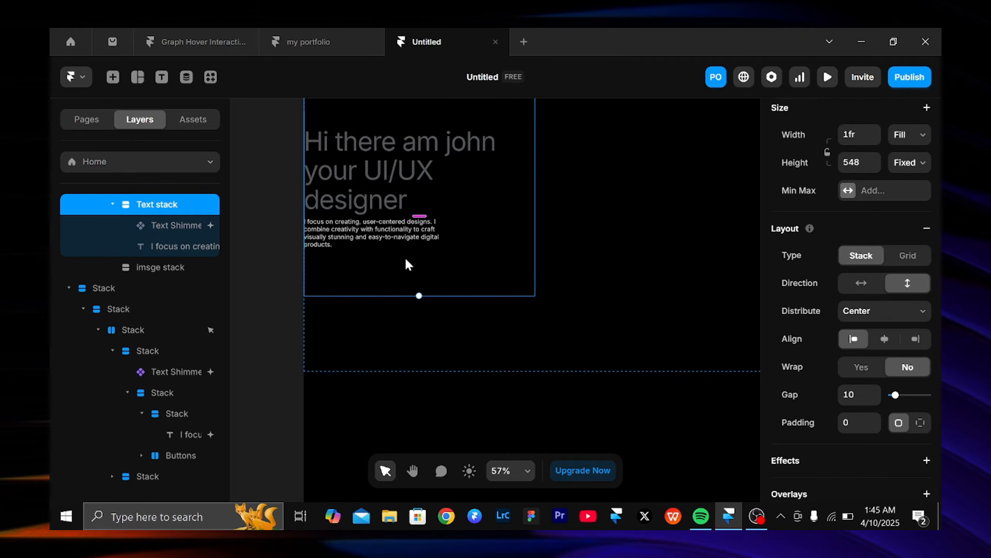
{"action": "key", "text": "t"}
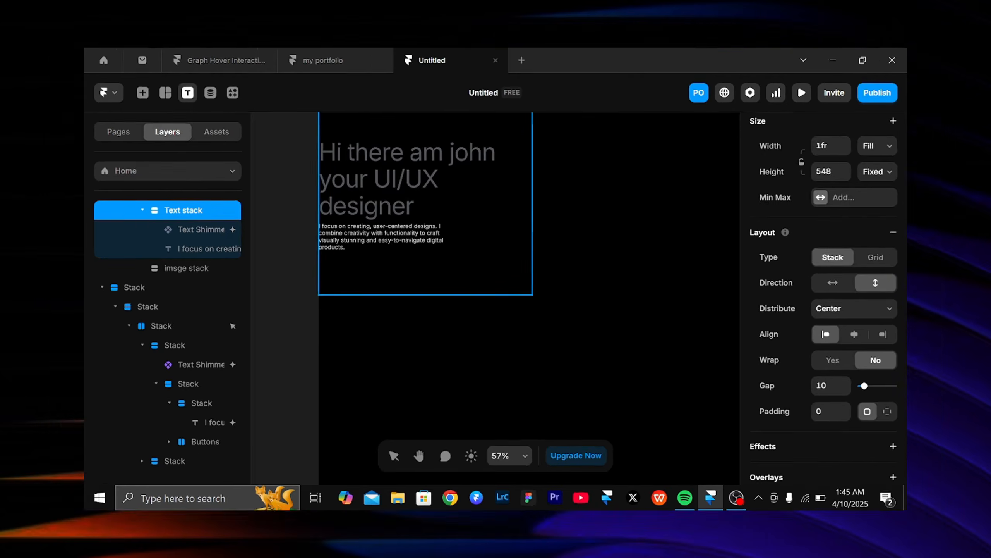
{"action": "left_click", "coordinate": [348, 273]}
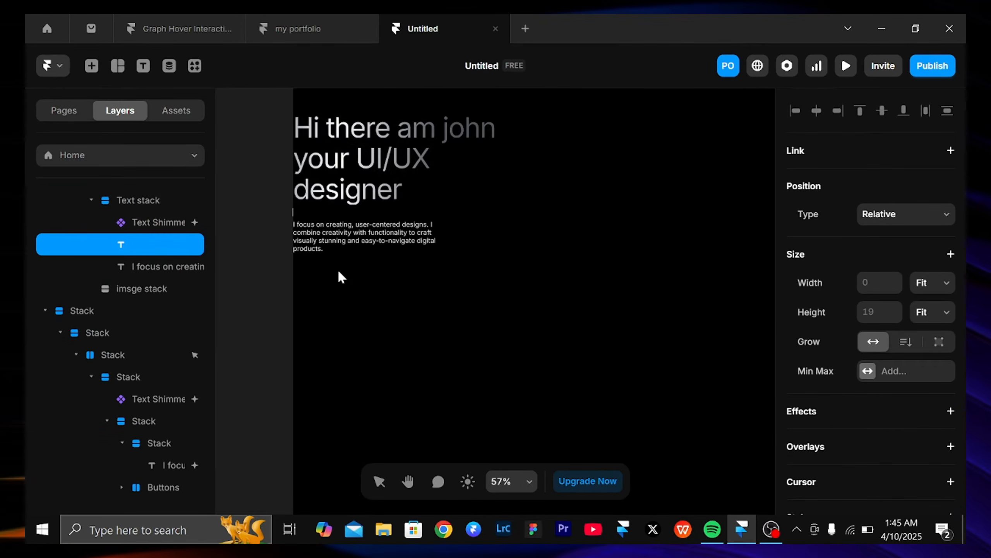
{"action": "type", "text": "Contact me"}
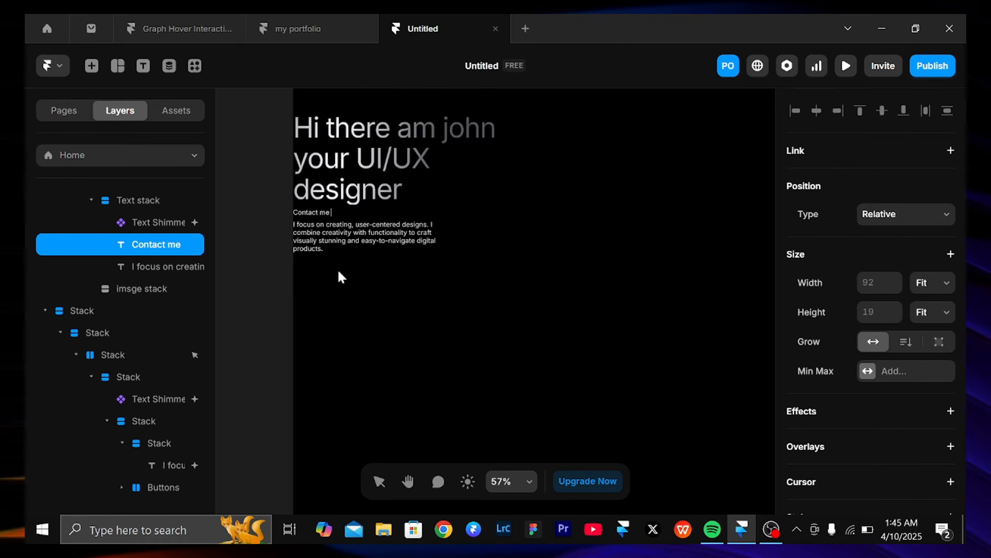
{"action": "key", "text": "Escape"}
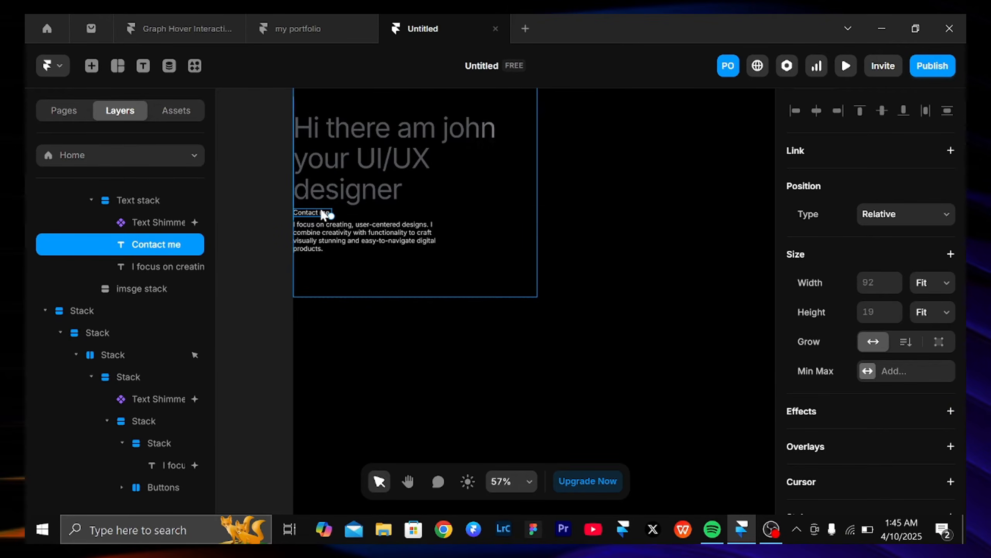
Wrap the "Contact me" text in its own stack inside Text stack
{"action": "scroll", "coordinate": [873, 249], "scroll_direction": "down", "scroll_amount": 5}
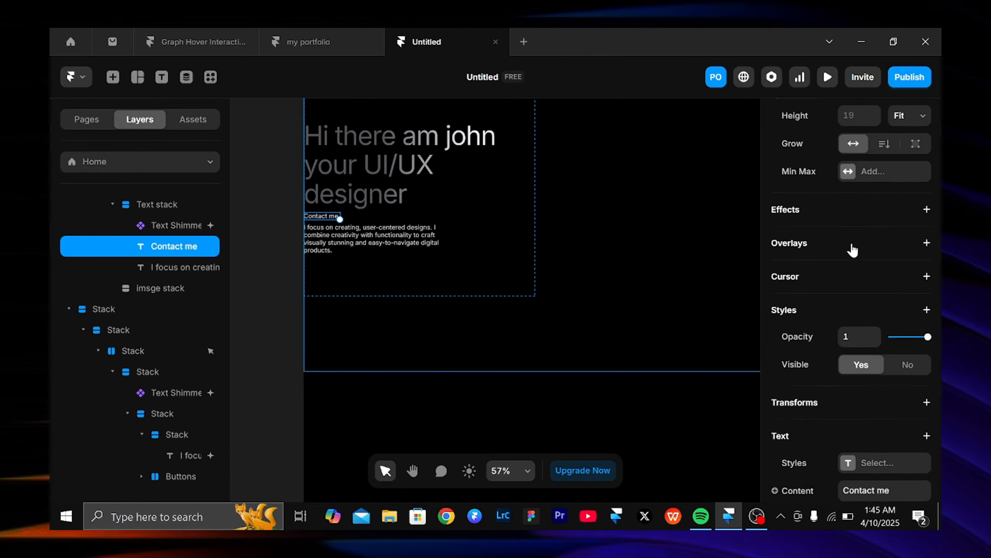
{"action": "scroll", "coordinate": [853, 250], "scroll_direction": "down", "scroll_amount": 10}
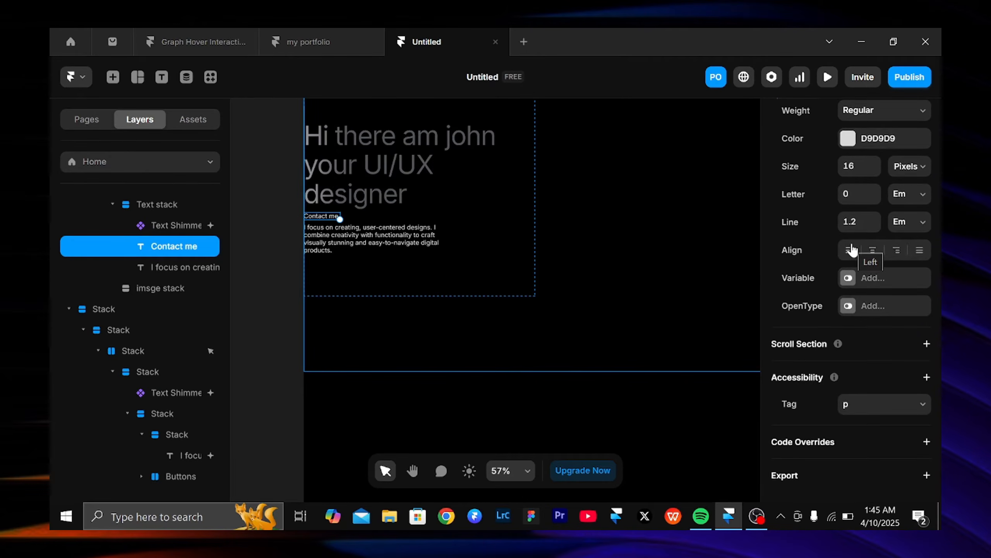
{"action": "scroll", "coordinate": [852, 250], "scroll_direction": "up", "scroll_amount": 10}
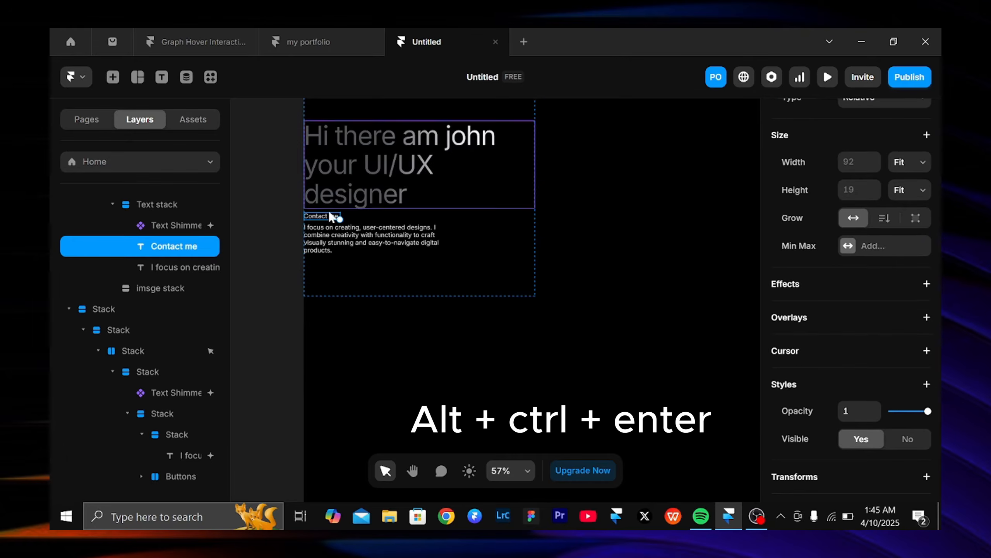
{"action": "key", "text": "ctrl+alt+Return"}
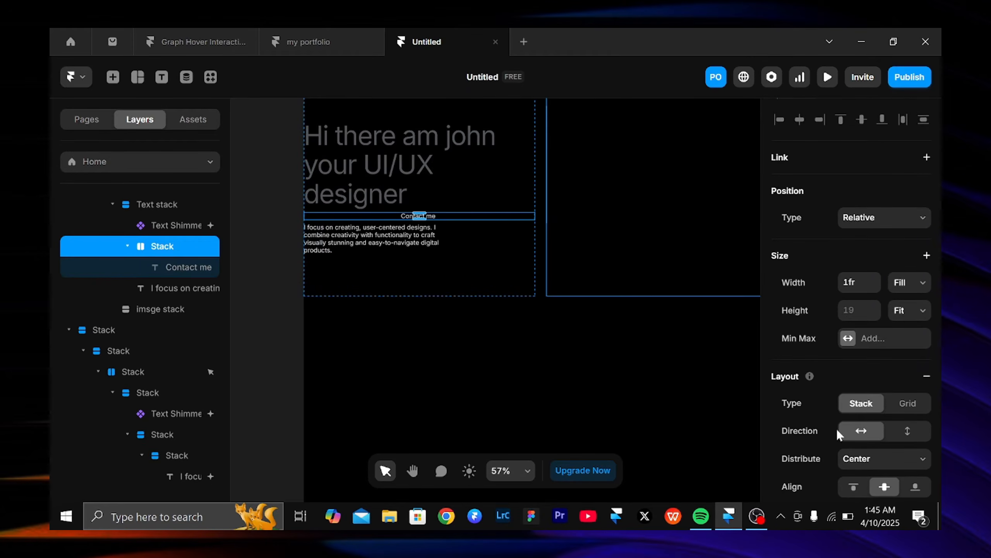
{"action": "scroll", "coordinate": [836, 428], "scroll_direction": "down", "scroll_amount": 4}
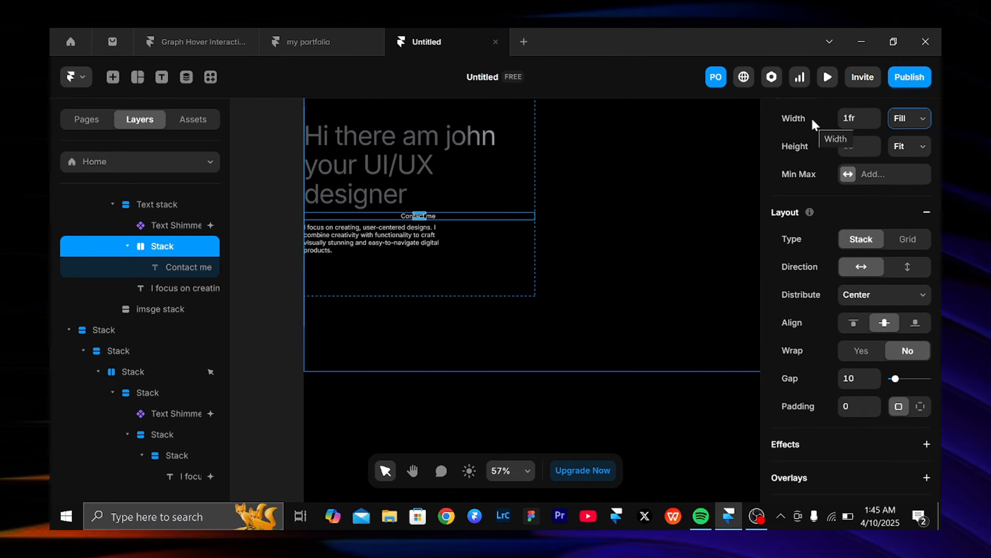
Set the width of the stack around "Contact me" to Fit Content and give it a white linear gradient fill
{"action": "left_click", "coordinate": [920, 119]}
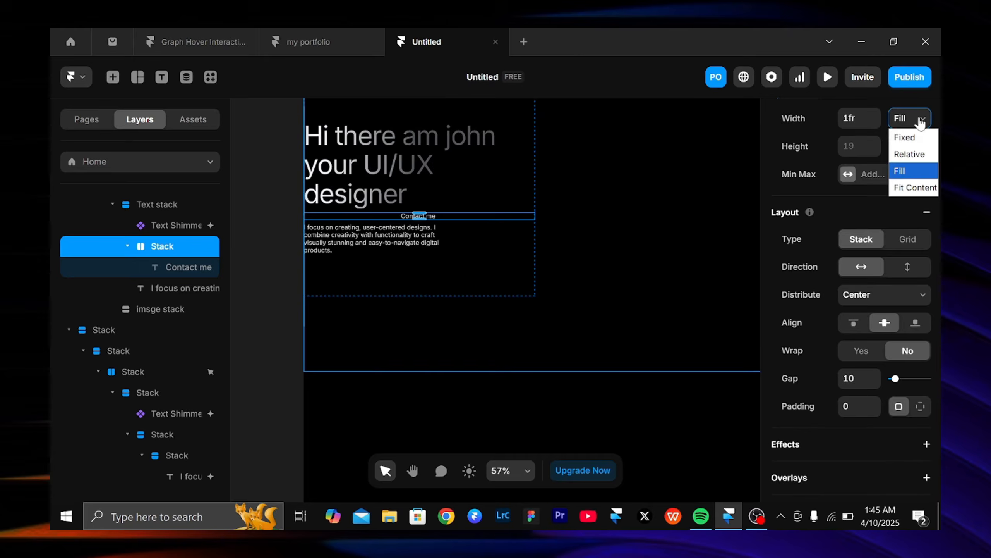
{"action": "left_click", "coordinate": [915, 188]}
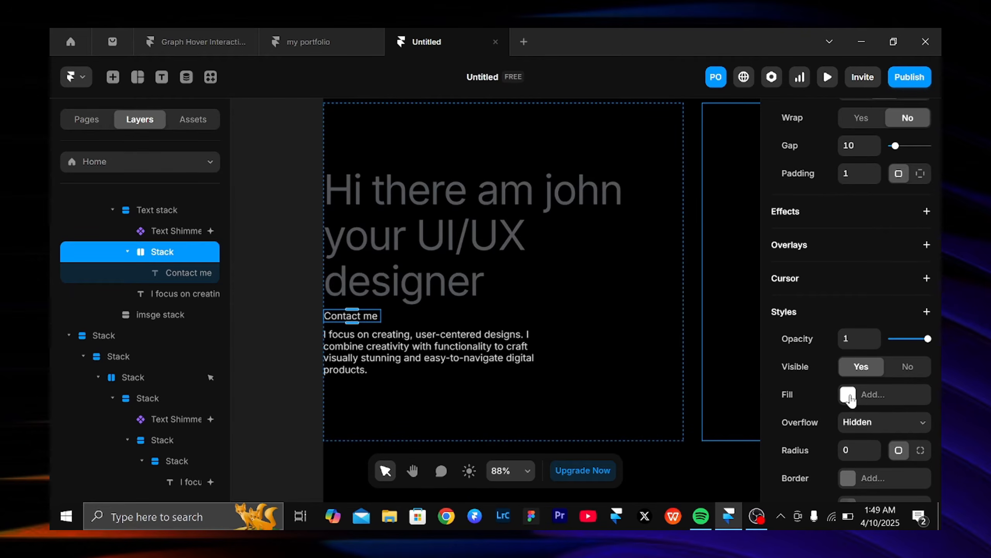
{"action": "left_click", "coordinate": [848, 395]}
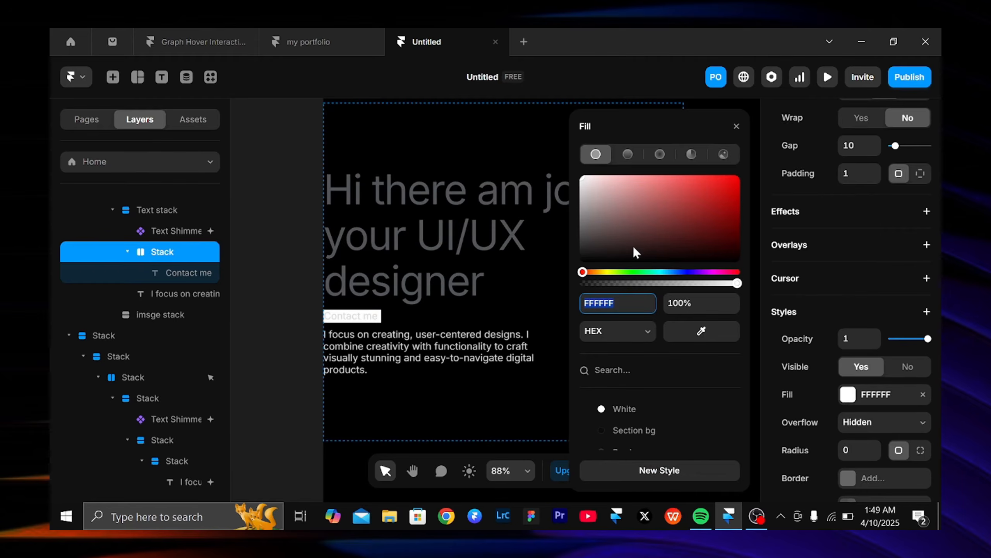
{"action": "left_click", "coordinate": [632, 157]}
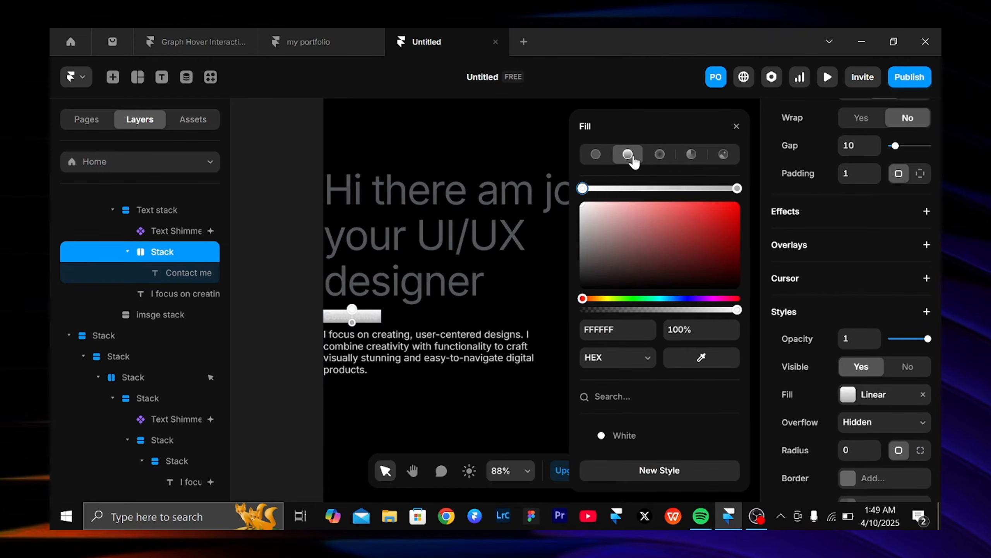
{"action": "scroll", "coordinate": [369, 336], "scroll_direction": "up", "scroll_amount": 5}
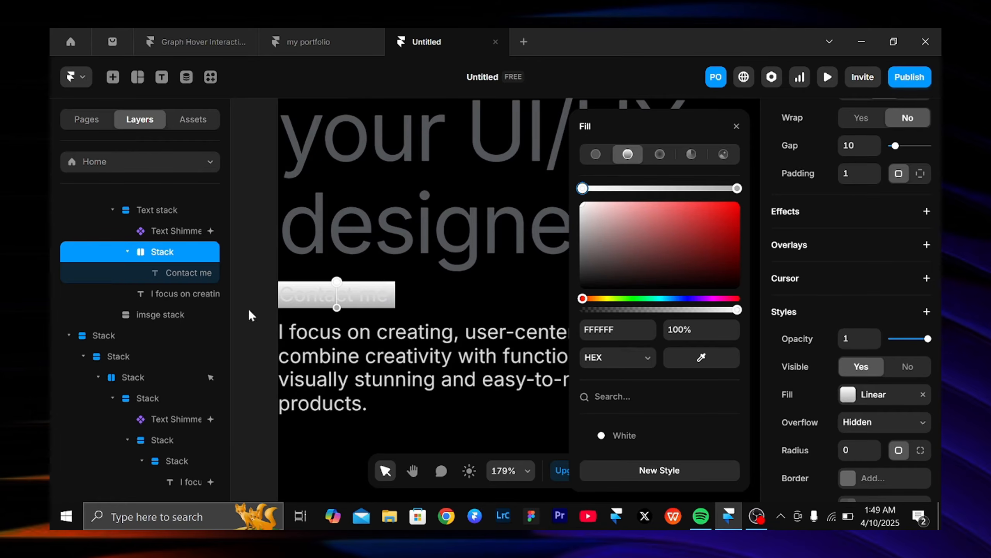
{"action": "left_click", "coordinate": [251, 296]}
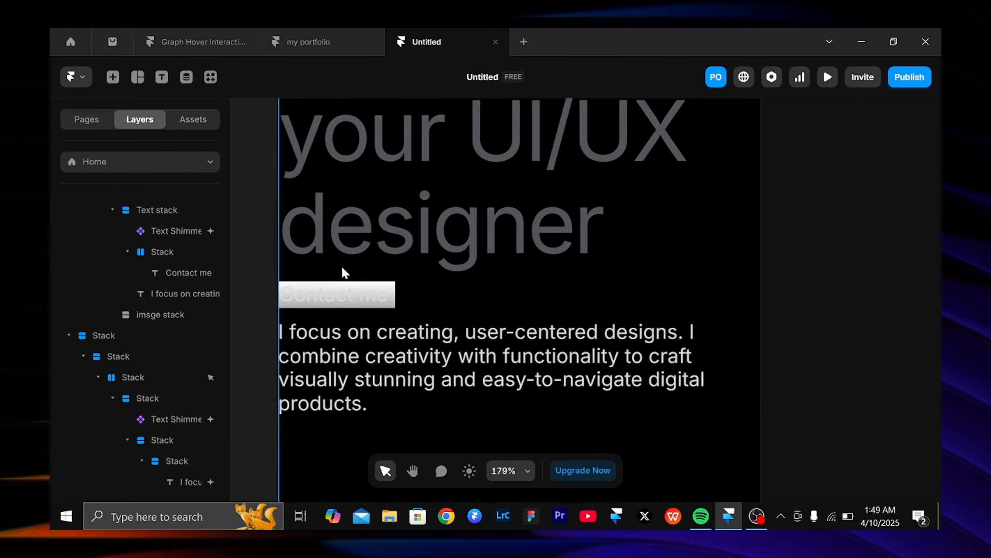
Change the colour of the "Contact me" text to black, 000000
{"action": "left_click", "coordinate": [342, 300]}
{"action": "scroll", "coordinate": [857, 385], "scroll_direction": "down", "scroll_amount": 8}
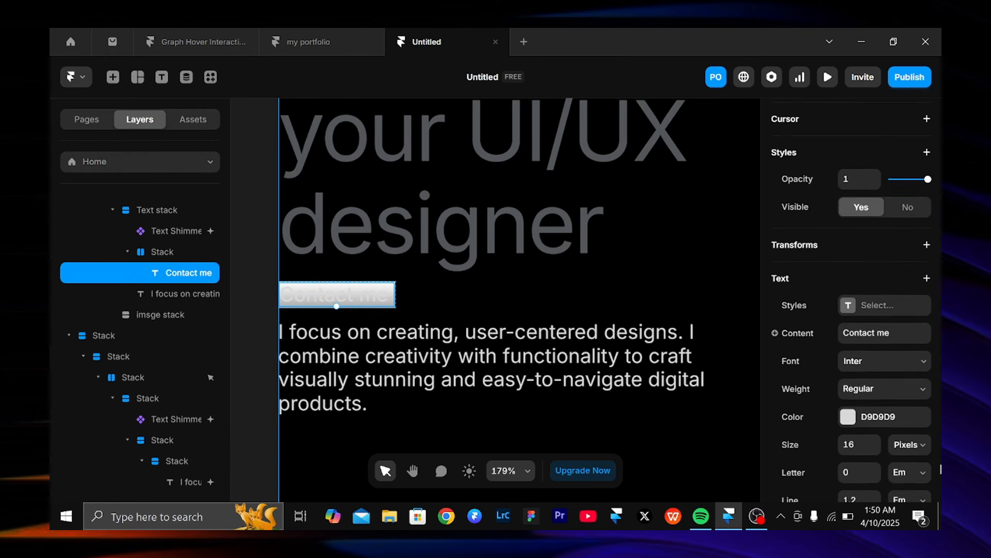
{"action": "left_click", "coordinate": [849, 371]}
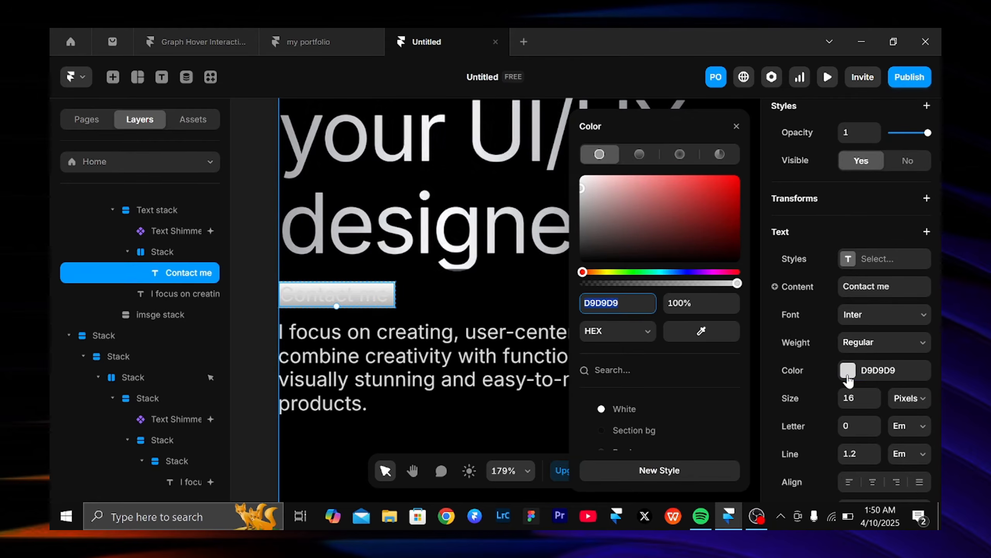
{"action": "left_click_drag", "start_coordinate": [604, 226], "coordinate": [565, 269]}
{"action": "left_click", "coordinate": [531, 274]}
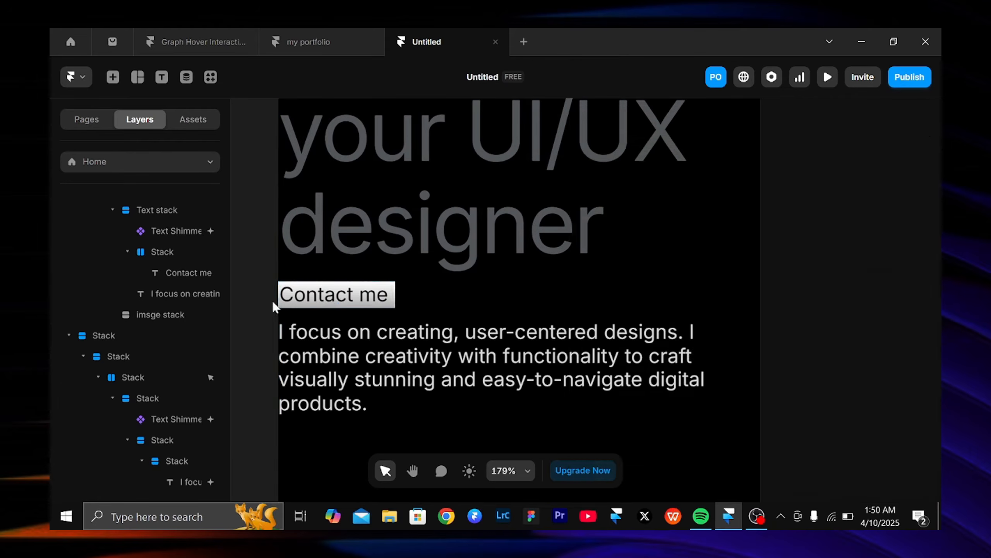
{"action": "left_click", "coordinate": [365, 304]}
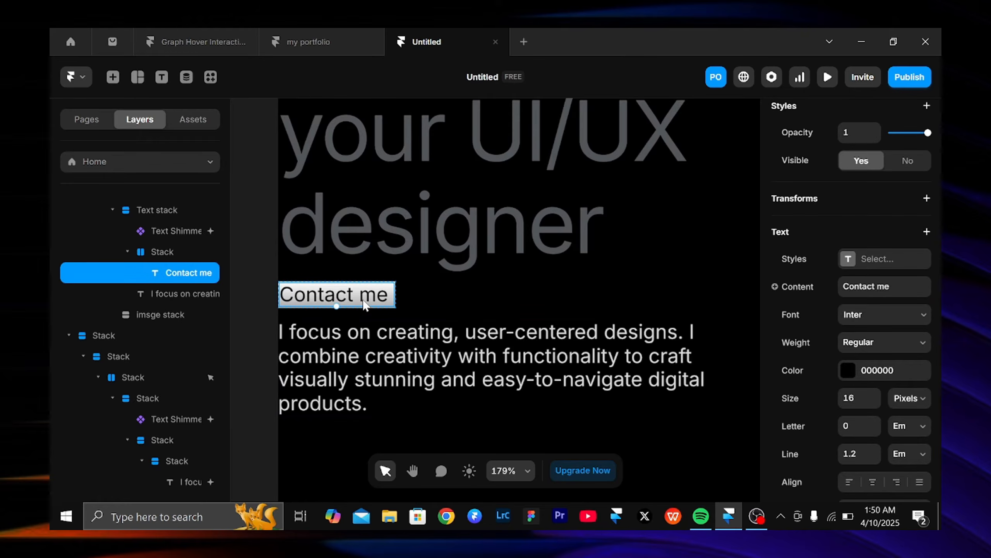
Give the stack around "Contact me" individual padding of 13 at its top and bottom and 26 at its right and left
{"action": "left_click", "coordinate": [167, 251]}
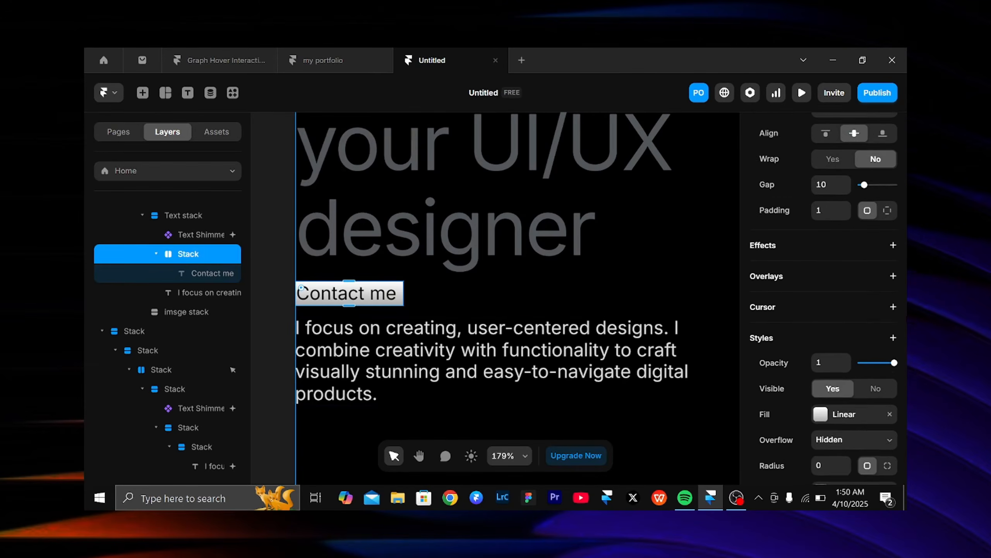
{"action": "scroll", "coordinate": [866, 273], "scroll_direction": "up", "scroll_amount": 3}
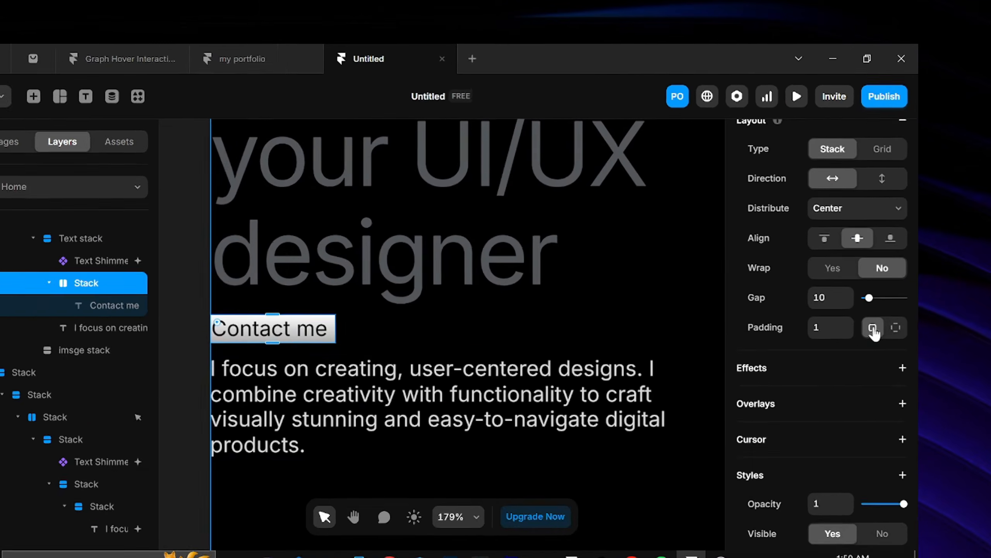
{"action": "left_click", "coordinate": [887, 293]}
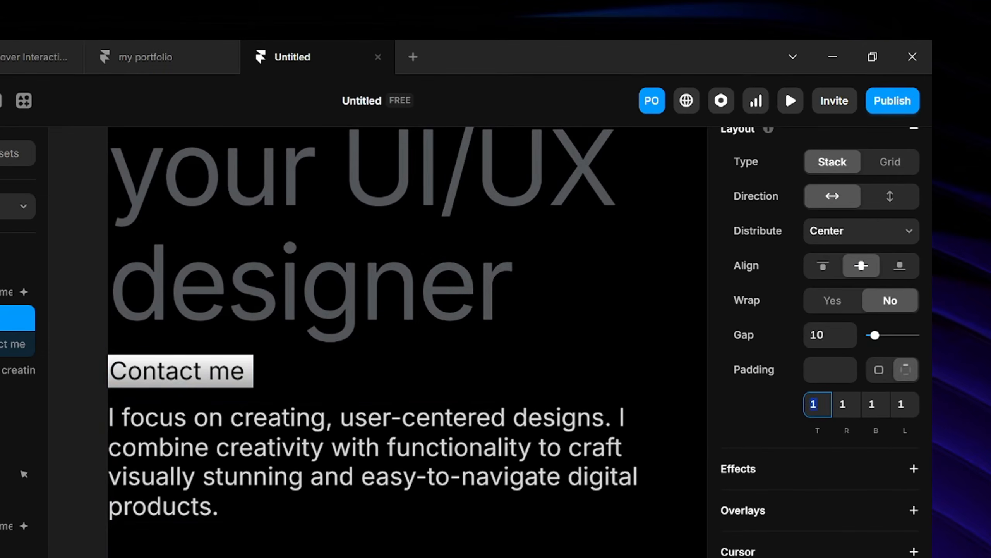
{"action": "key", "text": "Tab"}
{"action": "type", "text": "26"}
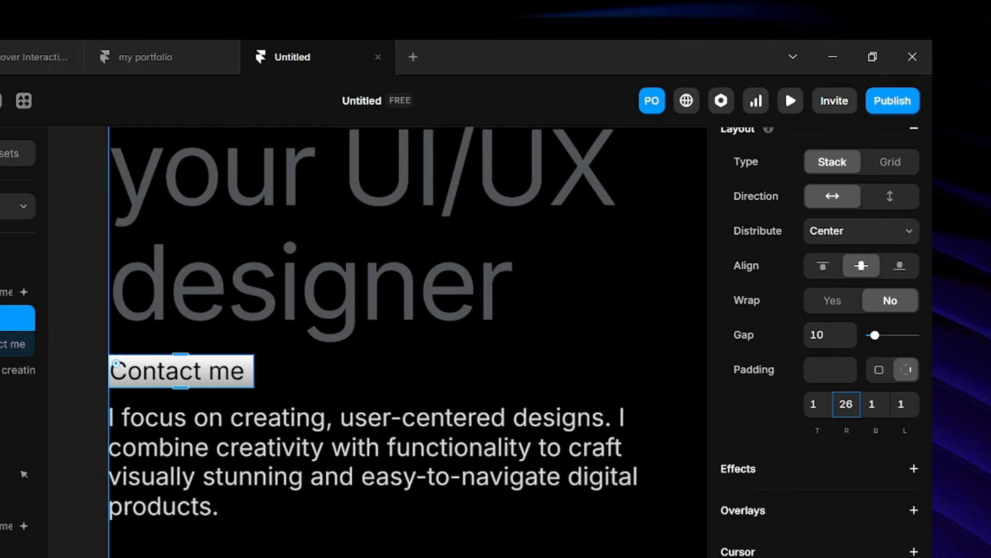
{"action": "key", "text": "Tab"}
{"action": "key", "text": "Tab"}
{"action": "type", "text": "2"}
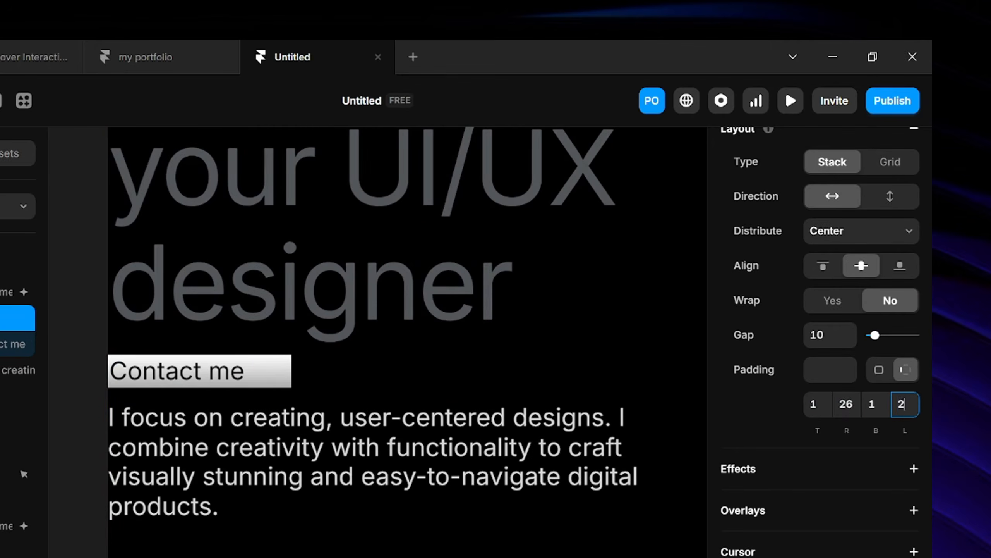
{"action": "type", "text": "6"}
{"action": "key", "text": "shift+Tab"}
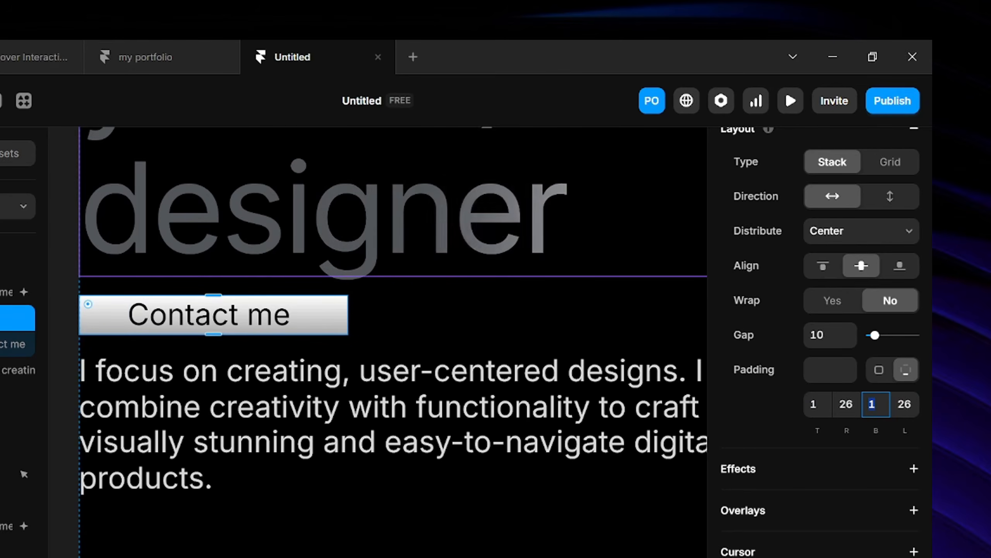
{"action": "key", "text": "shift+Tab"}
{"action": "key", "text": "shift+Tab"}
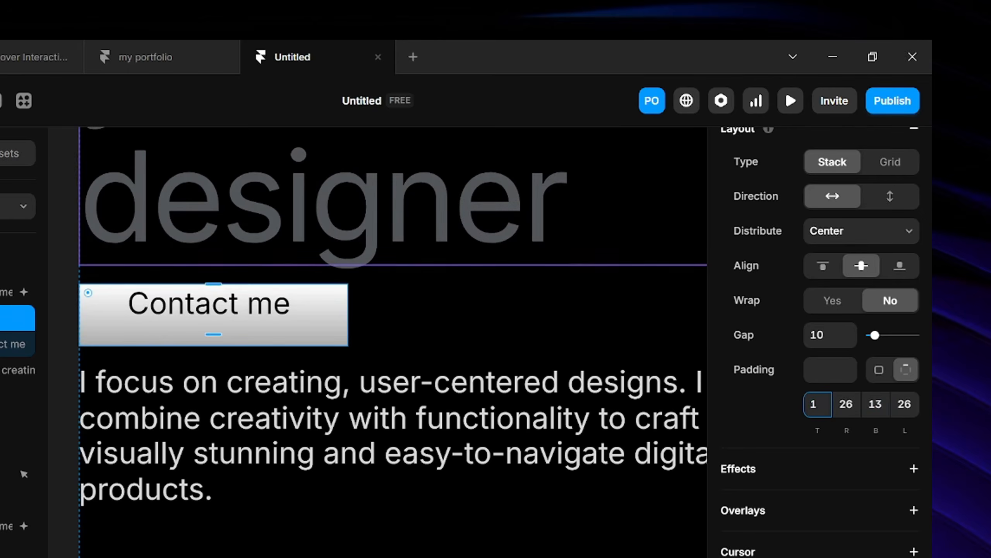
{"action": "key", "text": "Return"}
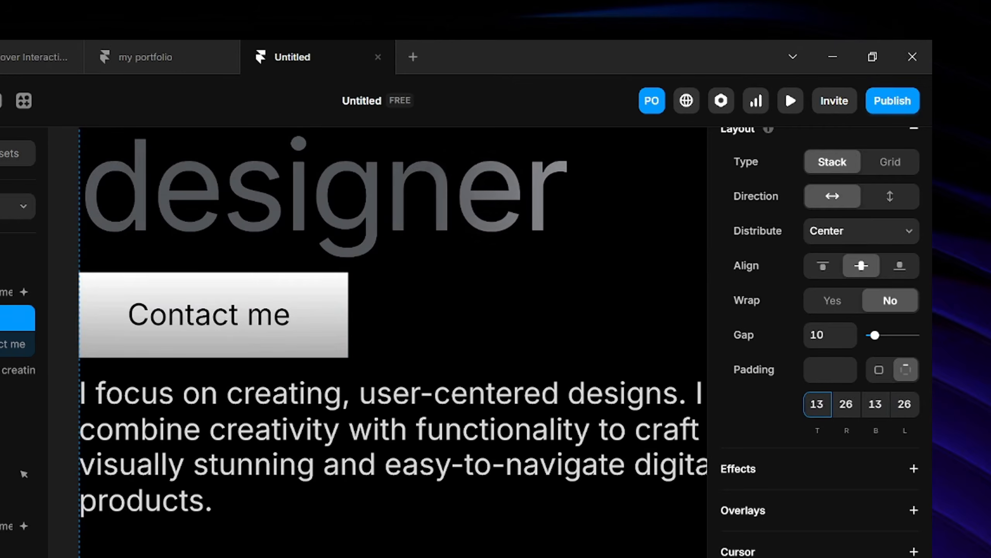
Round the corners of the "Contact me" stack with a radius of 100
{"action": "scroll", "coordinate": [816, 408], "scroll_direction": "down", "scroll_amount": 10}
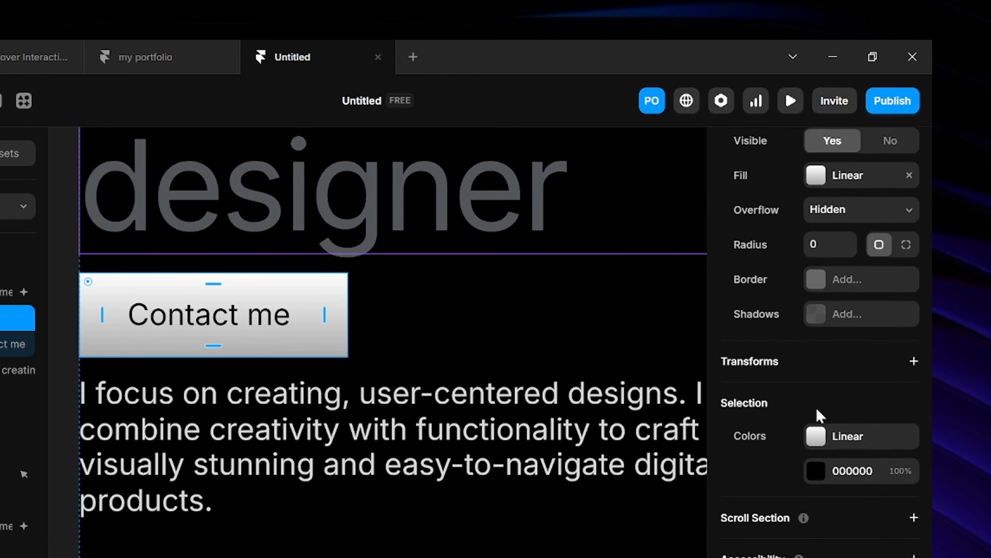
{"action": "scroll", "coordinate": [817, 408], "scroll_direction": "up", "scroll_amount": 1}
{"action": "left_click", "coordinate": [821, 257]}
{"action": "type", "text": "100"}
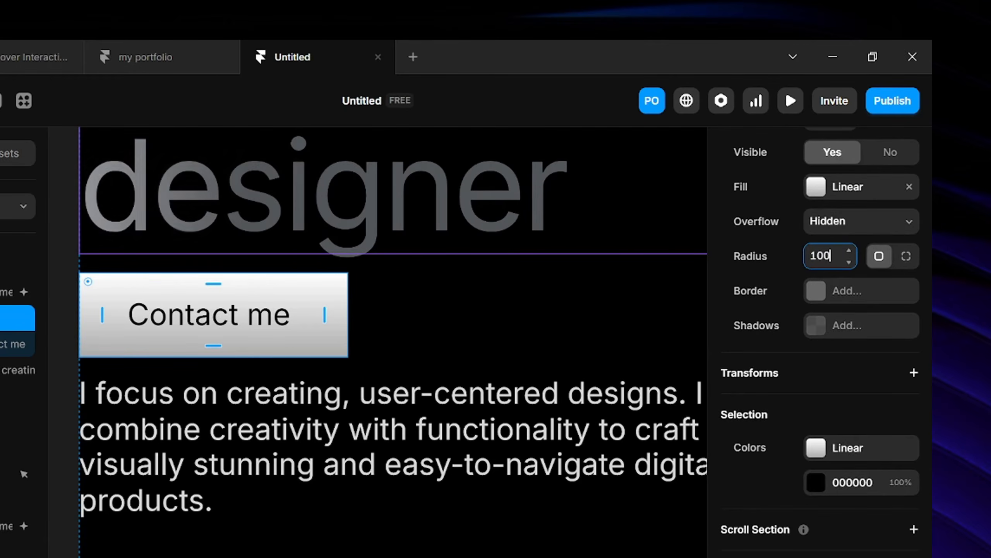
{"action": "key", "text": "Return"}
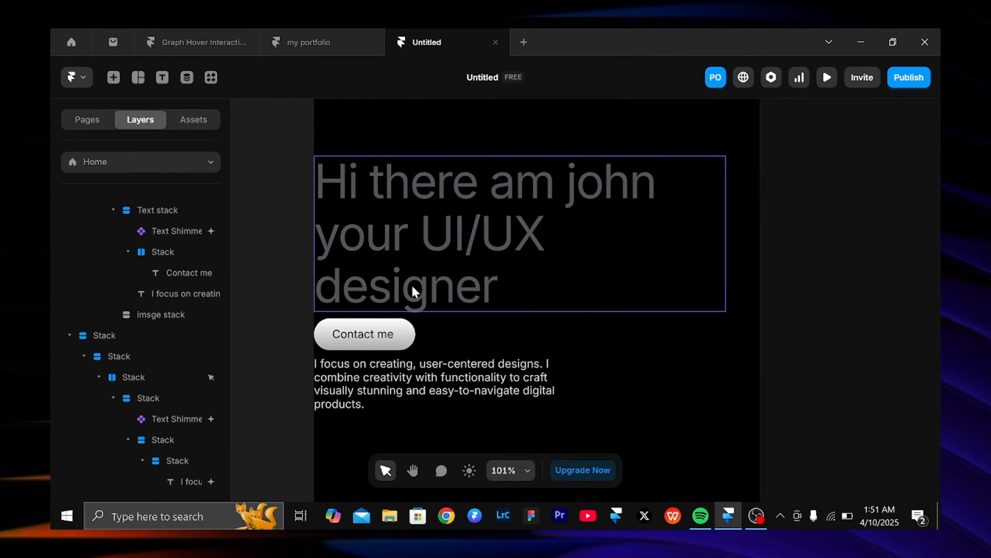
Rename the stack around "Contact me" to "button" and move it below the paragraph in Text stack
{"action": "left_click", "coordinate": [381, 322]}
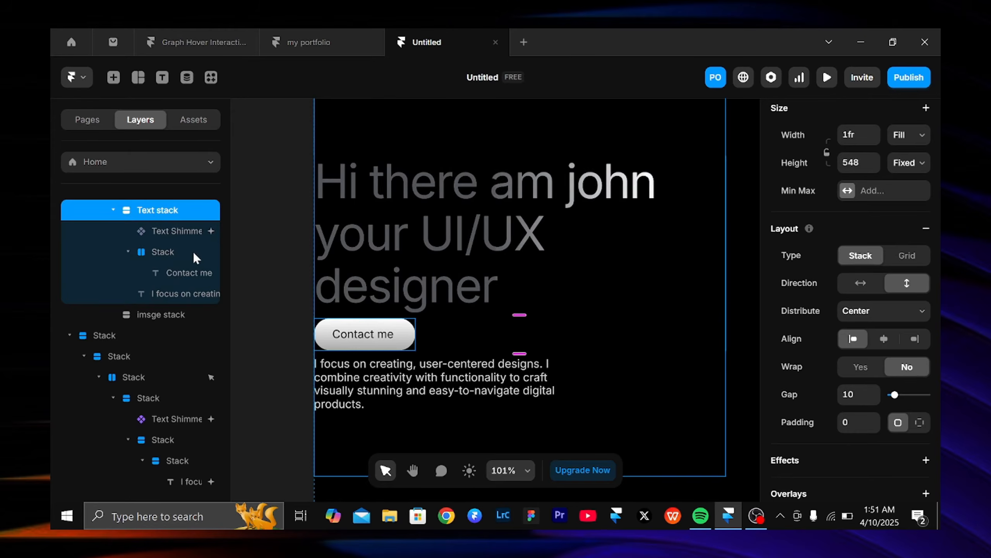
{"action": "left_click", "coordinate": [187, 252]}
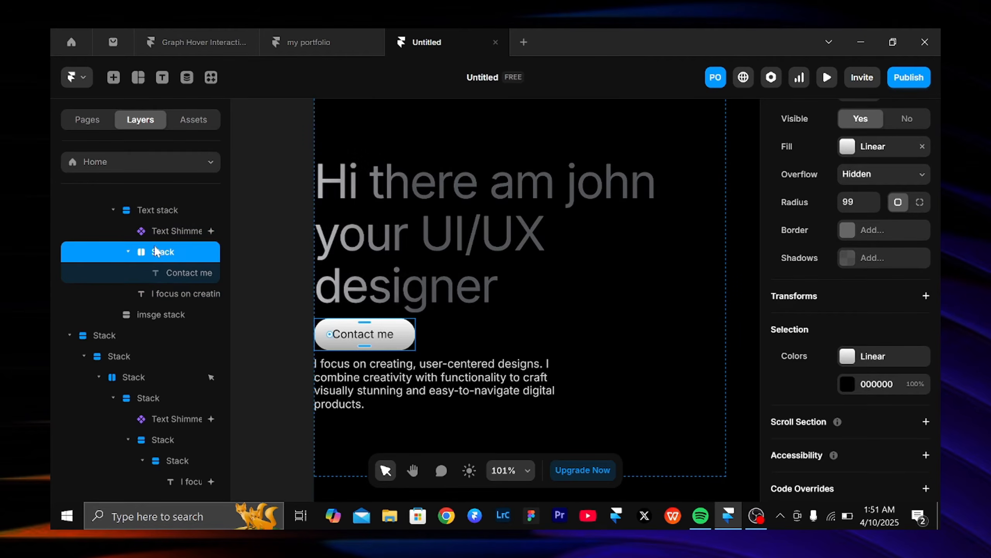
{"action": "double_click", "coordinate": [187, 253]}
{"action": "type", "text": "button"}
{"action": "key", "text": "Return"}
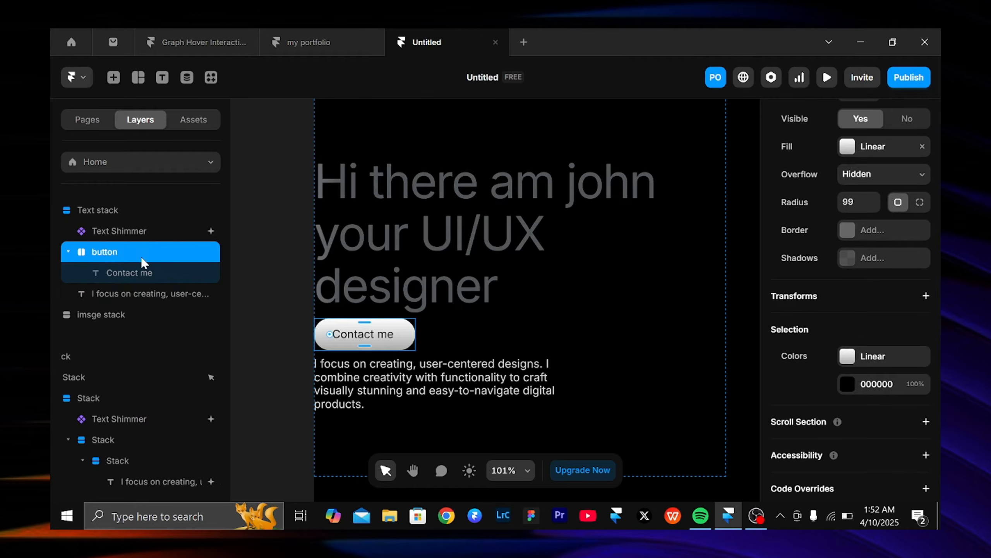
{"action": "key", "text": "Down"}
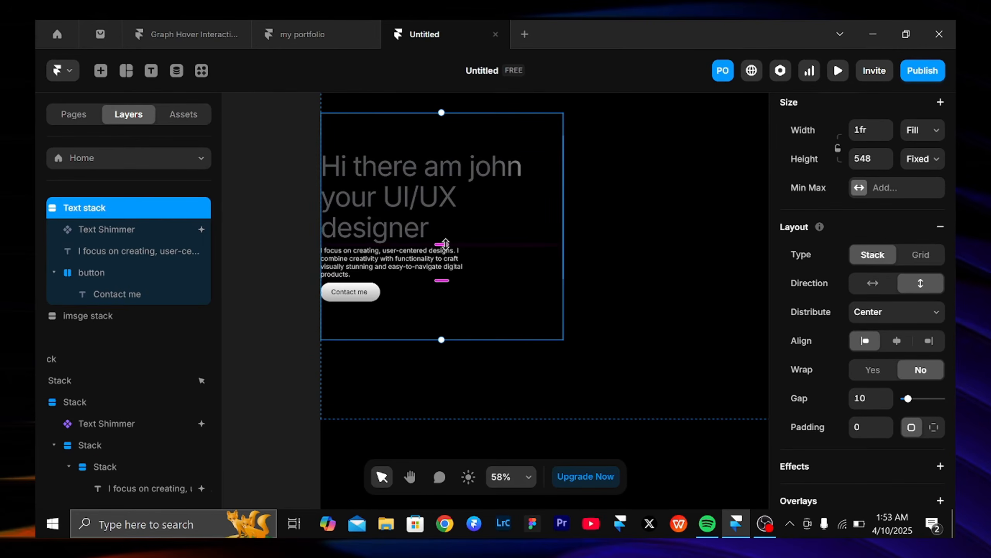
Increase the gap between the items of Text stack to 71
{"action": "left_click_drag", "start_coordinate": [446, 243], "coordinate": [449, 266]}
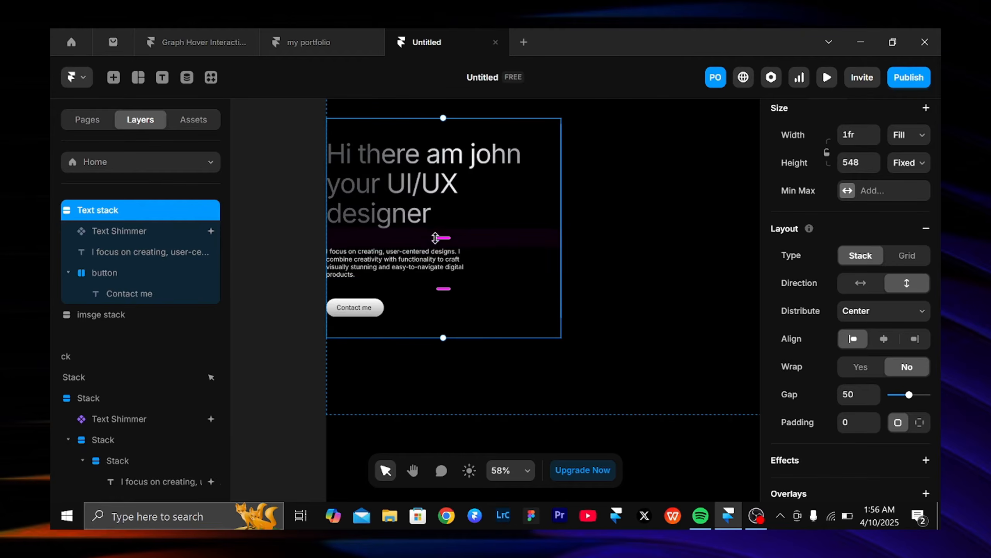
{"action": "mouse_move", "coordinate": [444, 240]}
{"action": "left_mouse_down"}
{"action": "mouse_move", "coordinate": [445, 254]}
{"action": "mouse_move", "coordinate": [445, 237]}
{"action": "left_mouse_up"}
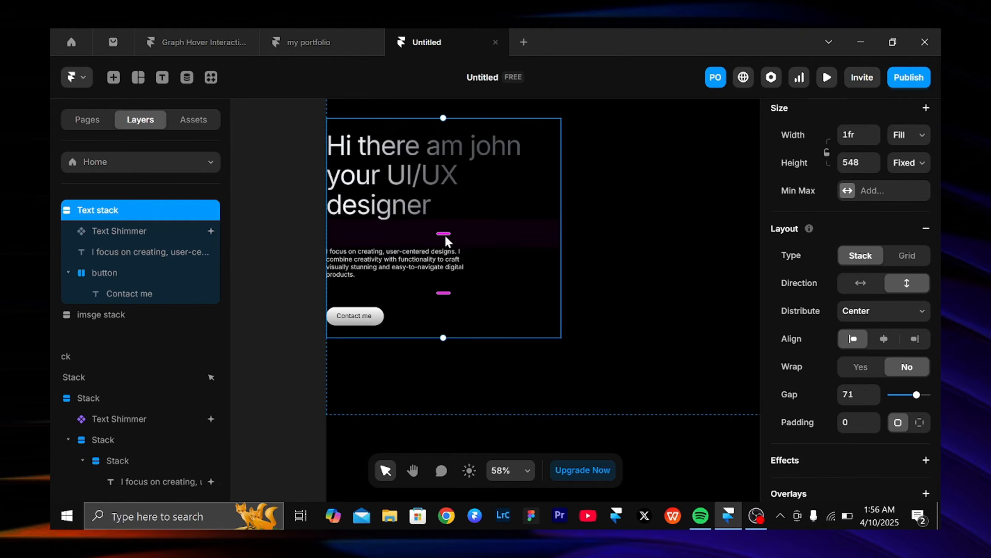
Group the hero heading and paragraph in their own stack inside Text stack and align its contents to the left
{"action": "left_click", "coordinate": [379, 260]}
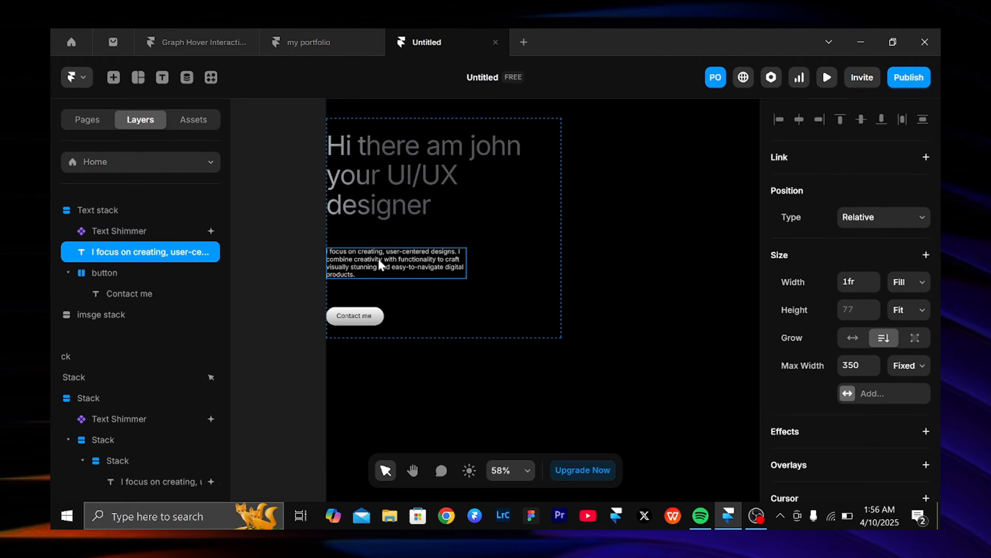
{"action": "left_click", "coordinate": [401, 164], "text": "shift"}
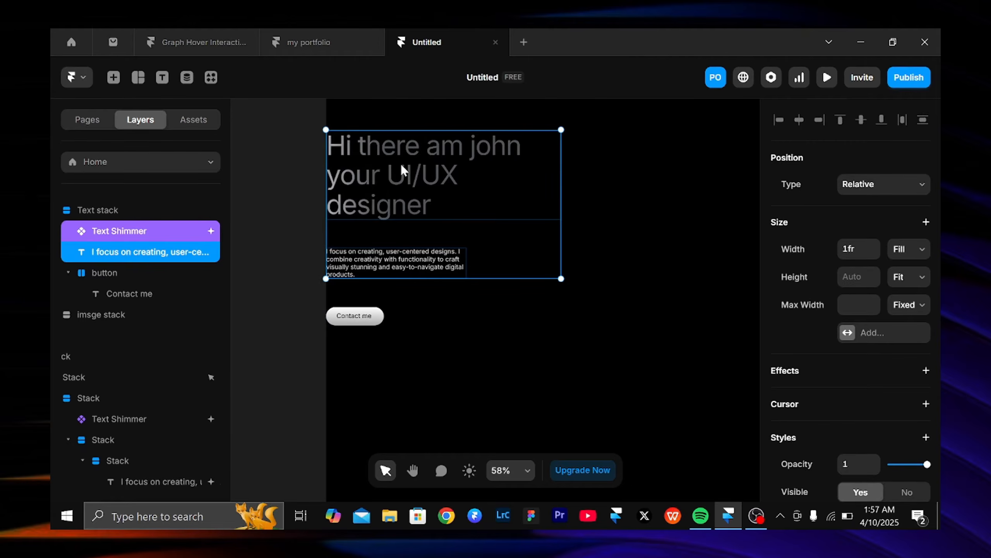
{"action": "key", "text": "ctrl+alt+Return"}
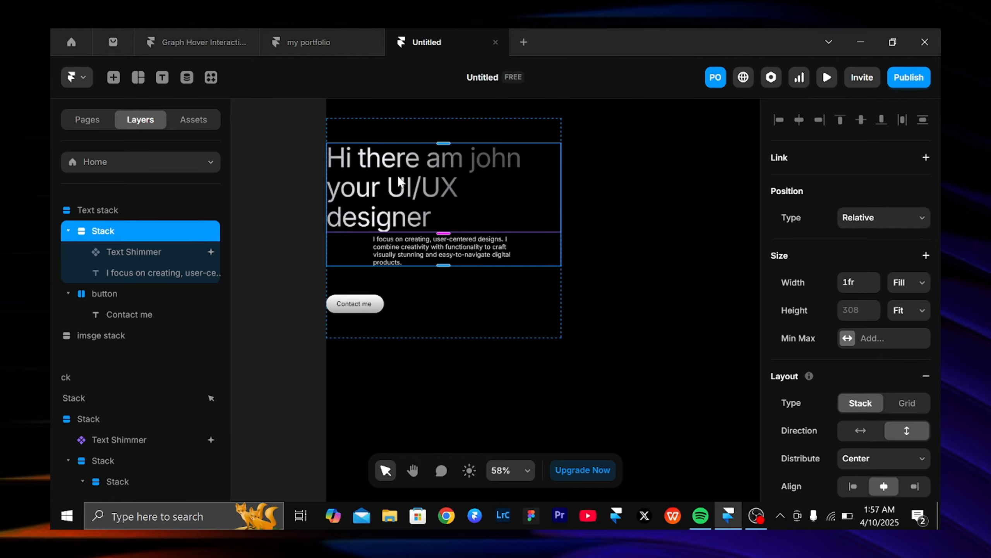
{"action": "scroll", "coordinate": [867, 264], "scroll_direction": "down", "scroll_amount": 5}
{"action": "left_click", "coordinate": [853, 286]}
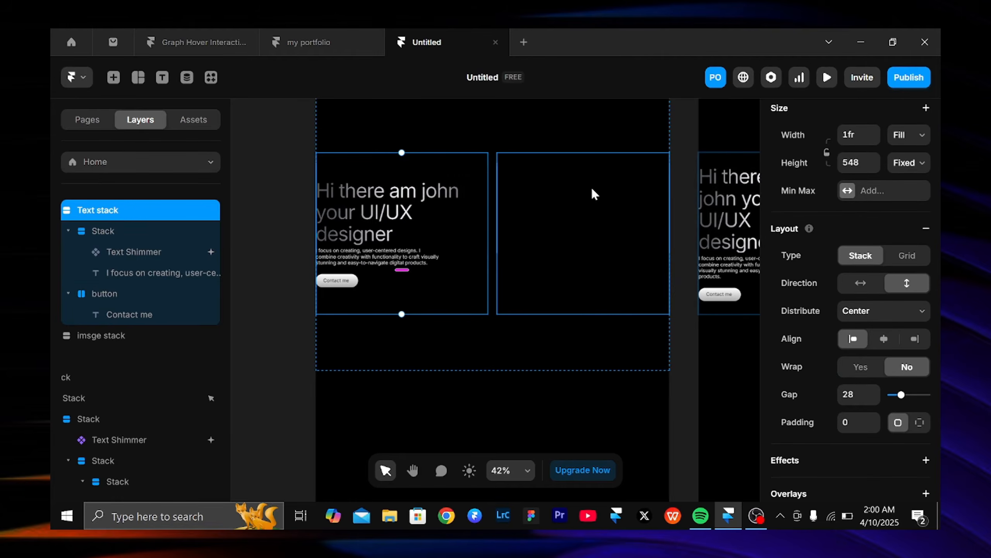
Draw a frame about 291 by 243 inside the imsge stack
{"action": "left_click", "coordinate": [623, 196]}
{"action": "key", "text": "f"}
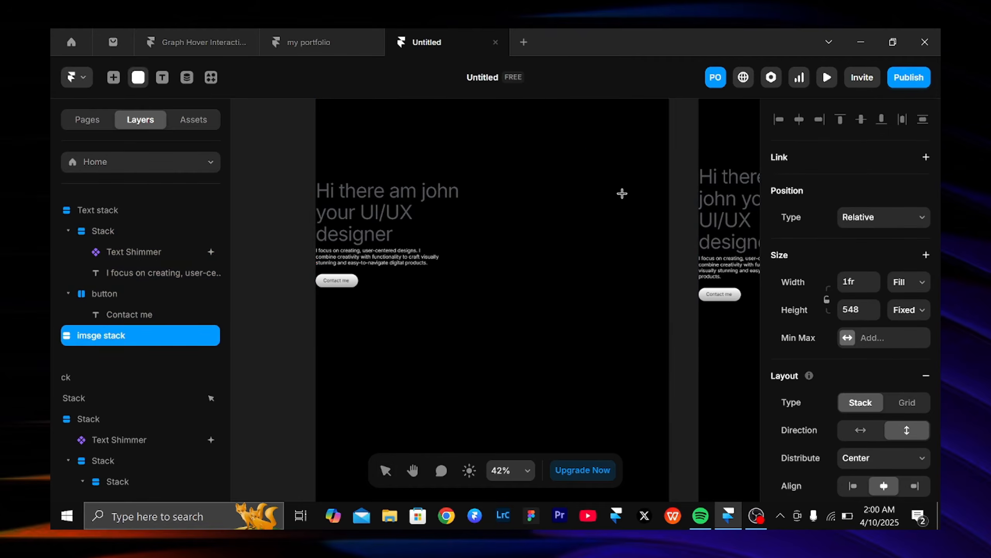
{"action": "mouse_move", "coordinate": [538, 192]}
{"action": "left_mouse_down"}
{"action": "mouse_move", "coordinate": [651, 309]}
{"action": "mouse_move", "coordinate": [623, 264]}
{"action": "left_mouse_up"}
Set both the width and height of the new frame to Fill so it covers the imsge stack
{"action": "left_click", "coordinate": [909, 282]}
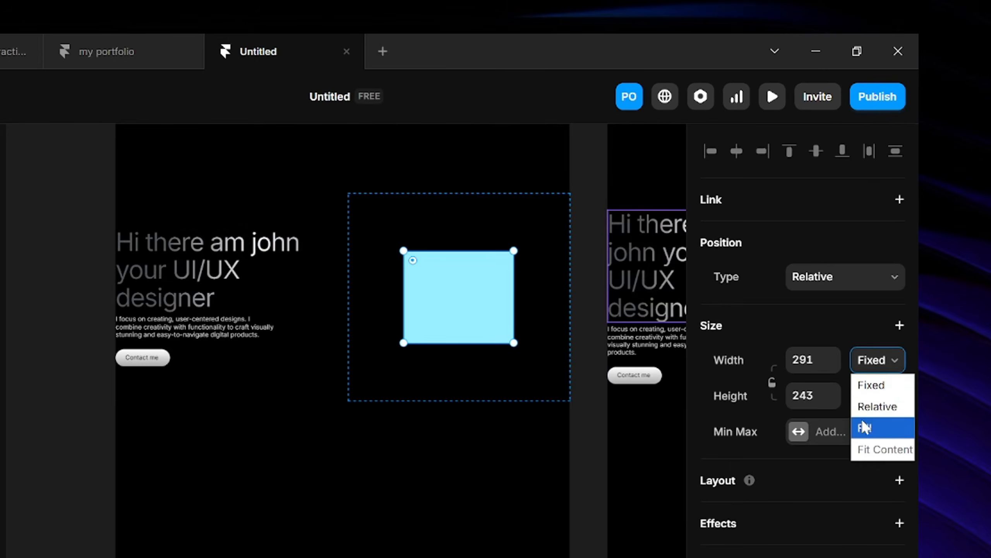
{"action": "left_click", "coordinate": [864, 427]}
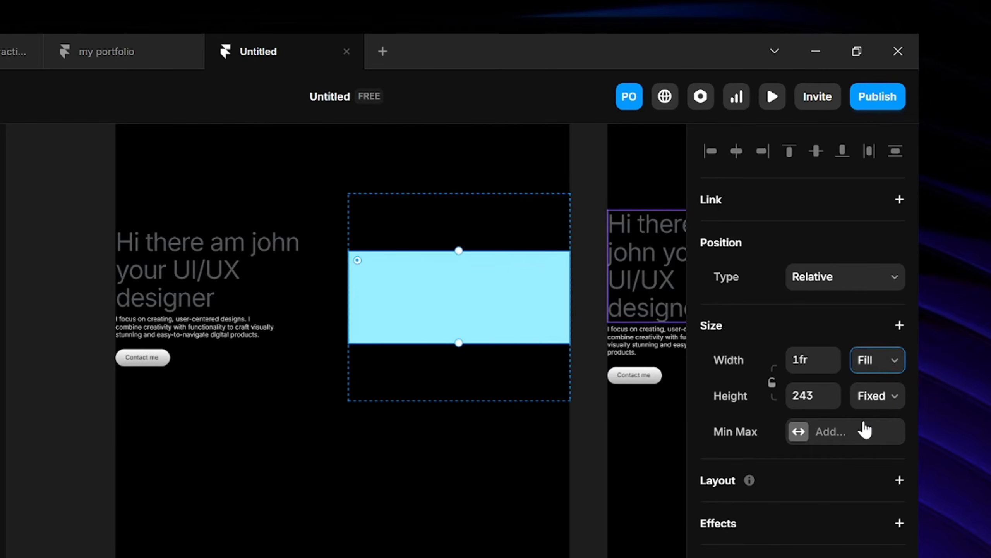
{"action": "left_click", "coordinate": [881, 396]}
{"action": "left_click", "coordinate": [867, 464]}
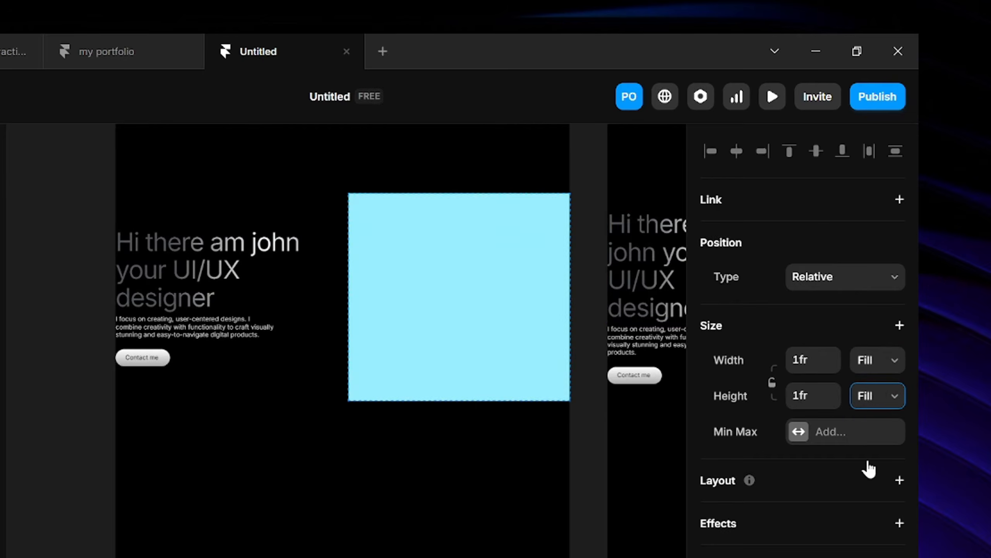
Add a stack layout to the new frame and change its fill type from solid colour to image
{"action": "left_click", "coordinate": [898, 480]}
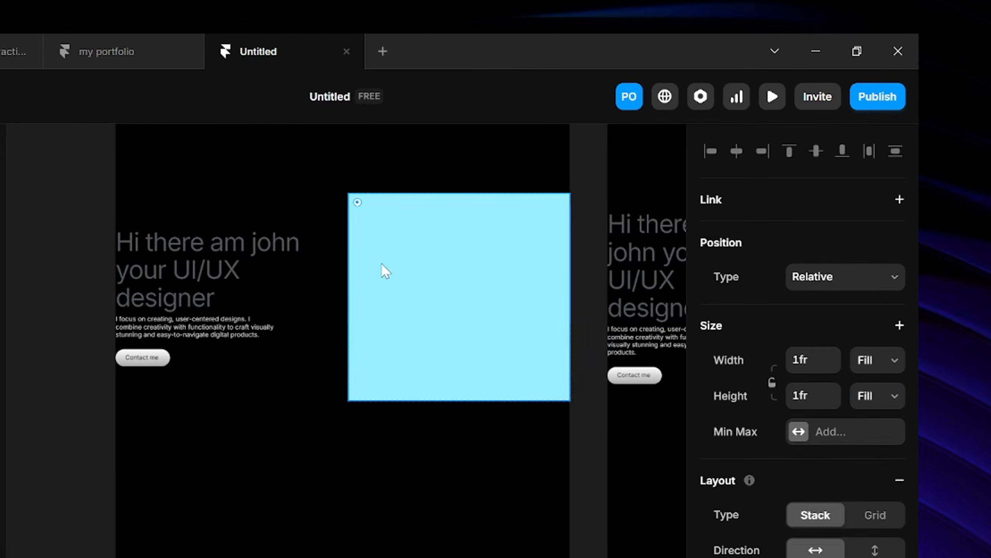
{"action": "scroll", "coordinate": [837, 531], "scroll_direction": "down", "scroll_amount": 8}
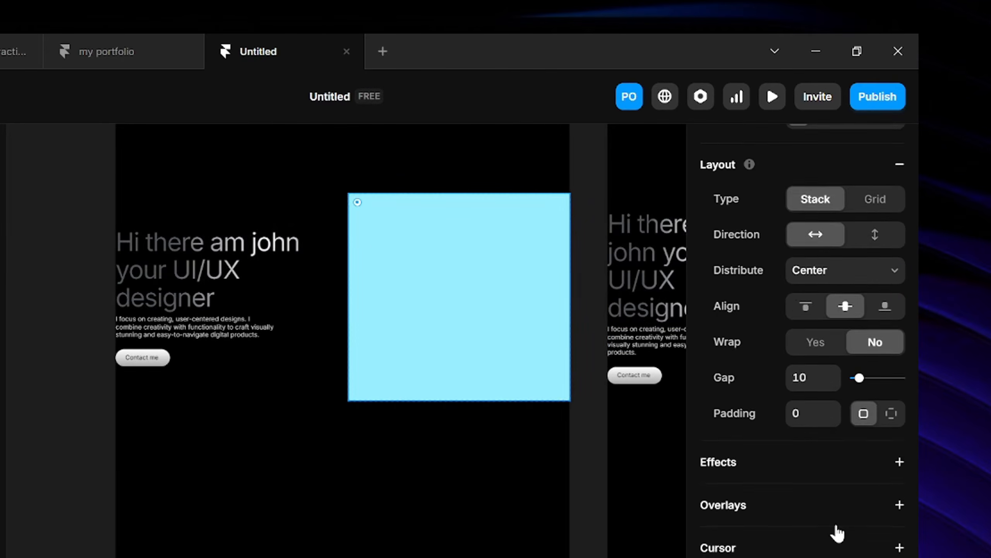
{"action": "scroll", "coordinate": [850, 414], "scroll_direction": "down", "scroll_amount": 5}
{"action": "scroll", "coordinate": [871, 399], "scroll_direction": "down", "scroll_amount": 6}
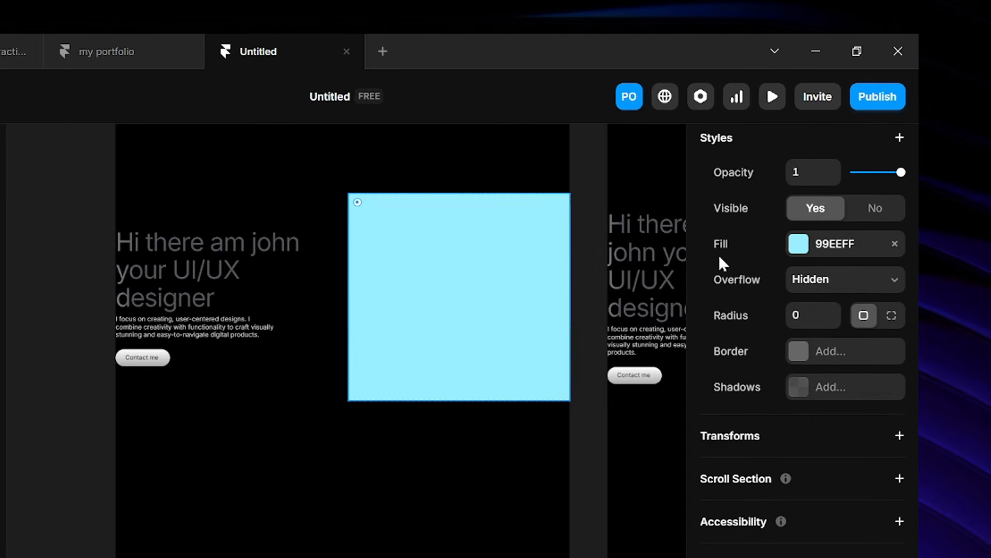
{"action": "left_click", "coordinate": [796, 254]}
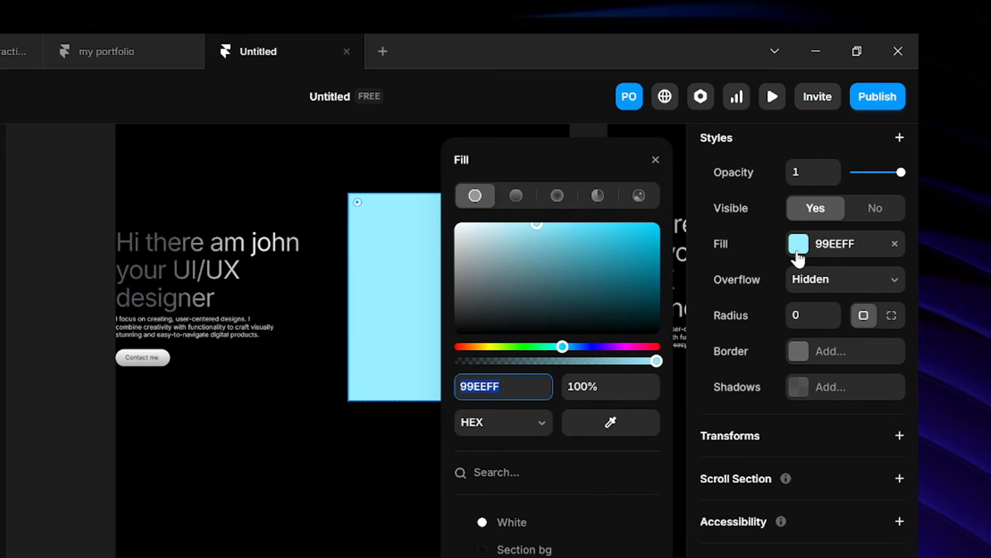
{"action": "left_click", "coordinate": [639, 195]}
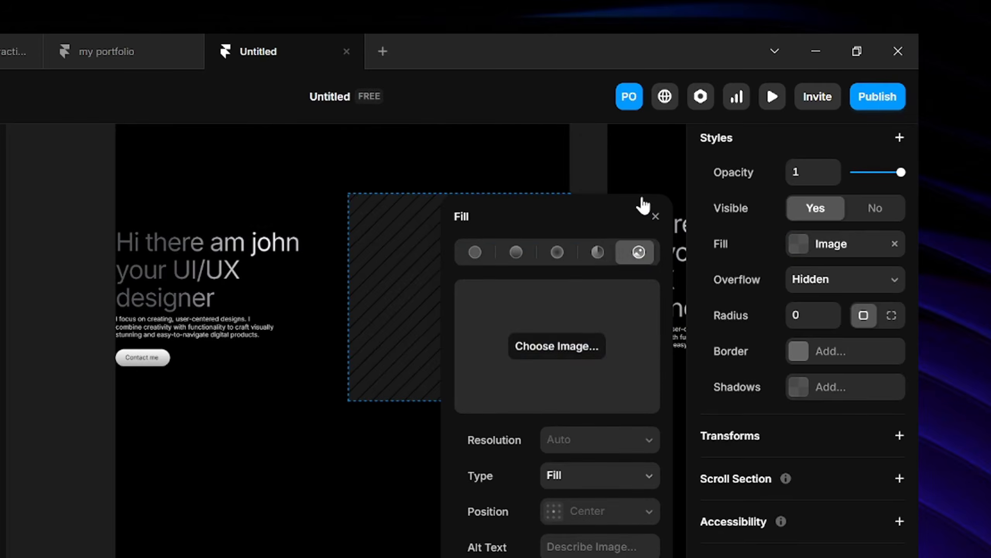
Upload Boy Character Pictures _ Freepik.jpg from the Downloads folder as the frame's fill image
{"action": "left_click", "coordinate": [546, 352]}
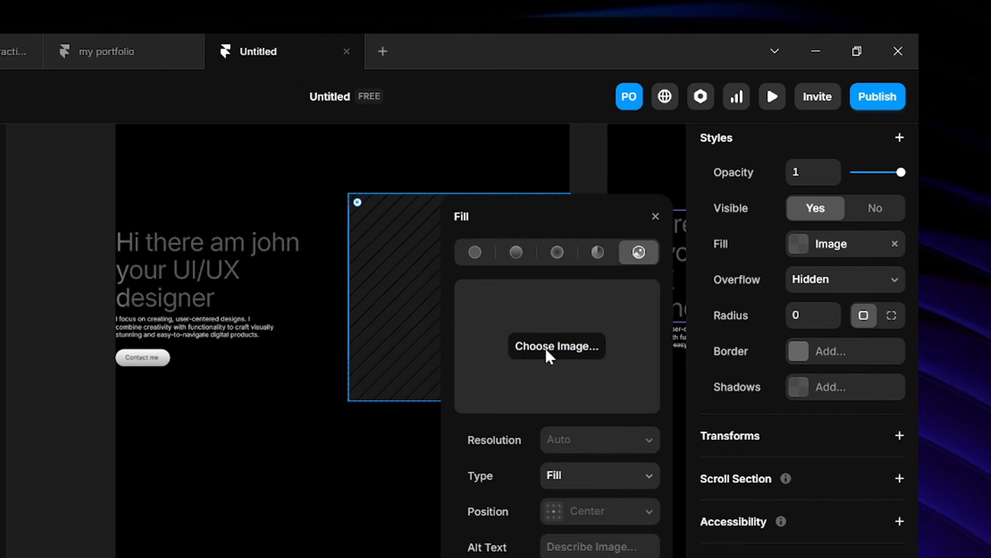
{"action": "scroll", "coordinate": [156, 283], "scroll_direction": "down", "scroll_amount": 3}
{"action": "scroll", "coordinate": [156, 282], "scroll_direction": "down", "scroll_amount": 5}
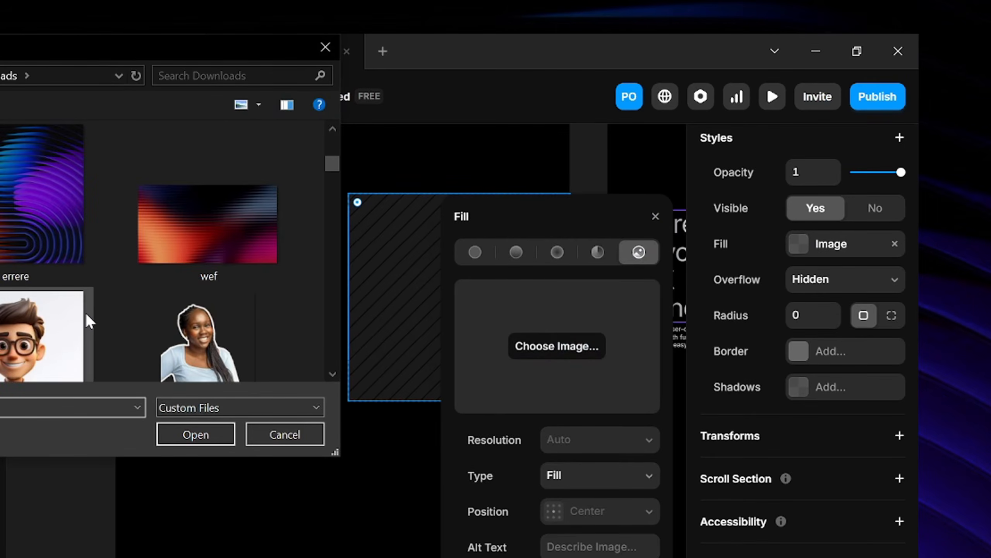
{"action": "left_click", "coordinate": [85, 313]}
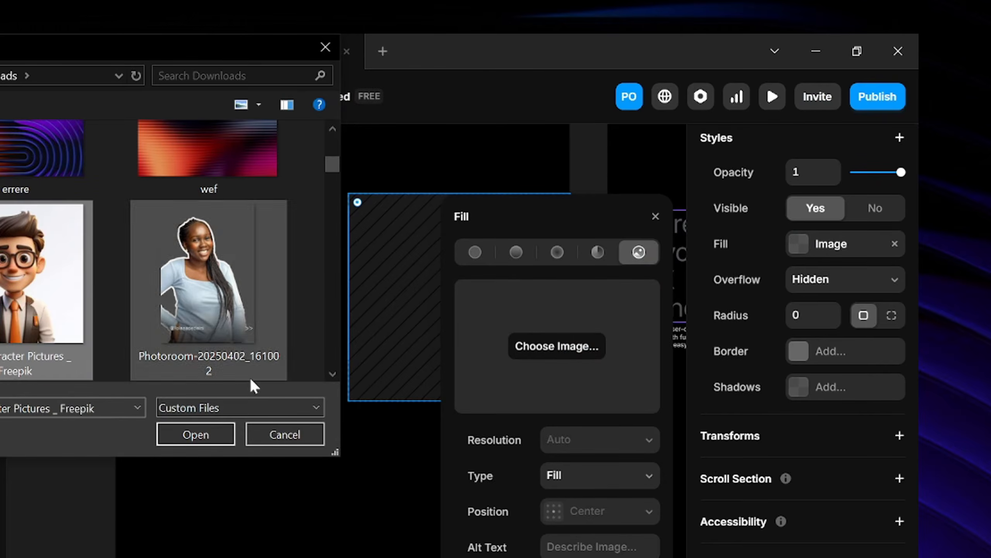
{"action": "left_click", "coordinate": [210, 434]}
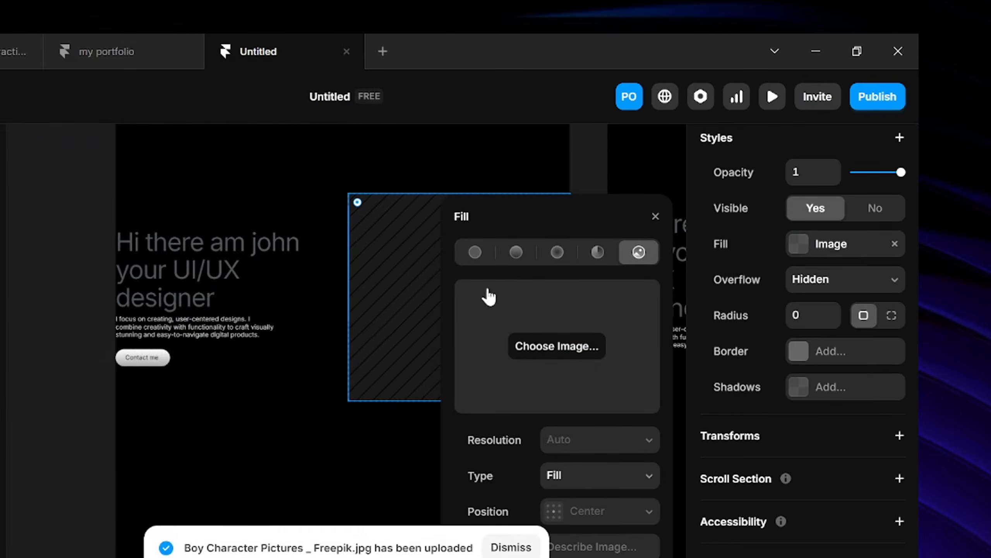
Close the fill settings of the hero image frame and round the frame's corners
{"action": "left_click", "coordinate": [656, 216]}
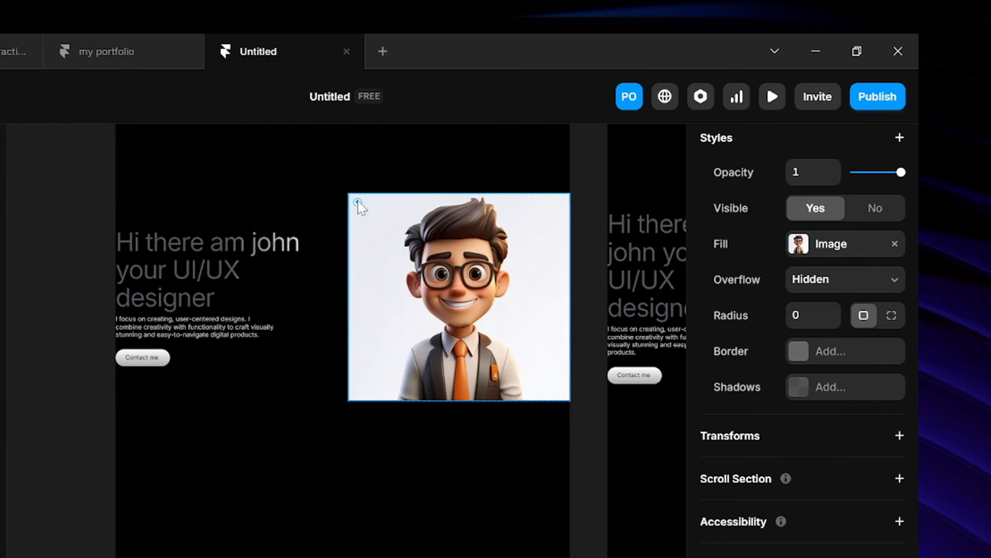
{"action": "left_click_drag", "start_coordinate": [357, 202], "coordinate": [403, 214]}
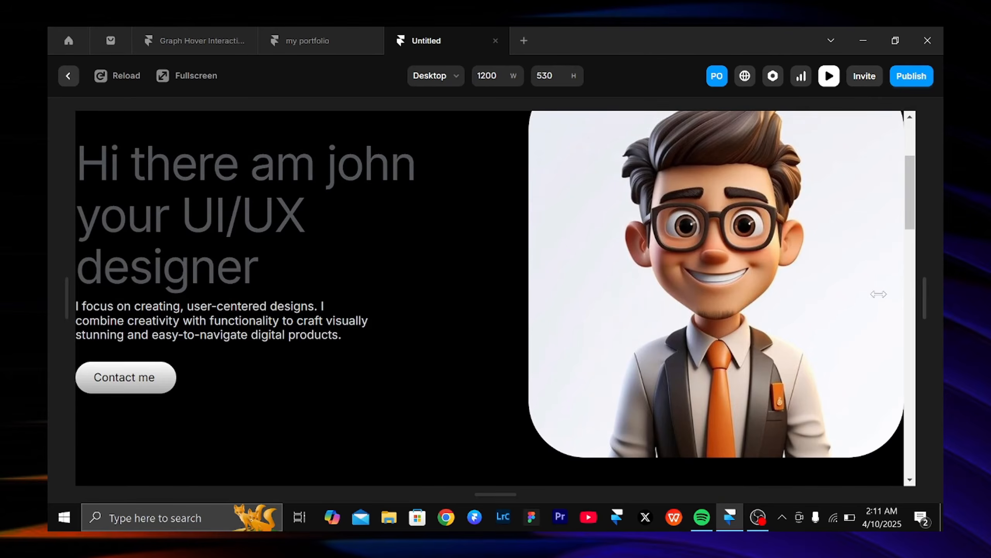
Narrow the page preview from desktop to phone widths and examine how the hero text and image adapt
{"action": "left_click_drag", "start_coordinate": [878, 294], "coordinate": [674, 296]}
{"action": "scroll", "coordinate": [639, 332], "scroll_direction": "down", "scroll_amount": 3}
{"action": "scroll", "coordinate": [639, 332], "scroll_direction": "up", "scroll_amount": 1}
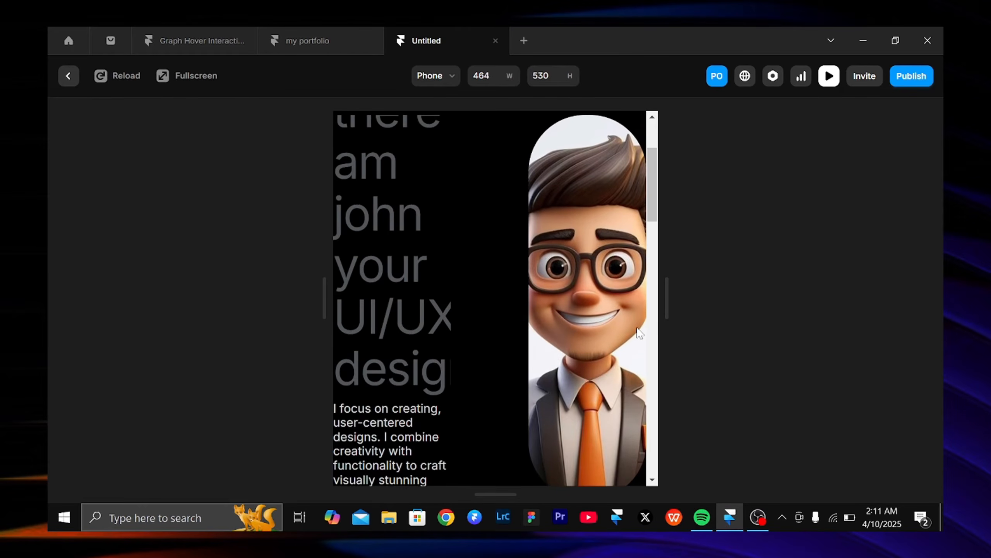
{"action": "scroll", "coordinate": [640, 332], "scroll_direction": "up", "scroll_amount": 2}
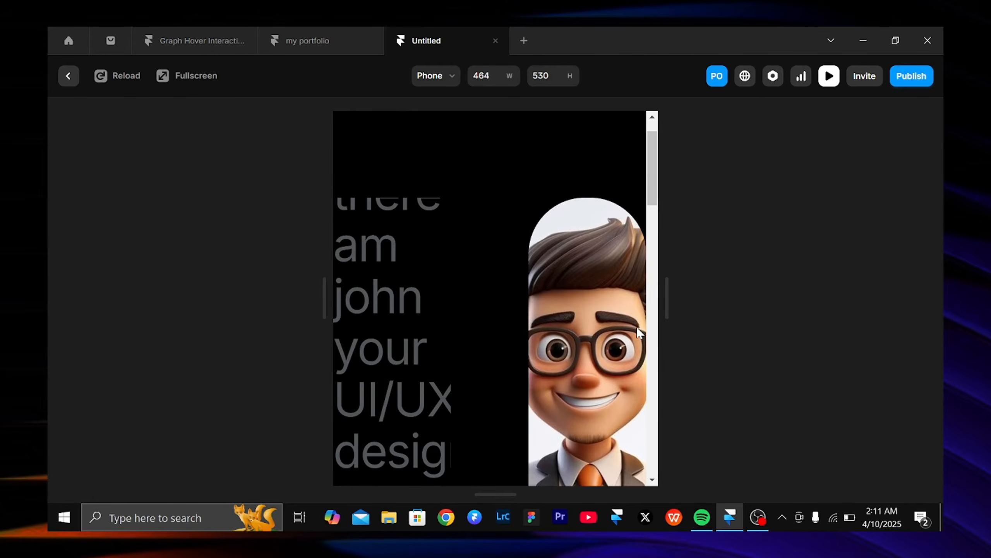
{"action": "scroll", "coordinate": [638, 333], "scroll_direction": "down", "scroll_amount": 2}
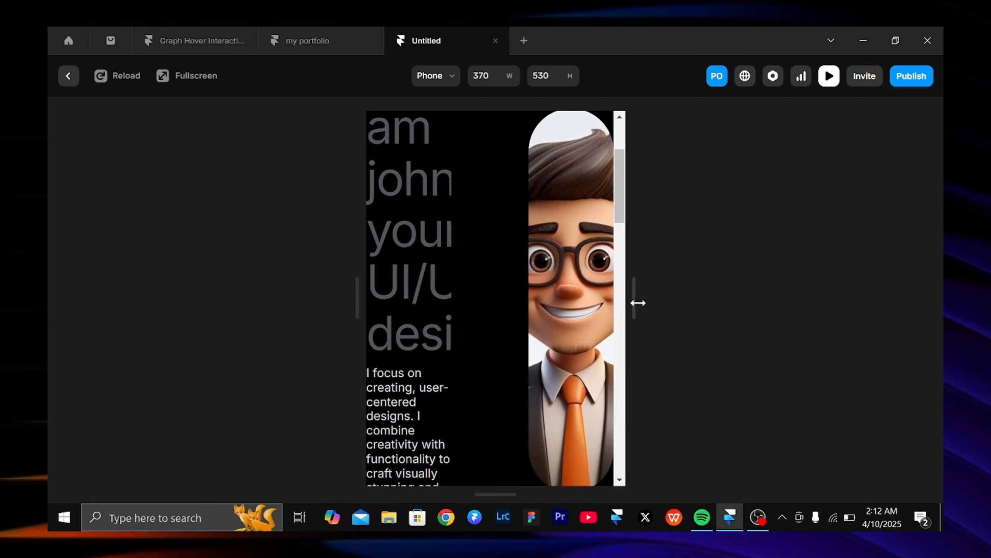
{"action": "left_click_drag", "start_coordinate": [634, 301], "coordinate": [534, 224]}
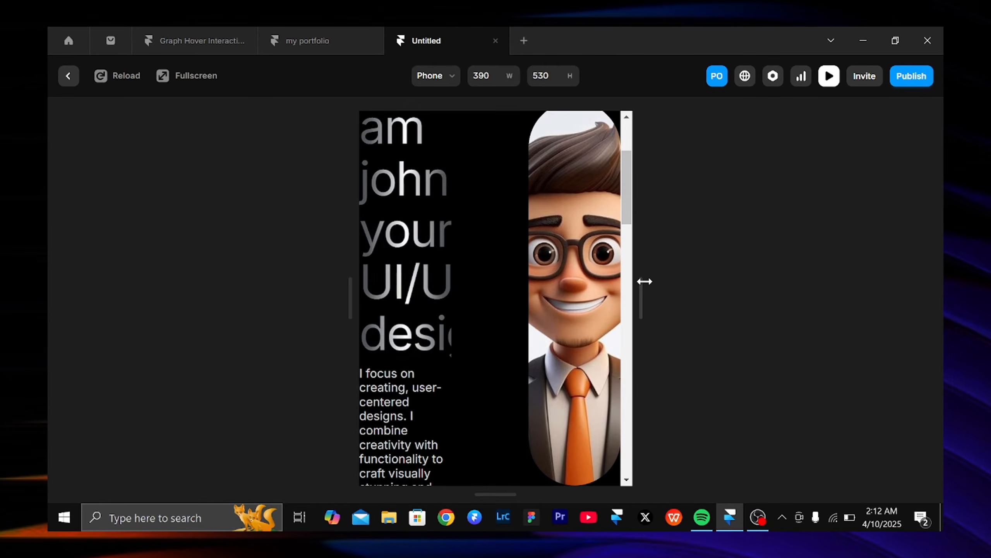
{"action": "left_click_drag", "start_coordinate": [643, 281], "coordinate": [593, 257]}
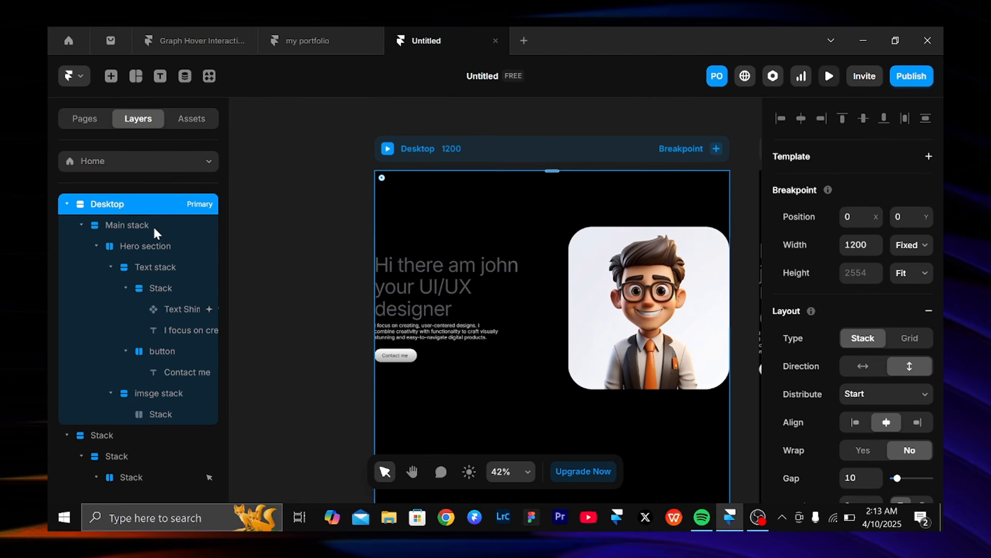
Set the Main stack's right and left padding to 40, and preview the desktop page at a narrower width
{"action": "left_click", "coordinate": [153, 226]}
{"action": "scroll", "coordinate": [832, 348], "scroll_direction": "down", "scroll_amount": 2}
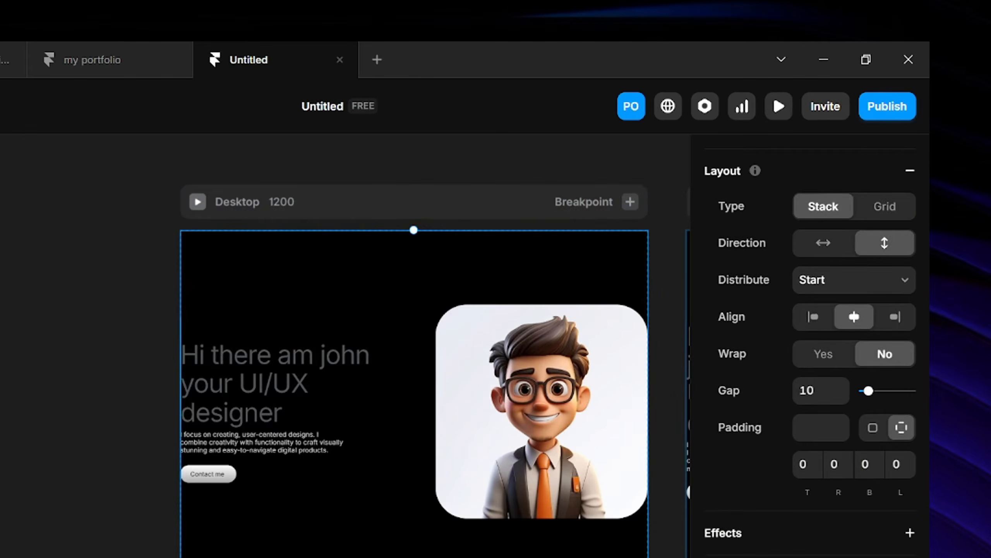
{"action": "type", "text": "4"}
{"action": "left_click", "coordinate": [898, 464]}
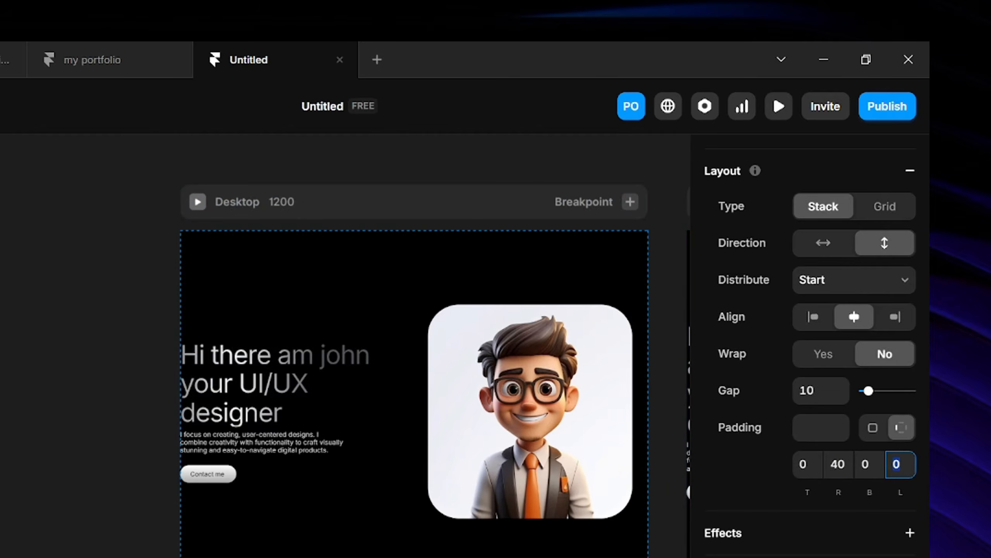
{"action": "type", "text": "4"}
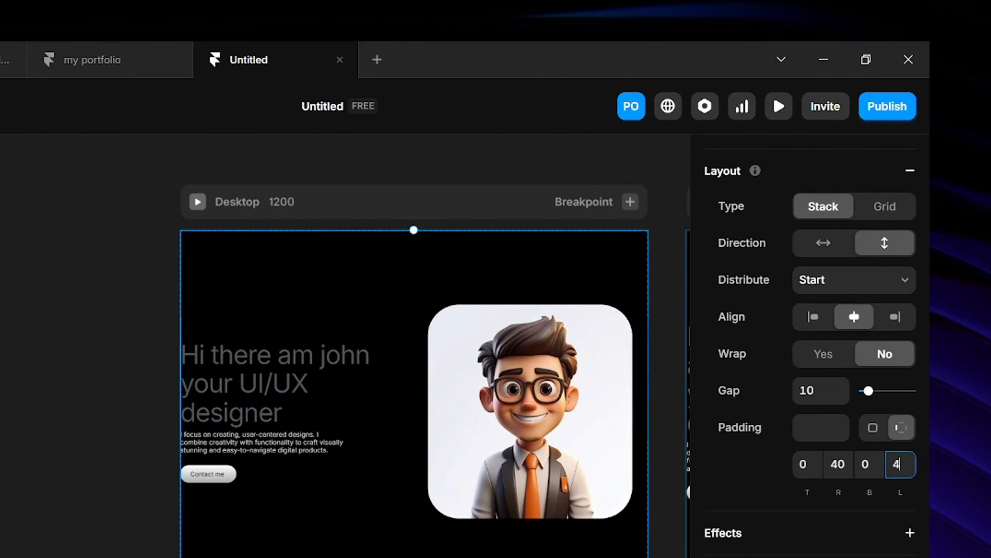
{"action": "key", "text": "Return"}
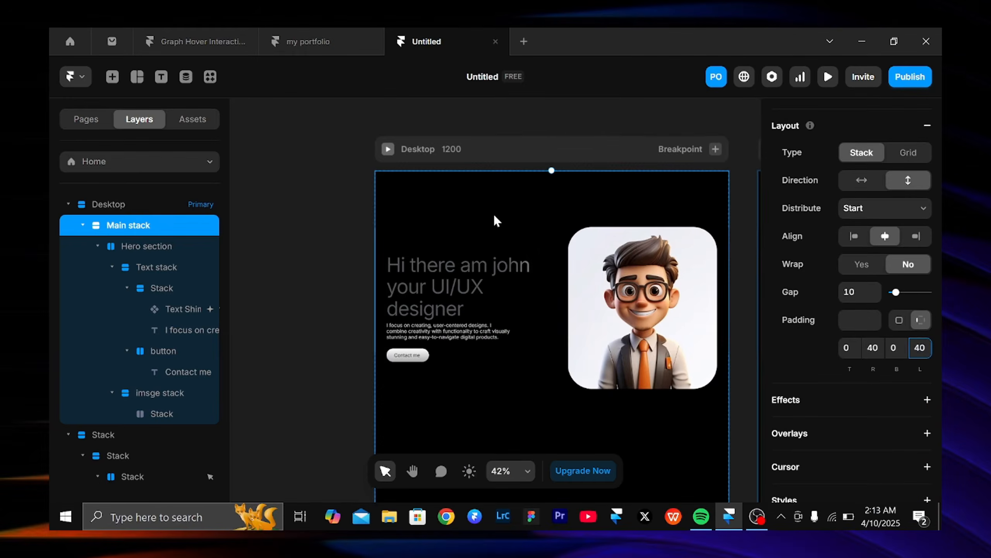
{"action": "left_click", "coordinate": [386, 152]}
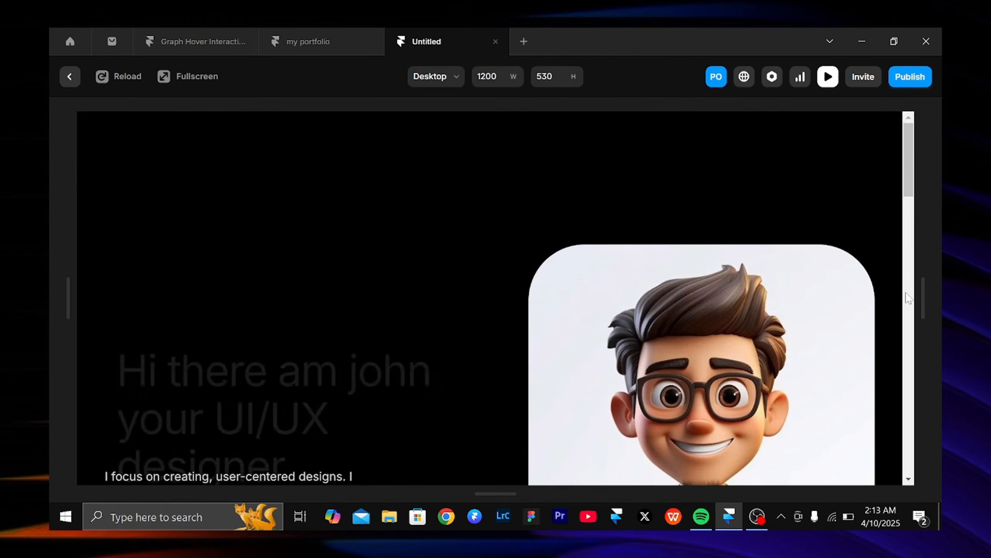
{"action": "left_click_drag", "start_coordinate": [919, 295], "coordinate": [637, 296]}
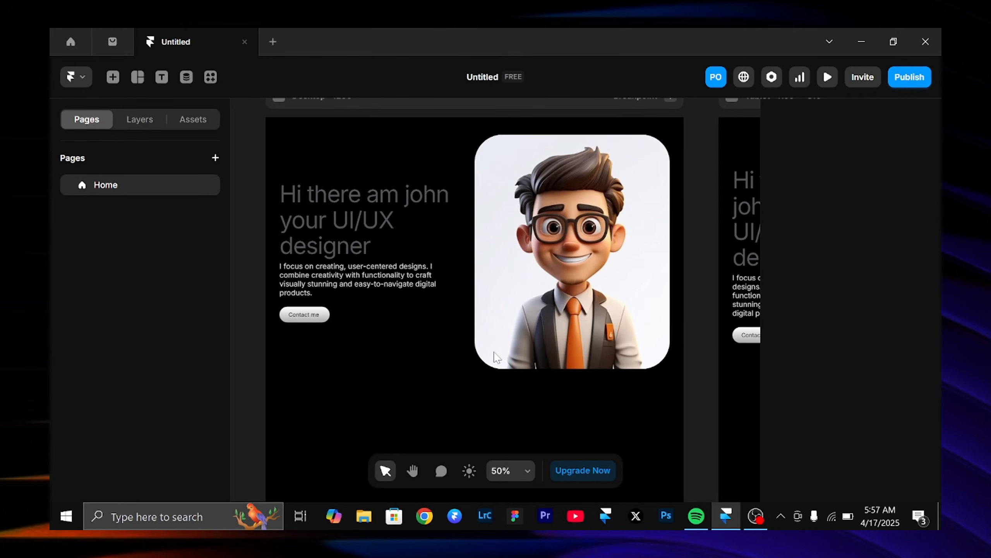
Change the hero section's stack direction to vertical in the Tablet breakpoint
{"action": "scroll", "coordinate": [495, 356], "scroll_direction": "right", "scroll_amount": 10}
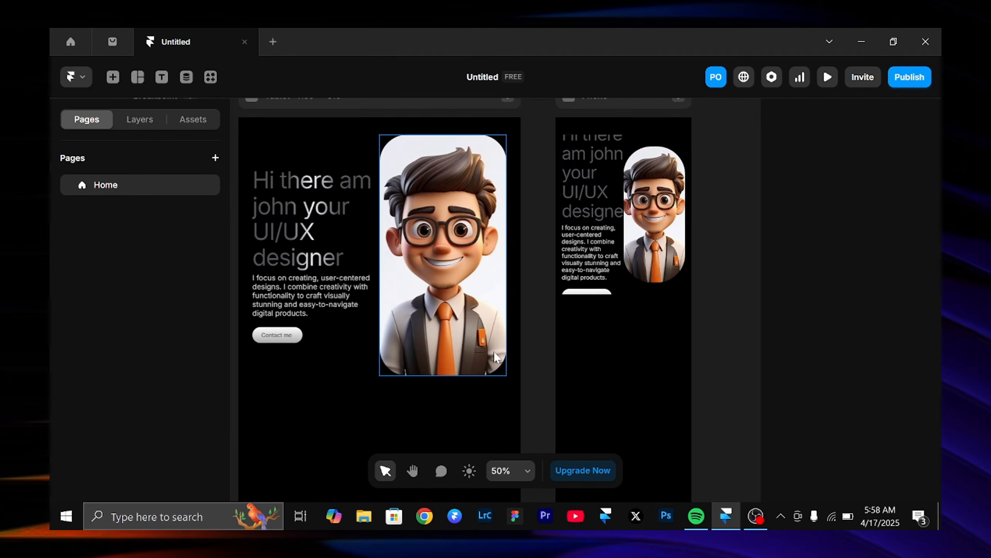
{"action": "scroll", "coordinate": [494, 351], "scroll_direction": "left", "scroll_amount": 1}
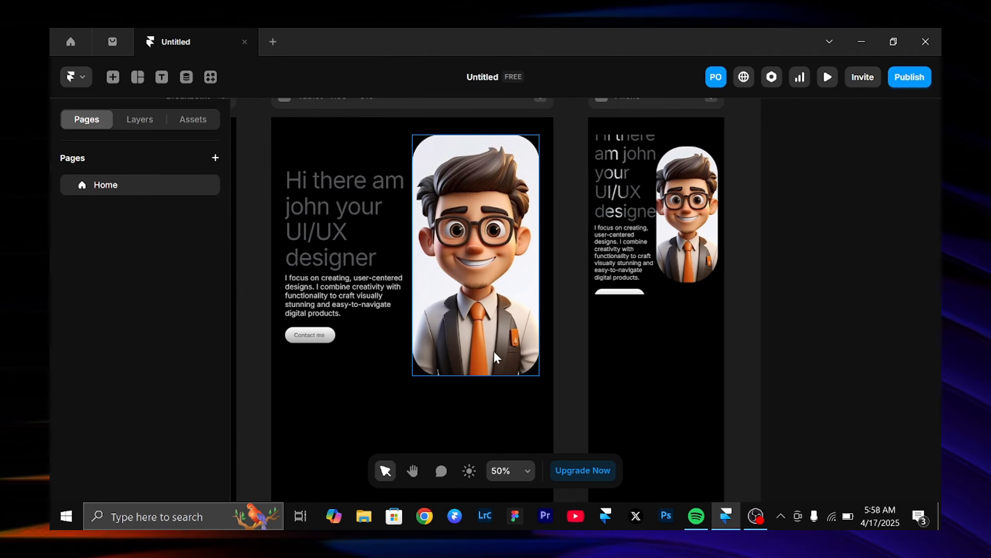
{"action": "scroll", "coordinate": [494, 352], "scroll_direction": "left", "scroll_amount": 12}
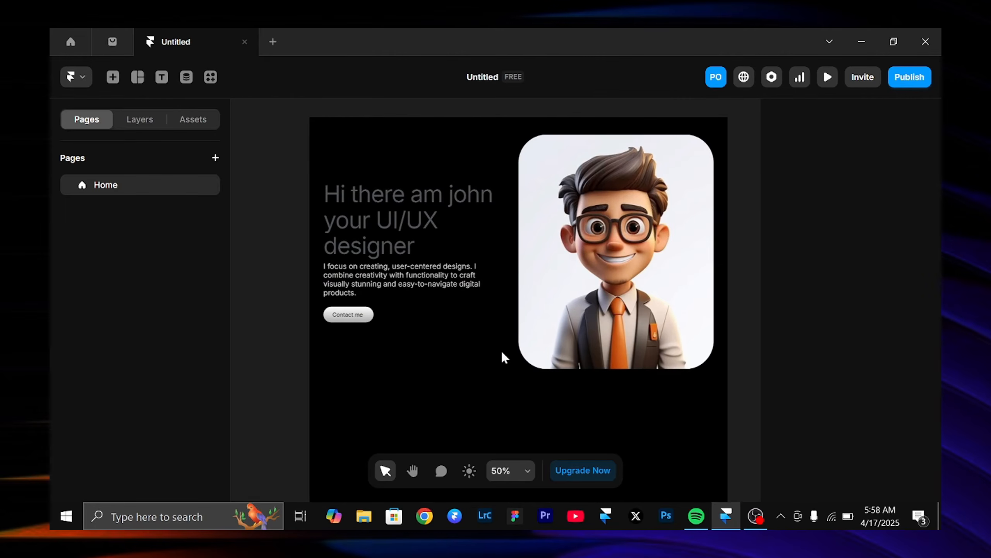
{"action": "scroll", "coordinate": [502, 352], "scroll_direction": "right", "scroll_amount": 12}
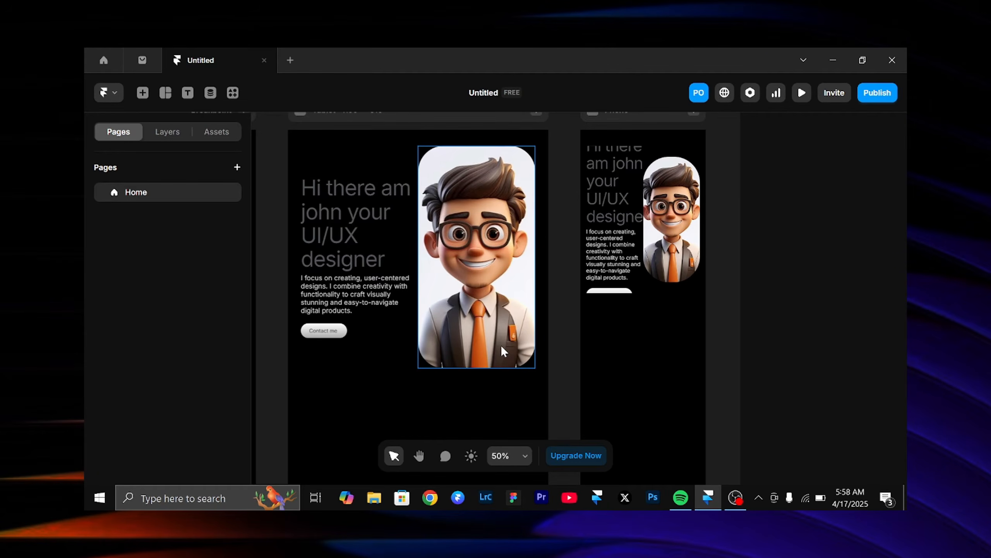
{"action": "left_click", "coordinate": [404, 350]}
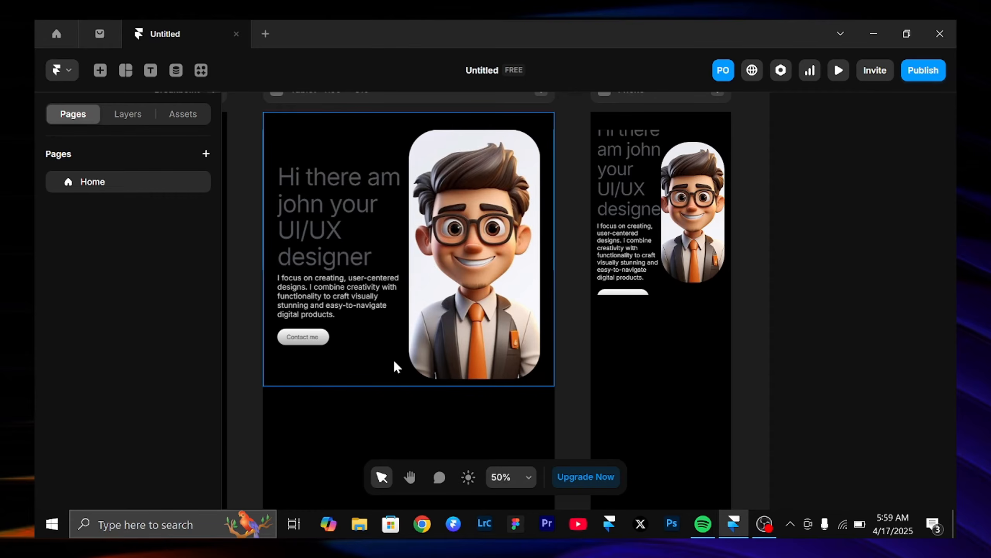
{"action": "left_click", "coordinate": [394, 363]}
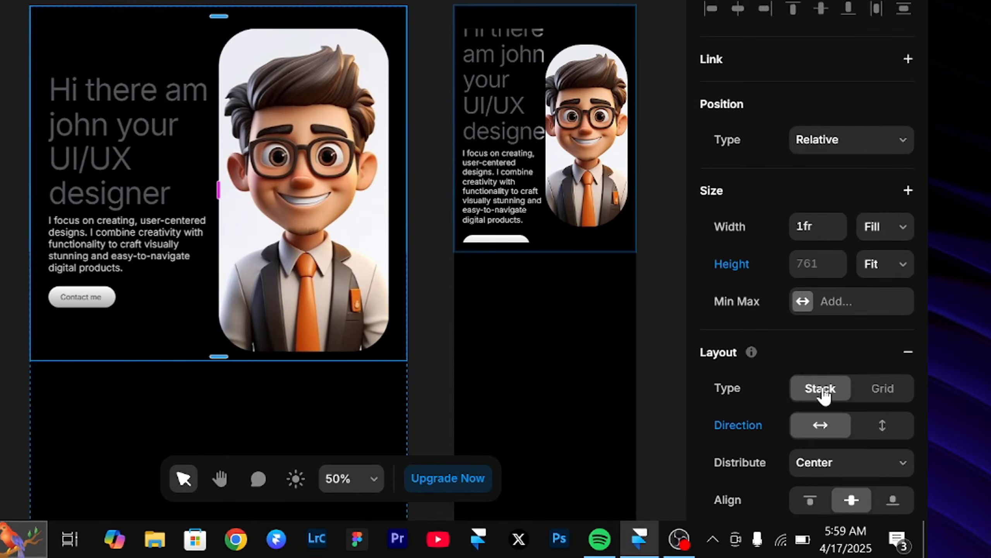
{"action": "scroll", "coordinate": [824, 395], "scroll_direction": "down", "scroll_amount": 4}
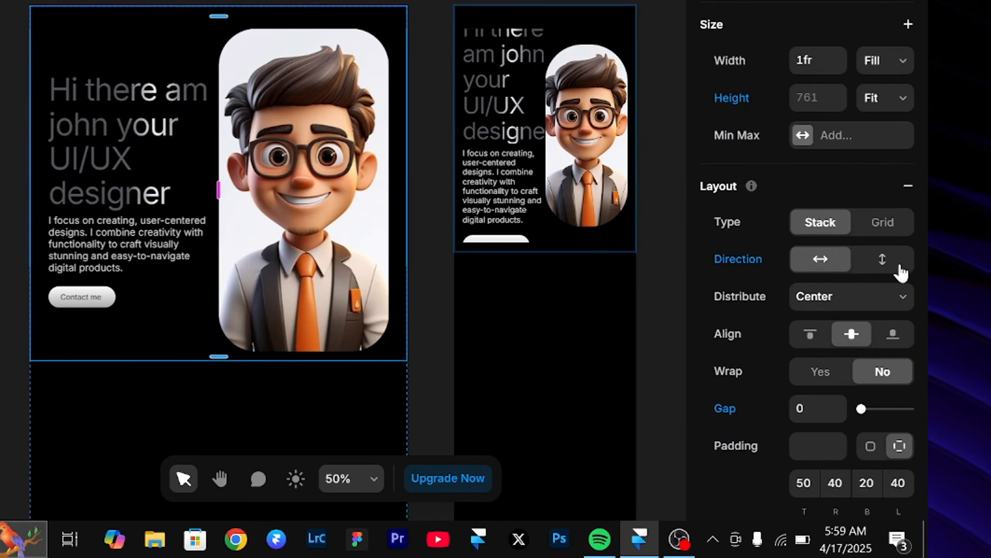
{"action": "left_click", "coordinate": [898, 268]}
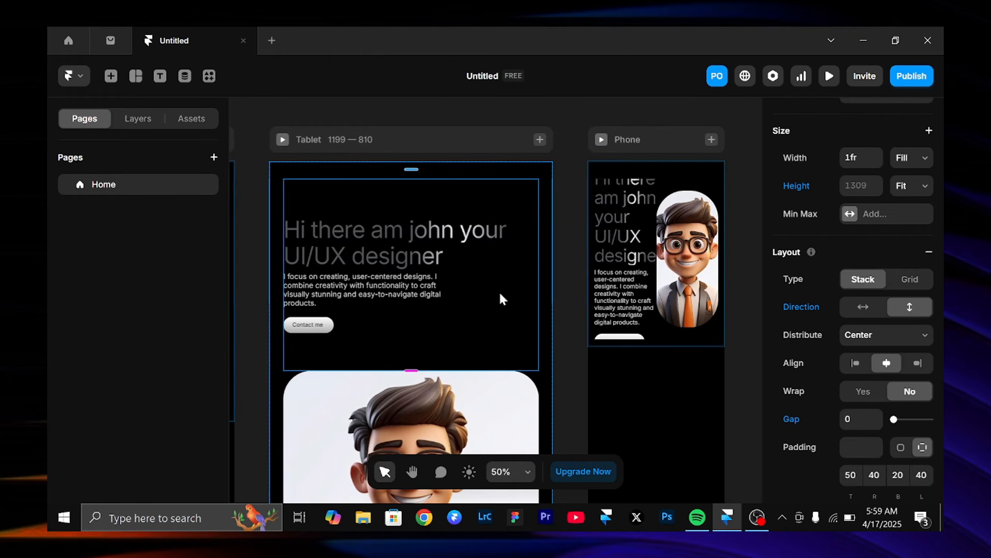
Change the hero section's stack direction to vertical in the Phone breakpoint
{"action": "scroll", "coordinate": [500, 294], "scroll_direction": "down", "scroll_amount": 1}
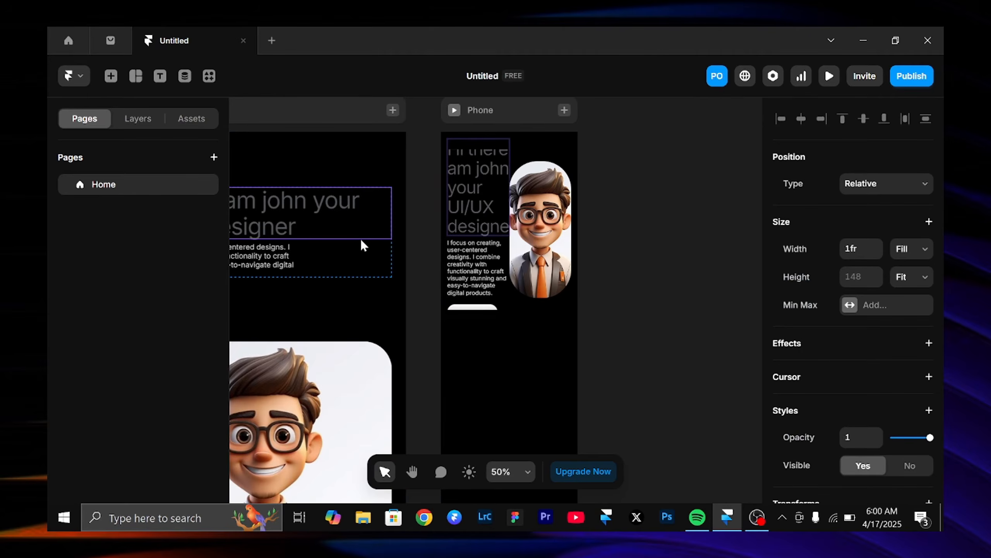
{"action": "left_click", "coordinate": [527, 307]}
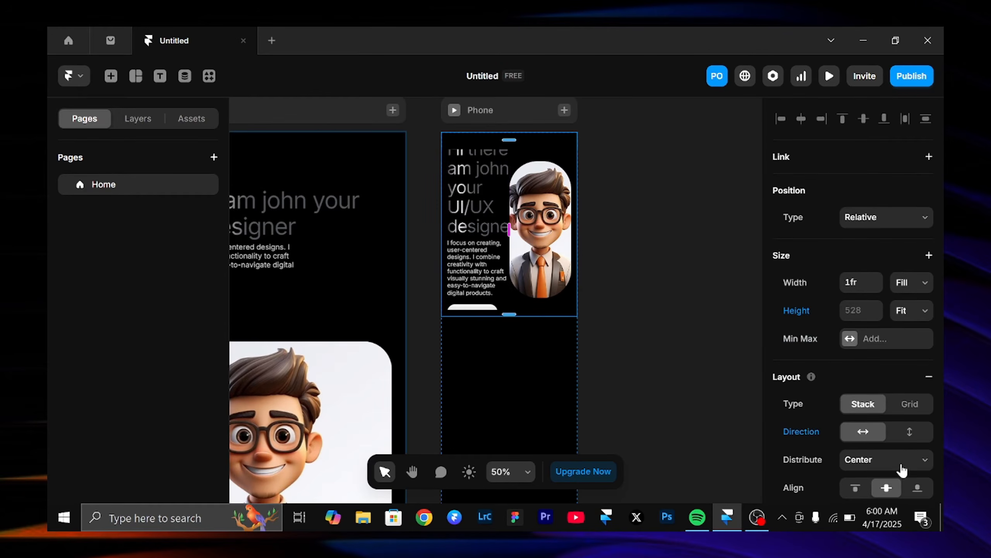
{"action": "scroll", "coordinate": [902, 470], "scroll_direction": "down", "scroll_amount": 5}
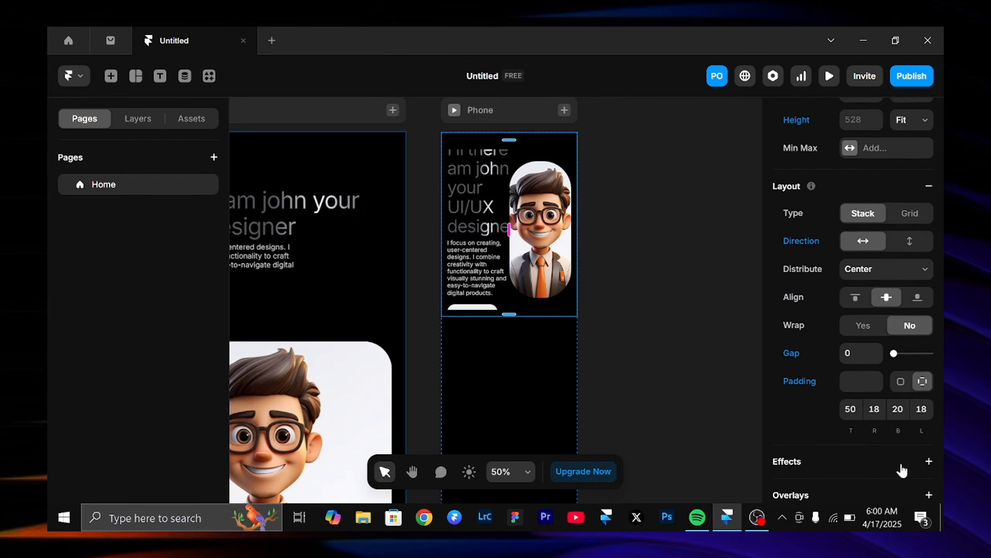
{"action": "left_click", "coordinate": [913, 242]}
{"action": "scroll", "coordinate": [578, 276], "scroll_direction": "down", "scroll_amount": 3}
{"action": "scroll", "coordinate": [578, 276], "scroll_direction": "up", "scroll_amount": 2}
{"action": "scroll", "coordinate": [578, 276], "scroll_direction": "up", "scroll_amount": 1}
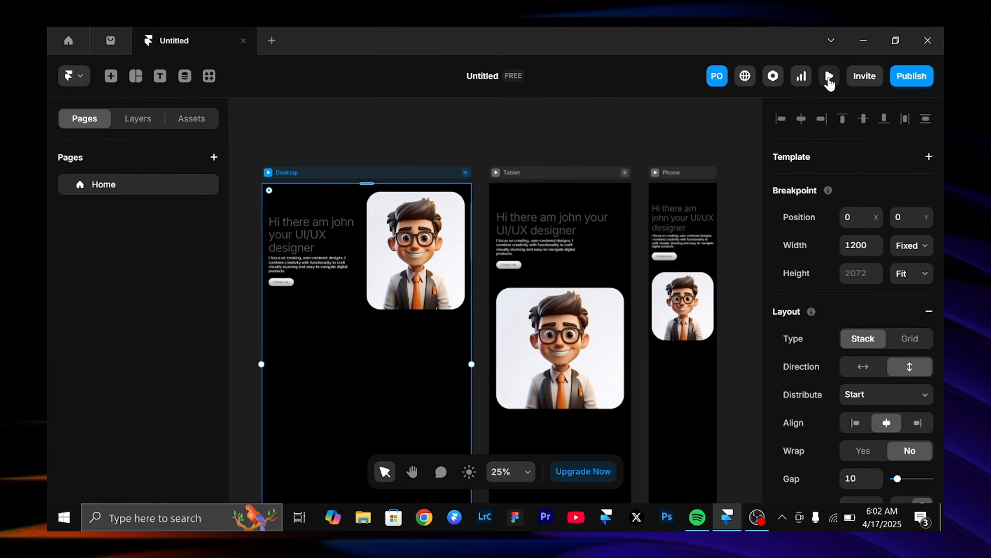
Preview the page, narrow it to the 320 px phone width to check the responsive hero, and close the preview
{"action": "left_click", "coordinate": [828, 77]}
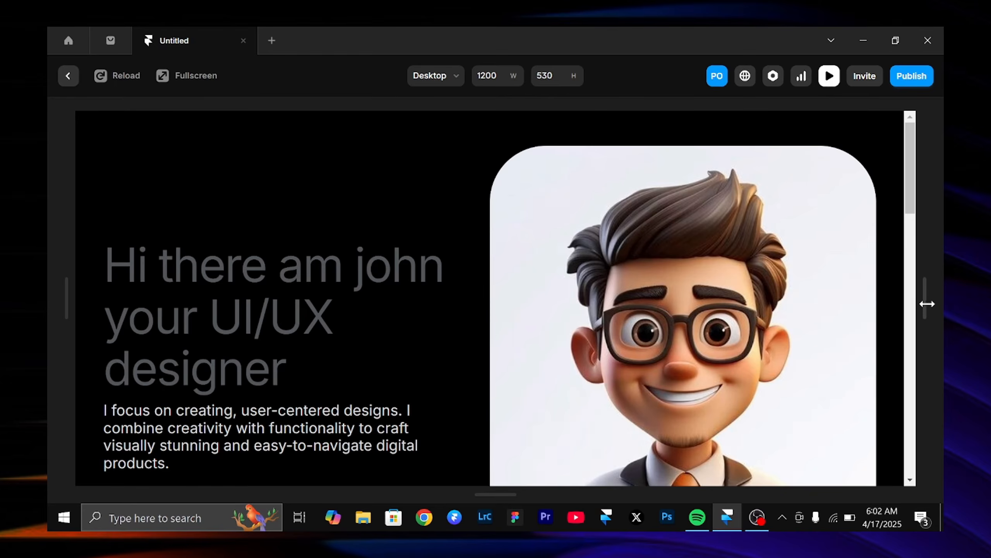
{"action": "left_click_drag", "start_coordinate": [927, 304], "coordinate": [593, 337]}
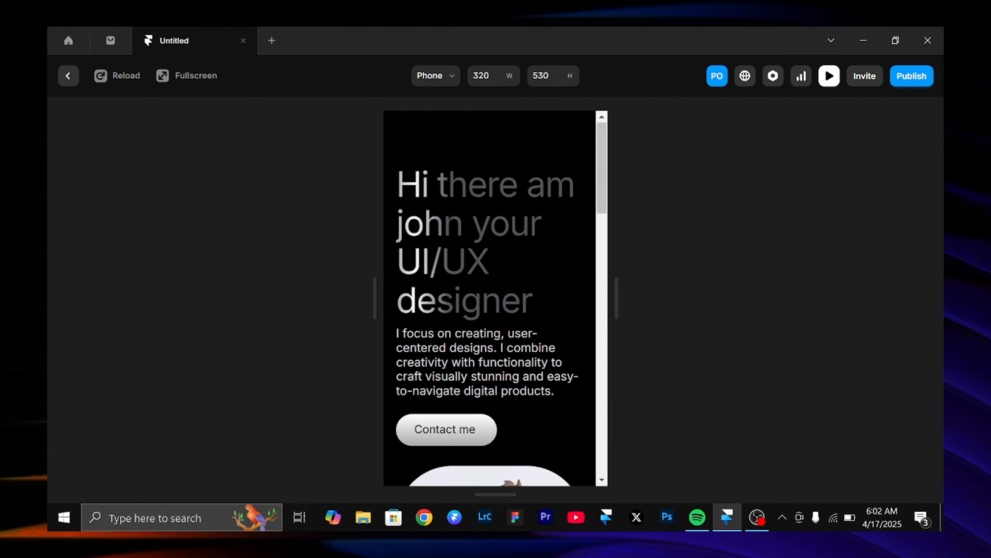
{"action": "left_click", "coordinate": [828, 76]}
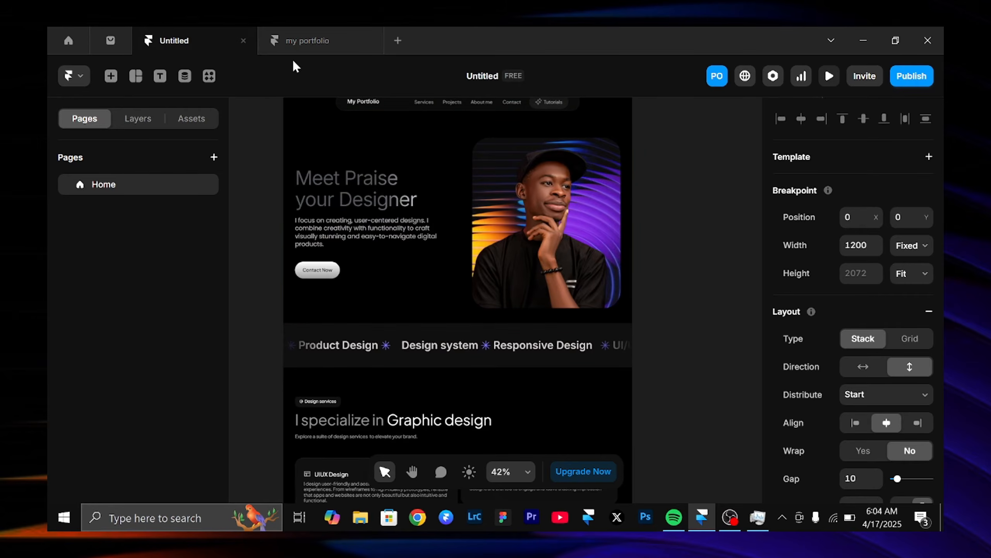
Check the scrolling skills band in the my portfolio project, then draw a similar frame of about 1188 × 106 below the Untitled desktop hero
{"action": "left_click", "coordinate": [279, 39]}
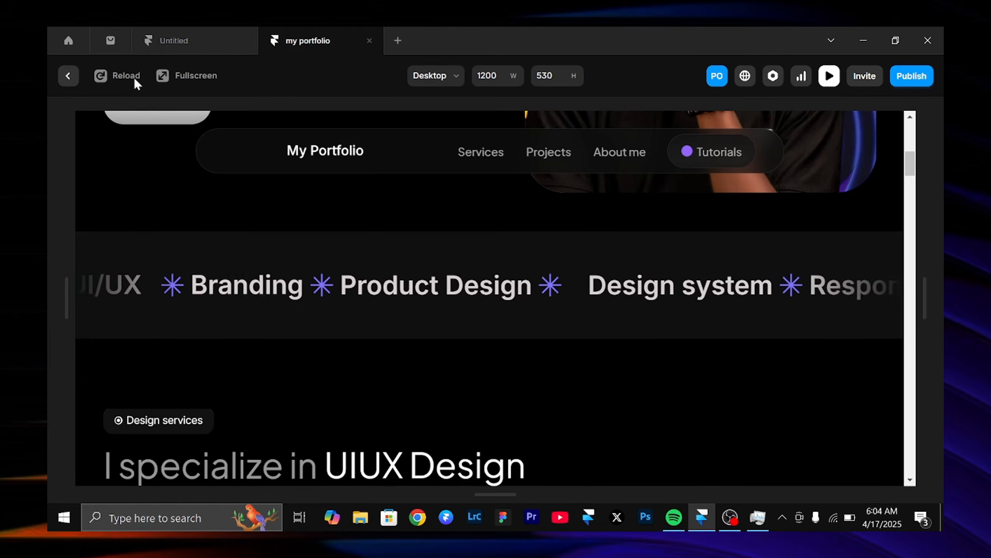
{"action": "left_click", "coordinate": [172, 40]}
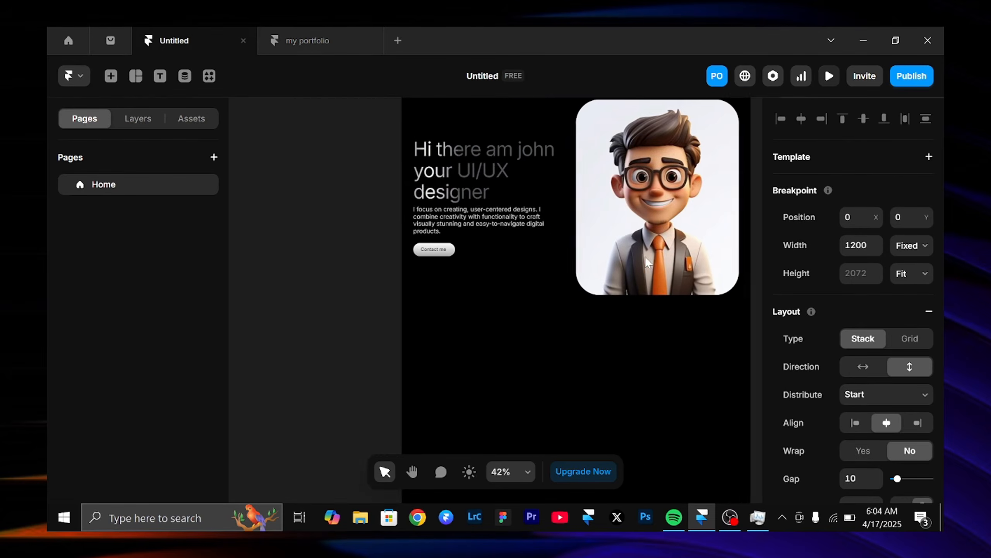
{"action": "key", "text": "f"}
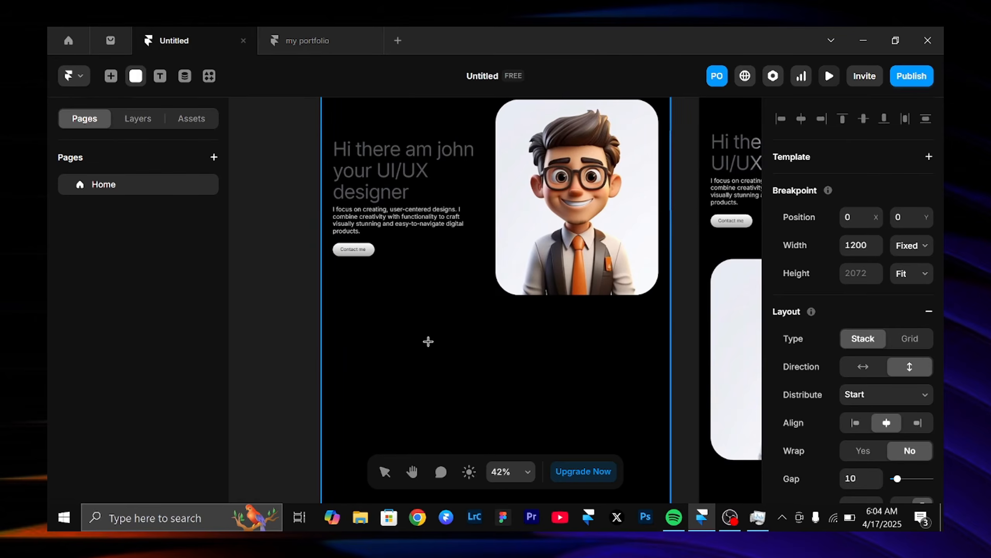
{"action": "left_click_drag", "start_coordinate": [323, 326], "coordinate": [664, 355]}
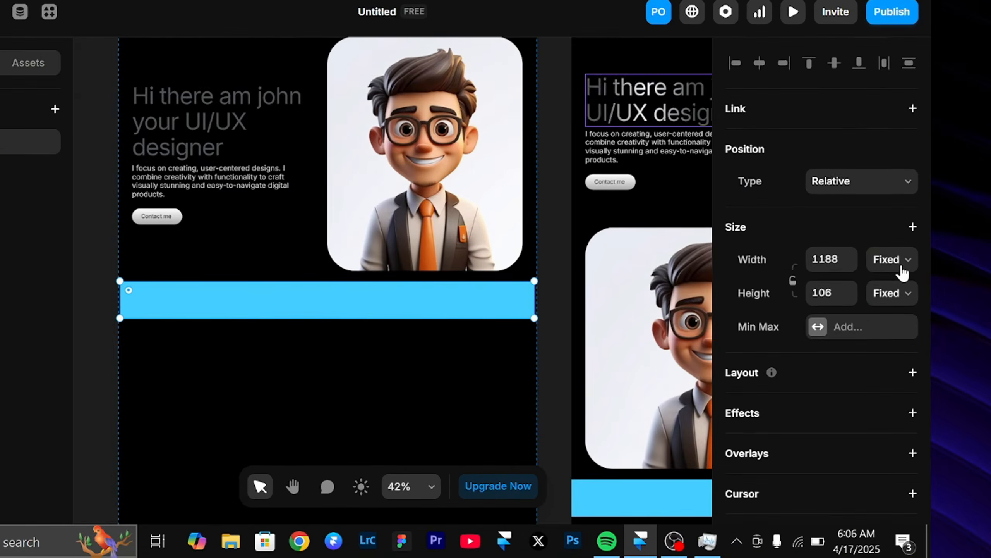
Set the new band's width to Fill and change its fill to a very dark grey
{"action": "left_click", "coordinate": [885, 282]}
{"action": "left_click", "coordinate": [872, 331]}
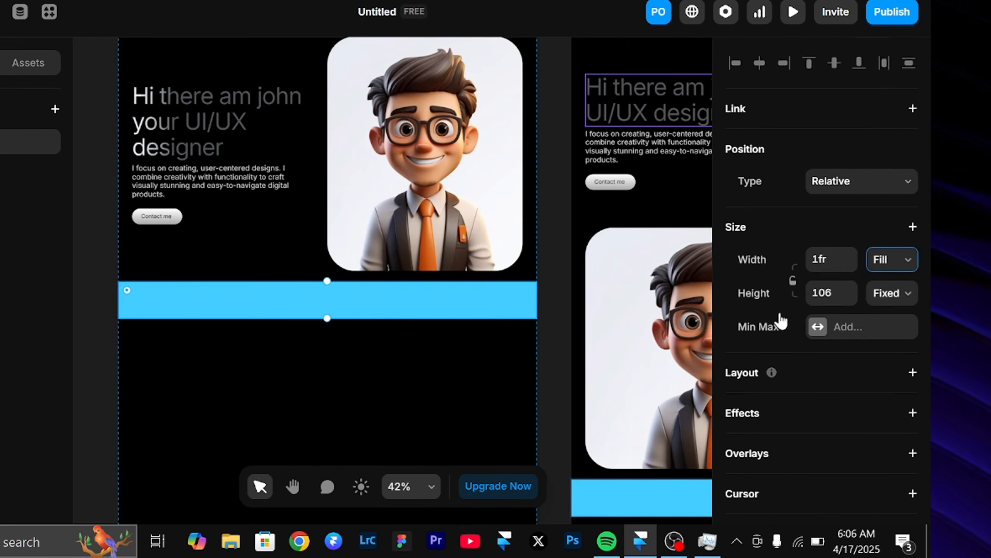
{"action": "scroll", "coordinate": [901, 377], "scroll_direction": "down", "scroll_amount": 6}
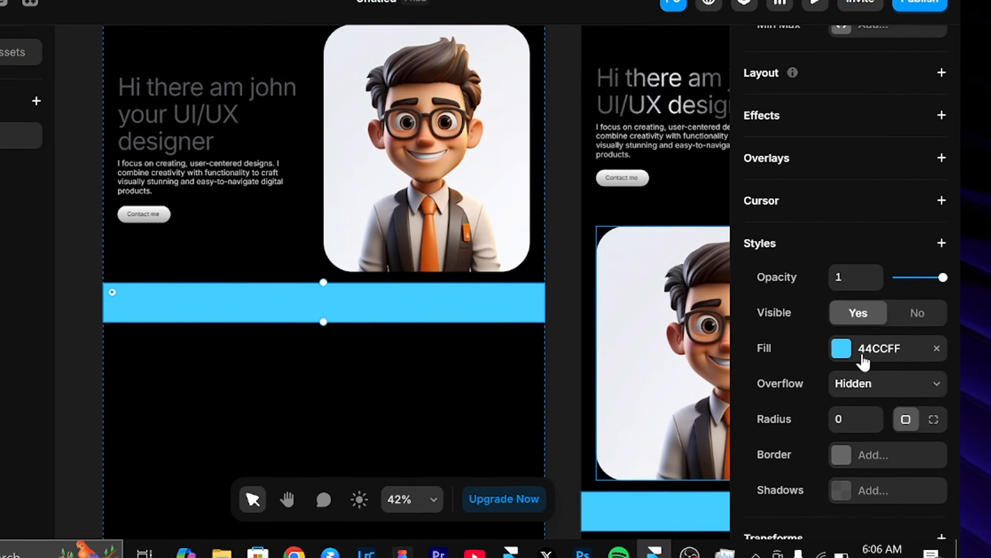
{"action": "left_click", "coordinate": [850, 350]}
{"action": "left_click", "coordinate": [507, 227]}
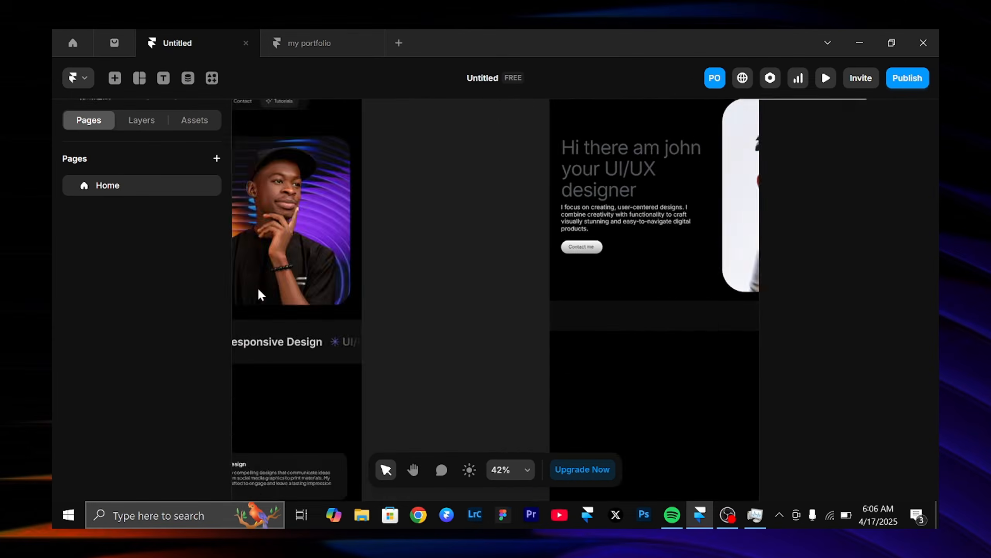
Rename the new dark band frame below the desktop hero as Hover text
{"action": "scroll", "coordinate": [258, 288], "scroll_direction": "left", "scroll_amount": 10}
{"action": "scroll", "coordinate": [258, 288], "scroll_direction": "right", "scroll_amount": 6}
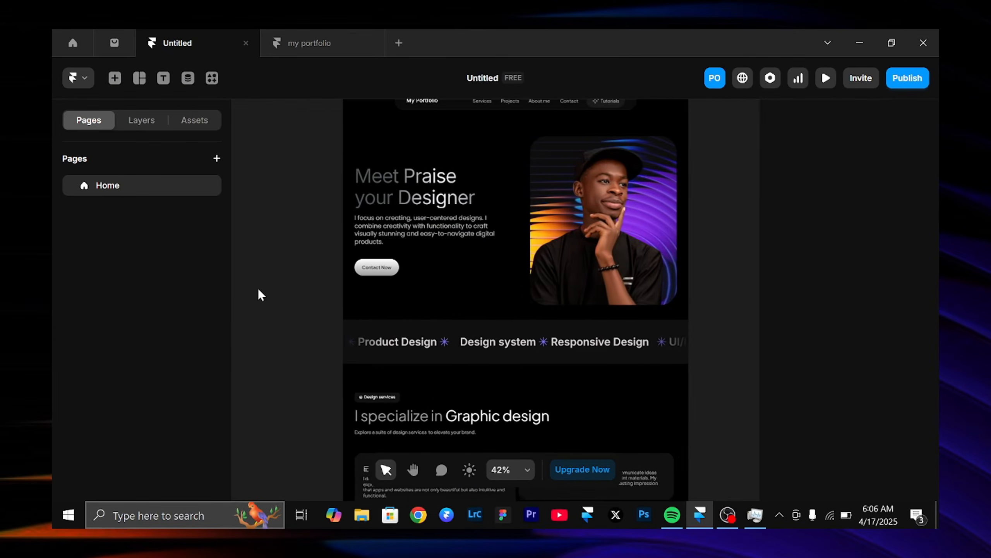
{"action": "scroll", "coordinate": [258, 288], "scroll_direction": "right", "scroll_amount": 4}
{"action": "scroll", "coordinate": [258, 288], "scroll_direction": "left", "scroll_amount": 8}
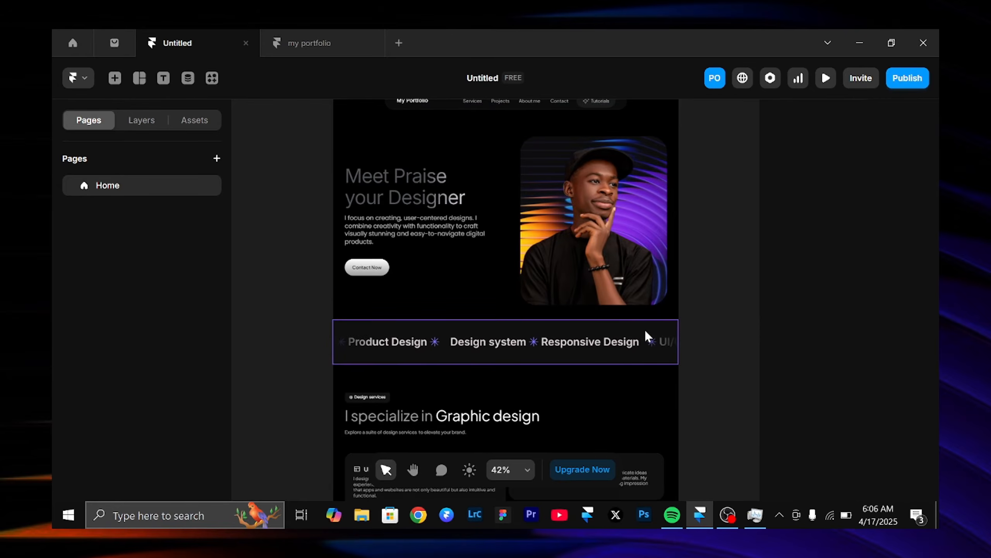
{"action": "left_click", "coordinate": [644, 330]}
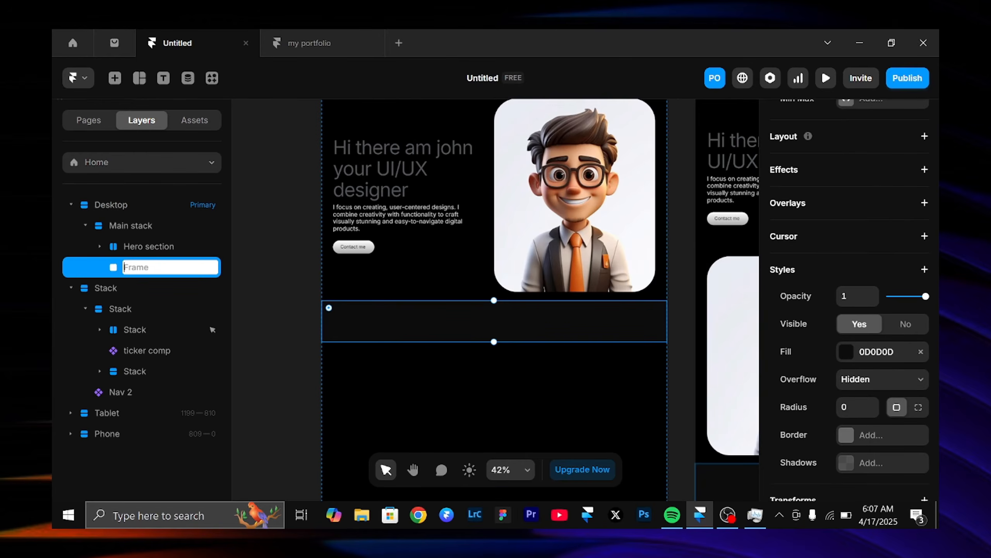
{"action": "type", "text": "Hover r"}
{"action": "key", "text": "BackSpace"}
{"action": "type", "text": "text"}
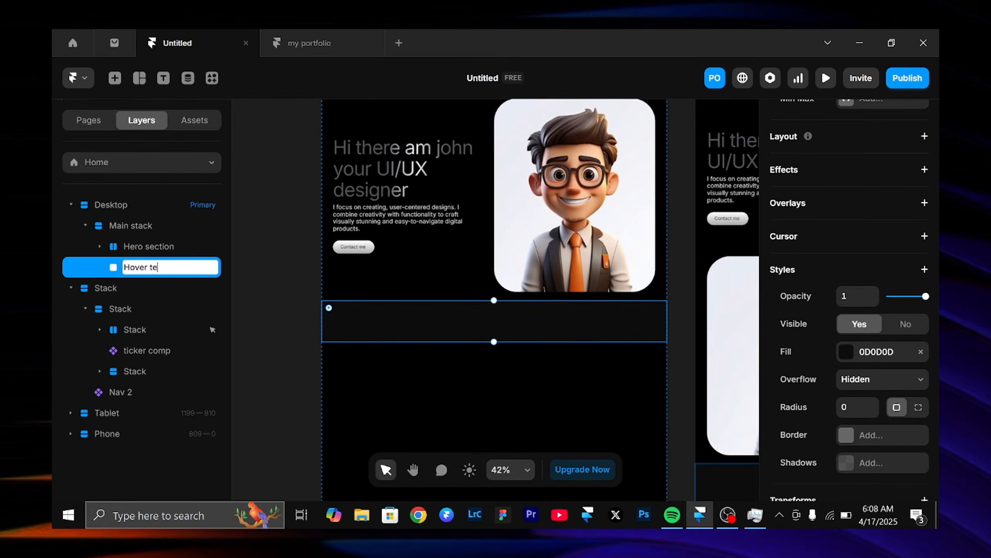
{"action": "left_click", "coordinate": [287, 377]}
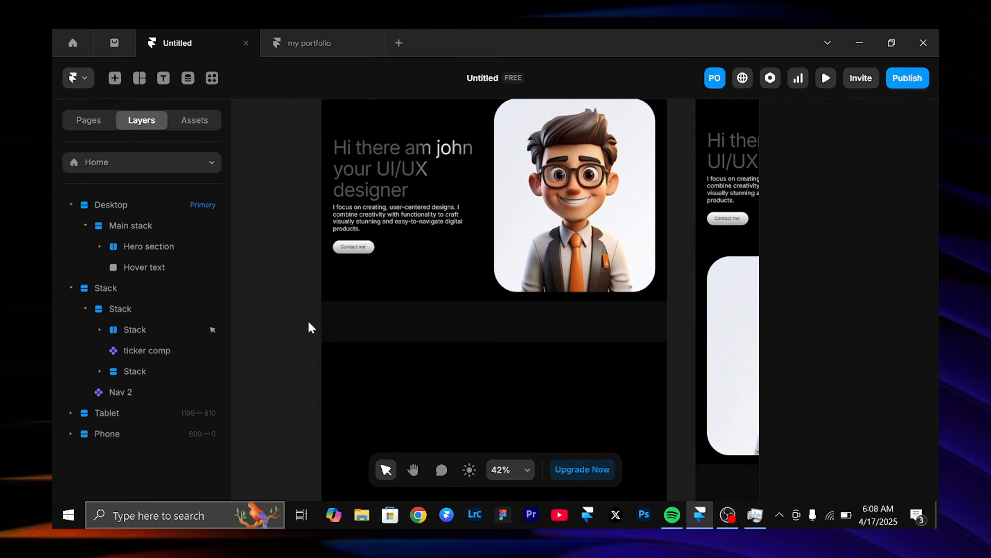
Turn the Hover text band into a component named Hover text and open that component for editing
{"action": "left_click", "coordinate": [438, 325]}
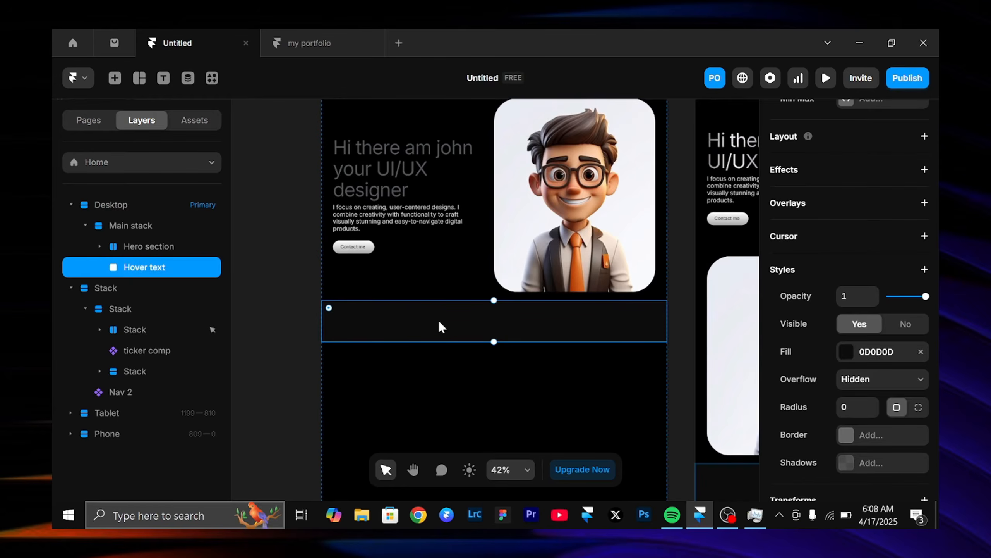
{"action": "right_click", "coordinate": [438, 325]}
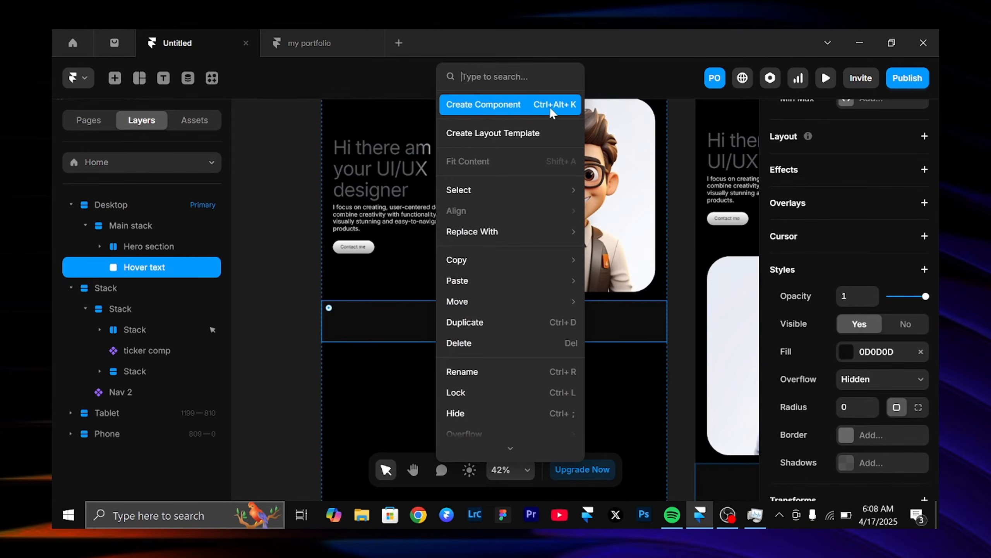
{"action": "left_click", "coordinate": [486, 107]}
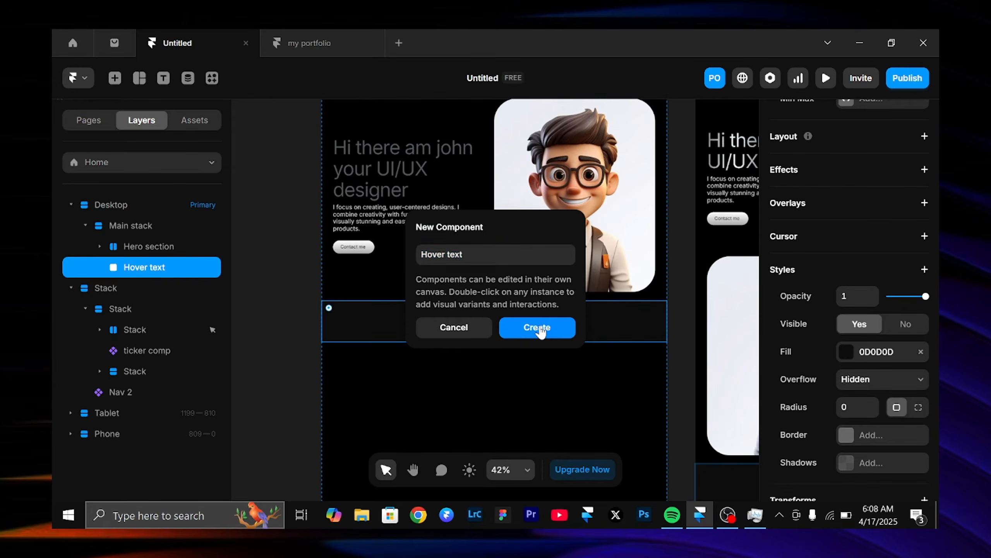
{"action": "left_click", "coordinate": [541, 328]}
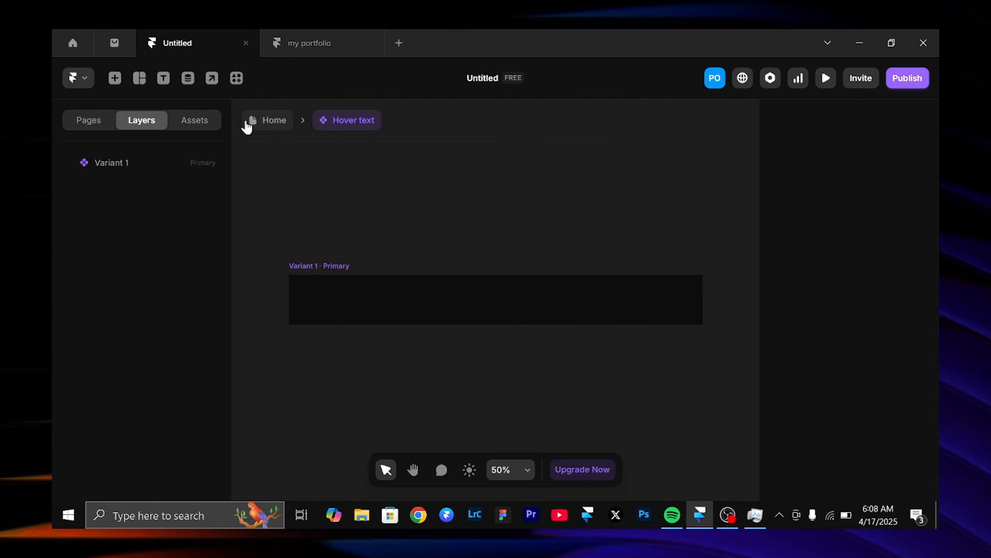
{"action": "left_click", "coordinate": [270, 124]}
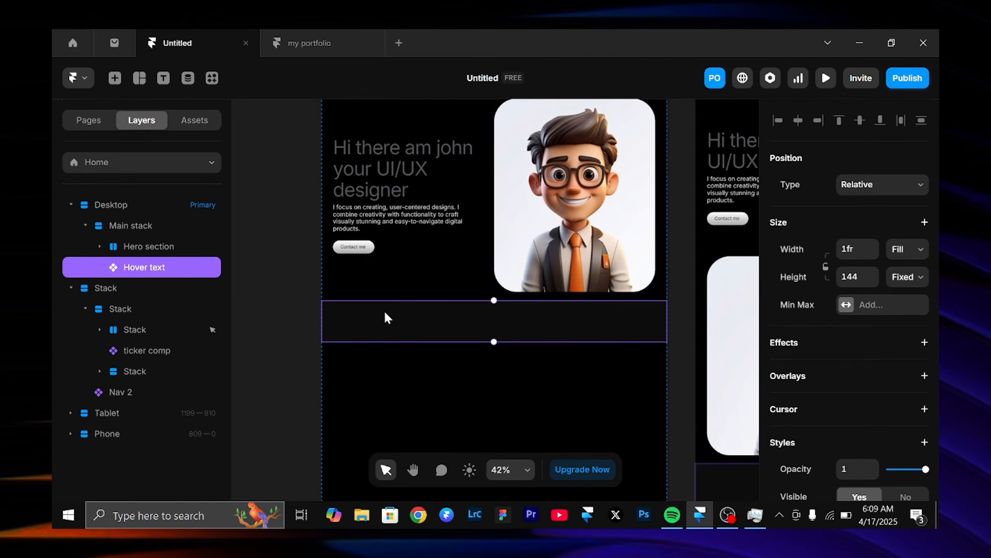
{"action": "double_click", "coordinate": [380, 322]}
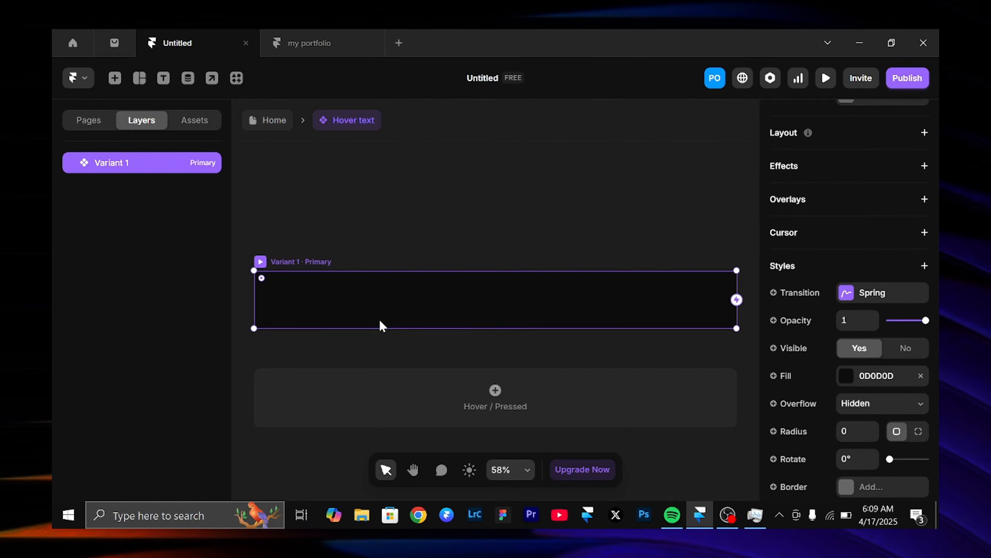
Examine how the ticker component in the my portfolio project is built from separate skill stacks, and return to the Untitled project
{"action": "scroll", "coordinate": [402, 222], "scroll_direction": "left", "scroll_amount": 2}
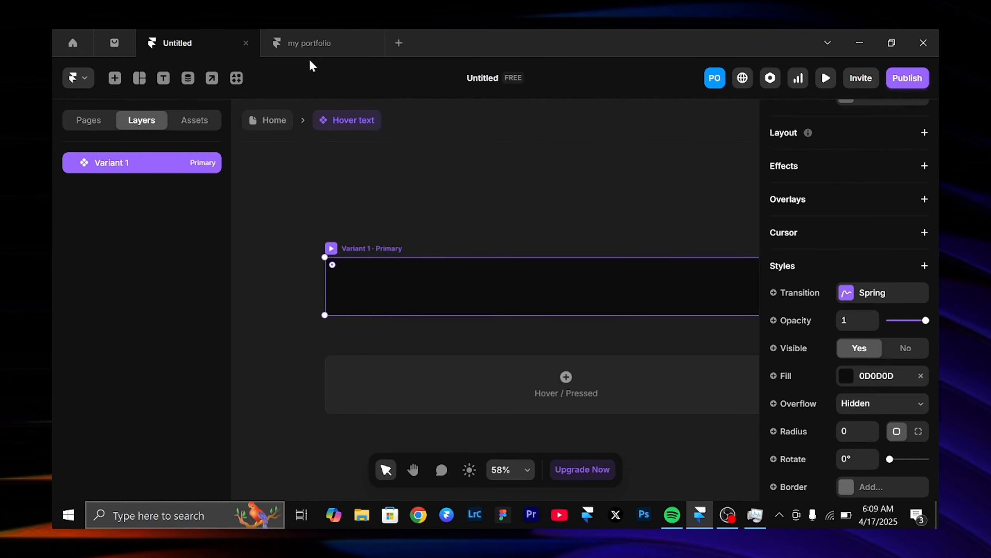
{"action": "left_click", "coordinate": [298, 43]}
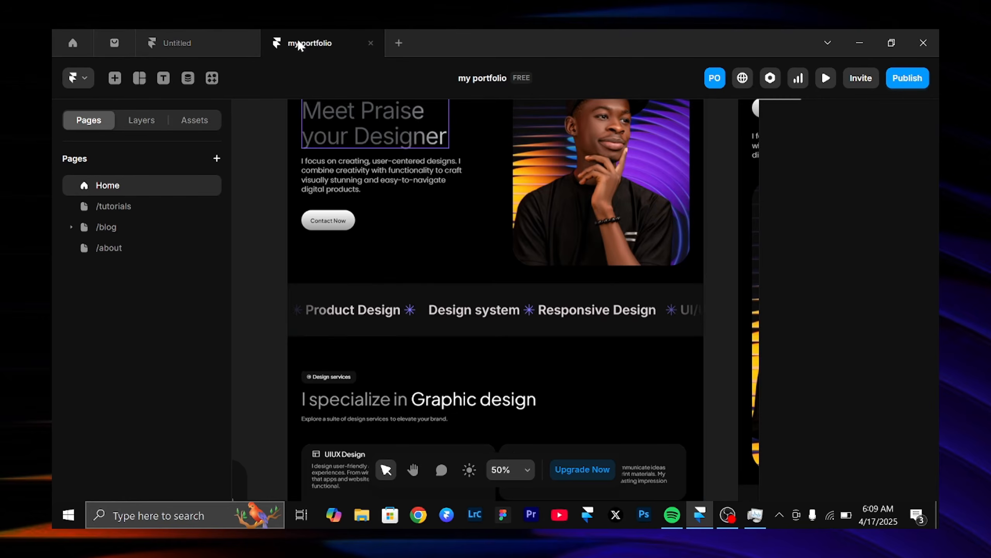
{"action": "left_click", "coordinate": [432, 316]}
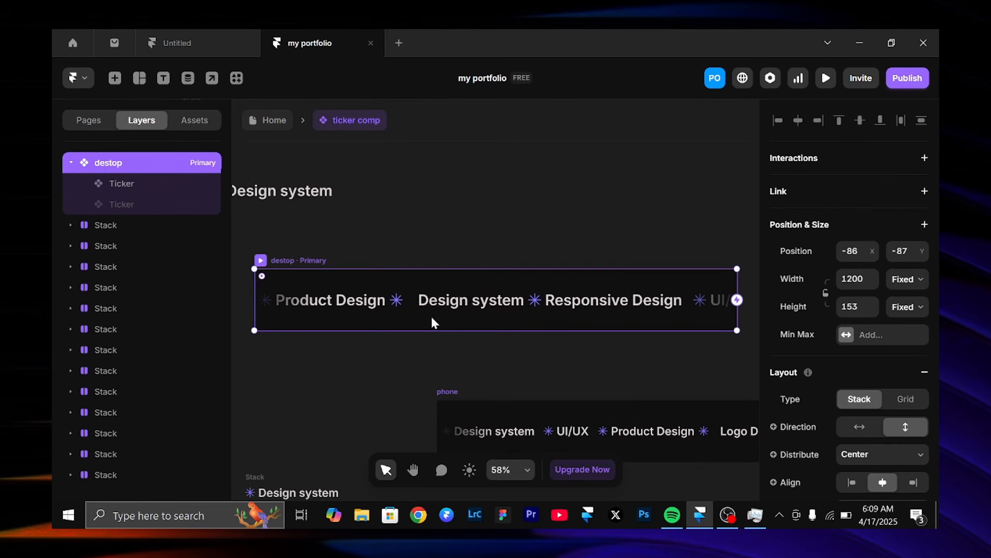
{"action": "scroll", "coordinate": [431, 317], "scroll_direction": "down", "scroll_amount": 5}
{"action": "scroll", "coordinate": [432, 317], "scroll_direction": "left", "scroll_amount": 2}
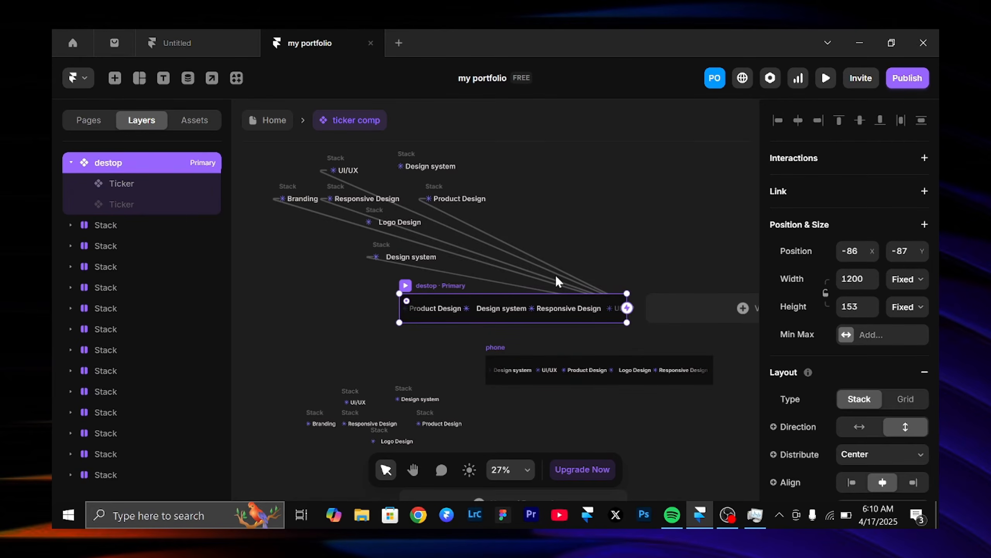
{"action": "left_click", "coordinate": [182, 45]}
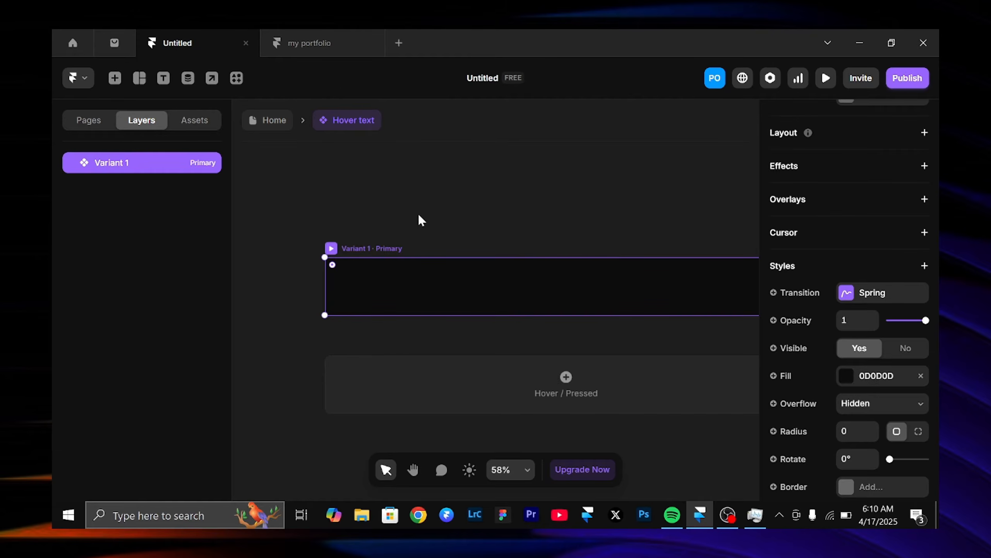
Add a text reading "Design system" on the empty canvas above the primary variant and colour it white (FFFFFF)
{"action": "key", "text": "t"}
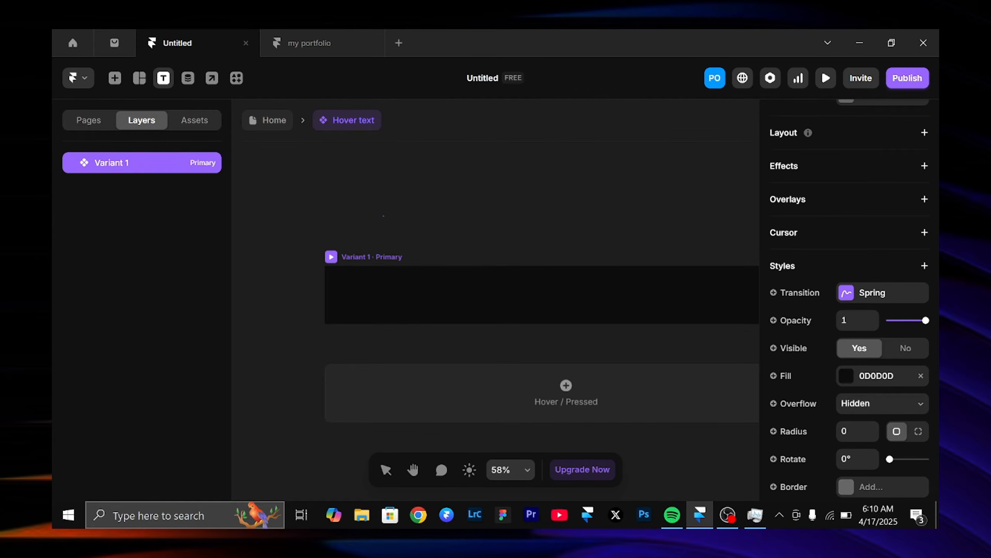
{"action": "left_click", "coordinate": [384, 215]}
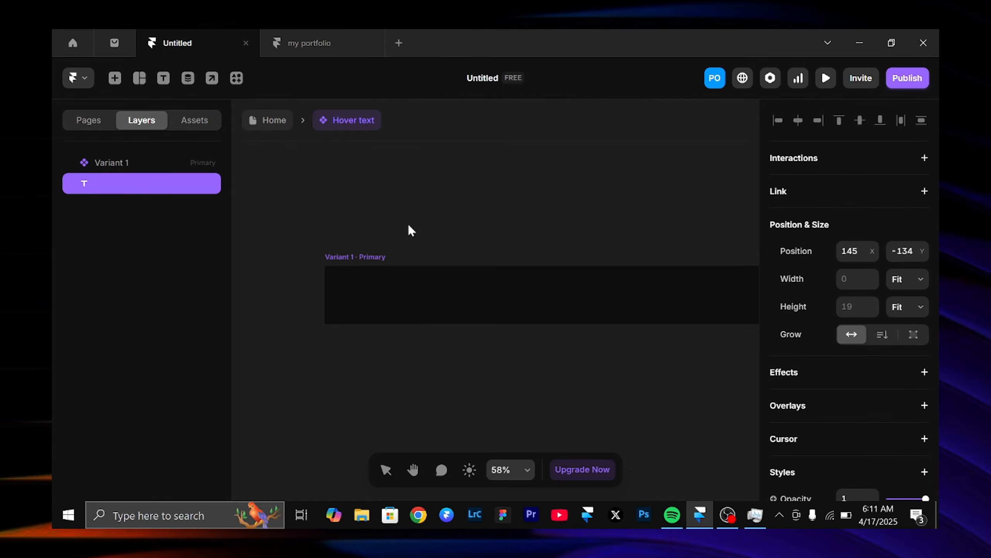
{"action": "type", "text": "Design system"}
{"action": "key", "text": "Escape"}
{"action": "scroll", "coordinate": [843, 414], "scroll_direction": "down", "scroll_amount": 6}
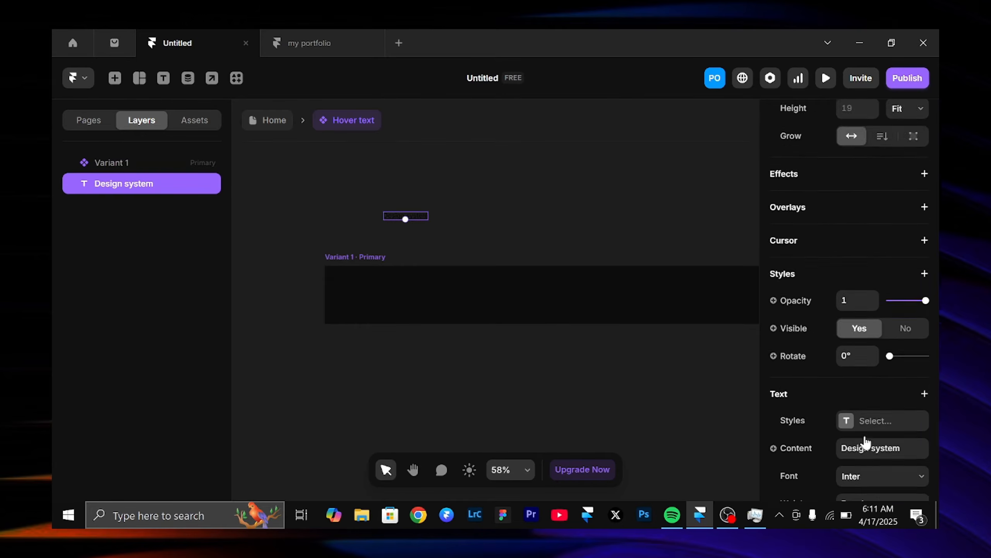
{"action": "left_click", "coordinate": [847, 490]}
{"action": "left_click_drag", "start_coordinate": [614, 242], "coordinate": [577, 168]}
{"action": "scroll", "coordinate": [850, 352], "scroll_direction": "down", "scroll_amount": 3}
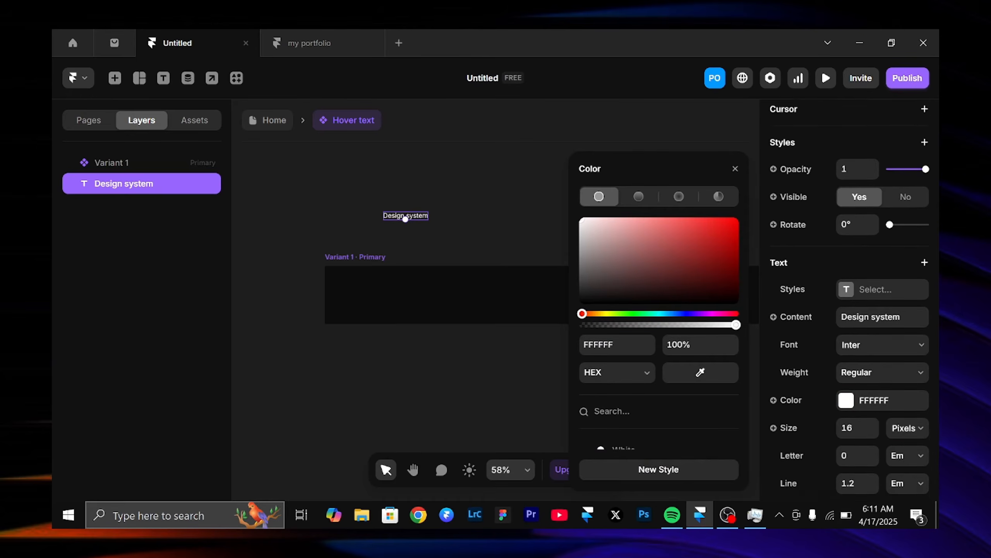
Match the Design system text to the my portfolio ticker text with Semibold weight and 37 pixel size, and move it below the variant
{"action": "left_click", "coordinate": [321, 44]}
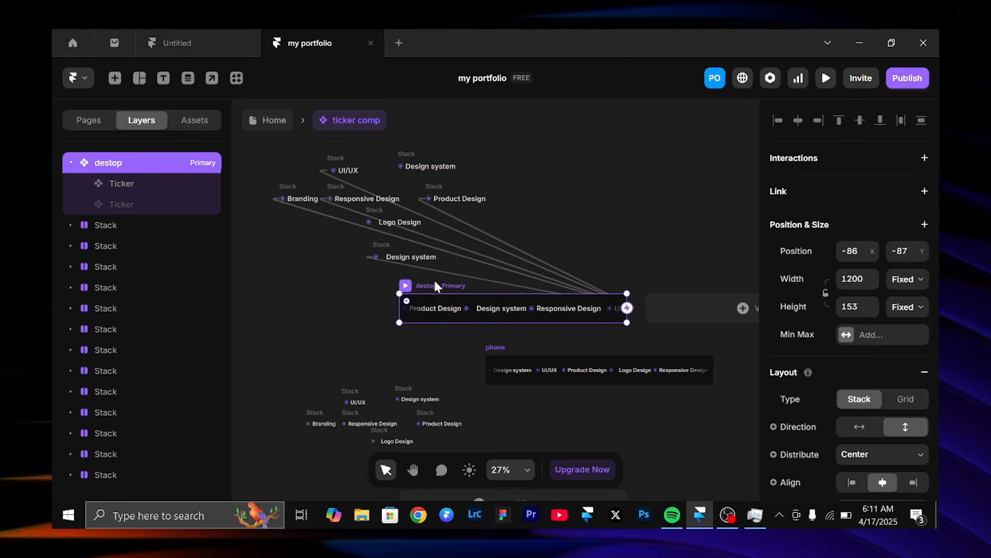
{"action": "left_click", "coordinate": [424, 259]}
{"action": "scroll", "coordinate": [858, 417], "scroll_direction": "down", "scroll_amount": 9}
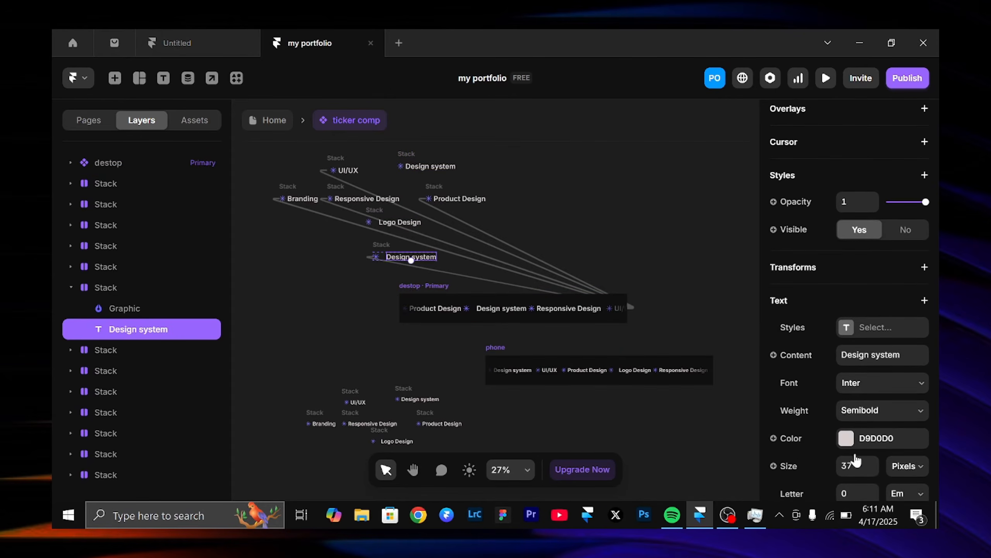
{"action": "scroll", "coordinate": [859, 457], "scroll_direction": "down", "scroll_amount": 2}
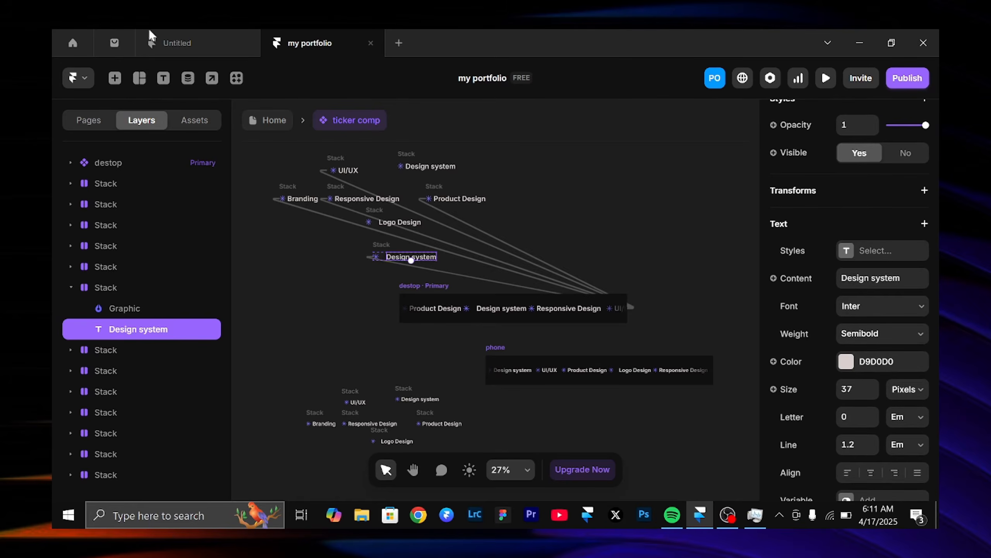
{"action": "left_click", "coordinate": [181, 46]}
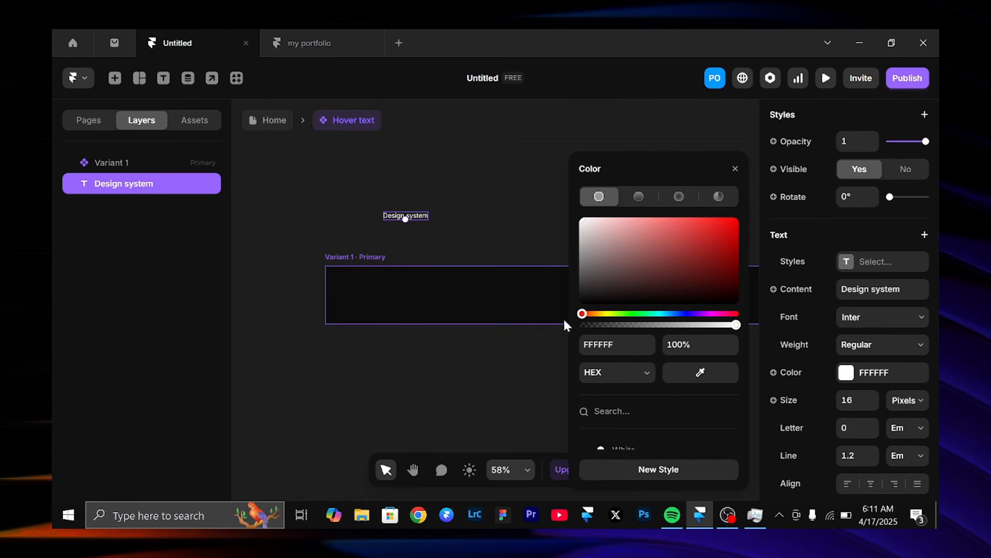
{"action": "left_click", "coordinate": [857, 346]}
{"action": "left_click", "coordinate": [853, 214]}
{"action": "left_click", "coordinate": [872, 396]}
{"action": "left_click", "coordinate": [872, 397]}
{"action": "left_click", "coordinate": [872, 396]}
{"action": "left_click", "coordinate": [872, 396]}
{"action": "left_click", "coordinate": [872, 396]}
{"action": "left_click", "coordinate": [872, 396]}
{"action": "left_click", "coordinate": [872, 396]}
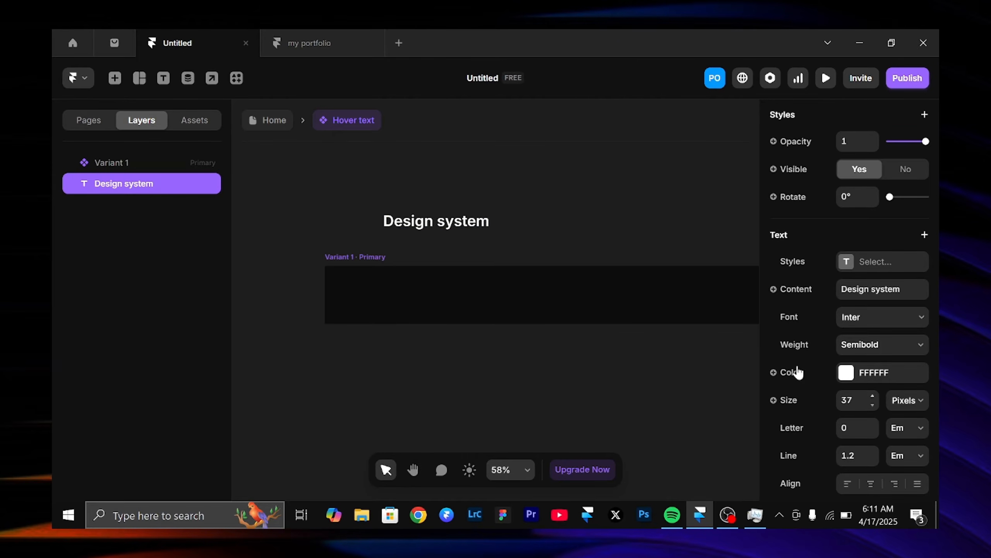
{"action": "left_click_drag", "start_coordinate": [427, 315], "coordinate": [436, 365]}
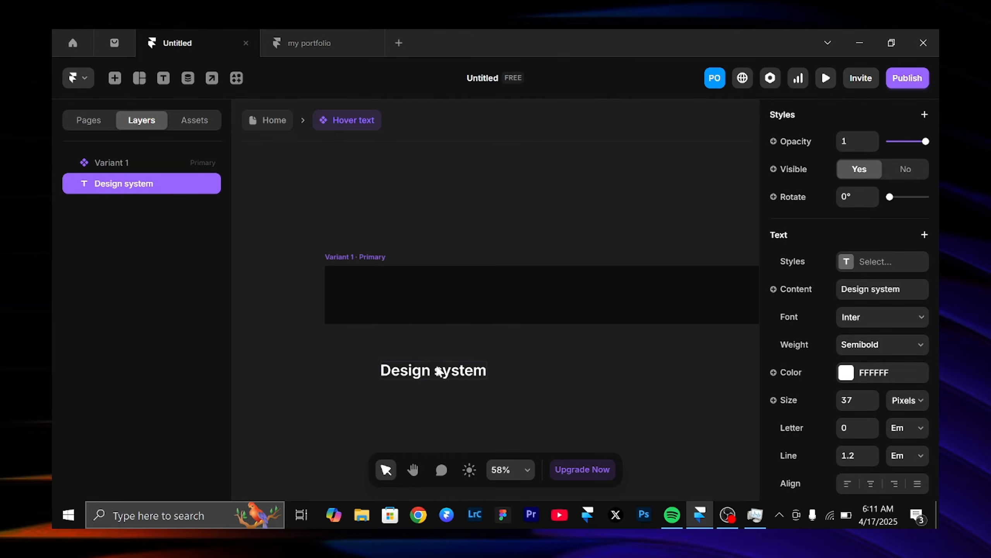
Copy the purple asterisk graphic from the my portfolio ticker into the Untitled project and place it just before the Design system text
{"action": "left_click", "coordinate": [318, 46]}
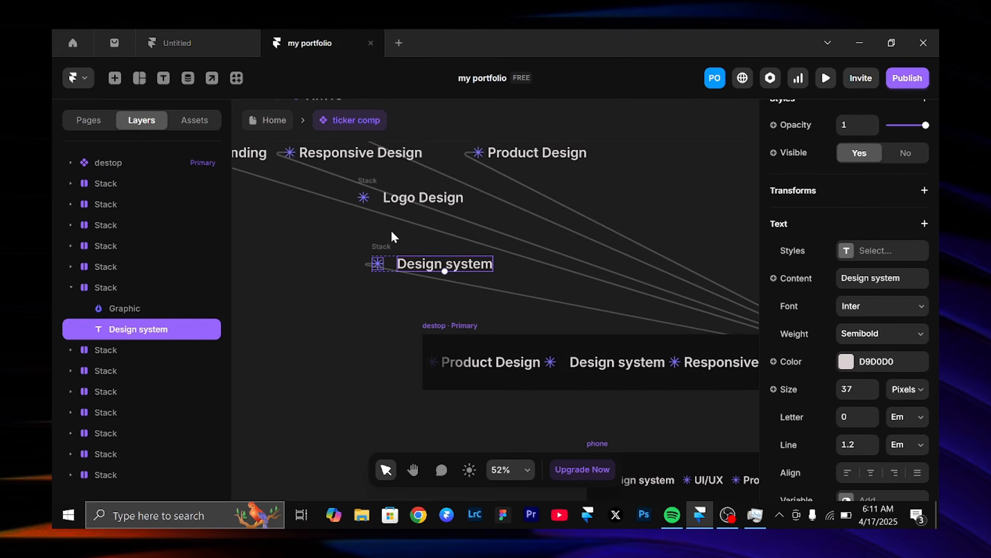
{"action": "left_click", "coordinate": [379, 264]}
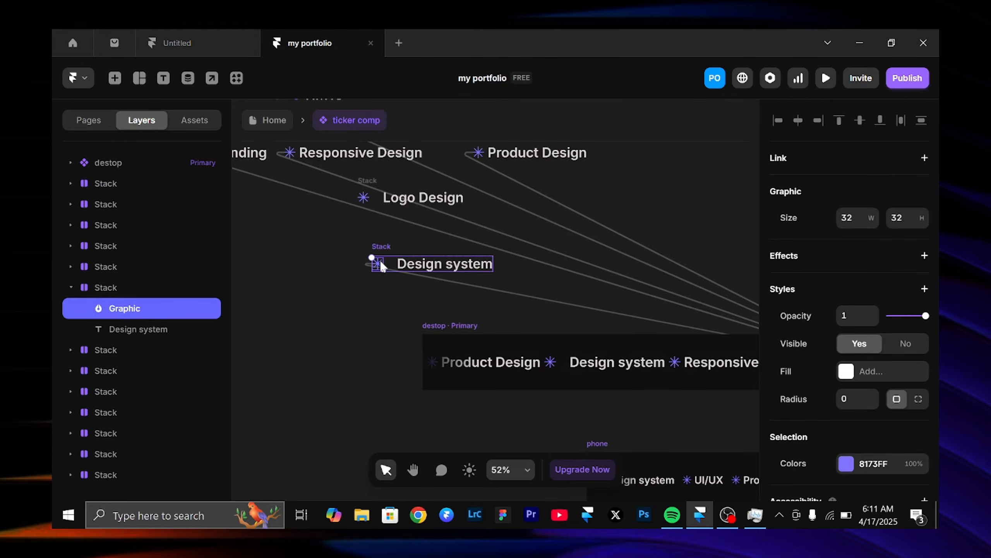
{"action": "left_click", "coordinate": [198, 44]}
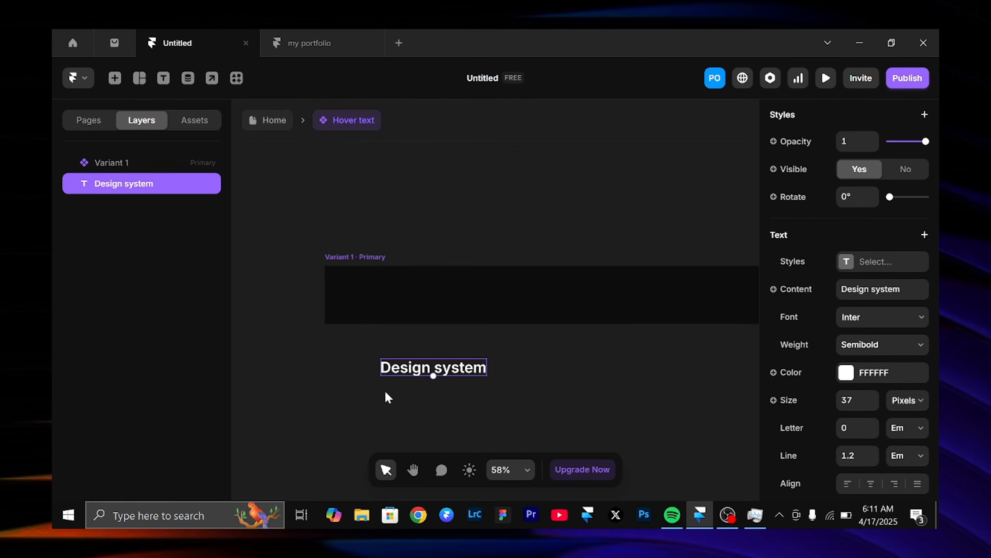
{"action": "left_click", "coordinate": [362, 376]}
{"action": "key", "text": "ctrl+v"}
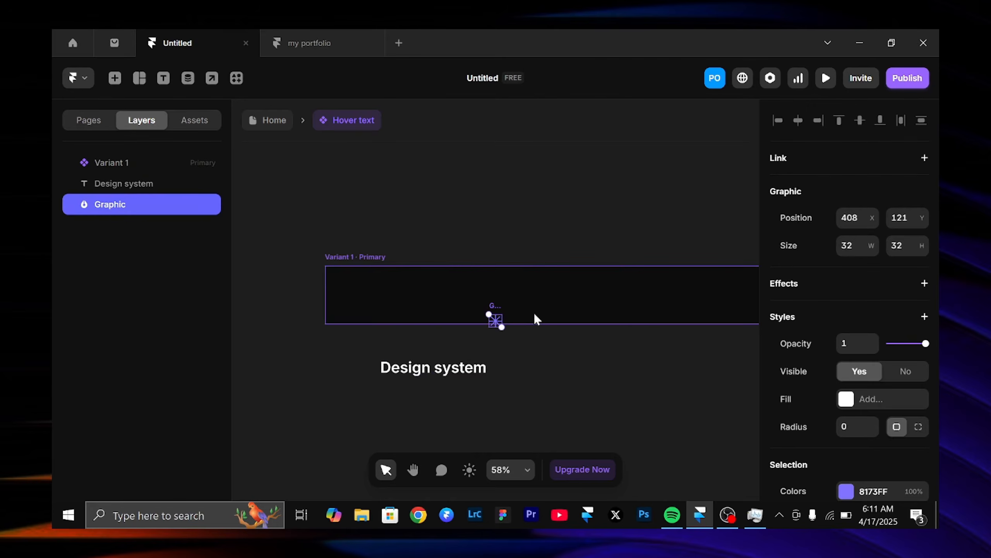
{"action": "left_click_drag", "start_coordinate": [497, 317], "coordinate": [364, 375]}
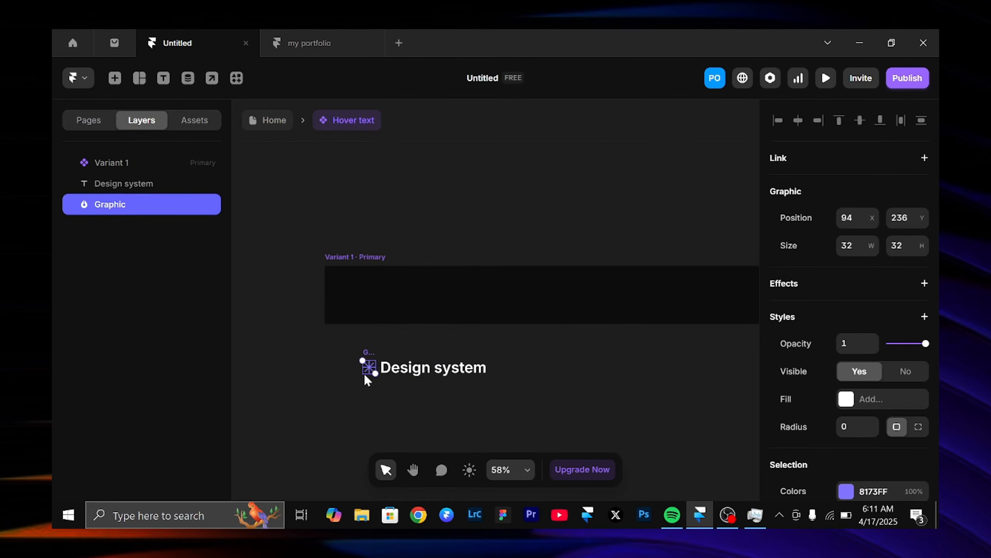
Wrap the asterisk graphic and Design system text in a horizontal stack and try to adjust the gap between them
{"action": "left_click", "coordinate": [460, 369], "text": "shift"}
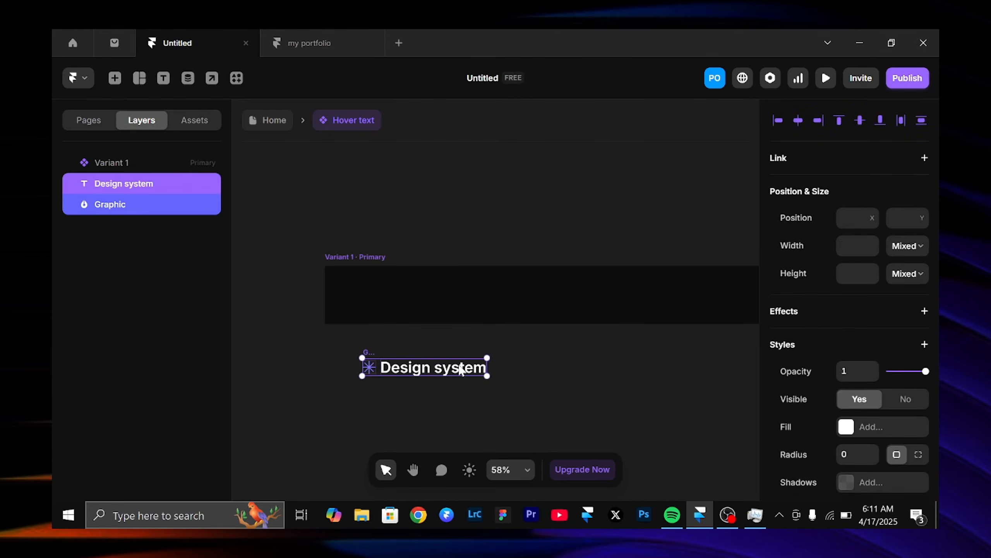
{"action": "key", "text": "ctrl+Return"}
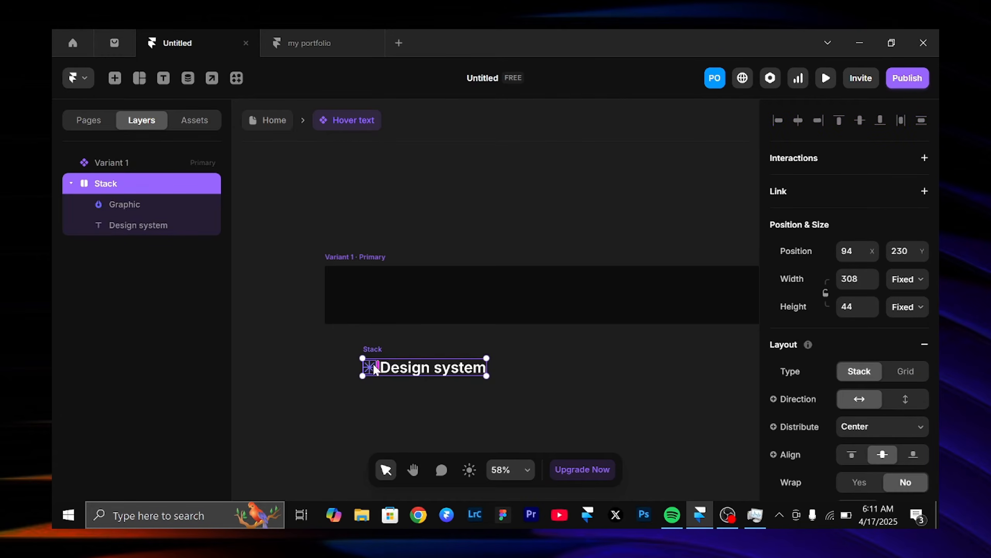
{"action": "left_click_drag", "start_coordinate": [377, 367], "coordinate": [381, 367]}
{"action": "scroll", "coordinate": [373, 355], "scroll_direction": "up", "scroll_amount": 5}
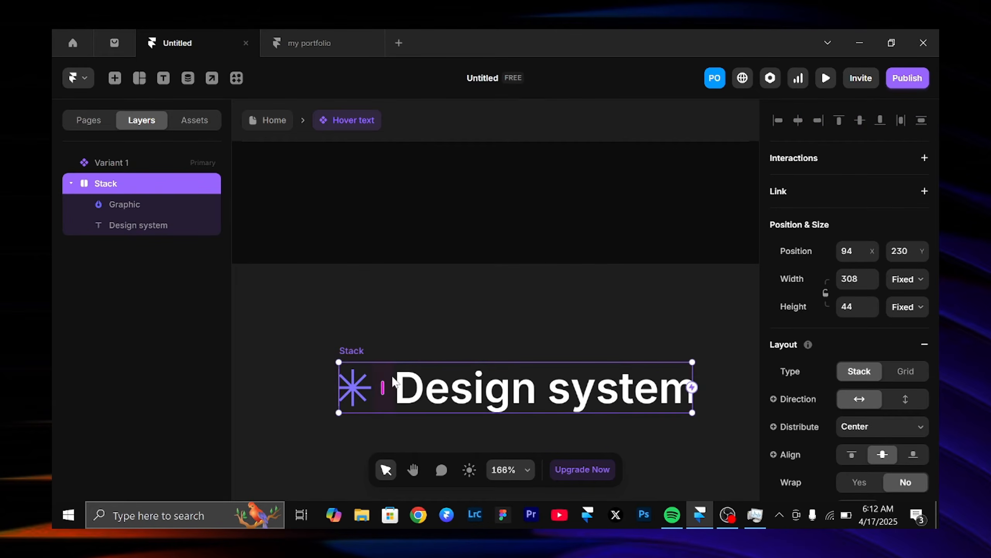
{"action": "left_click_drag", "start_coordinate": [406, 390], "coordinate": [379, 420]}
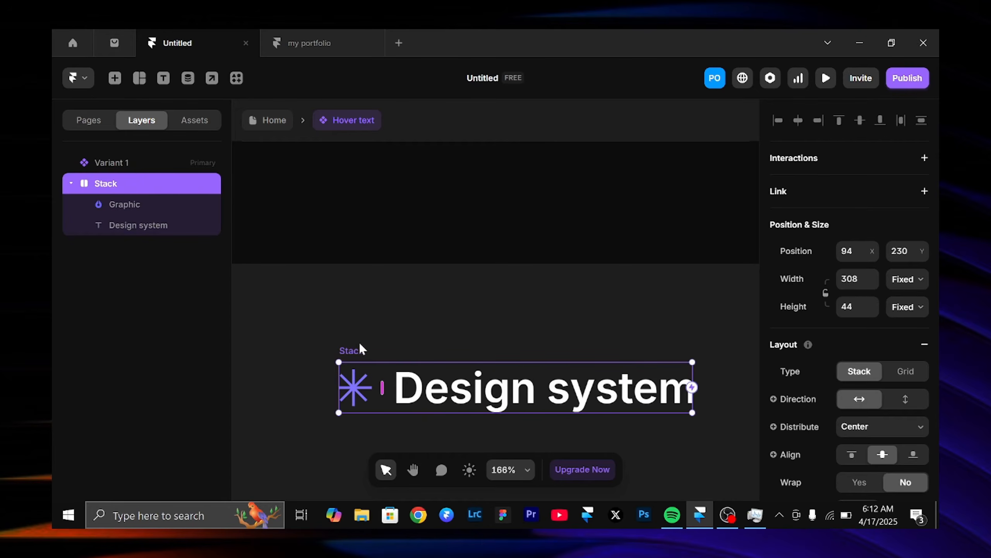
Set the width of the Design system stack to Fit Content
{"action": "left_click", "coordinate": [903, 291]}
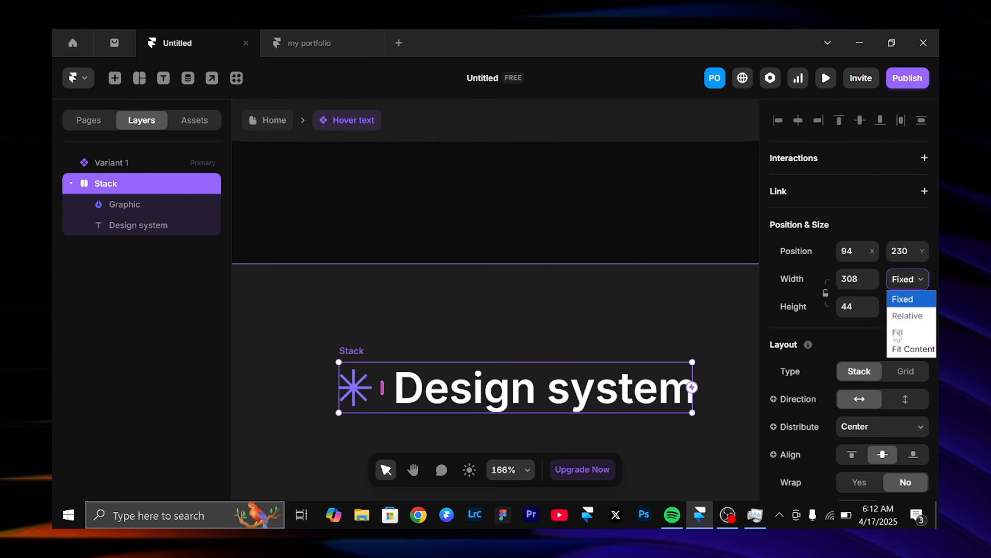
{"action": "left_click", "coordinate": [911, 348]}
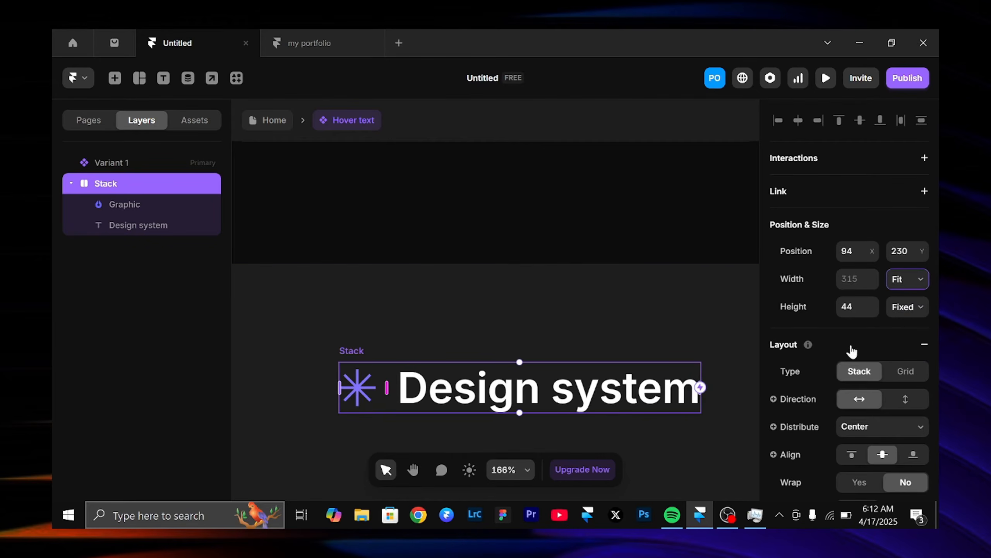
{"action": "left_click", "coordinate": [380, 335]}
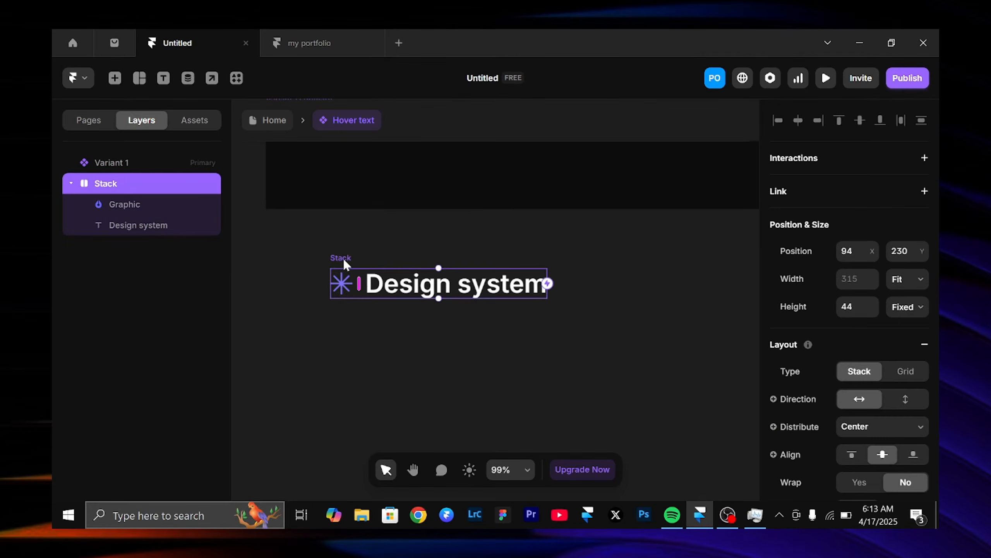
Duplicate the Design system stack directly below the original and shorten the copy's text to "Design"
{"action": "left_click_drag", "start_coordinate": [344, 259], "coordinate": [344, 323]}
{"action": "double_click", "coordinate": [502, 348]}
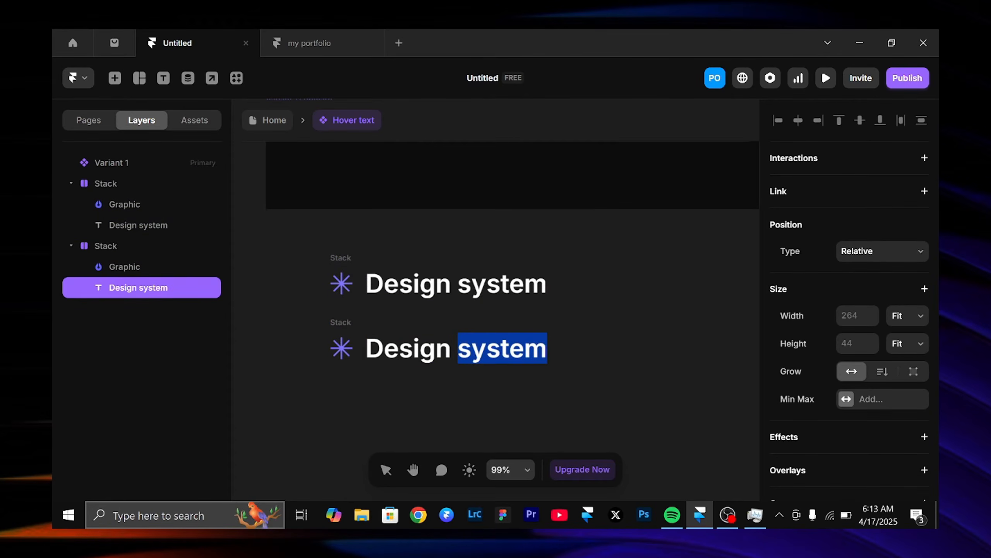
{"action": "key", "text": "BackSpace"}
{"action": "key", "text": "Escape"}
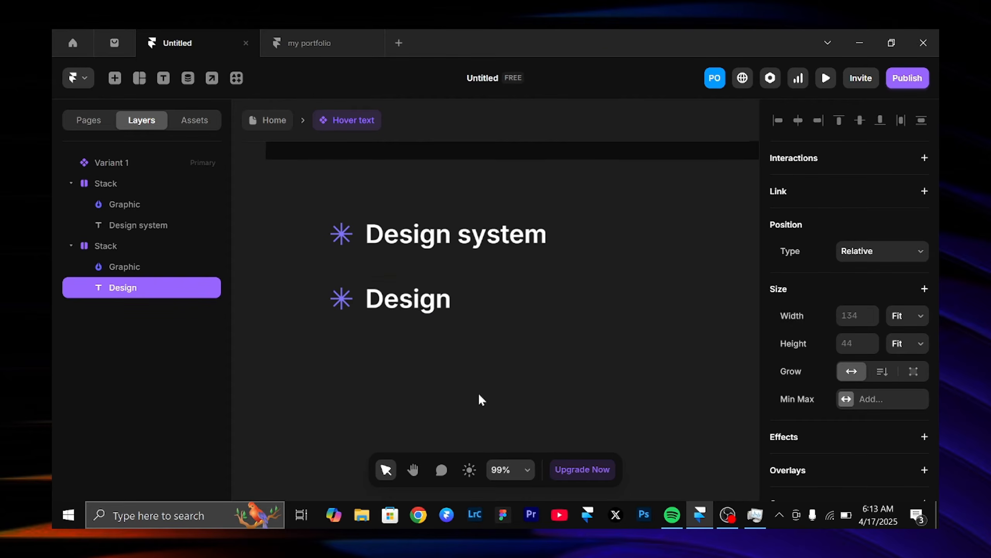
Duplicate the label stack below Design and change the copy's text to "UIUX"
{"action": "left_click_drag", "start_coordinate": [342, 272], "coordinate": [344, 265]}
{"action": "left_click_drag", "start_coordinate": [344, 264], "coordinate": [347, 398]}
{"action": "double_click", "coordinate": [408, 345]}
{"action": "type", "text": "UIUX"}
{"action": "key", "text": "ctrl+z"}
Duplicate the UIUX stack below itself and change the copy's text to "Responsive design"
{"action": "left_click_drag", "start_coordinate": [340, 318], "coordinate": [341, 360]}
{"action": "double_click", "coordinate": [397, 387]}
{"action": "type", "text": "Responsive design"}
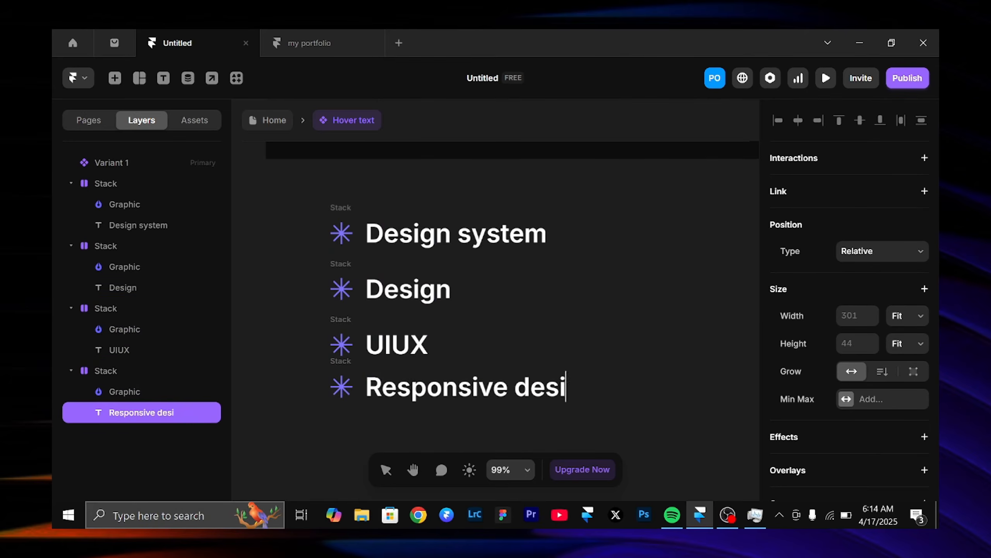
Duplicate the Responsive design stack below itself and change the copy's text to "Graphic design"
{"action": "scroll", "coordinate": [429, 332], "scroll_direction": "down", "scroll_amount": 3}
{"action": "left_click", "coordinate": [335, 292]}
{"action": "double_click", "coordinate": [484, 346]}
{"action": "type", "text": "Graphic"}
Duplicate the Graphic design stack below itself and replace the copy's text with "User Experience"
{"action": "left_click_drag", "start_coordinate": [335, 294], "coordinate": [347, 371]}
{"action": "left_click", "coordinate": [347, 315]}
{"action": "double_click", "coordinate": [457, 403]}
{"action": "key", "text": "ctrl+a"}
{"action": "type", "text": "User Experience"}
{"action": "scroll", "coordinate": [462, 406], "scroll_direction": "up", "scroll_amount": 1}
{"action": "scroll", "coordinate": [476, 402], "scroll_direction": "down", "scroll_amount": 2}
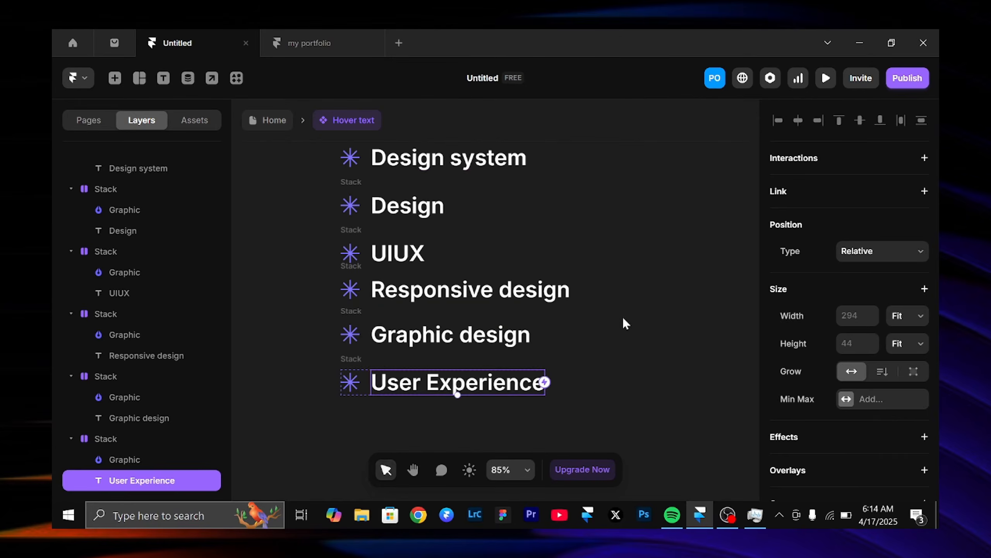
{"action": "left_click", "coordinate": [622, 316]}
{"action": "scroll", "coordinate": [102, 188], "scroll_direction": "up", "scroll_amount": 2}
{"action": "left_click", "coordinate": [605, 249]}
{"action": "scroll", "coordinate": [604, 250], "scroll_direction": "up", "scroll_amount": 1}
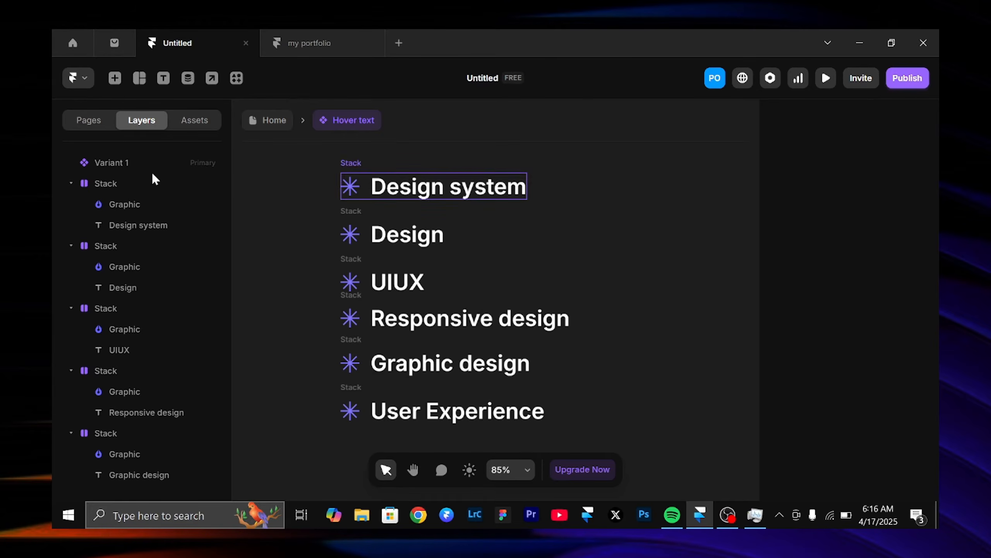
Rename the six label stacks in order from text 1 for Design system to text 6 for User Experience
{"action": "double_click", "coordinate": [119, 185]}
{"action": "type", "text": "text 1"}
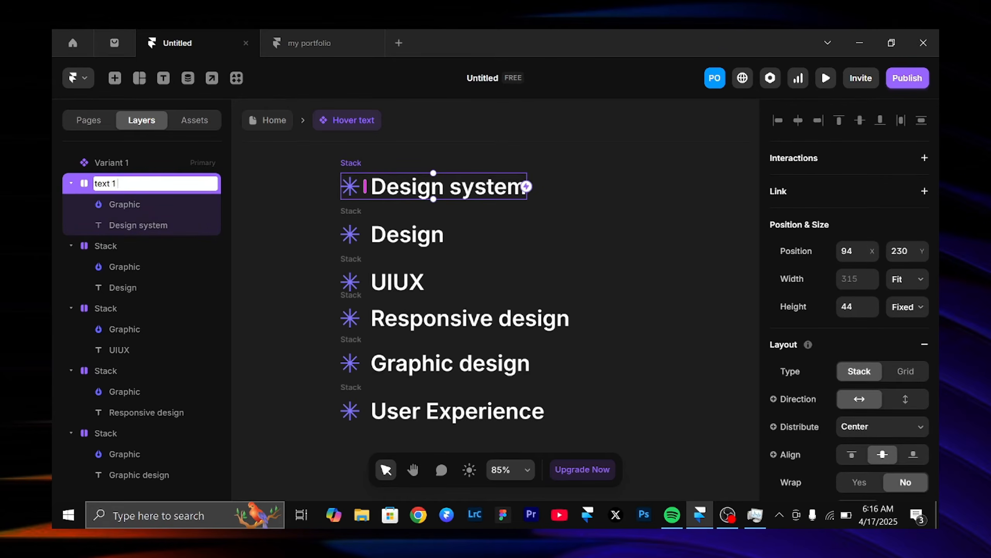
{"action": "double_click", "coordinate": [105, 246]}
{"action": "type", "text": "text 3"}
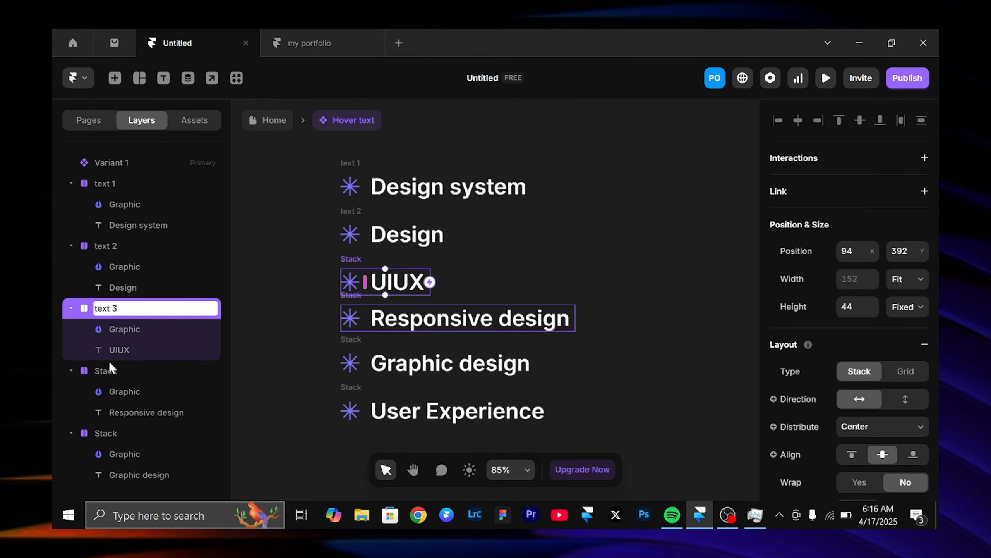
{"action": "double_click", "coordinate": [110, 370]}
{"action": "type", "text": "text 4"}
{"action": "scroll", "coordinate": [110, 371], "scroll_direction": "down", "scroll_amount": 2}
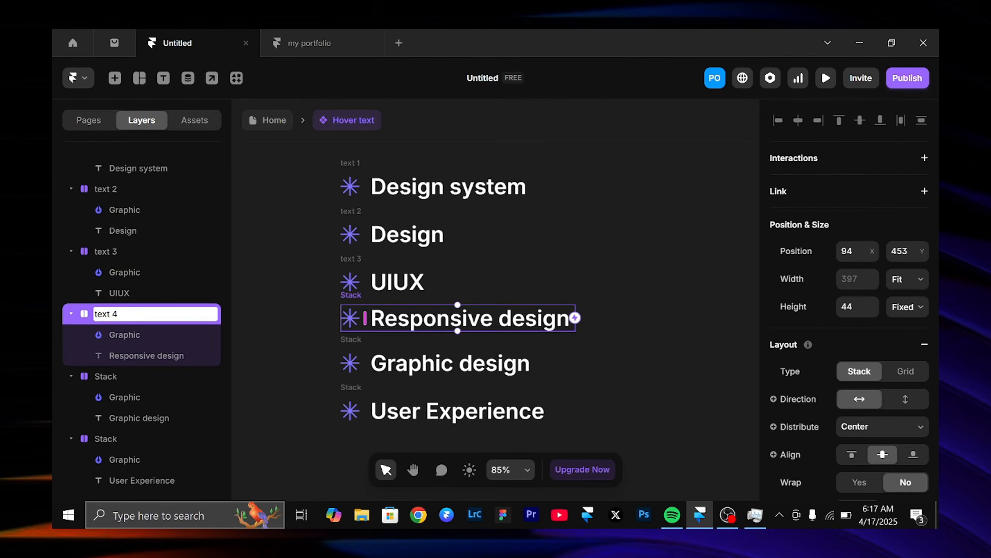
{"action": "double_click", "coordinate": [107, 377]}
{"action": "type", "text": "text 5"}
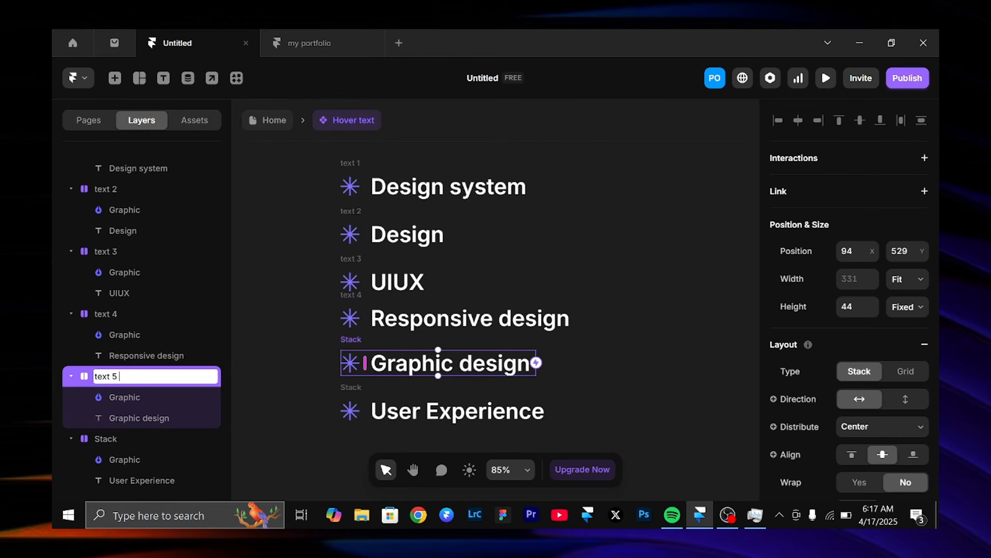
{"action": "double_click", "coordinate": [125, 432]}
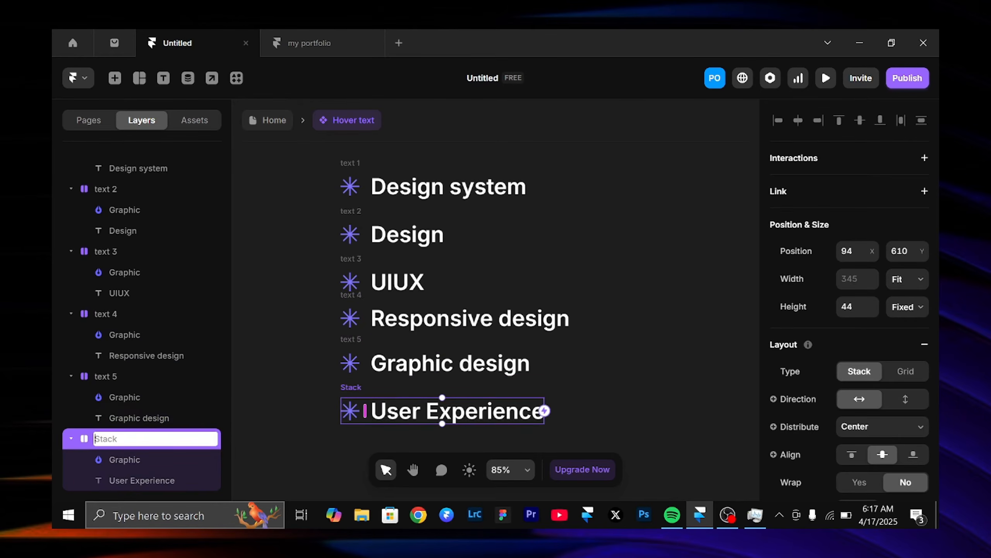
{"action": "type", "text": "text 6"}
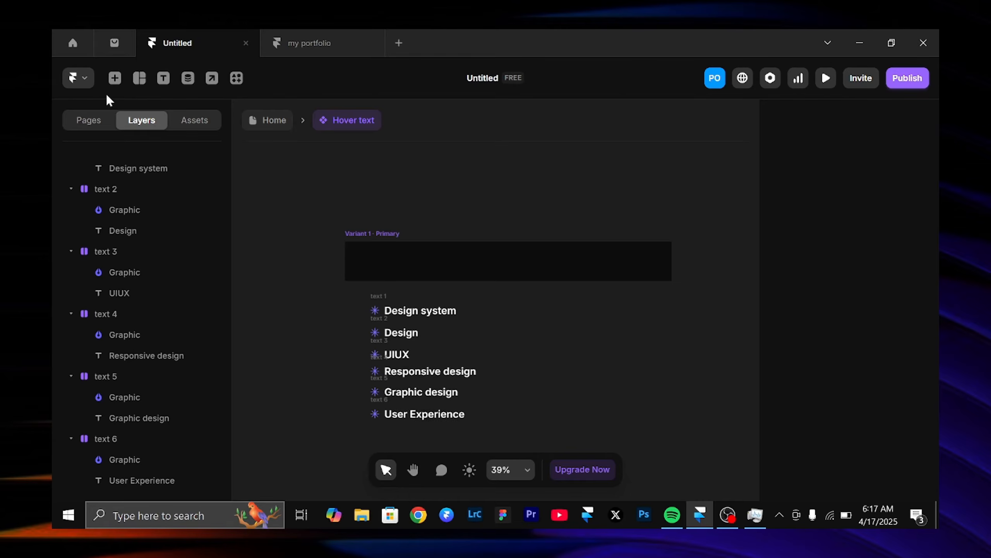
Add the interactive Ticker element to the canvas and move it inside the Variant 1 frame
{"action": "left_click", "coordinate": [115, 80]}
{"action": "mouse_move", "coordinate": [125, 452]}
{"action": "mouse_move", "coordinate": [125, 419]}
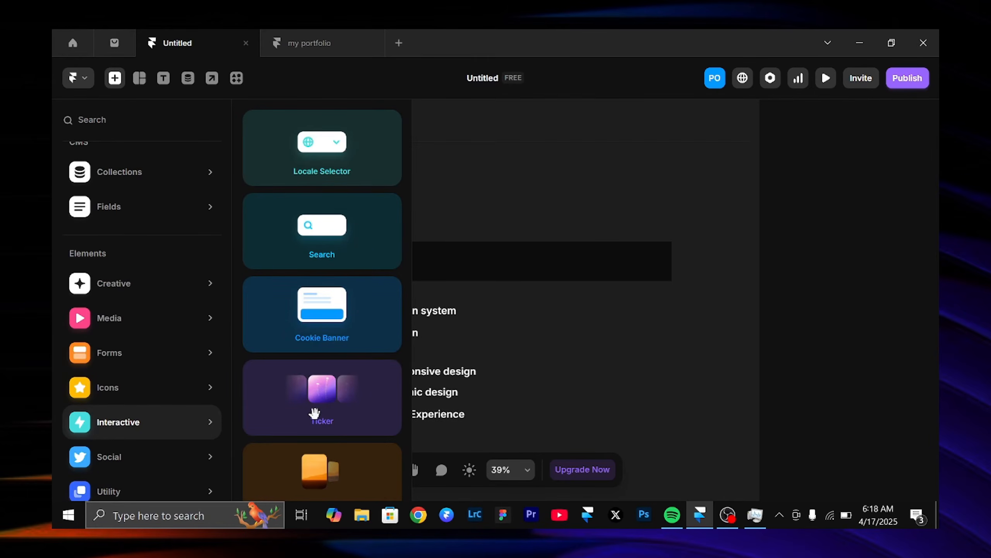
{"action": "left_click_drag", "start_coordinate": [315, 412], "coordinate": [597, 315]}
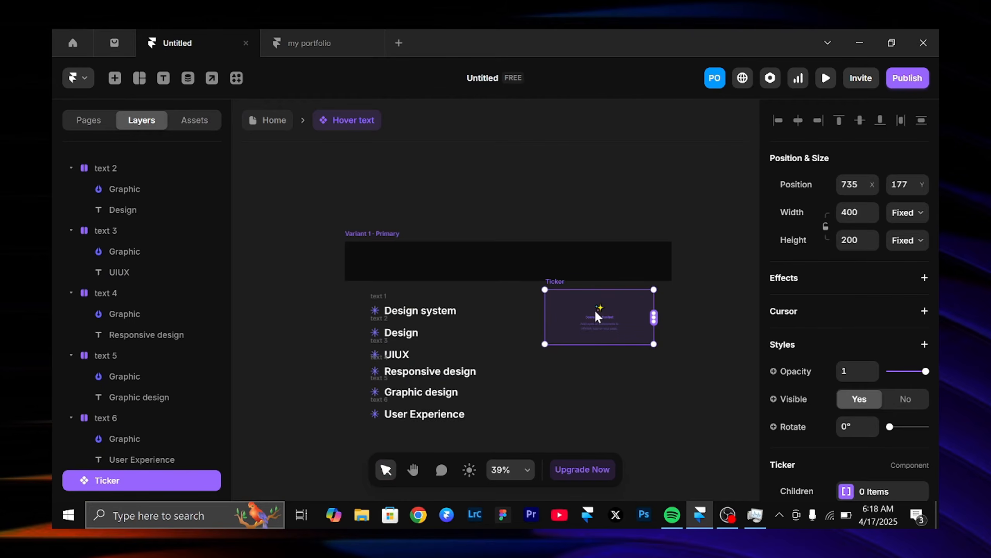
{"action": "key", "text": "Delete"}
{"action": "left_click", "coordinate": [398, 232]}
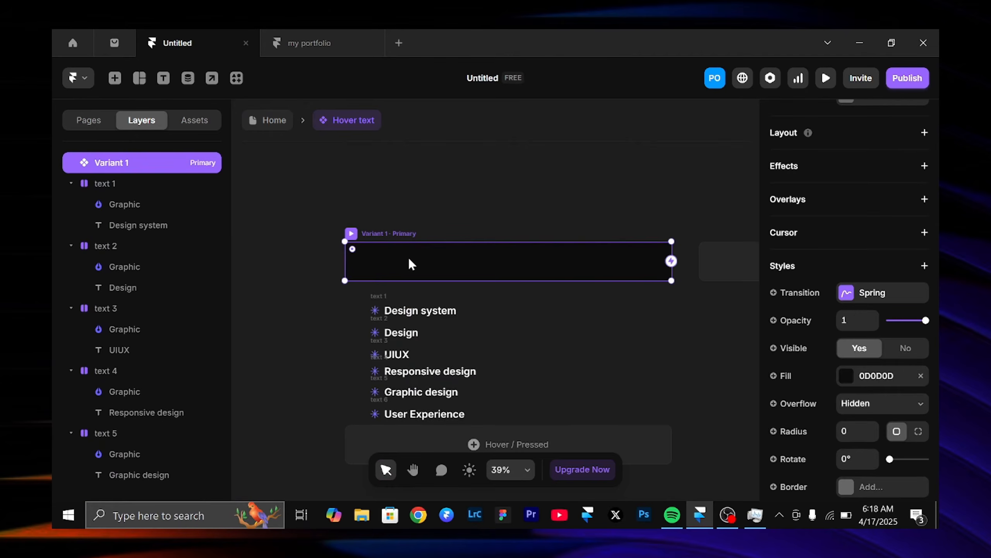
{"action": "key", "text": "ctrl+v"}
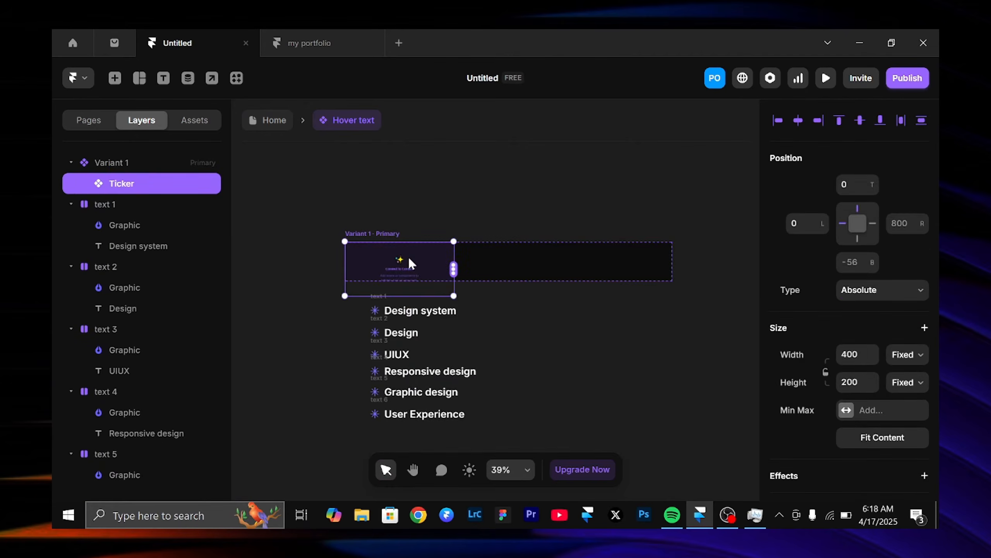
Resize the Ticker to 1200 by 144 so that it fills the Variant 1 frame
{"action": "scroll", "coordinate": [409, 251], "scroll_direction": "up", "scroll_amount": 3}
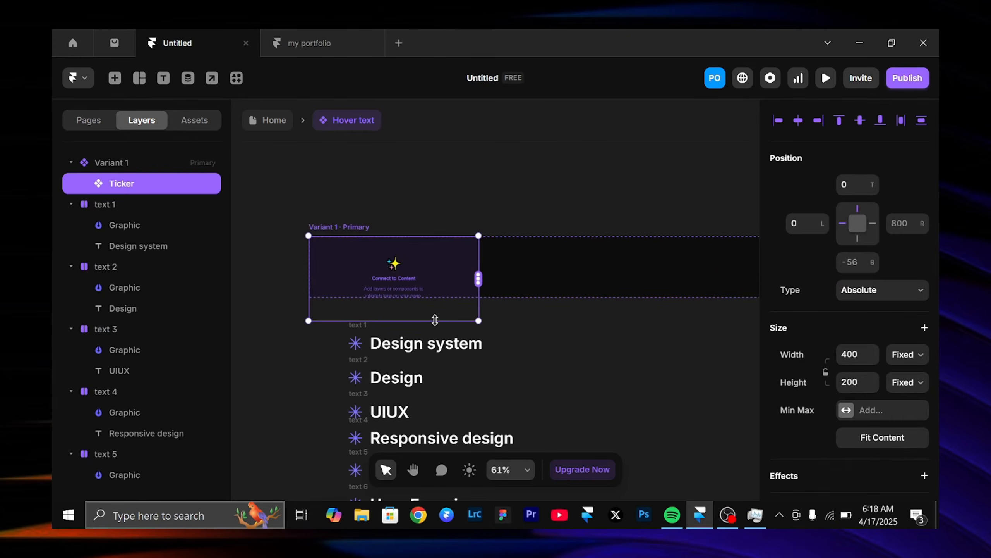
{"action": "left_click_drag", "start_coordinate": [435, 318], "coordinate": [435, 297]}
{"action": "key", "text": "Escape"}
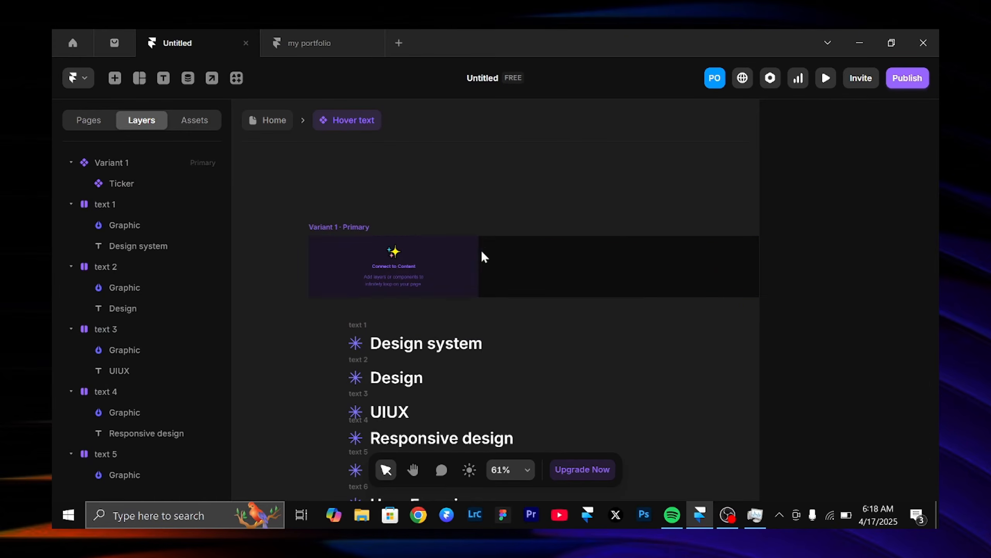
{"action": "left_click", "coordinate": [450, 256]}
{"action": "left_click_drag", "start_coordinate": [478, 248], "coordinate": [640, 275]}
{"action": "scroll", "coordinate": [636, 240], "scroll_direction": "down", "scroll_amount": 3}
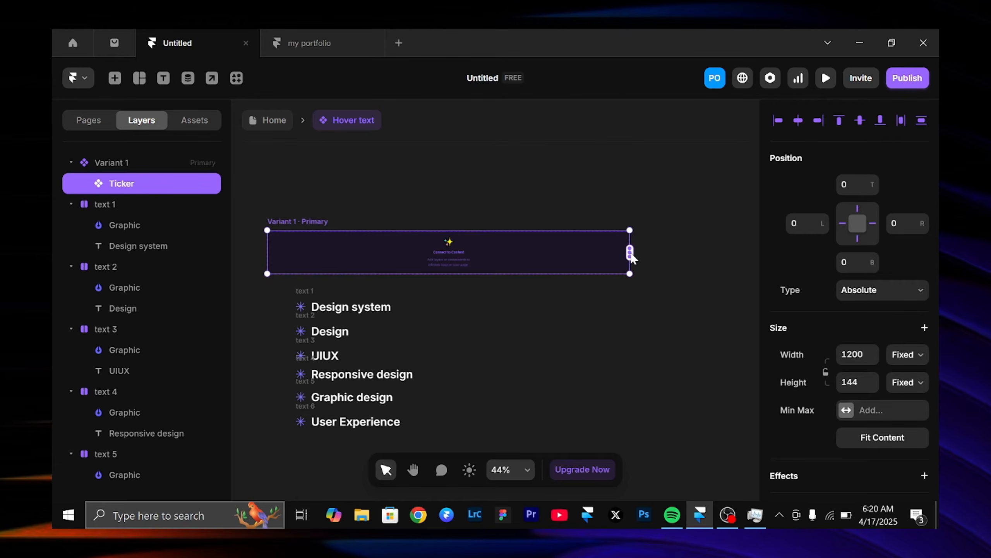
Connect the Ticker to all six label stacks in order, from Design system down to User Experience
{"action": "left_click_drag", "start_coordinate": [630, 253], "coordinate": [367, 306]}
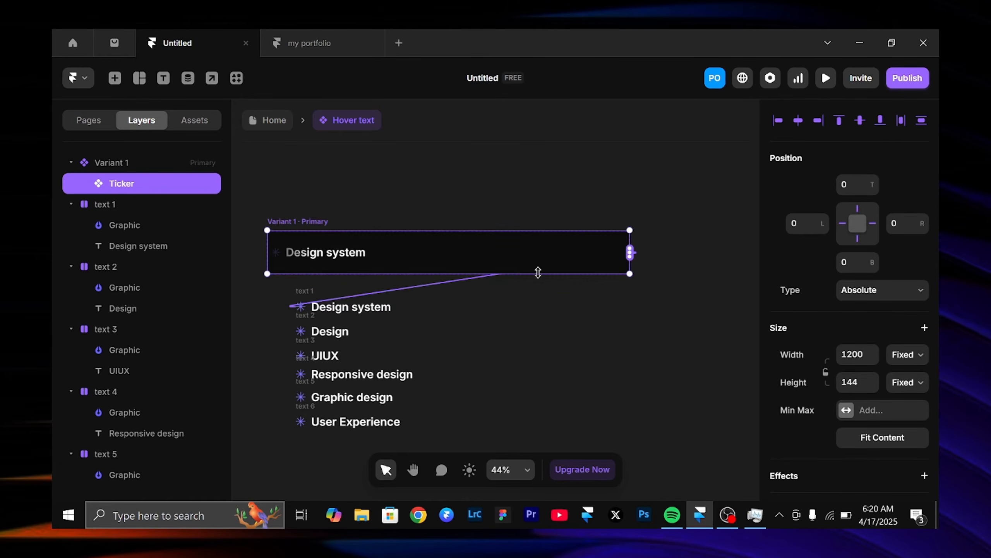
{"action": "left_click_drag", "start_coordinate": [630, 252], "coordinate": [338, 332]}
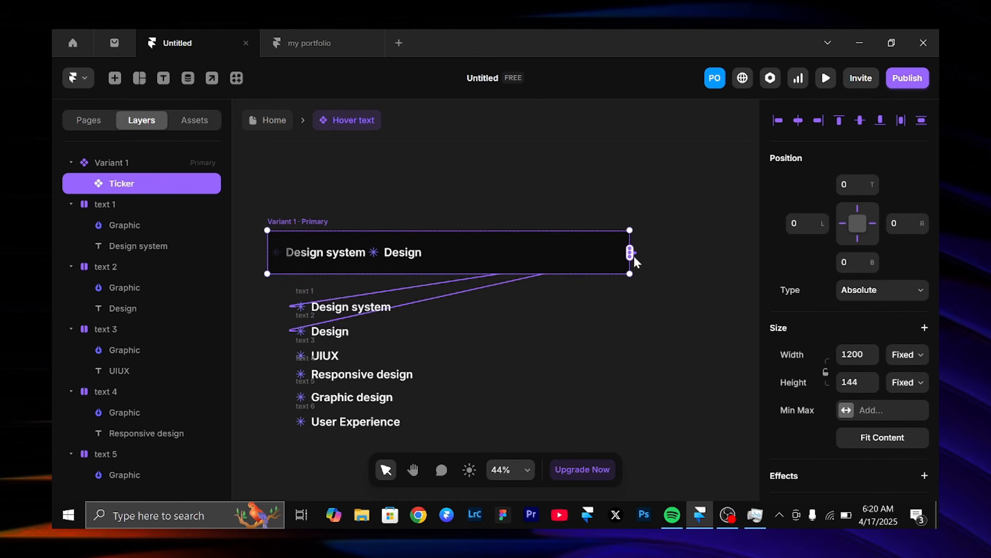
{"action": "left_click_drag", "start_coordinate": [630, 252], "coordinate": [327, 358]}
{"action": "left_click_drag", "start_coordinate": [630, 259], "coordinate": [402, 374]}
{"action": "left_click_drag", "start_coordinate": [631, 252], "coordinate": [366, 395]}
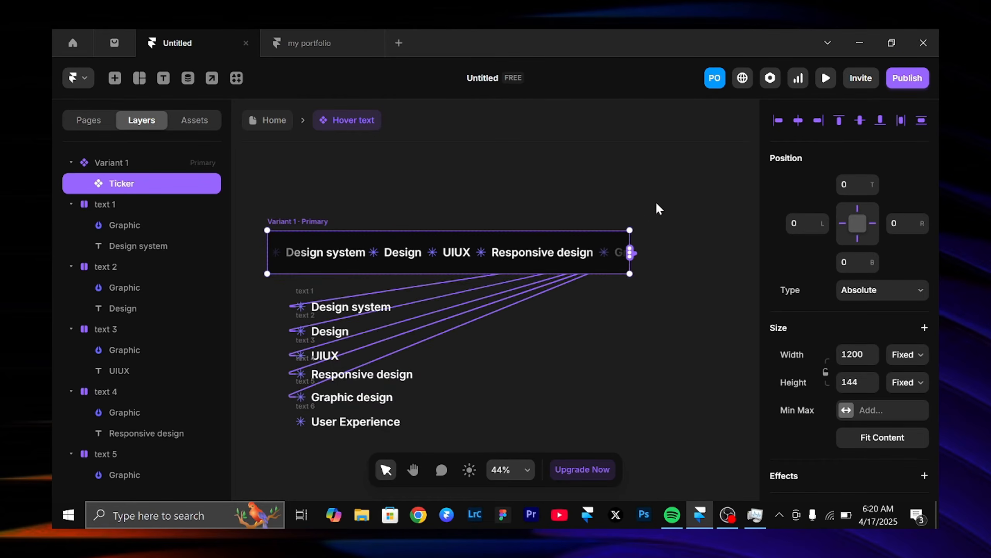
{"action": "left_click_drag", "start_coordinate": [630, 254], "coordinate": [373, 424]}
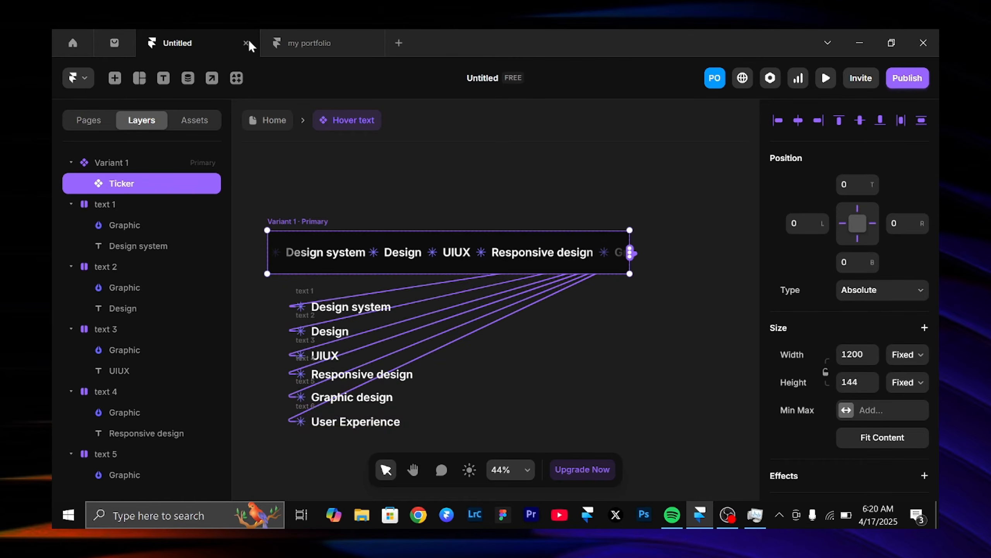
Check the reference ticker in the my portfolio project and set the Untitled project's Ticker gap to 24
{"action": "left_click", "coordinate": [279, 40]}
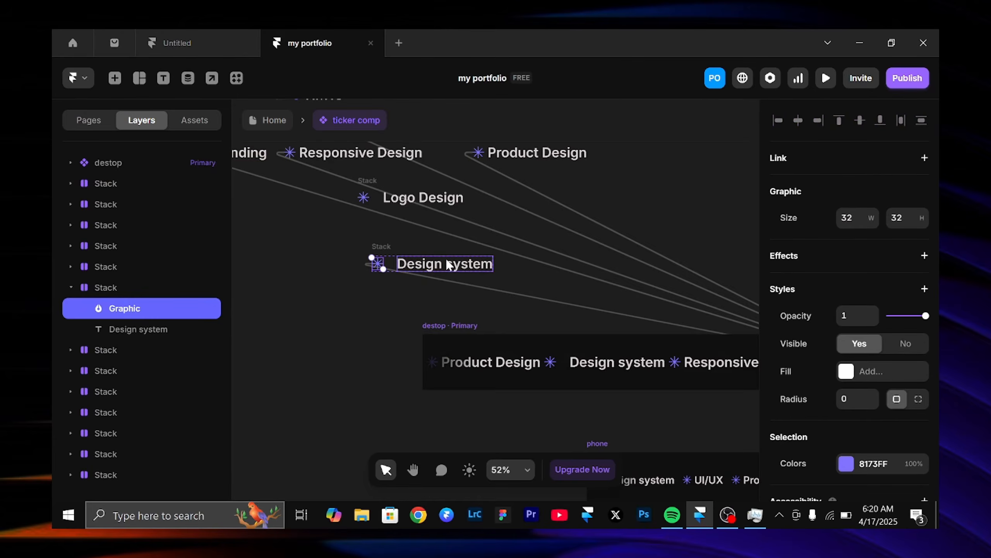
{"action": "scroll", "coordinate": [448, 264], "scroll_direction": "down", "scroll_amount": 4}
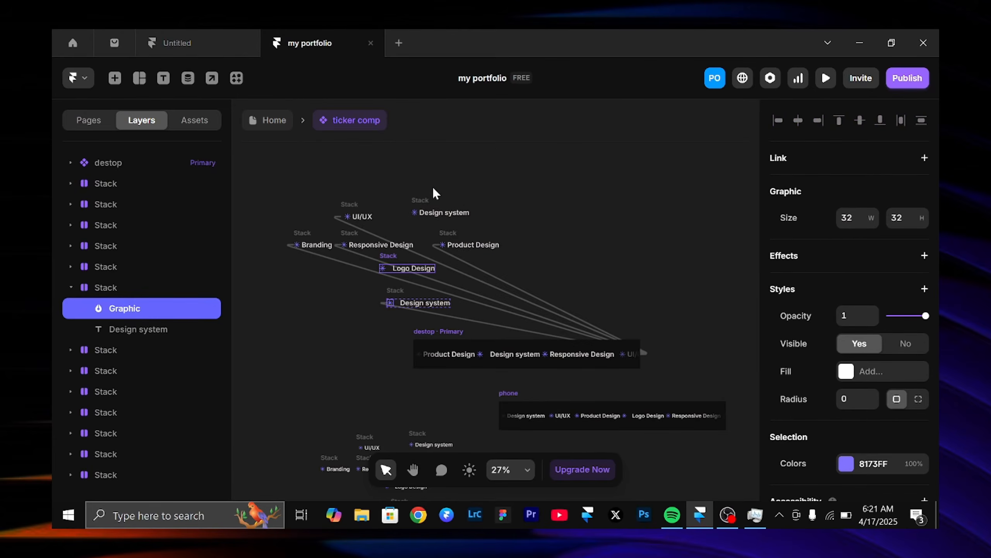
{"action": "key", "text": "ctrl+Tab"}
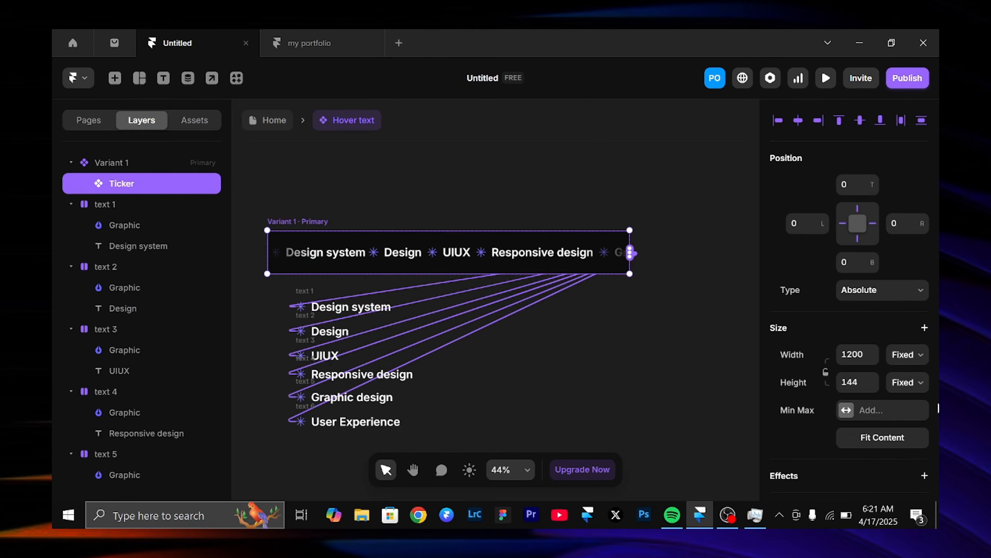
{"action": "scroll", "coordinate": [939, 408], "scroll_direction": "down", "scroll_amount": 10}
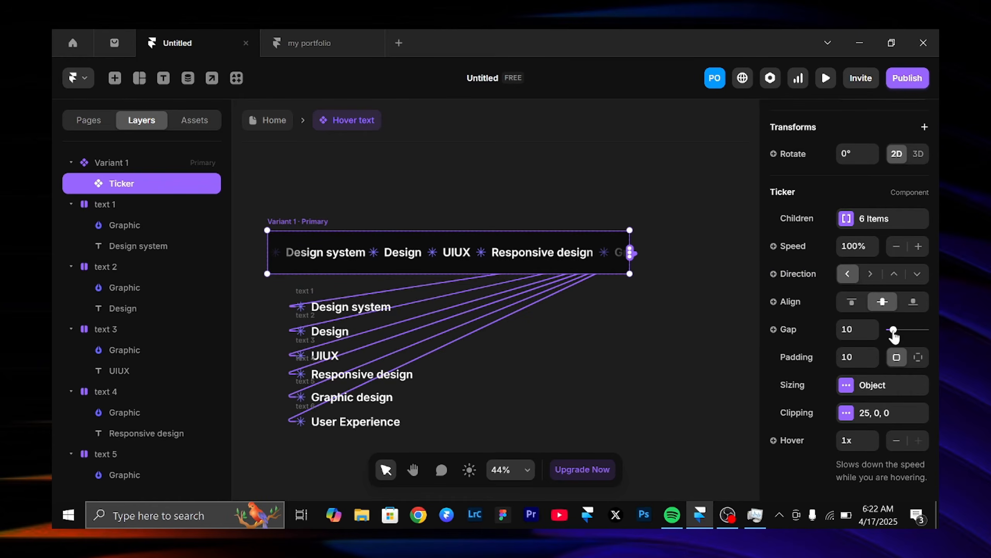
{"action": "left_click_drag", "start_coordinate": [893, 331], "coordinate": [898, 330]}
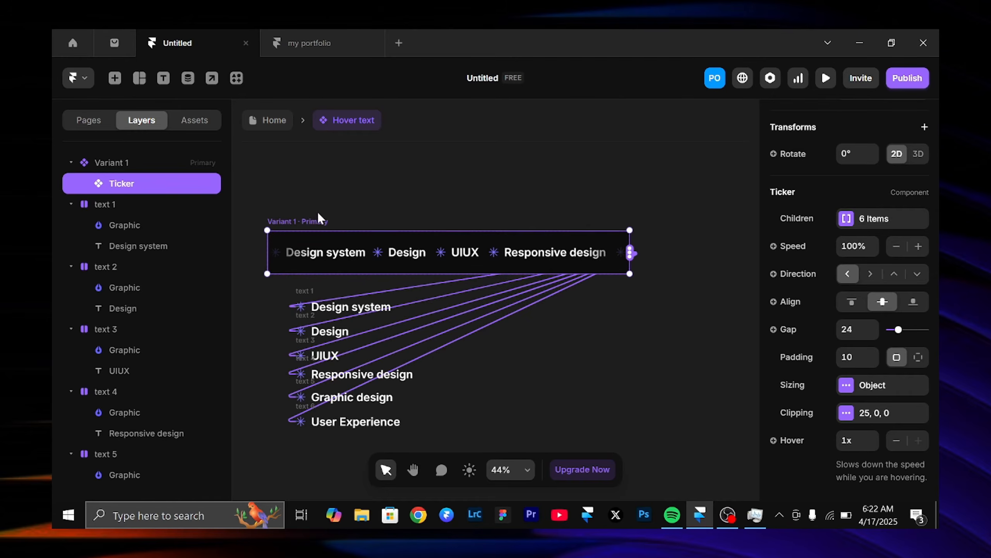
Preview the ticker's motion and reduce its speed to 80%
{"action": "left_click", "coordinate": [827, 82]}
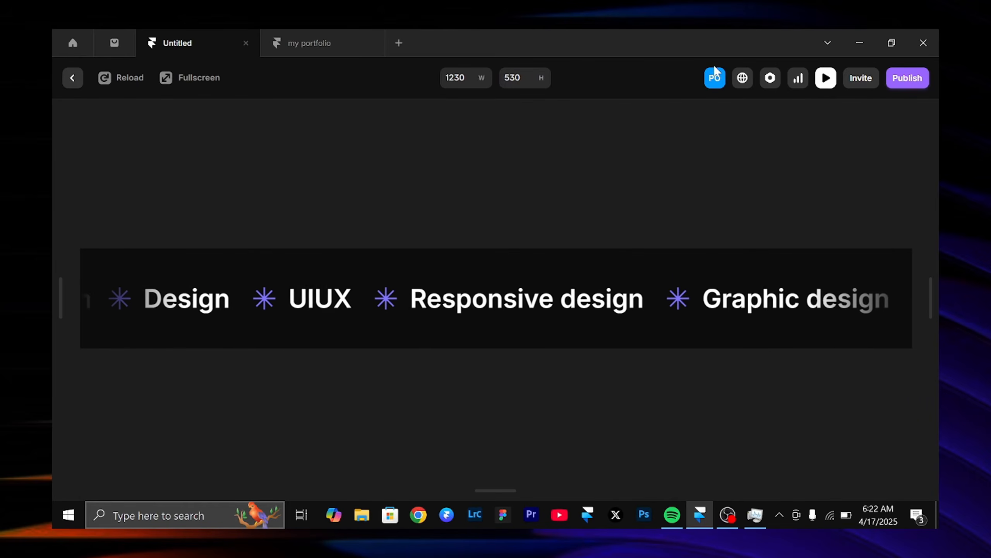
{"action": "left_click", "coordinate": [828, 82]}
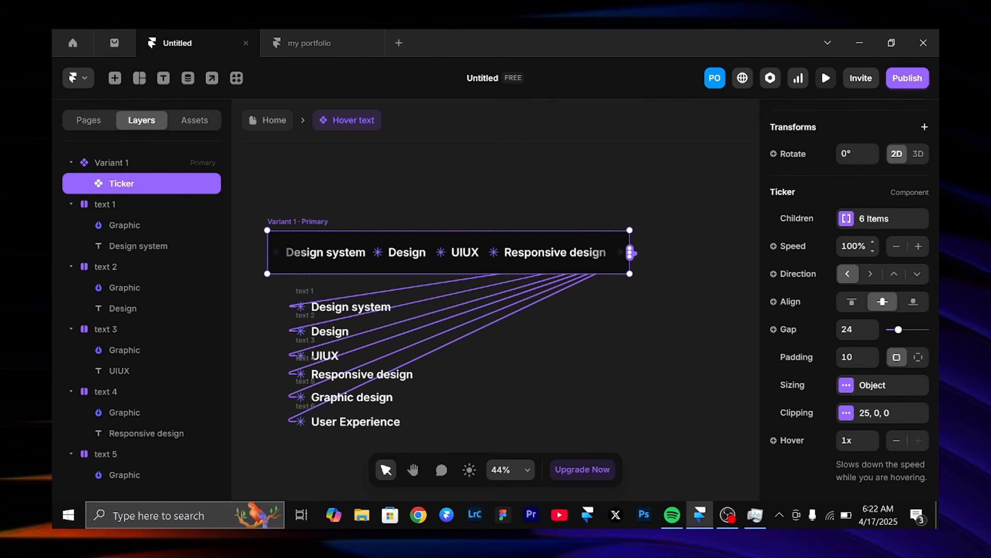
{"action": "left_click", "coordinate": [873, 251]}
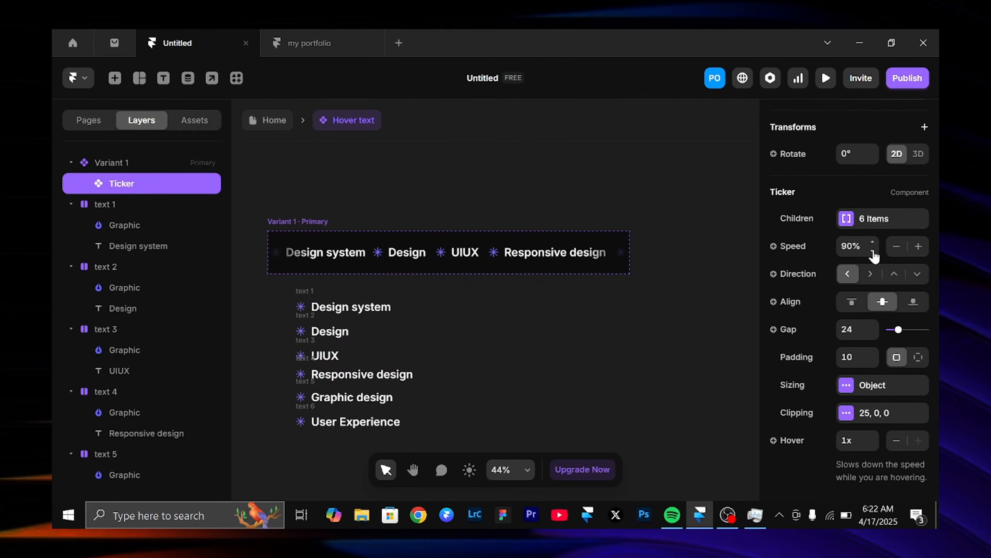
{"action": "left_click", "coordinate": [827, 82]}
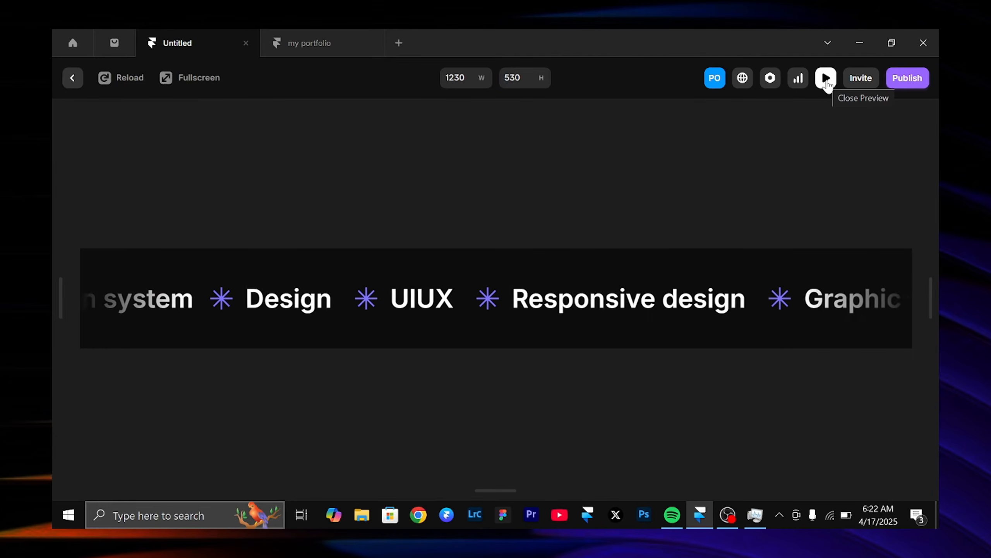
{"action": "left_click", "coordinate": [825, 79]}
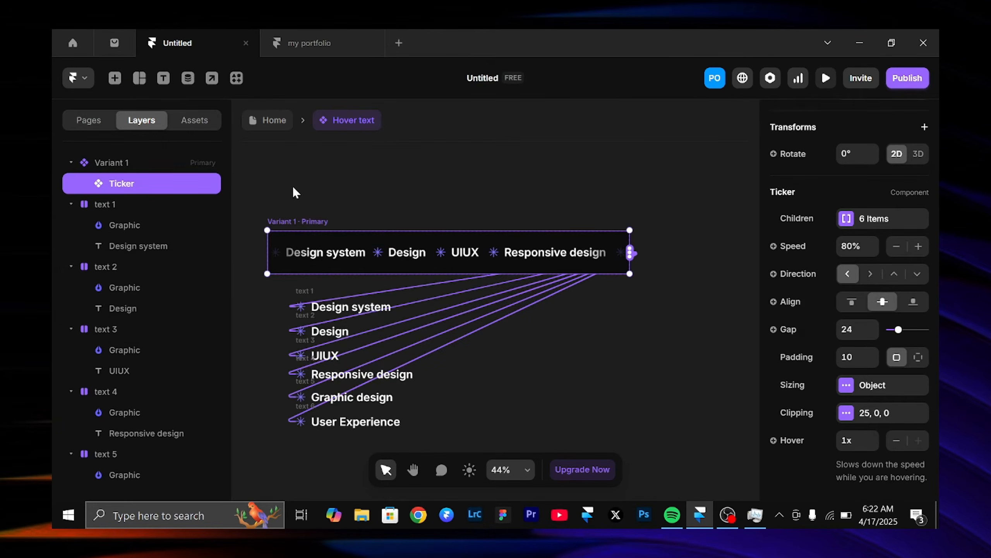
Return to the Home page and preview the scrolling ticker below the hero section
{"action": "left_click", "coordinate": [260, 121]}
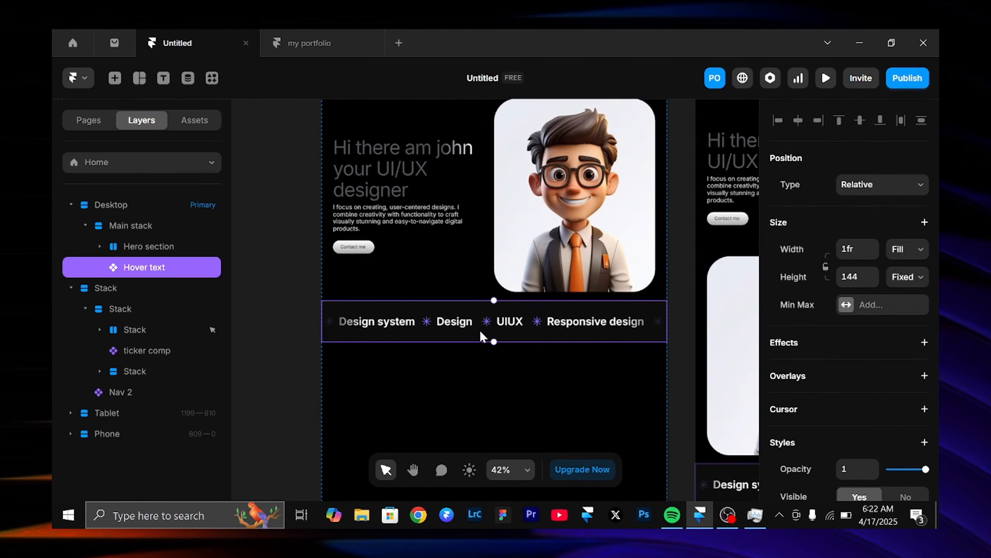
{"action": "left_click", "coordinate": [826, 78]}
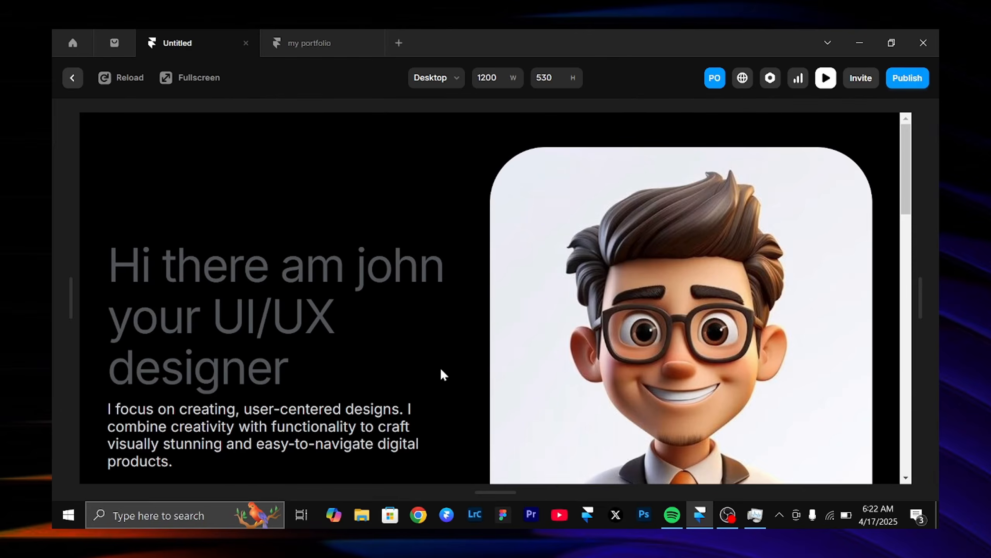
{"action": "scroll", "coordinate": [441, 370], "scroll_direction": "down", "scroll_amount": 5}
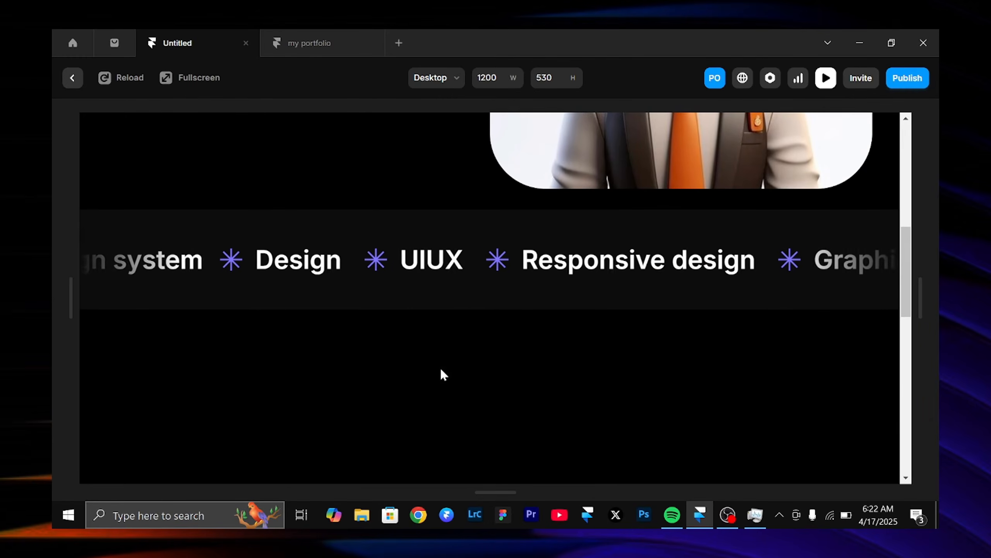
{"action": "left_click", "coordinate": [824, 80]}
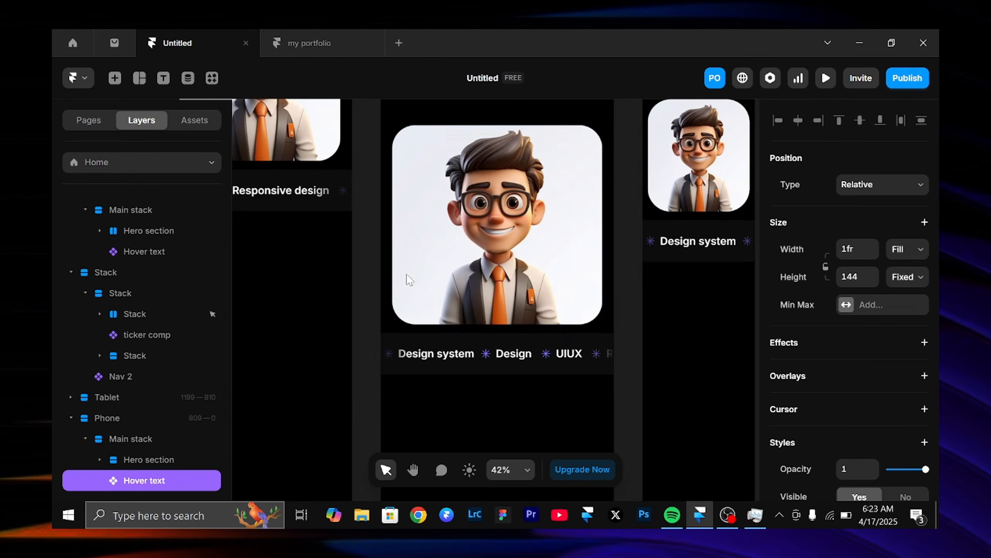
Open the ticker component from the Phone layout and try a font size of 20 on the Design system label of text 1
{"action": "scroll", "coordinate": [515, 357], "scroll_direction": "right", "scroll_amount": 3}
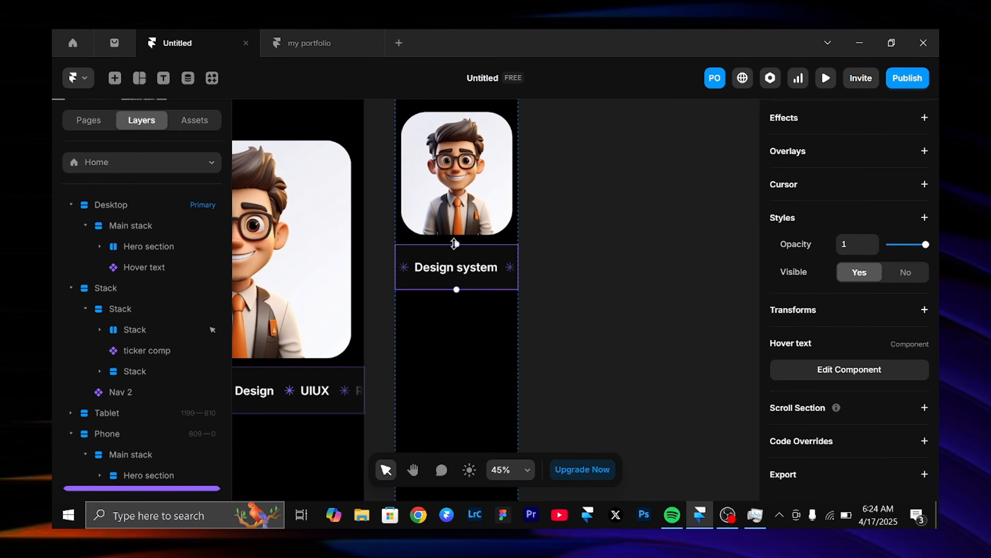
{"action": "scroll", "coordinate": [456, 244], "scroll_direction": "up", "scroll_amount": 5}
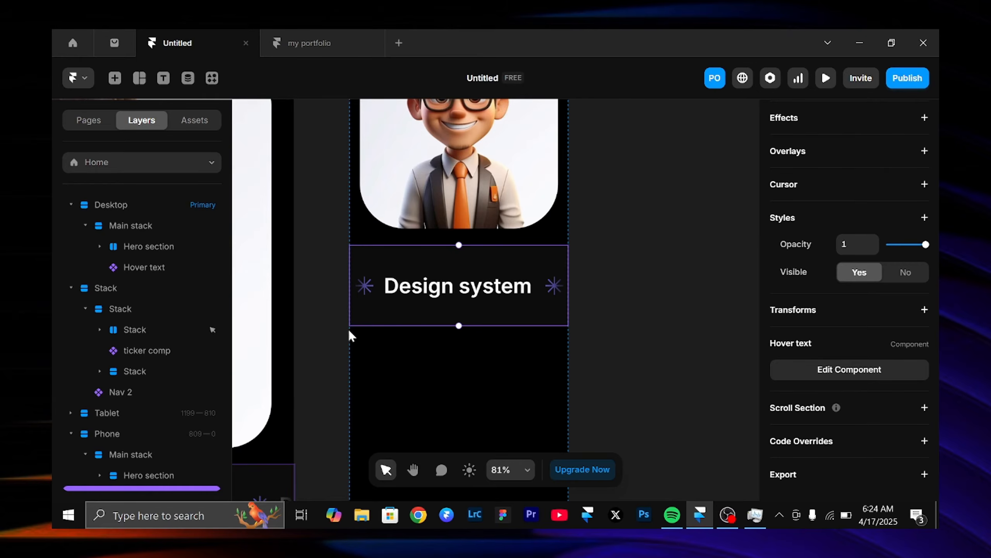
{"action": "double_click", "coordinate": [506, 301]}
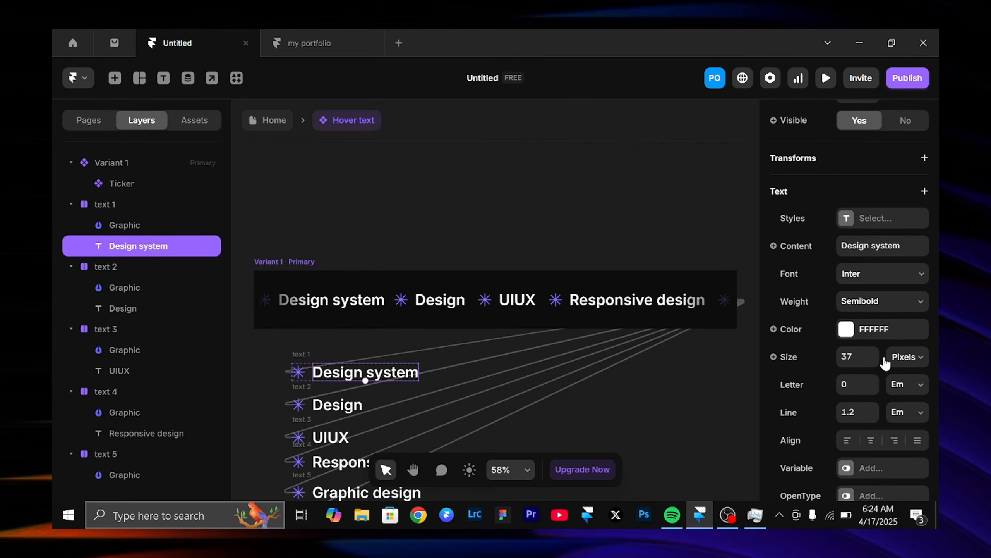
{"action": "left_click", "coordinate": [849, 357]}
{"action": "type", "text": "20"}
{"action": "key", "text": "Return"}
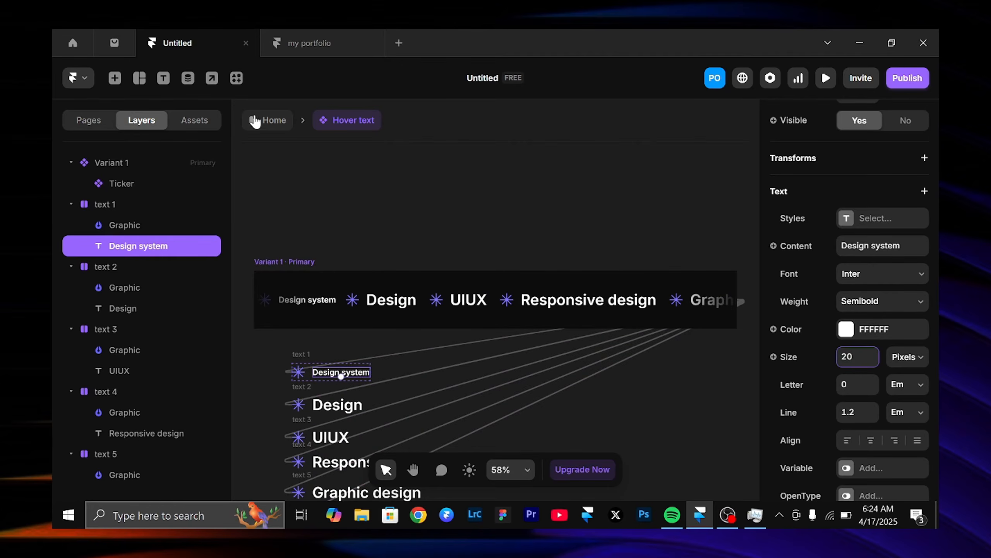
Compare the resized label in the Home page's Desktop, Tablet and Phone layouts, and undo the font size change in the Hover text component
{"action": "left_click", "coordinate": [273, 121]}
{"action": "scroll", "coordinate": [710, 201], "scroll_direction": "up", "scroll_amount": 3}
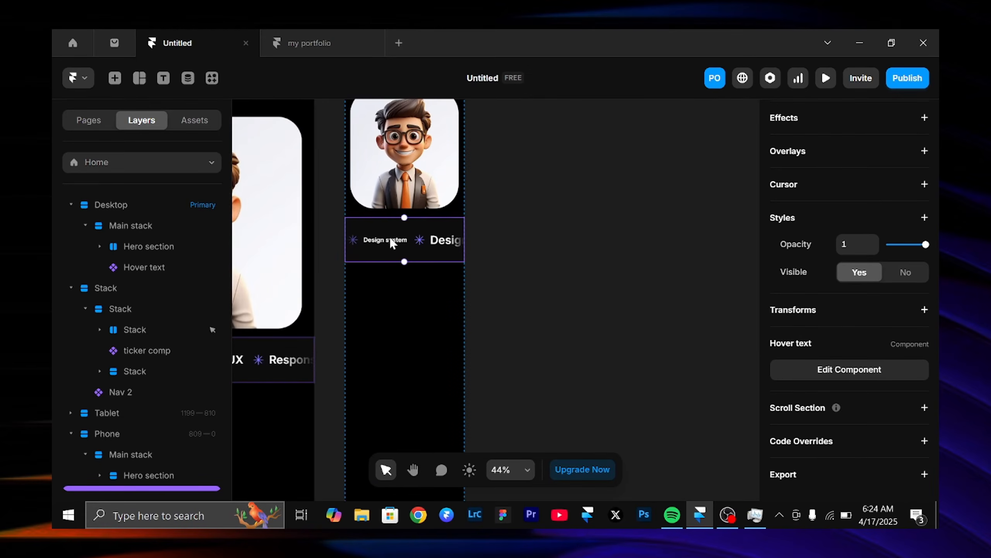
{"action": "scroll", "coordinate": [400, 250], "scroll_direction": "down", "scroll_amount": 3}
{"action": "scroll", "coordinate": [400, 249], "scroll_direction": "left", "scroll_amount": 5}
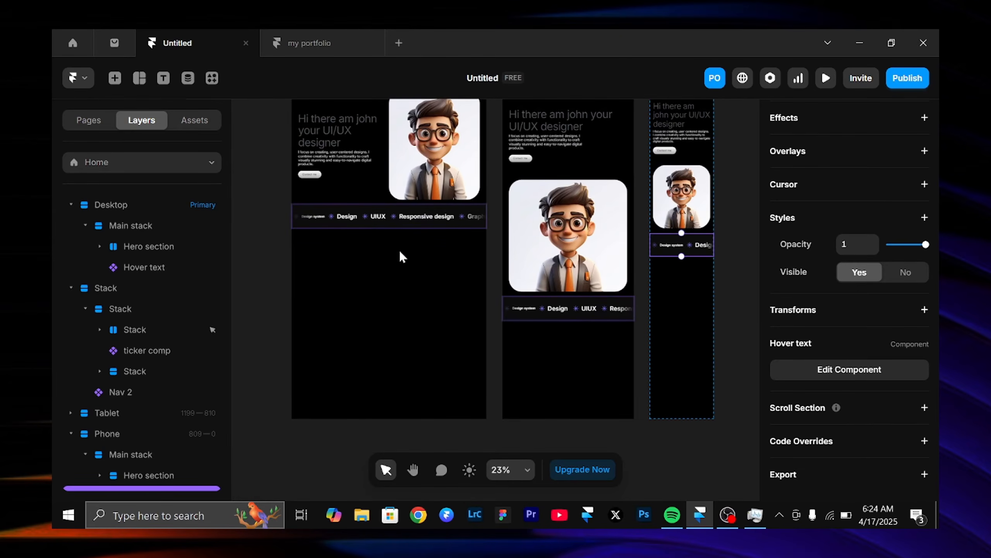
{"action": "scroll", "coordinate": [523, 327], "scroll_direction": "up", "scroll_amount": 3}
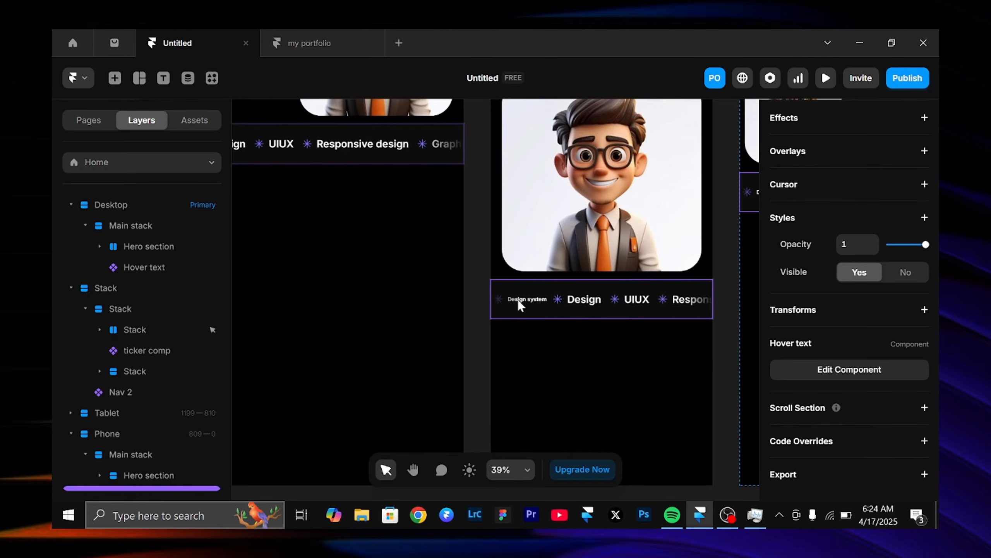
{"action": "scroll", "coordinate": [517, 299], "scroll_direction": "left", "scroll_amount": 5}
{"action": "scroll", "coordinate": [517, 298], "scroll_direction": "up", "scroll_amount": 3}
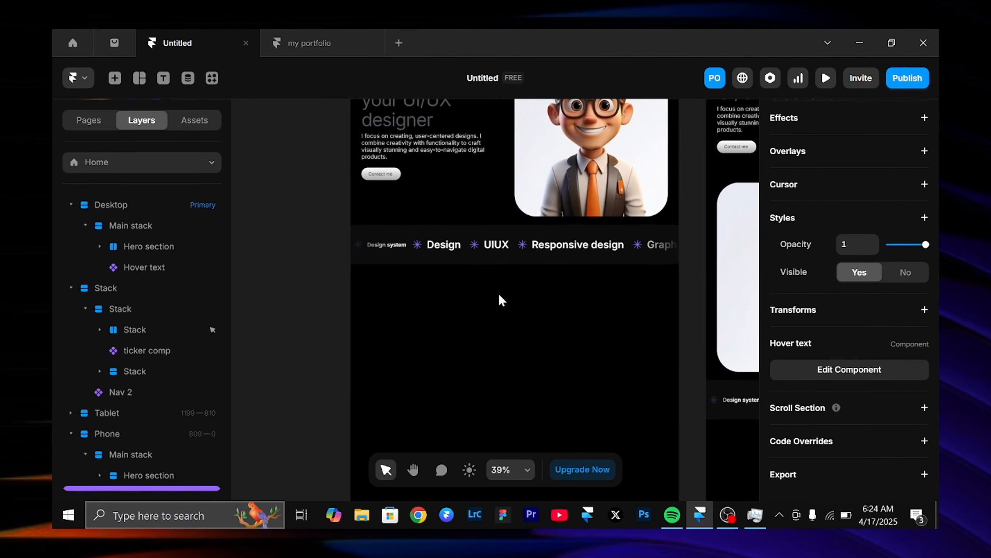
{"action": "scroll", "coordinate": [499, 293], "scroll_direction": "right", "scroll_amount": 10}
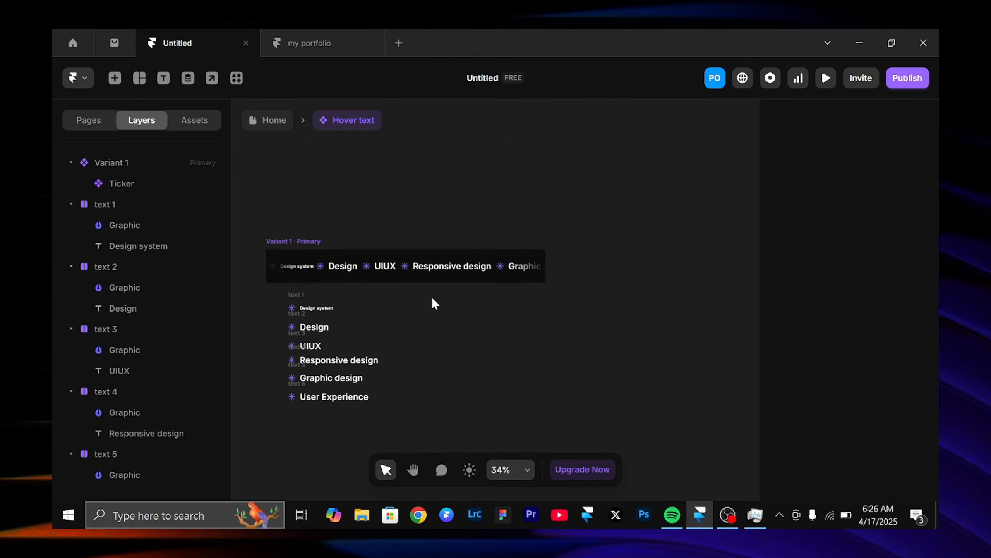
{"action": "key", "text": "ctrl+z"}
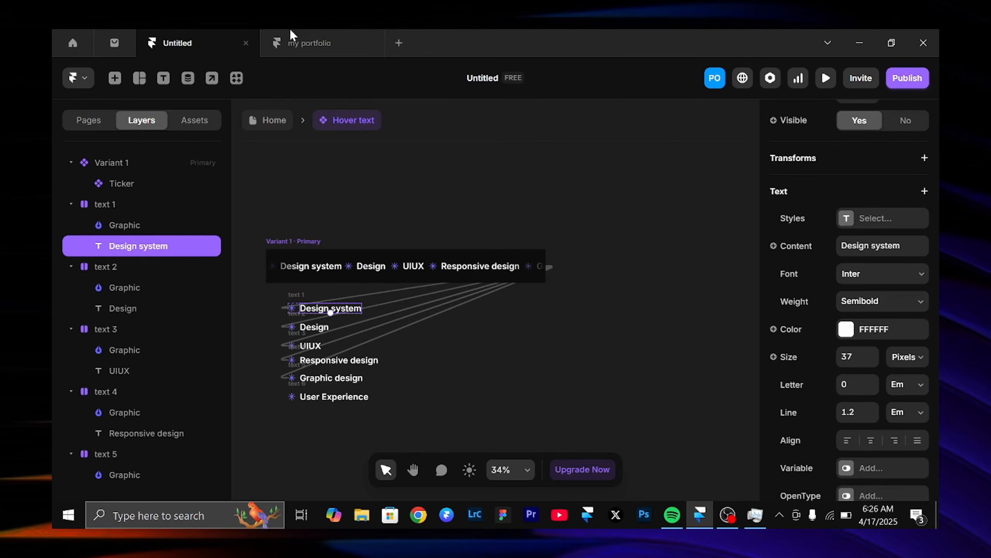
Switch to the my portfolio project and examine how ticker comp is split into destop and phone variants
{"action": "left_click", "coordinate": [301, 44]}
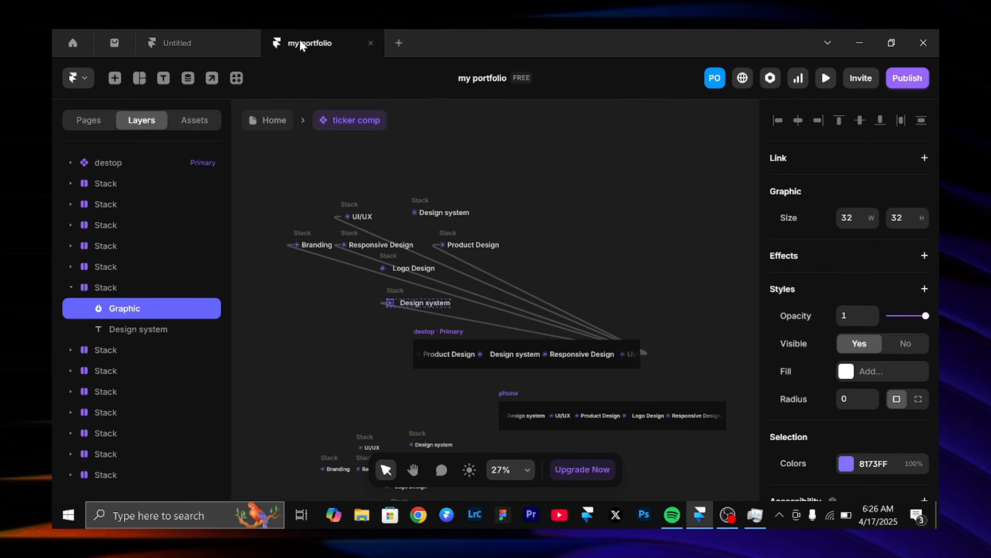
{"action": "scroll", "coordinate": [570, 305], "scroll_direction": "down", "scroll_amount": 4}
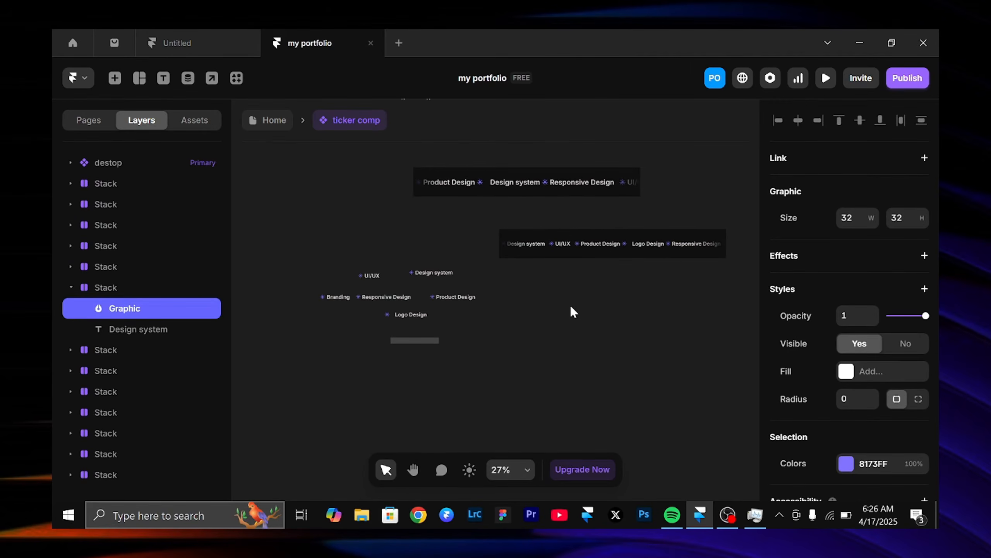
{"action": "scroll", "coordinate": [570, 306], "scroll_direction": "up", "scroll_amount": 2}
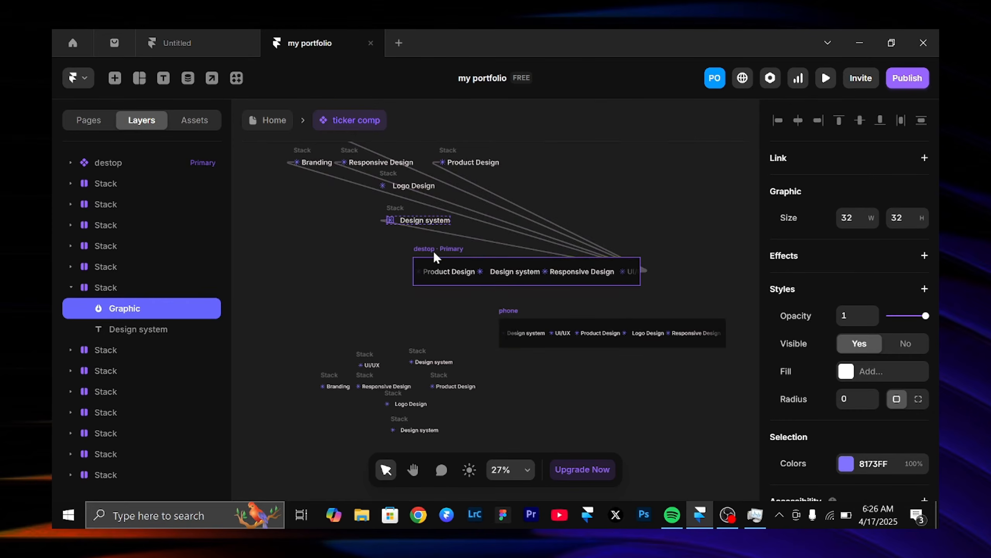
{"action": "scroll", "coordinate": [514, 324], "scroll_direction": "up", "scroll_amount": 4}
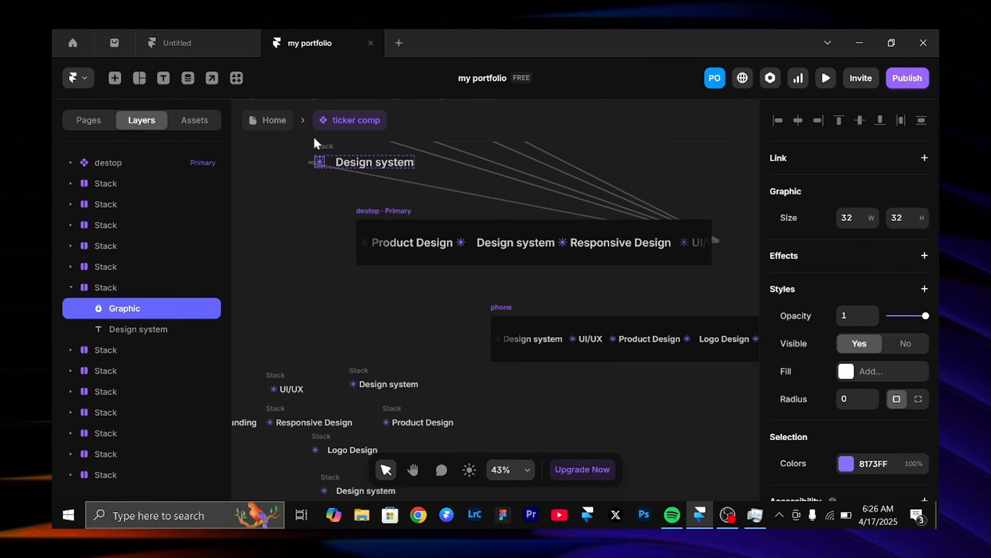
On the my portfolio Home page, switch the Tablet layout's ticker comp to the phone variant and back to destop
{"action": "left_click", "coordinate": [262, 120]}
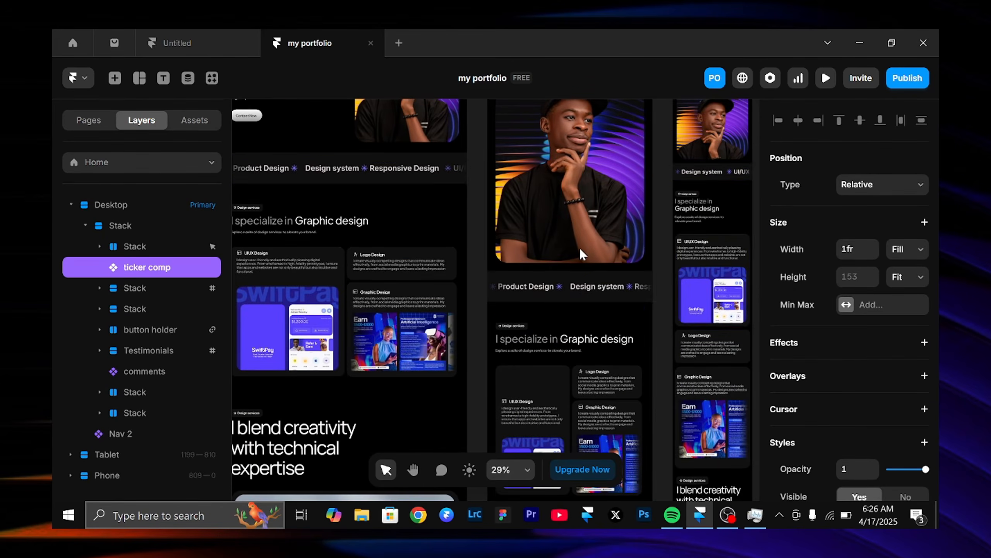
{"action": "left_click", "coordinate": [581, 286]}
{"action": "scroll", "coordinate": [913, 367], "scroll_direction": "down", "scroll_amount": 5}
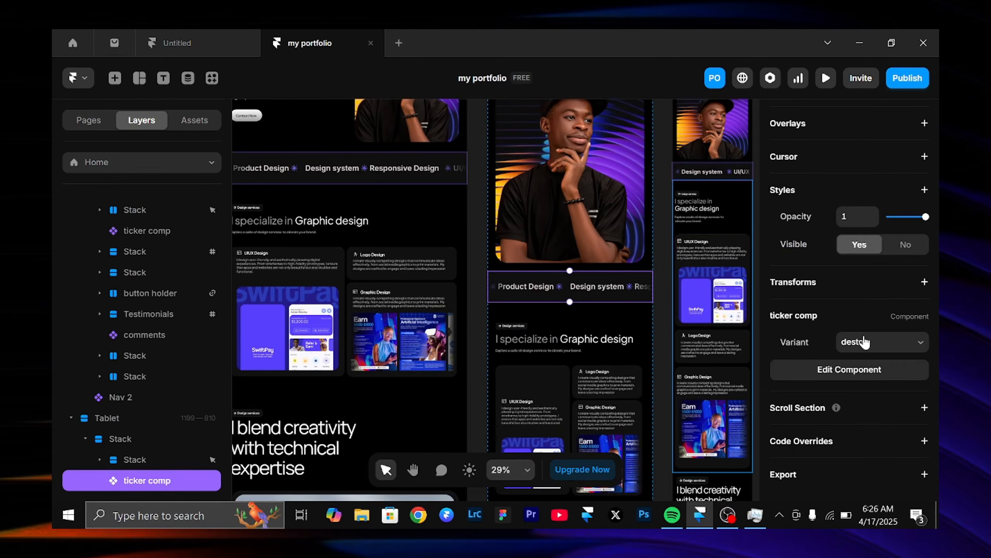
{"action": "left_click", "coordinate": [896, 351]}
{"action": "left_click", "coordinate": [897, 351]}
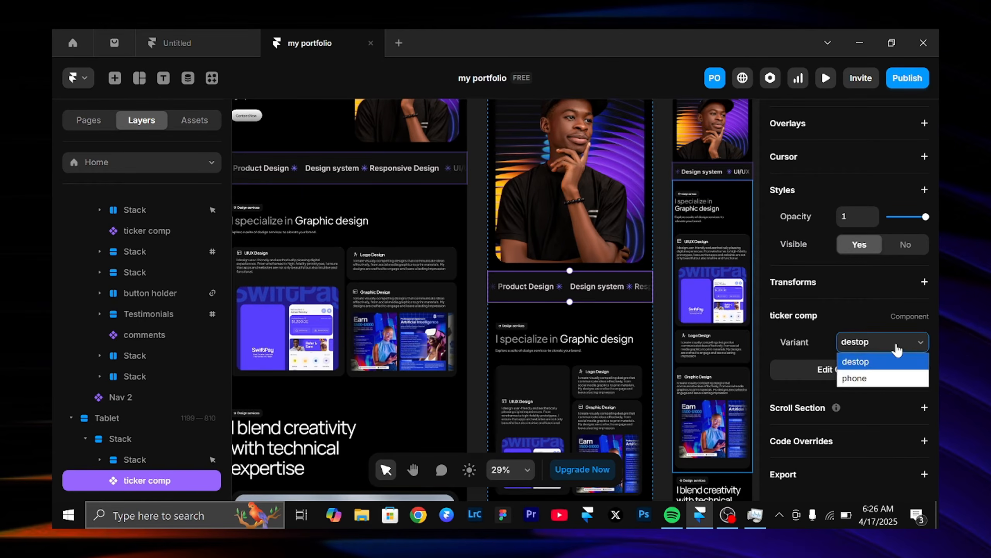
{"action": "left_click", "coordinate": [851, 378]}
{"action": "left_click", "coordinate": [864, 347]}
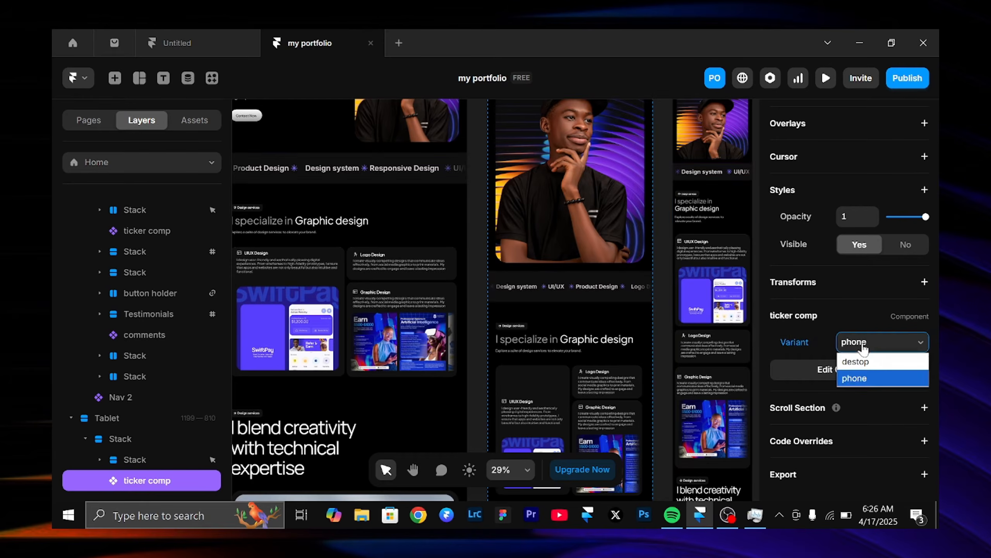
{"action": "left_click", "coordinate": [863, 363]}
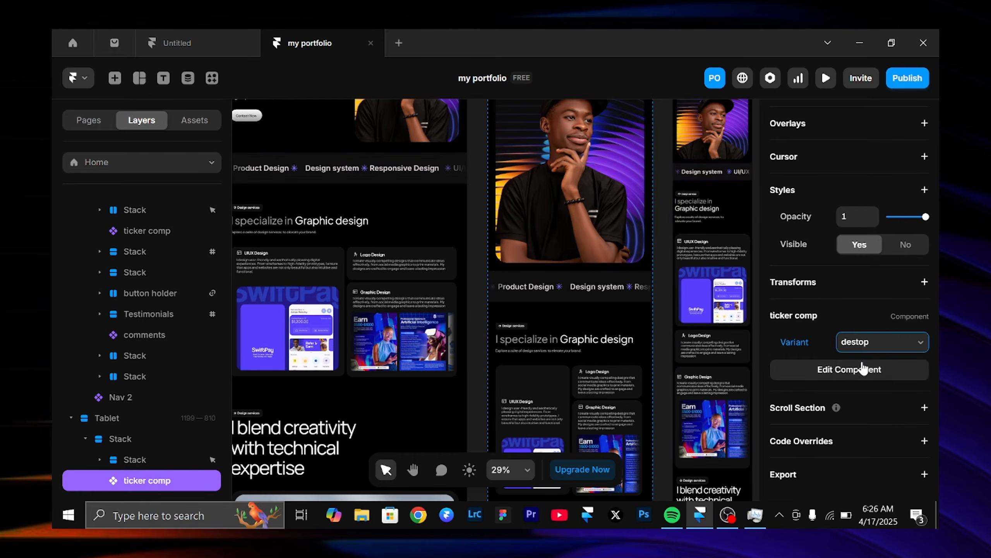
{"action": "left_click", "coordinate": [865, 345]}
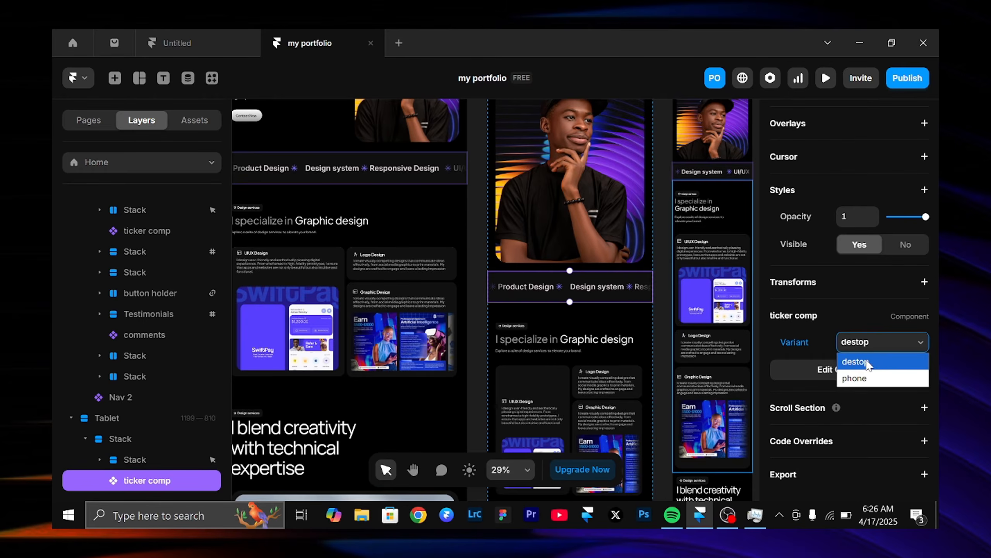
{"action": "left_click", "coordinate": [865, 363]}
Switch the Phone layout's ticker comp to the destop variant and back to phone
{"action": "scroll", "coordinate": [507, 234], "scroll_direction": "right", "scroll_amount": 5}
{"action": "left_click", "coordinate": [521, 172]}
{"action": "scroll", "coordinate": [847, 274], "scroll_direction": "down", "scroll_amount": 5}
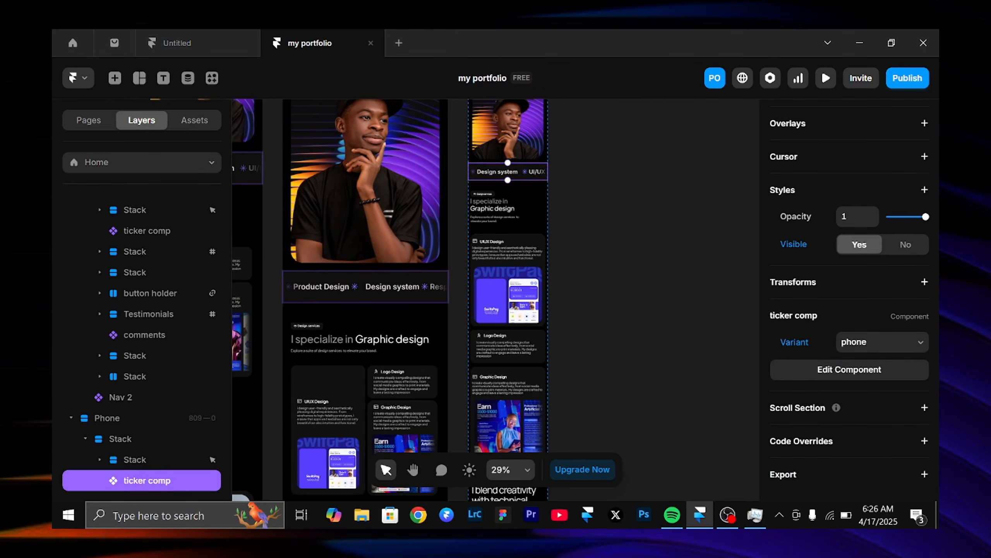
{"action": "left_click", "coordinate": [904, 346]}
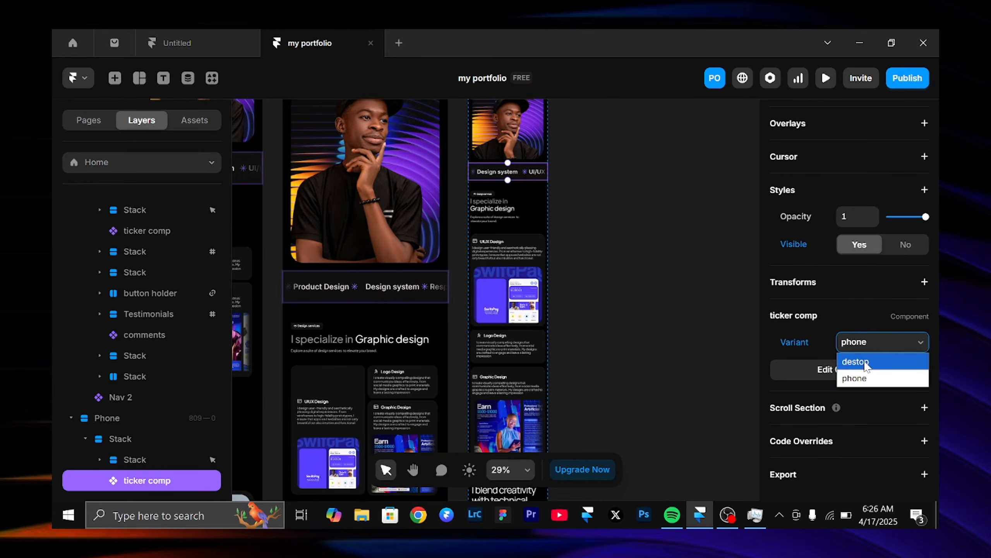
{"action": "left_click", "coordinate": [863, 363]}
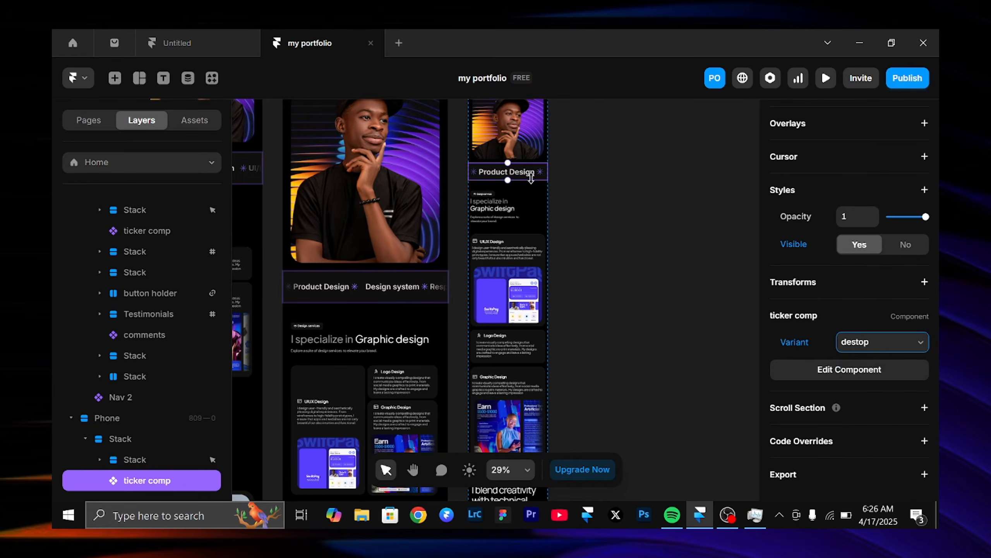
{"action": "left_click", "coordinate": [870, 346]}
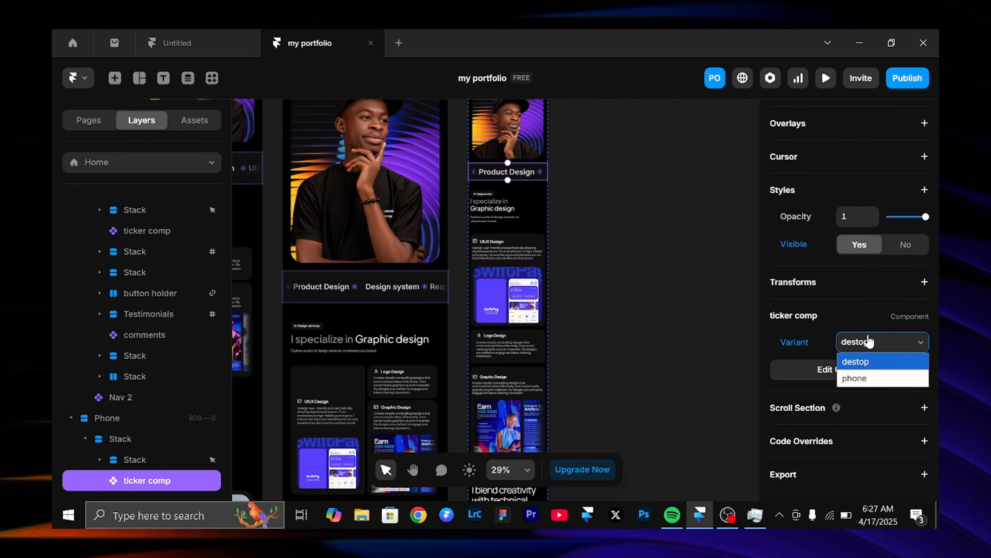
{"action": "left_click", "coordinate": [865, 379]}
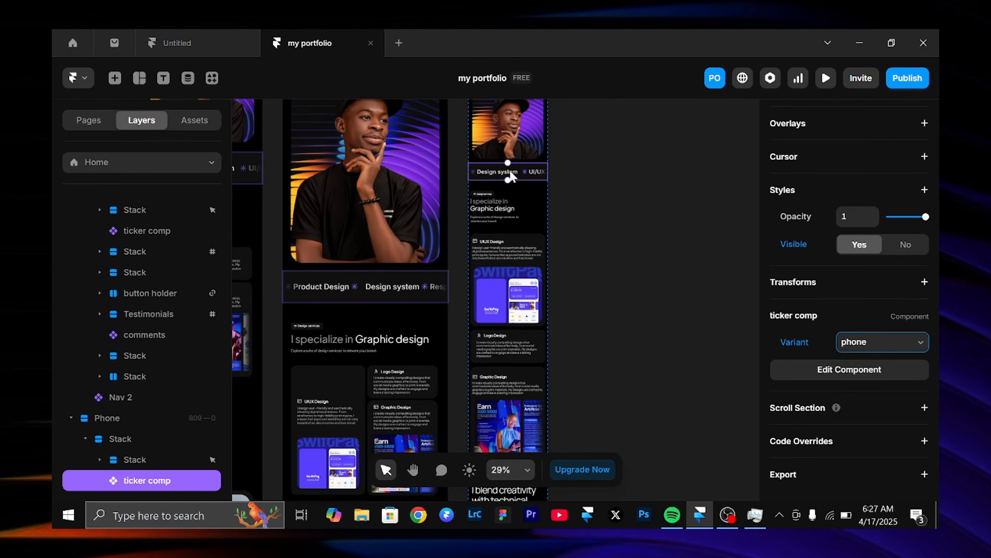
Open the Phone layout's ticker comp and examine its phone variant with the separate label stacks
{"action": "scroll", "coordinate": [510, 176], "scroll_direction": "up", "scroll_amount": 3}
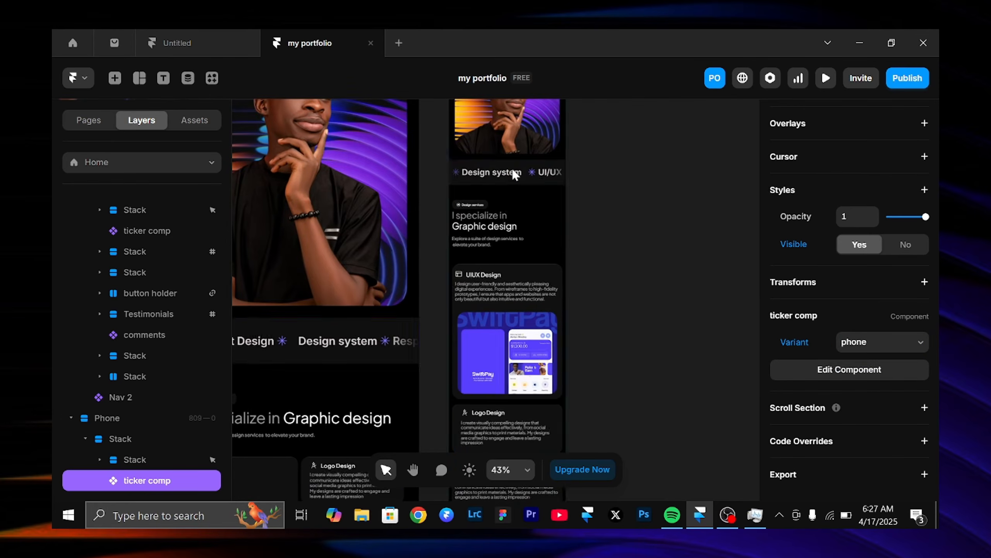
{"action": "double_click", "coordinate": [510, 175]}
{"action": "scroll", "coordinate": [468, 310], "scroll_direction": "down", "scroll_amount": 3}
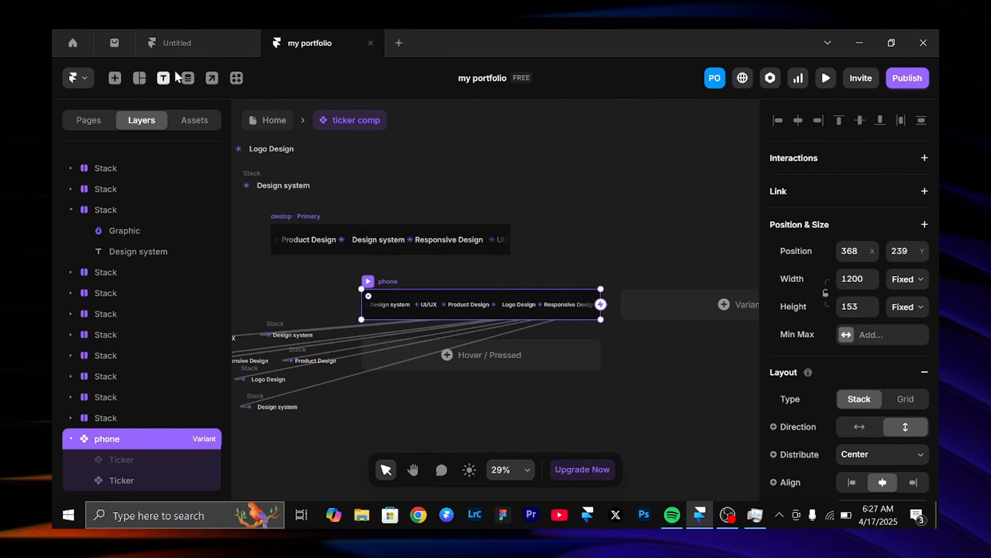
In the Untitled project, add a second variant to the Hover text component and delete the Ticker inside it, leaving Variant 2 selected
{"action": "left_click", "coordinate": [174, 43]}
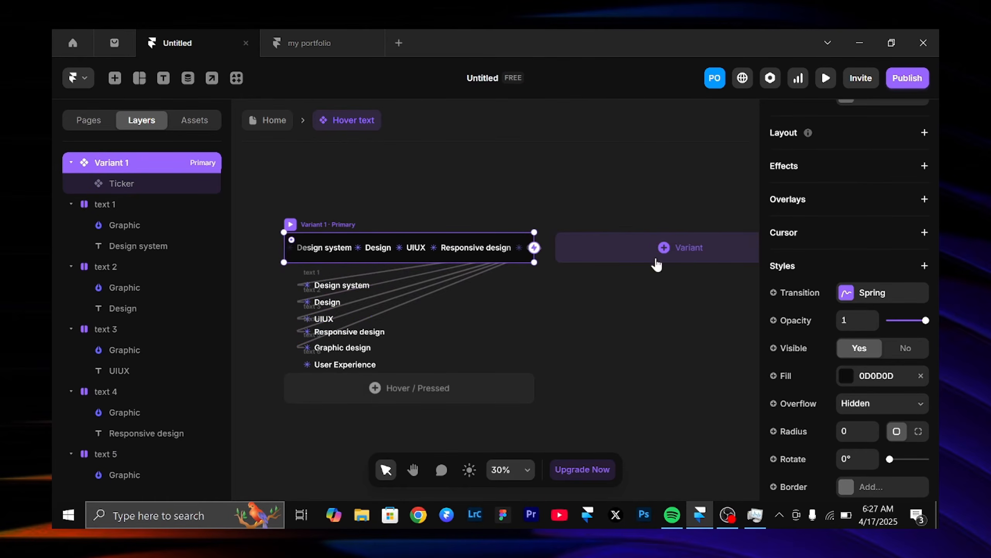
{"action": "left_click", "coordinate": [665, 251]}
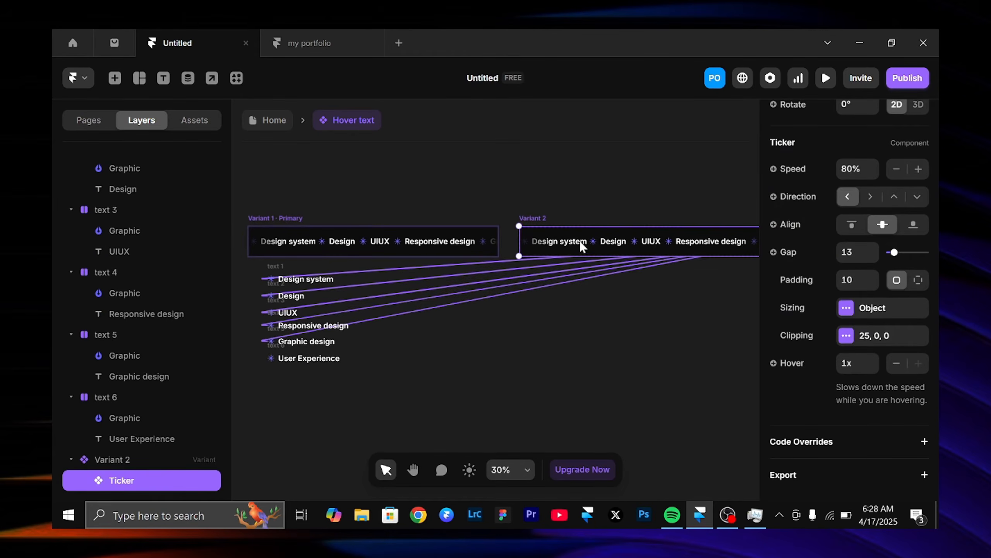
{"action": "key", "text": "Delete"}
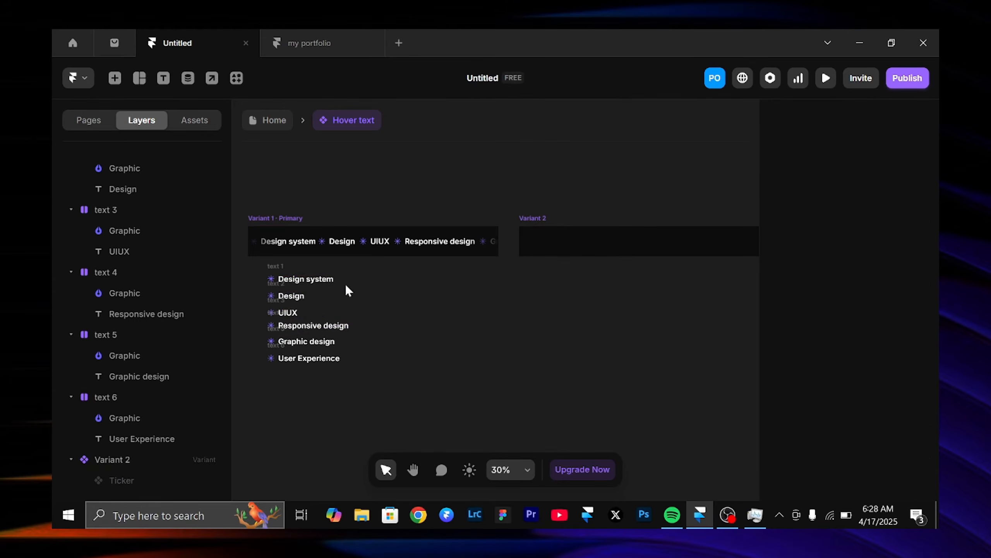
{"action": "left_click", "coordinate": [550, 220]}
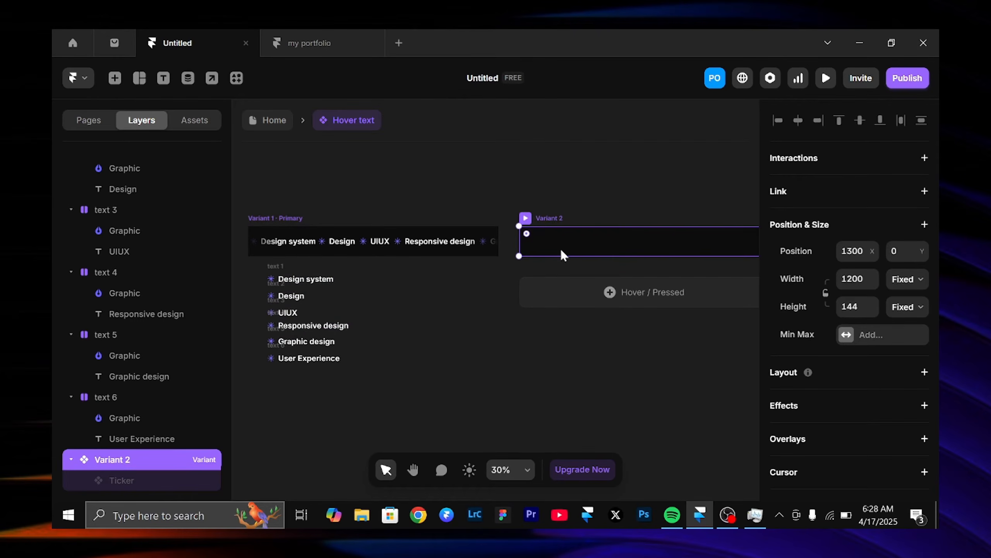
Place a copy of the six label stacks below Variant 2 and select the copied Design system text
{"action": "left_click_drag", "start_coordinate": [254, 263], "coordinate": [375, 378]}
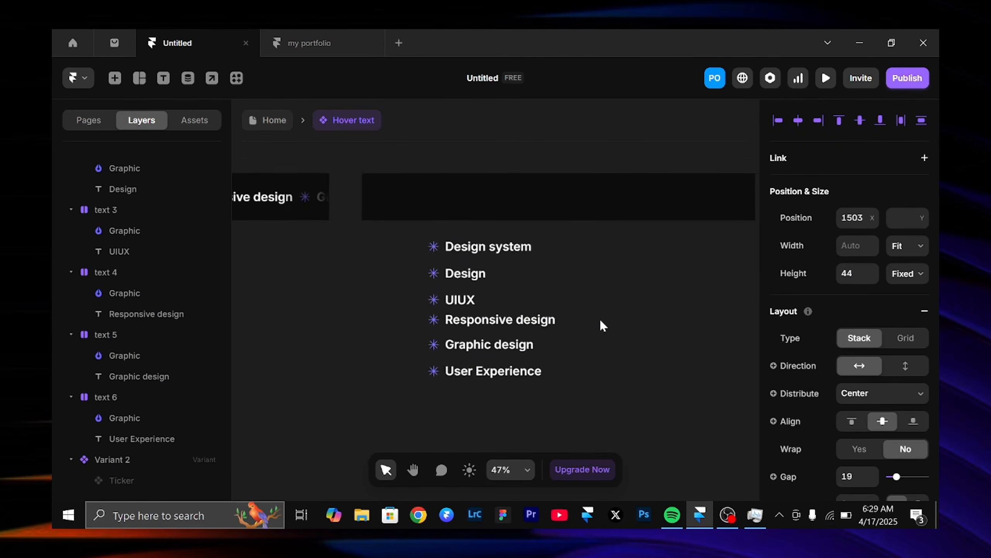
{"action": "scroll", "coordinate": [599, 319], "scroll_direction": "up", "scroll_amount": 2}
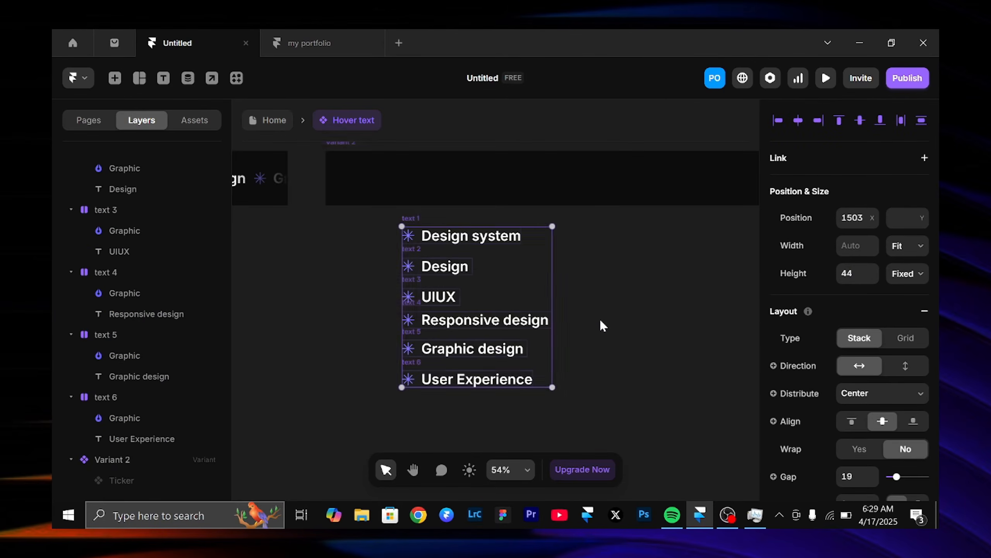
{"action": "left_click", "coordinate": [463, 239]}
{"action": "left_click", "coordinate": [476, 238]}
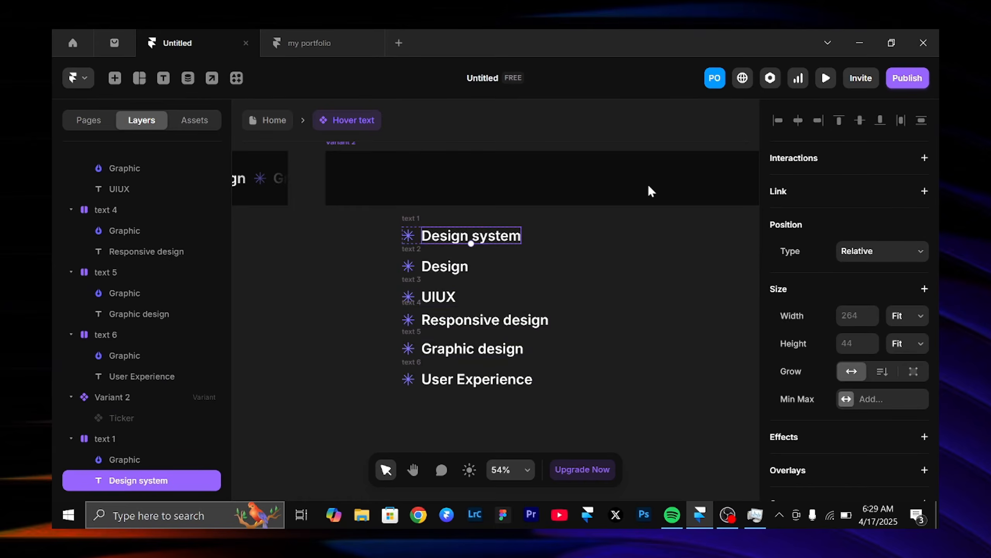
Examine the text settings of a phone Design system label in the my portfolio ticker comp, then return to the Untitled project
{"action": "left_click", "coordinate": [308, 57]}
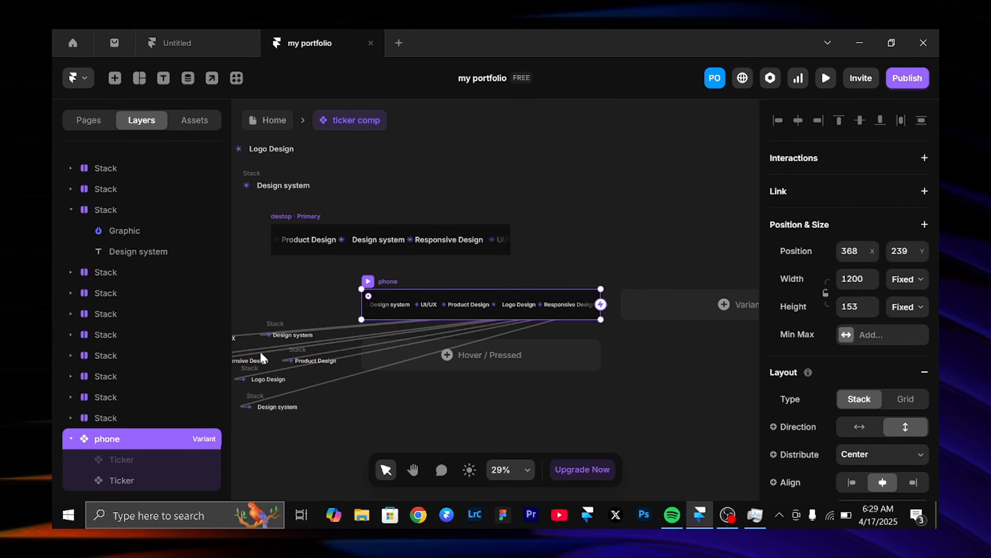
{"action": "left_click", "coordinate": [283, 334]}
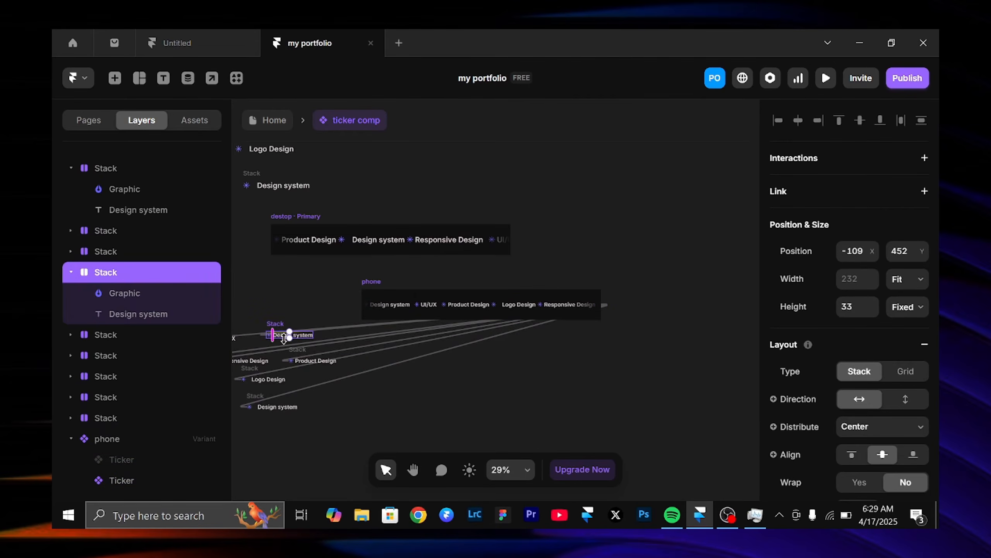
{"action": "left_click", "coordinate": [134, 313]}
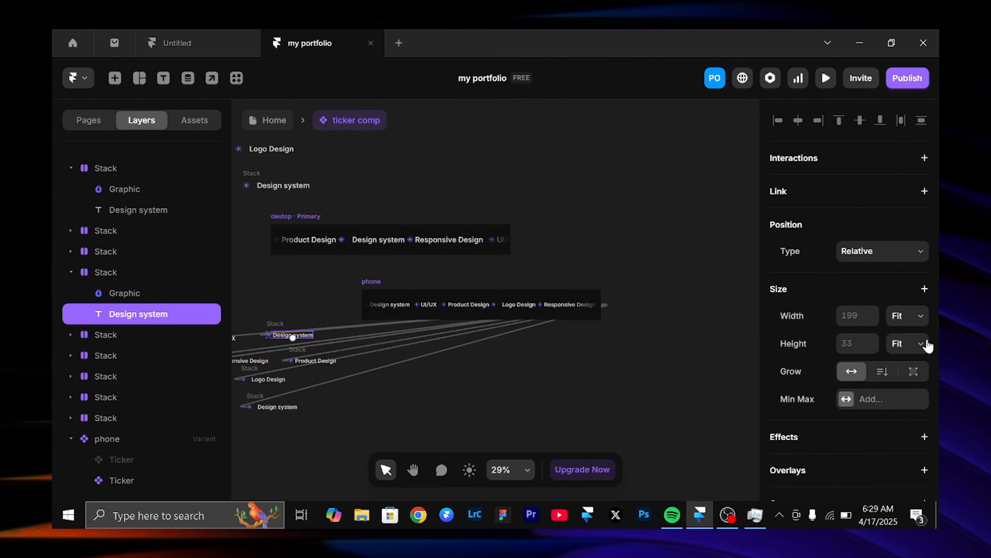
{"action": "scroll", "coordinate": [926, 343], "scroll_direction": "down", "scroll_amount": 10}
{"action": "left_click", "coordinate": [188, 44]}
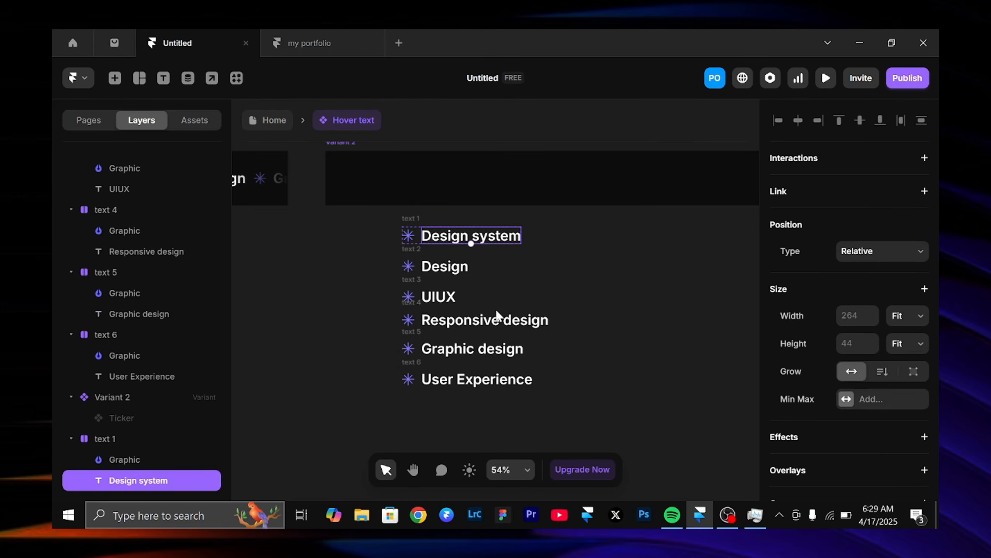
Set the font size of all six copied label texts below Variant 2 to 28 pixels
{"action": "left_click", "coordinate": [848, 305]}
{"action": "type", "text": "2"}
{"action": "left_click", "coordinate": [445, 266]}
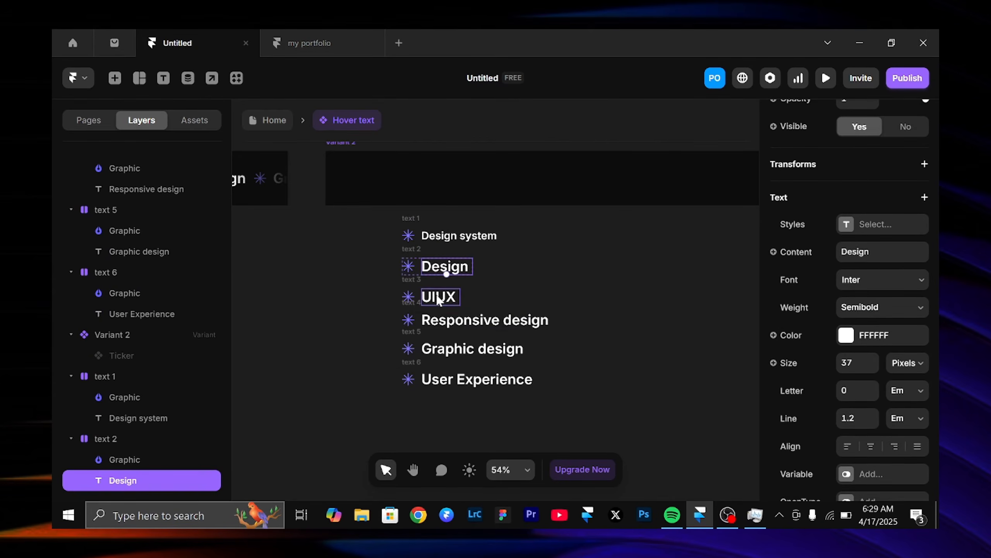
{"action": "left_click", "coordinate": [438, 296], "text": "shift"}
{"action": "left_click", "coordinate": [507, 324], "text": "shift"}
{"action": "left_click", "coordinate": [482, 348], "text": "shift"}
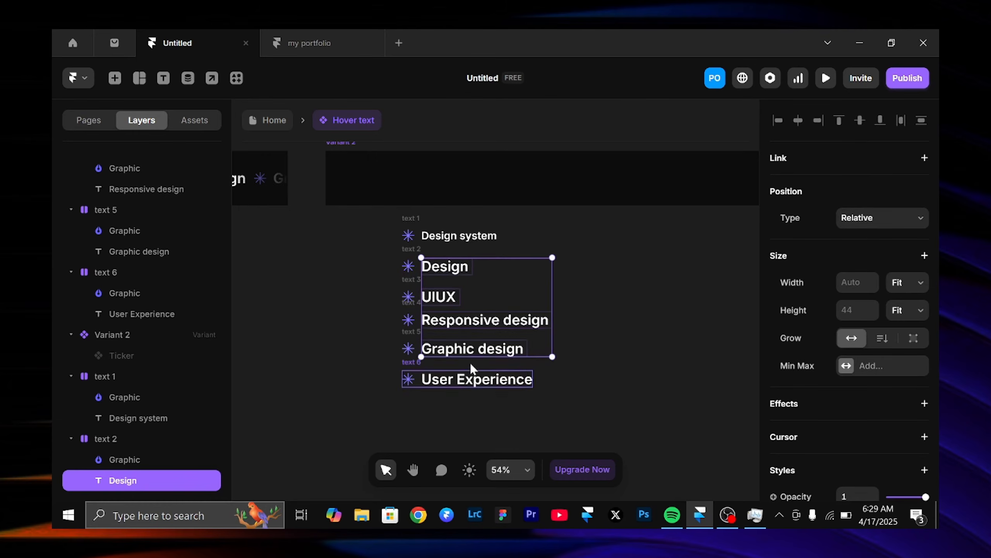
{"action": "left_click", "coordinate": [472, 382], "text": "shift"}
{"action": "scroll", "coordinate": [894, 310], "scroll_direction": "down", "scroll_amount": 5}
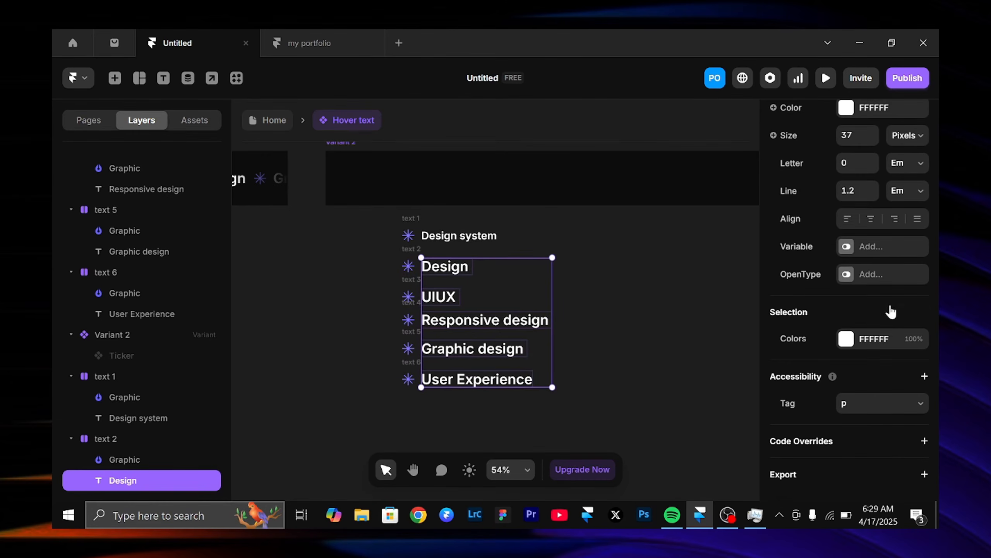
{"action": "left_click", "coordinate": [848, 135]}
{"action": "type", "text": "28"}
{"action": "key", "text": "Return"}
{"action": "left_click", "coordinate": [586, 346]}
Insert a Ticker element into Variant 2 and stretch it to fill the variant at 1200 by 144
{"action": "scroll", "coordinate": [585, 346], "scroll_direction": "down", "scroll_amount": 3}
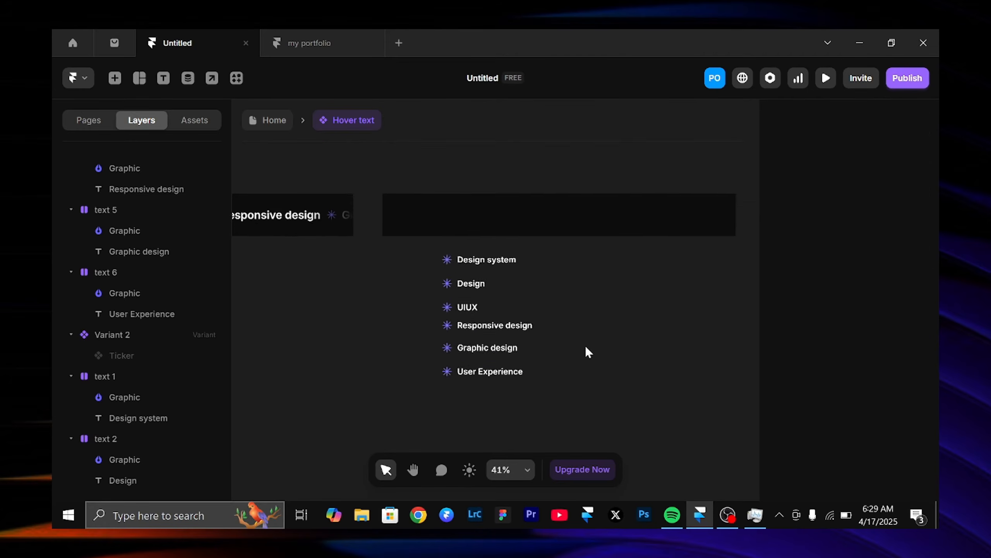
{"action": "right_click", "coordinate": [585, 345]}
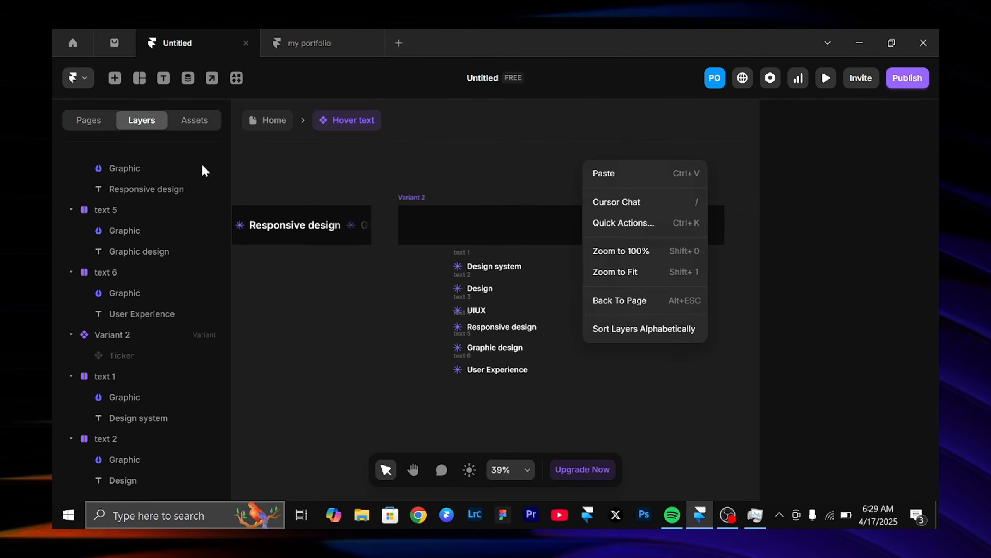
{"action": "left_click", "coordinate": [121, 89]}
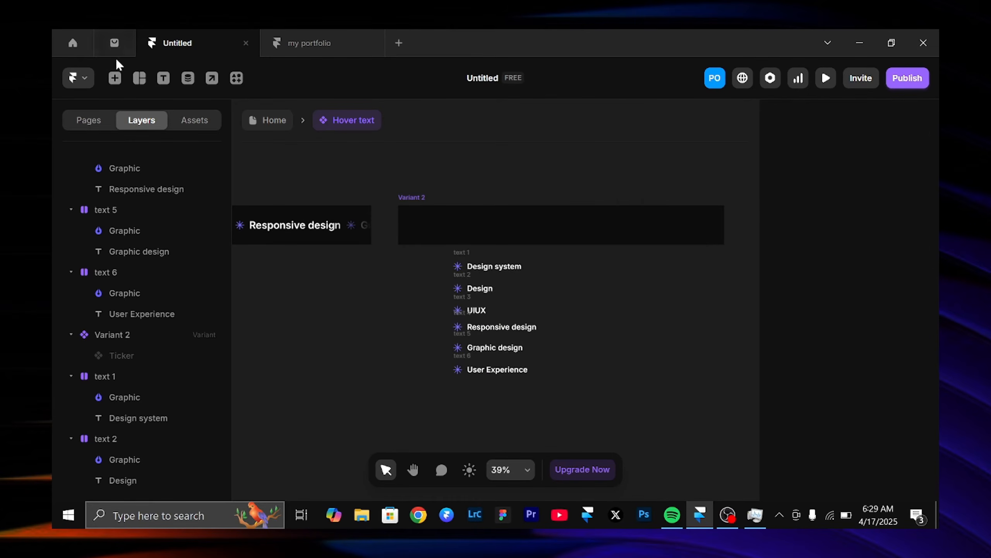
{"action": "left_click", "coordinate": [114, 79]}
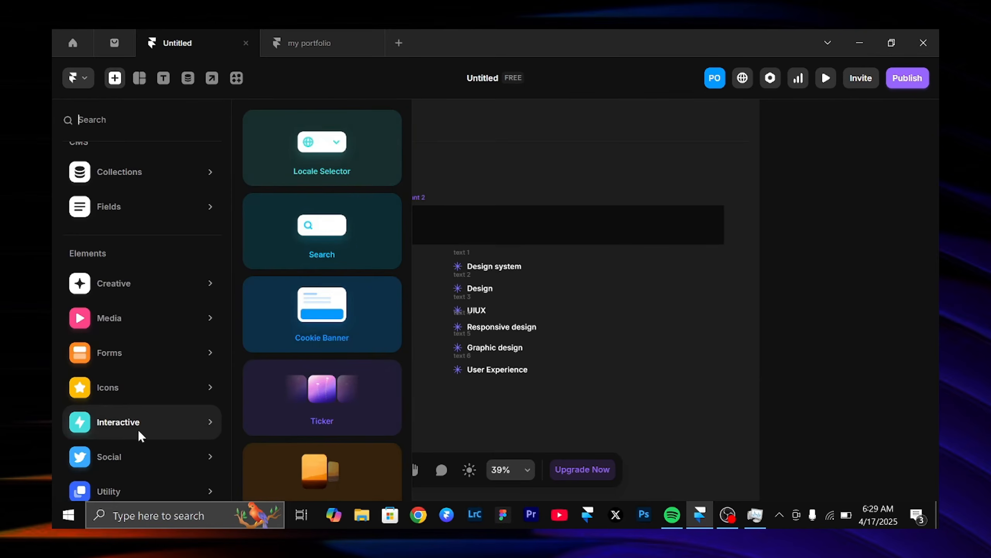
{"action": "left_click_drag", "start_coordinate": [322, 390], "coordinate": [455, 244]}
{"action": "left_click_drag", "start_coordinate": [512, 226], "coordinate": [725, 234]}
{"action": "scroll", "coordinate": [296, 272], "scroll_direction": "left", "scroll_amount": 5}
{"action": "scroll", "coordinate": [297, 273], "scroll_direction": "right", "scroll_amount": 5}
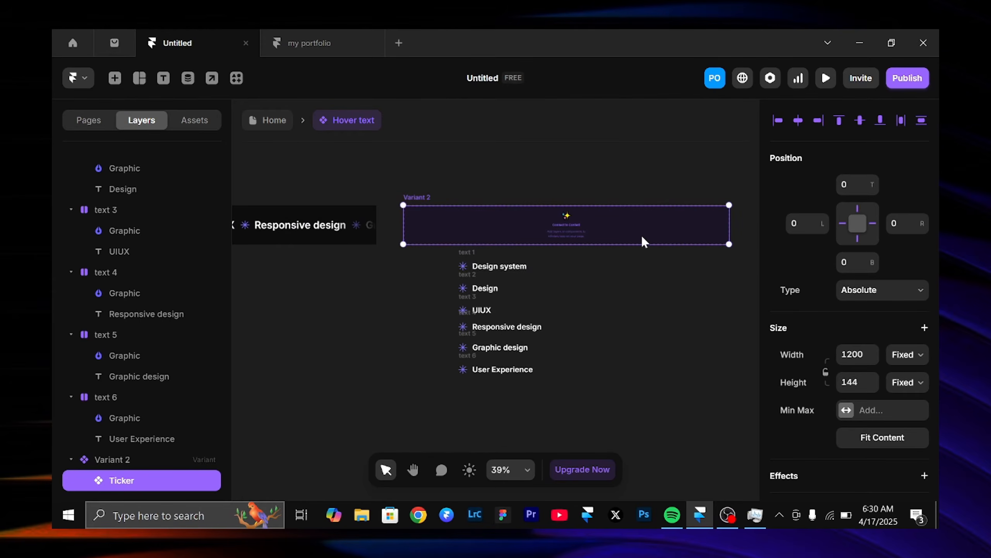
{"action": "scroll", "coordinate": [738, 211], "scroll_direction": "up", "scroll_amount": 3}
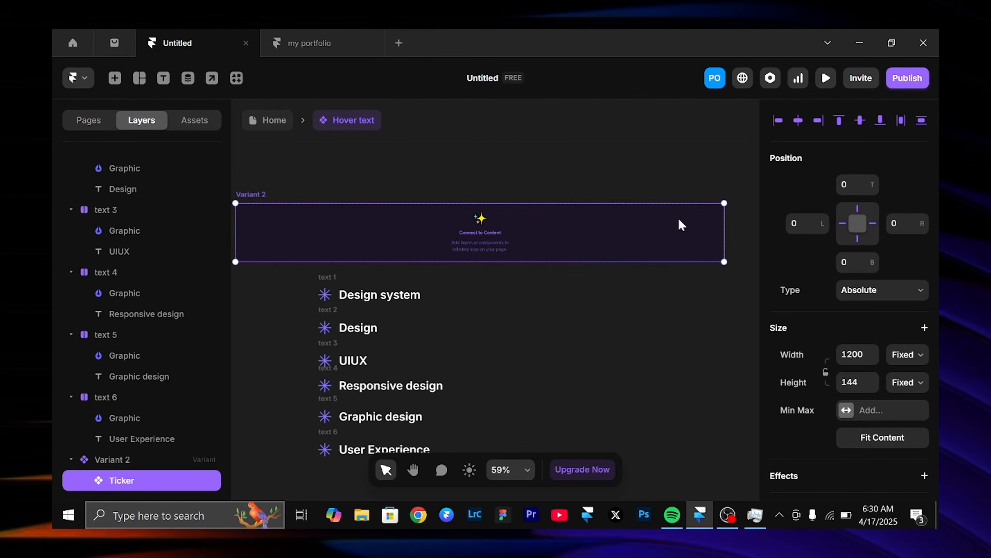
{"action": "scroll", "coordinate": [524, 238], "scroll_direction": "down", "scroll_amount": 3}
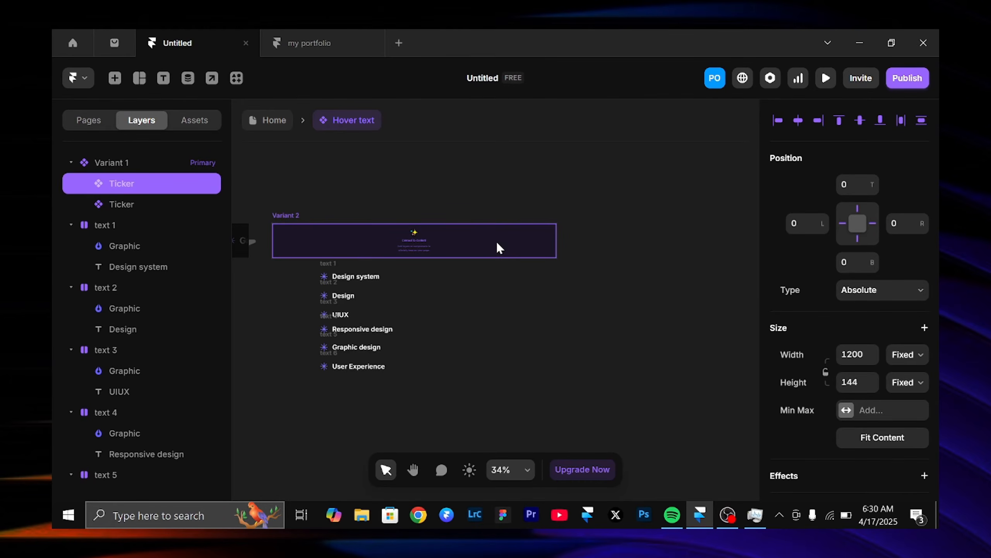
Move the Ticker out below Variant 2 and connect it to the copied Design system, Design, Responsive design, Graphic design and User Experience stacks
{"action": "left_click_drag", "start_coordinate": [443, 237], "coordinate": [578, 304]}
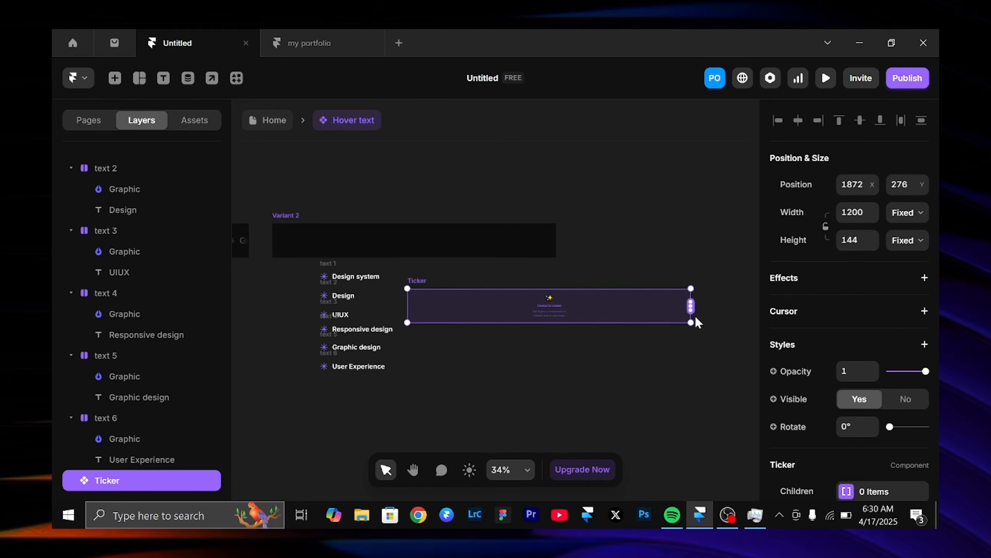
{"action": "left_click_drag", "start_coordinate": [690, 308], "coordinate": [324, 277]}
{"action": "left_click_drag", "start_coordinate": [691, 307], "coordinate": [344, 297]}
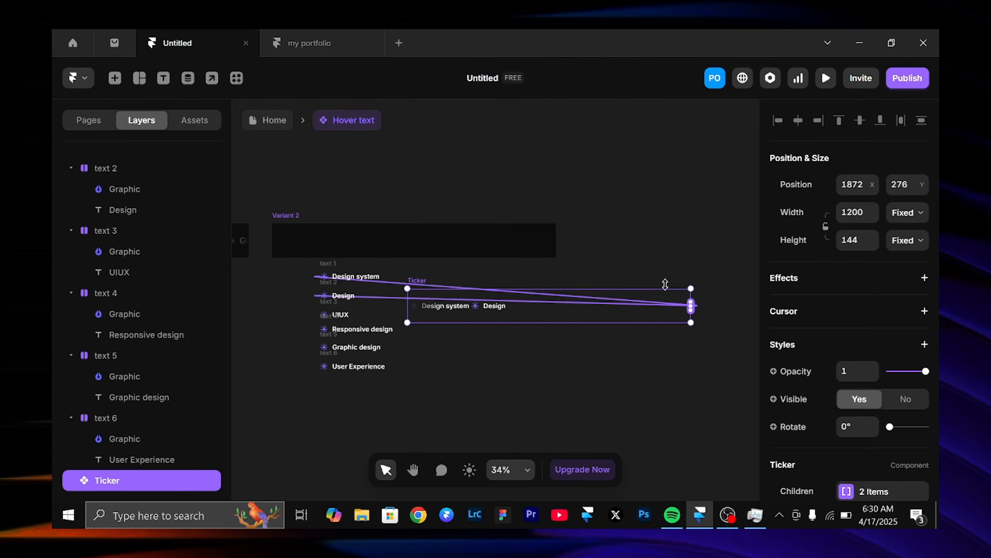
{"action": "left_click_drag", "start_coordinate": [690, 310], "coordinate": [345, 315]}
{"action": "left_click_drag", "start_coordinate": [691, 307], "coordinate": [333, 329]}
{"action": "left_click_drag", "start_coordinate": [691, 307], "coordinate": [349, 351]}
{"action": "left_click_drag", "start_coordinate": [691, 306], "coordinate": [381, 370]}
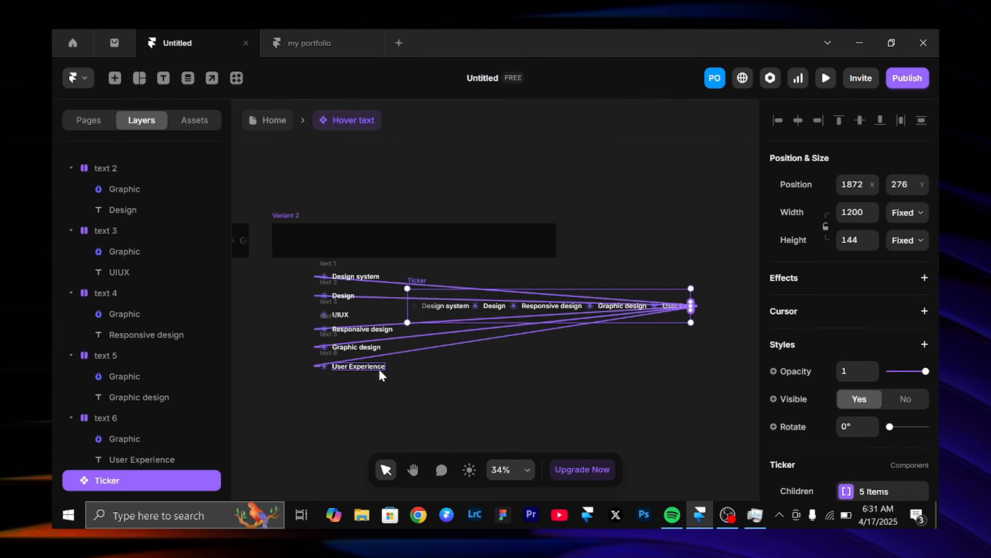
Cut the connected Ticker and paste it into Variant 2 so it fills the variant
{"action": "left_click", "coordinate": [586, 248]}
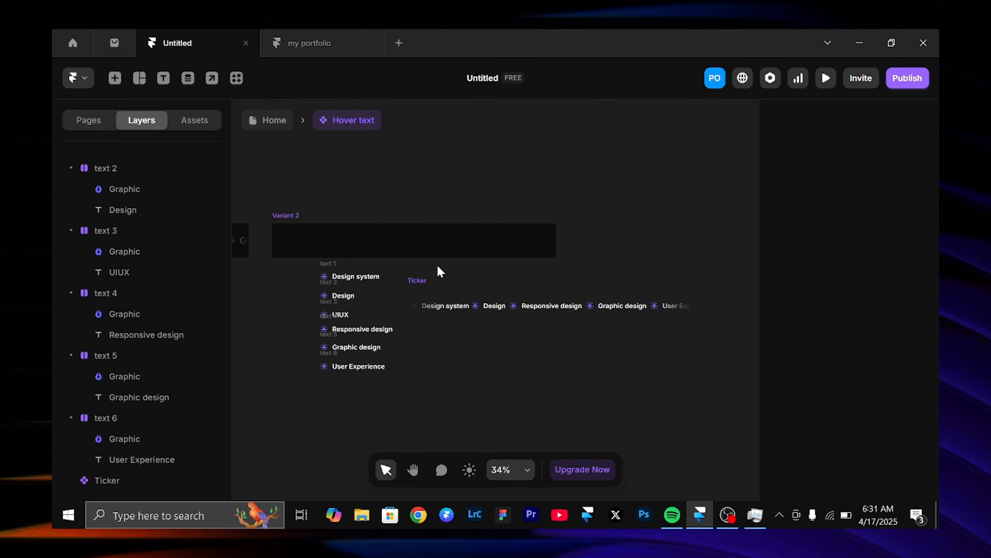
{"action": "left_click", "coordinate": [419, 277]}
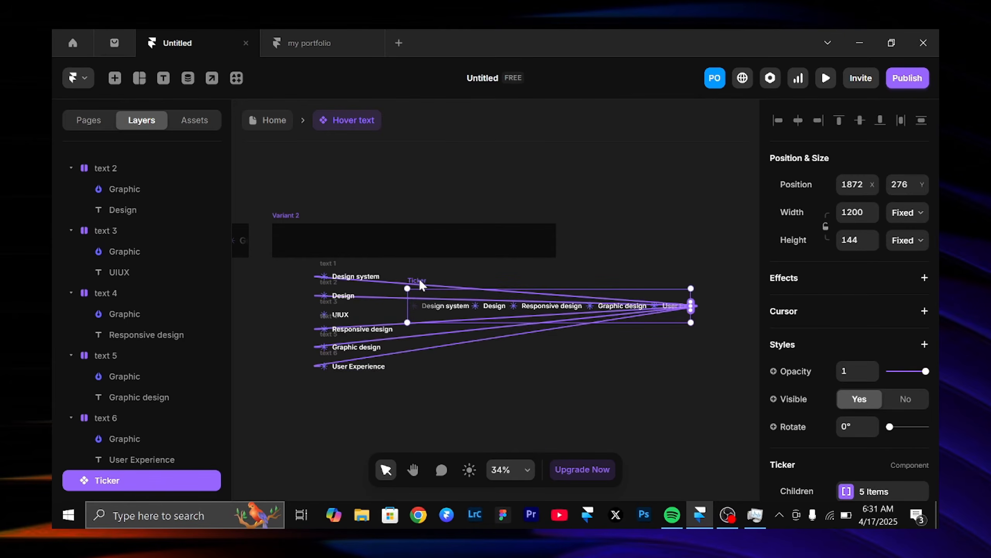
{"action": "key", "text": "Escape"}
{"action": "left_click", "coordinate": [291, 214]}
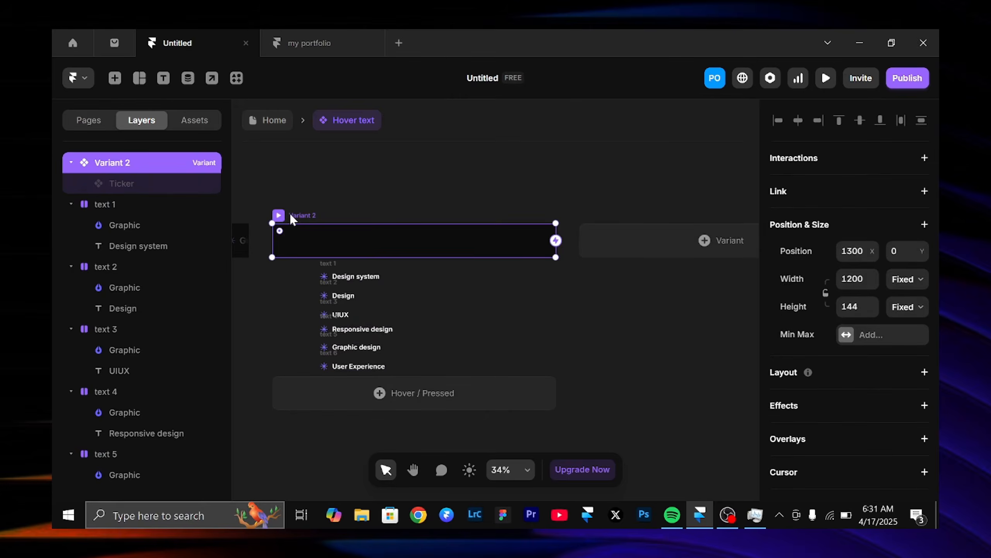
{"action": "left_click", "coordinate": [299, 244]}
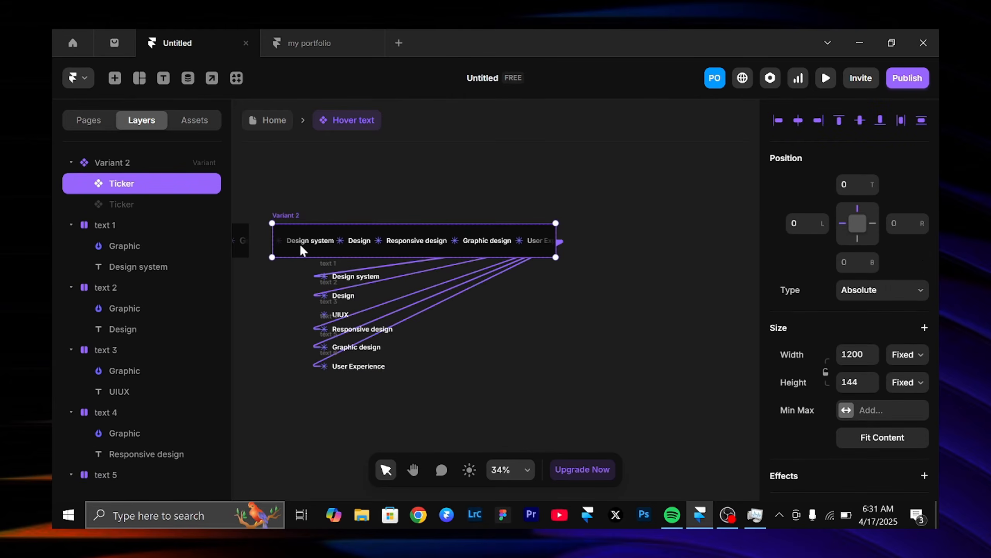
{"action": "scroll", "coordinate": [453, 276], "scroll_direction": "left", "scroll_amount": 5}
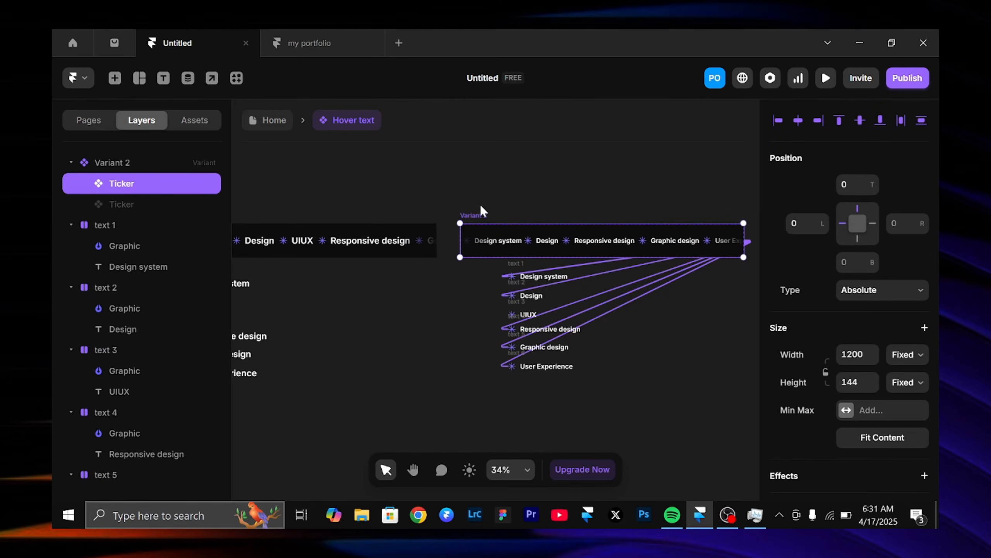
Rename Variant 2 of the Hover text component as phone
{"action": "left_click", "coordinate": [475, 213]}
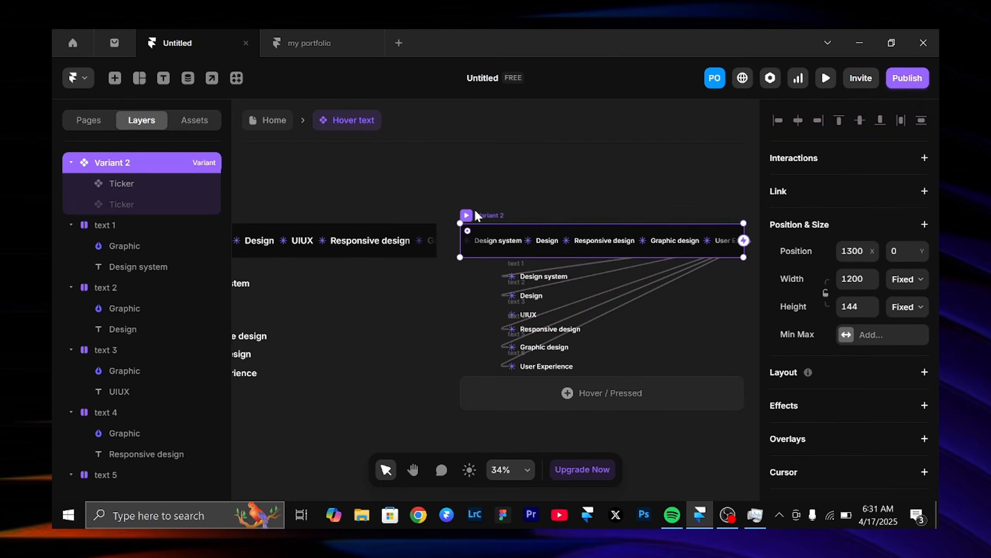
{"action": "double_click", "coordinate": [129, 162]}
{"action": "type", "text": "phone"}
{"action": "left_click", "coordinate": [312, 191]}
Rename the primary variant of the Hover text component as desktop
{"action": "scroll", "coordinate": [311, 190], "scroll_direction": "left", "scroll_amount": 5}
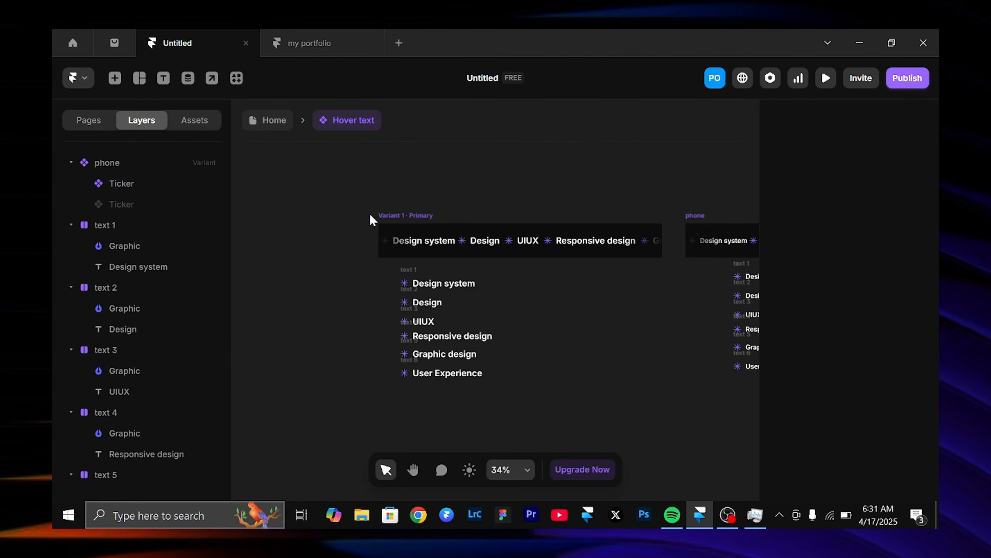
{"action": "left_click", "coordinate": [394, 216]}
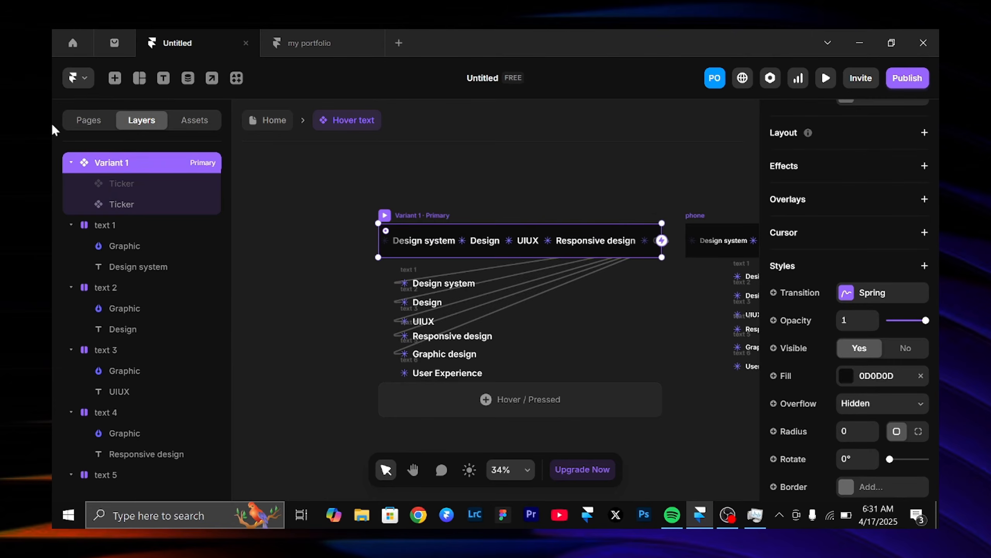
{"action": "double_click", "coordinate": [118, 162]}
{"action": "type", "text": "destktop"}
{"action": "left_click", "coordinate": [257, 250]}
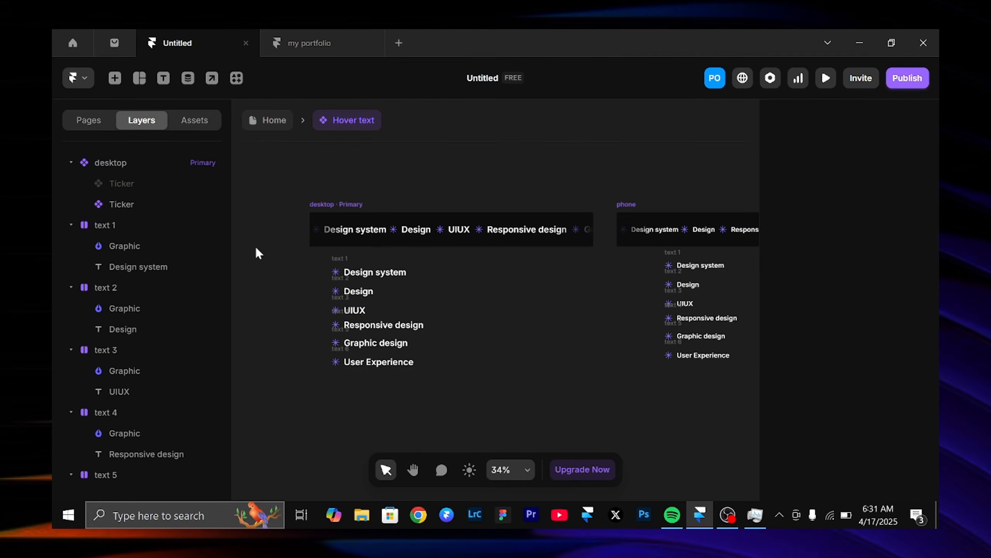
Return to the Home page and switch the Phone layout's Hover text component to the phone variant
{"action": "left_click", "coordinate": [259, 120]}
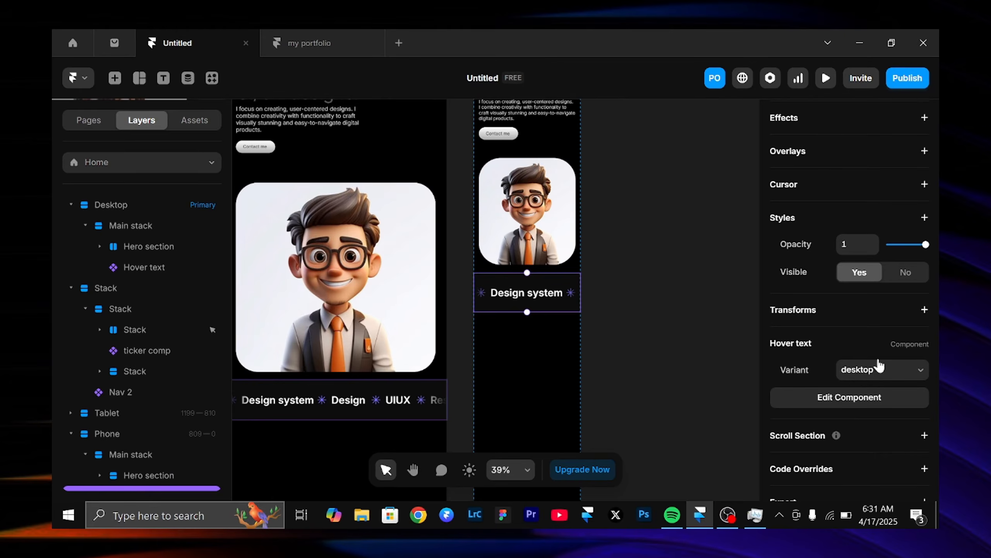
{"action": "left_click", "coordinate": [874, 373]}
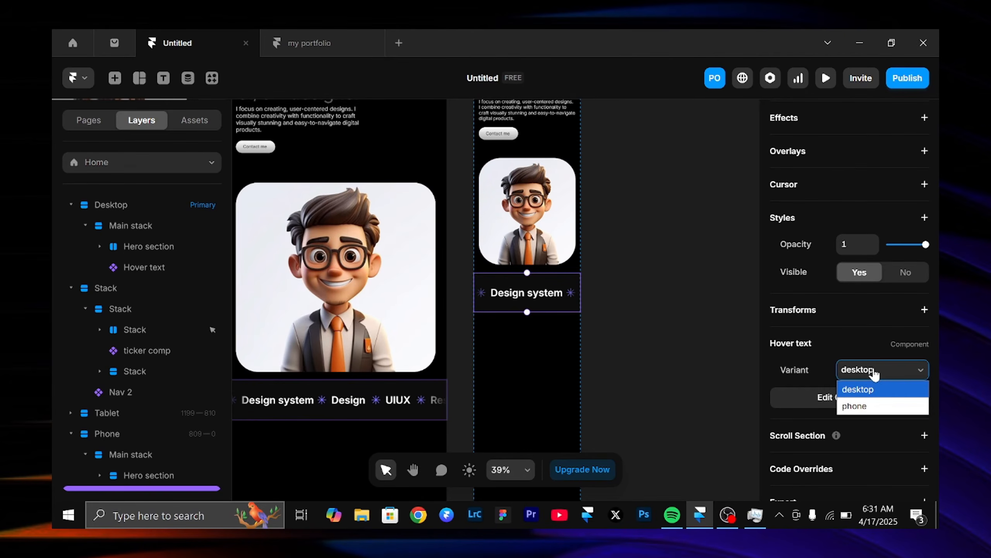
{"action": "left_click", "coordinate": [863, 408]}
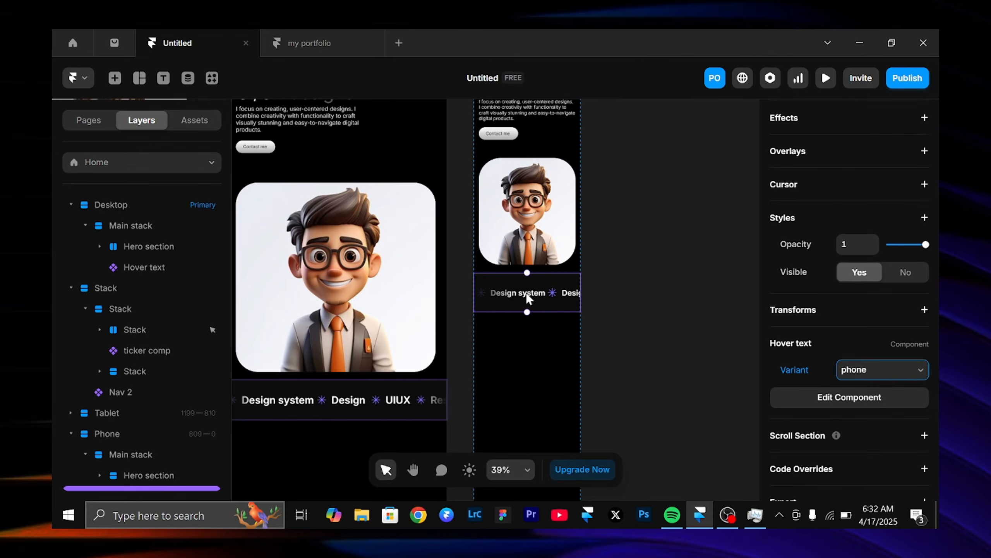
{"action": "scroll", "coordinate": [655, 294], "scroll_direction": "left", "scroll_amount": 3}
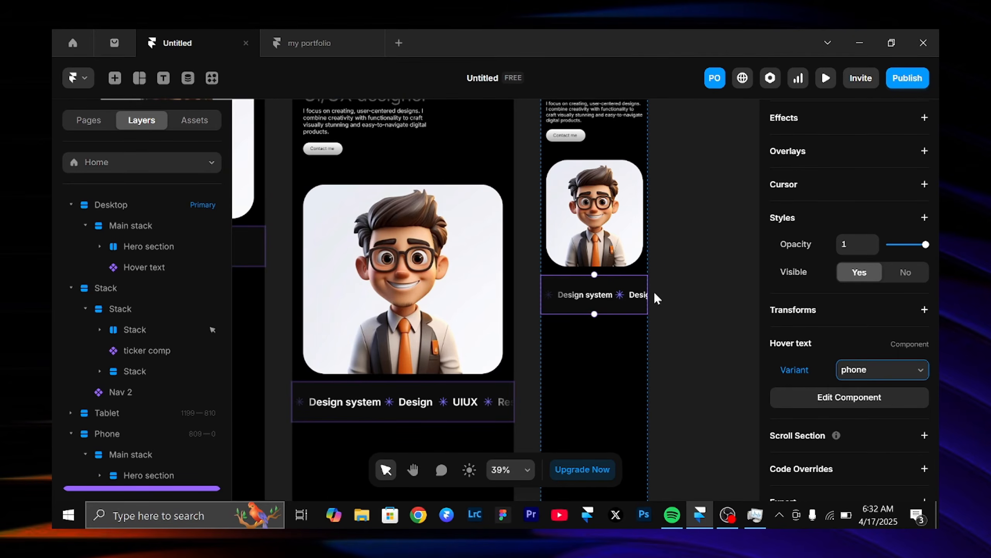
{"action": "scroll", "coordinate": [654, 291], "scroll_direction": "up", "scroll_amount": 5}
{"action": "scroll", "coordinate": [654, 291], "scroll_direction": "down", "scroll_amount": 3}
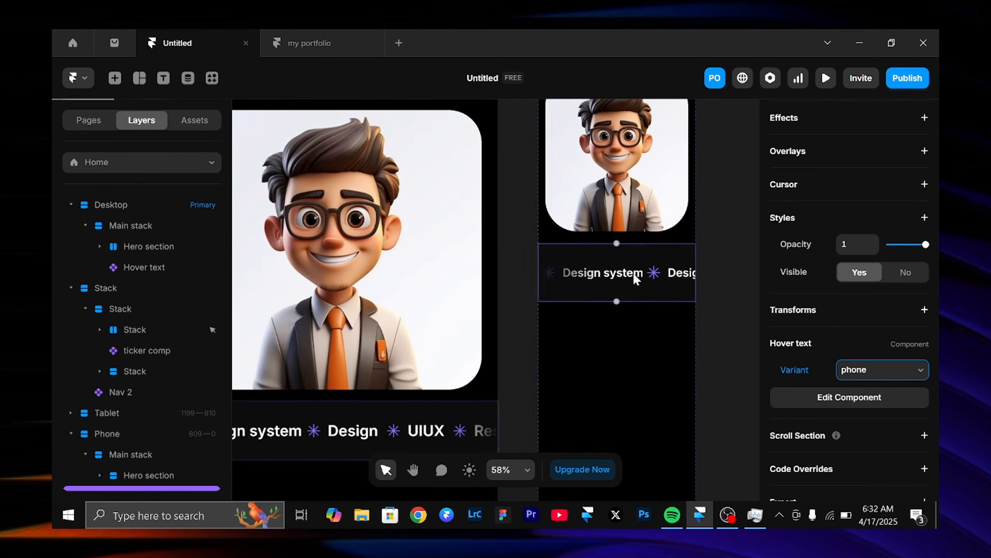
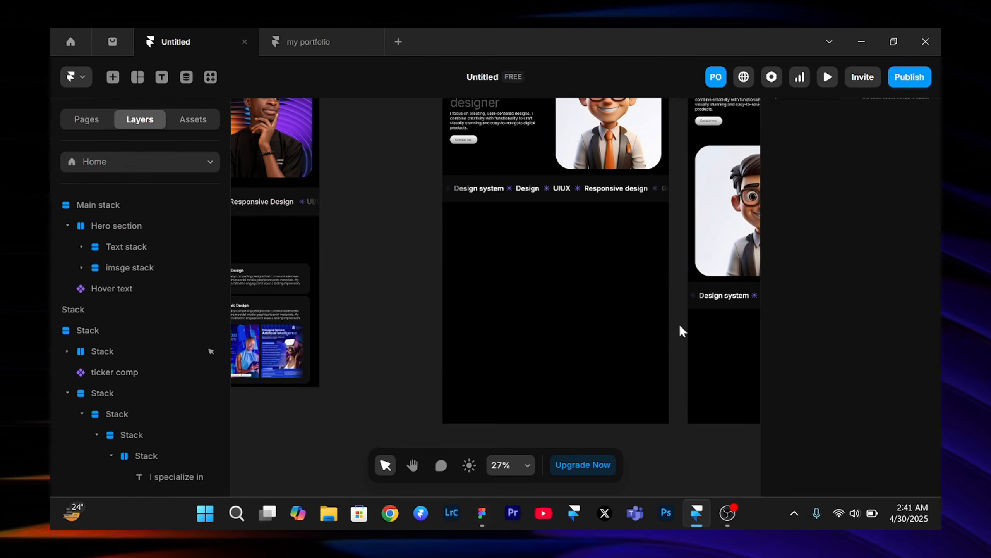
Draw a frame about 966 high below the skills ticker in the page's main stack and set its width to Fill
{"action": "scroll", "coordinate": [679, 331], "scroll_direction": "up", "scroll_amount": 2}
{"action": "key", "text": "f"}
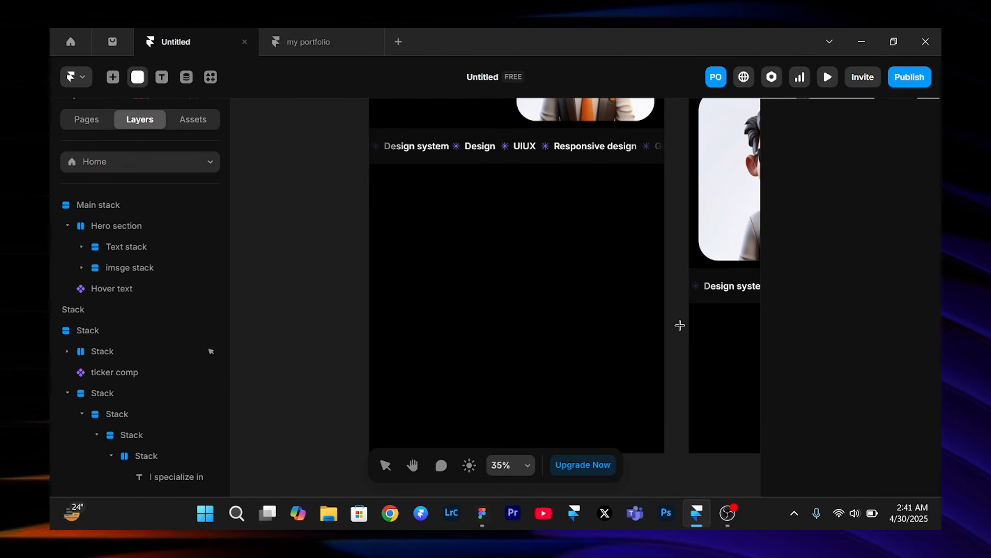
{"action": "left_click_drag", "start_coordinate": [392, 191], "coordinate": [642, 433]}
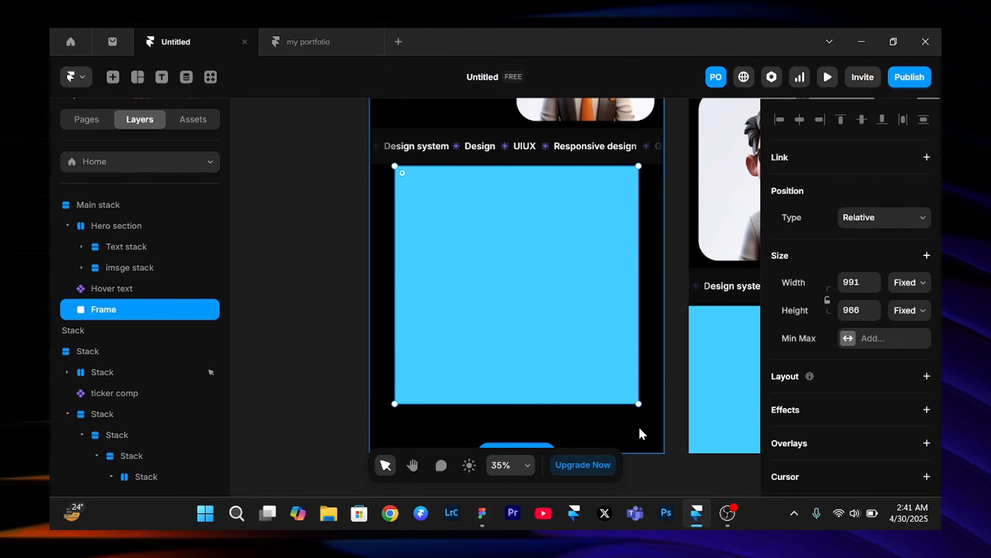
{"action": "left_click", "coordinate": [920, 283]}
{"action": "left_click", "coordinate": [911, 340]}
Apply a stack layout to the new frame and increase its height to 1103
{"action": "scroll", "coordinate": [927, 266], "scroll_direction": "down", "scroll_amount": 3}
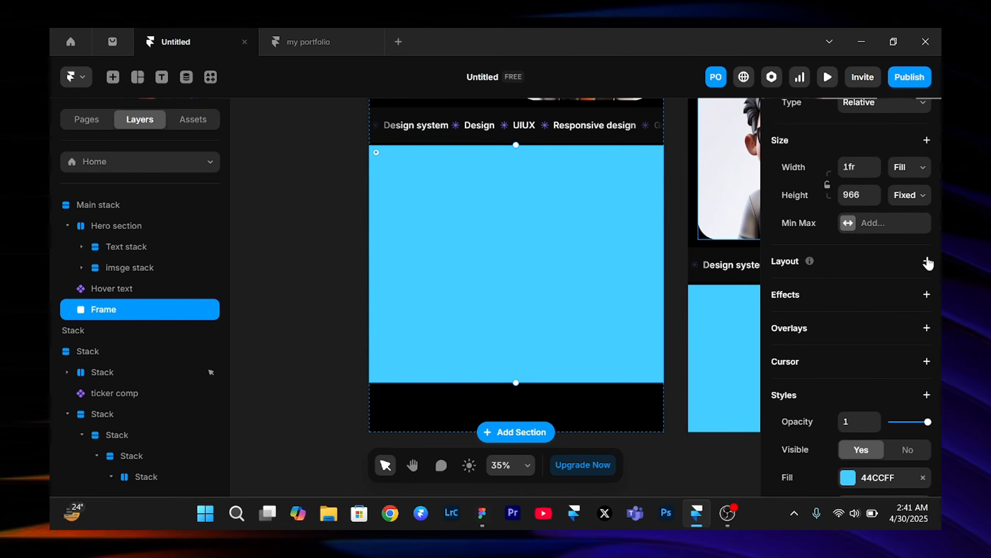
{"action": "left_click", "coordinate": [927, 261]}
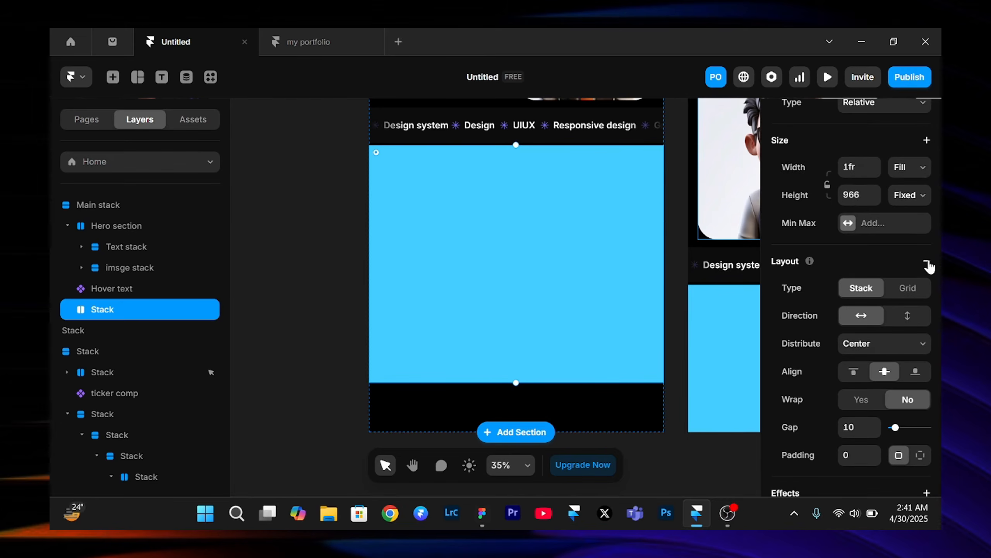
{"action": "left_click_drag", "start_coordinate": [520, 400], "coordinate": [524, 419]}
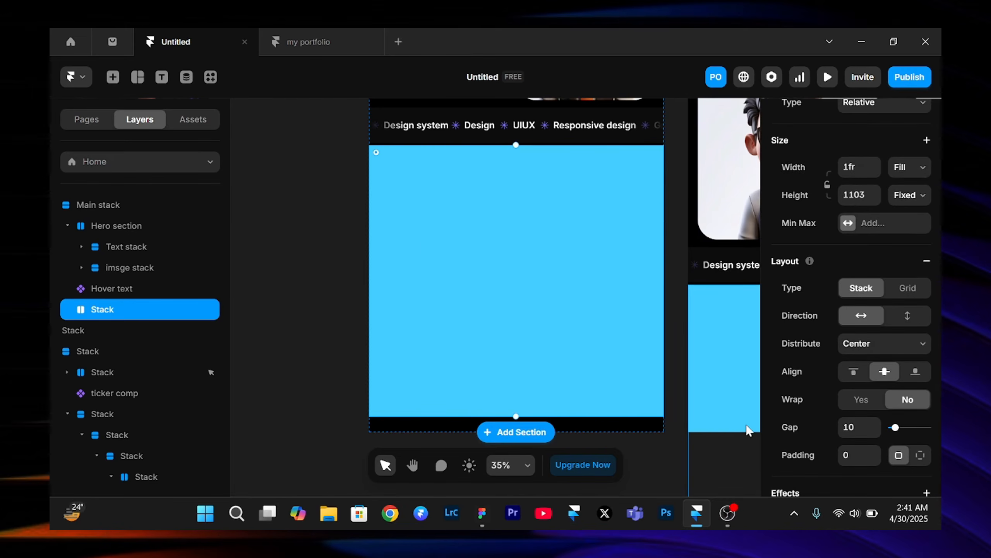
Remove the blue fill from the new stack and rename it content section
{"action": "scroll", "coordinate": [861, 414], "scroll_direction": "down", "scroll_amount": 7}
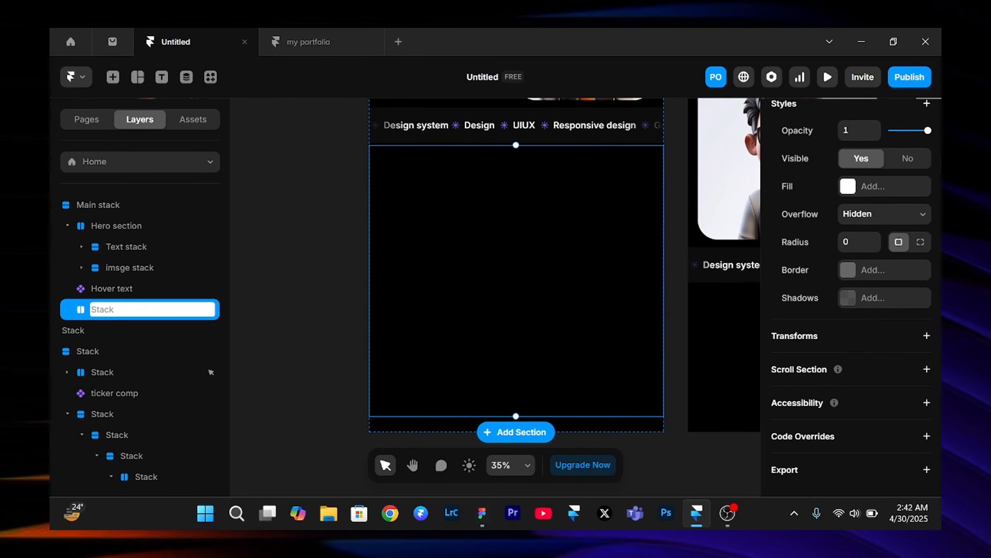
{"action": "type", "text": "content section"}
{"action": "left_click", "coordinate": [292, 251]}
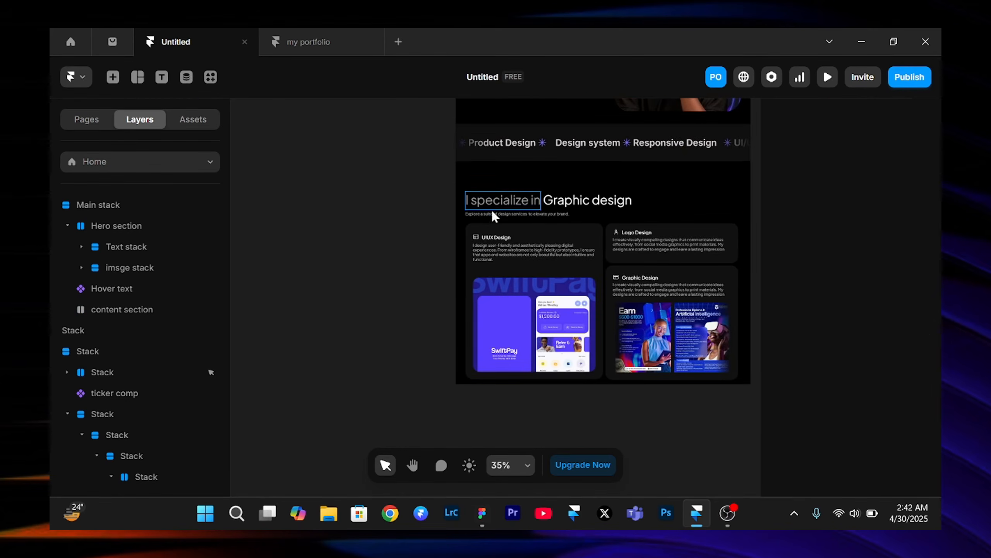
Examine the "I specialize in" heading and its animated text in the reference design and the my portfolio preview
{"action": "scroll", "coordinate": [624, 198], "scroll_direction": "right", "scroll_amount": 3}
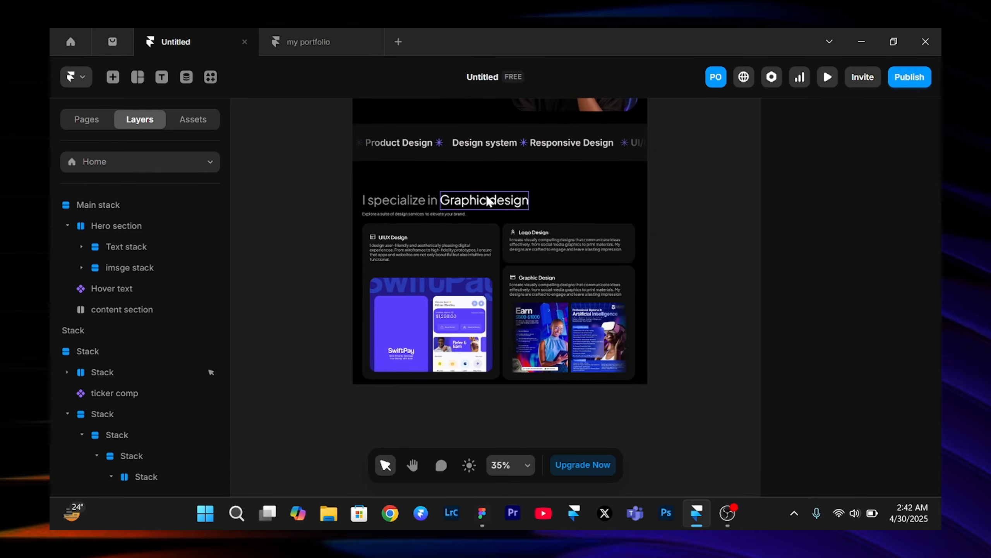
{"action": "scroll", "coordinate": [488, 200], "scroll_direction": "up", "scroll_amount": 5}
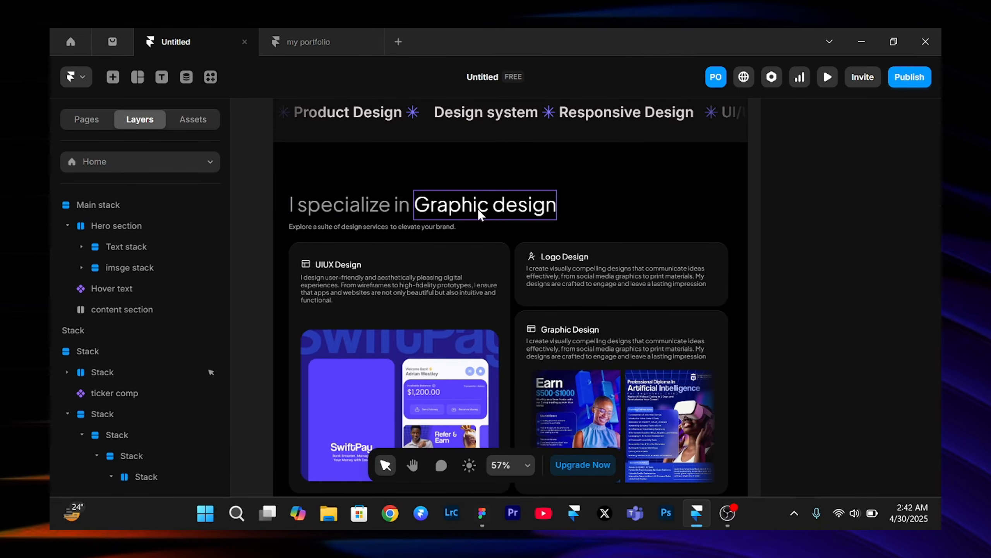
{"action": "left_click", "coordinate": [299, 40]}
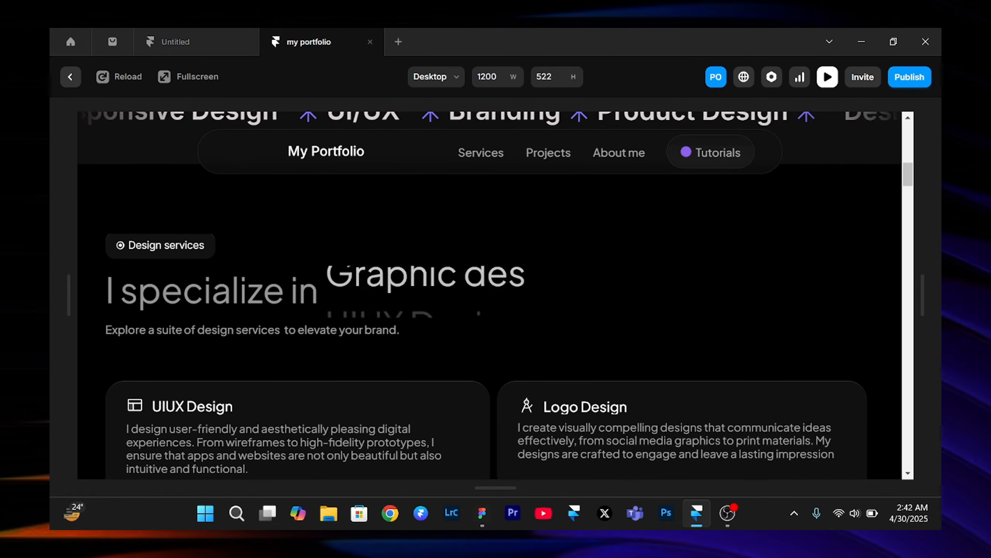
{"action": "left_click", "coordinate": [189, 46]}
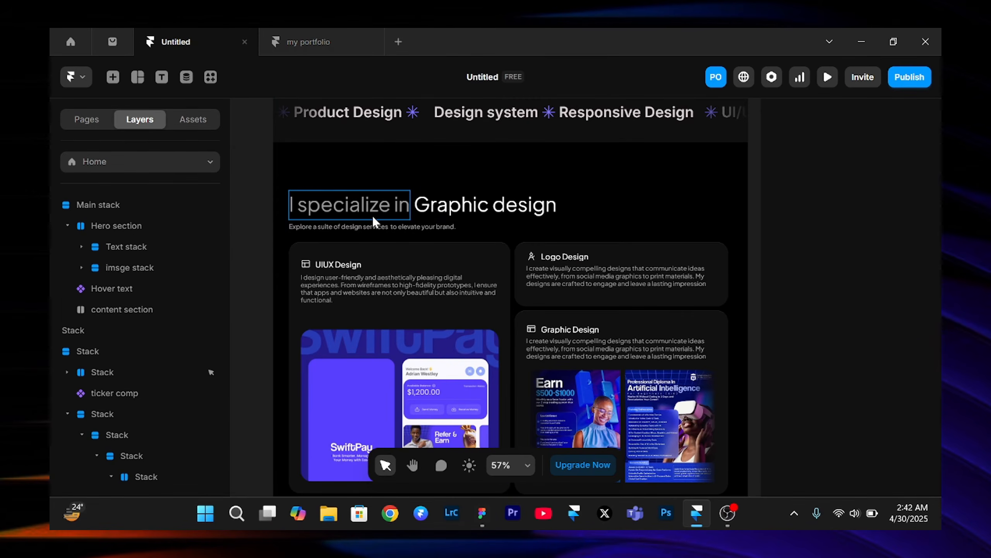
Add the text "I specialize in" on the empty canvas and move it into the content section
{"action": "scroll", "coordinate": [371, 215], "scroll_direction": "right", "scroll_amount": 10}
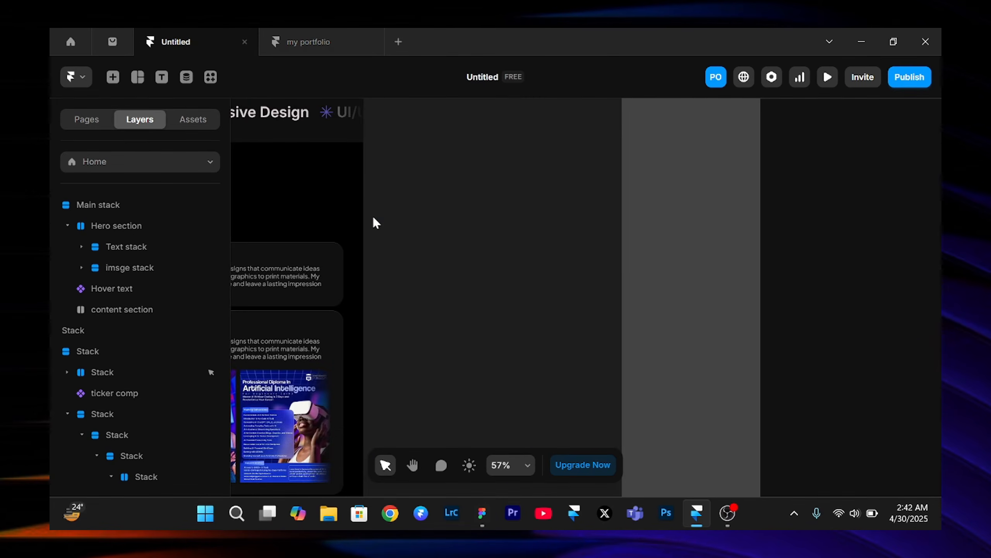
{"action": "key", "text": "t"}
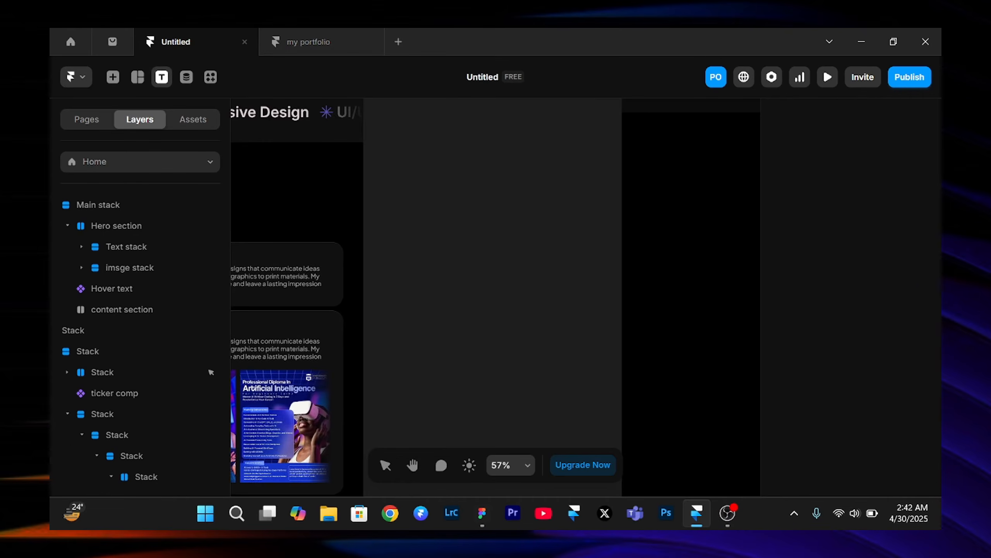
{"action": "left_click", "coordinate": [460, 266]}
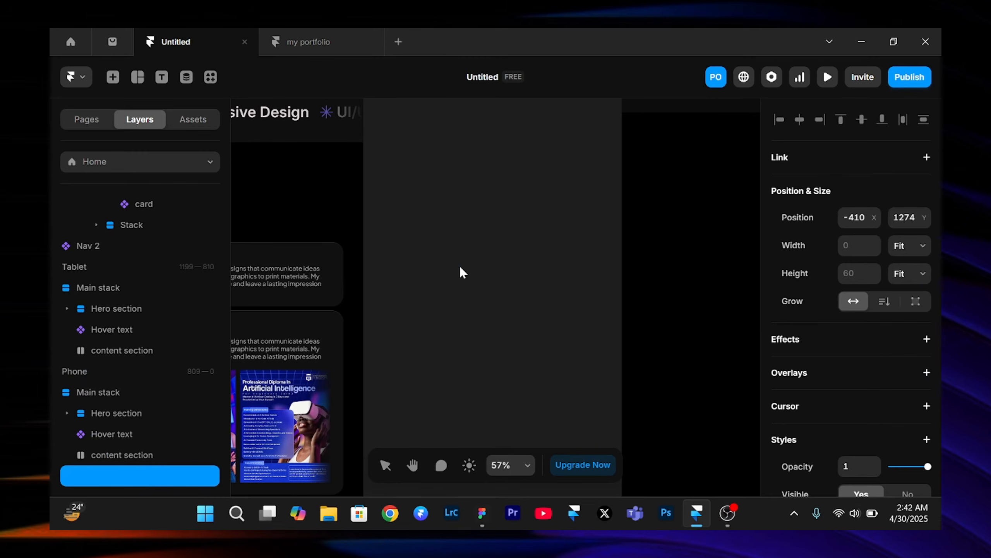
{"action": "type", "text": "I specialize in"}
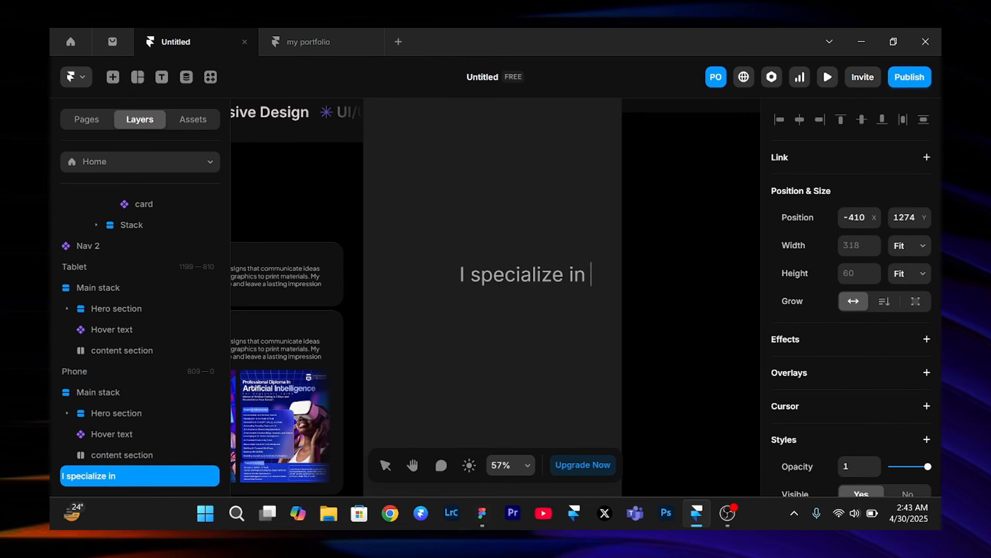
{"action": "key", "text": "Escape"}
{"action": "scroll", "coordinate": [430, 269], "scroll_direction": "down", "scroll_amount": 3}
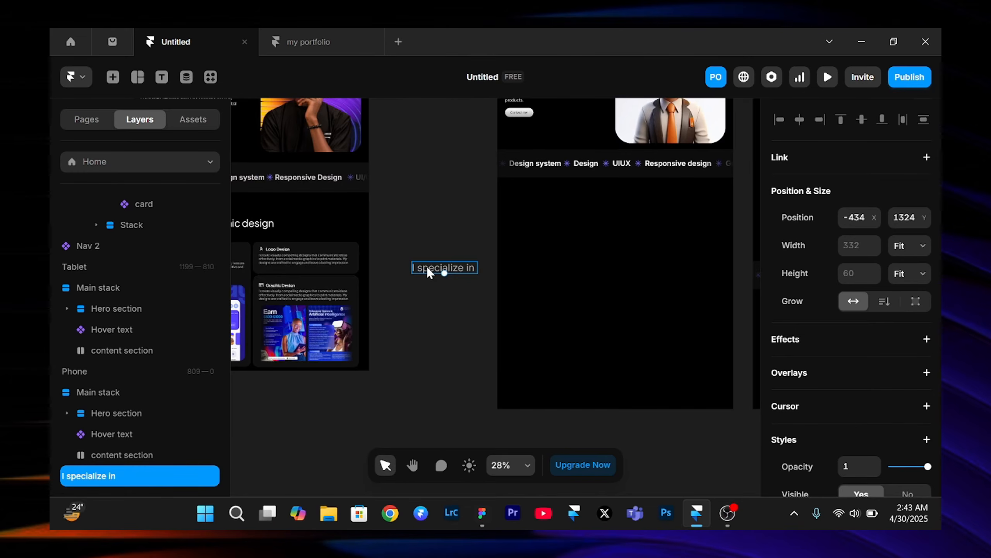
{"action": "left_click_drag", "start_coordinate": [428, 269], "coordinate": [607, 288]}
{"action": "scroll", "coordinate": [607, 288], "scroll_direction": "up", "scroll_amount": 1}
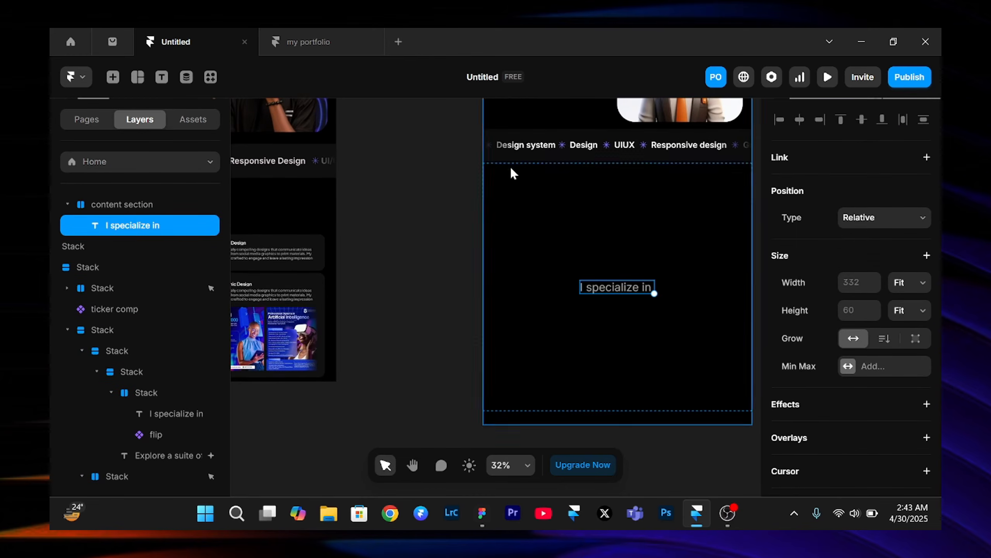
Set the content section's distribution to Start and align its contents to the top
{"action": "left_click", "coordinate": [525, 203]}
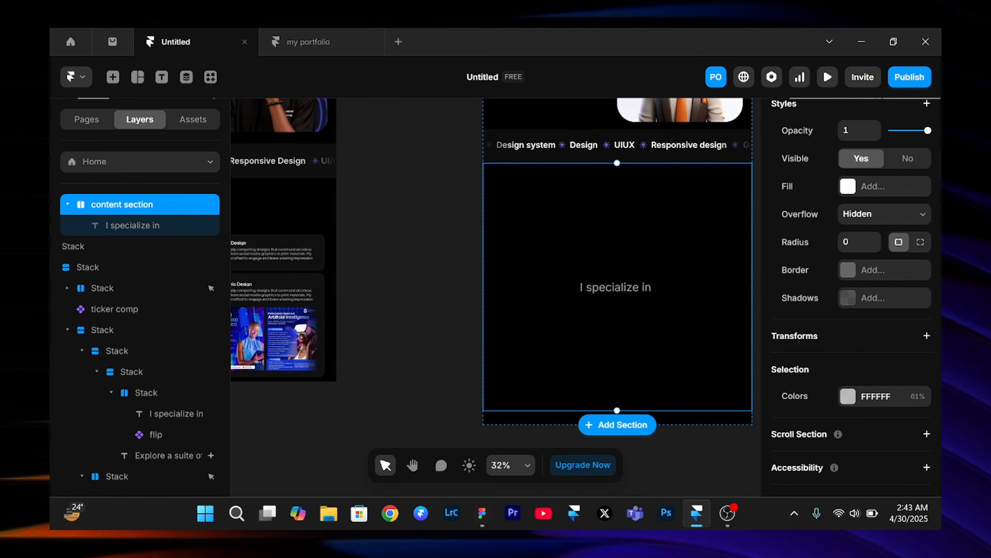
{"action": "scroll", "coordinate": [863, 315], "scroll_direction": "up", "scroll_amount": 10}
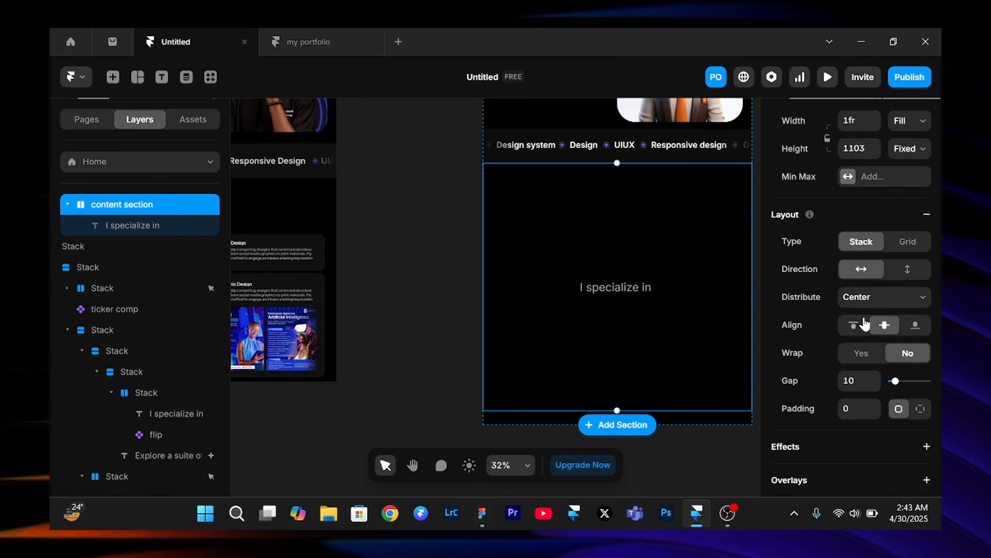
{"action": "left_click", "coordinate": [881, 307]}
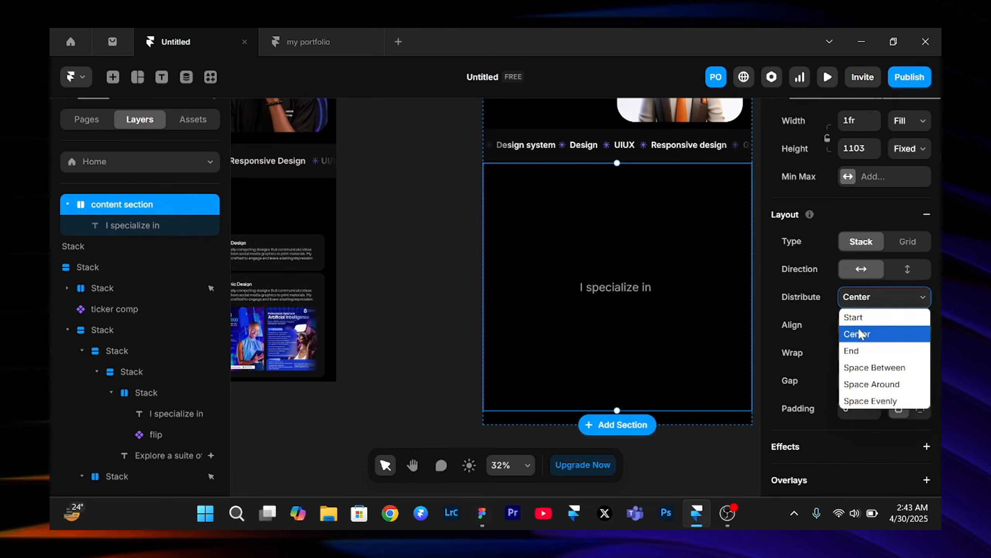
{"action": "left_click", "coordinate": [860, 319]}
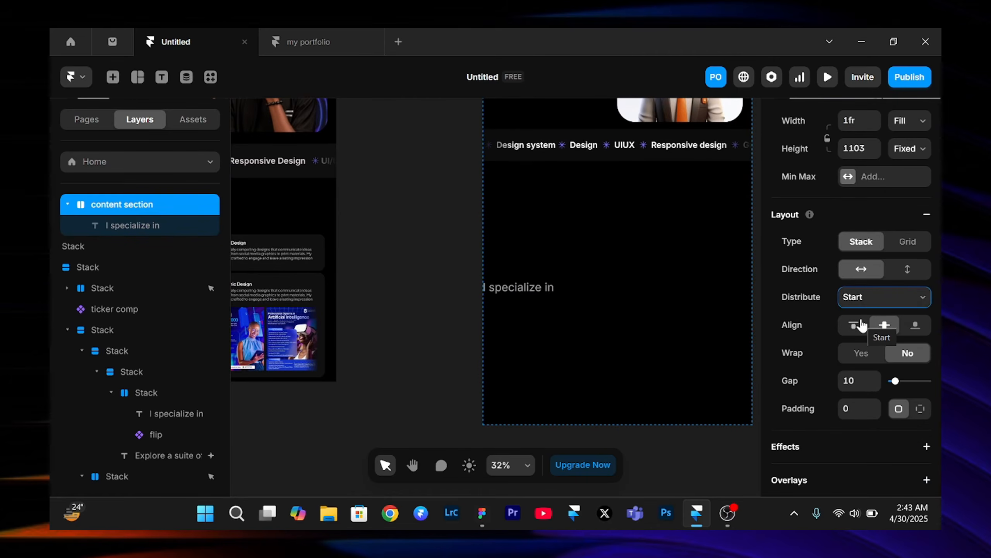
{"action": "left_click", "coordinate": [852, 331]}
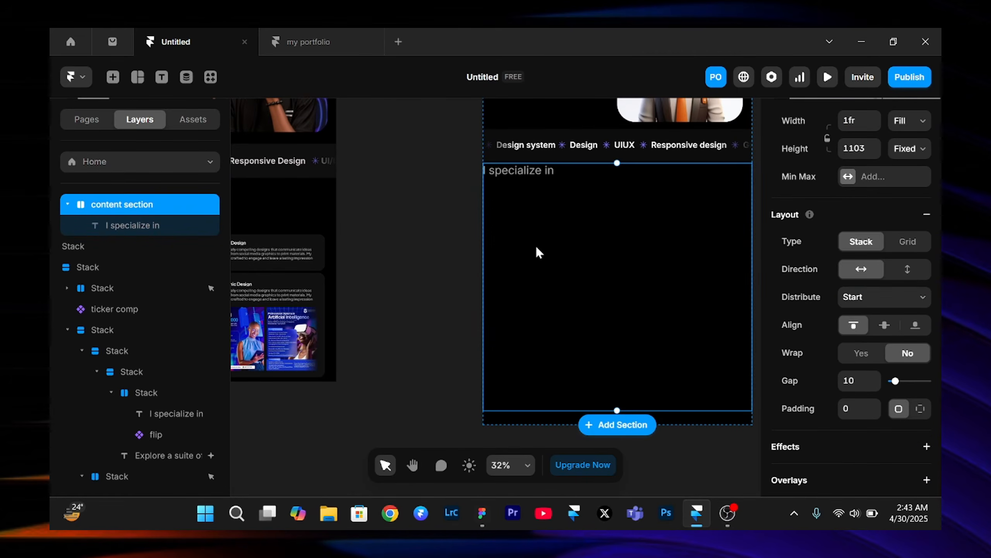
Give the content section individual padding of 100 at the top, 40 on the right and 40 on the left
{"action": "left_click", "coordinate": [920, 408]}
{"action": "type", "text": "100"}
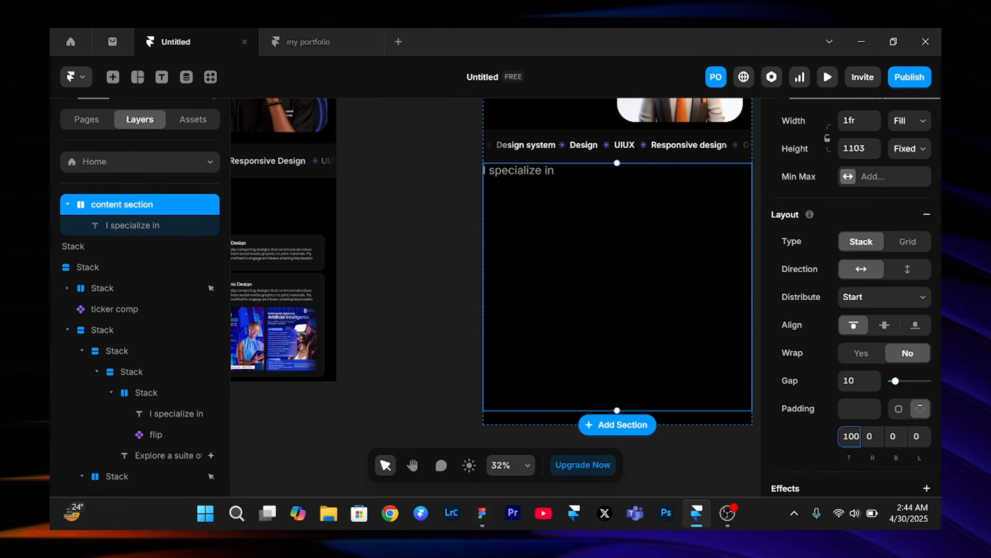
{"action": "key", "text": "Return"}
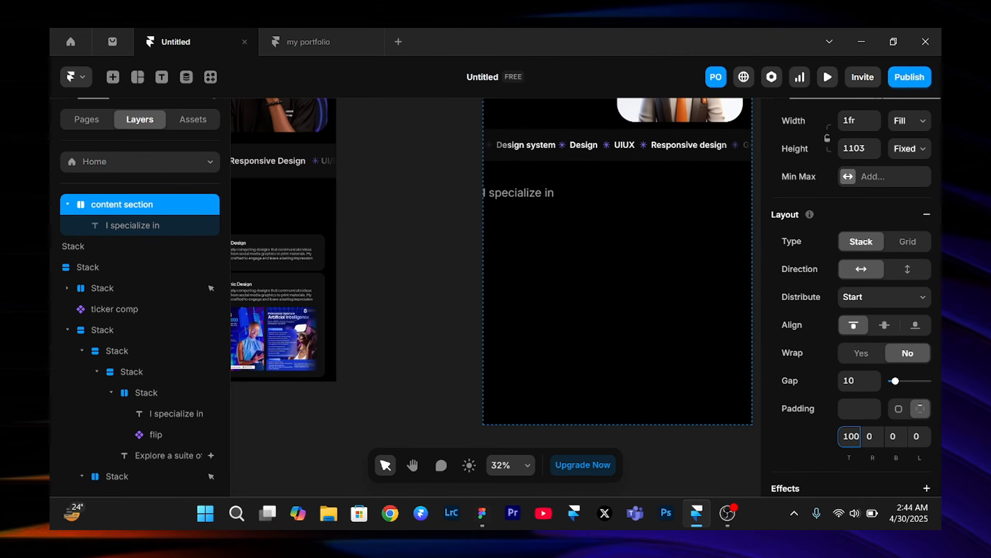
{"action": "key", "text": "Tab"}
{"action": "type", "text": "40"}
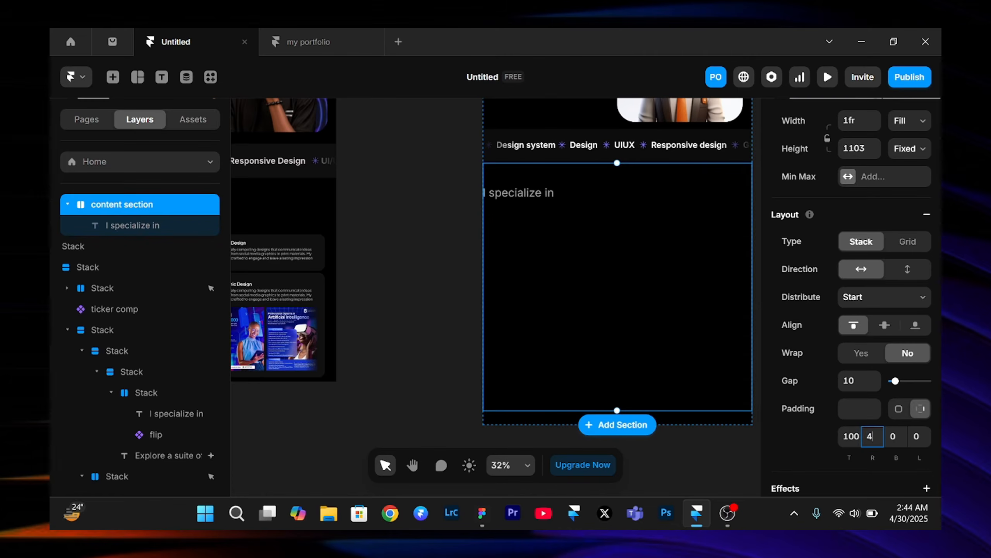
{"action": "key", "text": "Tab"}
{"action": "key", "text": "Tab"}
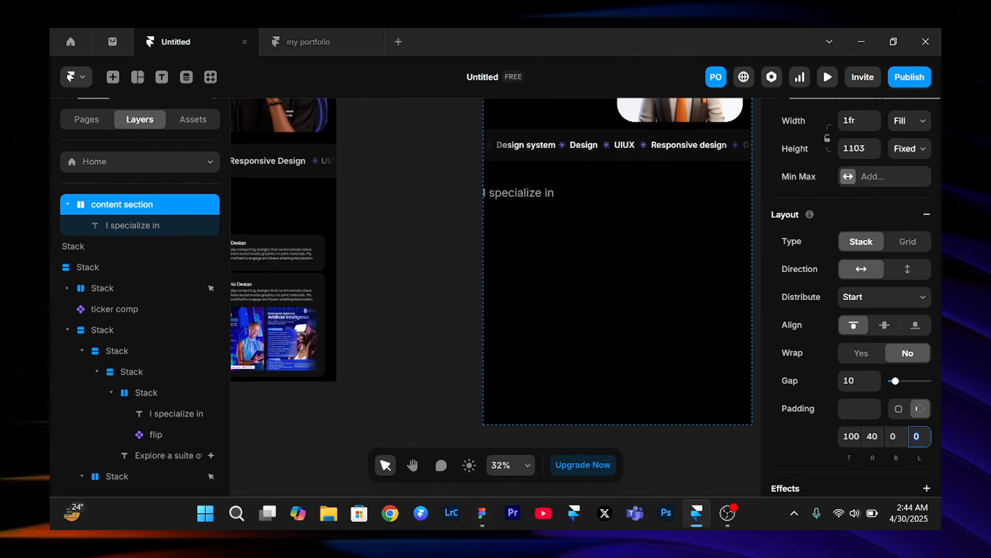
{"action": "type", "text": "40"}
{"action": "key", "text": "Return"}
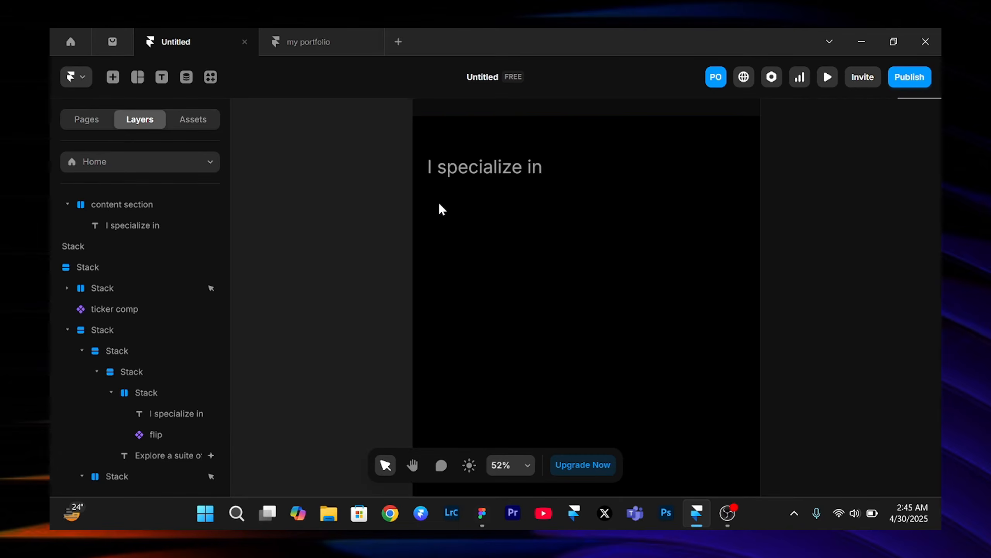
Wrap the "I specialize in" text in a stack and duplicate the text inside it
{"action": "scroll", "coordinate": [439, 204], "scroll_direction": "right", "scroll_amount": 2}
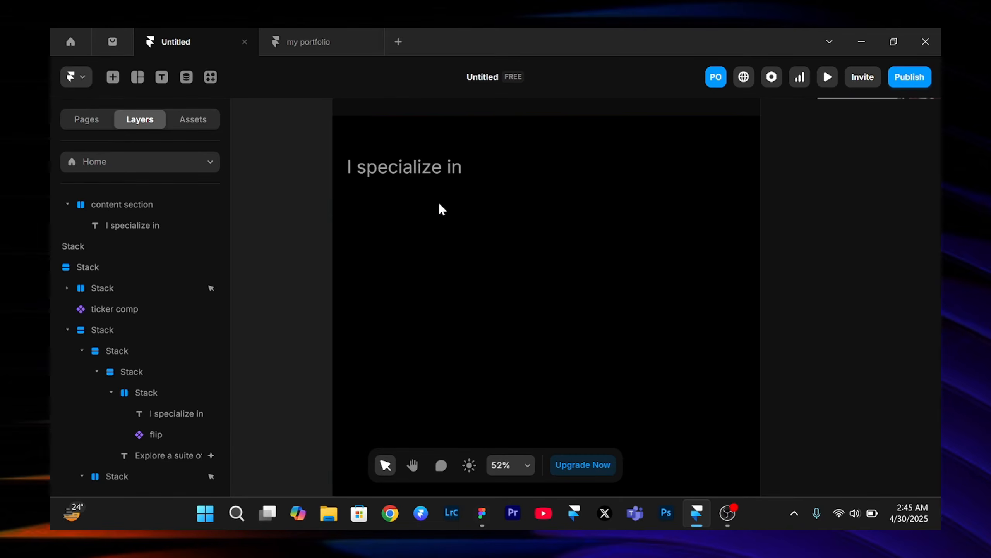
{"action": "left_click", "coordinate": [413, 167]}
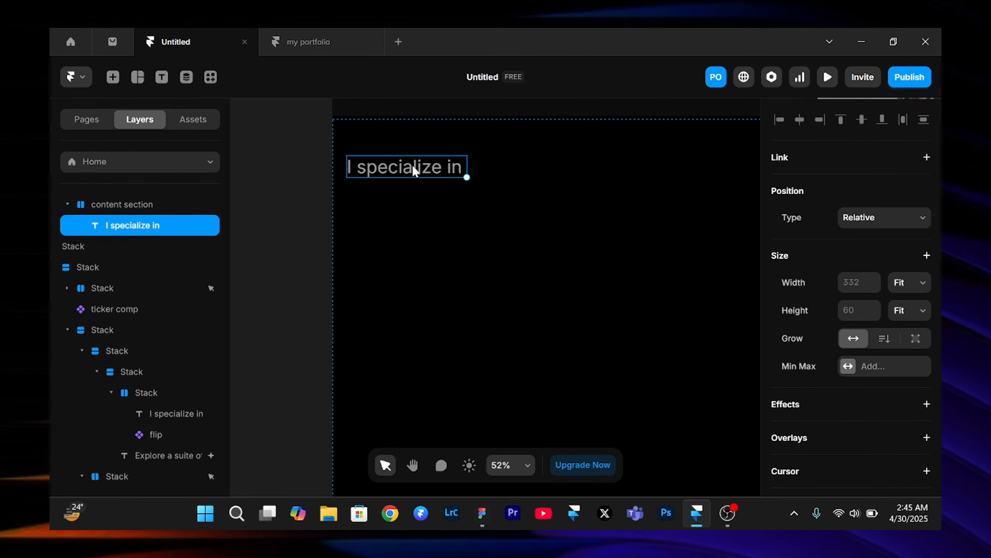
{"action": "key", "text": "ctrl+alt+Return"}
{"action": "scroll", "coordinate": [413, 166], "scroll_direction": "down", "scroll_amount": 3}
{"action": "scroll", "coordinate": [413, 168], "scroll_direction": "right", "scroll_amount": 2}
{"action": "left_click", "coordinate": [409, 168]}
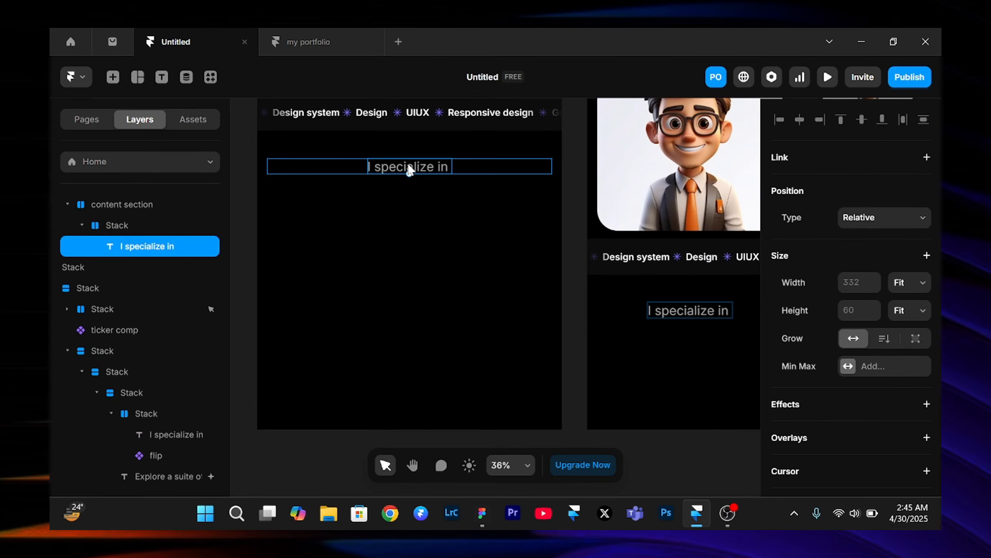
{"action": "key", "text": "ctrl+d"}
{"action": "scroll", "coordinate": [407, 162], "scroll_direction": "up", "scroll_amount": 3}
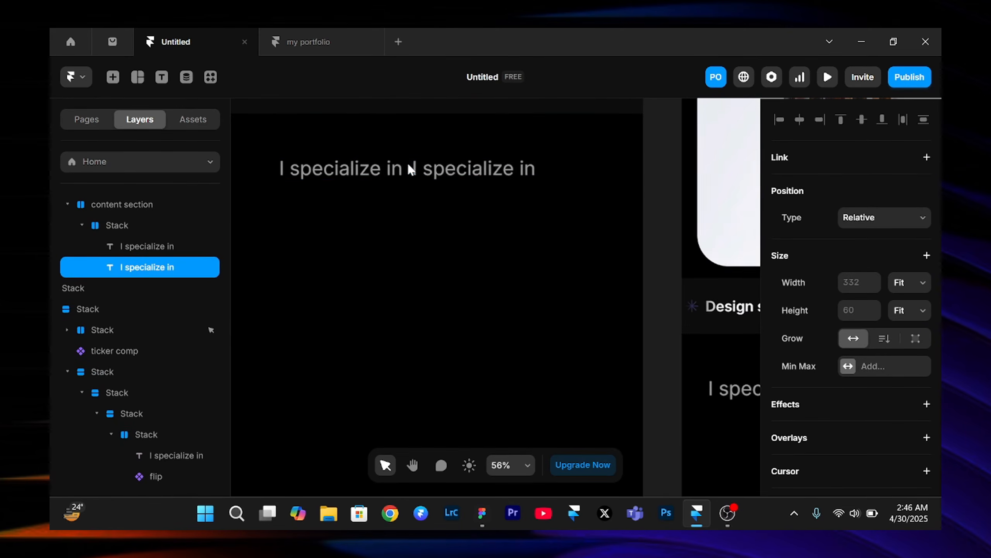
Set the distribution of the stack holding the two "I specialize in" texts to Start
{"action": "left_click", "coordinate": [597, 167]}
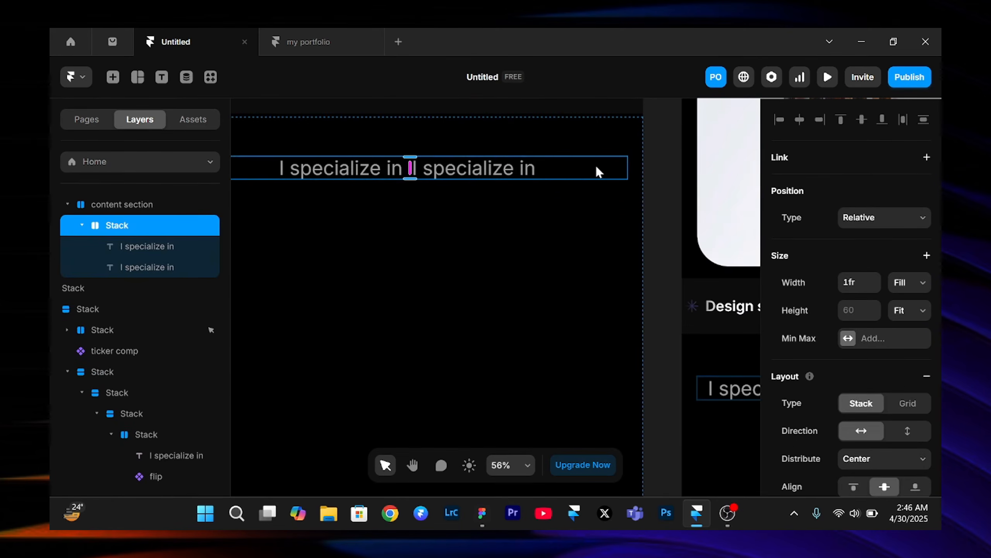
{"action": "scroll", "coordinate": [901, 417], "scroll_direction": "down", "scroll_amount": 4}
{"action": "left_click", "coordinate": [877, 300]}
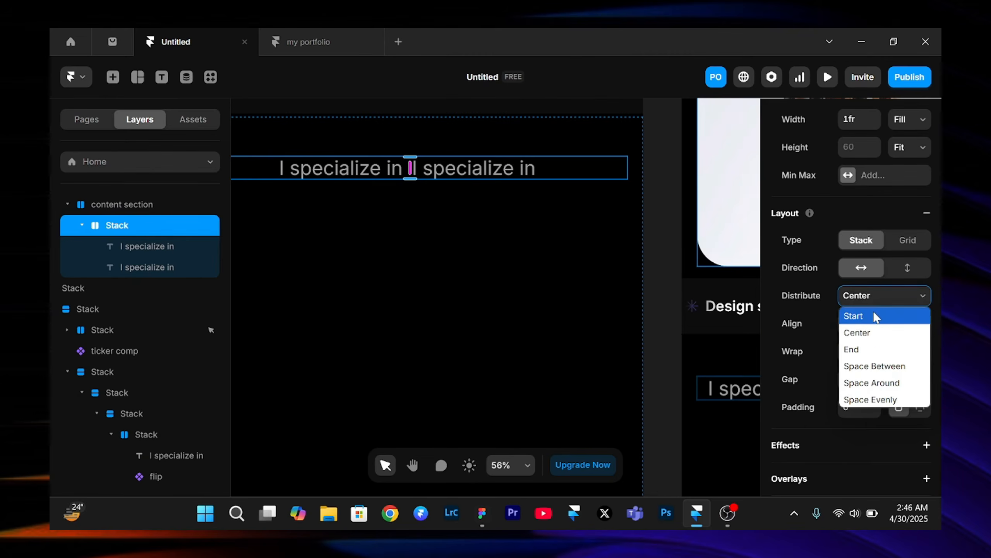
{"action": "left_click", "coordinate": [874, 312]}
{"action": "scroll", "coordinate": [439, 238], "scroll_direction": "left", "scroll_amount": 2}
{"action": "scroll", "coordinate": [440, 243], "scroll_direction": "left", "scroll_amount": 1}
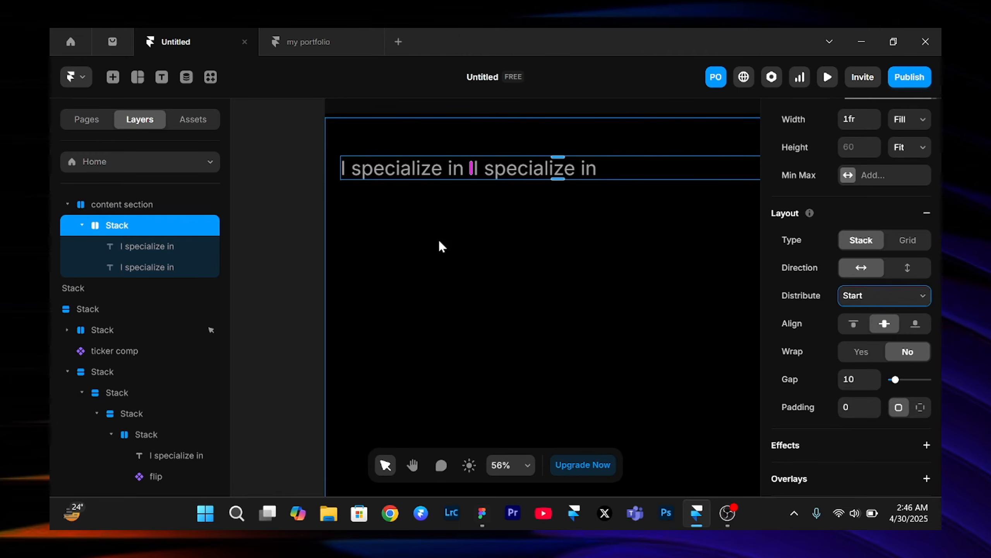
Replace the second "I specialize in" text in the content section's stack with "Graphic design"
{"action": "left_click", "coordinate": [503, 173]}
{"action": "double_click", "coordinate": [500, 171]}
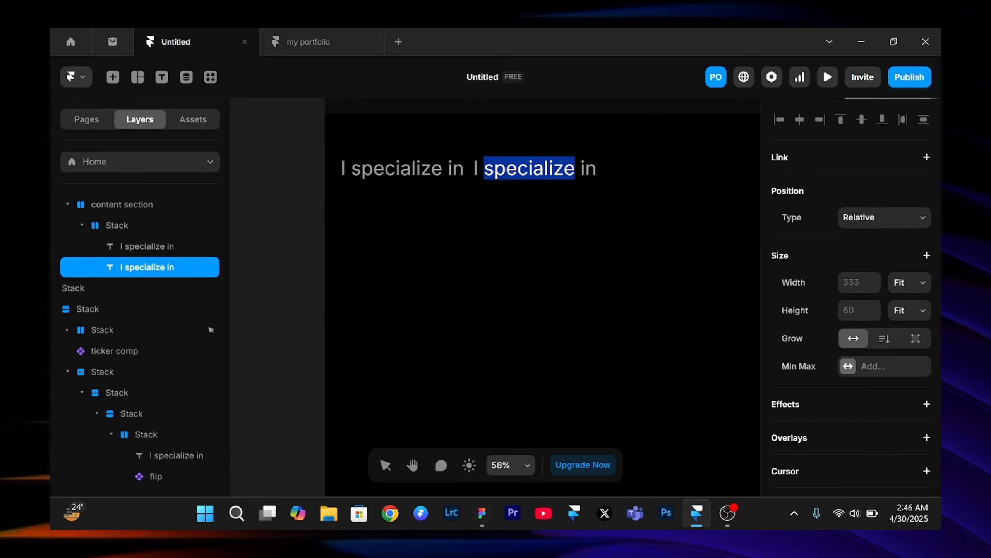
{"action": "left_click_drag", "start_coordinate": [601, 171], "coordinate": [434, 172]}
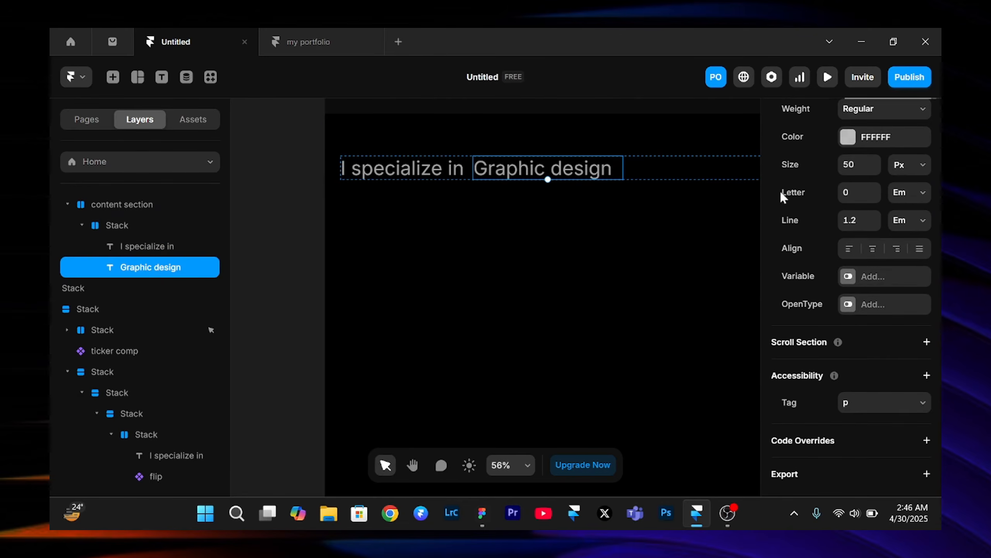
Raise the opacity of the "Graphic design" text's FFFFFF color to 100%
{"action": "scroll", "coordinate": [852, 275], "scroll_direction": "up", "scroll_amount": 3}
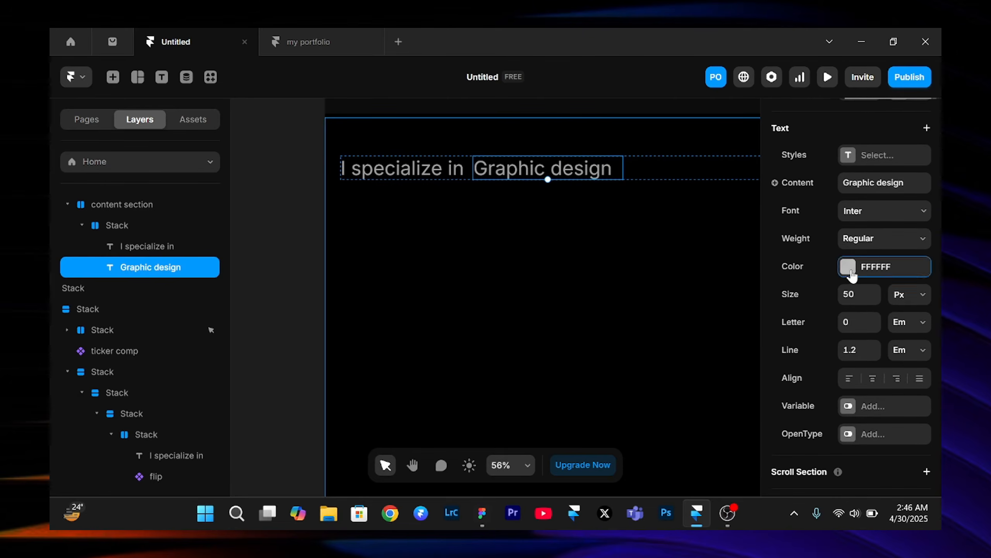
{"action": "left_click", "coordinate": [848, 267]}
{"action": "left_click", "coordinate": [732, 284]}
{"action": "left_click_drag", "start_coordinate": [732, 284], "coordinate": [758, 289]}
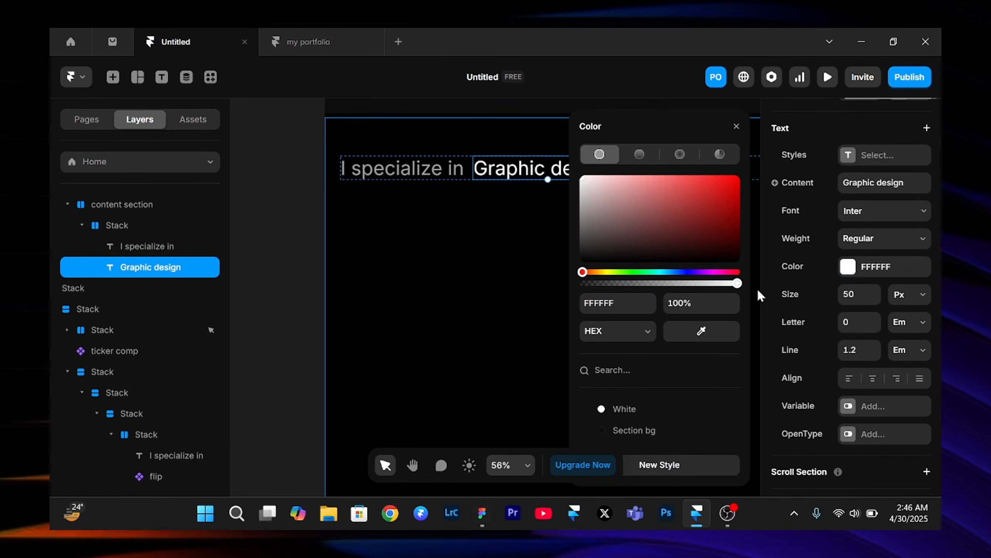
{"action": "left_click", "coordinate": [465, 230]}
Check the reference heading in the my portfolio preview, and turn the "Graphic design" text into a component named "hover text effect"
{"action": "left_click", "coordinate": [299, 50]}
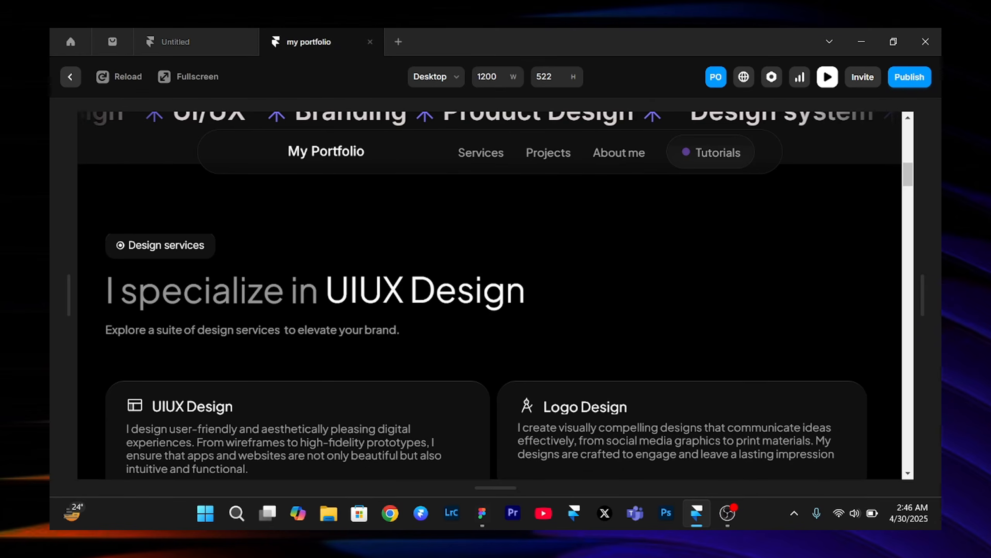
{"action": "left_click", "coordinate": [203, 42]}
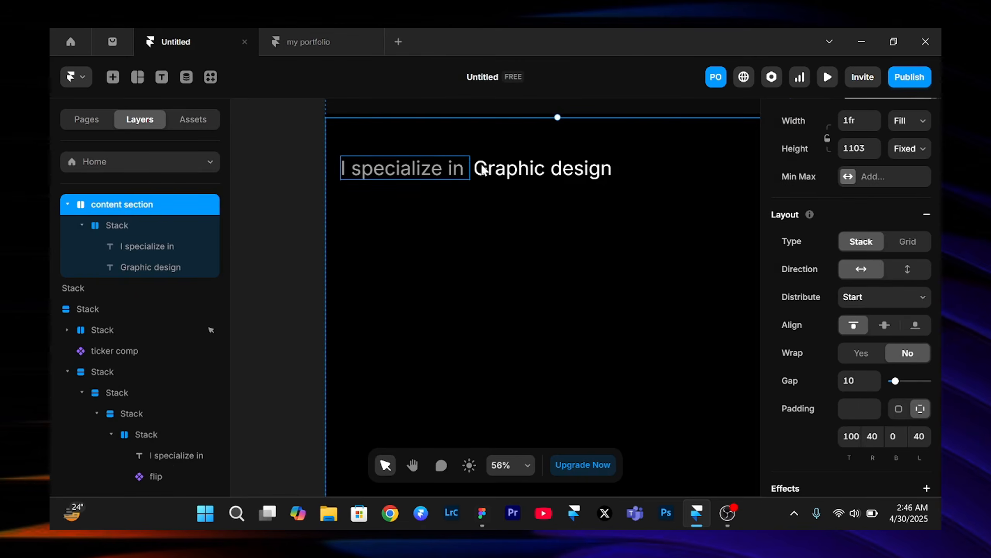
{"action": "left_click", "coordinate": [507, 174]}
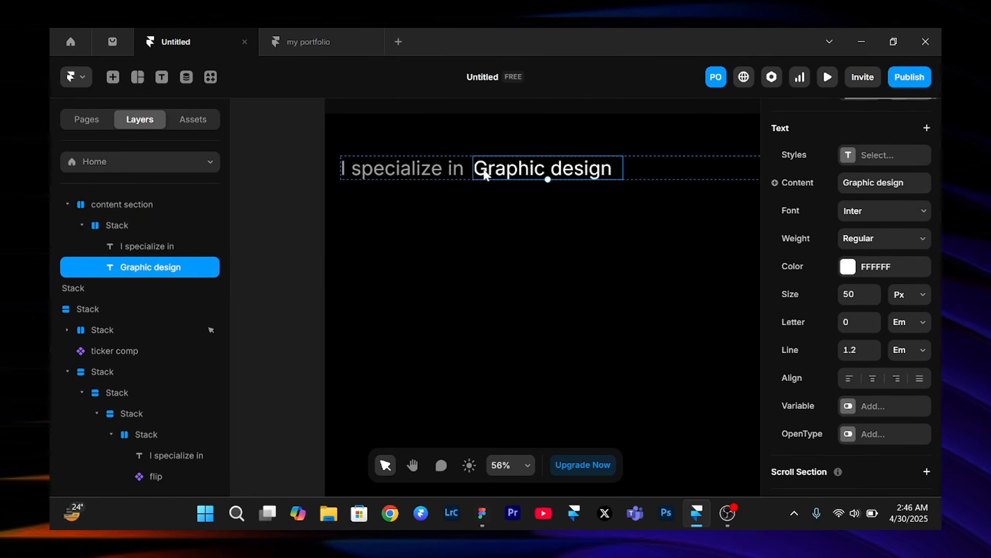
{"action": "key", "text": "ctrl+alt+k"}
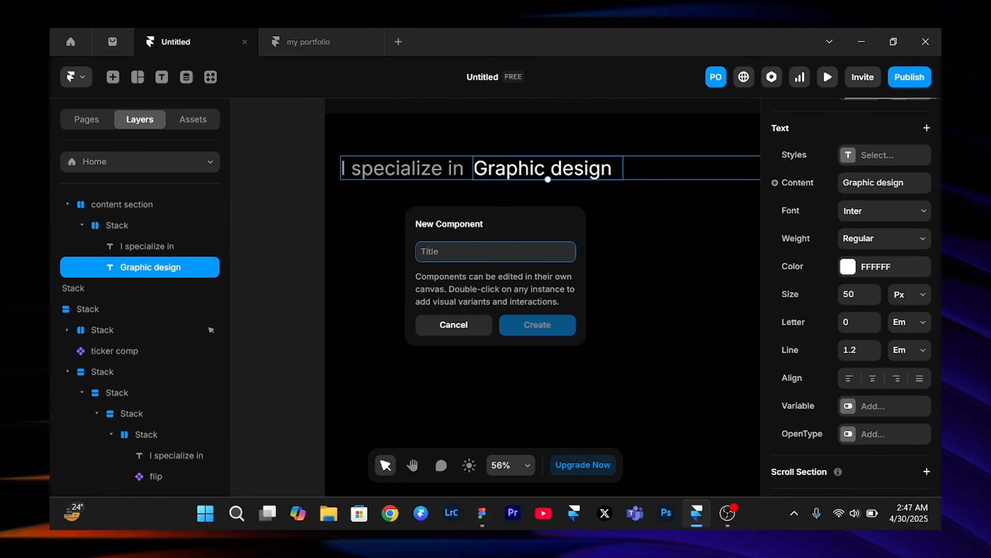
{"action": "type", "text": "hover text effect"}
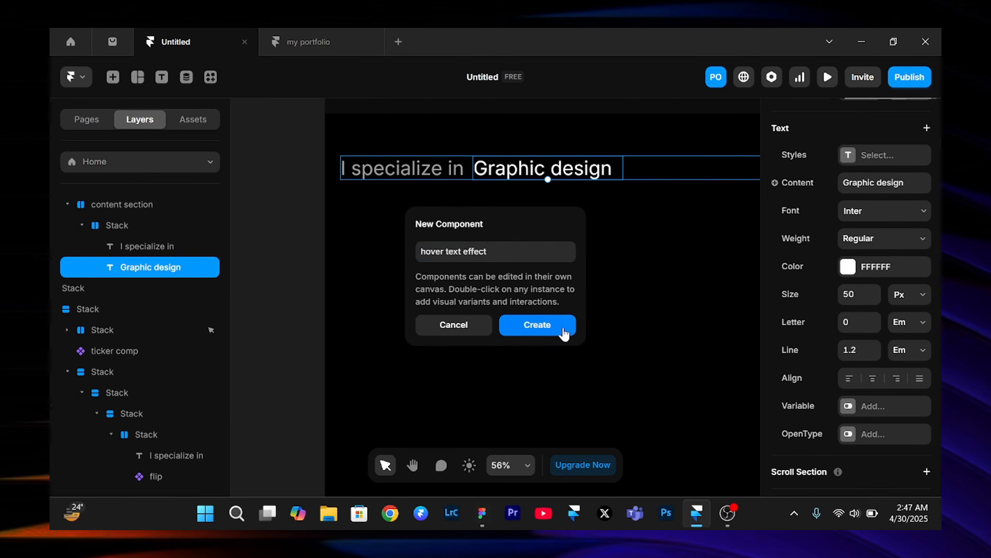
{"action": "left_click", "coordinate": [563, 333]}
{"action": "scroll", "coordinate": [428, 274], "scroll_direction": "down", "scroll_amount": 1}
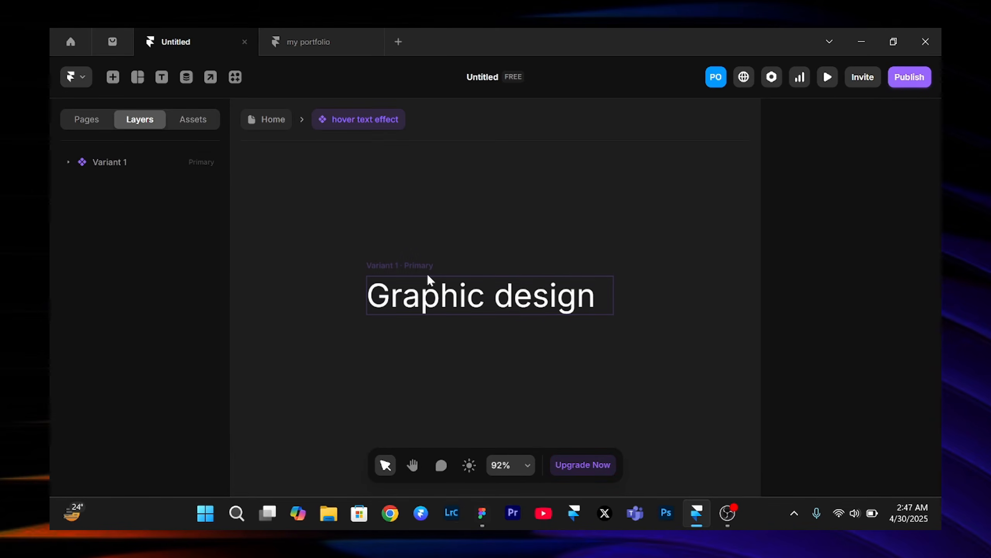
Add a stack layout to Variant 1 of the component and set its width and height to Fit Content
{"action": "left_click", "coordinate": [122, 162]}
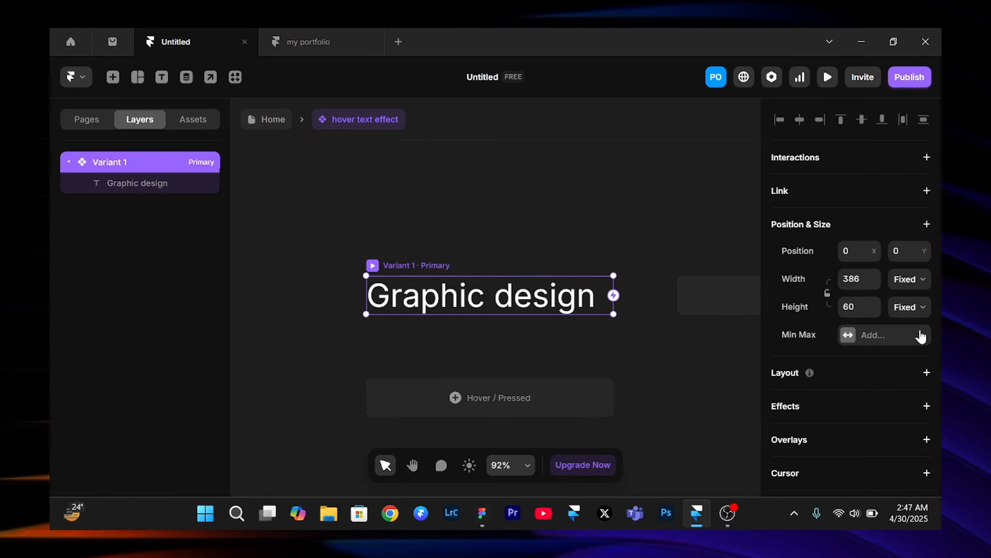
{"action": "scroll", "coordinate": [921, 336], "scroll_direction": "down", "scroll_amount": 2}
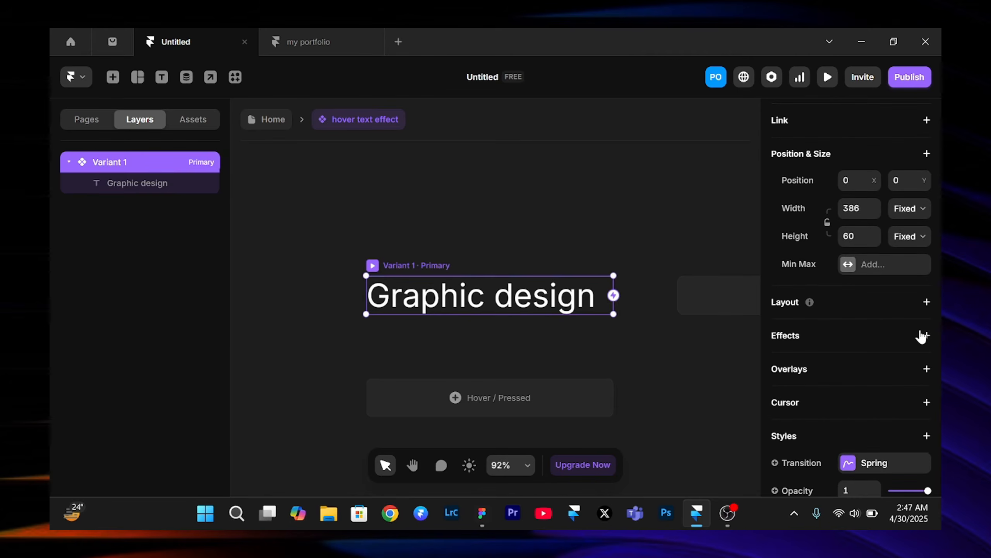
{"action": "left_click", "coordinate": [926, 303]}
{"action": "left_click", "coordinate": [910, 208]}
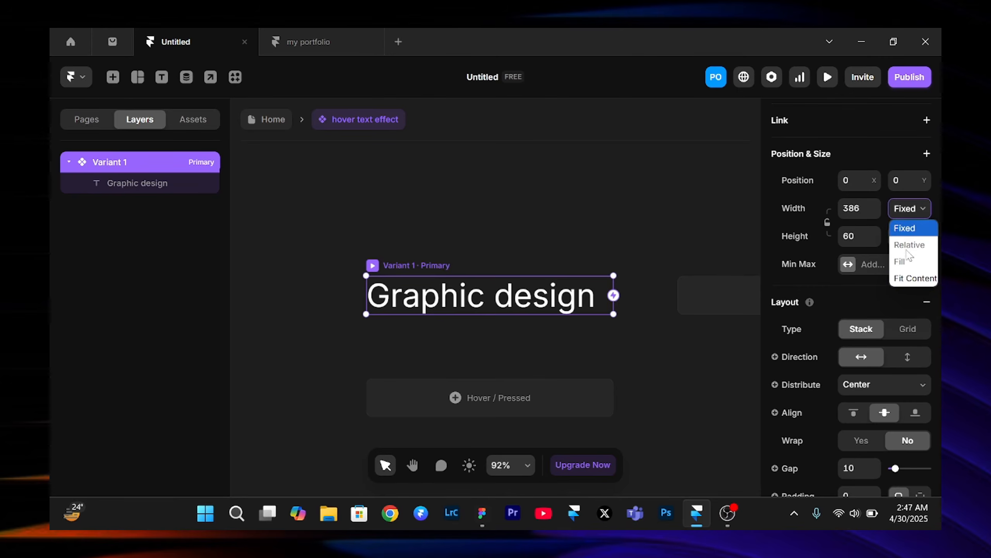
{"action": "left_click", "coordinate": [905, 279]}
{"action": "left_click", "coordinate": [906, 236]}
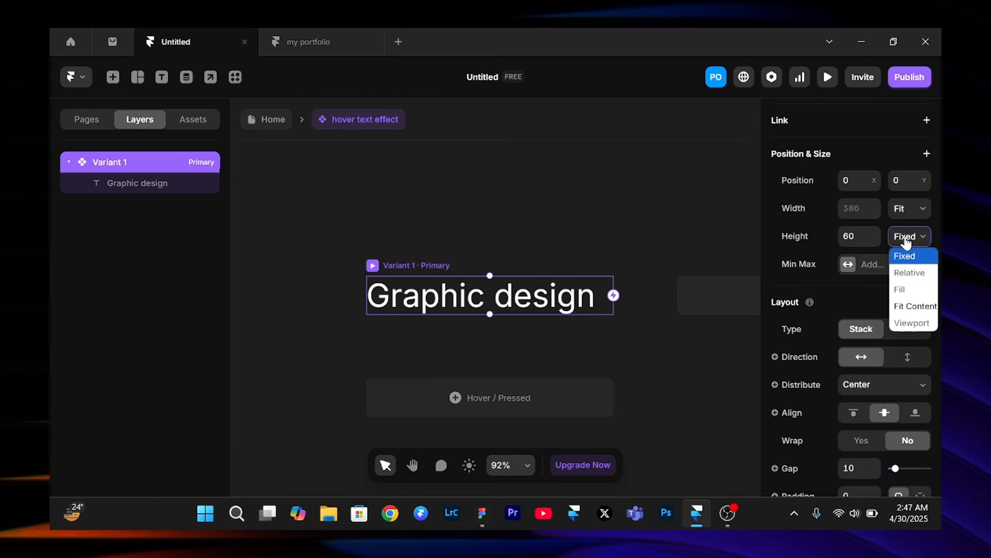
{"action": "left_click", "coordinate": [905, 306]}
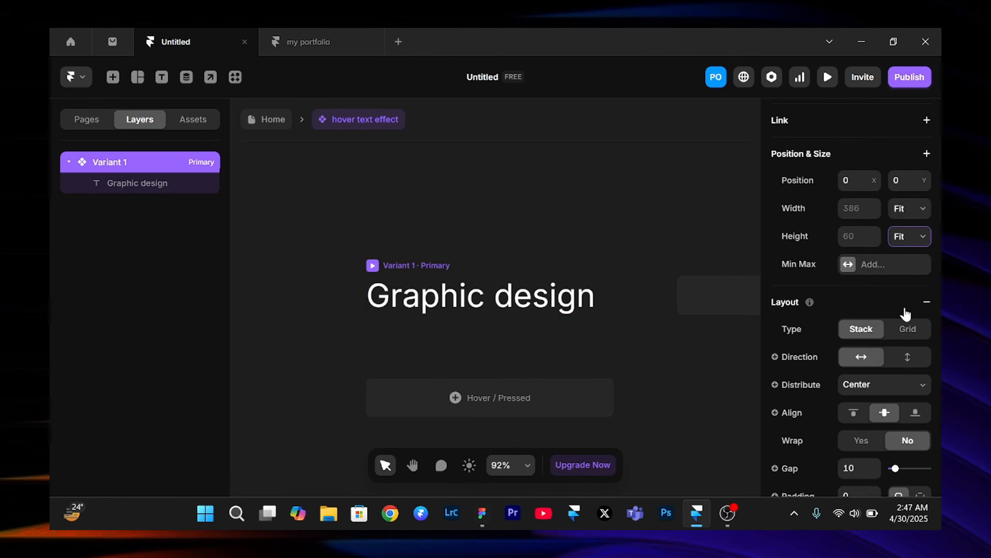
Duplicate the "Graphic design" text three times inside Variant 1 and compare with the flip component in the my portfolio project
{"action": "scroll", "coordinate": [273, 297], "scroll_direction": "down", "scroll_amount": 5}
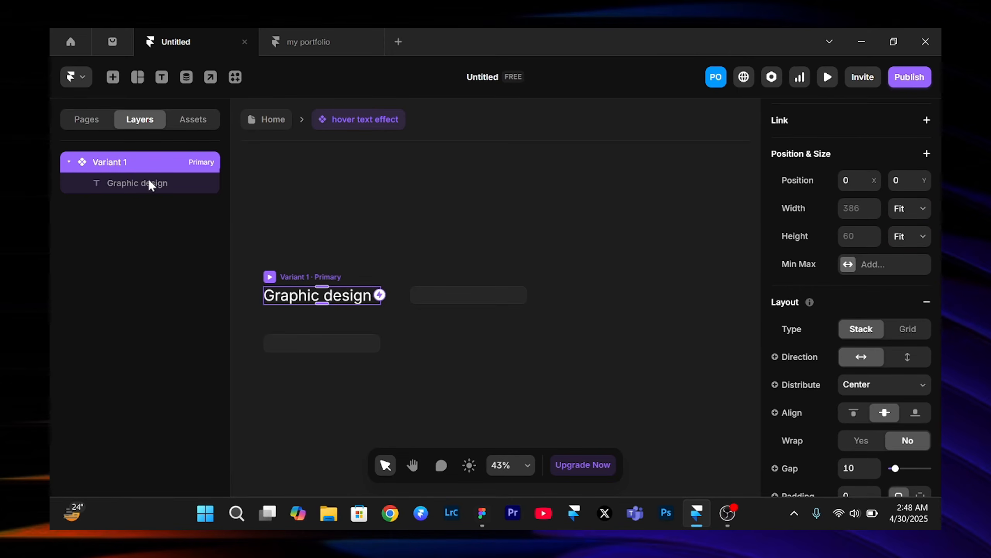
{"action": "left_click", "coordinate": [149, 180]}
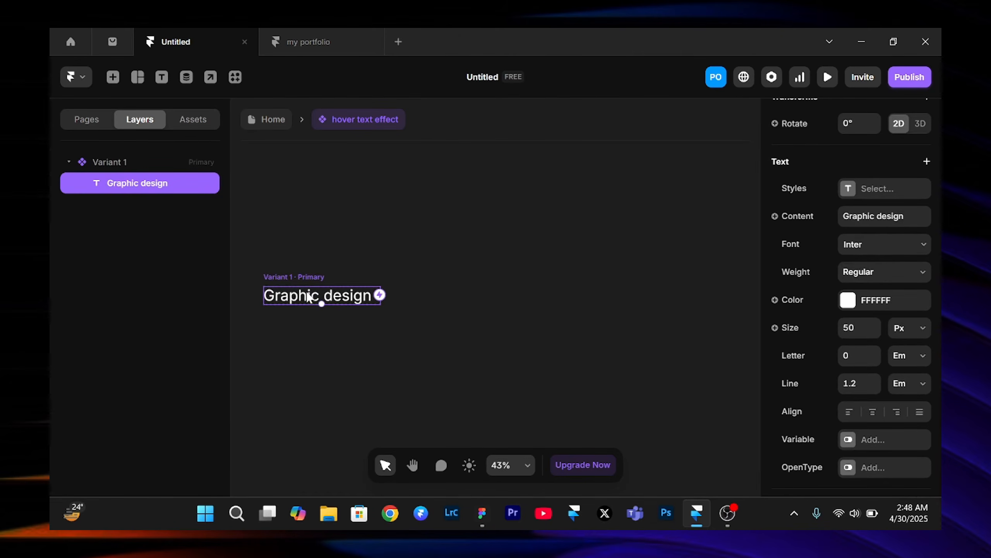
{"action": "key", "text": "ctrl+d"}
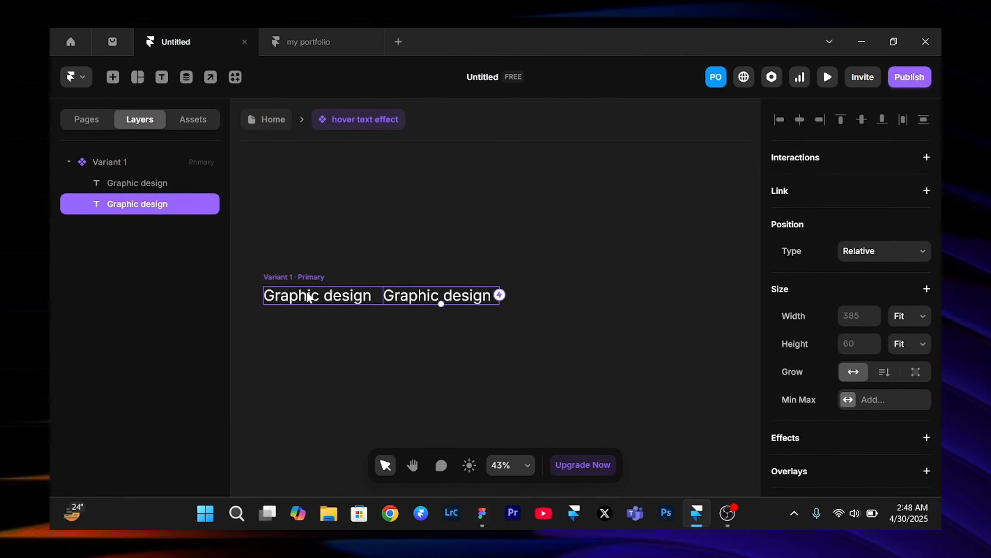
{"action": "key", "text": "ctrl+d"}
{"action": "key", "text": "ctrl+d"}
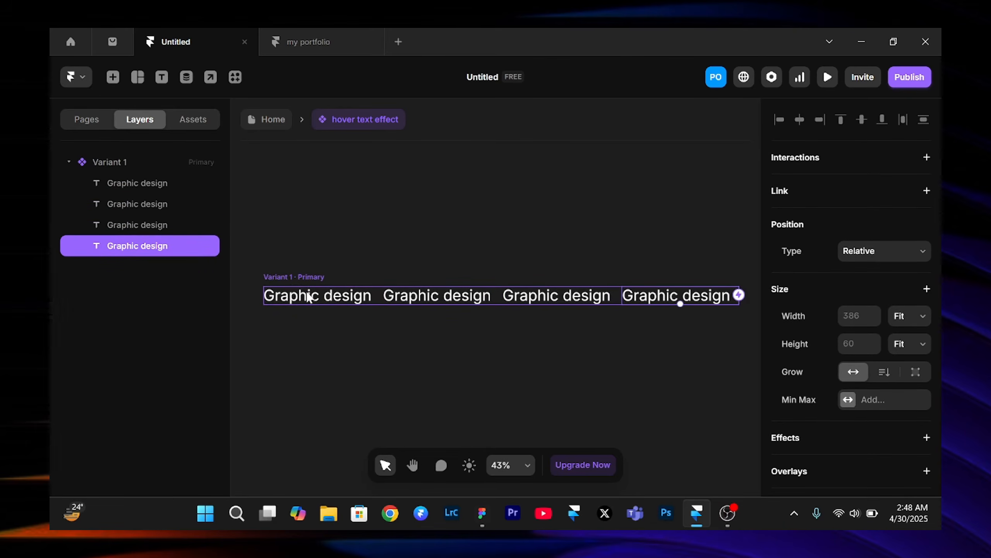
{"action": "left_click", "coordinate": [318, 44]}
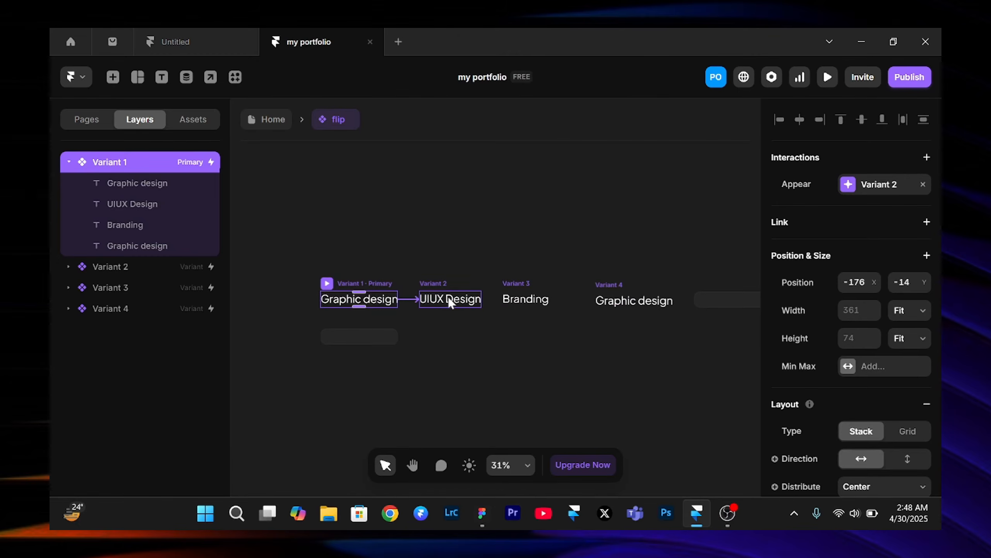
{"action": "left_click", "coordinate": [185, 38]}
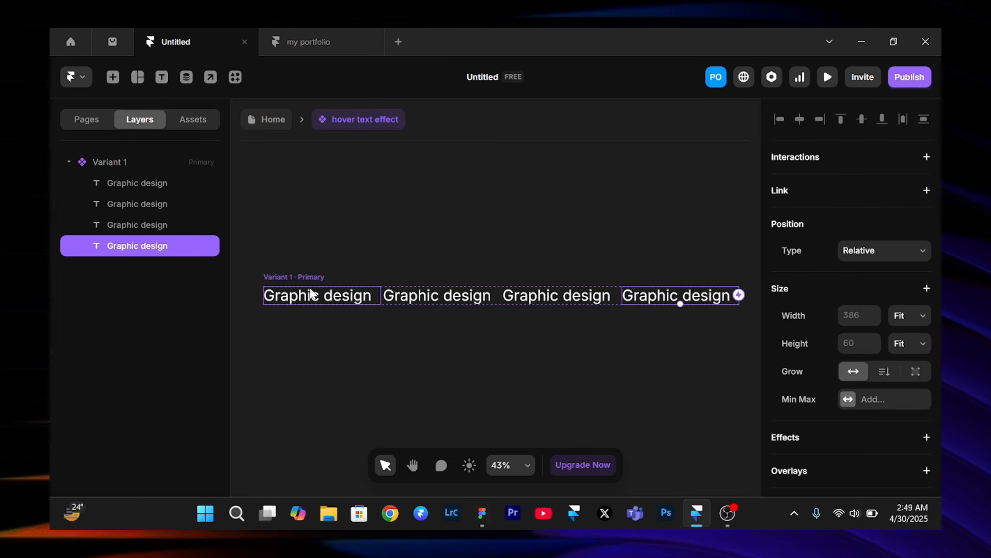
Set the position type of the three duplicated "Graphic design" texts to Absolute
{"action": "left_click", "coordinate": [429, 297]}
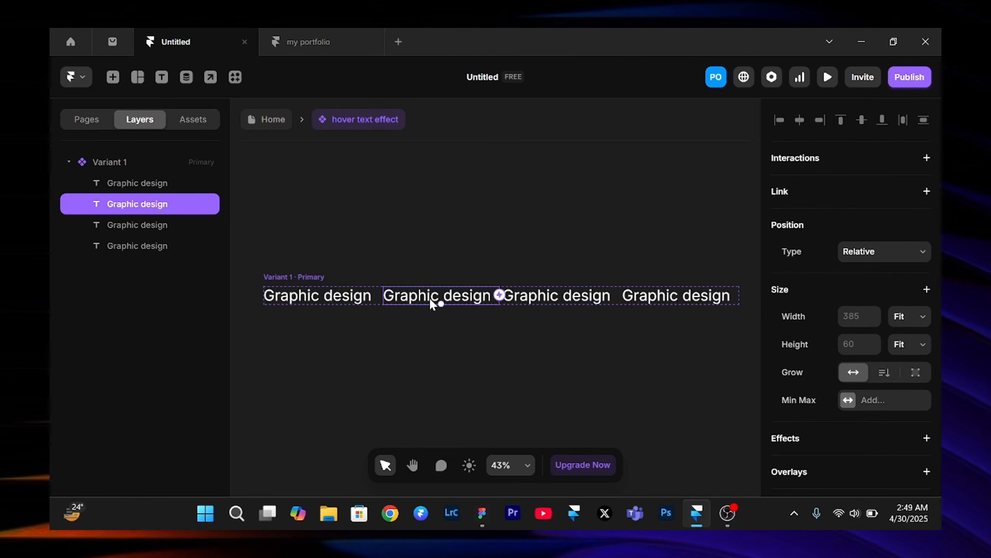
{"action": "left_click", "coordinate": [582, 295], "text": "shift"}
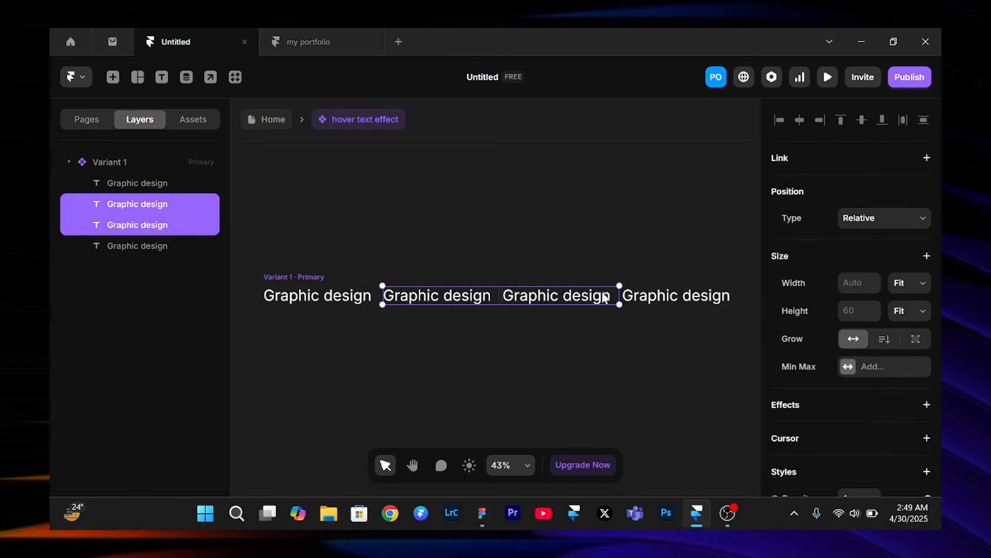
{"action": "left_click", "coordinate": [664, 296], "text": "shift"}
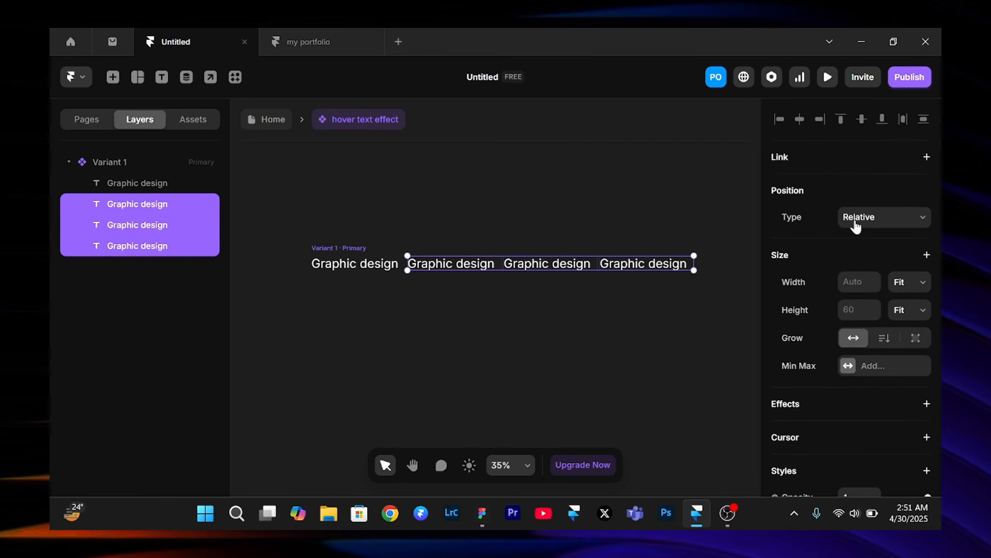
{"action": "left_click", "coordinate": [884, 218]}
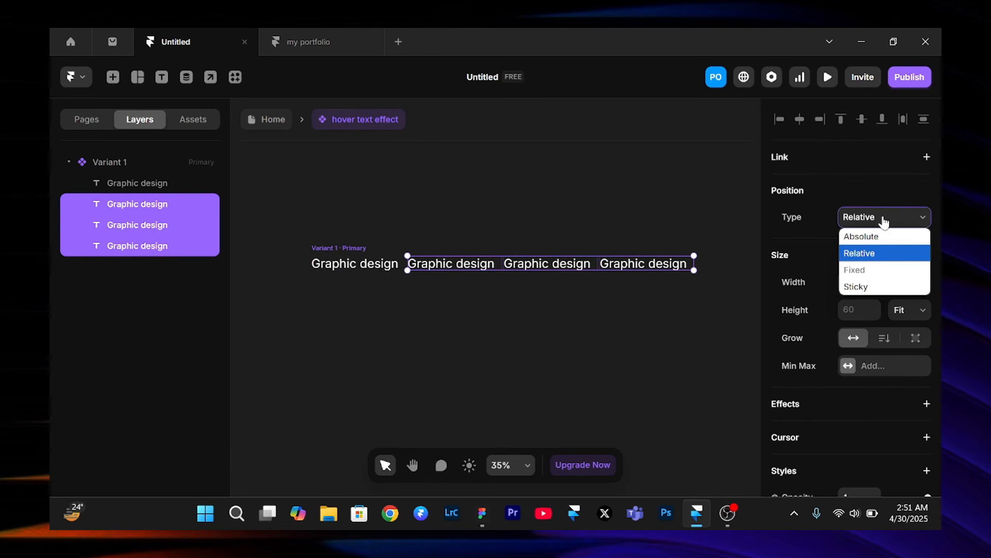
{"action": "left_click", "coordinate": [869, 237]}
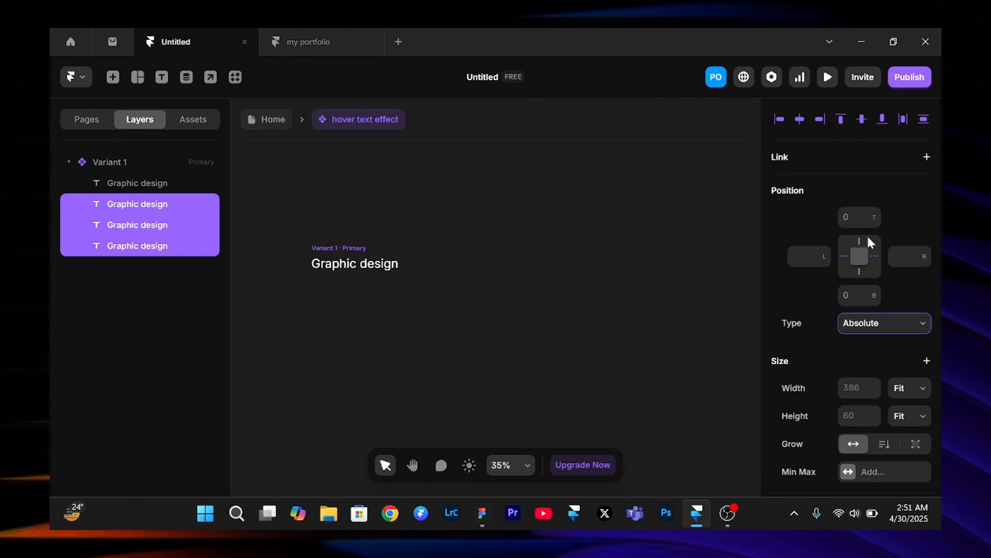
Pin the three duplicated texts to the left and bottom edges of Variant 1 with both offsets at 0
{"action": "left_click", "coordinate": [844, 256]}
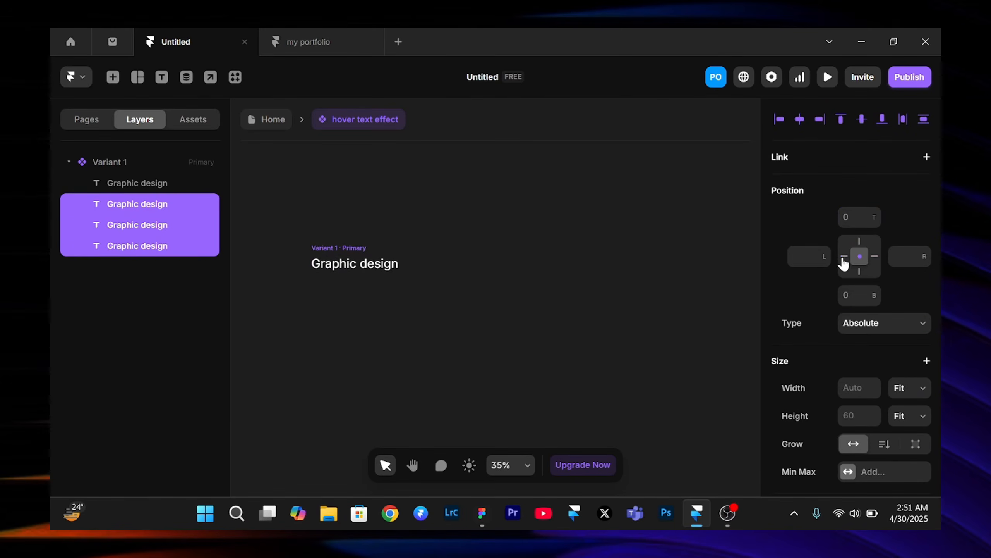
{"action": "type", "text": "0"}
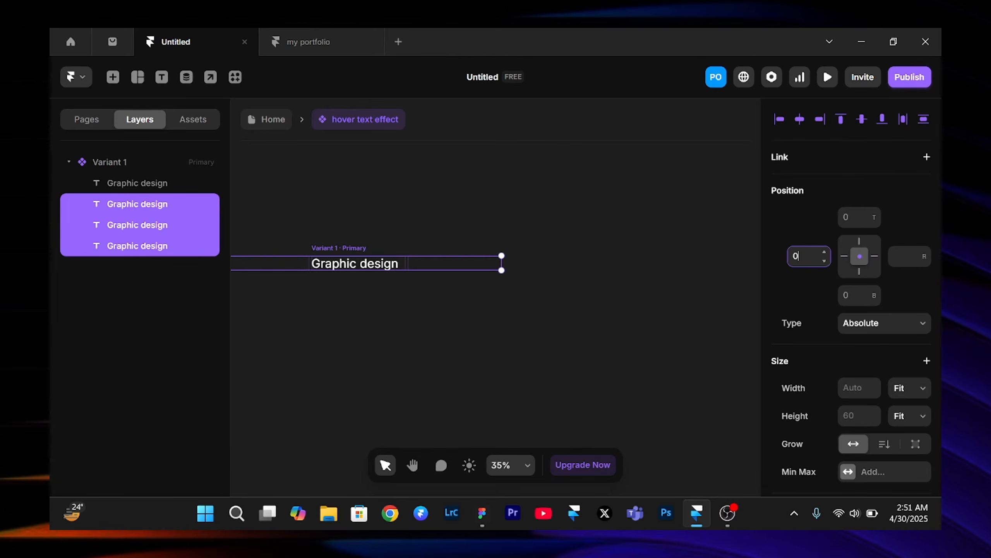
{"action": "key", "text": "Return"}
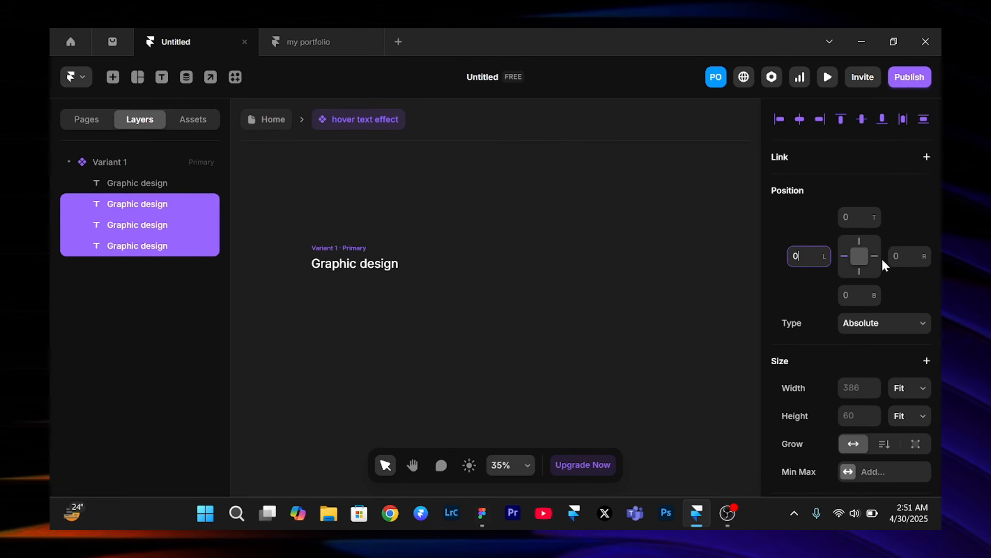
{"action": "left_click", "coordinate": [860, 273]}
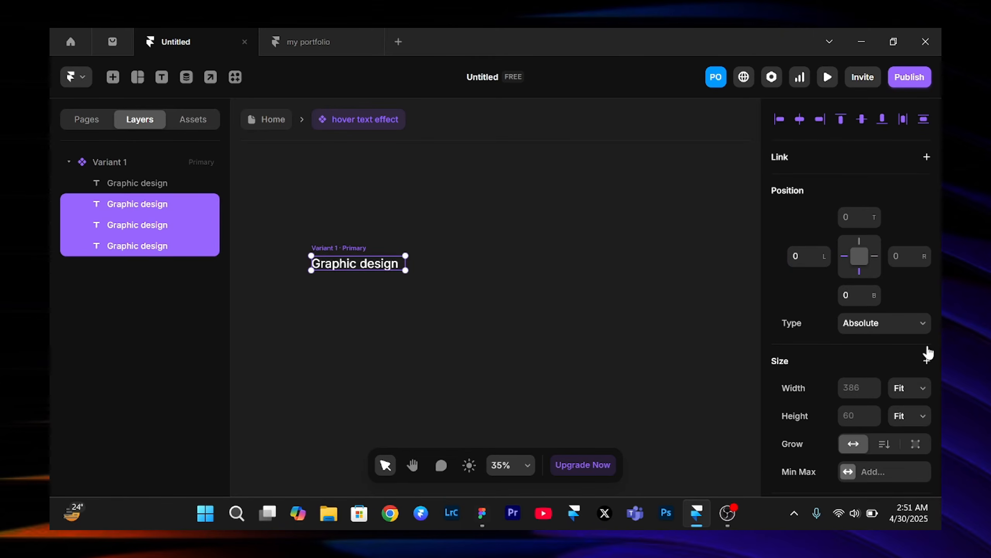
{"action": "scroll", "coordinate": [291, 244], "scroll_direction": "left", "scroll_amount": 1}
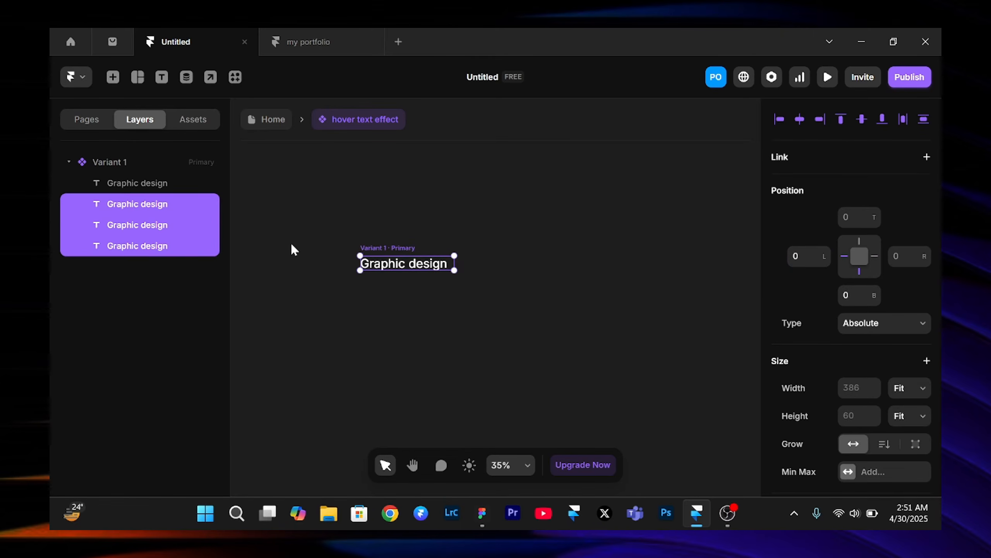
Set the overflow of Variant 1 to Visible
{"action": "left_click", "coordinate": [94, 153]}
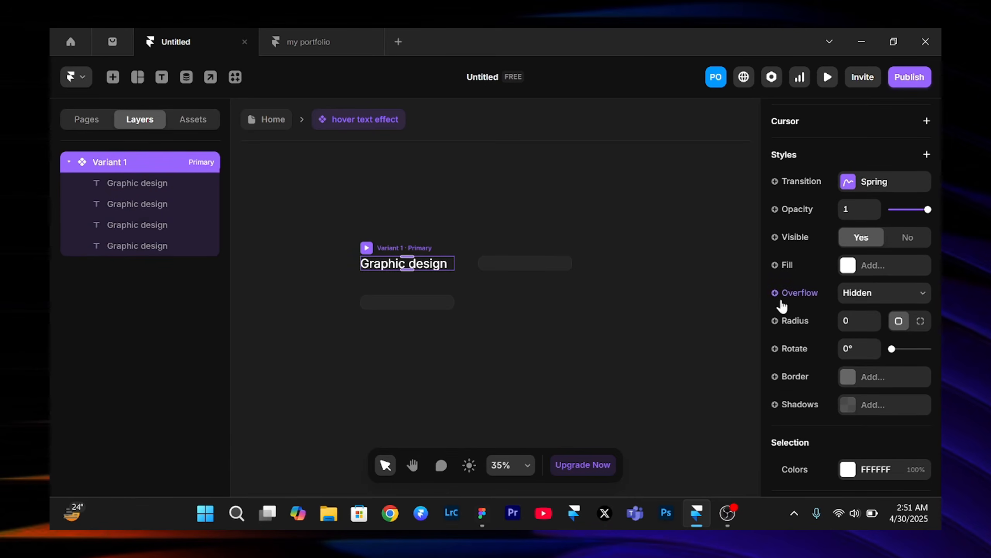
{"action": "left_click", "coordinate": [865, 299]}
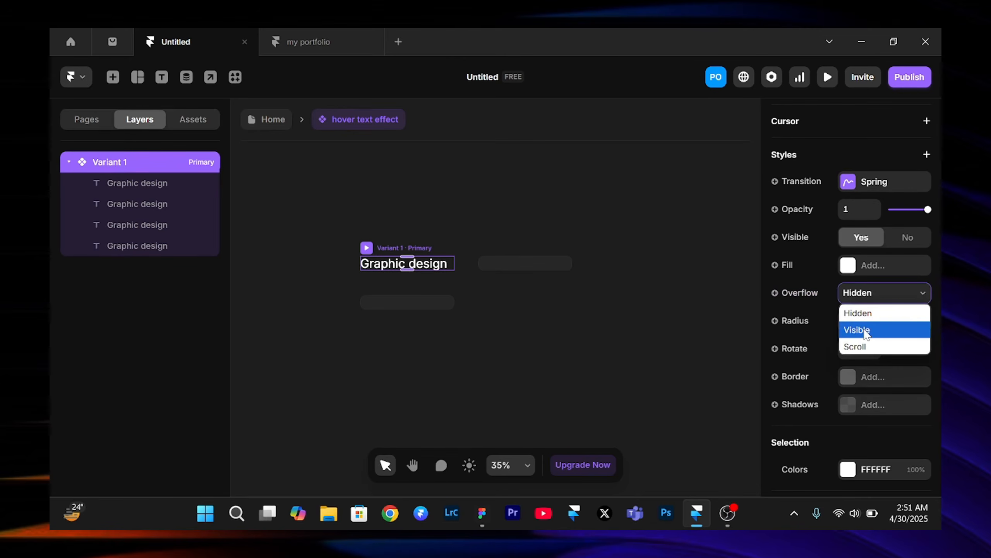
{"action": "left_click", "coordinate": [866, 331]}
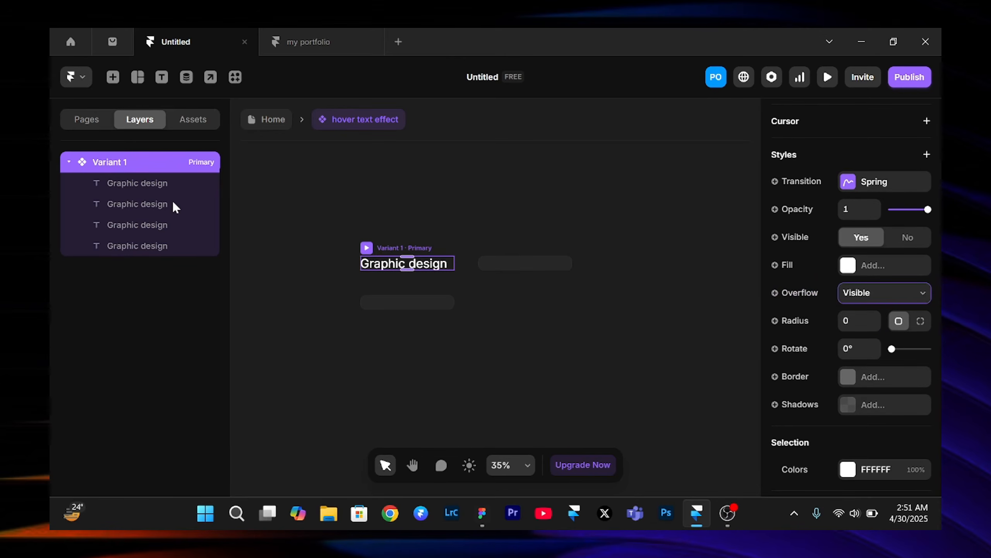
Move the three duplicated "Graphic design" texts together down below the first one, to a bottom offset of about -69
{"action": "left_click", "coordinate": [148, 210]}
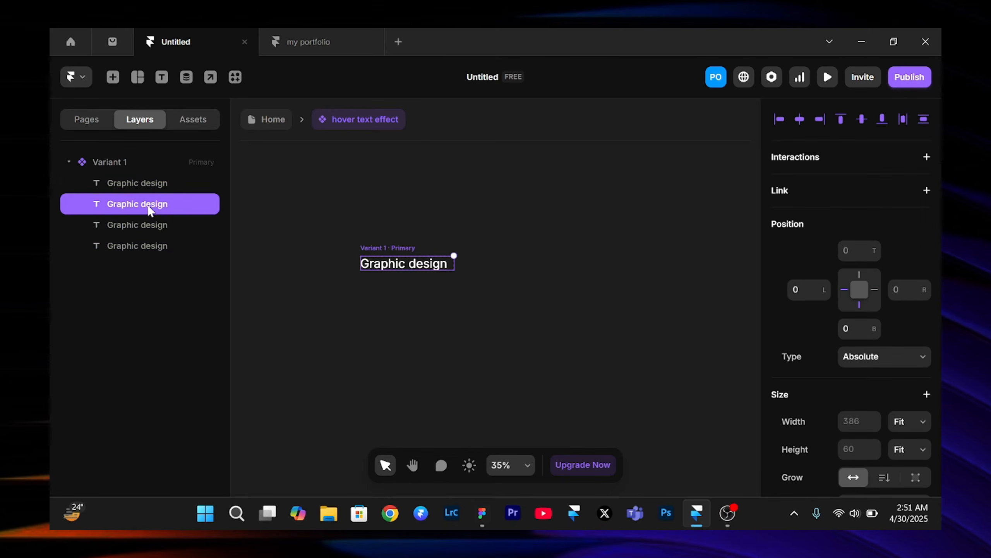
{"action": "left_click", "coordinate": [160, 245], "text": "shift"}
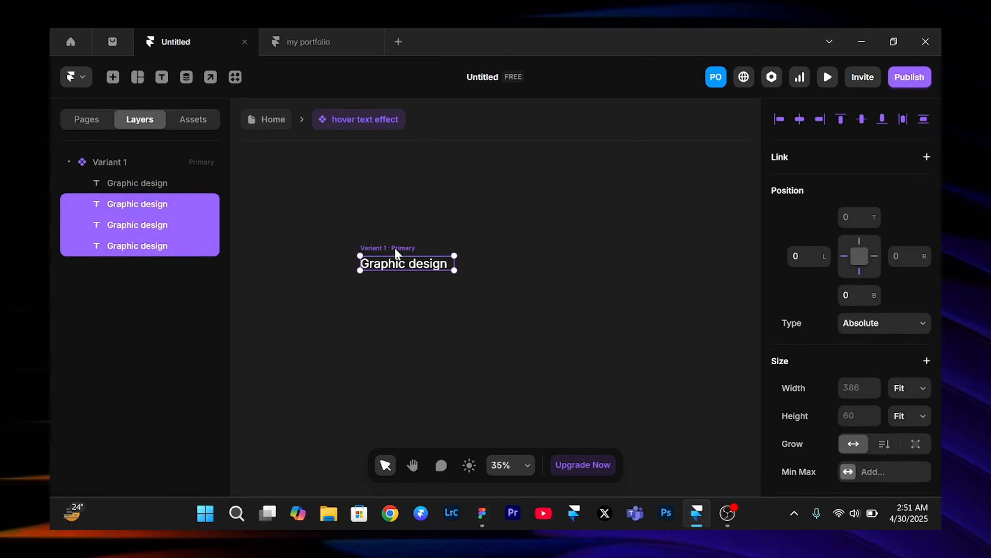
{"action": "key", "text": "Down"}
{"action": "key", "text": "Down"}
{"action": "key", "text": "Down"}
{"action": "key", "text": "Down"}
{"action": "key", "text": "Down"}
{"action": "key", "text": "Down"}
{"action": "key", "text": "Down"}
{"action": "key", "text": "Down"}
{"action": "key", "text": "Down"}
{"action": "key", "text": "Down"}
{"action": "key", "text": "Down"}
{"action": "key", "text": "Down"}
{"action": "key", "text": "Down"}
{"action": "key", "text": "Down"}
{"action": "key", "text": "Down"}
{"action": "key", "text": "Down"}
{"action": "key", "text": "Down"}
{"action": "key", "text": "Down"}
{"action": "key", "text": "Down"}
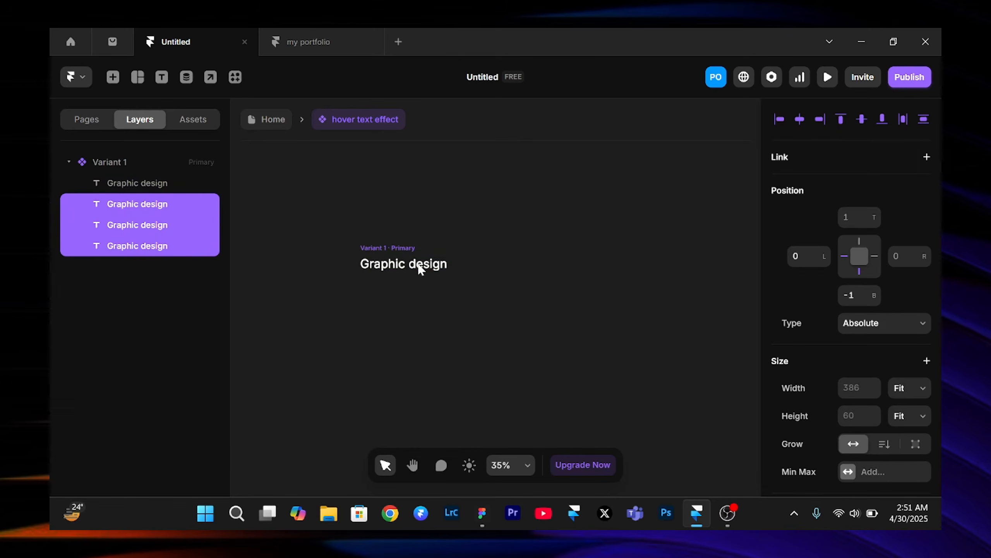
{"action": "key", "text": "Down"}
{"action": "key", "text": "Down"}
{"action": "key", "text": "Down"}
{"action": "key", "text": "Down"}
{"action": "key", "text": "Down"}
{"action": "key", "text": "Down"}
{"action": "key", "text": "Down"}
{"action": "key", "text": "Down"}
{"action": "key", "text": "Down"}
{"action": "key", "text": "Down"}
{"action": "key", "text": "Down"}
{"action": "key", "text": "Down"}
{"action": "key", "text": "Down"}
{"action": "key", "text": "Down"}
{"action": "key", "text": "Down"}
{"action": "key", "text": "Down"}
{"action": "key", "text": "Down"}
{"action": "key", "text": "Down"}
{"action": "key", "text": "Down"}
{"action": "key", "text": "Down"}
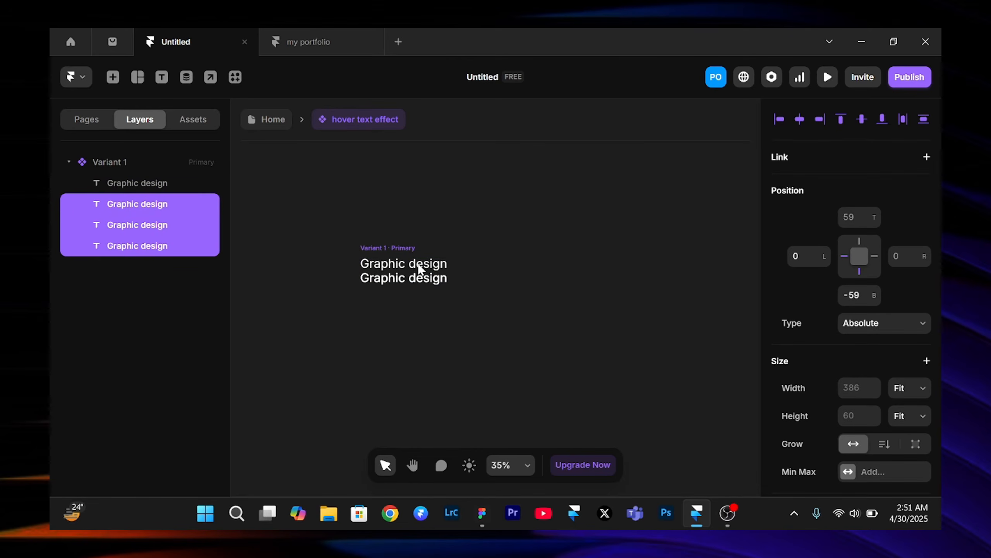
Move the third "Graphic design" text in Variant 1 further down, to a bottom offset of -149
{"action": "left_click", "coordinate": [123, 227]}
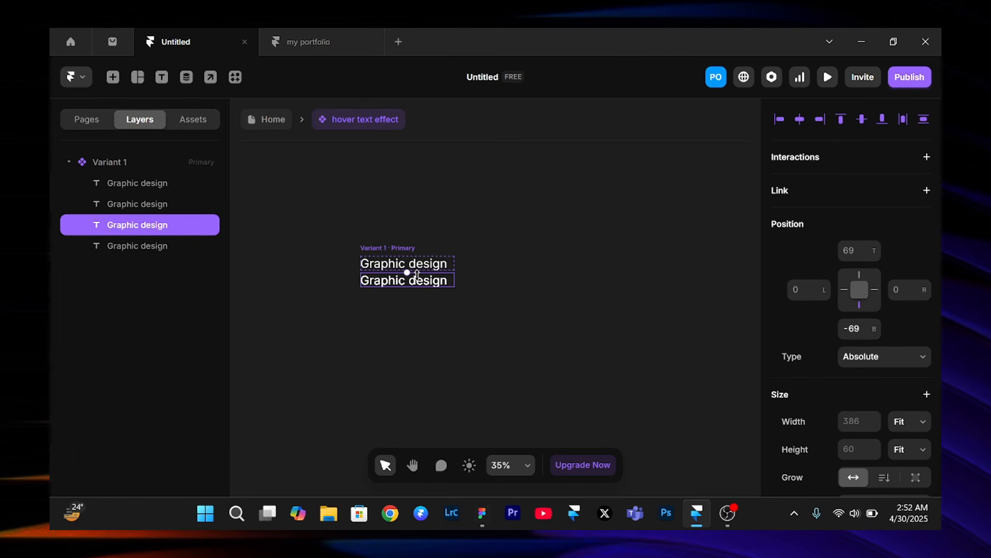
{"action": "key", "text": "Down"}
{"action": "key", "text": "Down"}
{"action": "key", "text": "Down"}
{"action": "key", "text": "Down"}
{"action": "key", "text": "Down"}
{"action": "key", "text": "Down"}
{"action": "key", "text": "Down"}
{"action": "key", "text": "Down"}
{"action": "key", "text": "Down"}
{"action": "key", "text": "Down"}
{"action": "key", "text": "Down"}
{"action": "key", "text": "Down"}
{"action": "key", "text": "Down"}
{"action": "key", "text": "Down"}
{"action": "key", "text": "Down"}
{"action": "key", "text": "Down"}
{"action": "key", "text": "Down"}
{"action": "key", "text": "Down"}
{"action": "key", "text": "Down"}
{"action": "key", "text": "Down"}
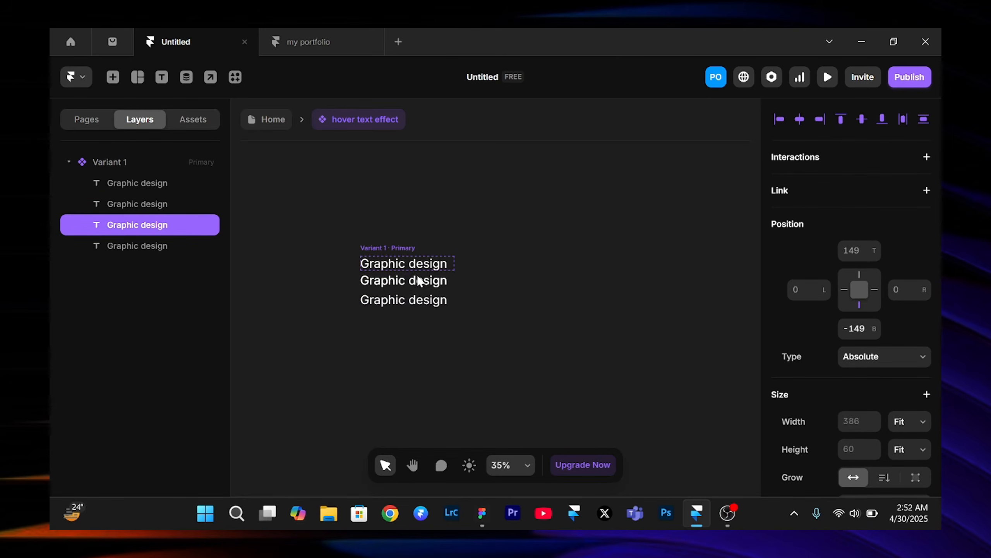
Move the fourth "Graphic design" text in Variant 1 to the end of the column, at a bottom offset of -229
{"action": "left_click", "coordinate": [150, 245]}
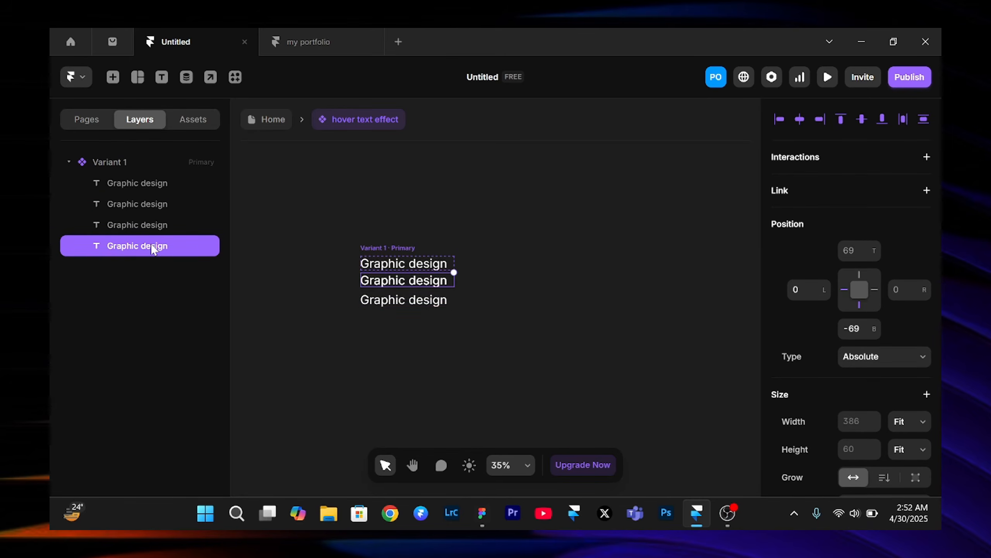
{"action": "key", "text": "shift+Down"}
{"action": "key", "text": "shift+Down"}
{"action": "key", "text": "shift+Down"}
{"action": "key", "text": "shift+Down"}
{"action": "key", "text": "shift+Down"}
{"action": "key", "text": "shift+Down"}
{"action": "key", "text": "shift+Down"}
{"action": "key", "text": "shift+Down"}
{"action": "key", "text": "shift+Down"}
{"action": "key", "text": "shift+Down"}
{"action": "key", "text": "shift+Down"}
{"action": "key", "text": "shift+Down"}
{"action": "key", "text": "shift+Down"}
{"action": "key", "text": "shift+Down"}
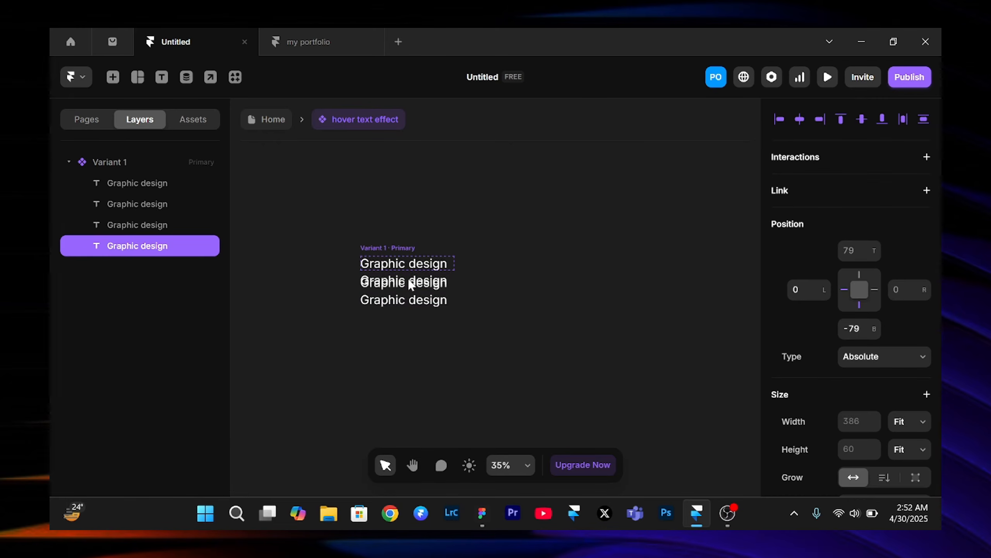
{"action": "key", "text": "shift+Down"}
{"action": "key", "text": "shift+Down"}
{"action": "key", "text": "shift+Down"}
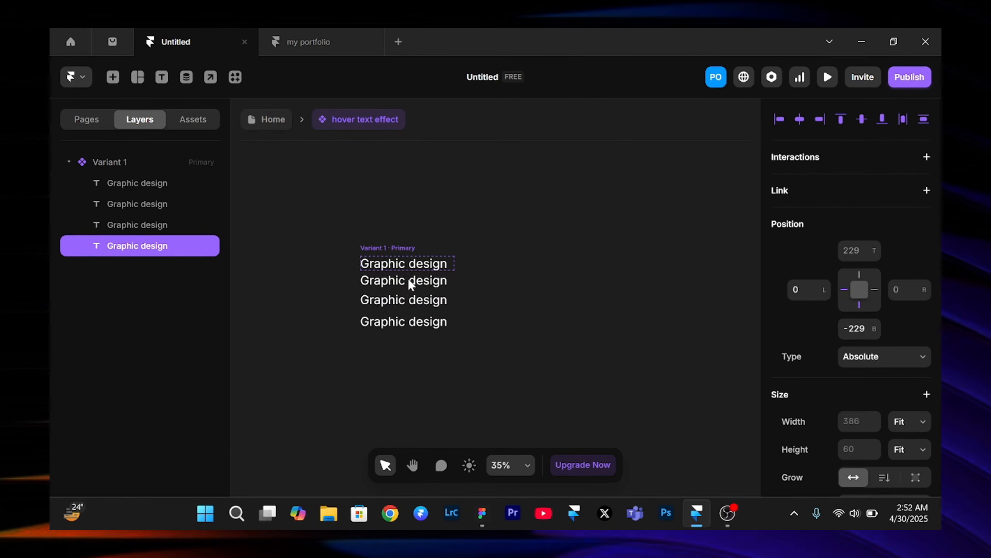
Create a plain text variable for the second text's content in Variant 1 and set its default to "UIUX Design"
{"action": "scroll", "coordinate": [408, 279], "scroll_direction": "up", "scroll_amount": 3}
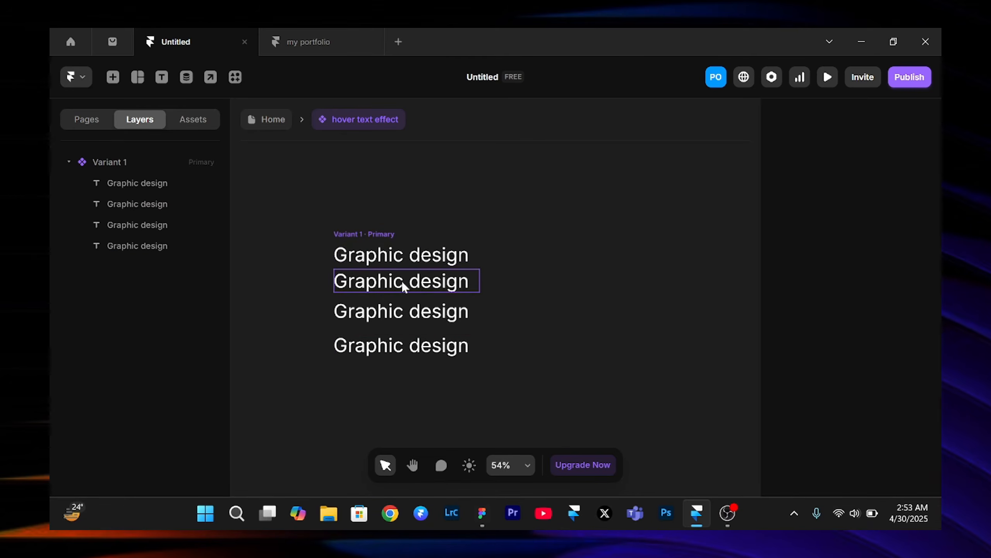
{"action": "left_click", "coordinate": [377, 282]}
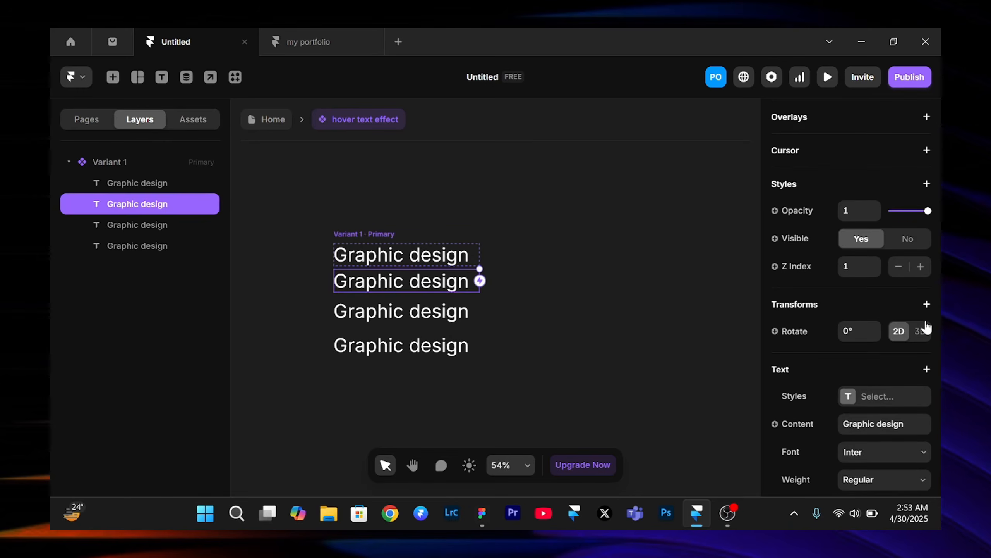
{"action": "scroll", "coordinate": [922, 325], "scroll_direction": "down", "scroll_amount": 3}
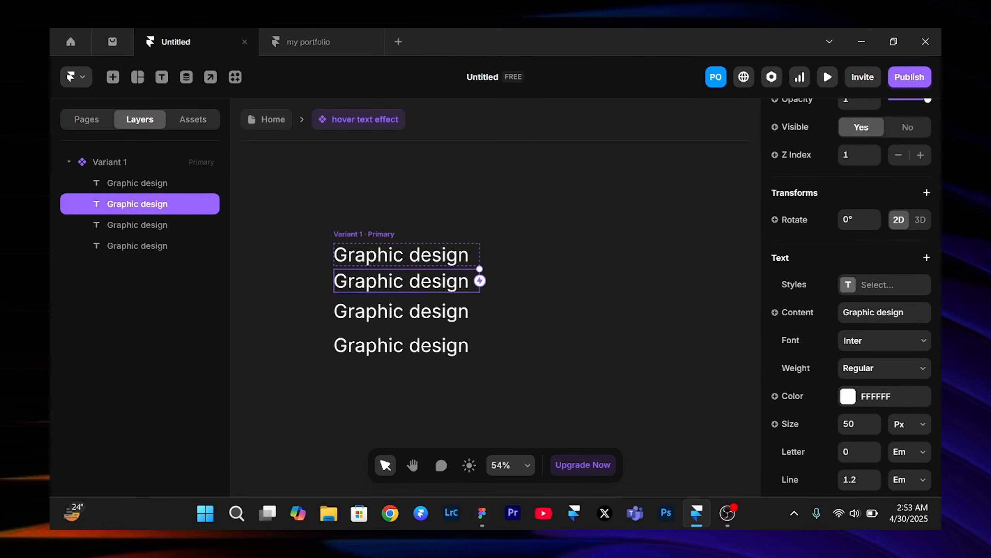
{"action": "left_click", "coordinate": [775, 312]}
{"action": "mouse_move", "coordinate": [804, 342]}
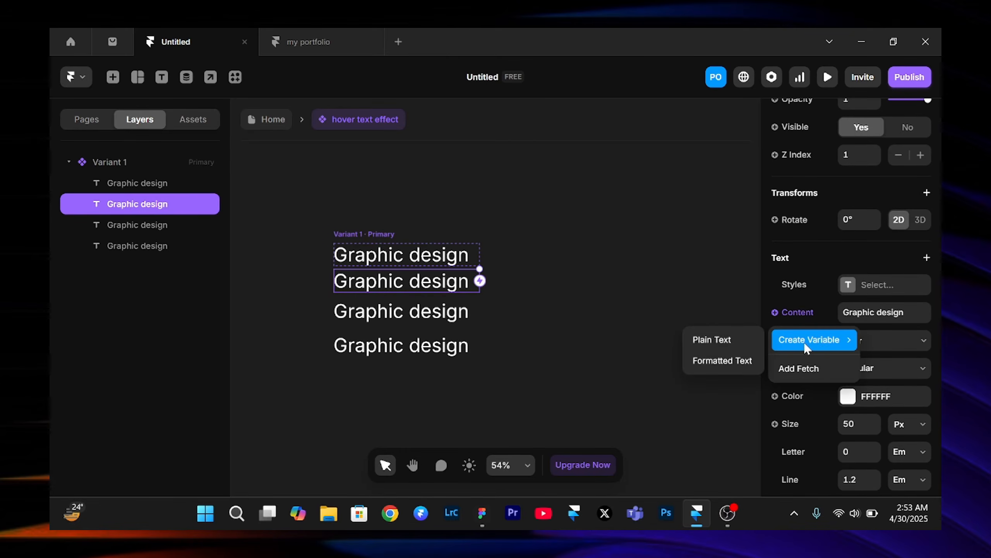
{"action": "left_click", "coordinate": [713, 339]}
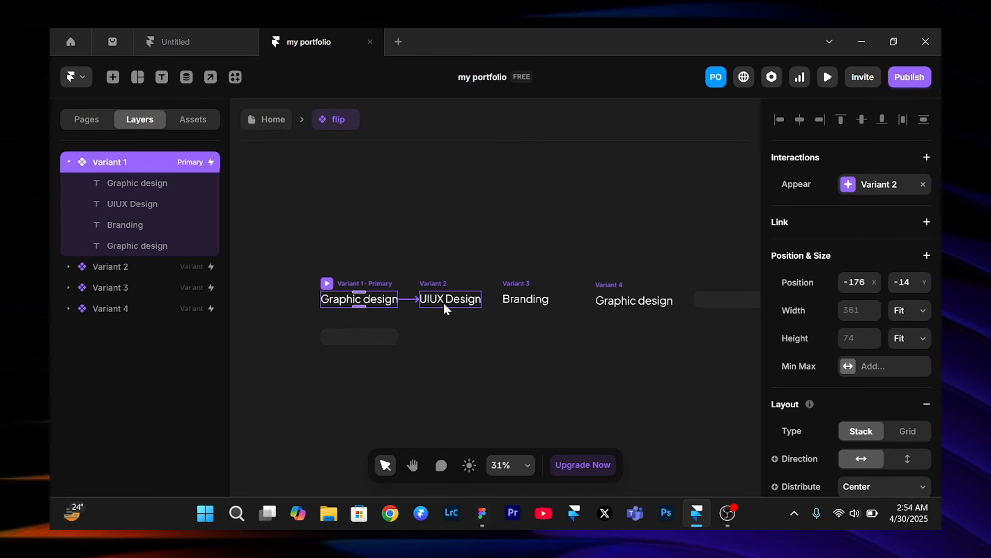
{"action": "left_click", "coordinate": [173, 42]}
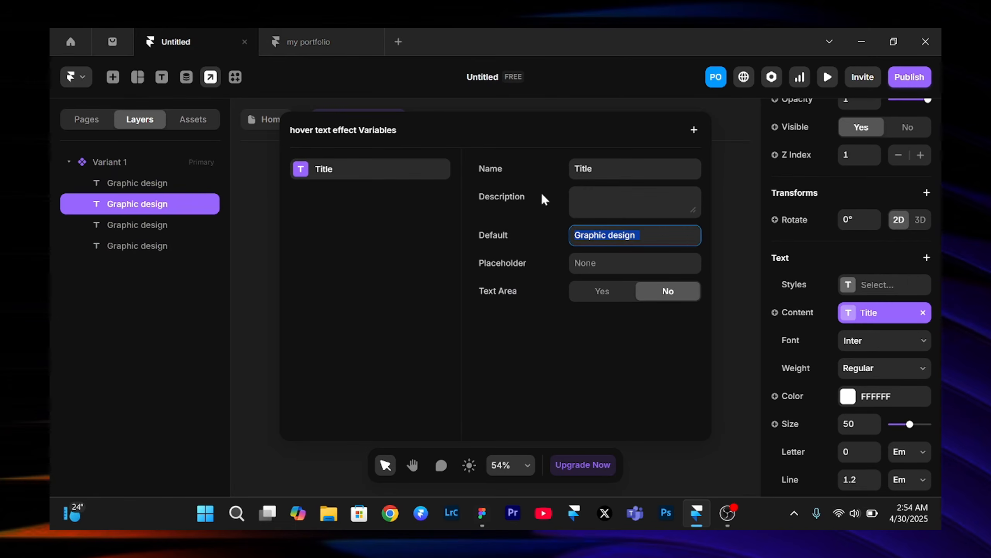
{"action": "type", "text": "UIU"}
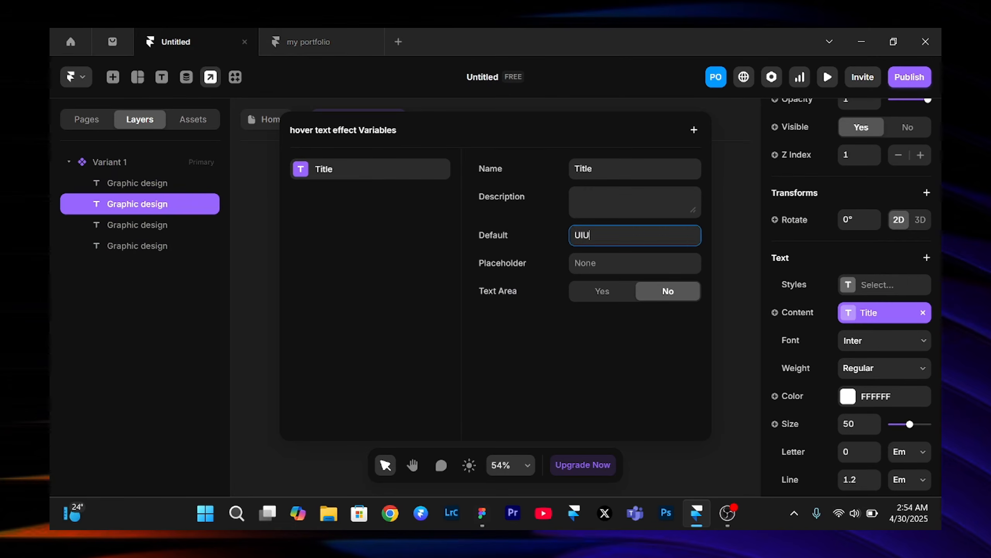
{"action": "type", "text": "X DE"}
{"action": "key", "text": "BackSpace"}
{"action": "type", "text": "esign"}
{"action": "left_click", "coordinate": [750, 301]}
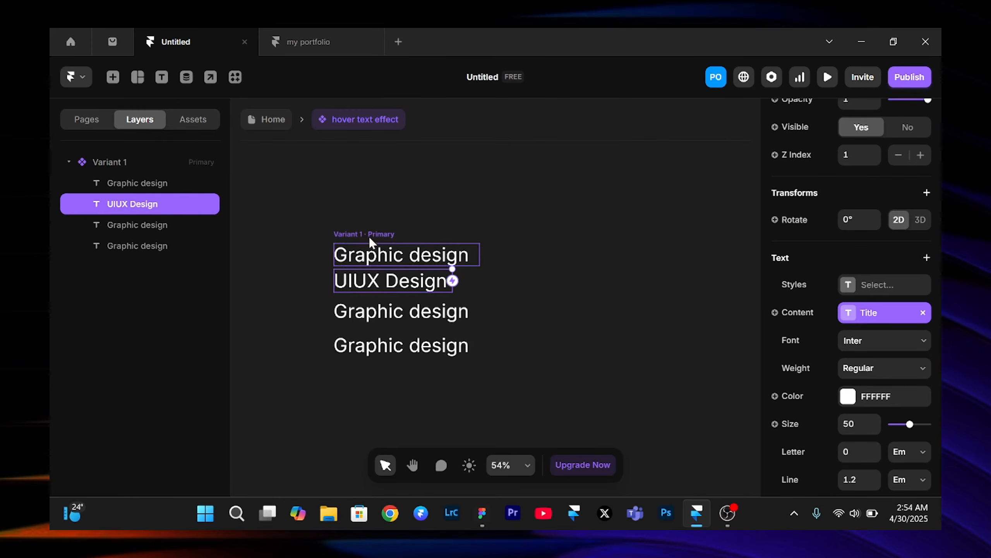
Create a plain text variable for the third text's content in Variant 1 and set its default to "Branding"
{"action": "left_click", "coordinate": [359, 314]}
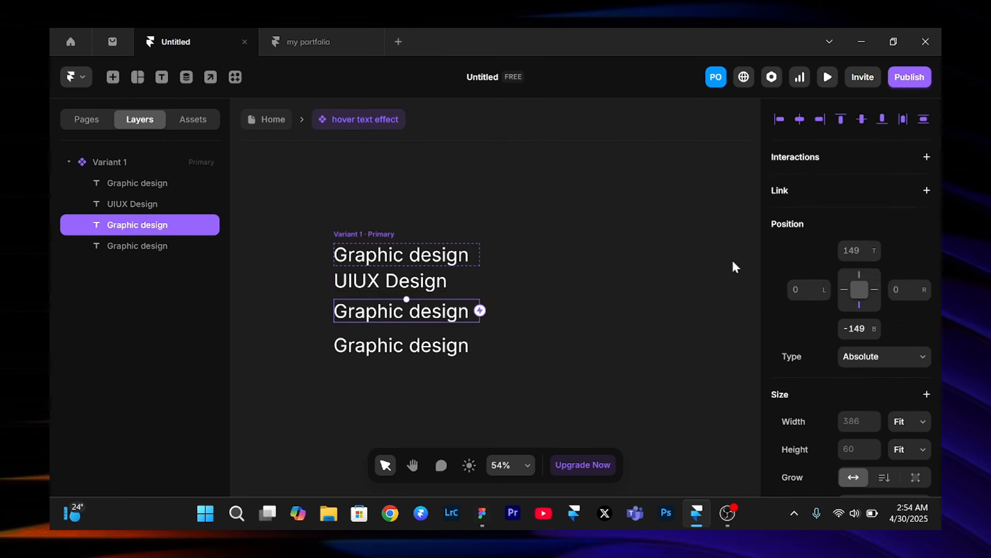
{"action": "scroll", "coordinate": [900, 389], "scroll_direction": "down", "scroll_amount": 10}
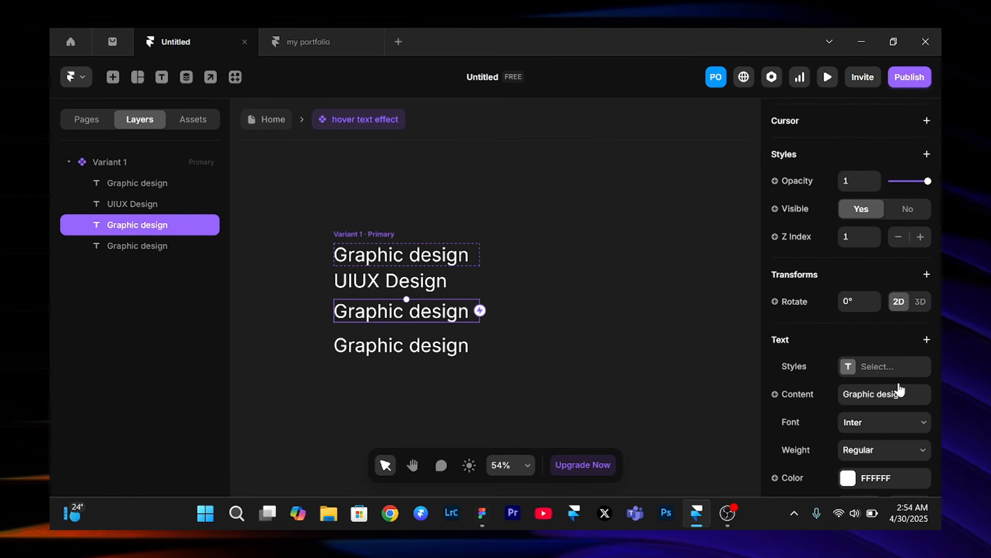
{"action": "left_click", "coordinate": [777, 394]}
{"action": "mouse_move", "coordinate": [794, 425]}
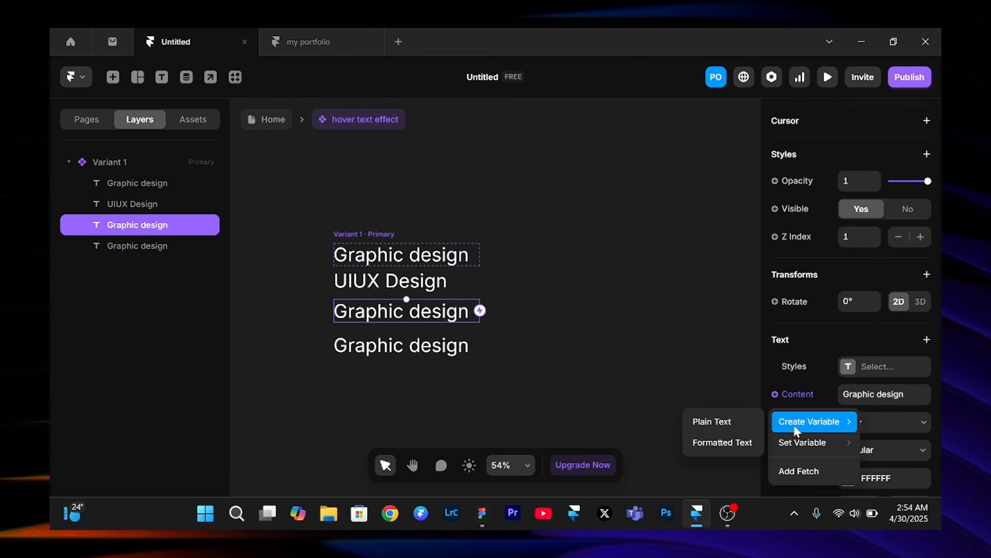
{"action": "left_click", "coordinate": [745, 416]}
{"action": "left_click", "coordinate": [633, 234]}
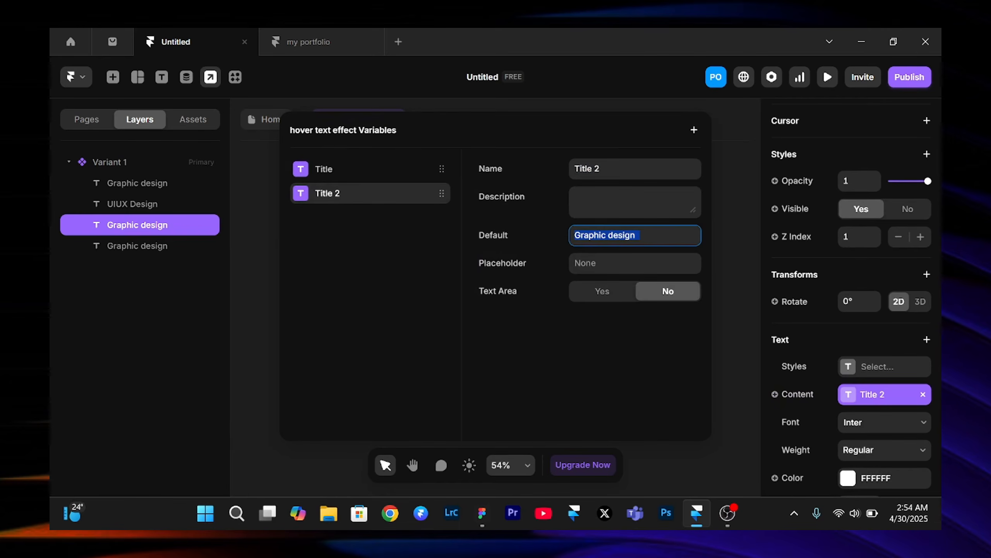
{"action": "type", "text": "Bra"}
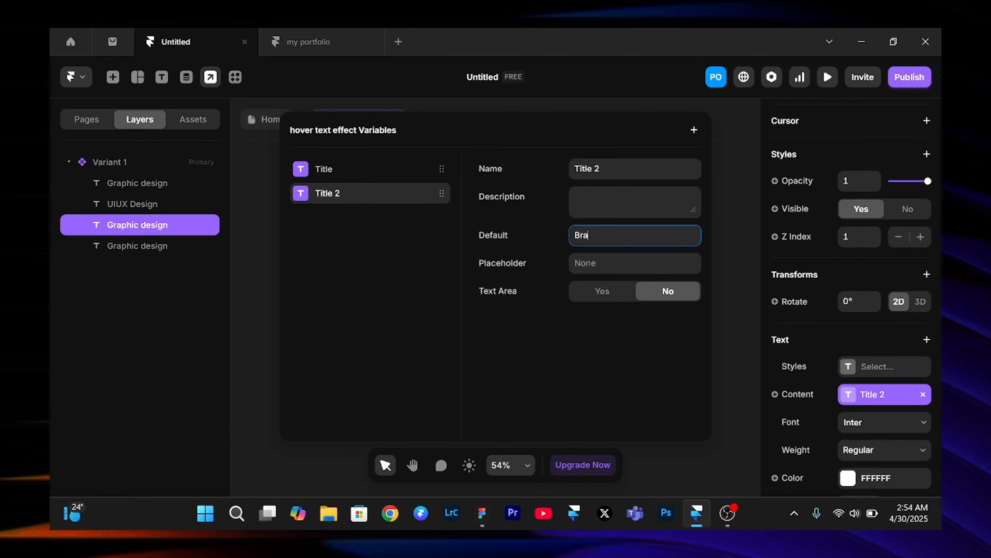
{"action": "type", "text": "nding"}
{"action": "key", "text": "Escape"}
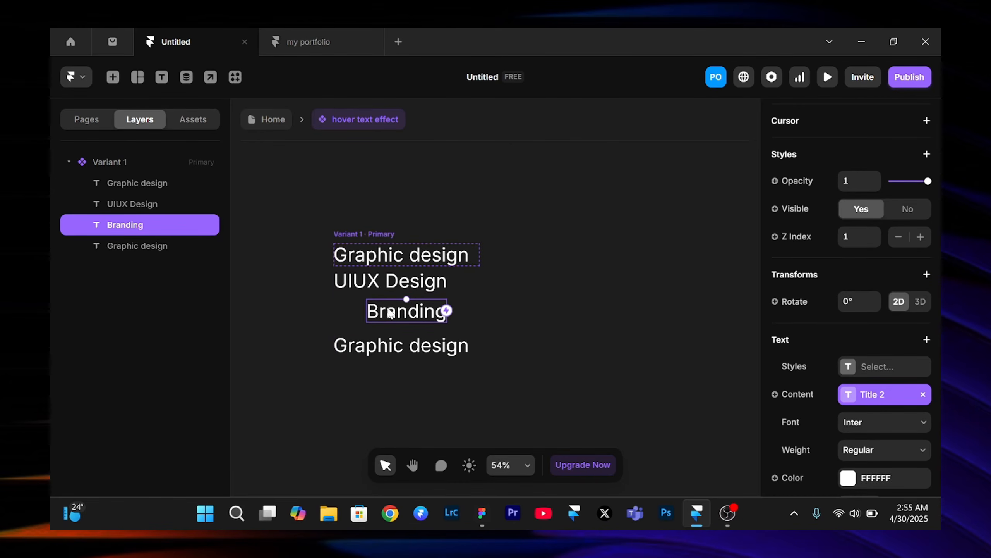
Align the Branding text flush left with the other texts in Variant 1 and add a second variant of the component
{"action": "left_click_drag", "start_coordinate": [386, 314], "coordinate": [352, 310]}
{"action": "left_click", "coordinate": [407, 198]}
{"action": "left_click_drag", "start_coordinate": [387, 235], "coordinate": [293, 206]}
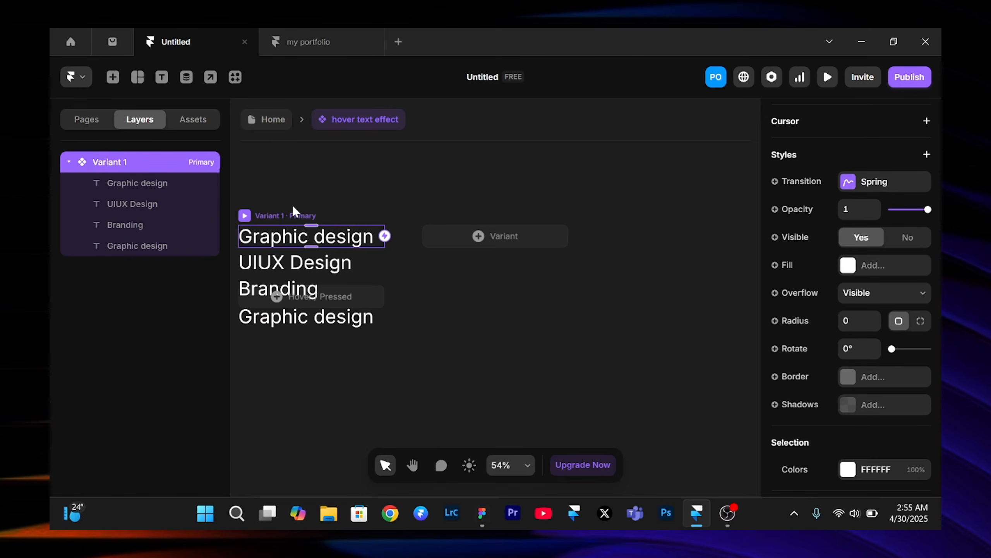
{"action": "left_click", "coordinate": [477, 237]}
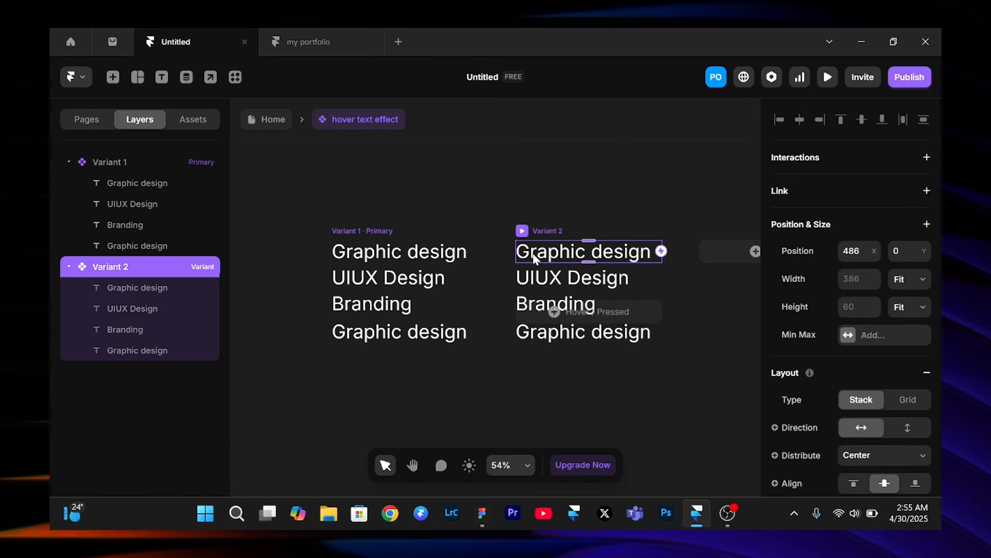
Make the first "Graphic design" text in Variant 2 Absolute, pinned left and bottom with offsets of 0 and 69
{"action": "double_click", "coordinate": [579, 250]}
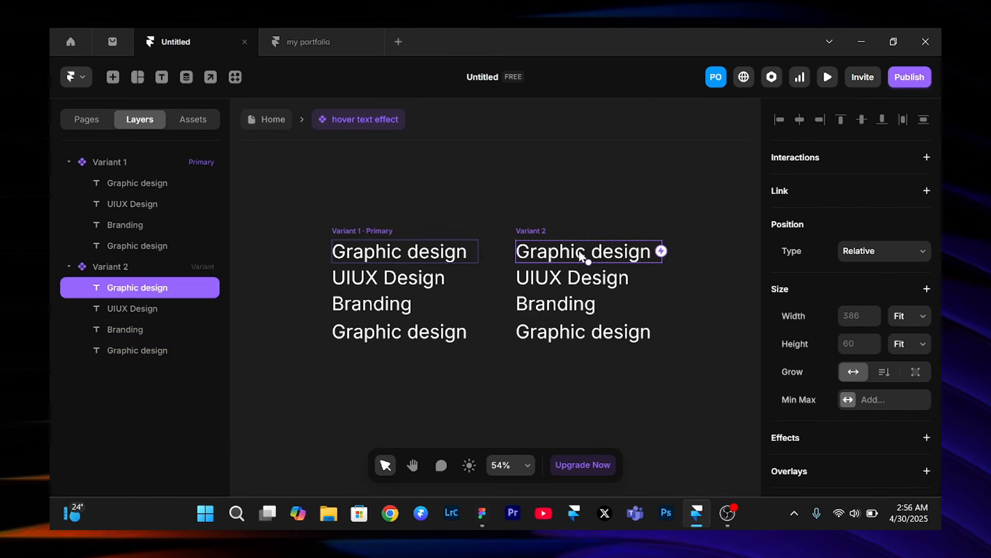
{"action": "double_click", "coordinate": [579, 250]}
{"action": "key", "text": "Escape"}
{"action": "left_click", "coordinate": [879, 253]}
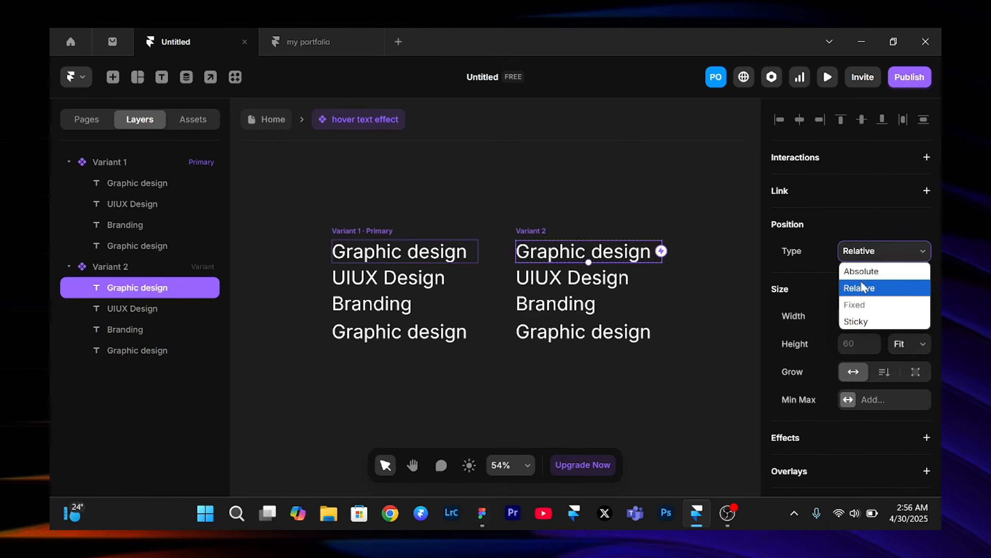
{"action": "left_click", "coordinate": [866, 272]}
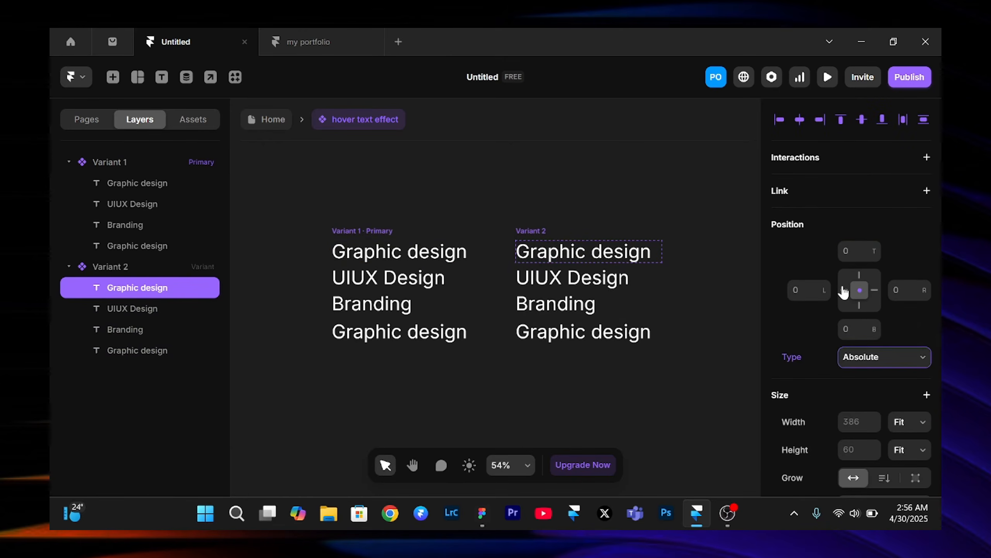
{"action": "mouse_move", "coordinate": [850, 283]}
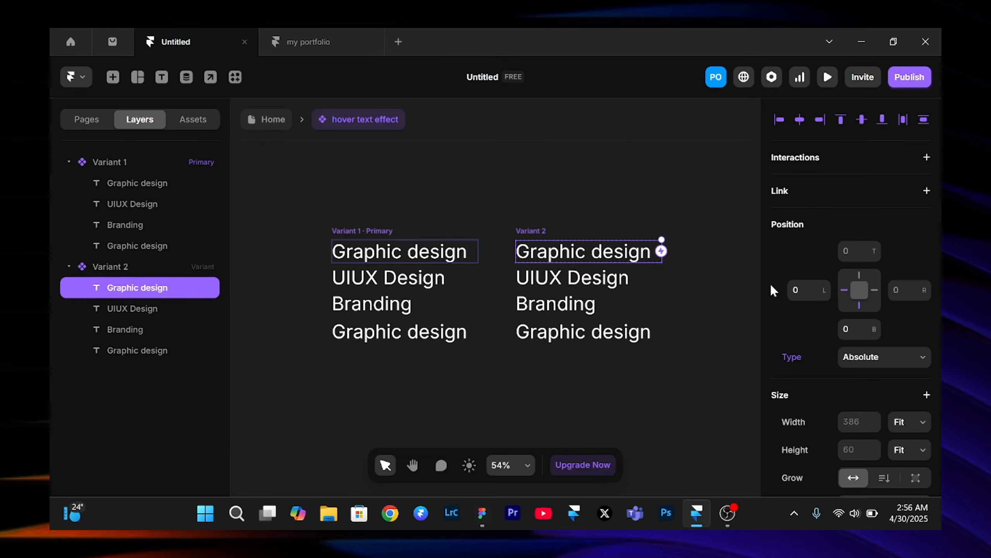
{"action": "left_click", "coordinate": [875, 325]}
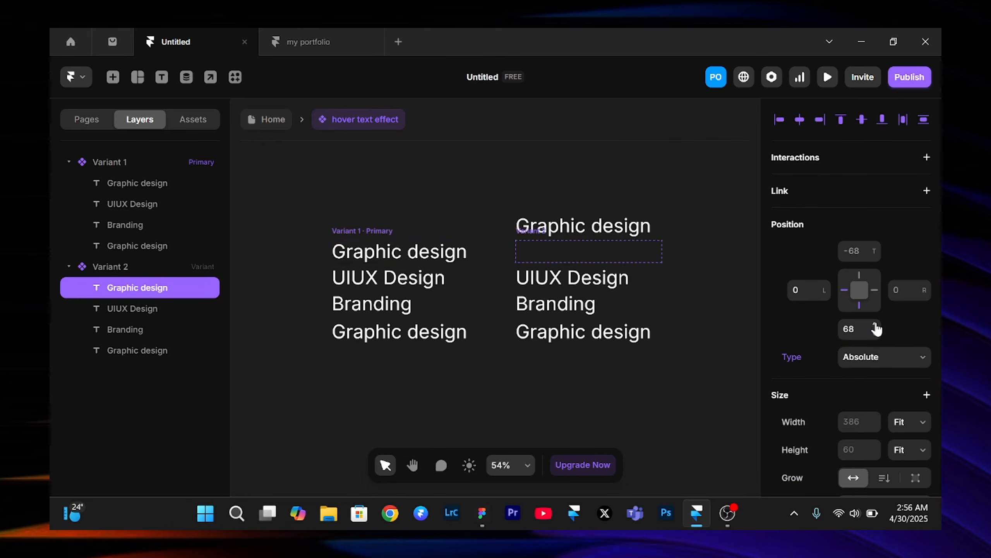
{"action": "left_click", "coordinate": [876, 325]}
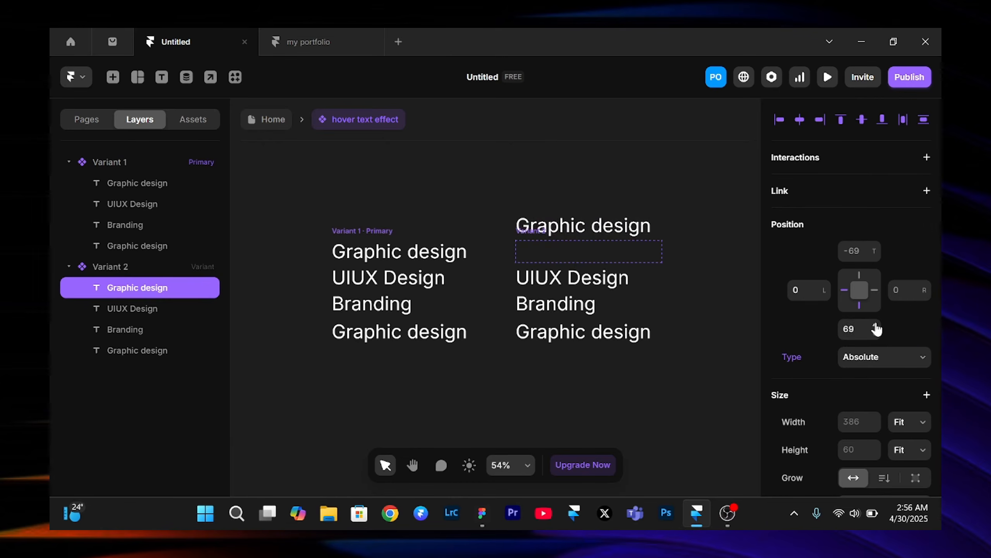
Set the position type of the UIUX Design text in Variant 2 to Relative
{"action": "left_click", "coordinate": [578, 279]}
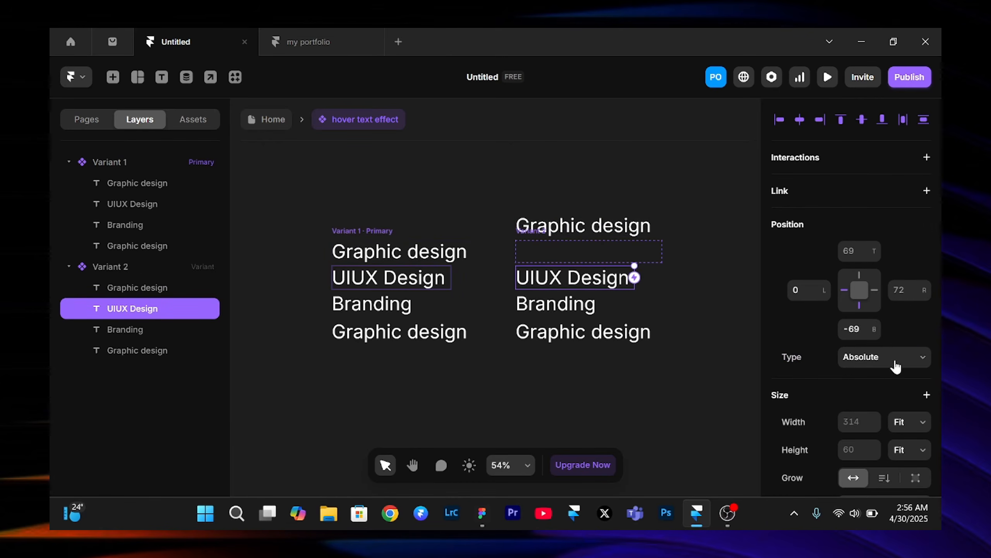
{"action": "left_click", "coordinate": [887, 365]}
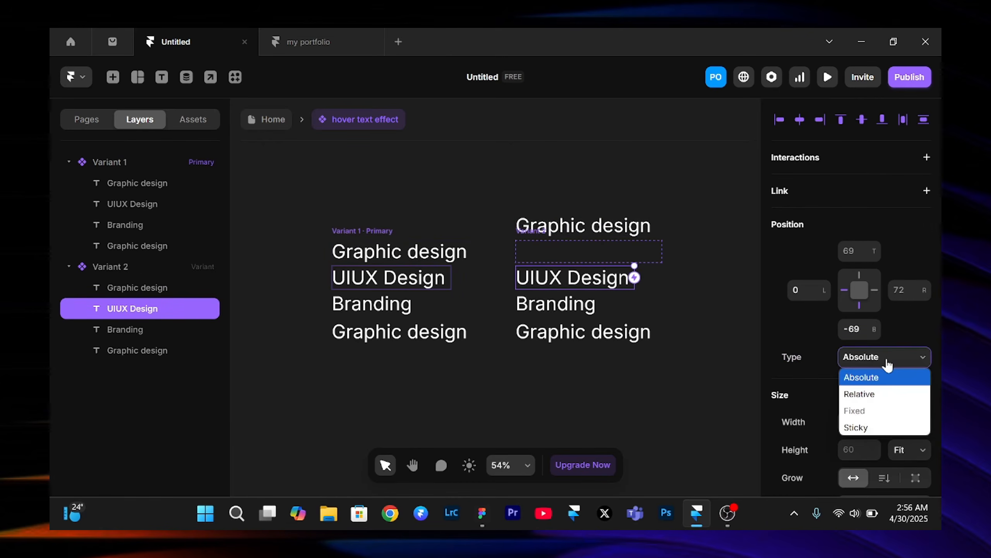
{"action": "left_click", "coordinate": [866, 397]}
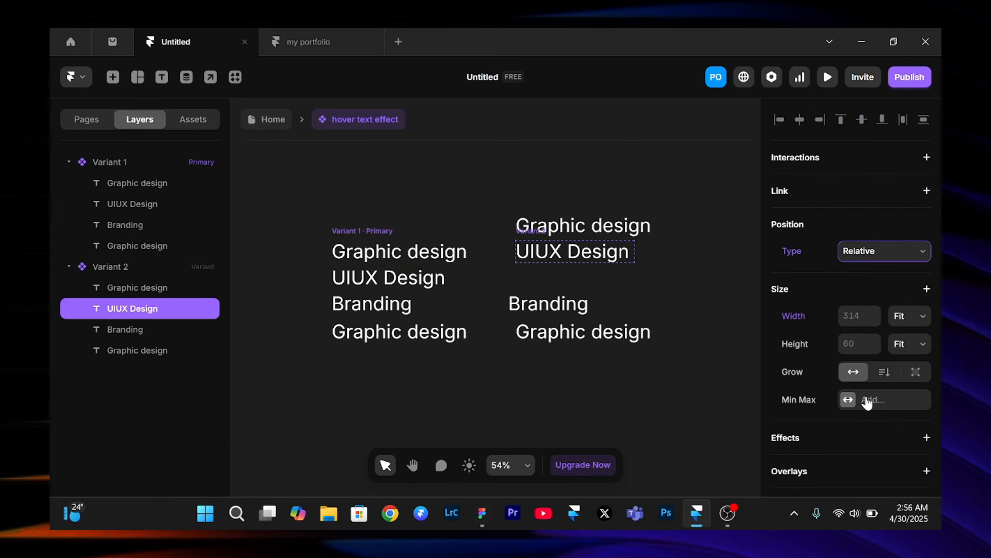
Align the Branding and lower Graphic design texts flush left just beneath UIUX Design in Variant 2, and add a third variant
{"action": "left_click", "coordinate": [544, 309]}
{"action": "left_click", "coordinate": [625, 336], "text": "shift"}
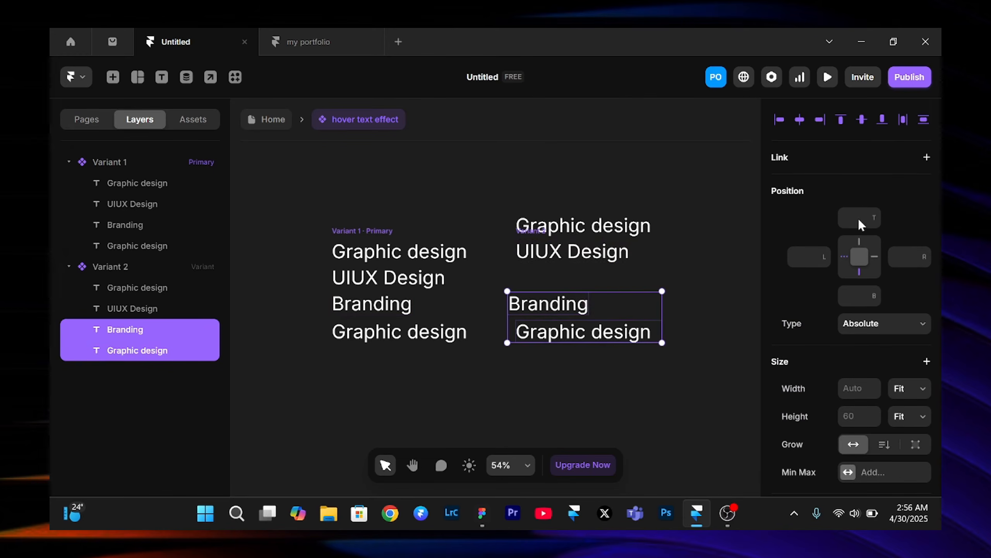
{"action": "left_click", "coordinate": [779, 120]}
{"action": "mouse_move", "coordinate": [578, 307]}
{"action": "left_mouse_down"}
{"action": "mouse_move", "coordinate": [576, 290]}
{"action": "mouse_move", "coordinate": [597, 283]}
{"action": "mouse_move", "coordinate": [584, 289]}
{"action": "left_mouse_up"}
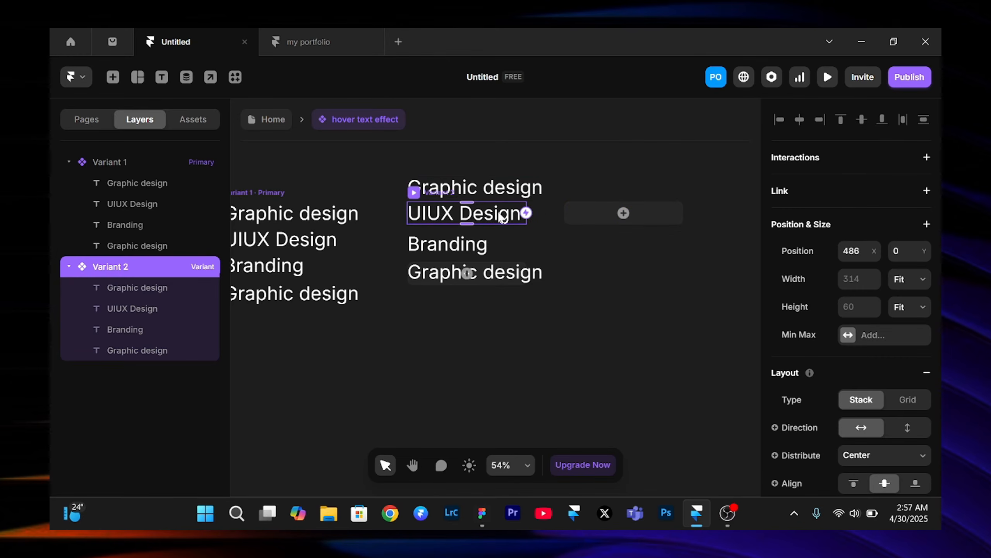
{"action": "left_click", "coordinate": [596, 216]}
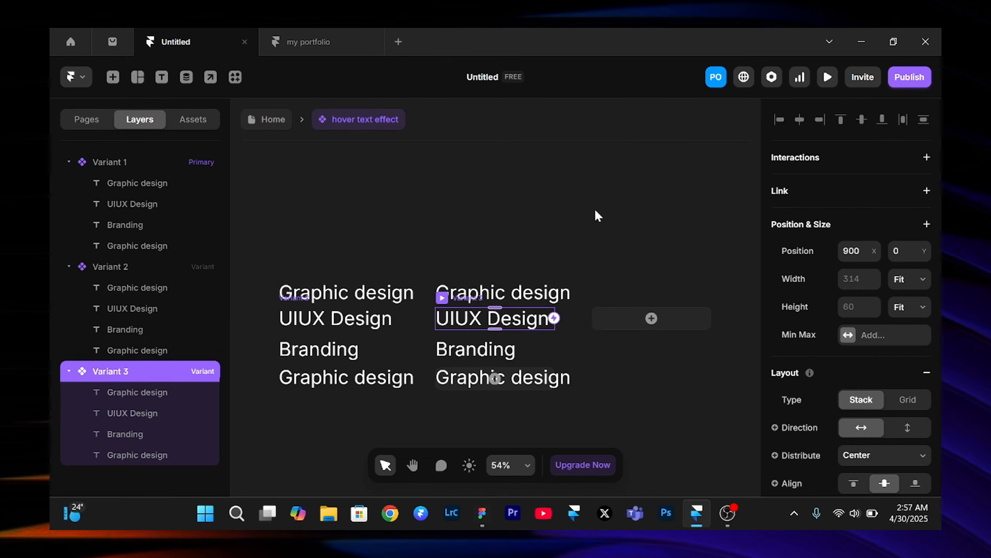
Make the UIUX Design text in Variant 3 Absolute, pinned left and bottom, and open its left offset for editing
{"action": "scroll", "coordinate": [482, 289], "scroll_direction": "down", "scroll_amount": 2}
{"action": "scroll", "coordinate": [483, 288], "scroll_direction": "left", "scroll_amount": 5}
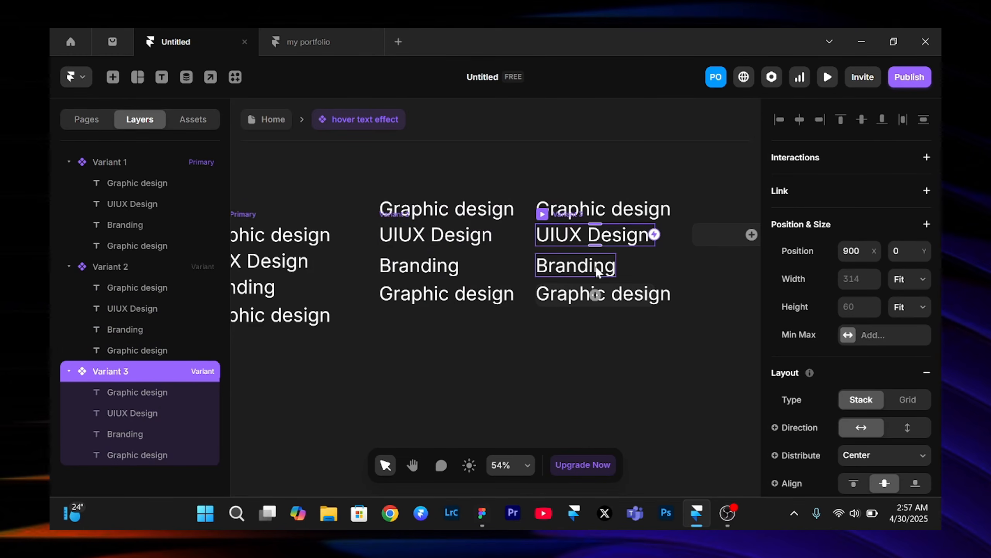
{"action": "left_click", "coordinate": [587, 236]}
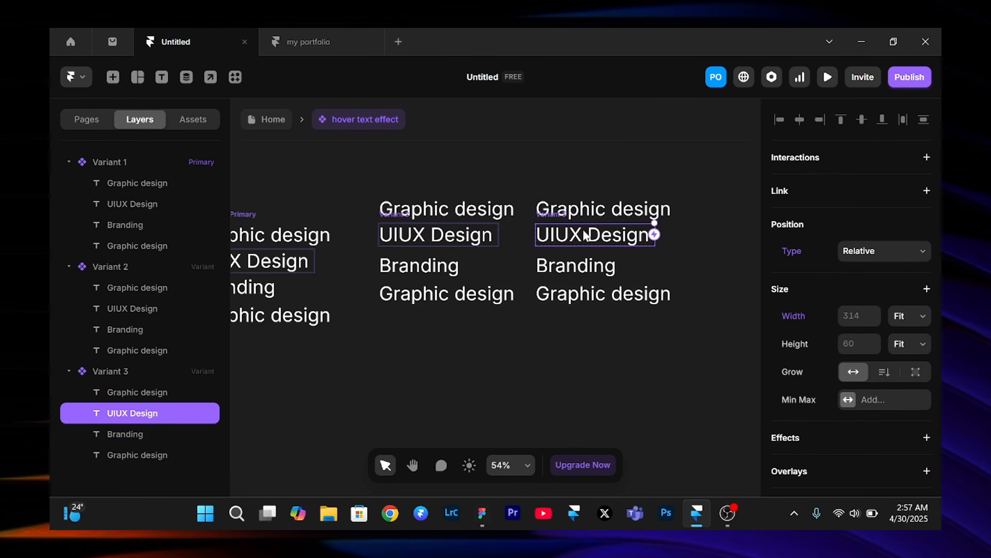
{"action": "left_click", "coordinate": [898, 252]}
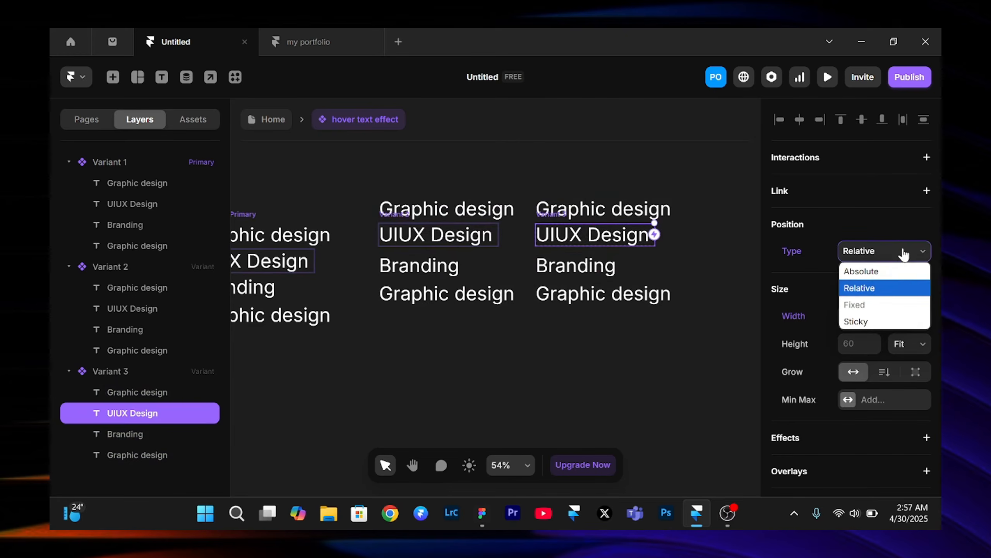
{"action": "left_click", "coordinate": [898, 274]}
{"action": "left_click", "coordinate": [843, 290]}
{"action": "left_click", "coordinate": [859, 307]}
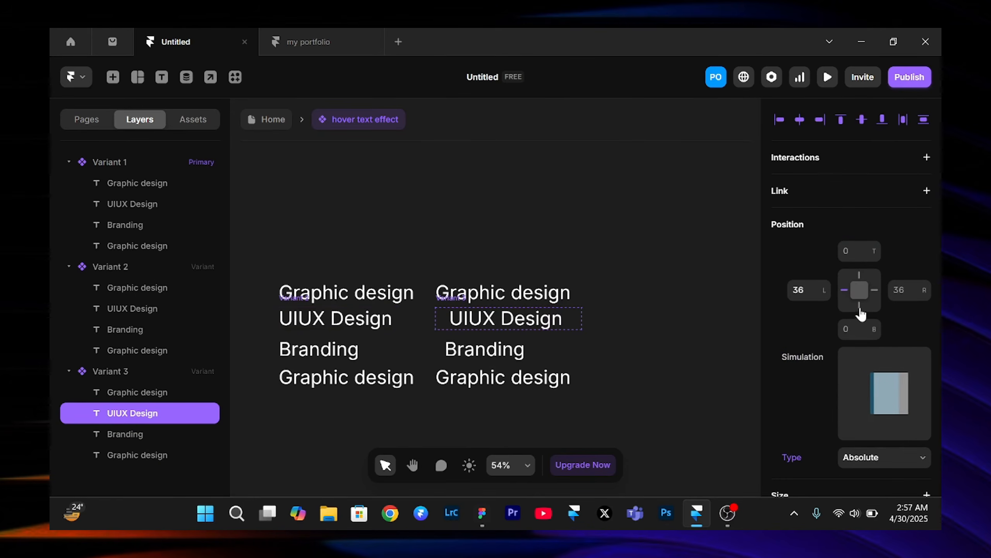
{"action": "left_click", "coordinate": [802, 290]}
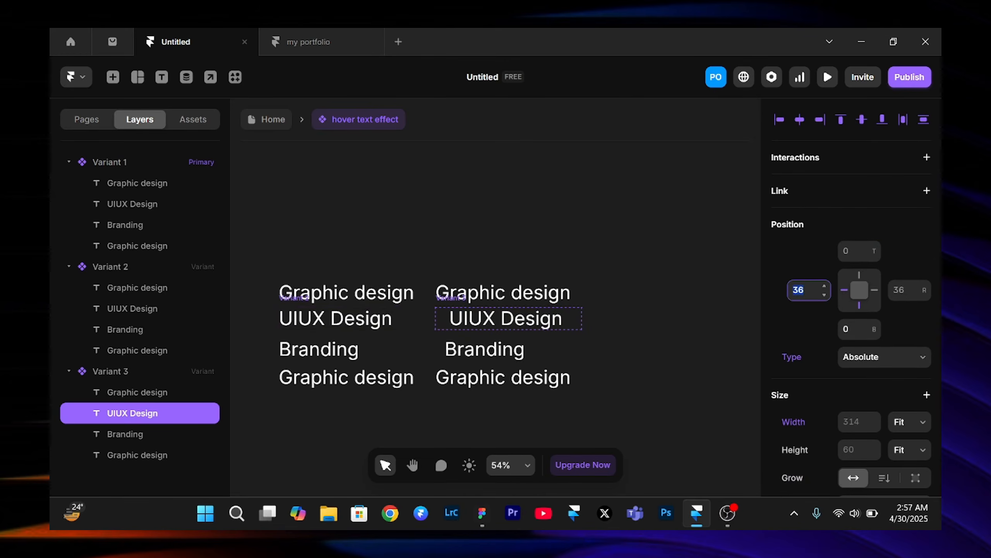
Set the UIUX Design text's left offset to 0 in Variant 3 and move it up together with the Graphic design text above it
{"action": "type", "text": "0"}
{"action": "key", "text": "Tab"}
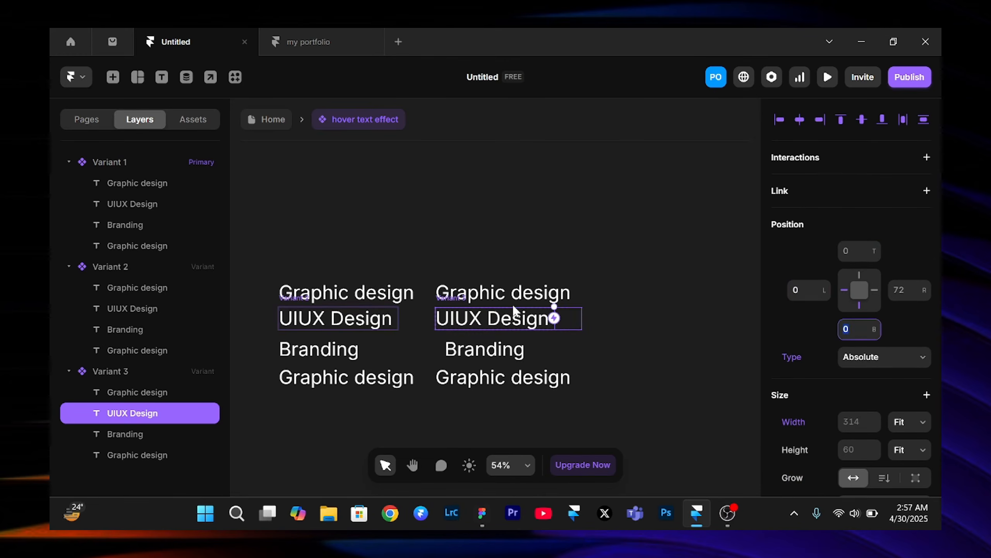
{"action": "left_click", "coordinate": [509, 320]}
{"action": "left_click", "coordinate": [501, 292], "text": "shift"}
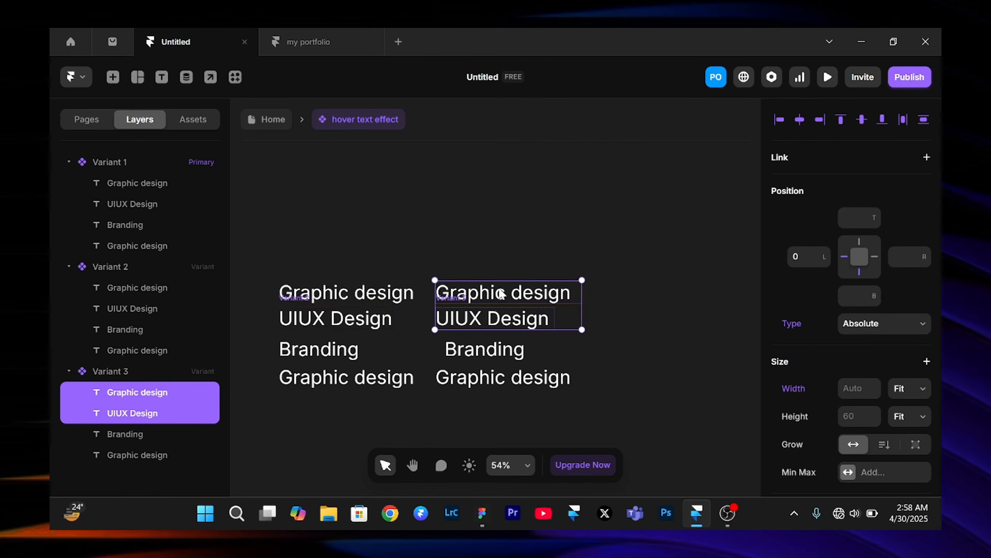
{"action": "key", "text": "shift+Up"}
{"action": "key", "text": "shift+Up"}
{"action": "key", "text": "shift+Up"}
{"action": "key", "text": "shift+Up"}
{"action": "key", "text": "shift+Up"}
{"action": "key", "text": "shift+Up"}
{"action": "key", "text": "shift+Up"}
{"action": "key", "text": "shift+Up"}
{"action": "key", "text": "shift+Up"}
{"action": "key", "text": "shift+Up"}
{"action": "key", "text": "shift+Up"}
{"action": "key", "text": "shift+Up"}
{"action": "key", "text": "shift+Up"}
{"action": "key", "text": "shift+Up"}
{"action": "key", "text": "shift+Up"}
{"action": "key", "text": "shift+Up"}
{"action": "key", "text": "shift+Up"}
{"action": "key", "text": "shift+Up"}
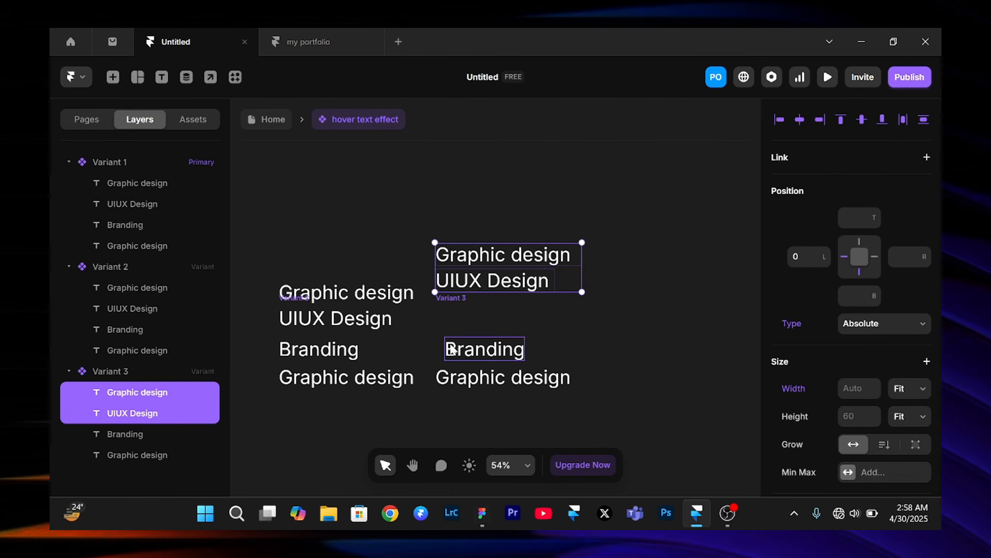
Change the Branding text's position type to Relative in Variant 3
{"action": "left_click", "coordinate": [476, 356]}
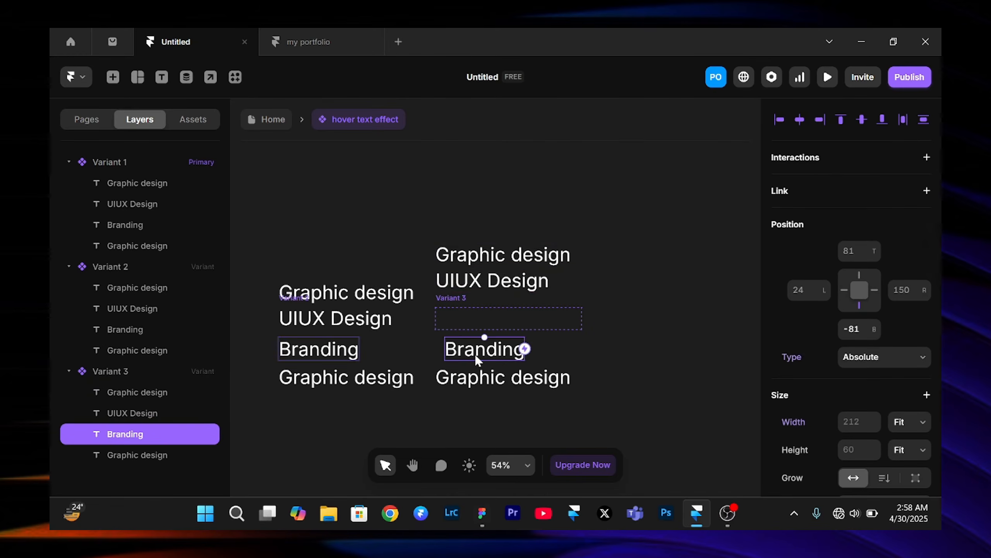
{"action": "left_click", "coordinate": [902, 359]}
{"action": "left_click", "coordinate": [888, 394]}
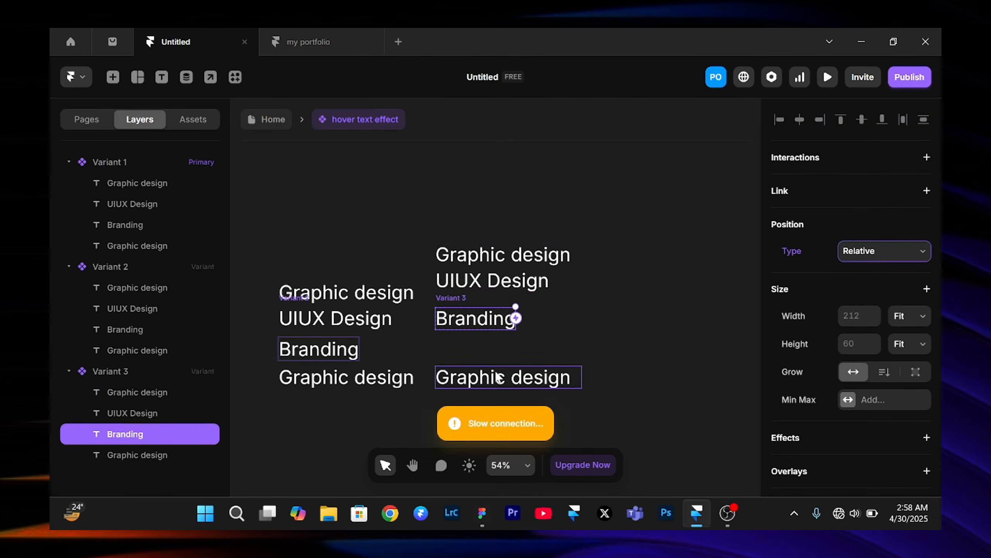
Move the lower Graphic design text in Variant 3 up to sit just beneath Branding
{"action": "left_click", "coordinate": [504, 382]}
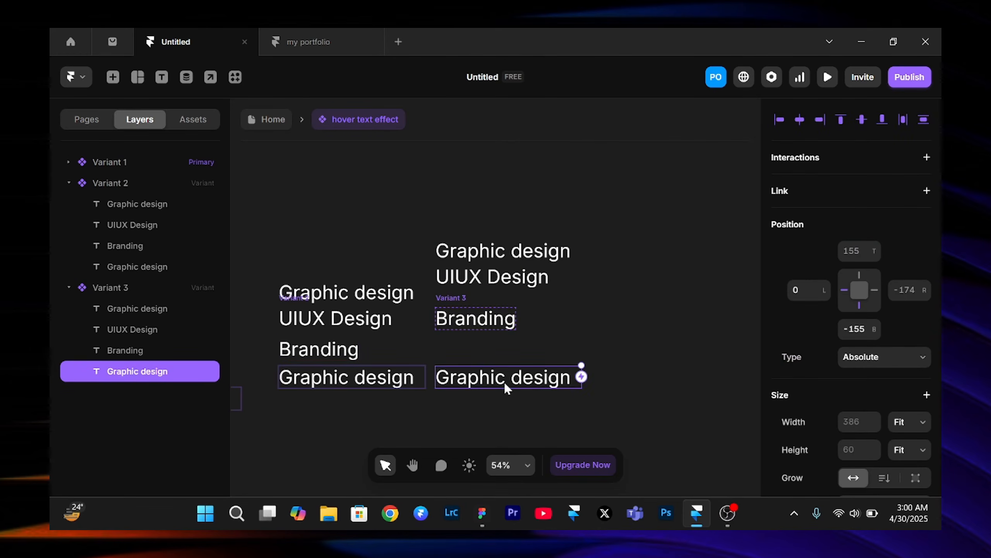
{"action": "key", "text": "shift+Up"}
{"action": "key", "text": "shift+Up"}
{"action": "key", "text": "shift+Up"}
{"action": "key", "text": "shift+Up"}
{"action": "key", "text": "shift+Up"}
{"action": "key", "text": "shift+Up"}
{"action": "key", "text": "shift+Up"}
{"action": "key", "text": "shift+Up"}
{"action": "key", "text": "shift+Up"}
{"action": "key", "text": "shift+Up"}
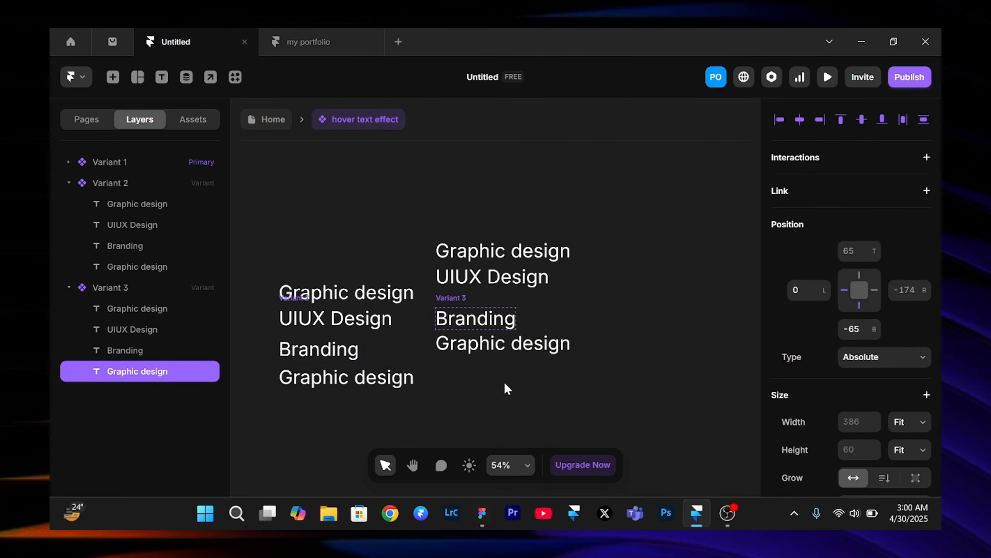
Add a new variant from Variant 3 and shift it sideways to X 1276 so the texts no longer overlap
{"action": "left_click", "coordinate": [361, 299]}
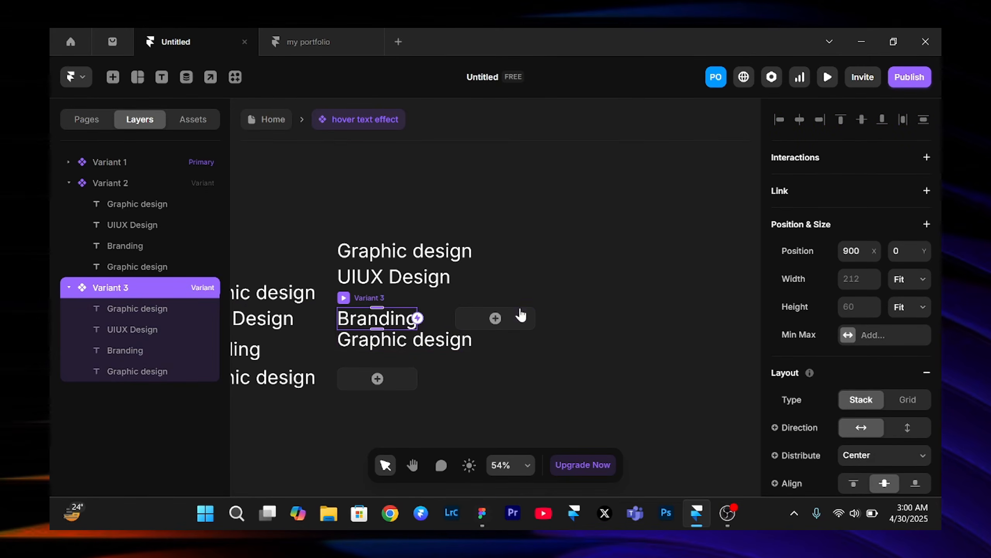
{"action": "left_click", "coordinate": [507, 317]}
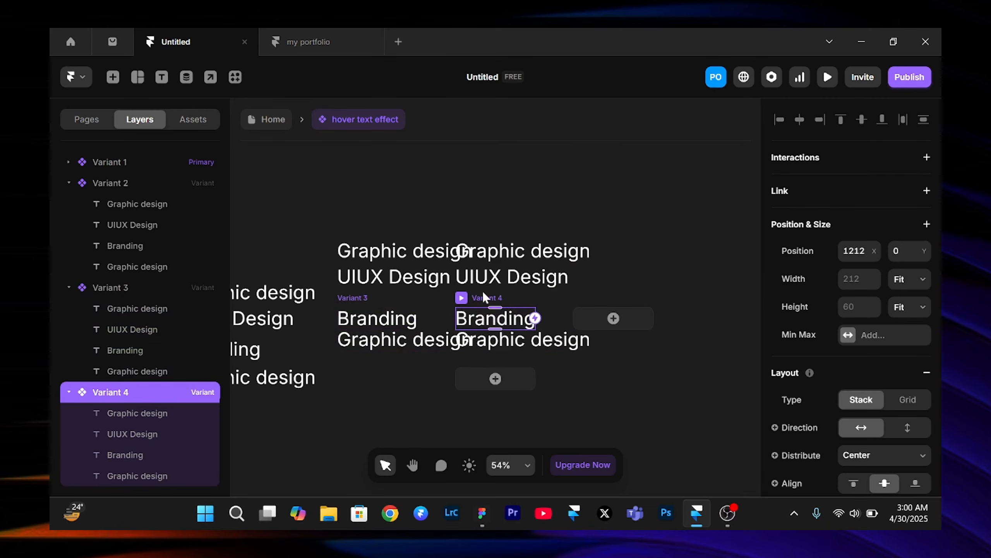
{"action": "left_click_drag", "start_coordinate": [484, 294], "coordinate": [504, 291]}
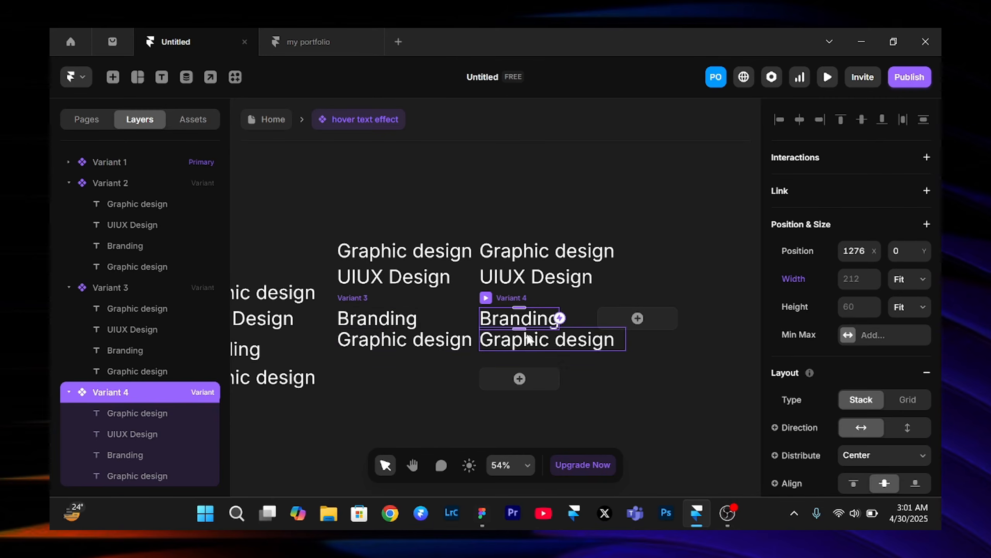
Change the Branding text's position type to Absolute in Variant 4, pinned to the left and bottom
{"action": "left_click", "coordinate": [510, 317]}
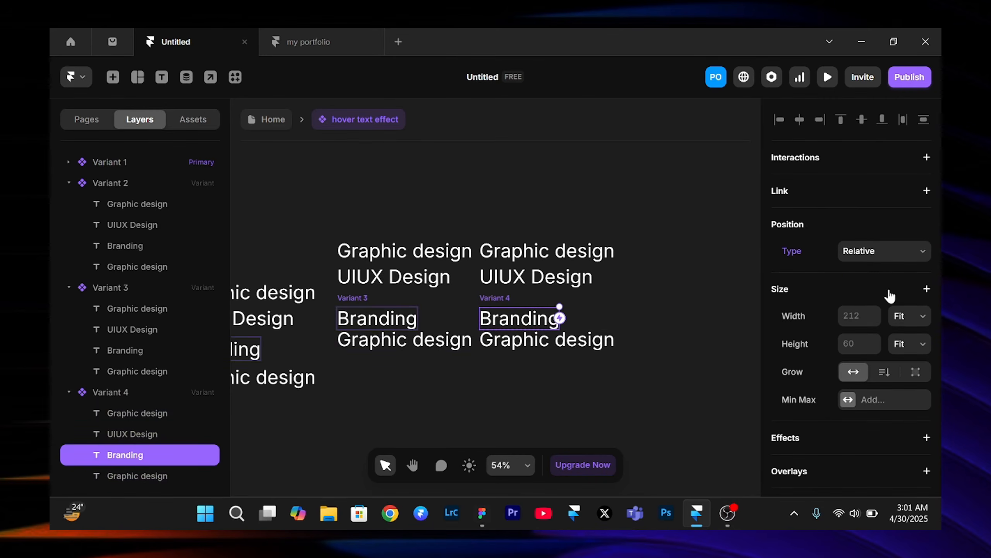
{"action": "left_click", "coordinate": [878, 253]}
{"action": "left_click", "coordinate": [877, 270]}
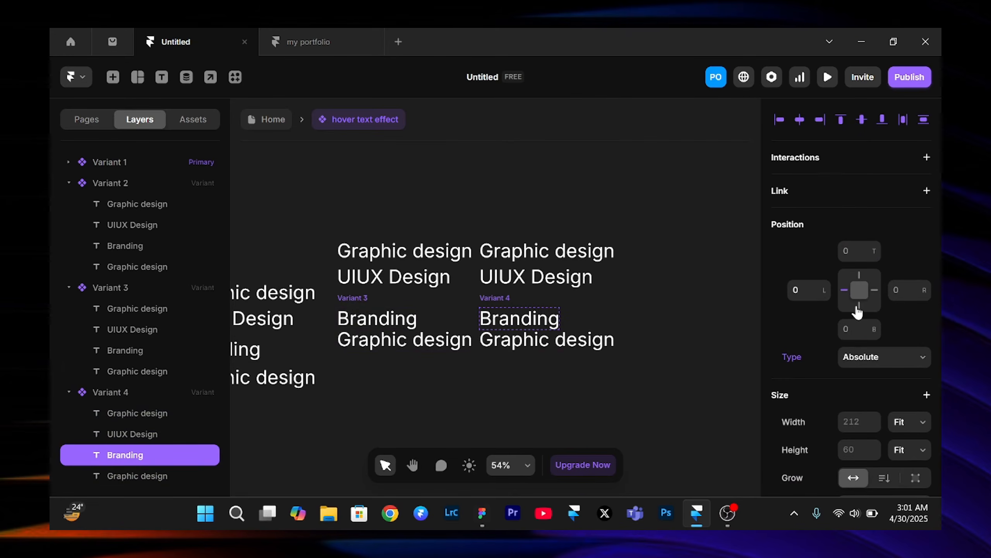
Move Branding, UIUX Design and the upper Graphic design text in Variant 4 up together above the variant frame
{"action": "left_click", "coordinate": [511, 273], "text": "shift"}
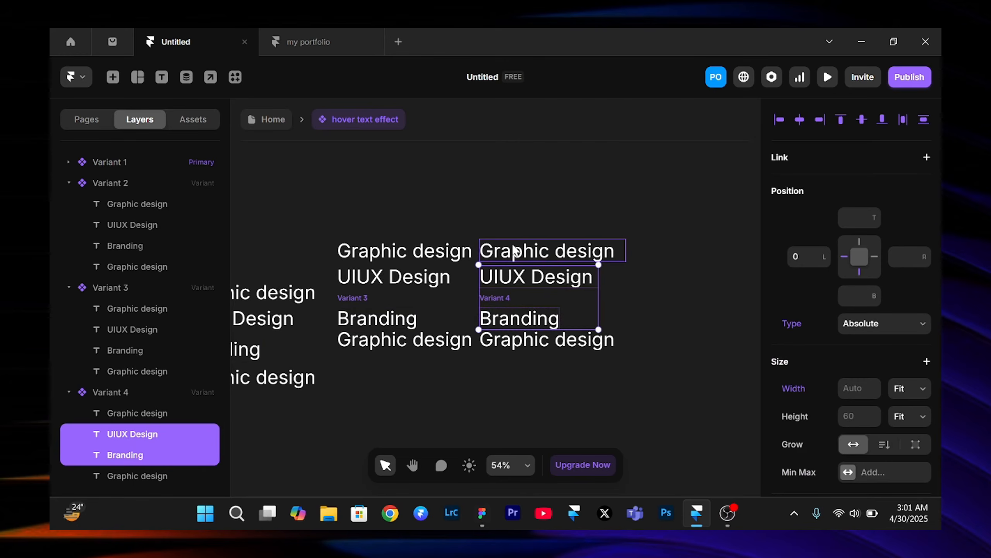
{"action": "left_click", "coordinate": [560, 251], "text": "shift"}
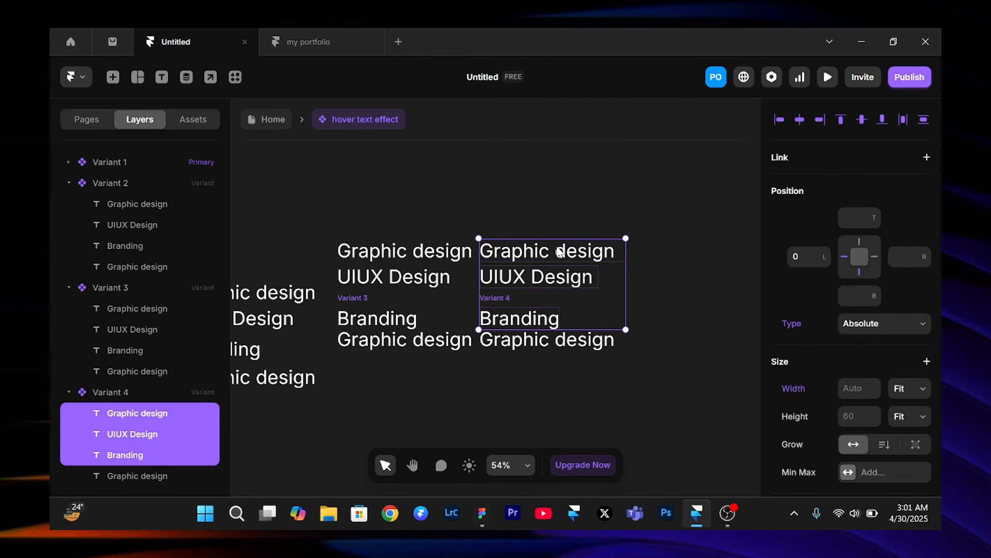
{"action": "key", "text": "shift+Up"}
{"action": "key", "text": "shift+Up"}
{"action": "key", "text": "shift+Up"}
{"action": "key", "text": "shift+Up"}
{"action": "key", "text": "shift+Up"}
{"action": "key", "text": "shift+Up"}
{"action": "key", "text": "shift+Up"}
{"action": "key", "text": "shift+Up"}
{"action": "key", "text": "shift+Up"}
{"action": "key", "text": "shift+Up"}
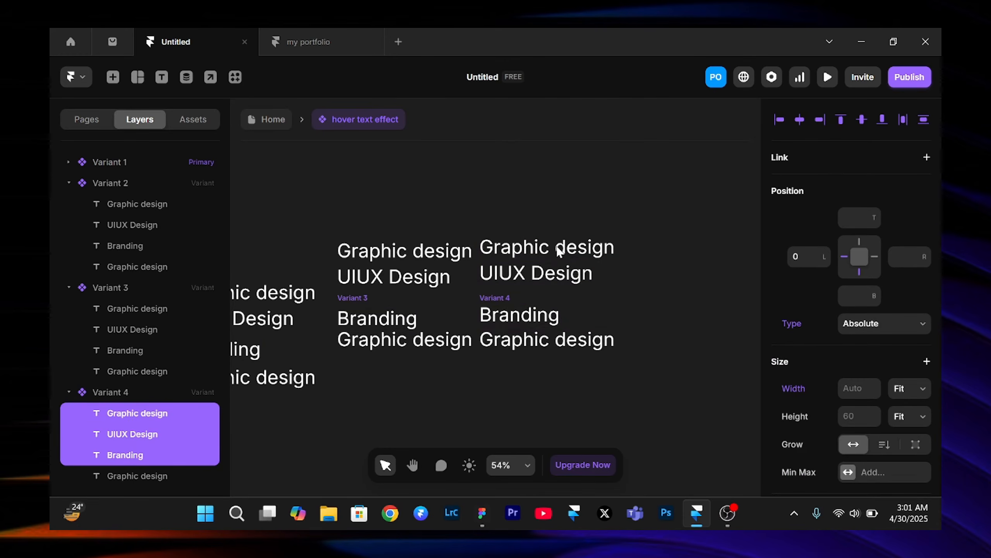
{"action": "key", "text": "shift+Up"}
{"action": "key", "text": "shift+Up"}
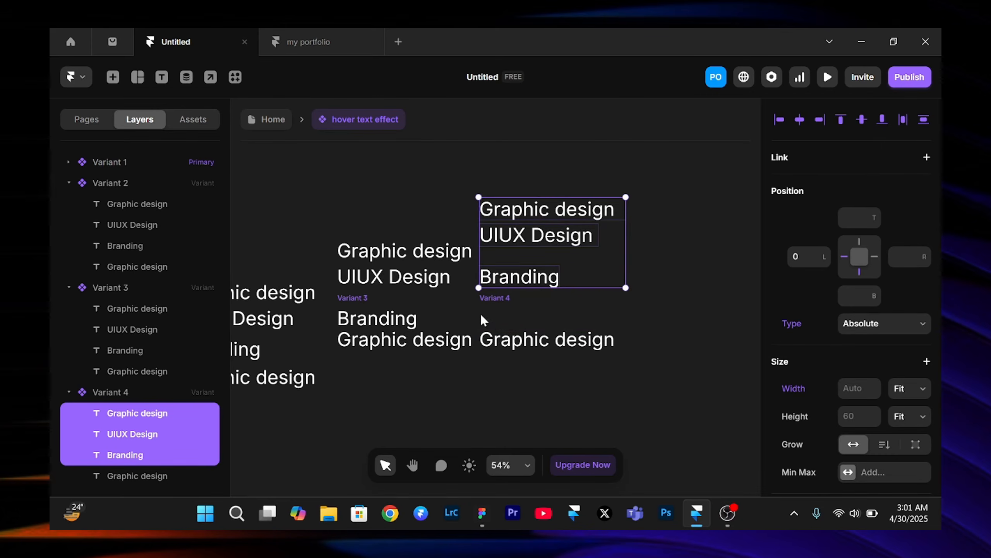
Change the lower Graphic design text's position type to Relative in Variant 4
{"action": "left_click", "coordinate": [521, 344]}
{"action": "left_click", "coordinate": [894, 360]}
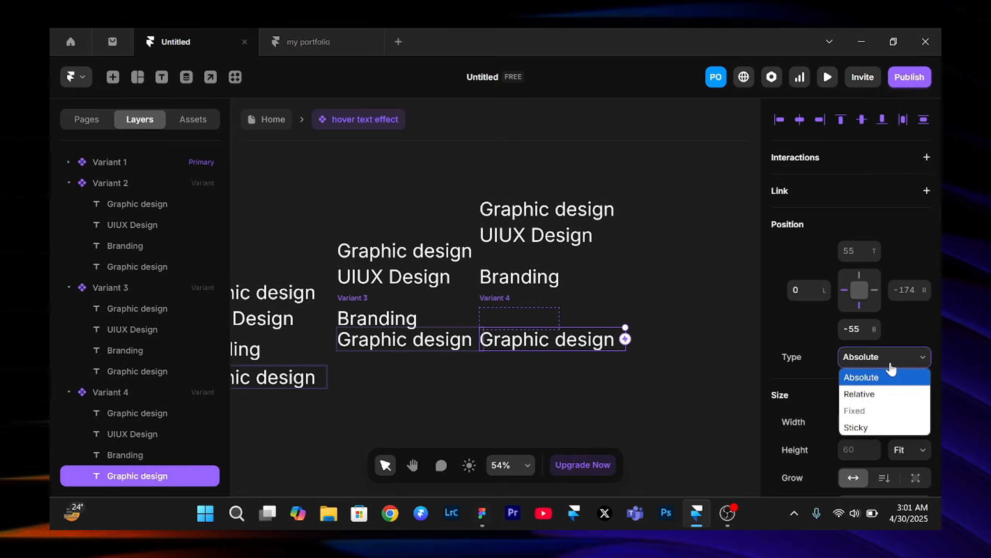
{"action": "left_click", "coordinate": [880, 395]}
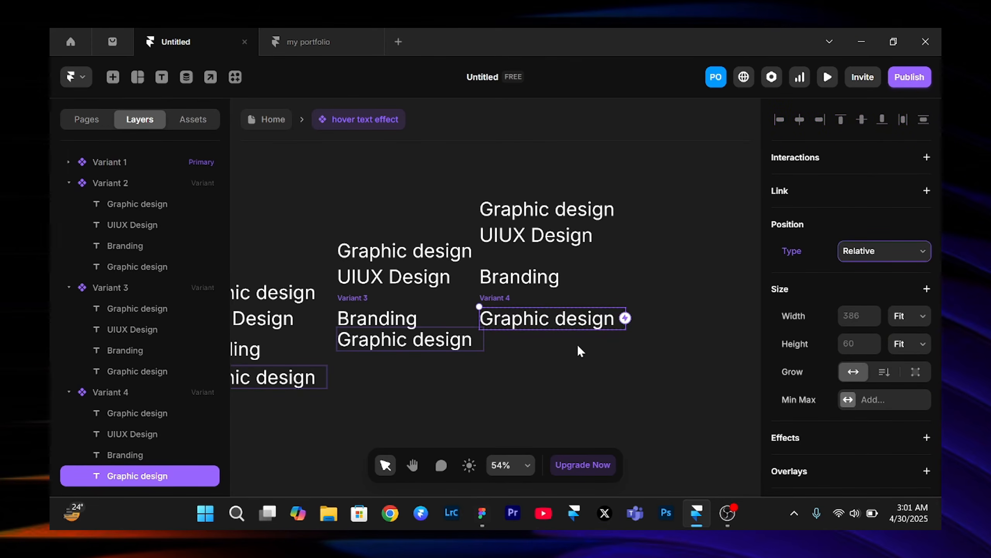
Connect Variant 1 to Variant 2 with an Appear interaction and a delay of 0 s
{"action": "scroll", "coordinate": [577, 344], "scroll_direction": "left", "scroll_amount": 2}
{"action": "scroll", "coordinate": [578, 344], "scroll_direction": "down", "scroll_amount": 3}
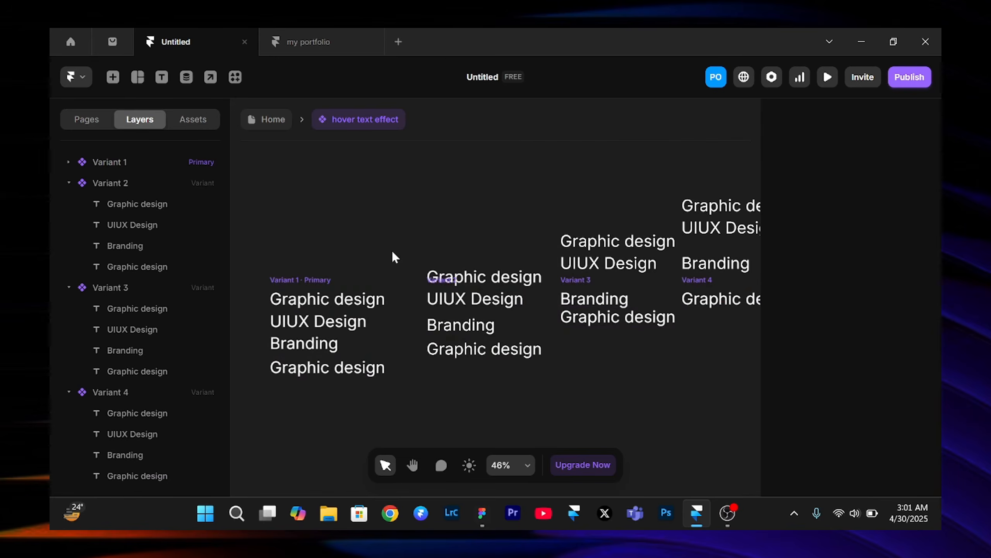
{"action": "scroll", "coordinate": [392, 250], "scroll_direction": "right", "scroll_amount": 1}
{"action": "scroll", "coordinate": [392, 251], "scroll_direction": "left", "scroll_amount": 1}
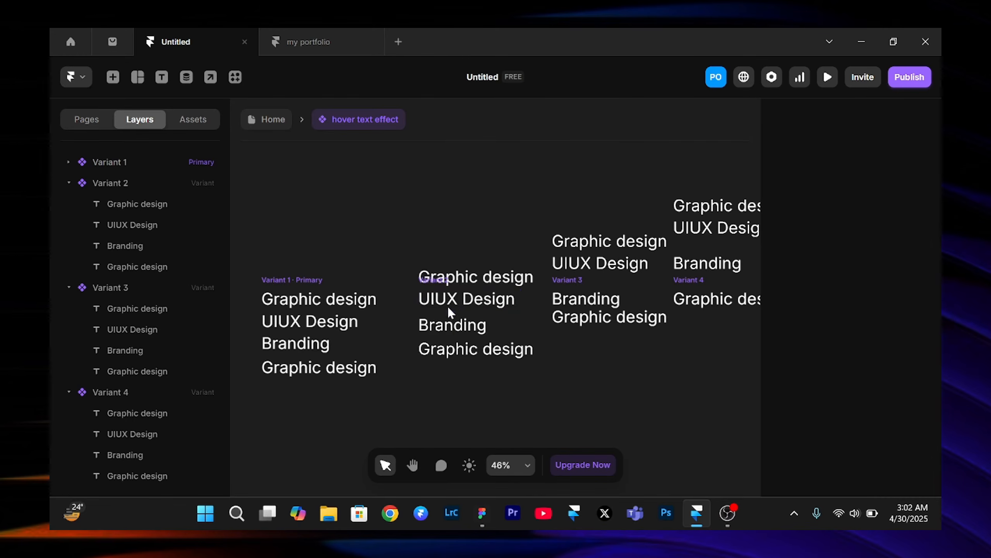
{"action": "scroll", "coordinate": [499, 309], "scroll_direction": "right", "scroll_amount": 3}
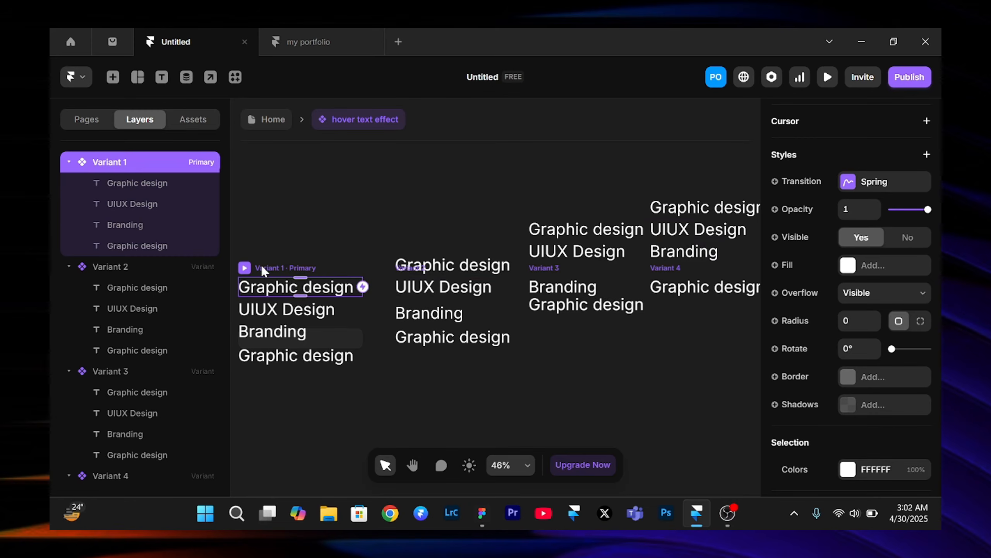
{"action": "left_click_drag", "start_coordinate": [363, 286], "coordinate": [417, 287]}
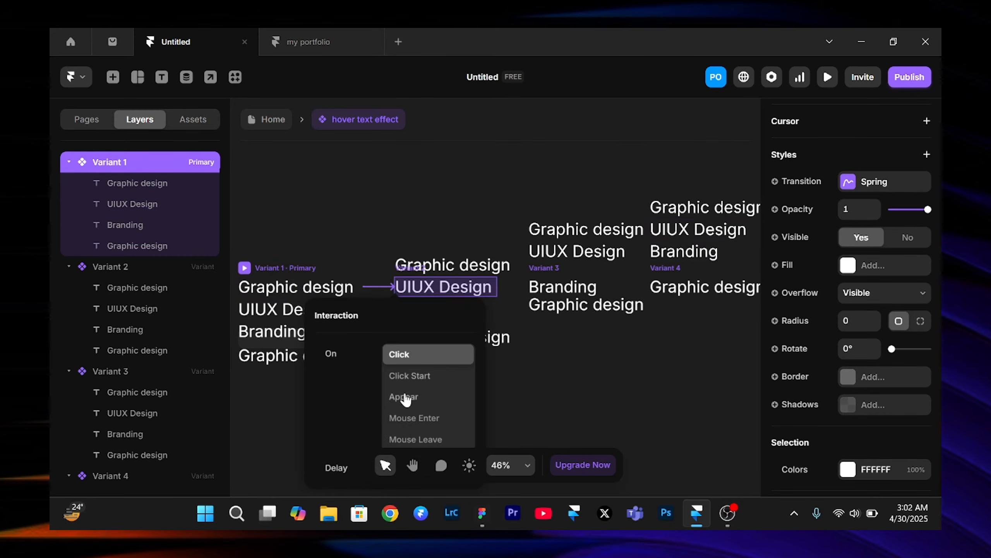
{"action": "scroll", "coordinate": [408, 398], "scroll_direction": "down", "scroll_amount": 3}
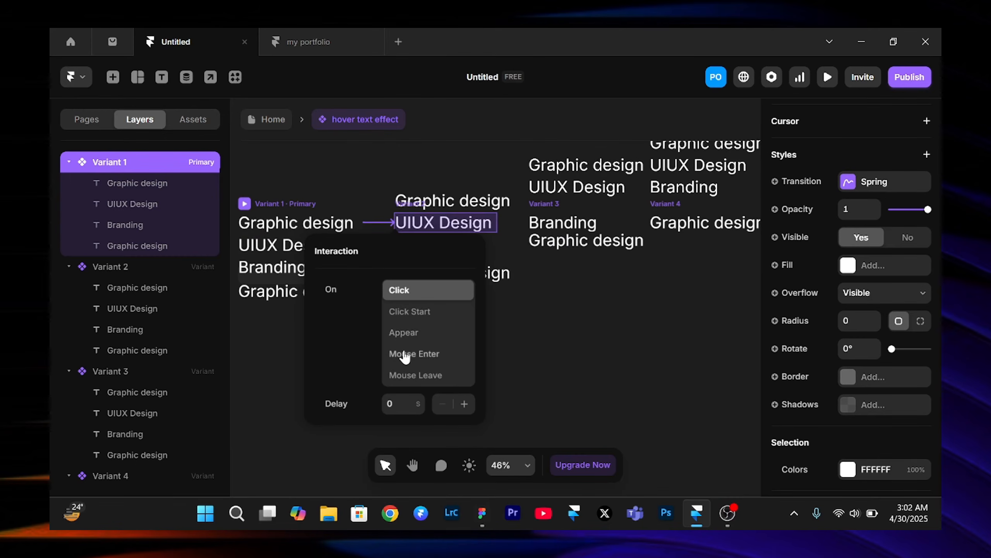
{"action": "left_click", "coordinate": [403, 333]}
{"action": "left_click", "coordinate": [398, 403]}
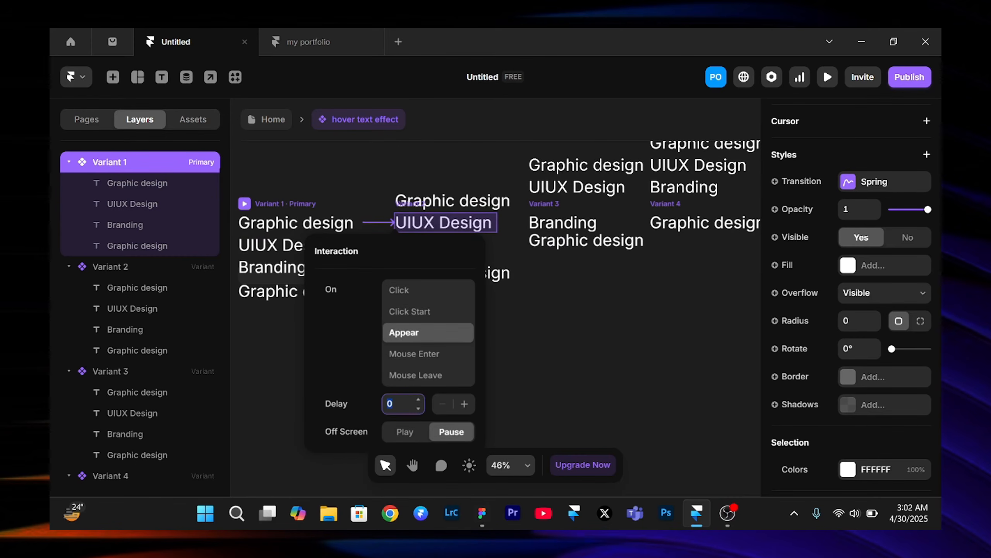
{"action": "type", "text": "0"}
{"action": "key", "text": "Return"}
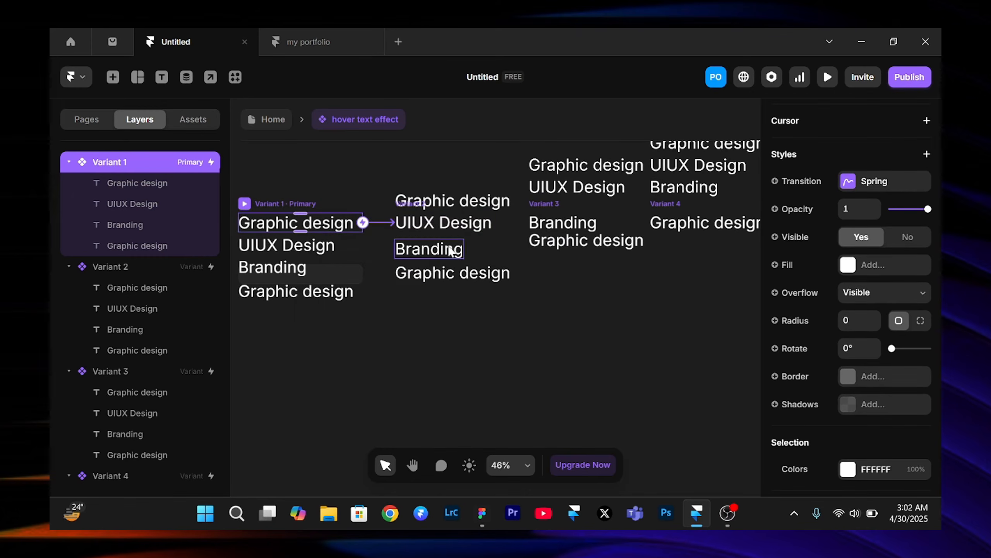
Connect Variant 2 to Variant 3 with an Appear interaction and a delay of 1.1 s
{"action": "left_click", "coordinate": [421, 212]}
{"action": "left_click_drag", "start_coordinate": [500, 223], "coordinate": [560, 233]}
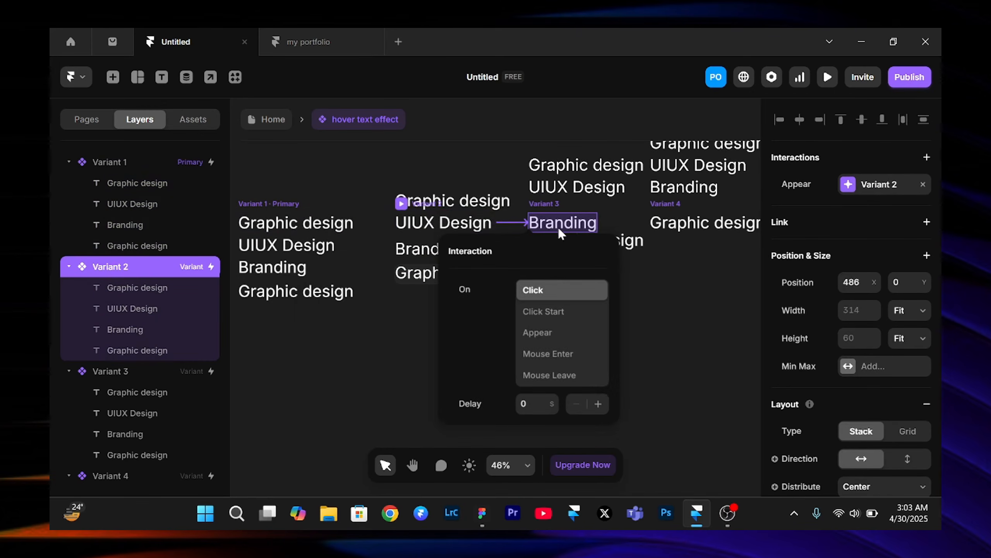
{"action": "left_click", "coordinate": [537, 332]}
{"action": "left_click", "coordinate": [533, 403]}
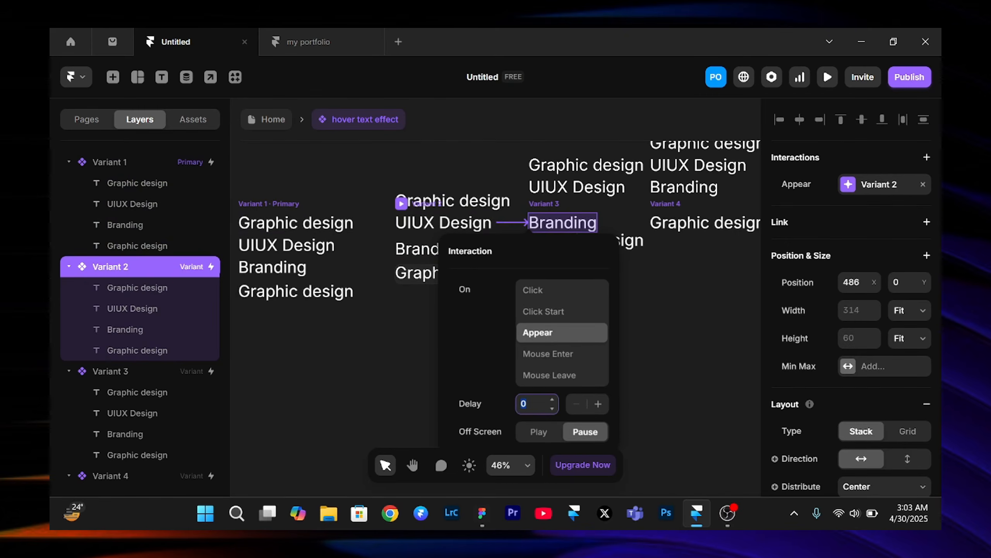
{"action": "type", "text": "1.1"}
{"action": "left_click", "coordinate": [669, 346]}
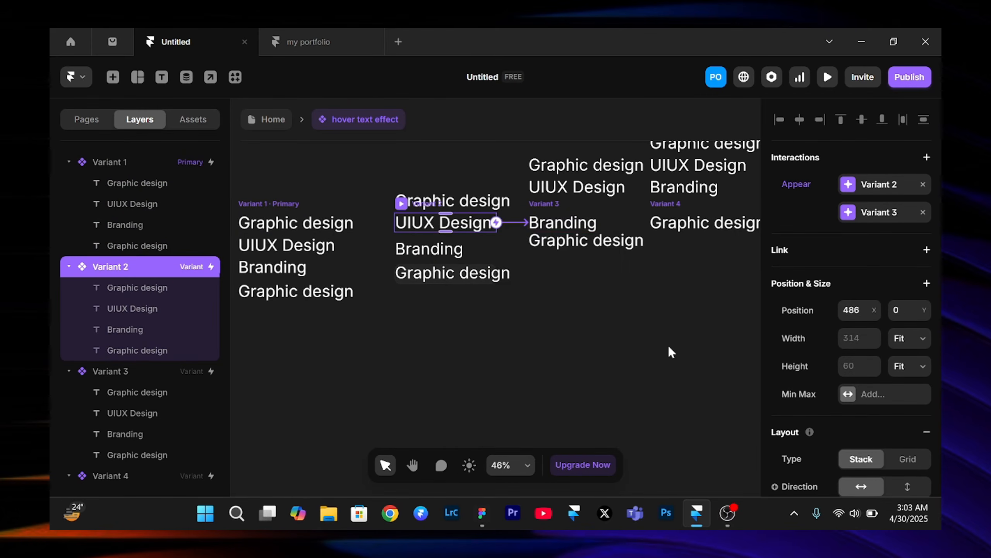
Connect Variant 3 to Variant 4 with an Appear interaction and a delay of 1.1 s
{"action": "scroll", "coordinate": [669, 346], "scroll_direction": "right", "scroll_amount": 2}
{"action": "scroll", "coordinate": [669, 347], "scroll_direction": "down", "scroll_amount": 1}
{"action": "left_click", "coordinate": [466, 171]}
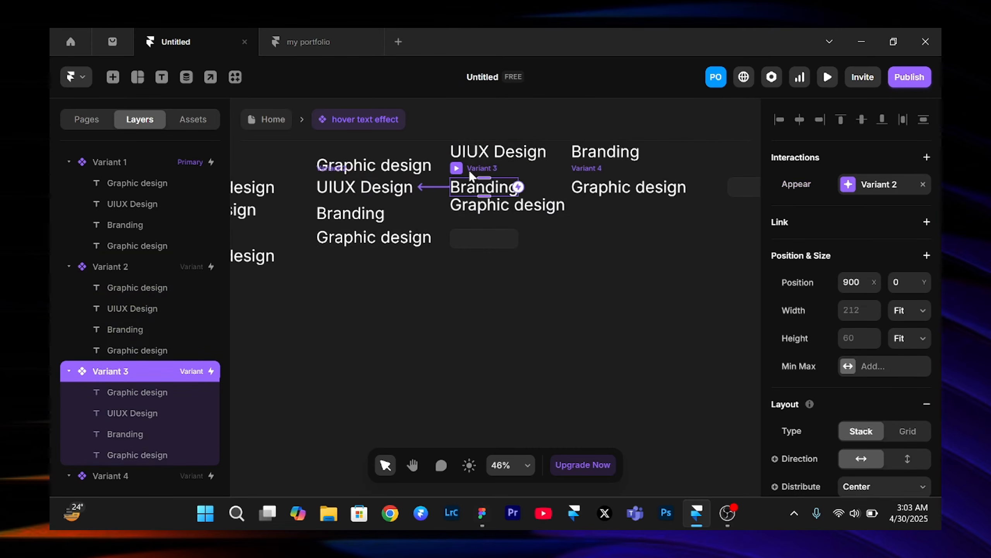
{"action": "left_click_drag", "start_coordinate": [522, 185], "coordinate": [593, 190]}
{"action": "left_click", "coordinate": [574, 296]}
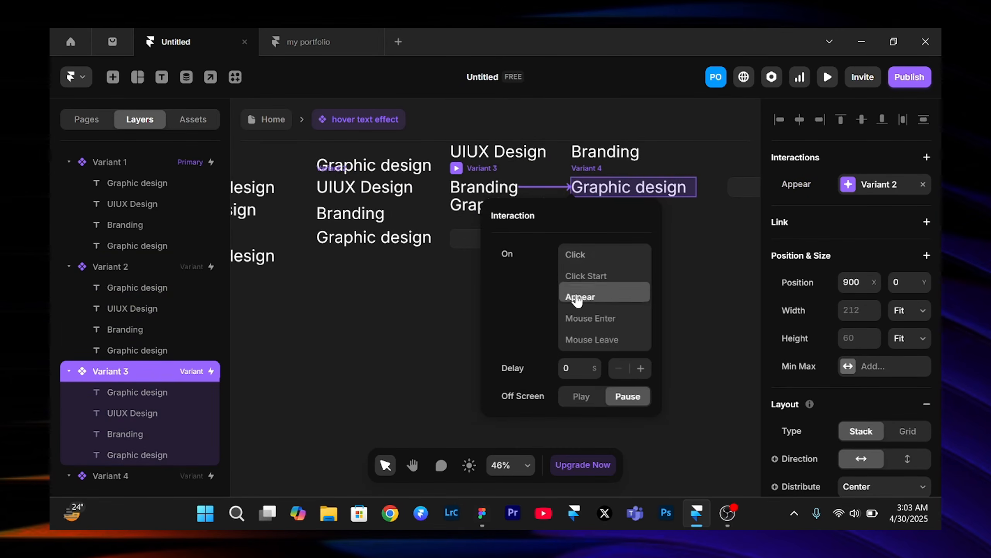
{"action": "left_click", "coordinate": [573, 368]}
{"action": "type", "text": "1.1"}
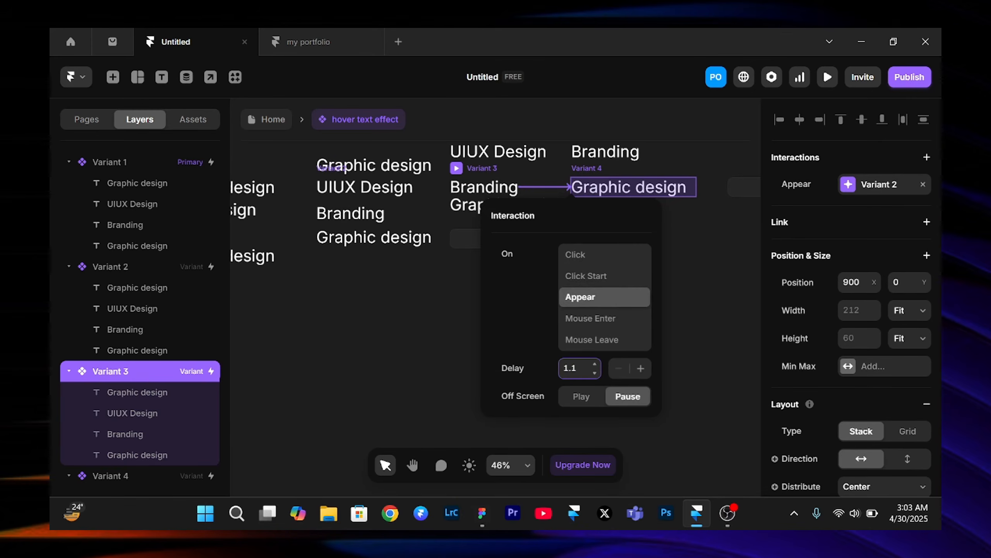
{"action": "left_click", "coordinate": [707, 213]}
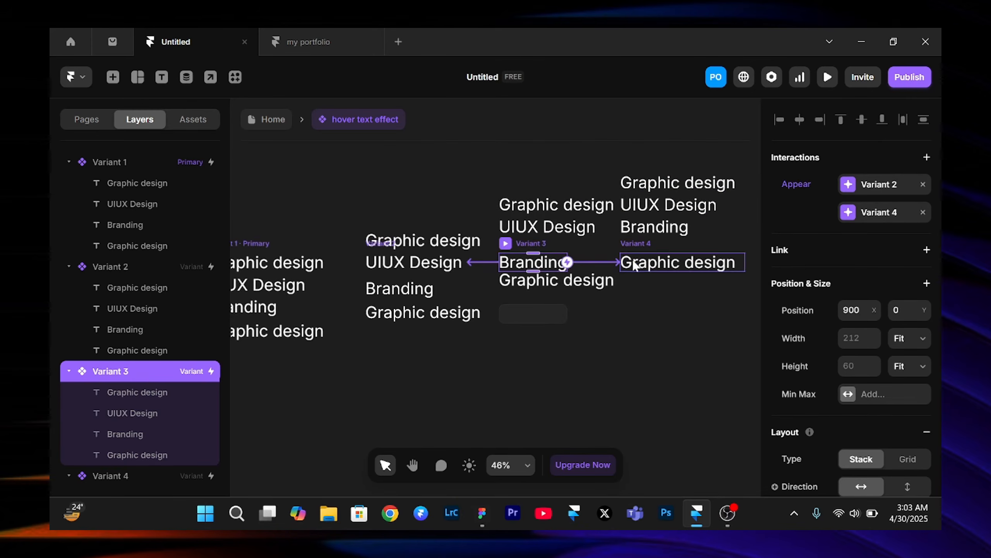
Connect Variant 4 back to Variant 1 with an Appear interaction and a delay of 0.6 s
{"action": "left_click", "coordinate": [632, 249]}
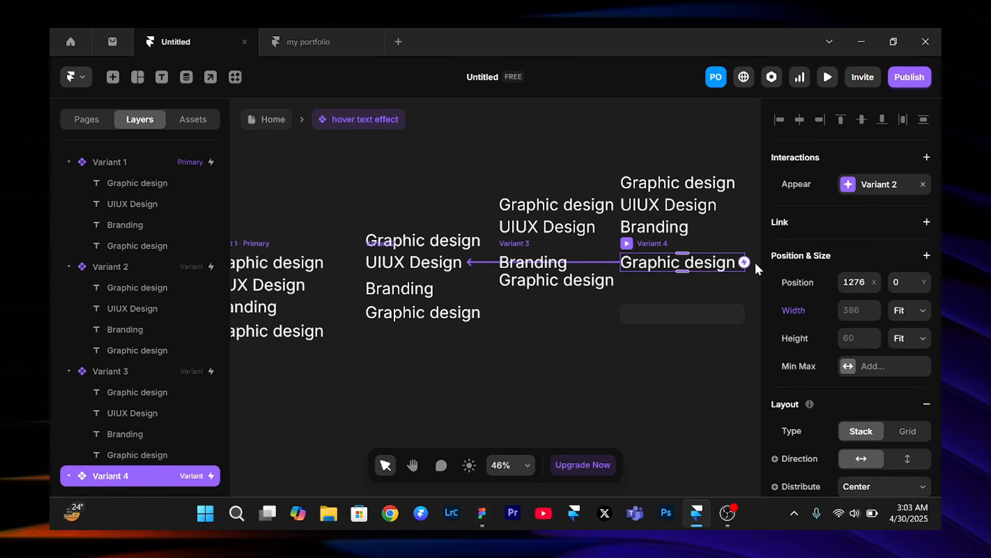
{"action": "left_click_drag", "start_coordinate": [744, 263], "coordinate": [321, 262]}
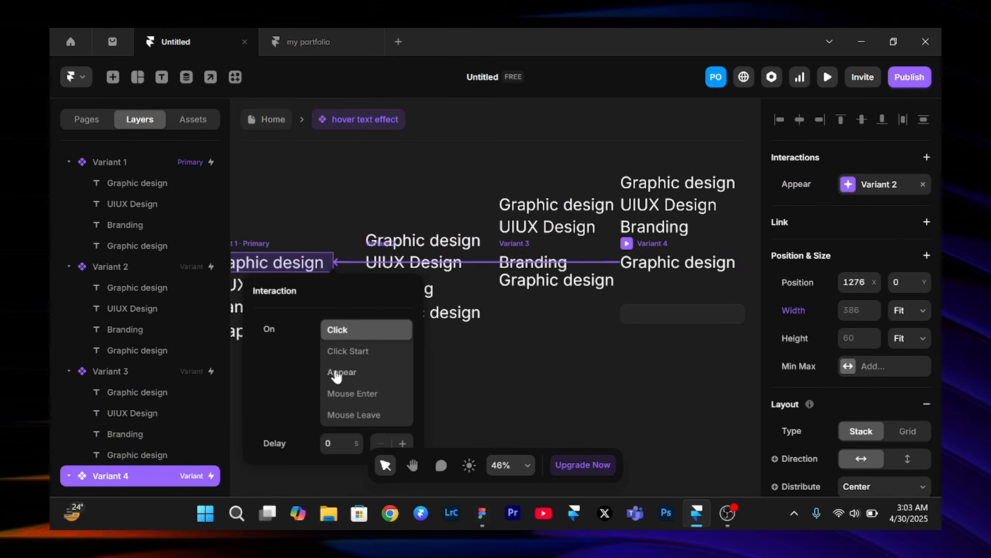
{"action": "left_click", "coordinate": [338, 443]}
{"action": "type", "text": "0"}
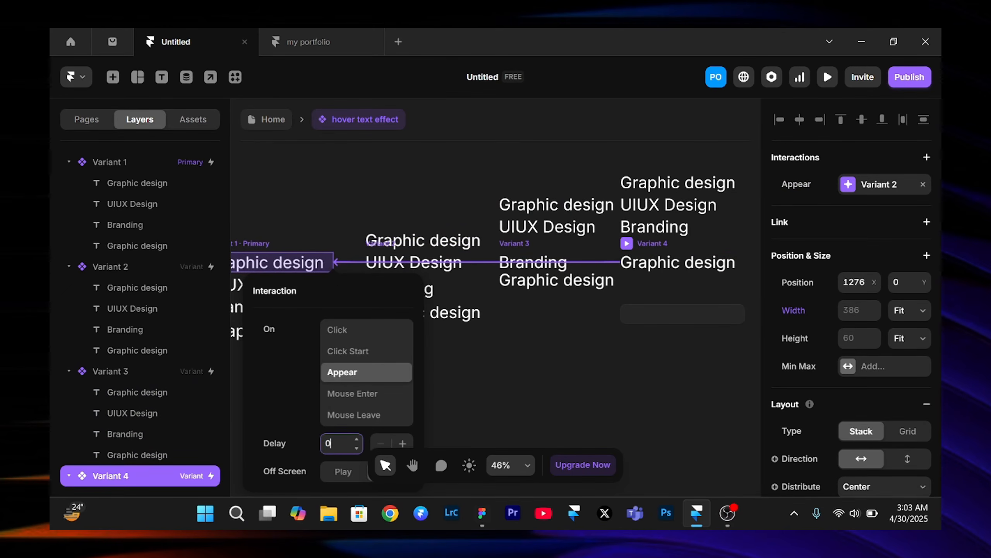
{"action": "type", "text": ".6"}
{"action": "left_click", "coordinate": [505, 381]}
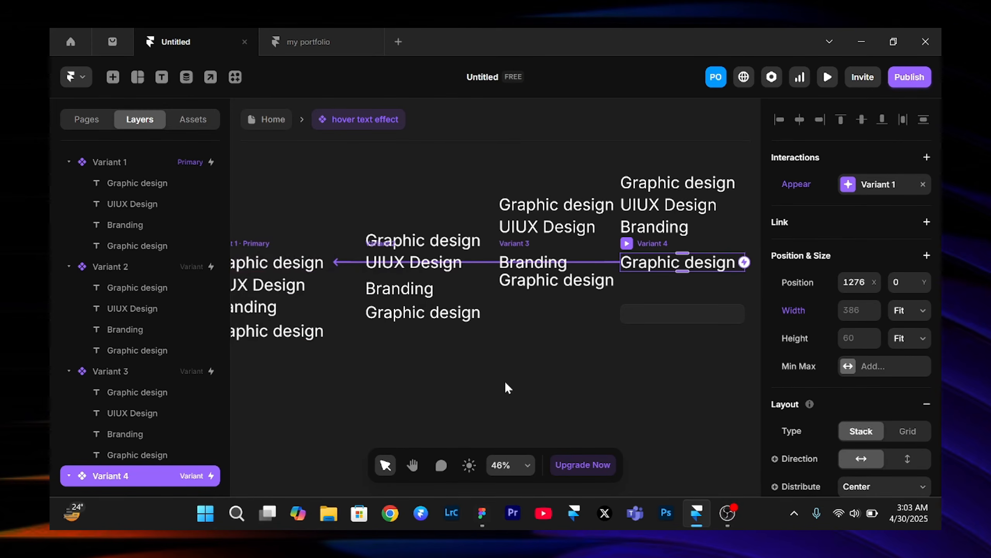
{"action": "scroll", "coordinate": [505, 381], "scroll_direction": "down", "scroll_amount": 3}
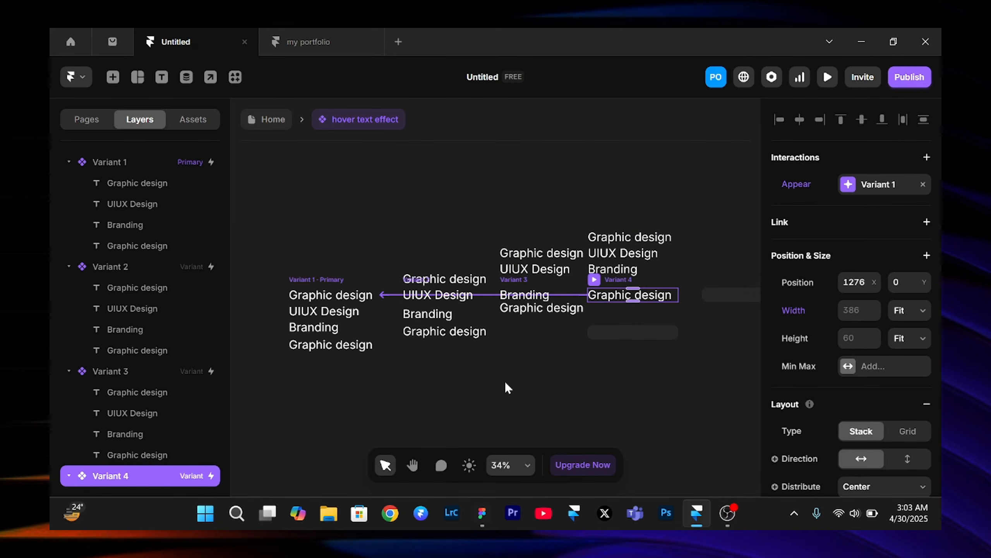
{"action": "scroll", "coordinate": [505, 381], "scroll_direction": "up", "scroll_amount": 2}
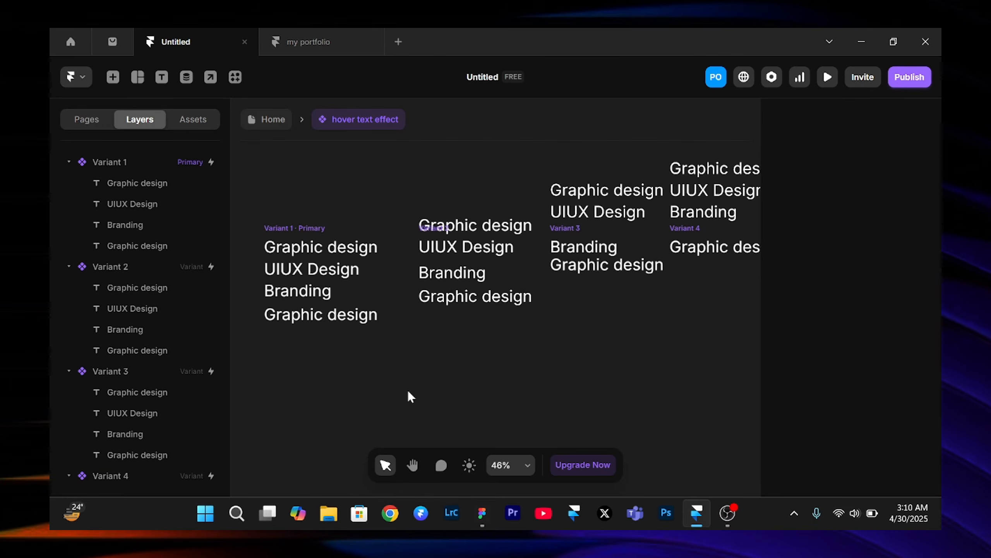
{"action": "scroll", "coordinate": [408, 391], "scroll_direction": "down", "scroll_amount": 2}
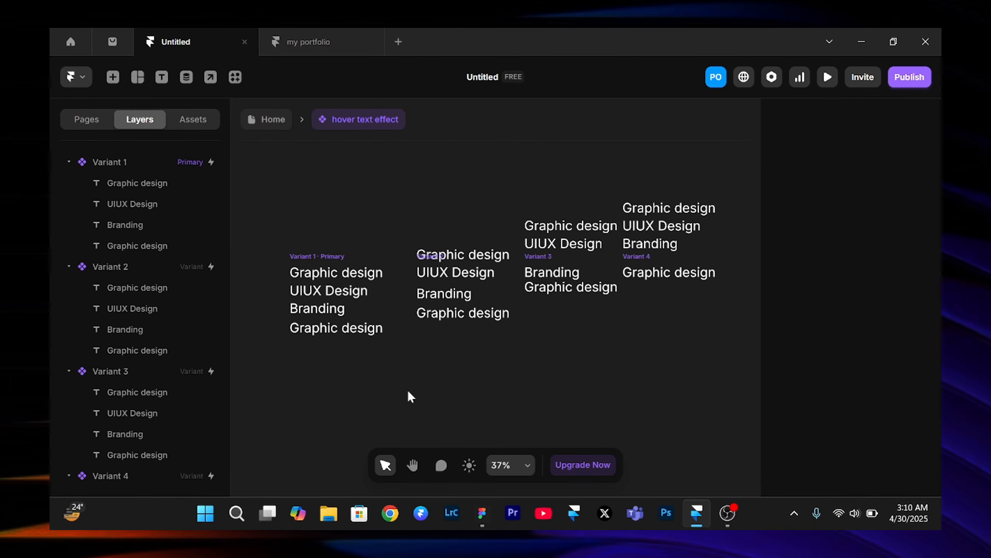
{"action": "left_click", "coordinate": [303, 258]}
{"action": "left_click_drag", "start_coordinate": [304, 274], "coordinate": [437, 269]}
{"action": "left_click", "coordinate": [429, 278]}
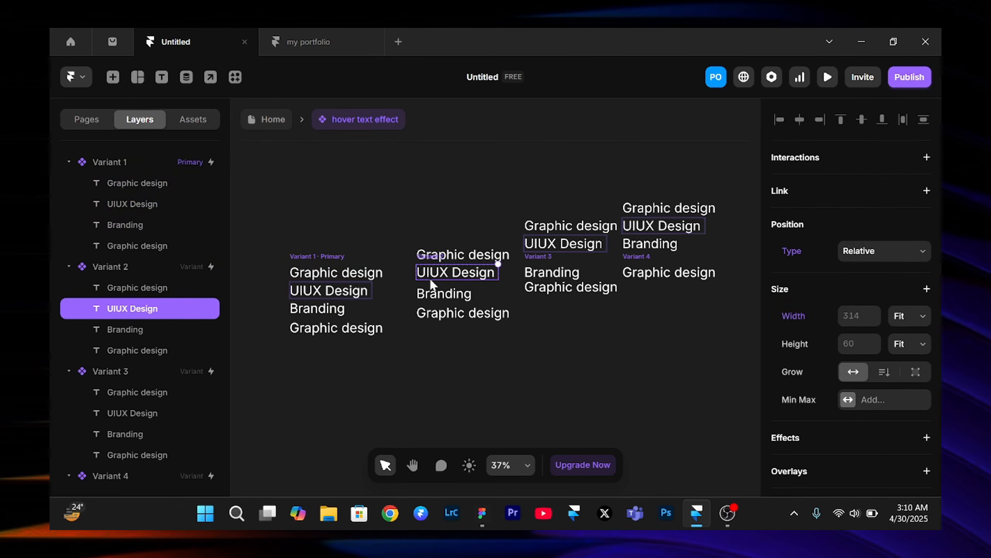
{"action": "left_click", "coordinate": [542, 275]}
{"action": "left_click", "coordinate": [662, 277]}
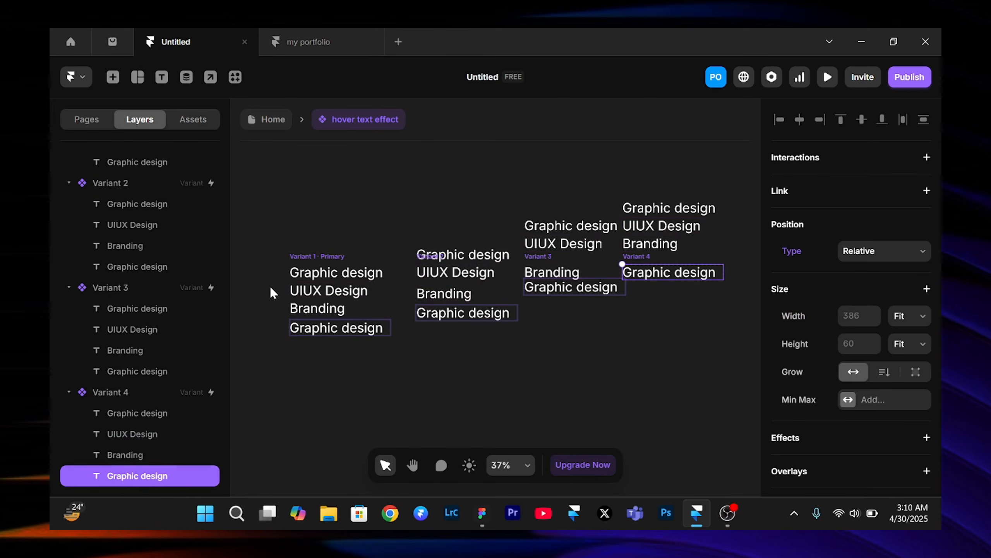
Set the opacity to 0 for all titles stacked below the main line in Variants 1, 2 and 3
{"action": "left_click_drag", "start_coordinate": [271, 288], "coordinate": [614, 357]}
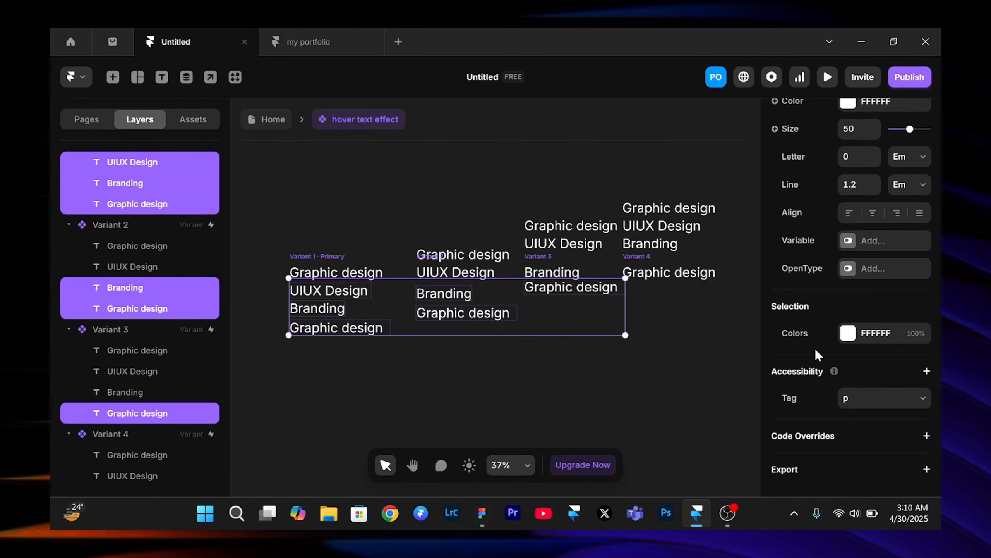
{"action": "scroll", "coordinate": [814, 349], "scroll_direction": "up", "scroll_amount": 3}
{"action": "scroll", "coordinate": [878, 215], "scroll_direction": "up", "scroll_amount": 1}
{"action": "scroll", "coordinate": [900, 156], "scroll_direction": "up", "scroll_amount": 4}
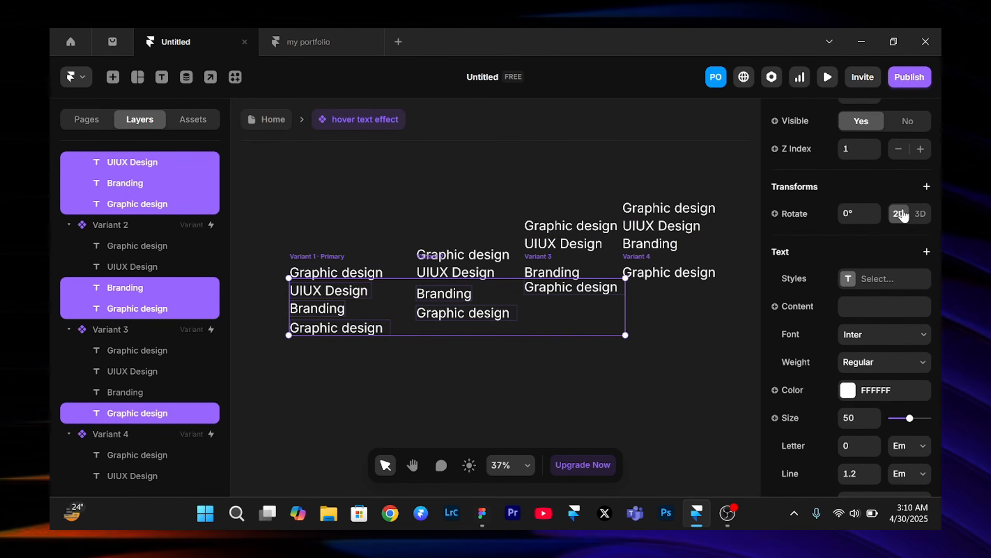
{"action": "scroll", "coordinate": [898, 235], "scroll_direction": "down", "scroll_amount": 6}
{"action": "scroll", "coordinate": [894, 304], "scroll_direction": "up", "scroll_amount": 9}
{"action": "left_click_drag", "start_coordinate": [896, 305], "coordinate": [888, 301]}
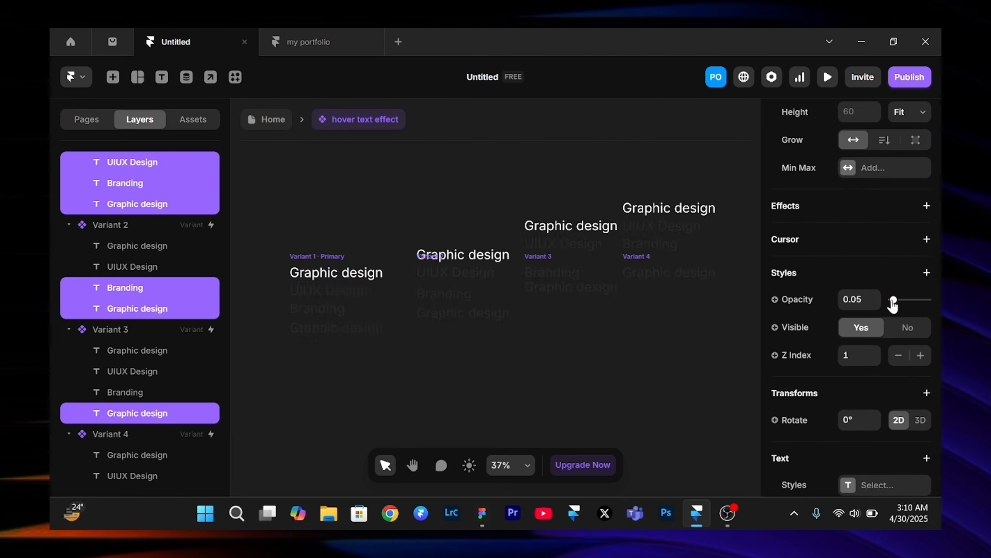
{"action": "key", "text": "Escape"}
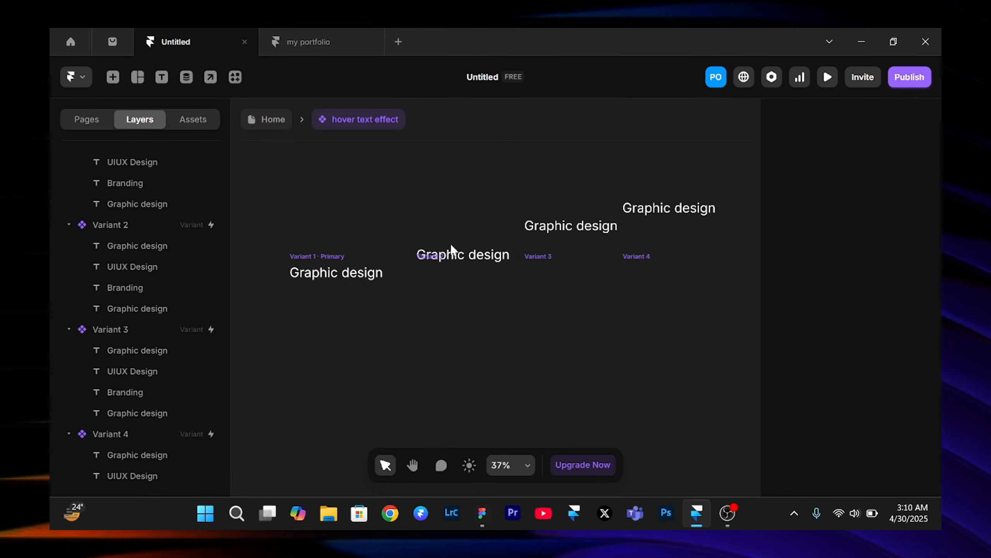
Set the opacity to 0 for the uppermost Graphic design texts in Variants 2, 3 and 4
{"action": "left_click", "coordinate": [461, 251]}
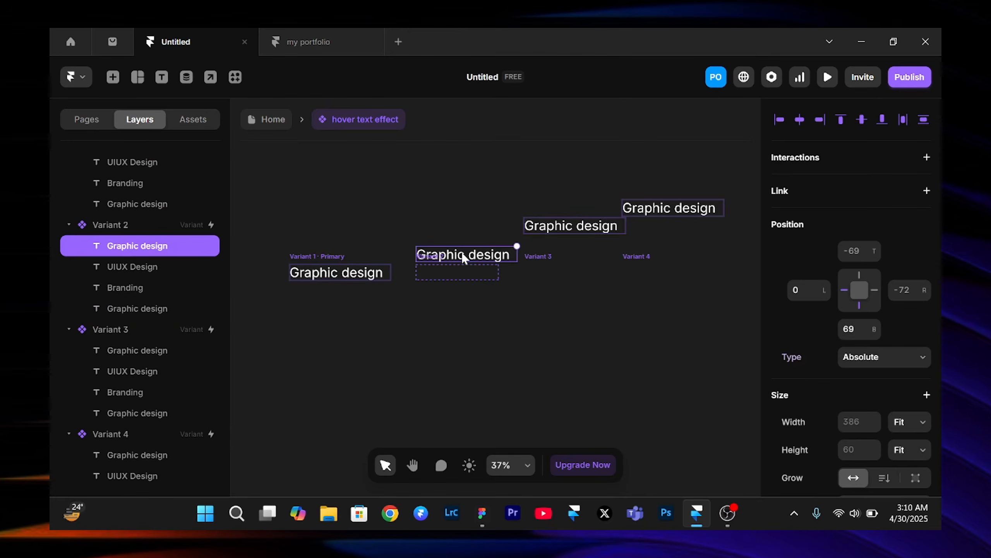
{"action": "left_click", "coordinate": [554, 226], "text": "shift"}
{"action": "left_click", "coordinate": [669, 207], "text": "shift"}
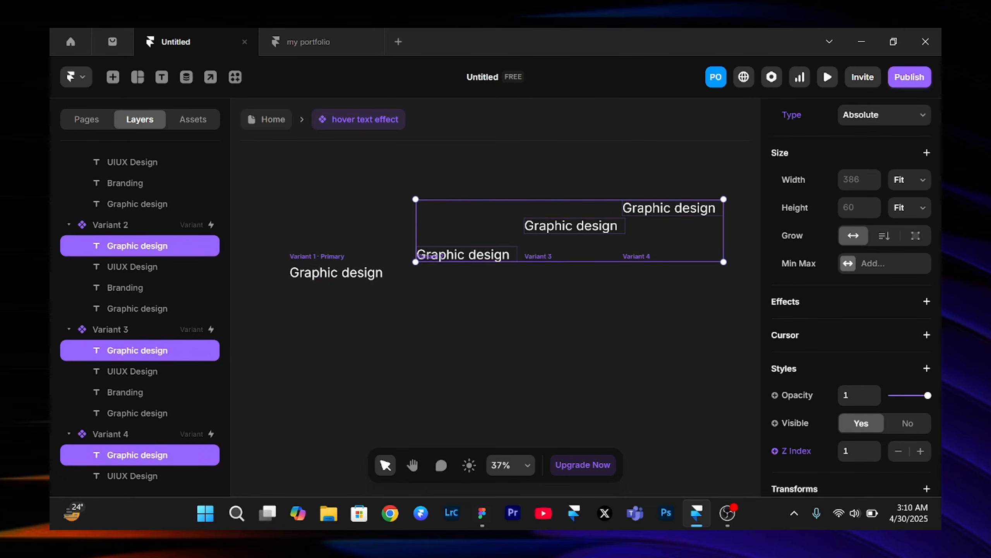
{"action": "left_click", "coordinate": [890, 395]}
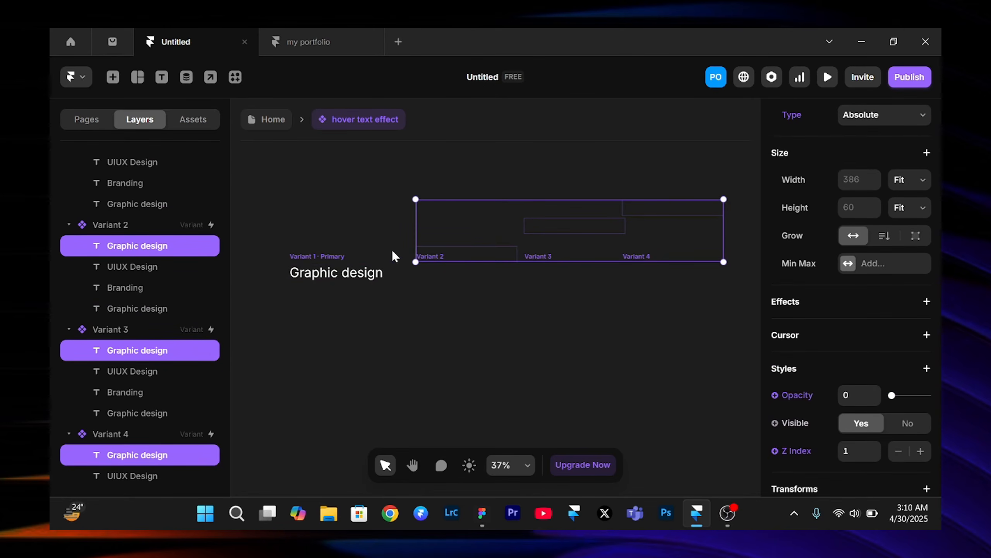
Set the opacity of the UIUX Design text in Variant 2 to 1
{"action": "left_click", "coordinate": [438, 272]}
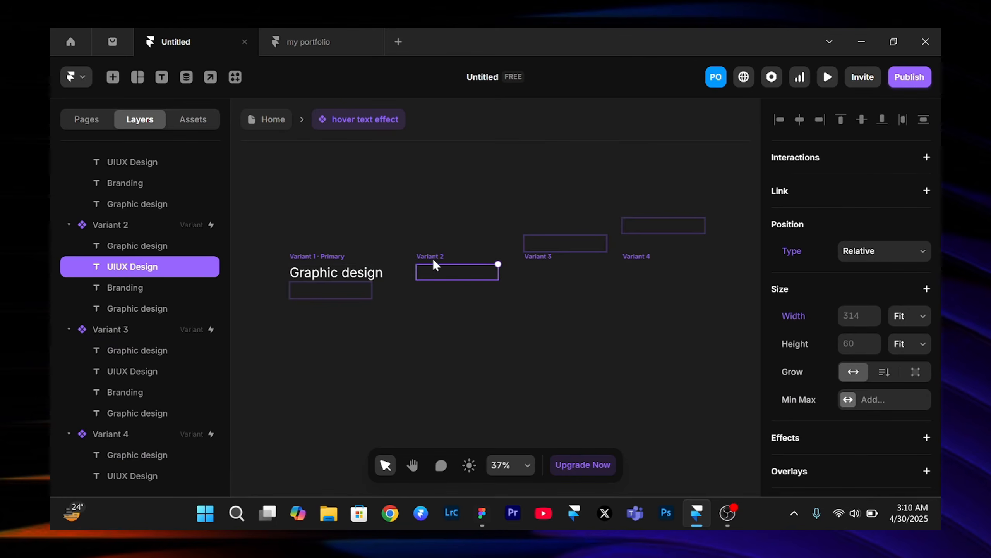
{"action": "scroll", "coordinate": [913, 381], "scroll_direction": "down", "scroll_amount": 4}
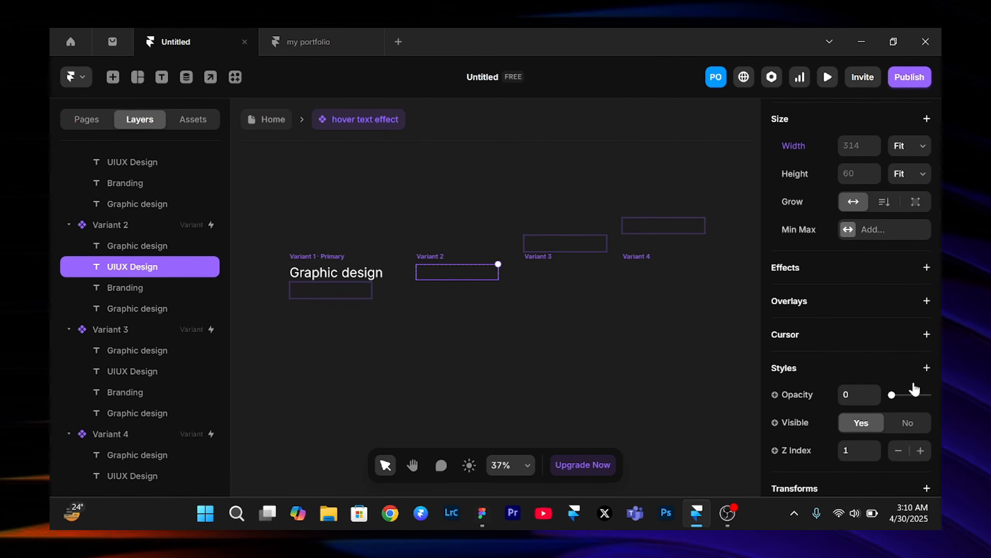
{"action": "left_click_drag", "start_coordinate": [915, 392], "coordinate": [932, 394]}
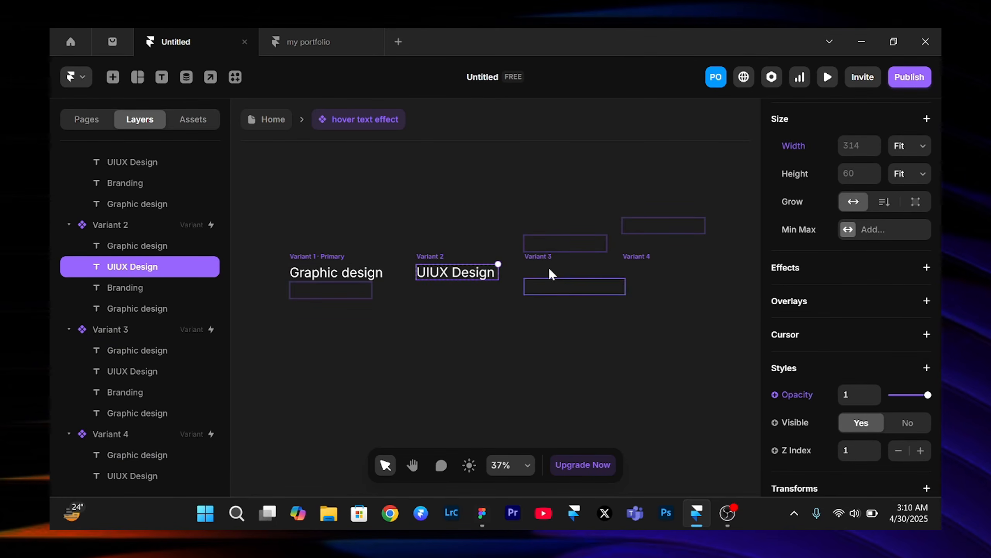
Set the opacity of the Branding text in Variant 3 to 1
{"action": "left_click", "coordinate": [525, 248]}
{"action": "left_click", "coordinate": [547, 271]}
{"action": "scroll", "coordinate": [850, 407], "scroll_direction": "down", "scroll_amount": 5}
{"action": "left_click_drag", "start_coordinate": [921, 346], "coordinate": [933, 346]}
Set the opacity of the Graphic design text on Variant 4's main line to 1
{"action": "left_click", "coordinate": [634, 270]}
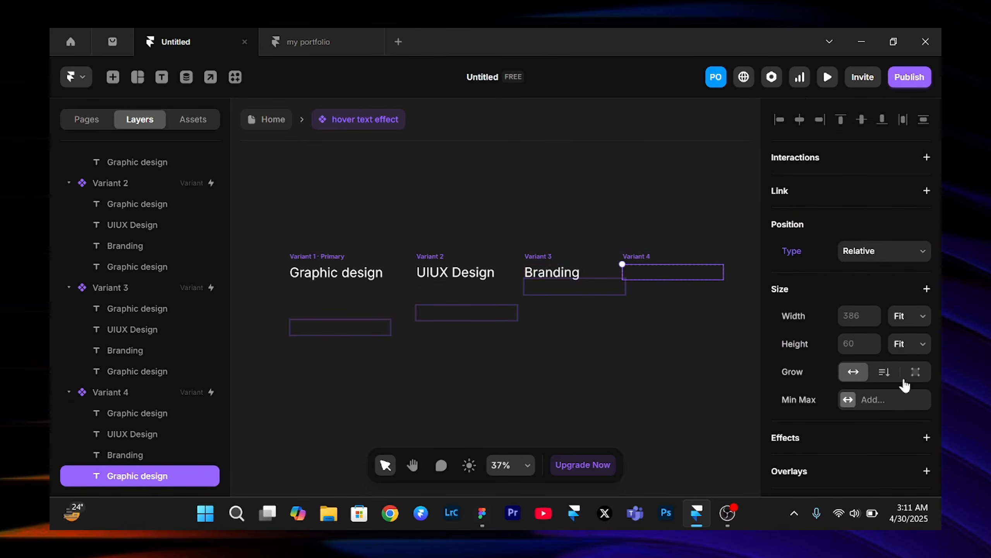
{"action": "scroll", "coordinate": [904, 385], "scroll_direction": "down", "scroll_amount": 5}
{"action": "left_click", "coordinate": [934, 413]}
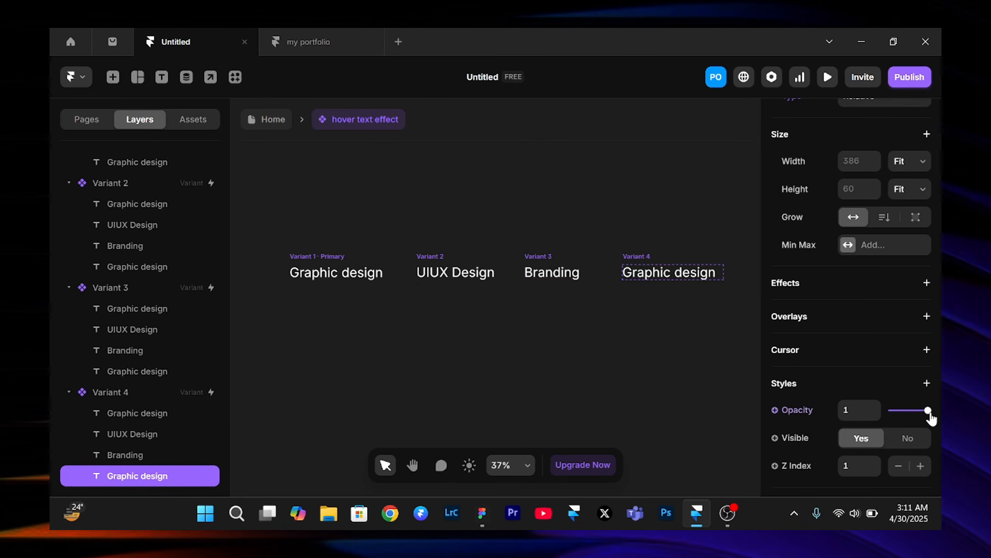
{"action": "left_click", "coordinate": [369, 212]}
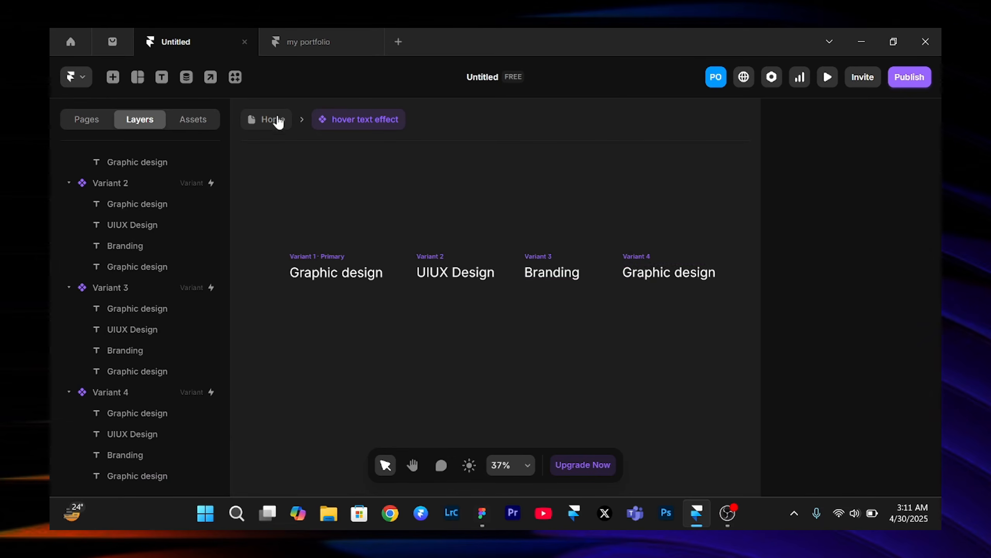
Return to the Home page and preview the scrolling titles beside "I specialize in"
{"action": "left_click", "coordinate": [279, 129]}
{"action": "key", "text": "ctrl+p"}
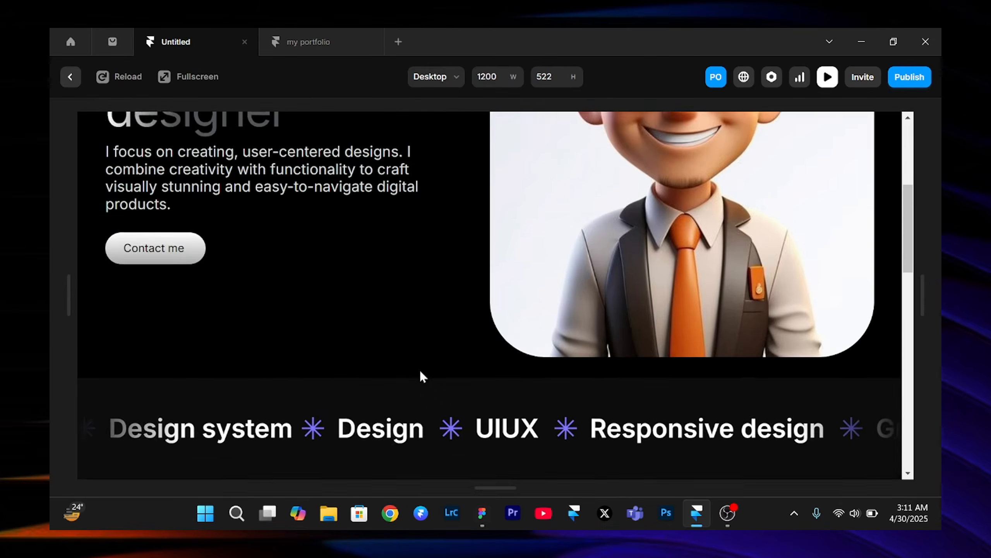
{"action": "scroll", "coordinate": [420, 371], "scroll_direction": "down", "scroll_amount": 5}
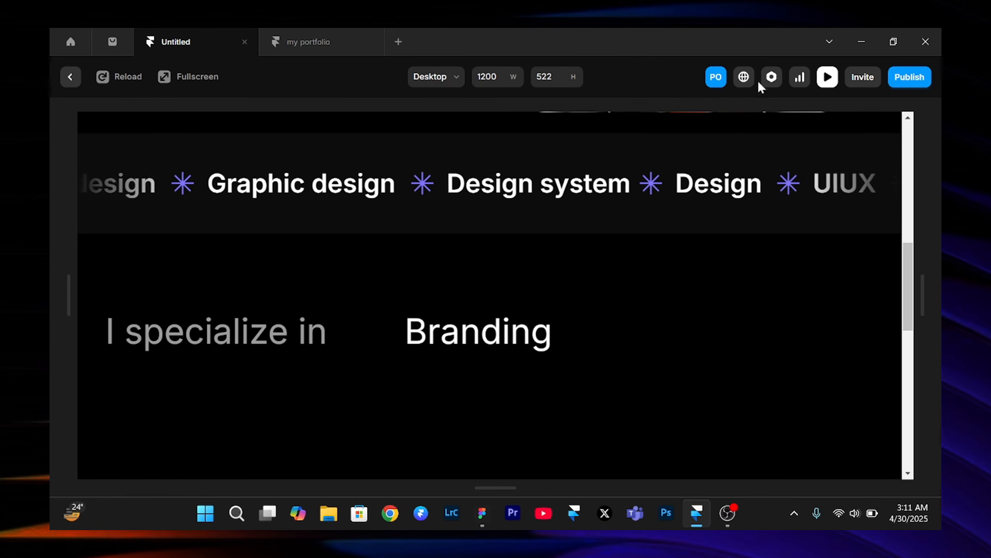
{"action": "left_click", "coordinate": [827, 76]}
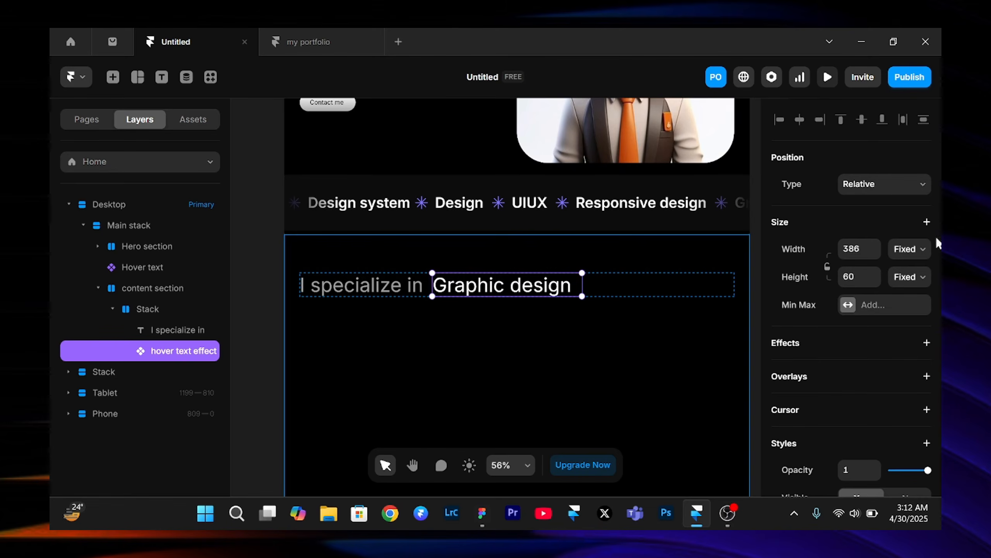
Set both the width and height of the hover text effect component on the Home page to Fit Content
{"action": "left_click", "coordinate": [897, 253]}
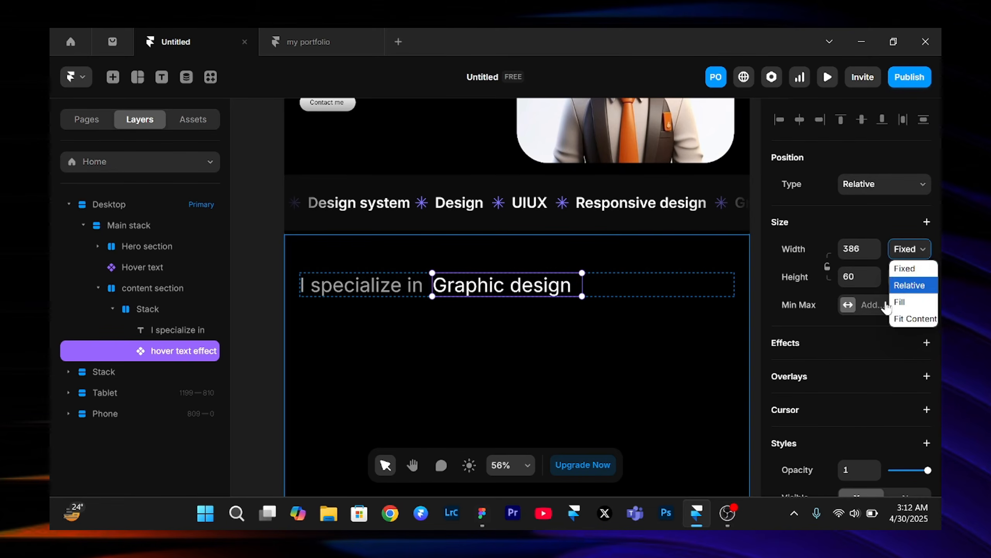
{"action": "left_click", "coordinate": [915, 319]}
{"action": "left_click", "coordinate": [914, 282]}
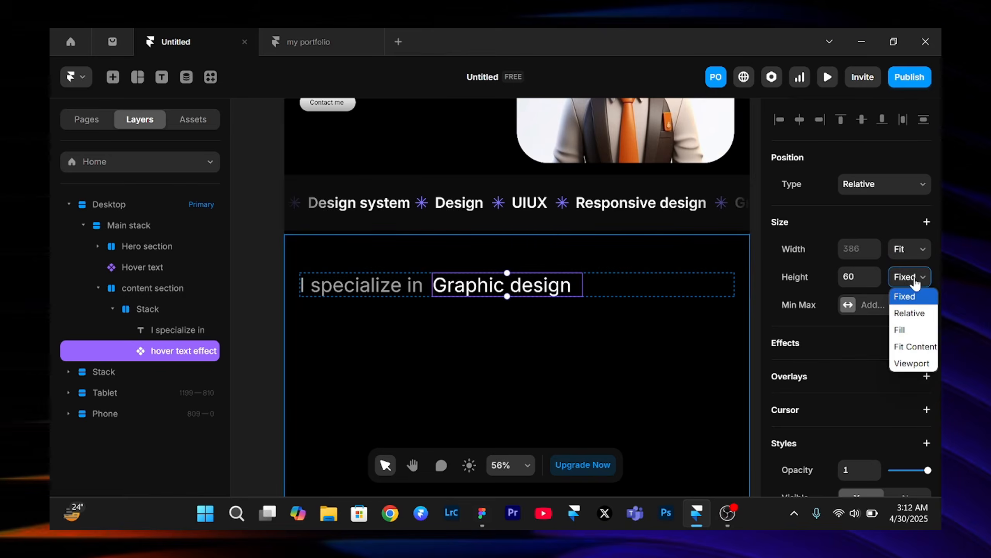
{"action": "left_click", "coordinate": [913, 346]}
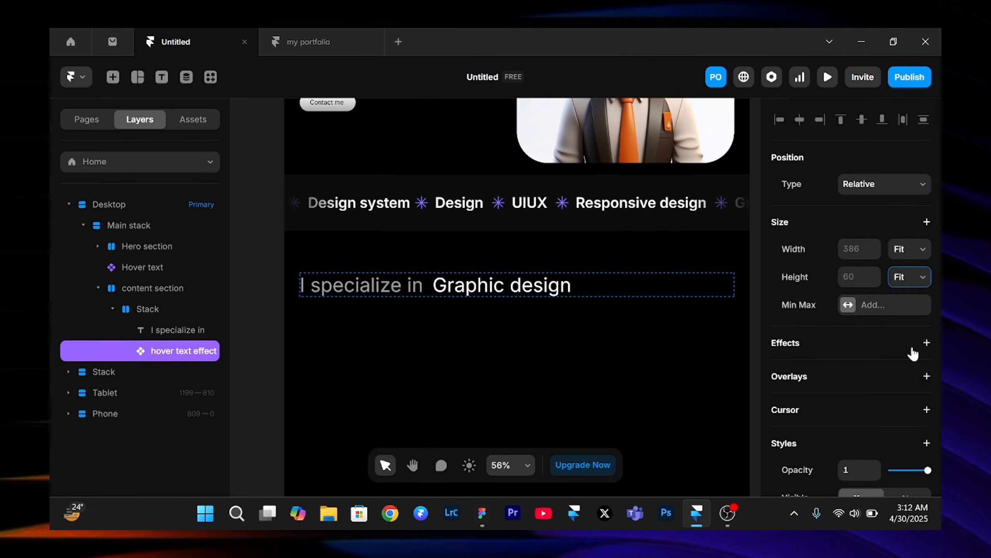
{"action": "left_click", "coordinate": [603, 339]}
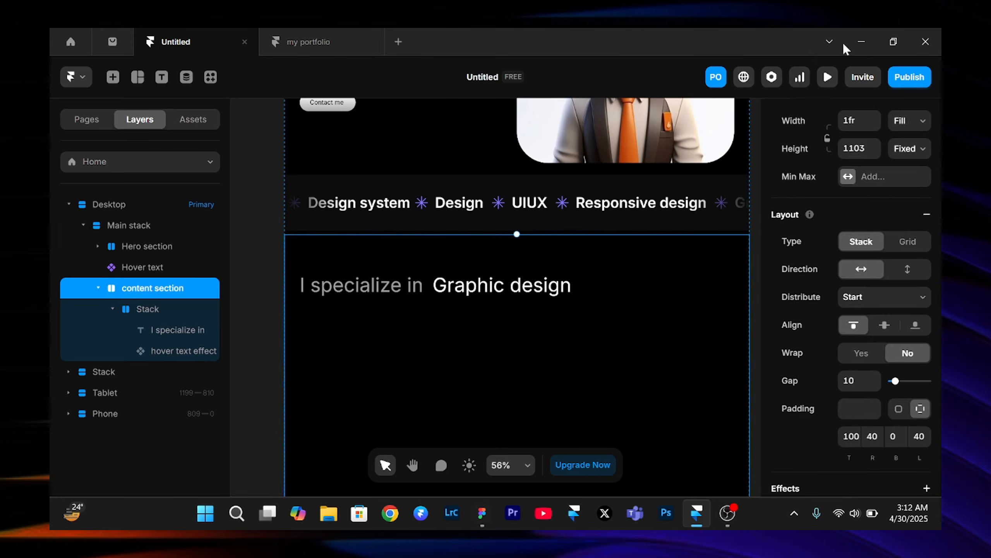
Preview the page again and check the spacing of the changing titles beside "I specialize in"
{"action": "left_click", "coordinate": [827, 77]}
{"action": "scroll", "coordinate": [400, 397], "scroll_direction": "down", "scroll_amount": 10}
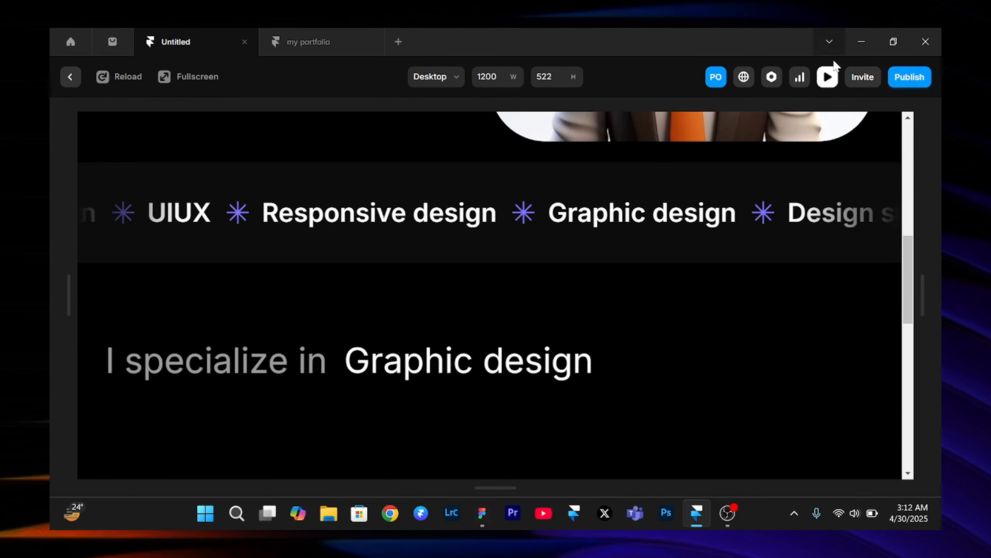
{"action": "key", "text": "Escape"}
Preview the my portfolio project's Home page down to its "I specialize in" section for reference and return to the Untitled project
{"action": "left_click", "coordinate": [317, 42]}
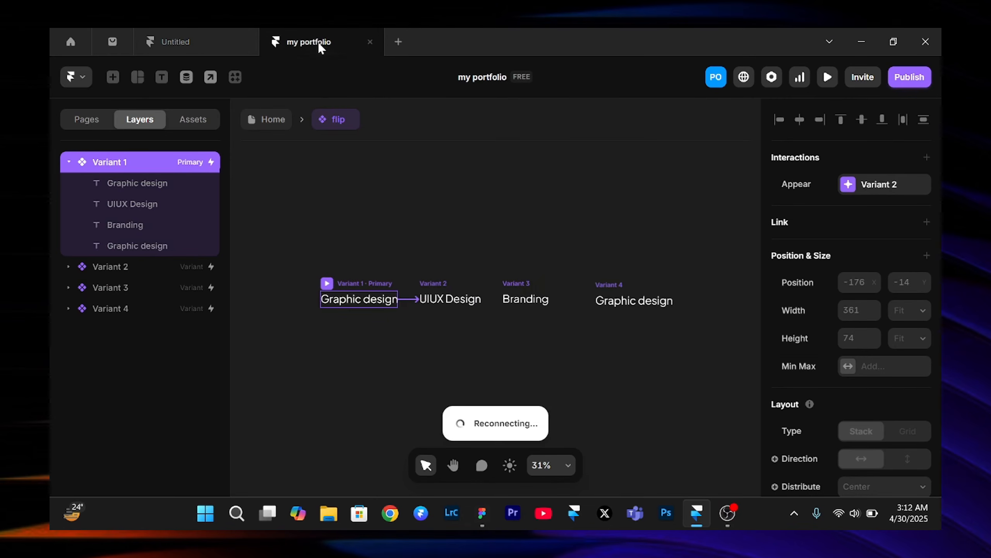
{"action": "left_click", "coordinate": [261, 121]}
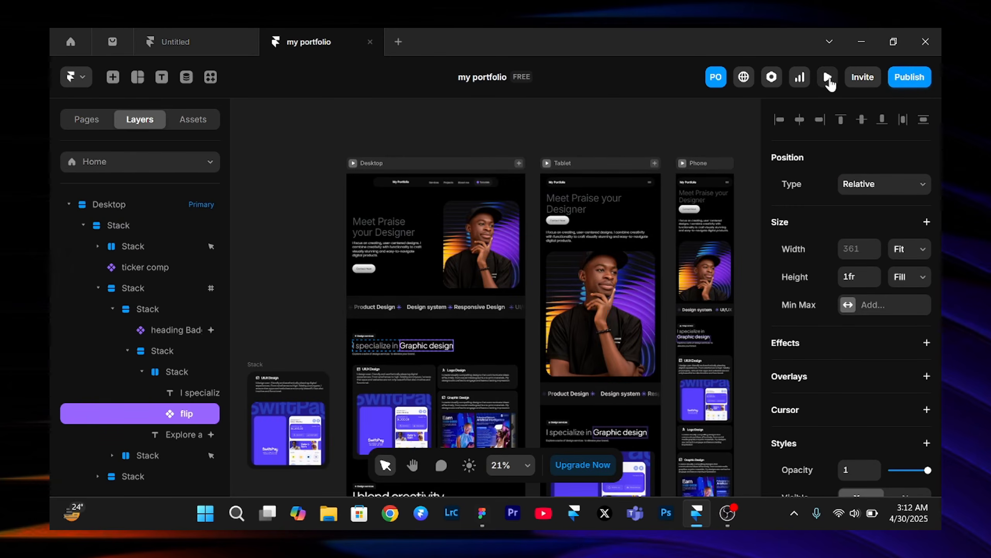
{"action": "left_click", "coordinate": [828, 77]}
{"action": "scroll", "coordinate": [541, 323], "scroll_direction": "down", "scroll_amount": 8}
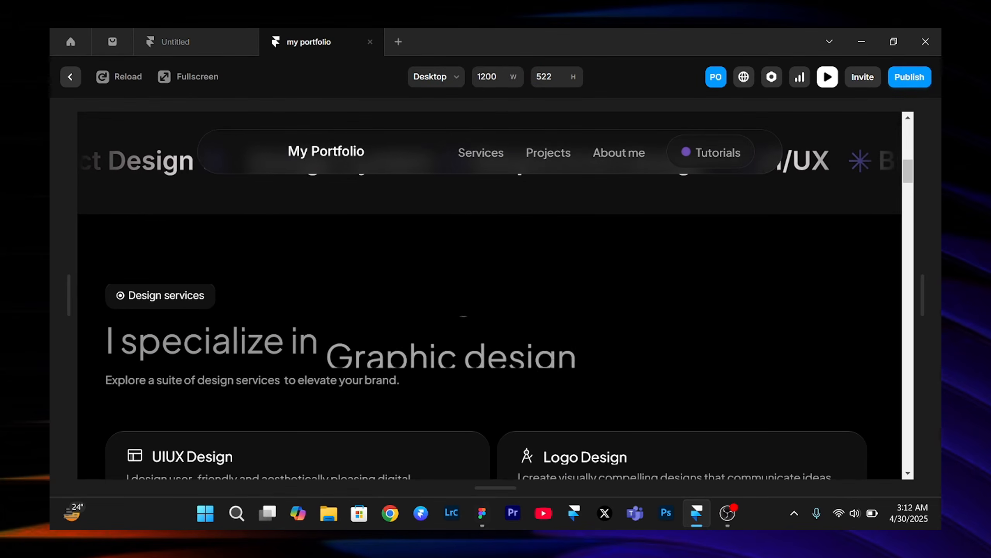
{"action": "left_click", "coordinate": [198, 43]}
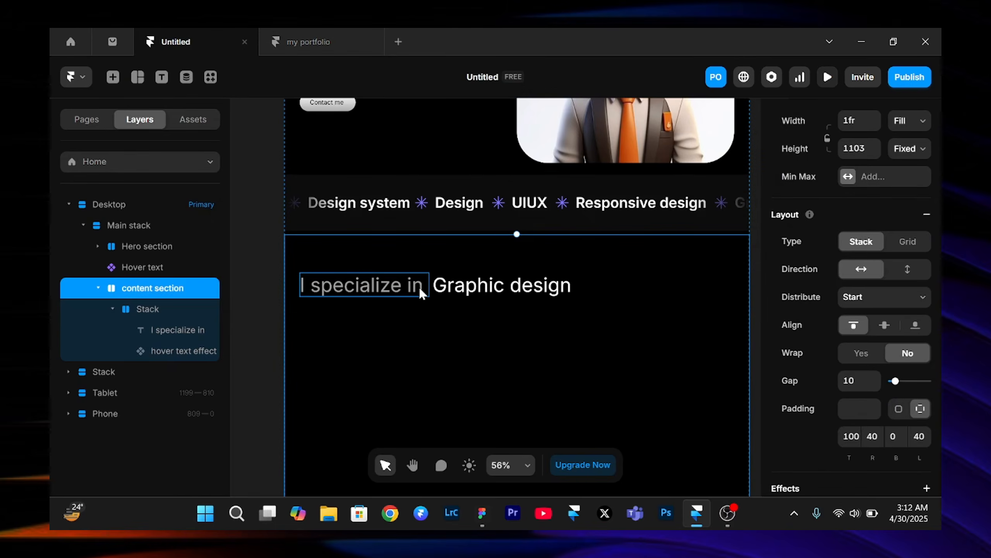
{"action": "scroll", "coordinate": [409, 287], "scroll_direction": "down", "scroll_amount": 5}
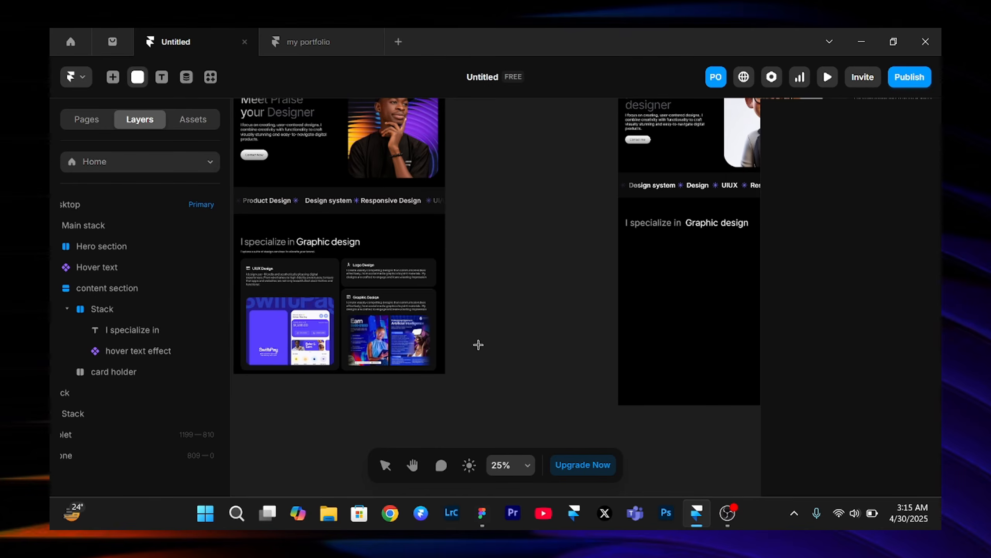
Draw a frame about 633 by 783 in the empty space beside the reference cards and fill it with their dark colour, 101010
{"action": "scroll", "coordinate": [478, 344], "scroll_direction": "up", "scroll_amount": 3}
{"action": "mouse_move", "coordinate": [462, 198]}
{"action": "left_mouse_down"}
{"action": "mouse_move", "coordinate": [620, 390]}
{"action": "mouse_move", "coordinate": [637, 390]}
{"action": "left_mouse_up"}
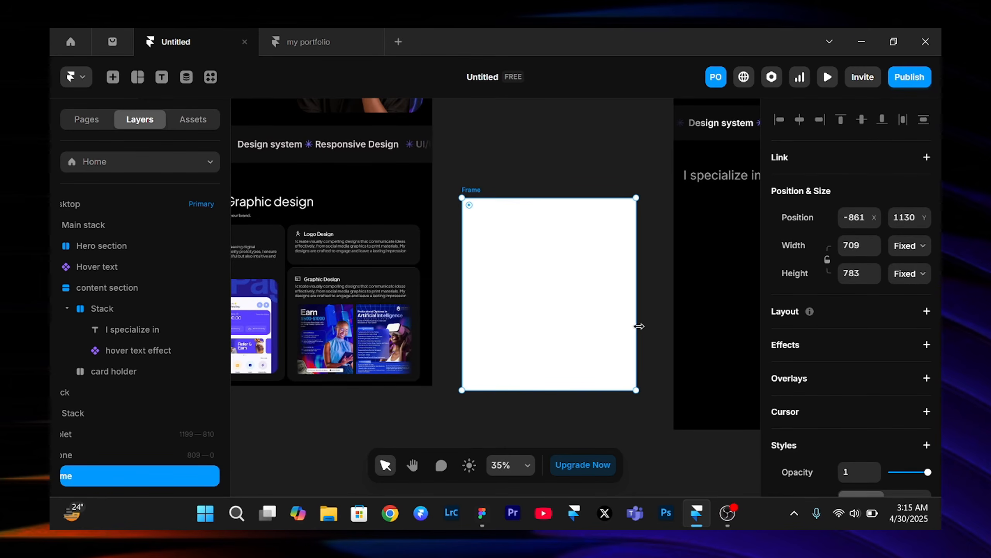
{"action": "left_click_drag", "start_coordinate": [623, 325], "coordinate": [618, 327]}
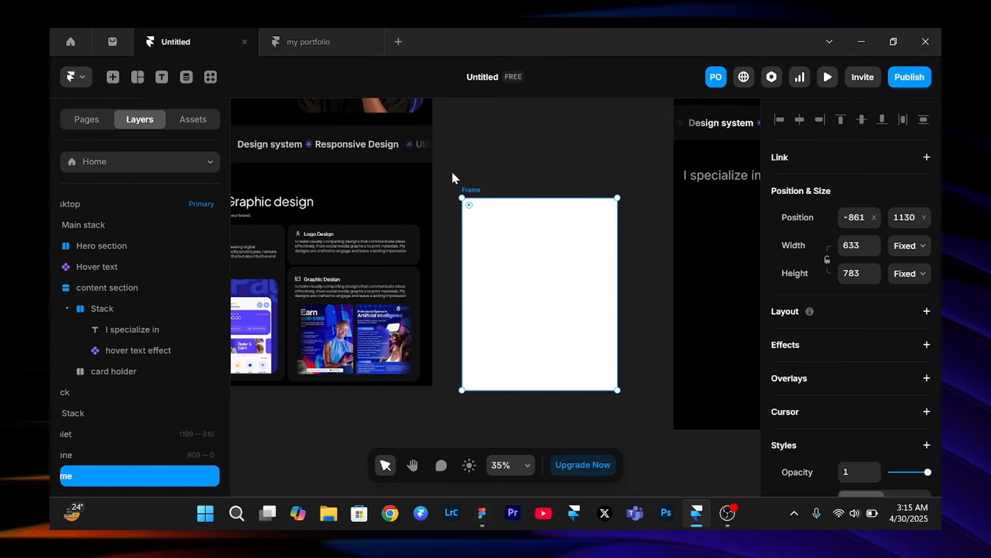
{"action": "scroll", "coordinate": [852, 343], "scroll_direction": "down", "scroll_amount": 5}
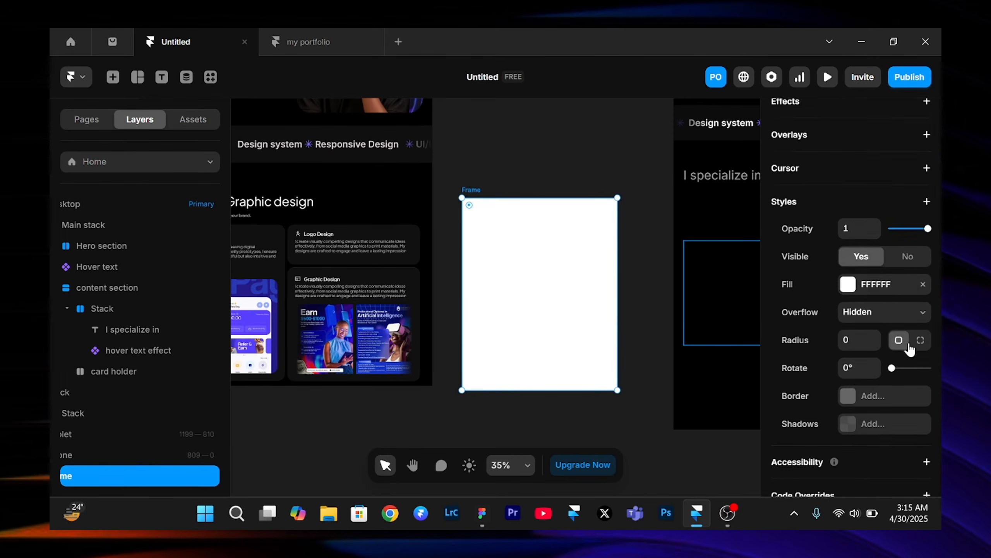
{"action": "left_click", "coordinate": [851, 284]}
{"action": "left_click", "coordinate": [701, 330]}
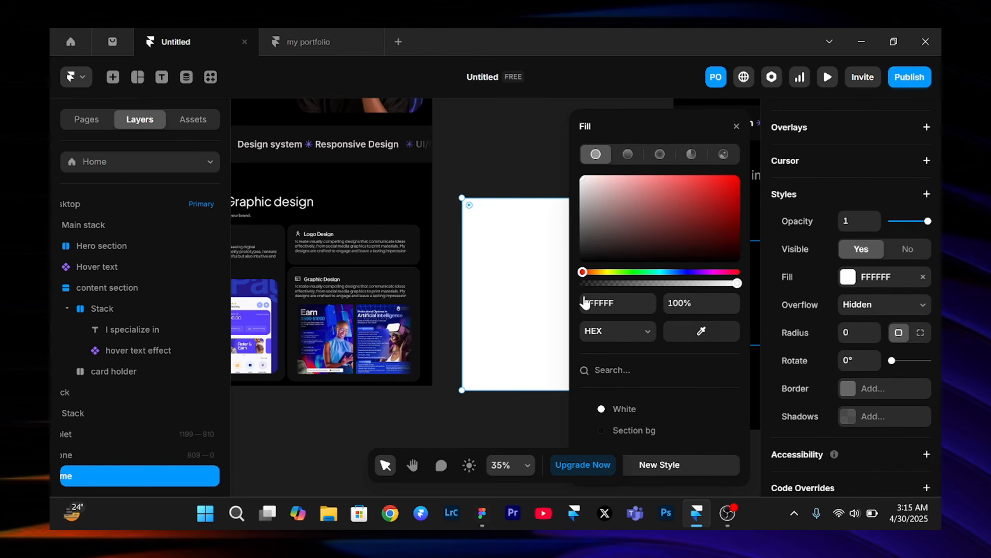
{"action": "left_click", "coordinate": [394, 251]}
{"action": "left_click", "coordinate": [480, 160]}
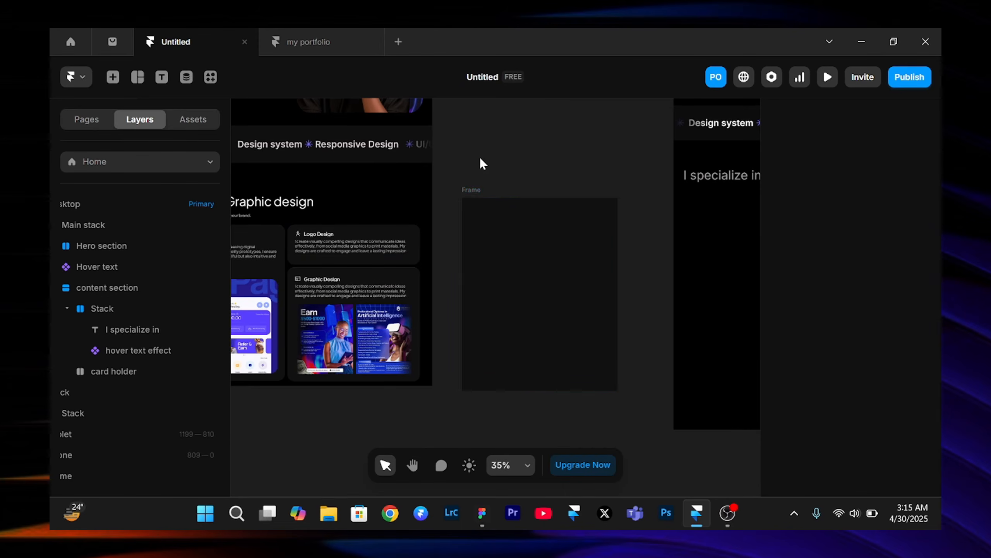
Round the dark frame's corners to a radius of about 47 and add a stack layout to it
{"action": "left_click", "coordinate": [479, 216]}
{"action": "left_click_drag", "start_coordinate": [469, 205], "coordinate": [473, 211]}
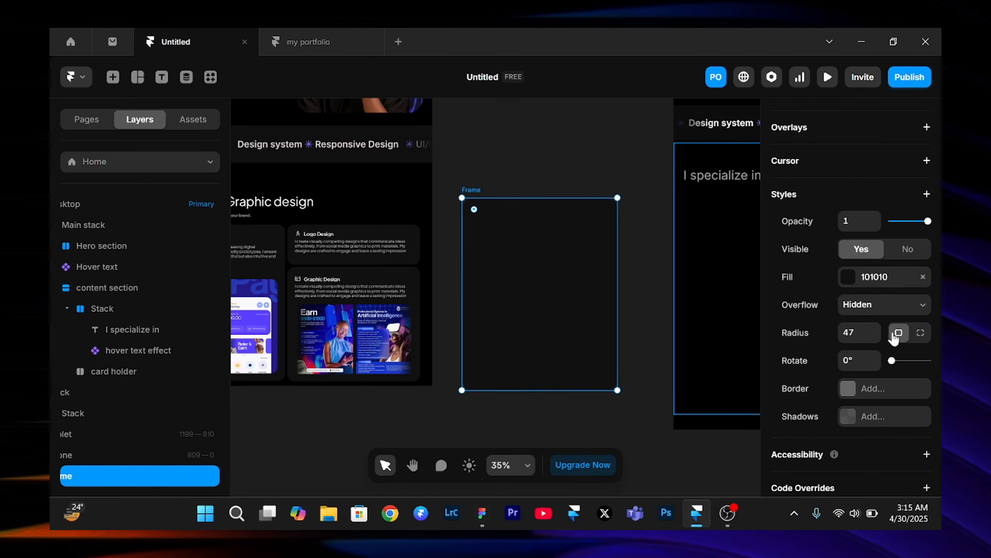
{"action": "scroll", "coordinate": [894, 287], "scroll_direction": "up", "scroll_amount": 5}
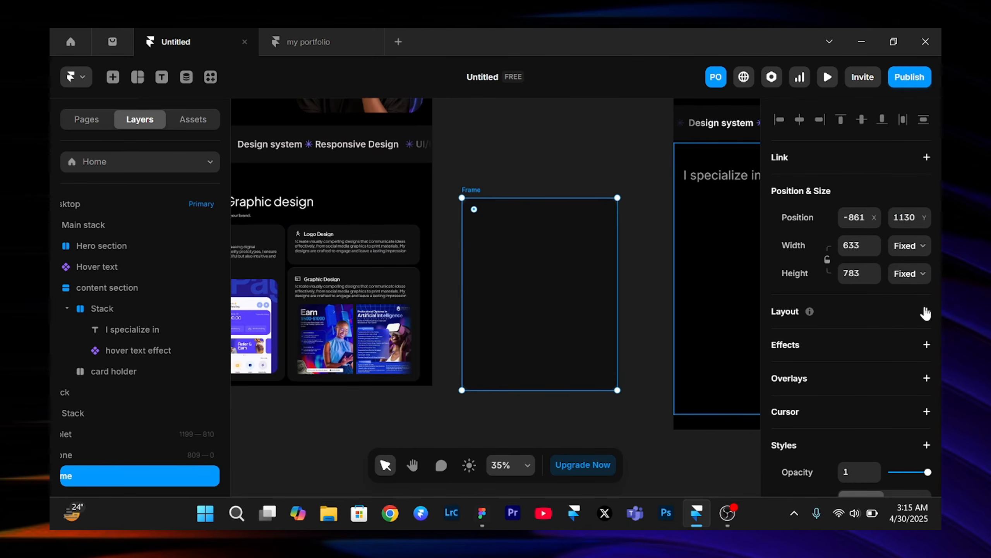
{"action": "left_click", "coordinate": [927, 313]}
{"action": "left_click", "coordinate": [493, 155]}
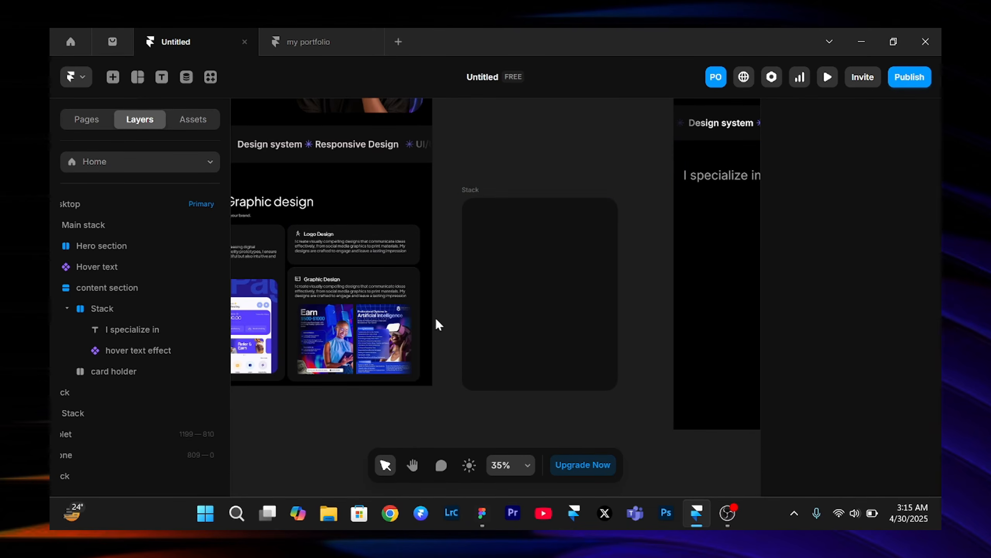
Draw an inner frame about 394 high inside the dark stack and set its width to Fill
{"action": "key", "text": "f"}
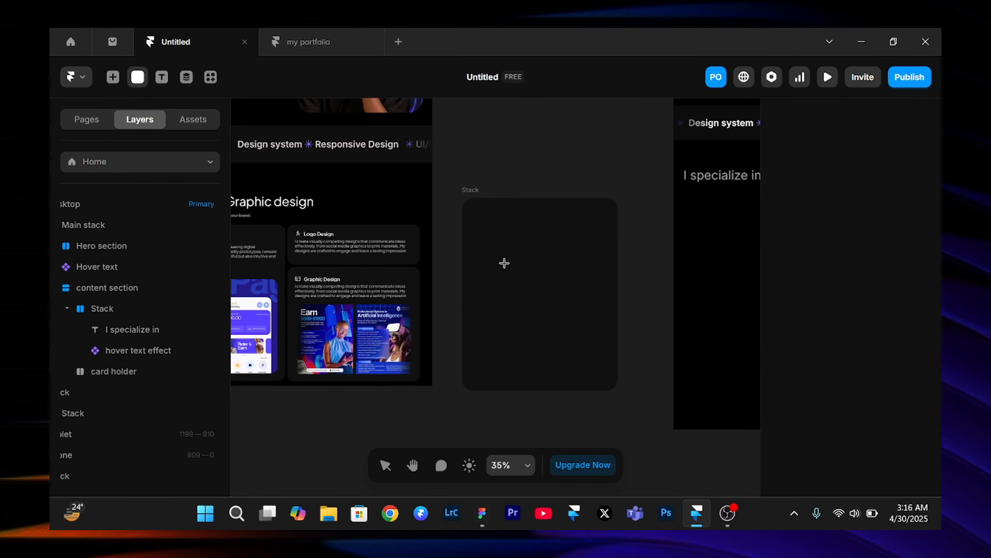
{"action": "left_click_drag", "start_coordinate": [483, 280], "coordinate": [598, 380]}
{"action": "left_click", "coordinate": [909, 282]}
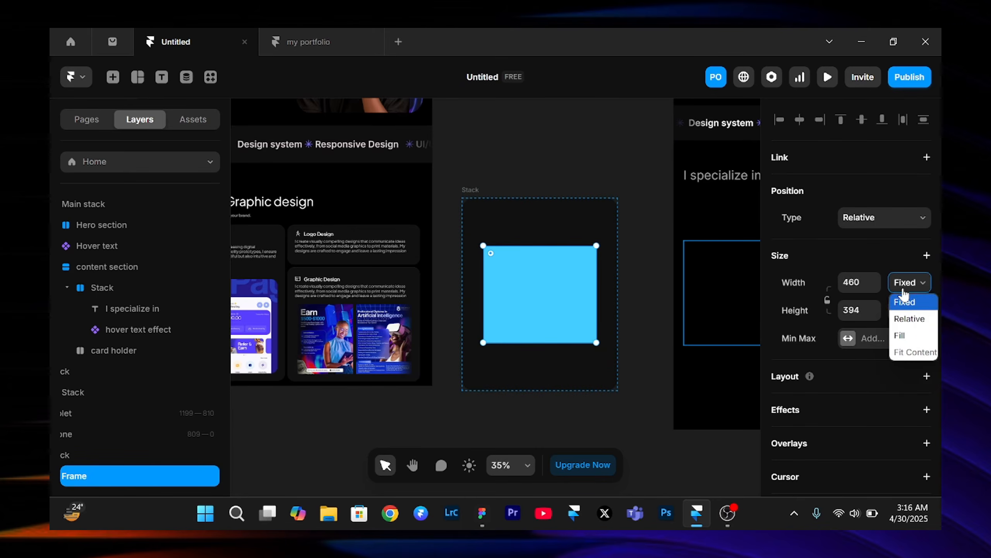
{"action": "left_click", "coordinate": [906, 335]}
Set the outer stack's distribution to End and its padding to 25
{"action": "left_click", "coordinate": [486, 192]}
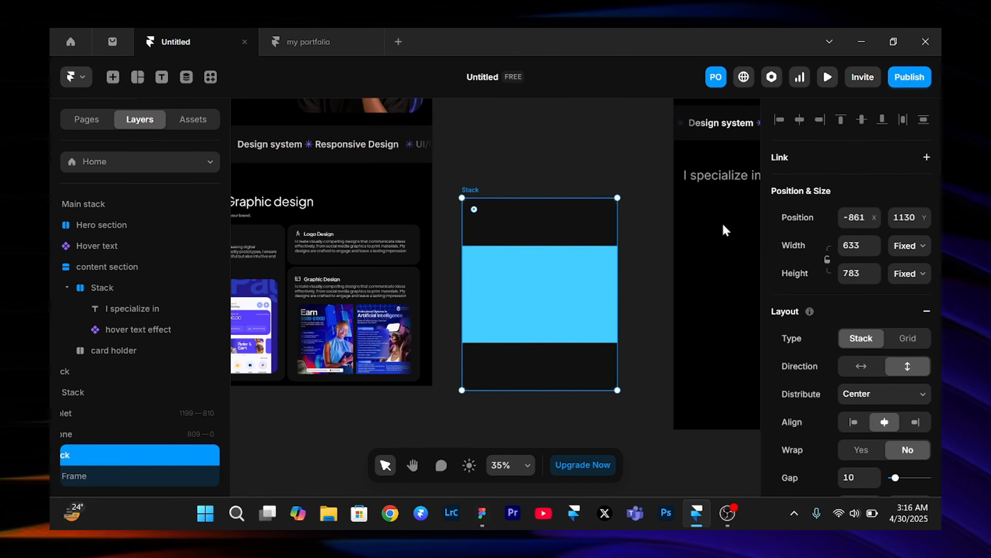
{"action": "scroll", "coordinate": [857, 305], "scroll_direction": "down", "scroll_amount": 2}
{"action": "left_click", "coordinate": [857, 301]}
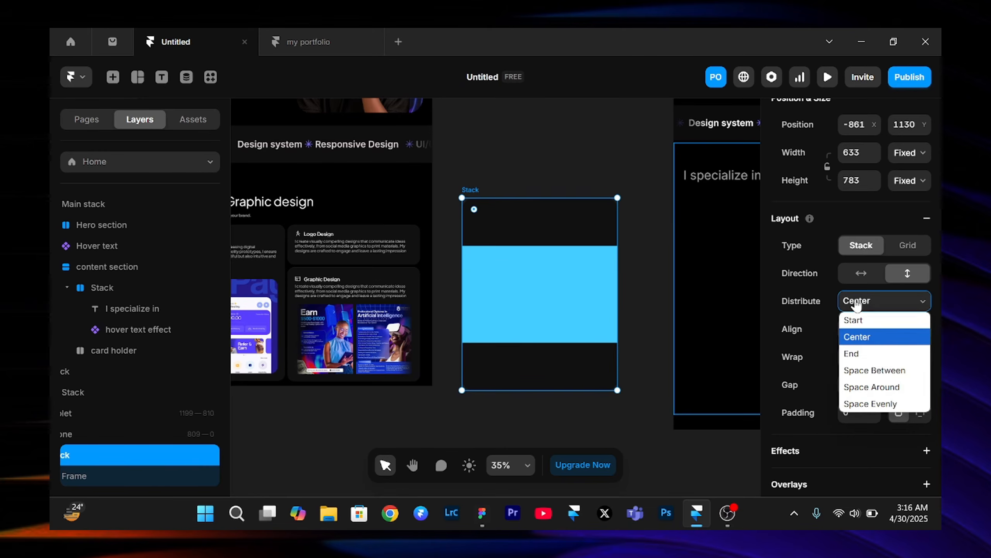
{"action": "left_click", "coordinate": [860, 349]}
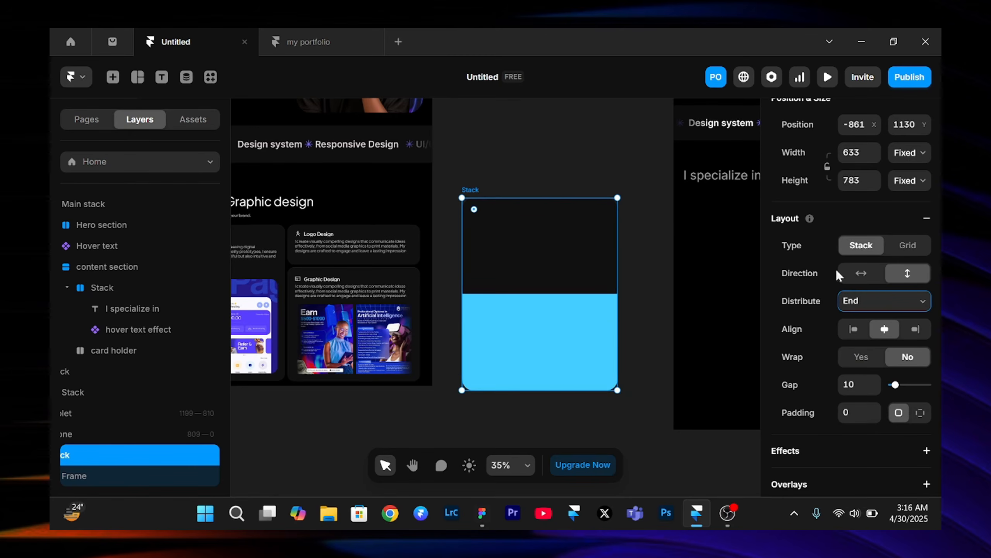
{"action": "left_click_drag", "start_coordinate": [875, 413], "coordinate": [876, 414]}
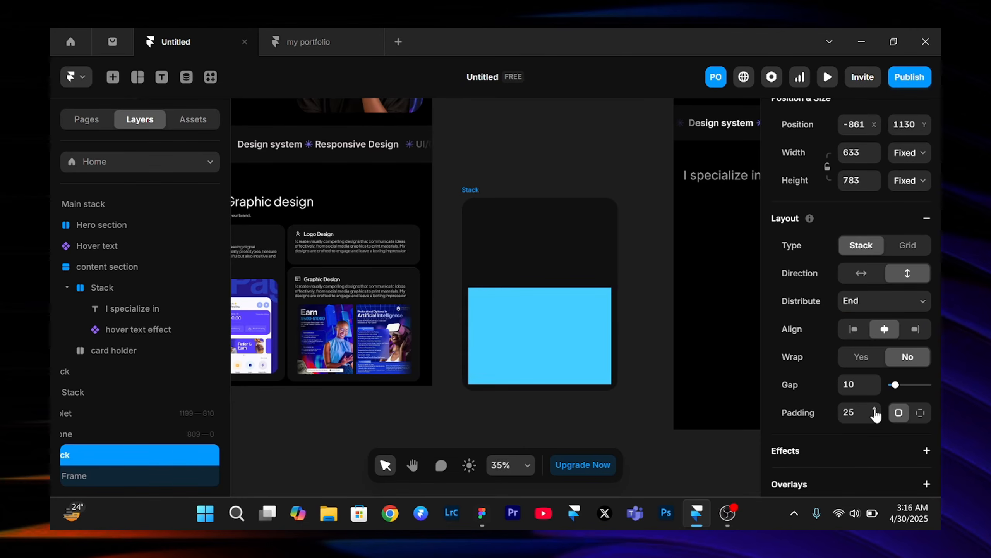
Round the corners of the blue inner frame to a radius of about 37
{"action": "scroll", "coordinate": [522, 364], "scroll_direction": "down", "scroll_amount": 3}
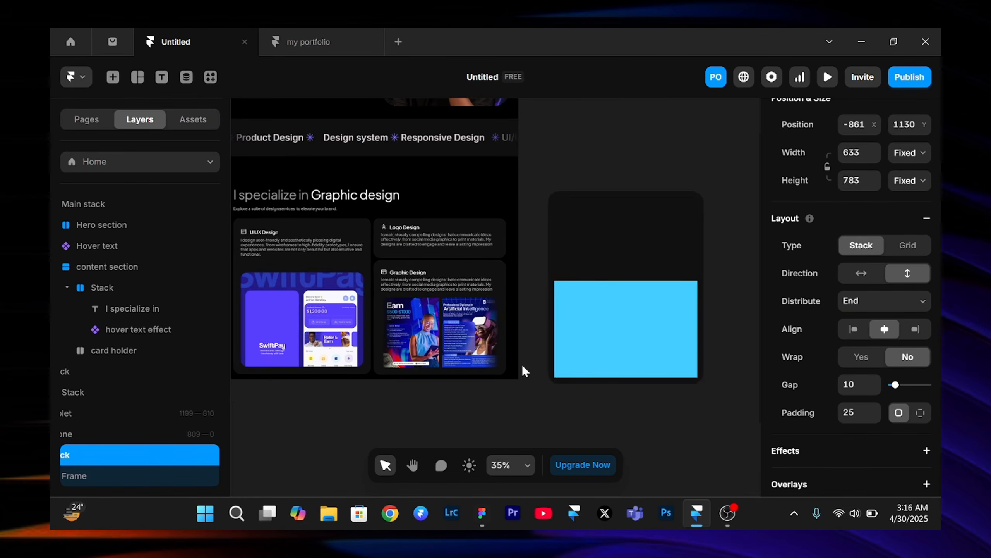
{"action": "left_click", "coordinate": [554, 245]}
{"action": "scroll", "coordinate": [553, 244], "scroll_direction": "up", "scroll_amount": 3}
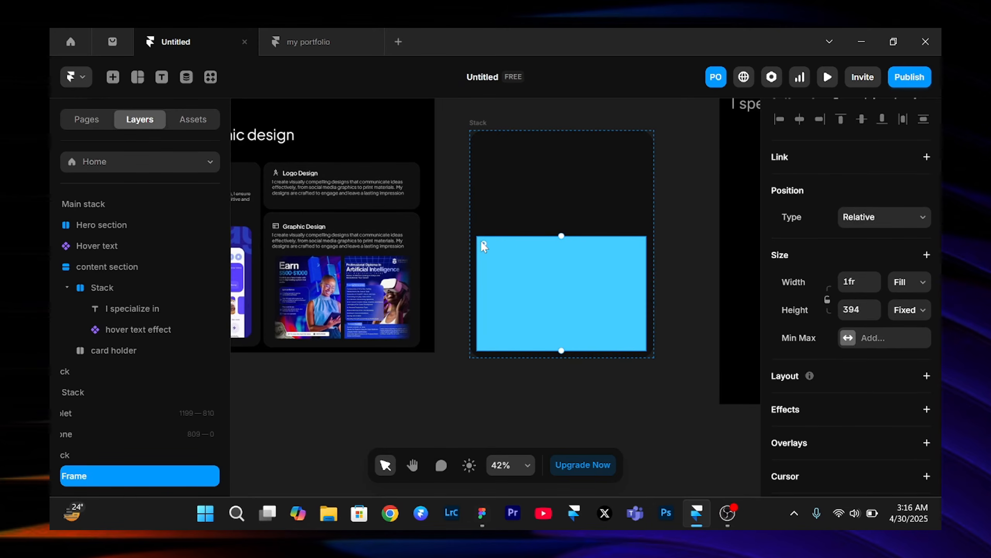
{"action": "left_click_drag", "start_coordinate": [482, 242], "coordinate": [487, 247]}
{"action": "scroll", "coordinate": [908, 311], "scroll_direction": "down", "scroll_amount": 5}
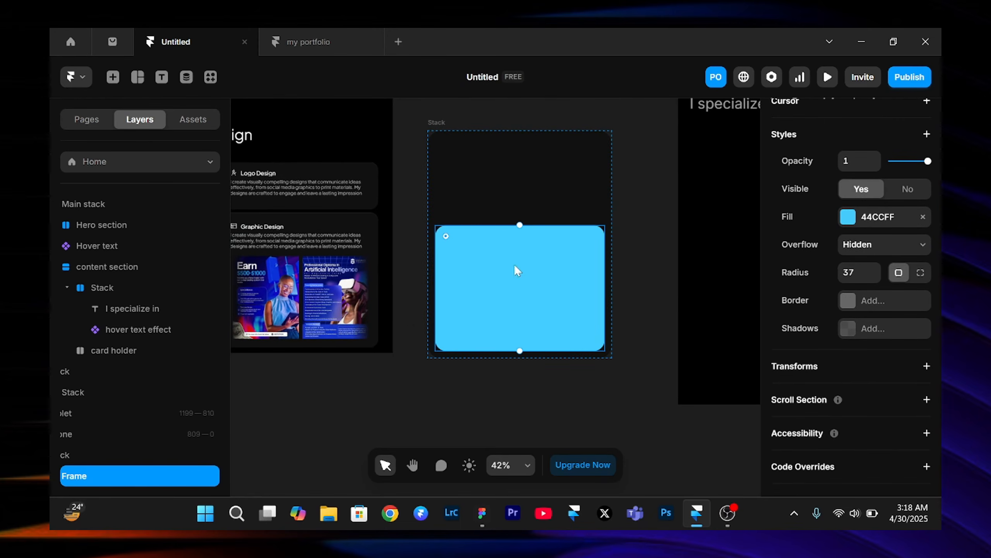
{"action": "left_click", "coordinate": [853, 216]}
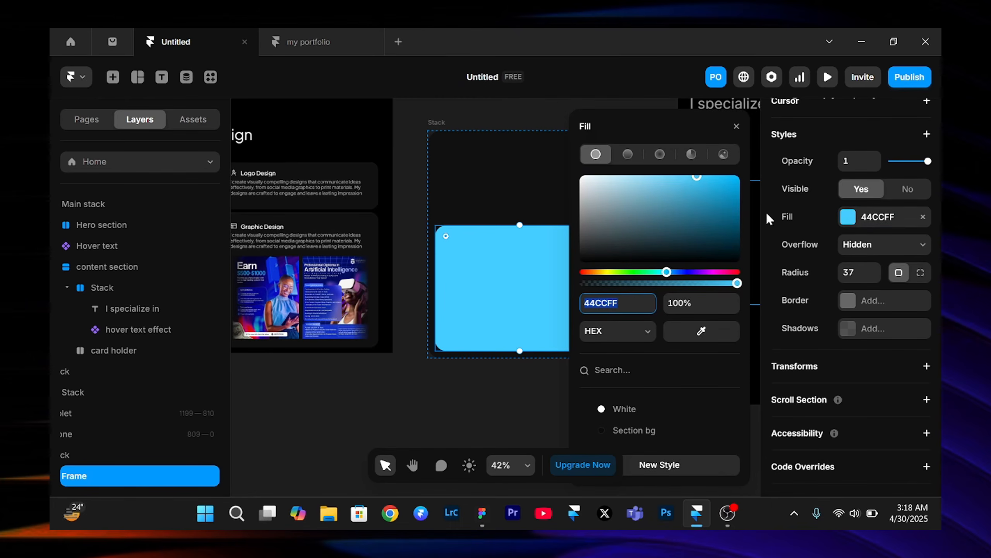
{"action": "left_click", "coordinate": [729, 163]}
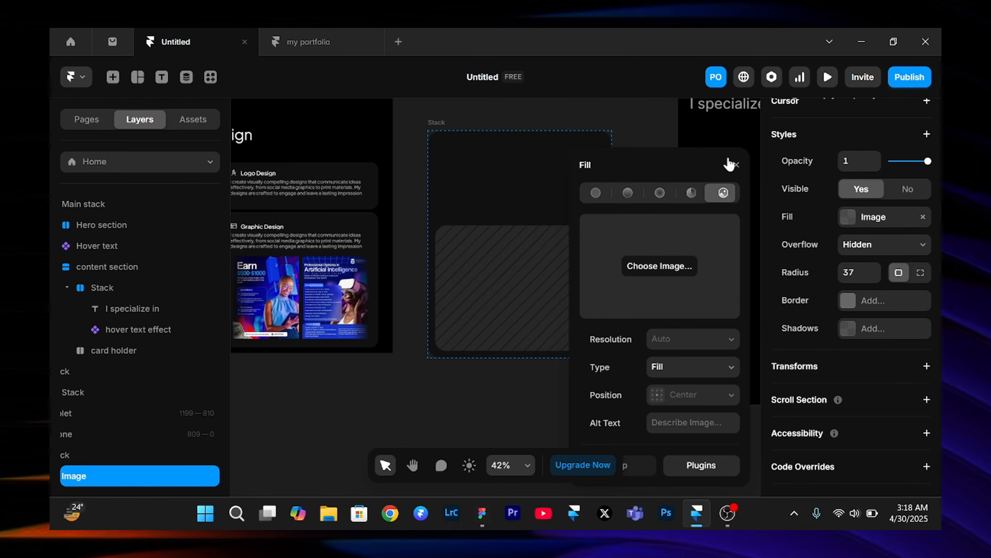
{"action": "left_click", "coordinate": [638, 269]}
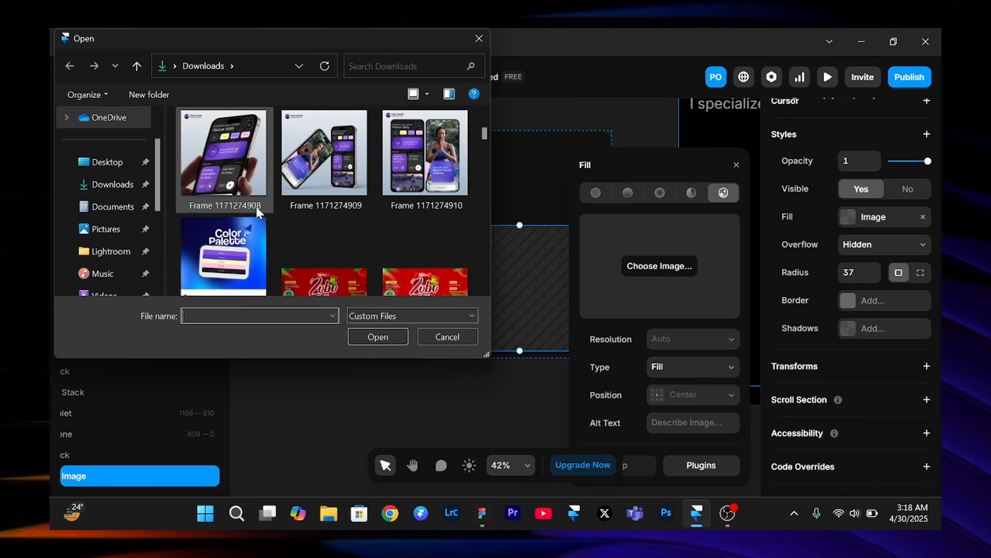
{"action": "left_click", "coordinate": [401, 140]}
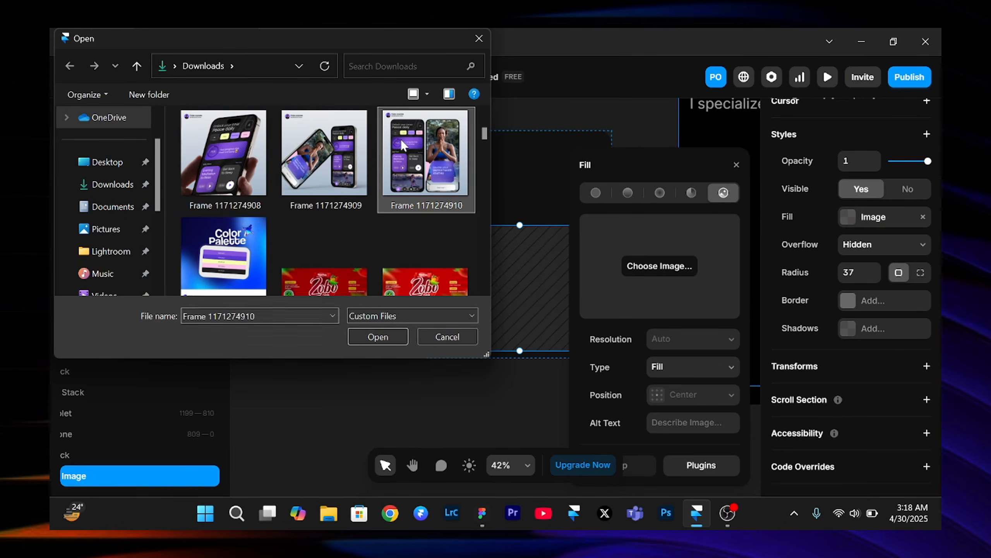
{"action": "left_click", "coordinate": [373, 336]}
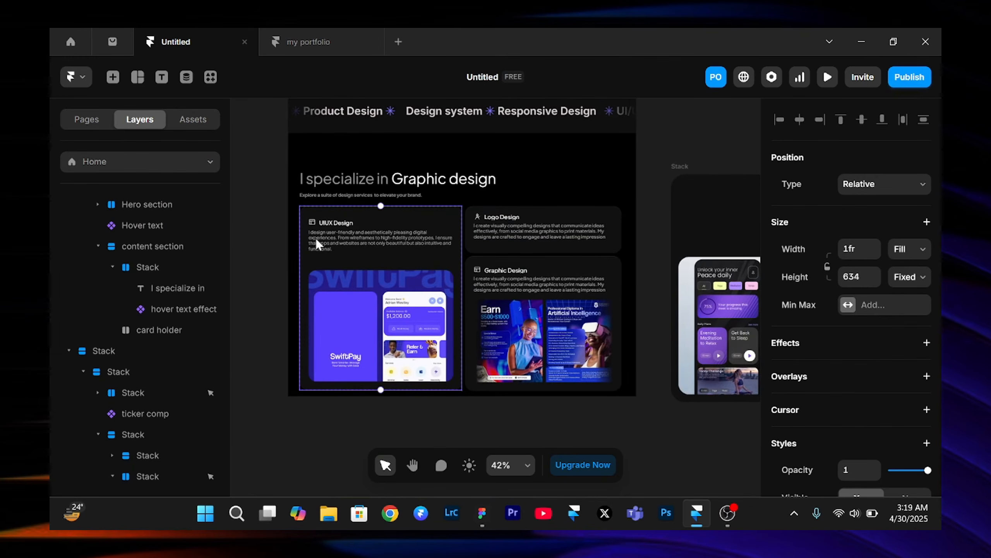
Paste the UIUX Design heading and description stack into the new card above the image and set its width to Fill
{"action": "scroll", "coordinate": [324, 240], "scroll_direction": "right", "scroll_amount": 5}
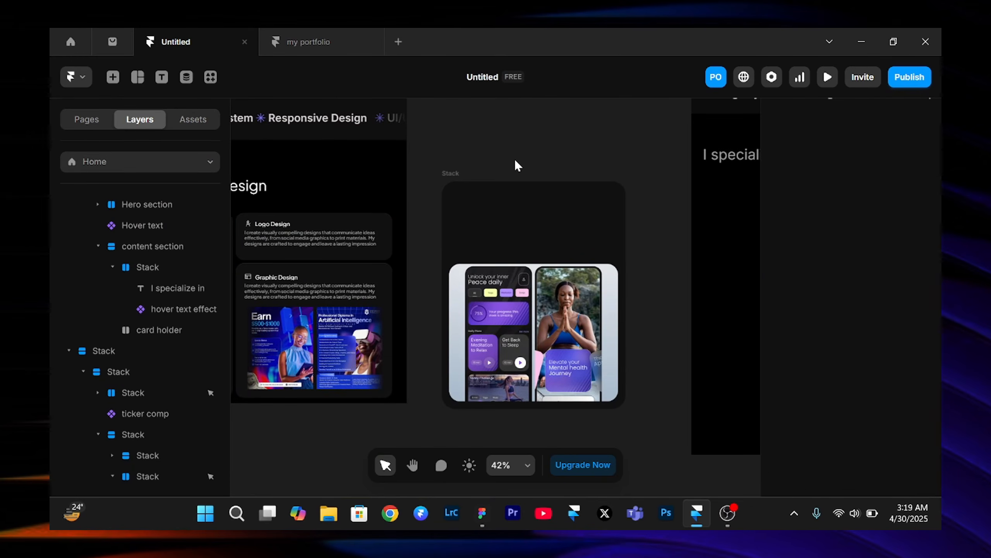
{"action": "key", "text": "ctrl+v"}
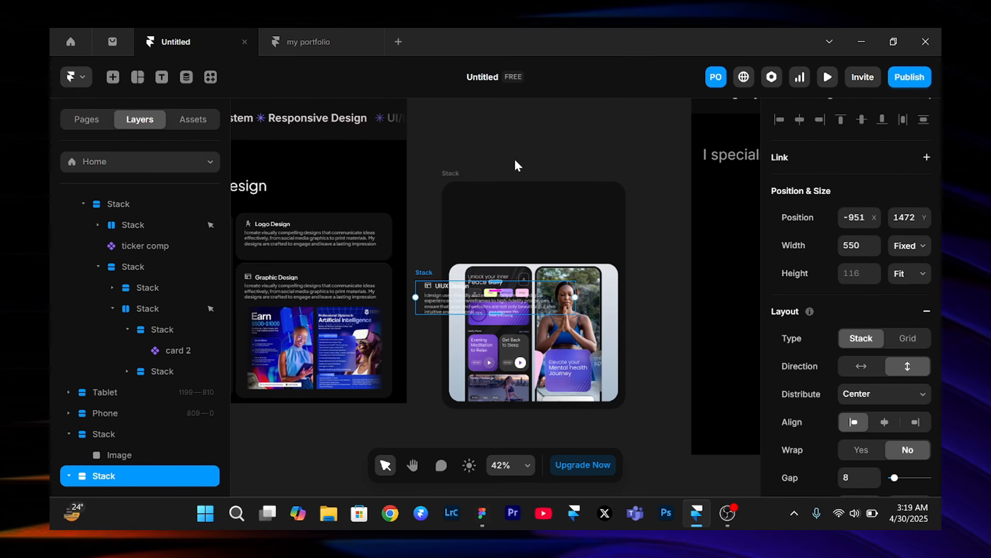
{"action": "left_click_drag", "start_coordinate": [458, 292], "coordinate": [482, 217]}
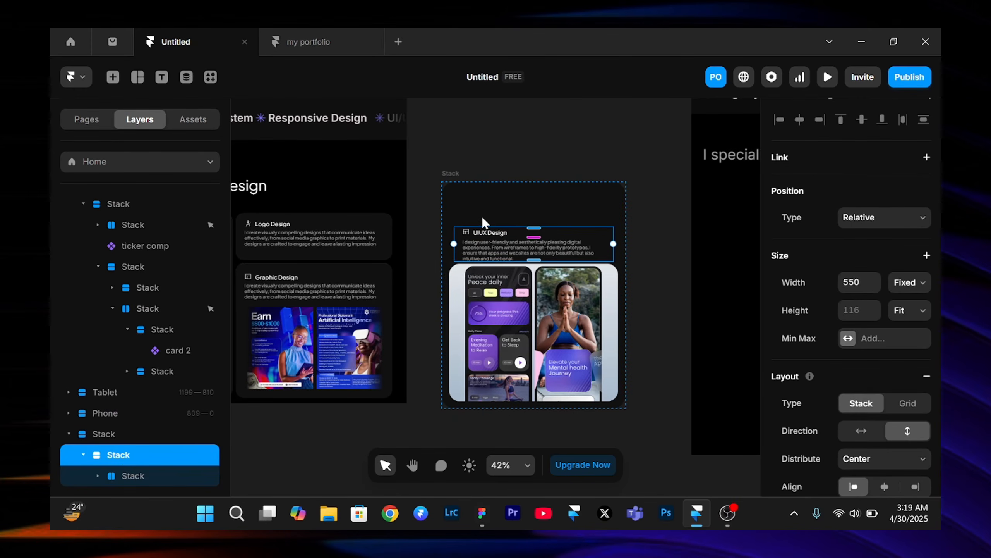
{"action": "left_click", "coordinate": [909, 282]}
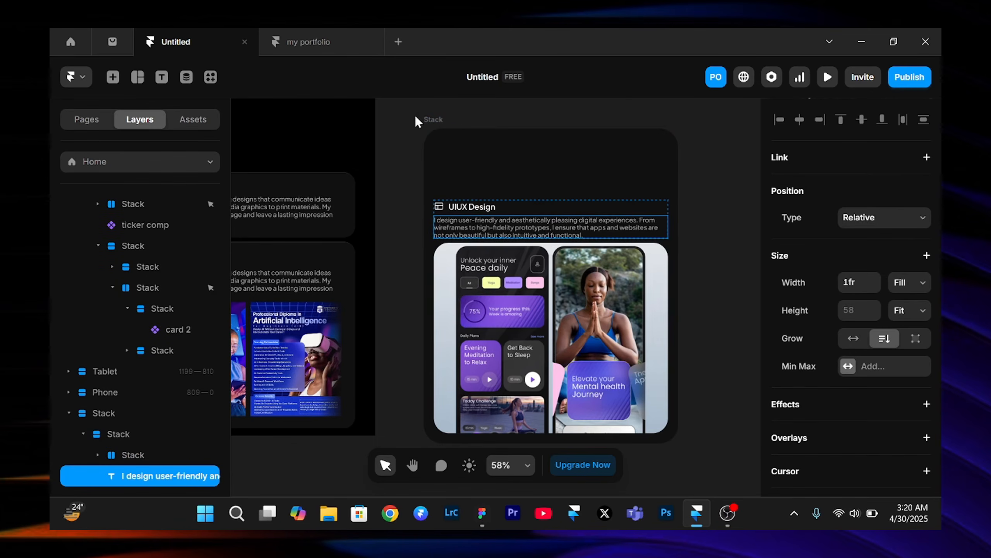
Set the outer card stack's gap to 74 and its height to 640
{"action": "left_click", "coordinate": [431, 119]}
{"action": "left_click_drag", "start_coordinate": [551, 240], "coordinate": [532, 214]}
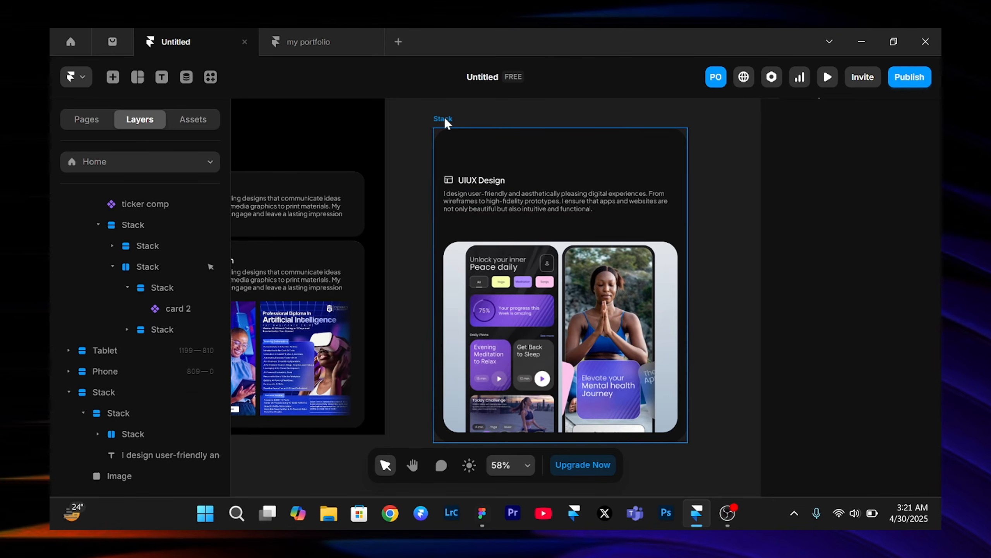
{"action": "left_click", "coordinate": [444, 121]}
{"action": "left_click", "coordinate": [870, 181]}
{"action": "type", "text": "640"}
{"action": "key", "text": "Return"}
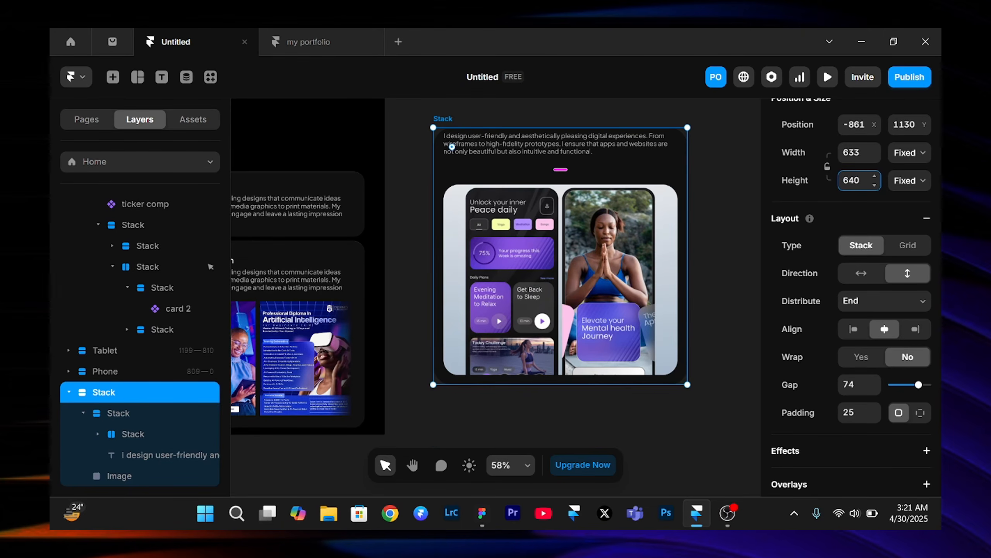
Shorten the card's image to a height of 419 and lock its aspect ratio
{"action": "left_click", "coordinate": [564, 194]}
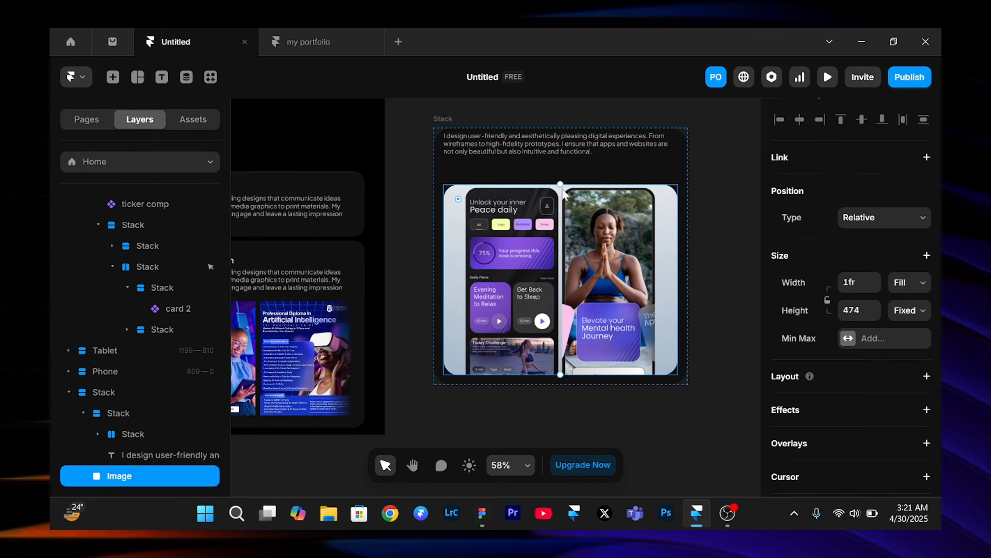
{"action": "left_click_drag", "start_coordinate": [560, 186], "coordinate": [561, 206]}
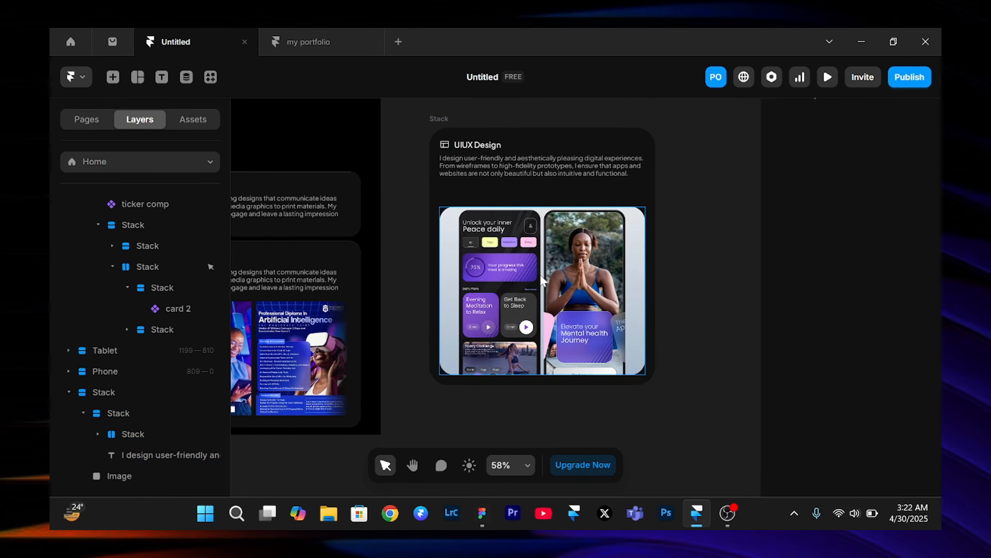
{"action": "left_click", "coordinate": [485, 264]}
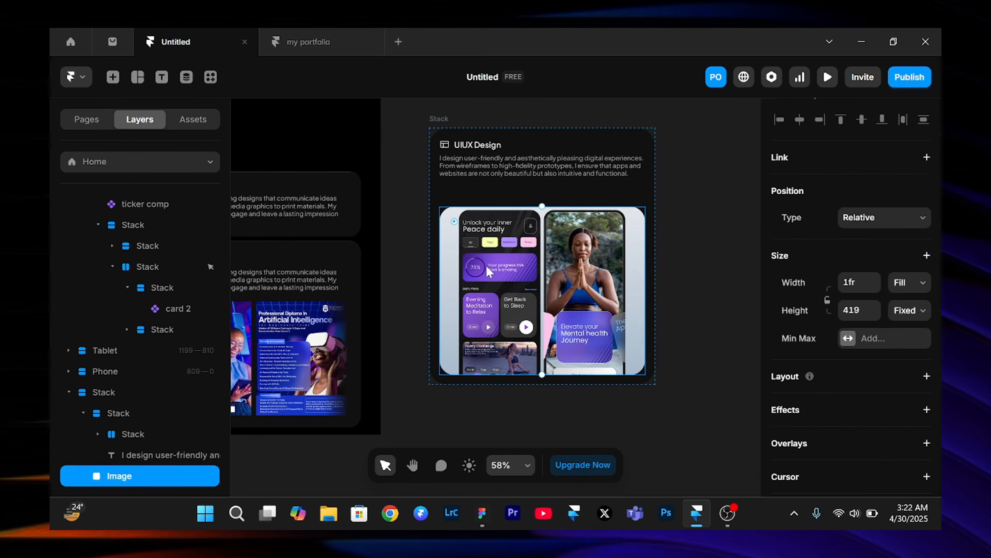
{"action": "left_click", "coordinate": [827, 303]}
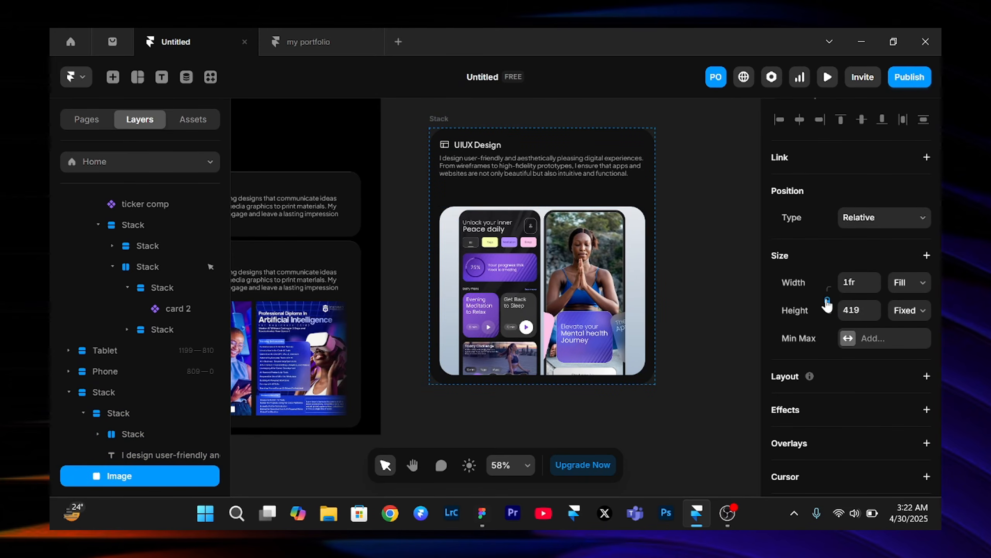
Move the finished UIUX Design card stack from the canvas into the card holder below the "I specialize in" heading
{"action": "scroll", "coordinate": [546, 237], "scroll_direction": "down", "scroll_amount": 2}
{"action": "left_click", "coordinate": [467, 145]}
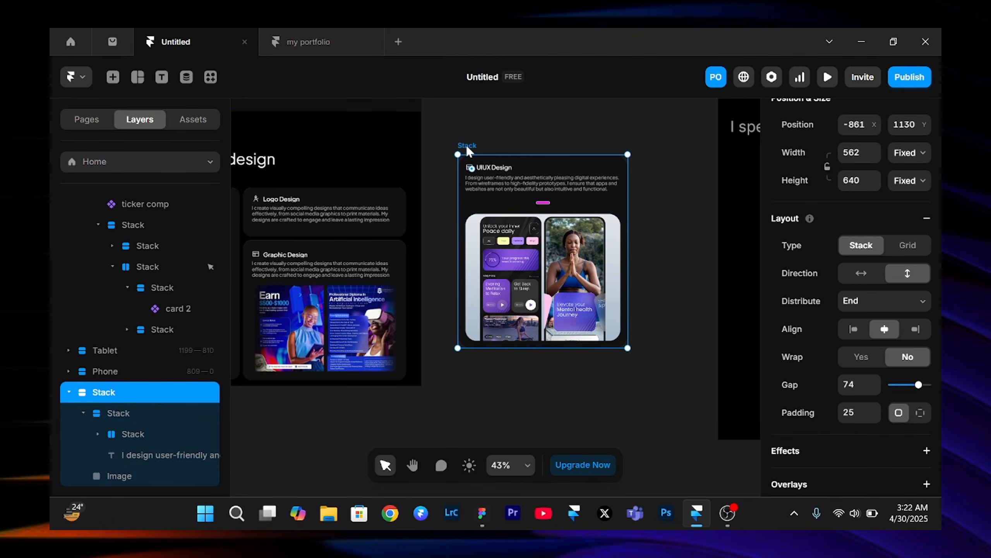
{"action": "key", "text": "Delete"}
{"action": "scroll", "coordinate": [466, 144], "scroll_direction": "right", "scroll_amount": 5}
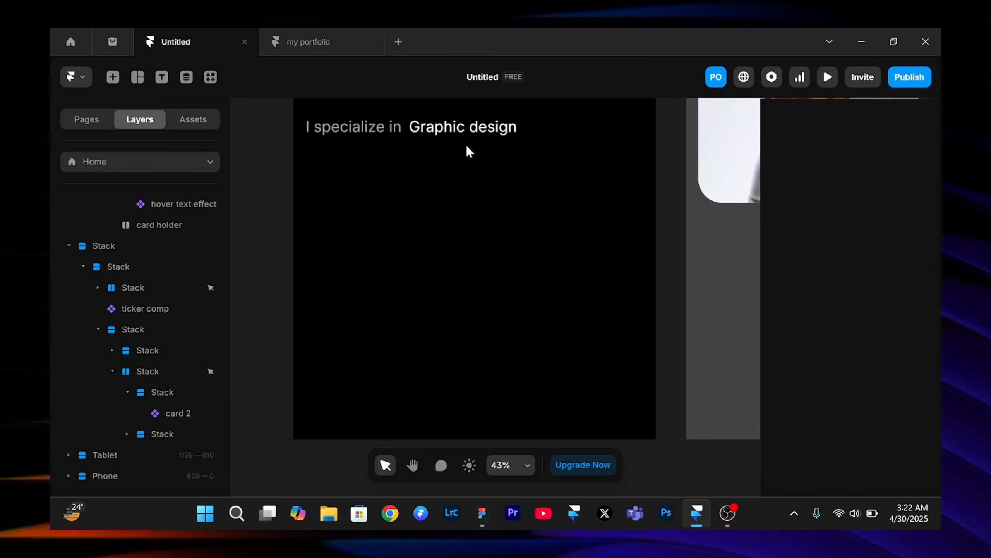
{"action": "left_click", "coordinate": [411, 270]}
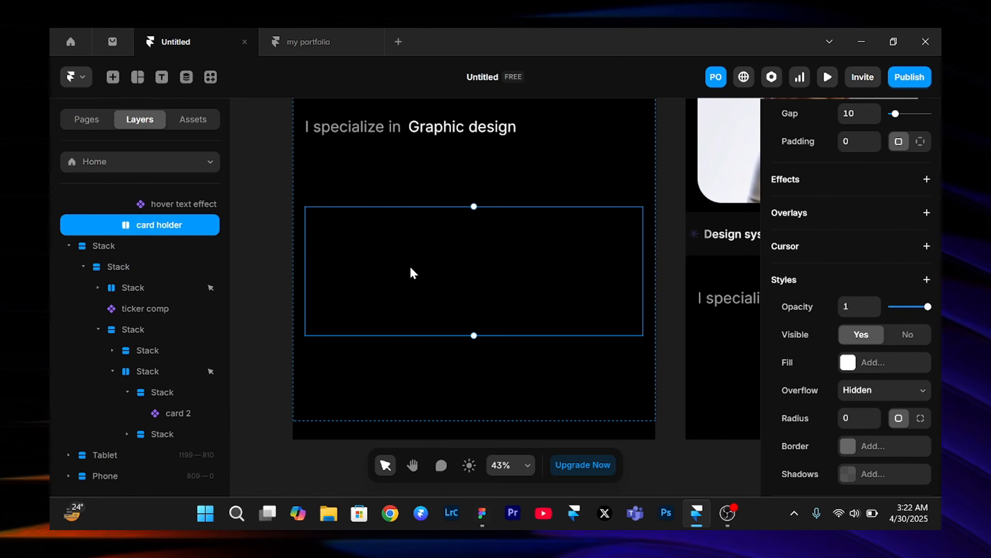
{"action": "key", "text": "ctrl+v"}
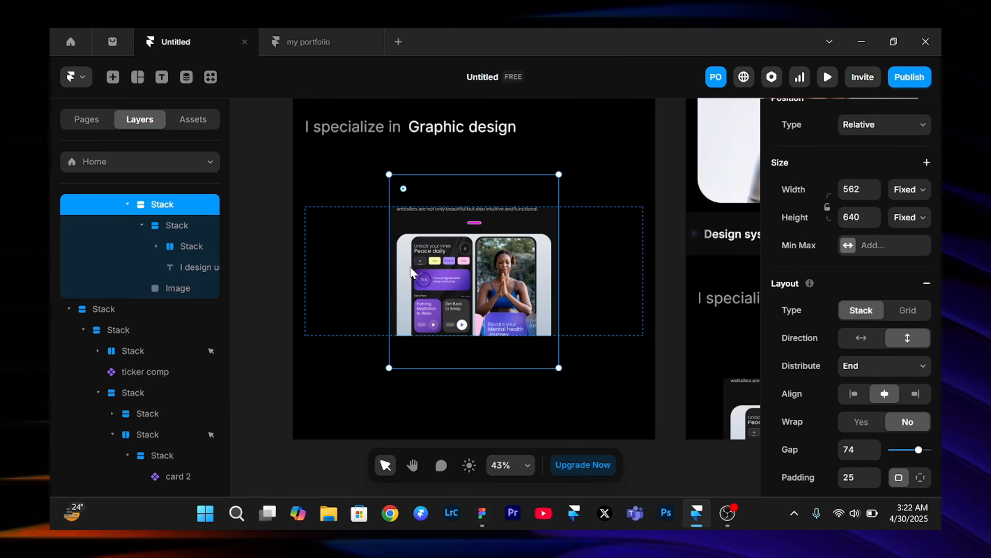
Set the card holder's height to Fit Content and the width of the card inside it to Fill
{"action": "left_click", "coordinate": [632, 270]}
{"action": "scroll", "coordinate": [939, 299], "scroll_direction": "up", "scroll_amount": 10}
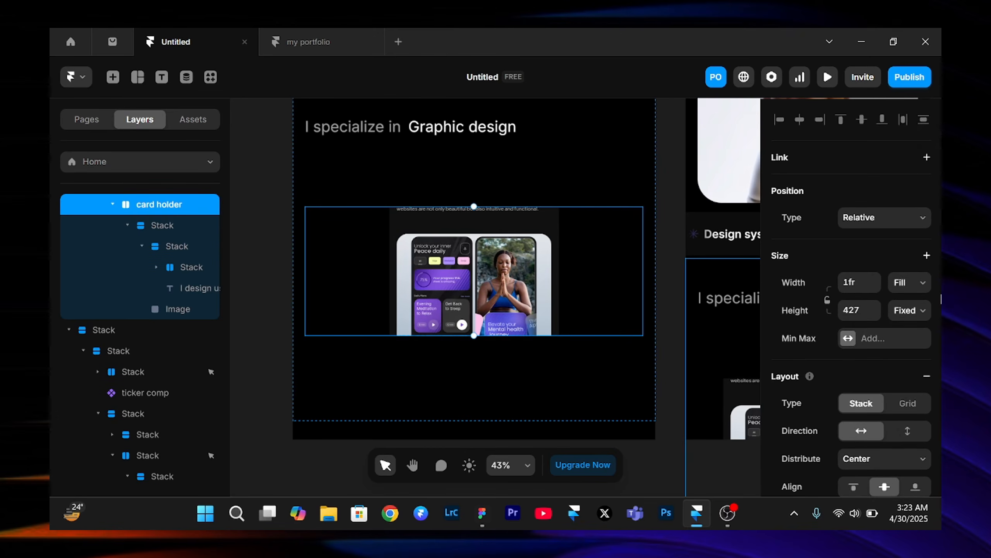
{"action": "left_click", "coordinate": [909, 310]}
{"action": "left_click", "coordinate": [904, 380]}
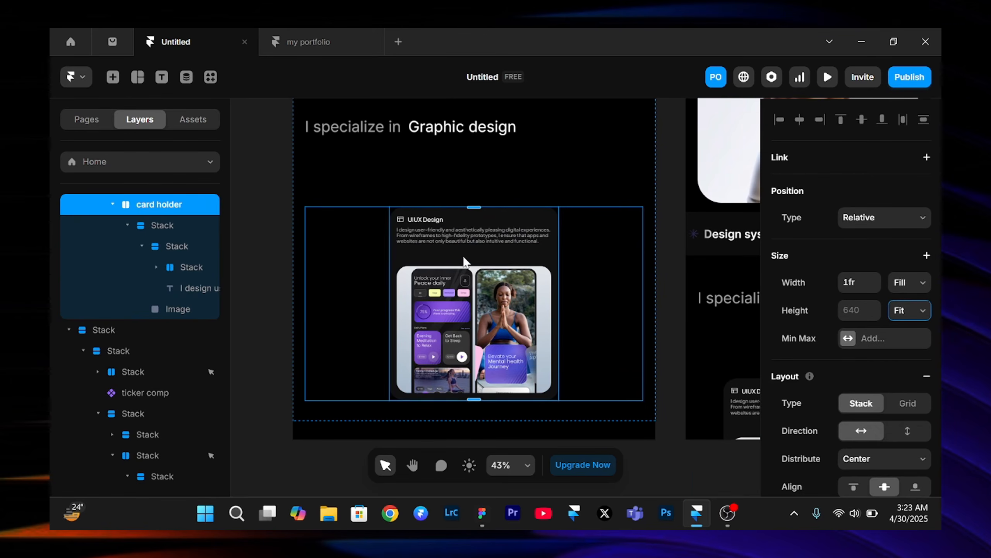
{"action": "left_click", "coordinate": [160, 227]}
{"action": "left_click", "coordinate": [915, 288]}
{"action": "left_click", "coordinate": [905, 334]}
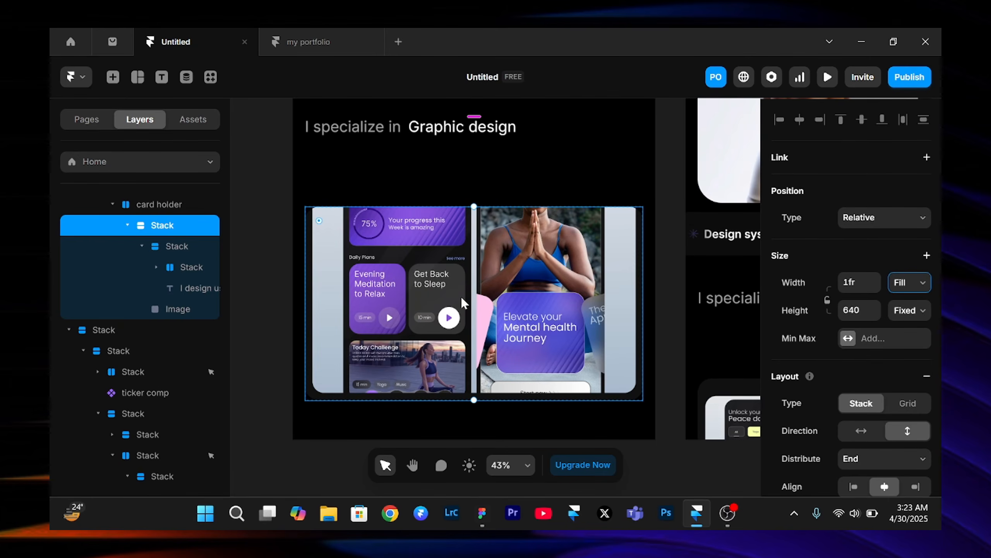
Duplicate the UIUX Design card twice and wrap the two copies in a stack with vertical direction
{"action": "key", "text": "ctrl+d"}
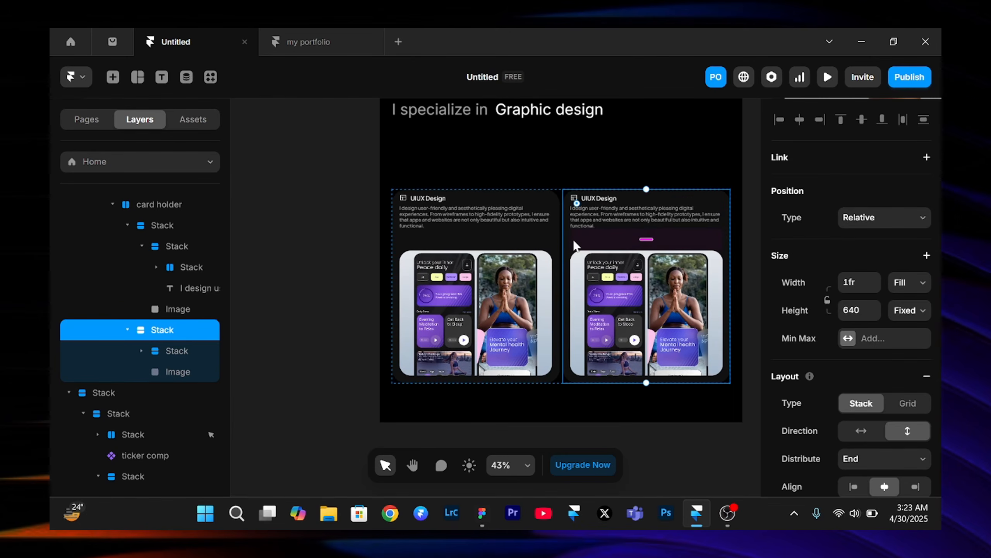
{"action": "key", "text": "ctrl+d"}
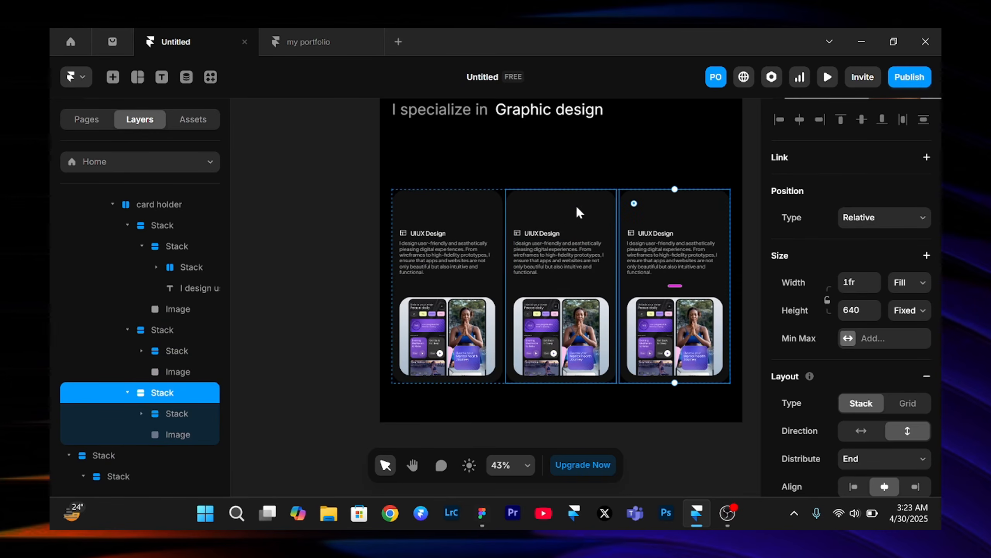
{"action": "left_click", "coordinate": [553, 206], "text": "shift"}
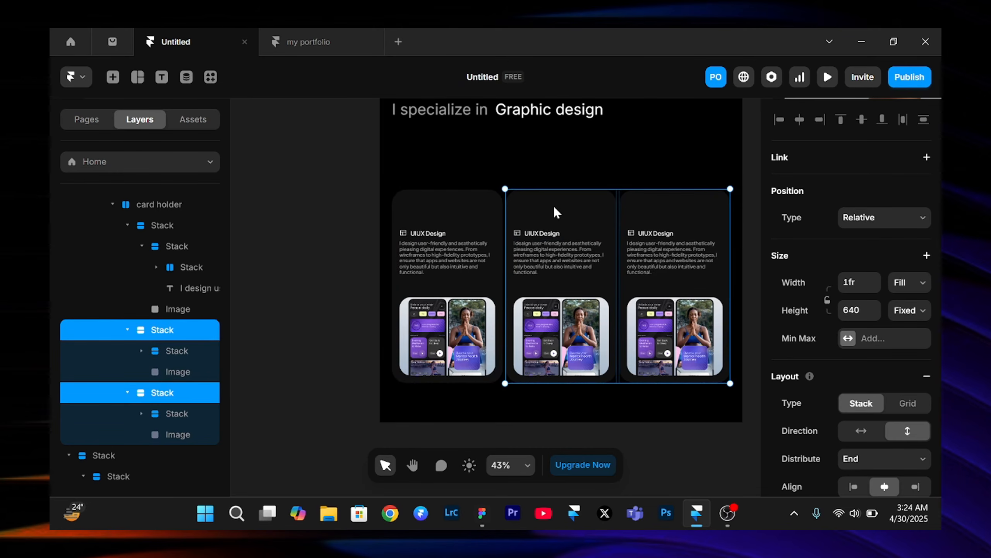
{"action": "key", "text": "ctrl+alt+Return"}
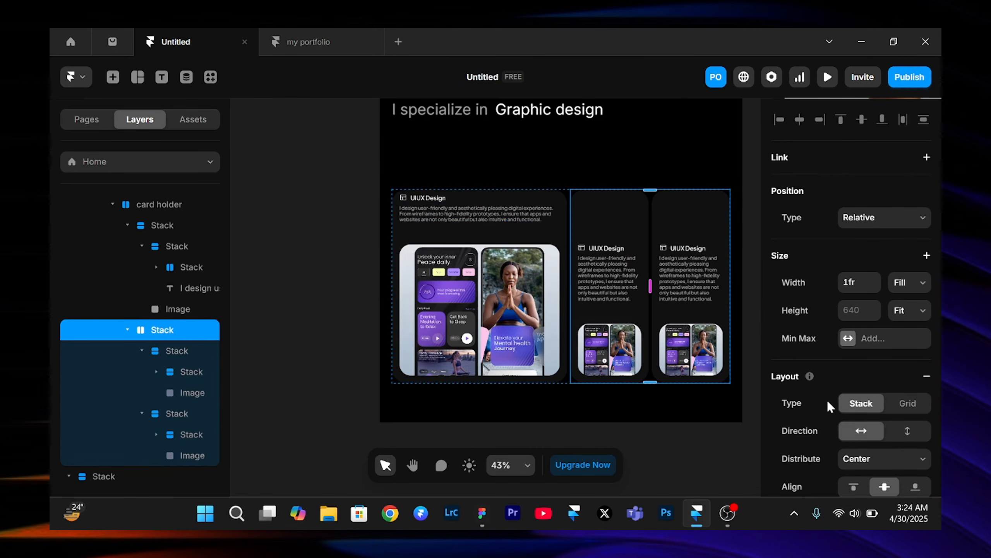
{"action": "scroll", "coordinate": [866, 389], "scroll_direction": "down", "scroll_amount": 3}
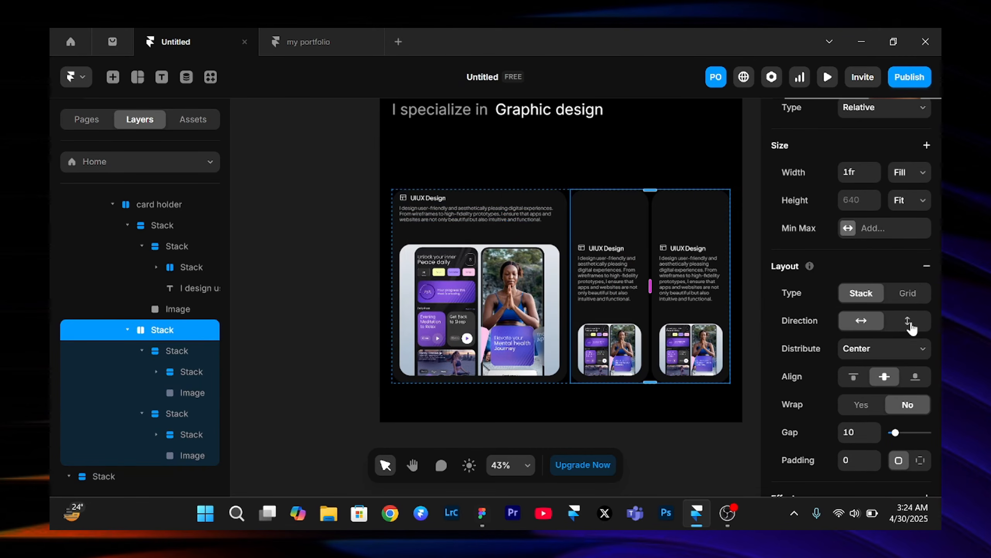
{"action": "left_click", "coordinate": [907, 321]}
Delete the image from the upper card of the vertical stack and set that card's height to Fit Content
{"action": "left_click", "coordinate": [576, 203]}
{"action": "scroll", "coordinate": [578, 202], "scroll_direction": "left", "scroll_amount": 8}
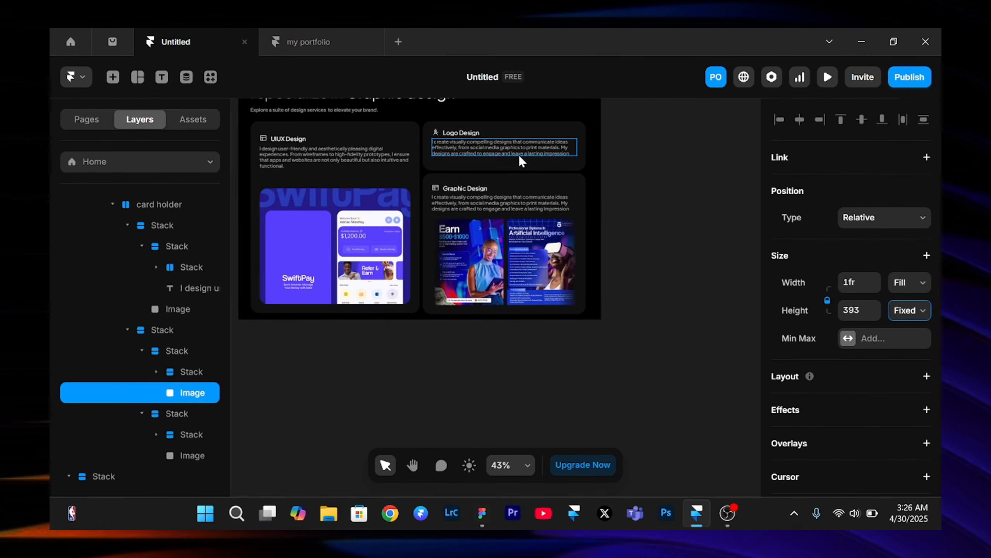
{"action": "scroll", "coordinate": [509, 150], "scroll_direction": "right", "scroll_amount": 10}
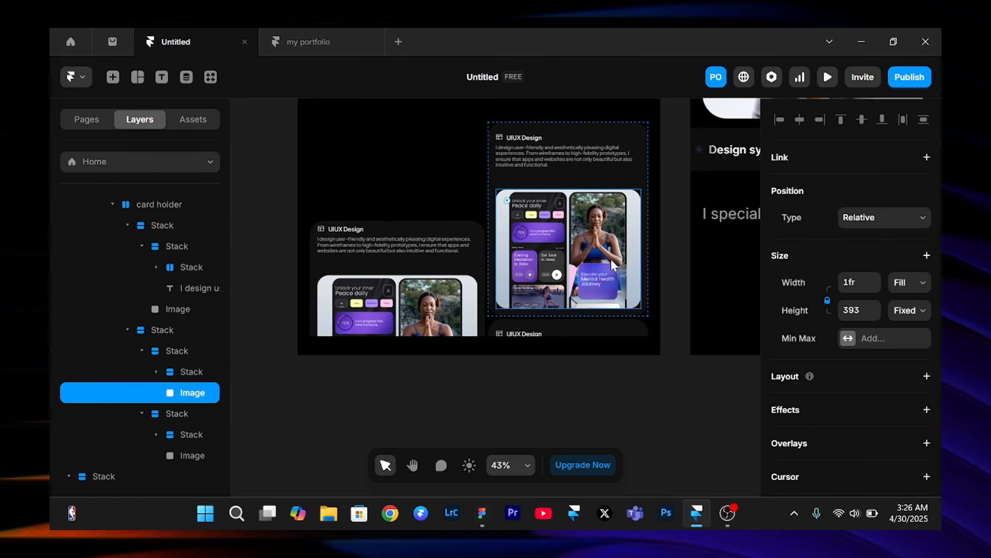
{"action": "key", "text": "Delete"}
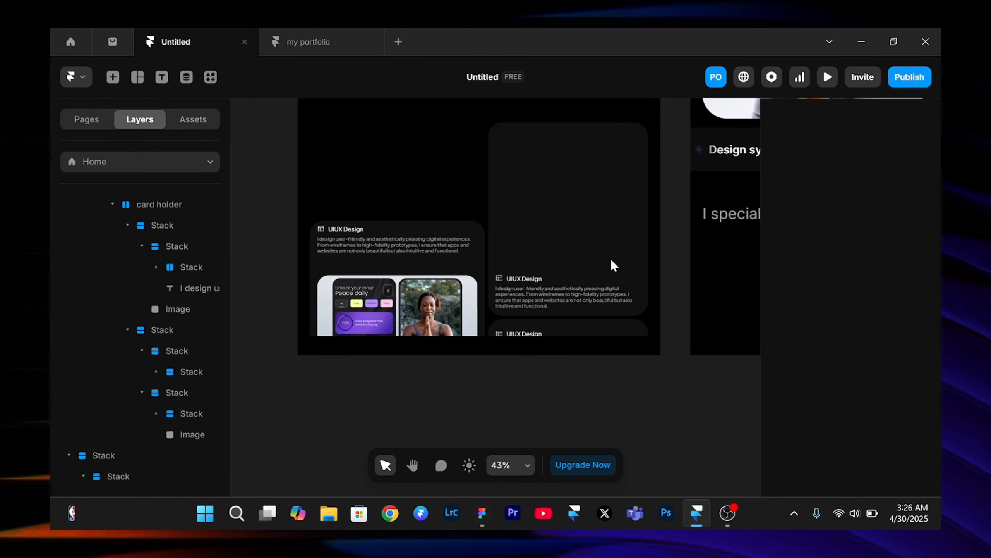
{"action": "left_click", "coordinate": [544, 160]}
{"action": "left_click", "coordinate": [909, 311]}
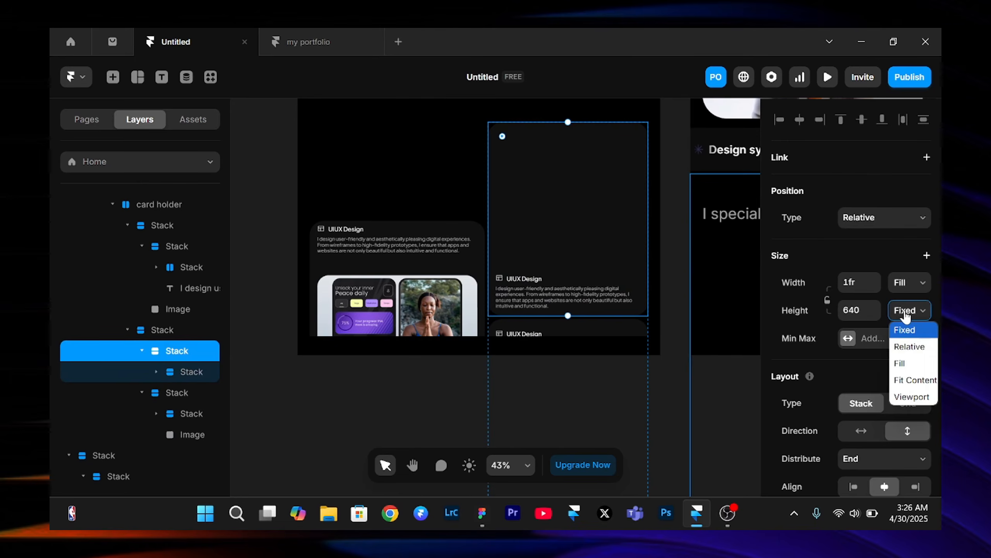
{"action": "left_click", "coordinate": [907, 378]}
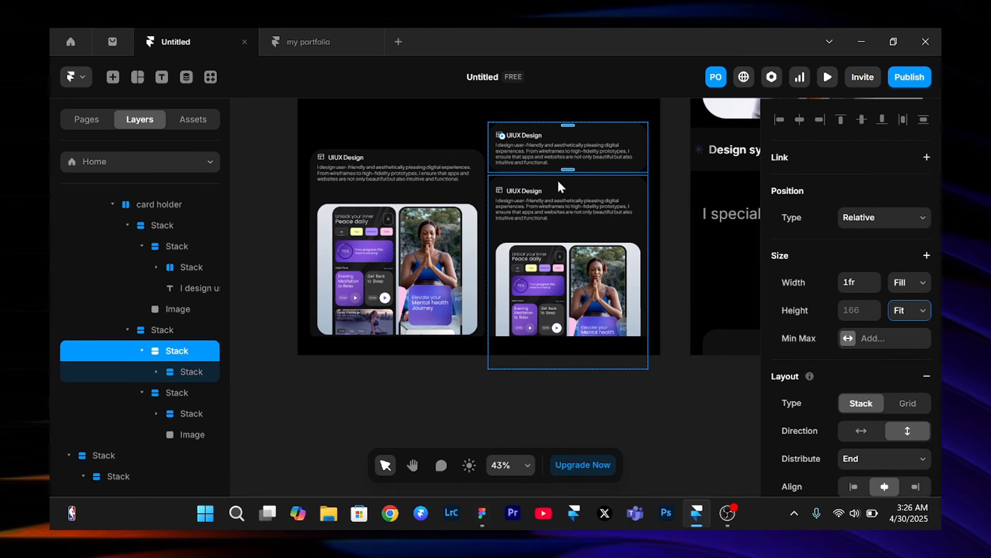
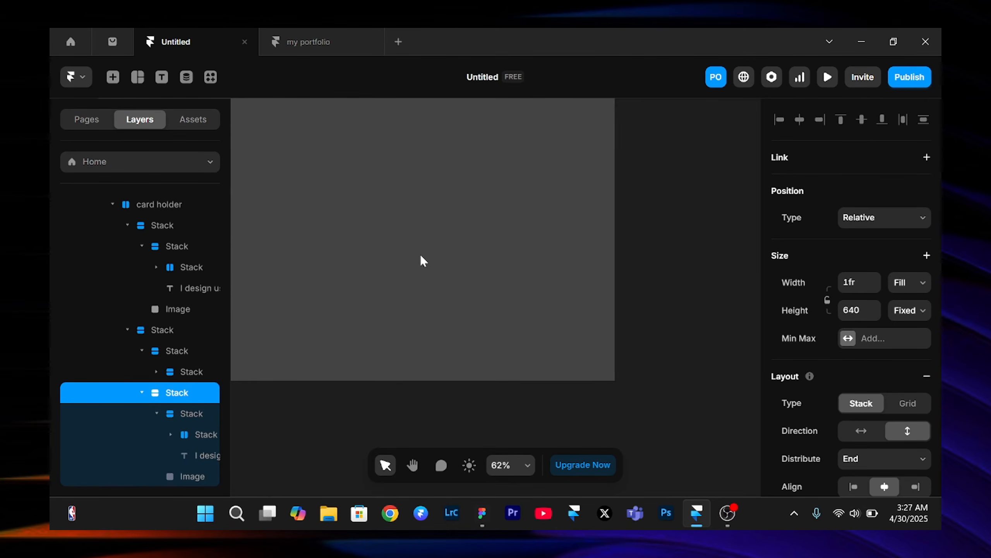
Shorten the lower card of the vertical stack to a height of 479, following the reference Graphic Design card
{"action": "scroll", "coordinate": [420, 254], "scroll_direction": "down", "scroll_amount": 3}
{"action": "scroll", "coordinate": [420, 254], "scroll_direction": "up", "scroll_amount": 1}
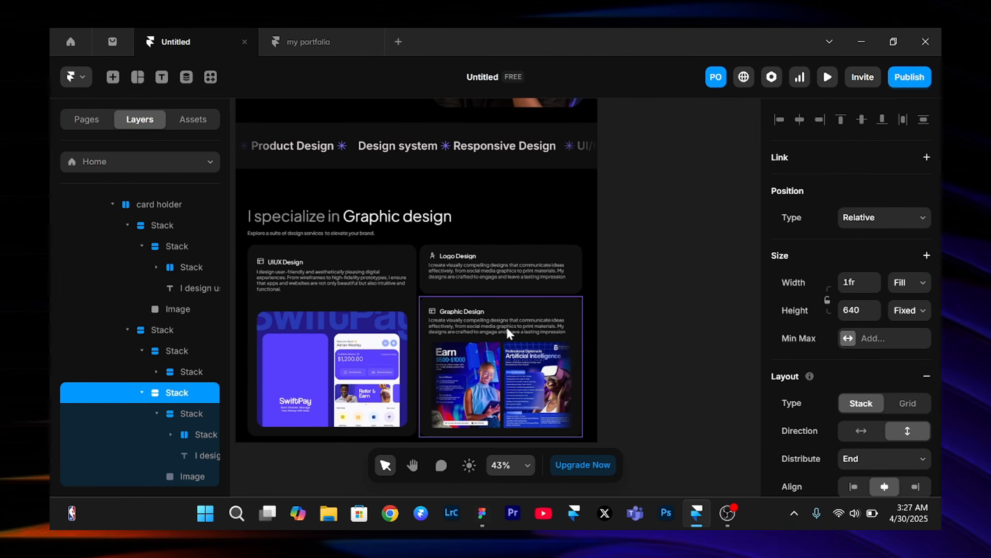
{"action": "scroll", "coordinate": [335, 300], "scroll_direction": "right", "scroll_amount": 8}
{"action": "scroll", "coordinate": [335, 299], "scroll_direction": "right", "scroll_amount": 5}
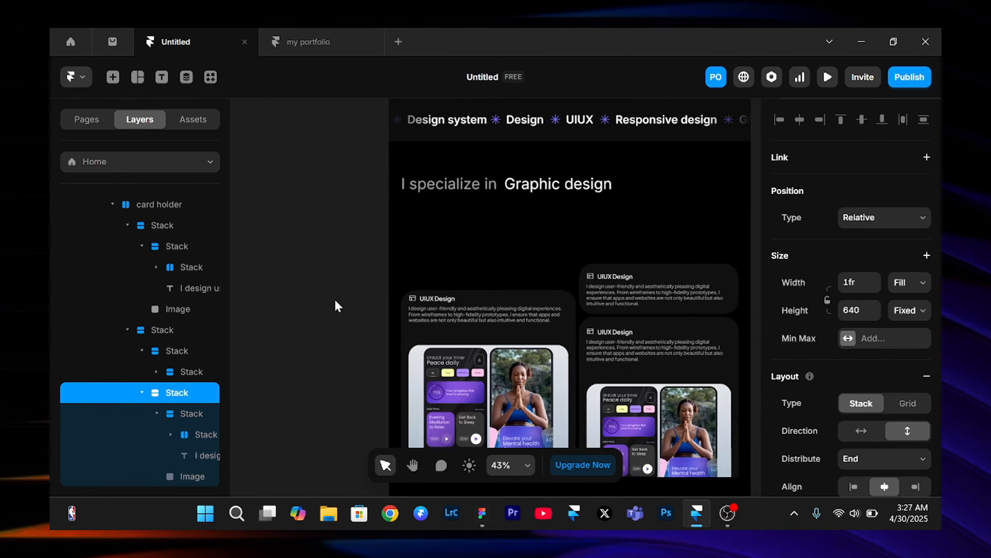
{"action": "scroll", "coordinate": [572, 379], "scroll_direction": "down", "scroll_amount": 3}
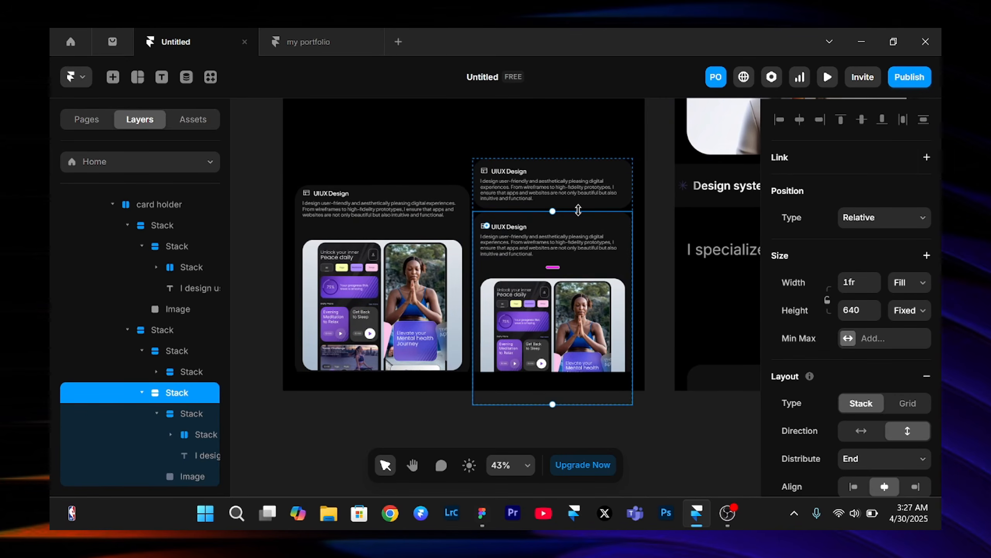
{"action": "left_click_drag", "start_coordinate": [578, 212], "coordinate": [590, 261]}
Unlock the lower card image's aspect ratio, shorten the image to about 265 high, and reduce the card's gap to about 58
{"action": "left_click", "coordinate": [537, 286]}
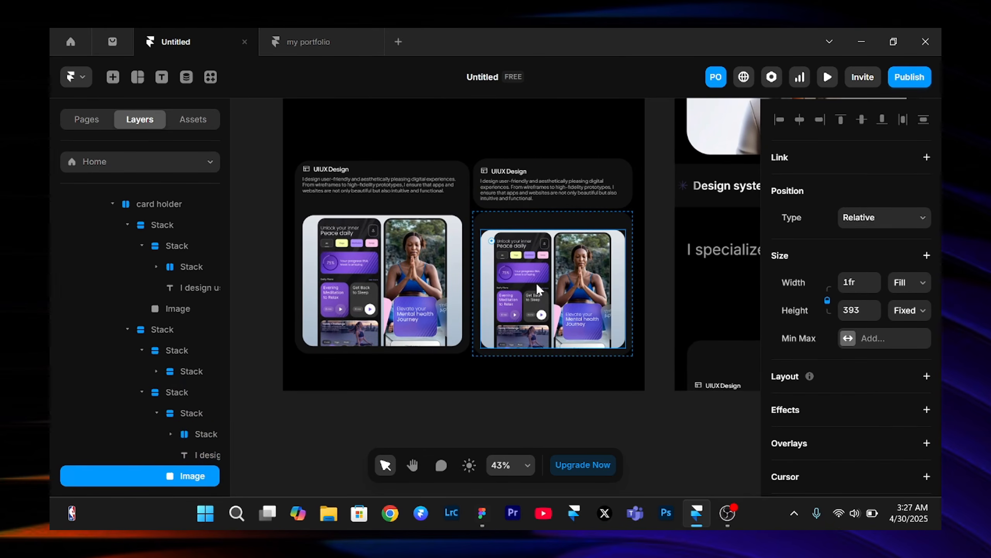
{"action": "left_click", "coordinate": [827, 301]}
{"action": "left_click_drag", "start_coordinate": [559, 232], "coordinate": [561, 283]}
{"action": "left_click", "coordinate": [554, 261]}
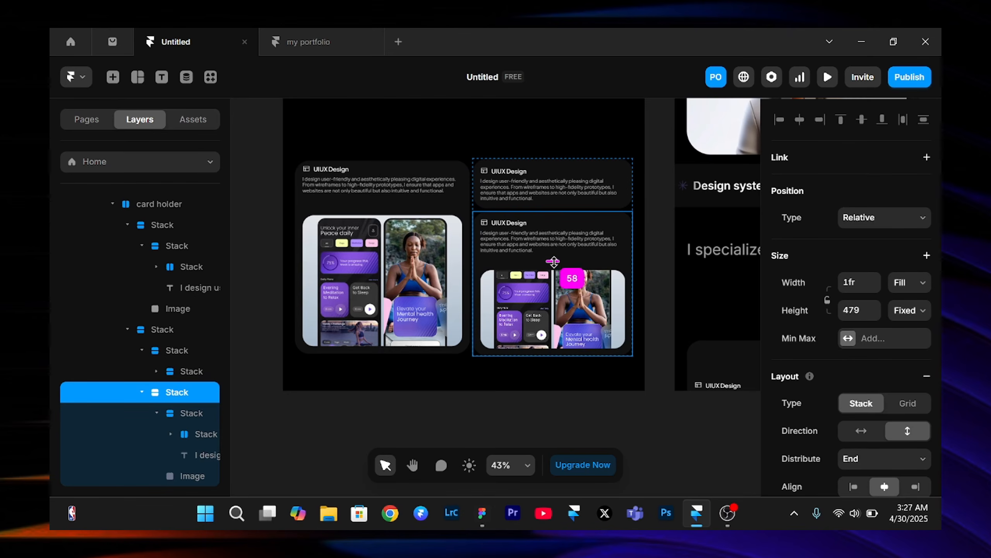
{"action": "left_click", "coordinate": [569, 287]}
{"action": "left_click_drag", "start_coordinate": [551, 267], "coordinate": [551, 268]}
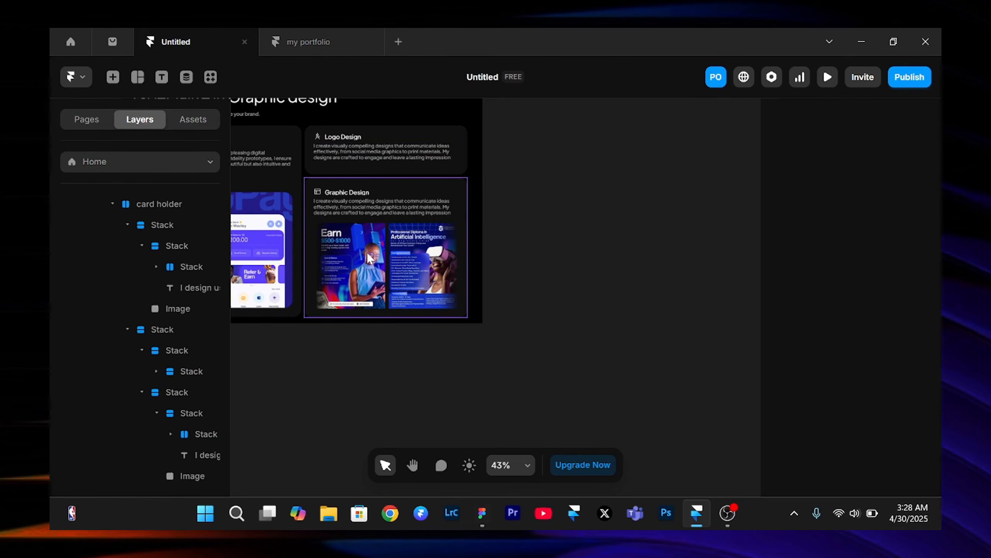
Examine the scrolling flyers in the Graphic Design card of the my portfolio preview and compare the reference section's layout
{"action": "left_click", "coordinate": [333, 40]}
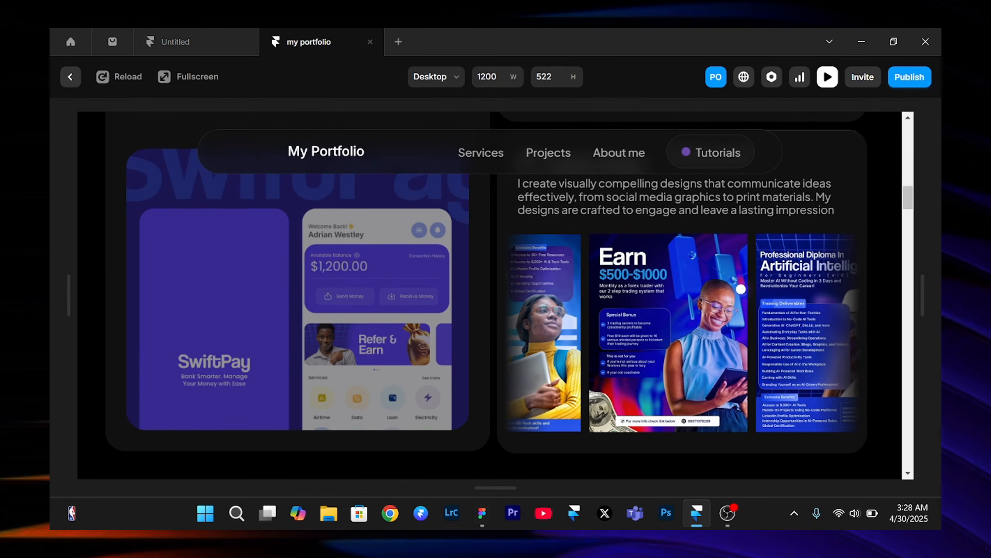
{"action": "left_click", "coordinate": [166, 43]}
{"action": "scroll", "coordinate": [543, 235], "scroll_direction": "up", "scroll_amount": 5}
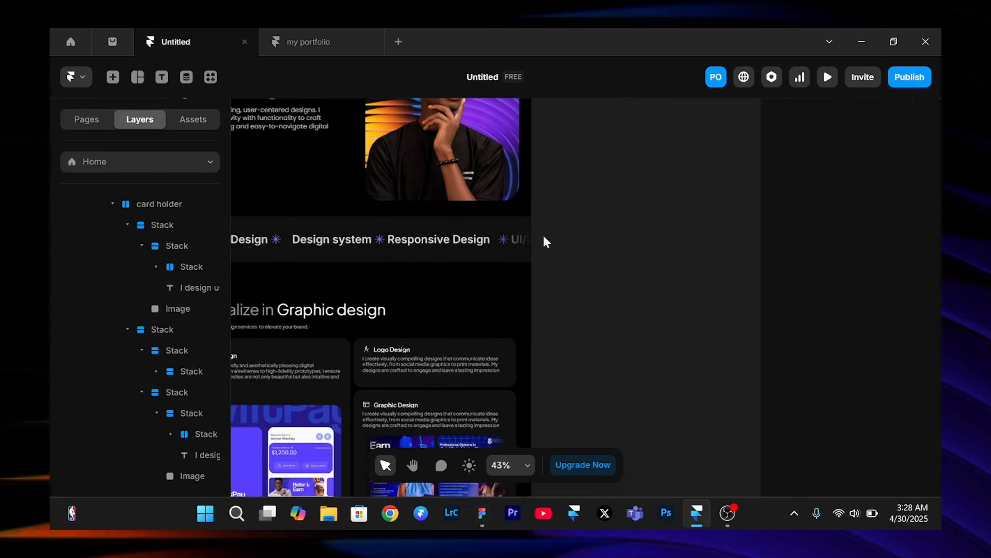
{"action": "scroll", "coordinate": [544, 236], "scroll_direction": "left", "scroll_amount": 5}
{"action": "scroll", "coordinate": [544, 236], "scroll_direction": "down", "scroll_amount": 3}
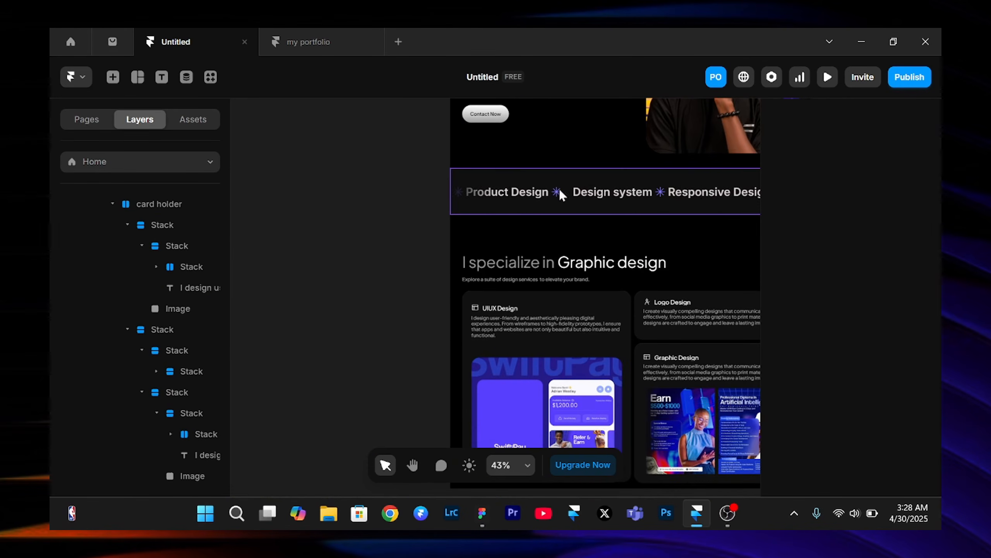
{"action": "scroll", "coordinate": [652, 137], "scroll_direction": "right", "scroll_amount": 5}
{"action": "scroll", "coordinate": [652, 138], "scroll_direction": "down", "scroll_amount": 3}
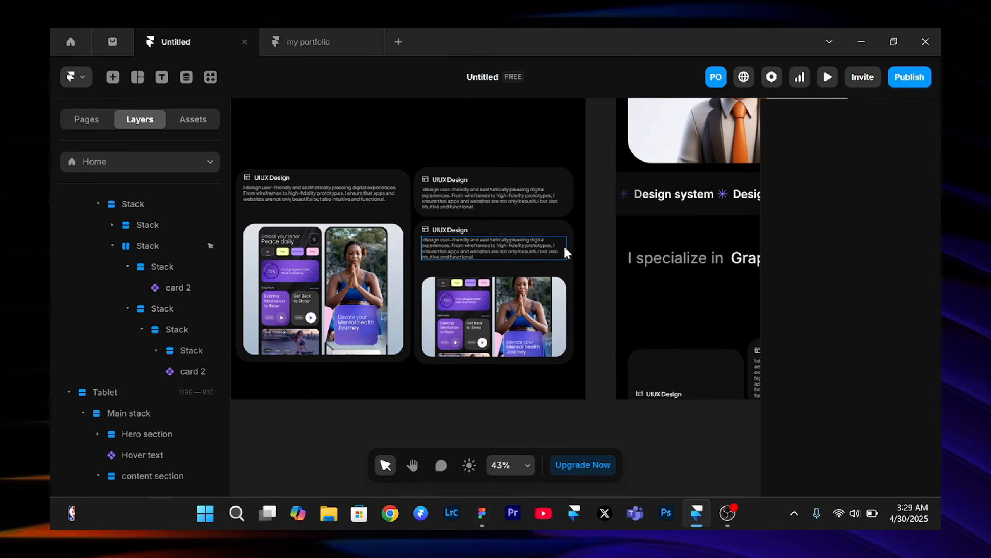
Convert the lower card of the vertical stack into a new component named "rover flyers"
{"action": "left_click", "coordinate": [567, 266]}
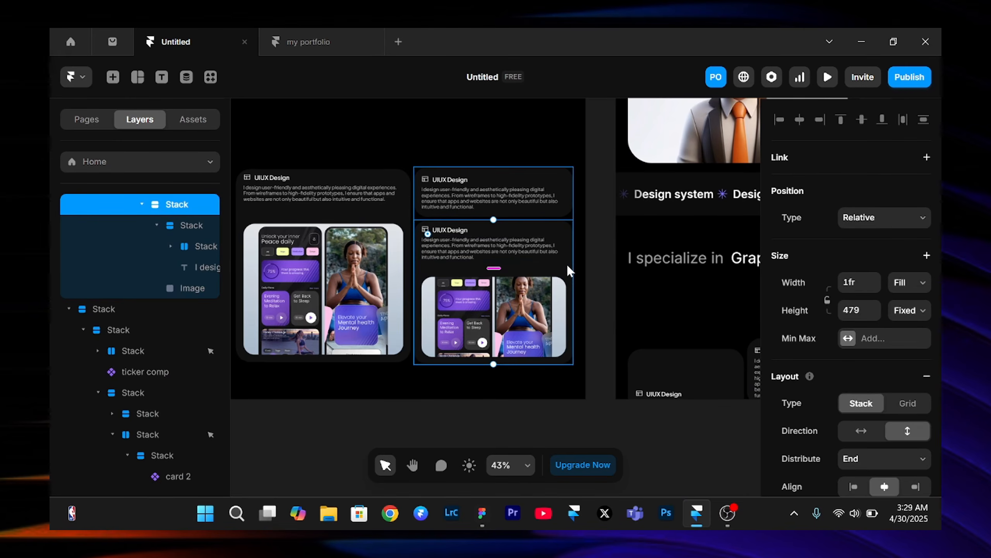
{"action": "key", "text": "ctrl+alt+k"}
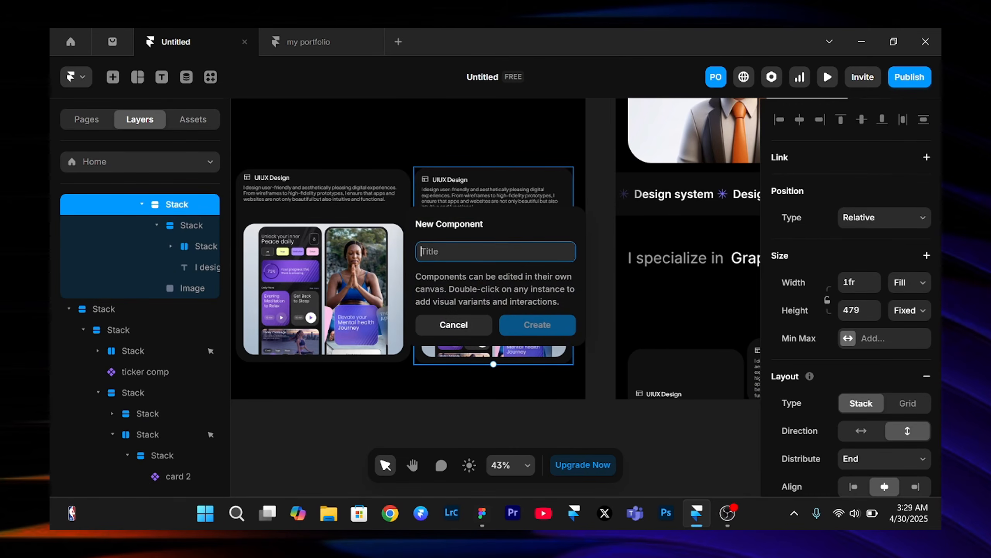
{"action": "type", "text": "rover flyers"}
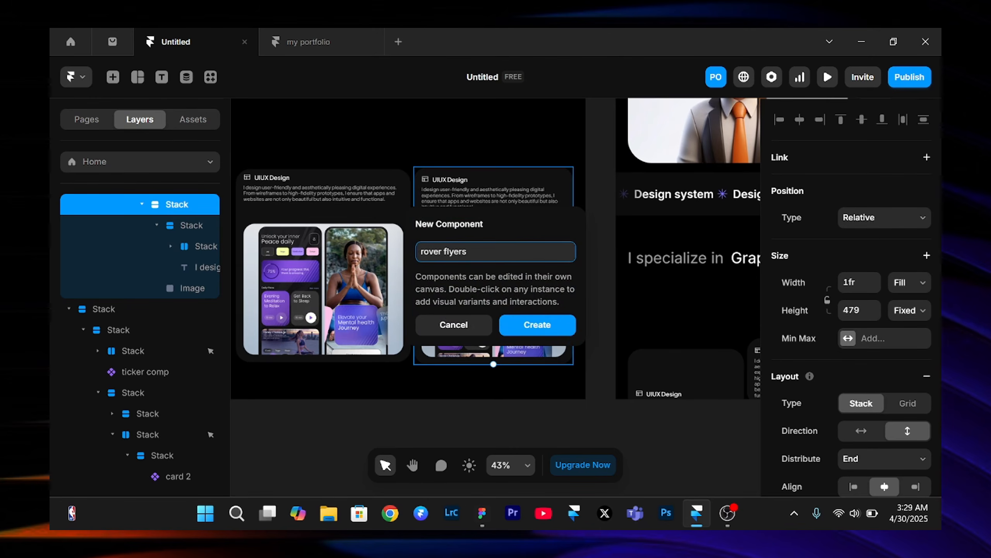
{"action": "left_click", "coordinate": [562, 330]}
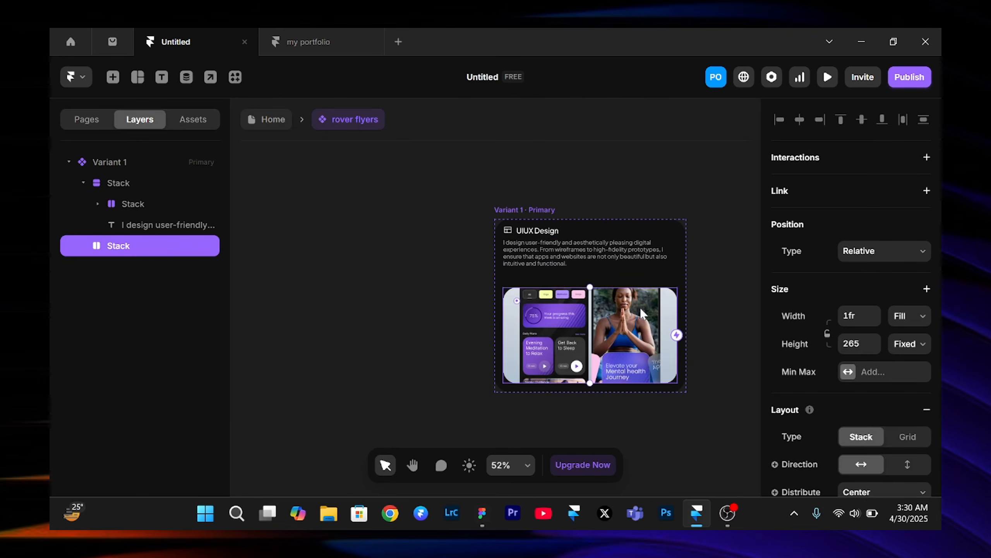
Replace the image in the component's primary variant with a Ticker element placed above the heading and description
{"action": "key", "text": "Delete"}
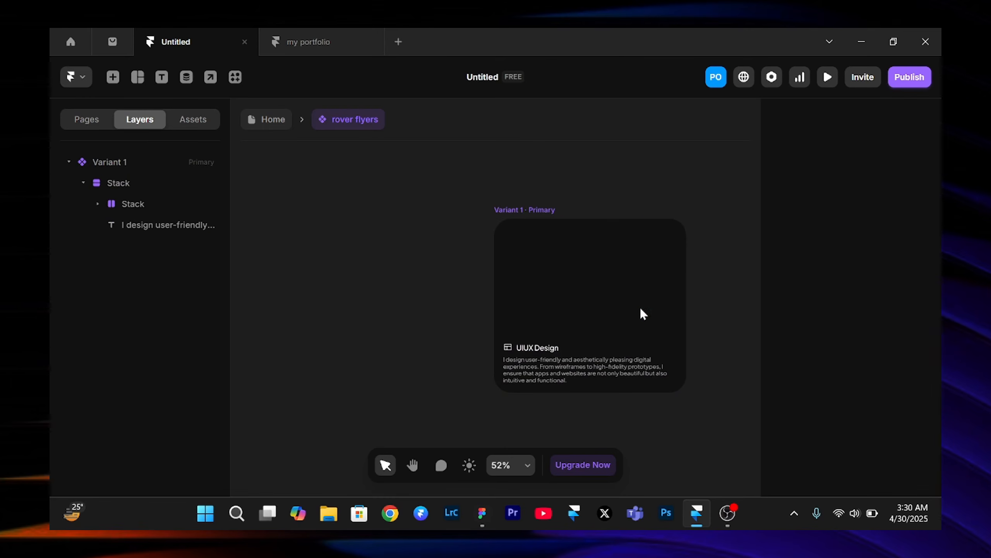
{"action": "left_click", "coordinate": [113, 80]}
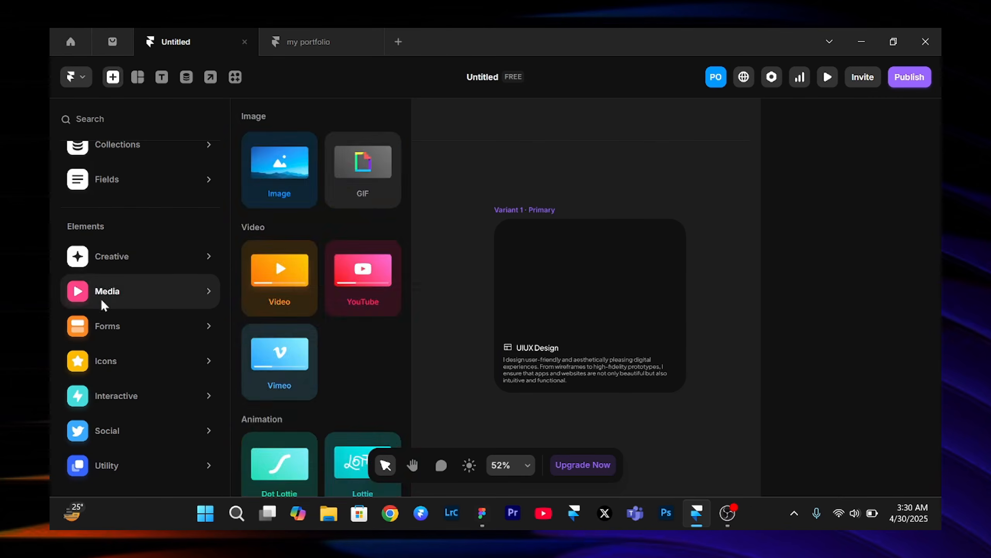
{"action": "left_click_drag", "start_coordinate": [292, 399], "coordinate": [590, 285]}
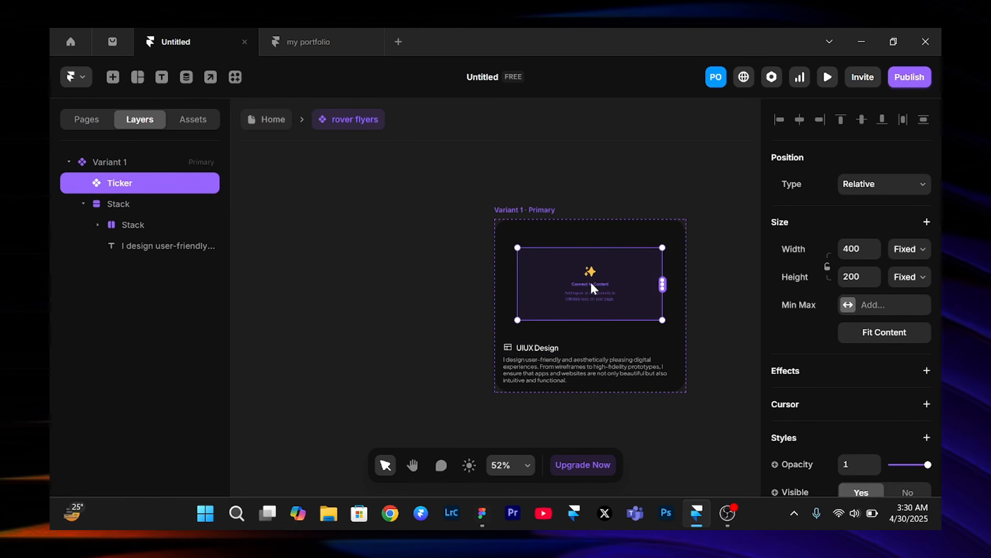
Move the Ticker below the heading and description, then set its height to 260 and its width to Fill
{"action": "left_click_drag", "start_coordinate": [580, 270], "coordinate": [573, 339]}
{"action": "scroll", "coordinate": [573, 339], "scroll_direction": "up", "scroll_amount": 3}
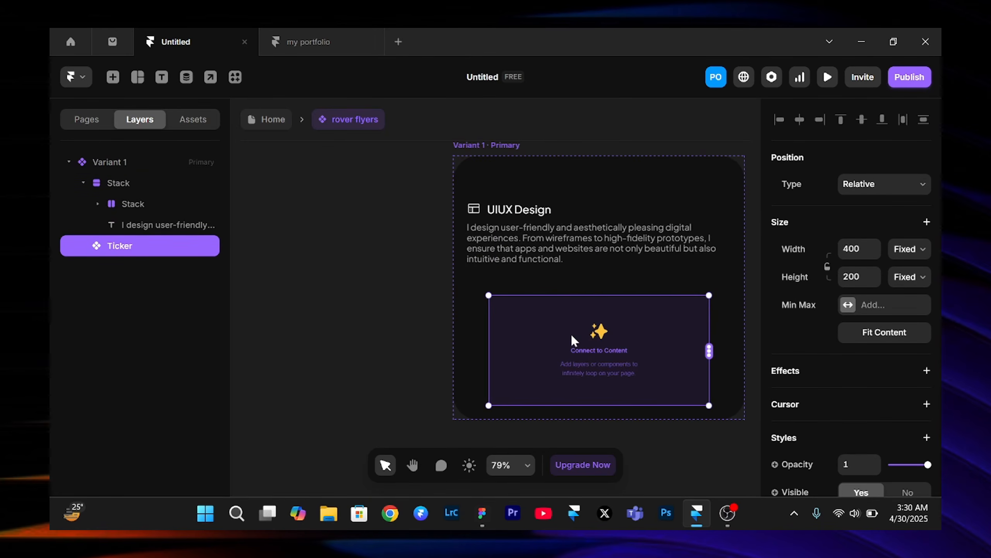
{"action": "left_click_drag", "start_coordinate": [575, 296], "coordinate": [576, 263]}
{"action": "left_click", "coordinate": [896, 250]}
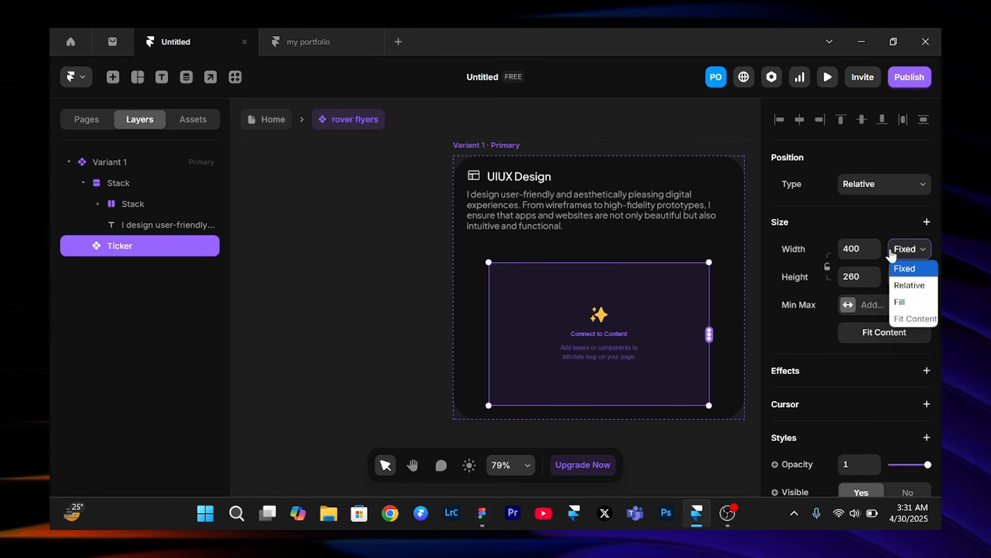
{"action": "left_click", "coordinate": [905, 302]}
Copy the HR, AI, Crypto, Online class and Graduation flyers from my portfolio's card 2 component into the rover flyers component
{"action": "key", "text": "ctrl+Tab"}
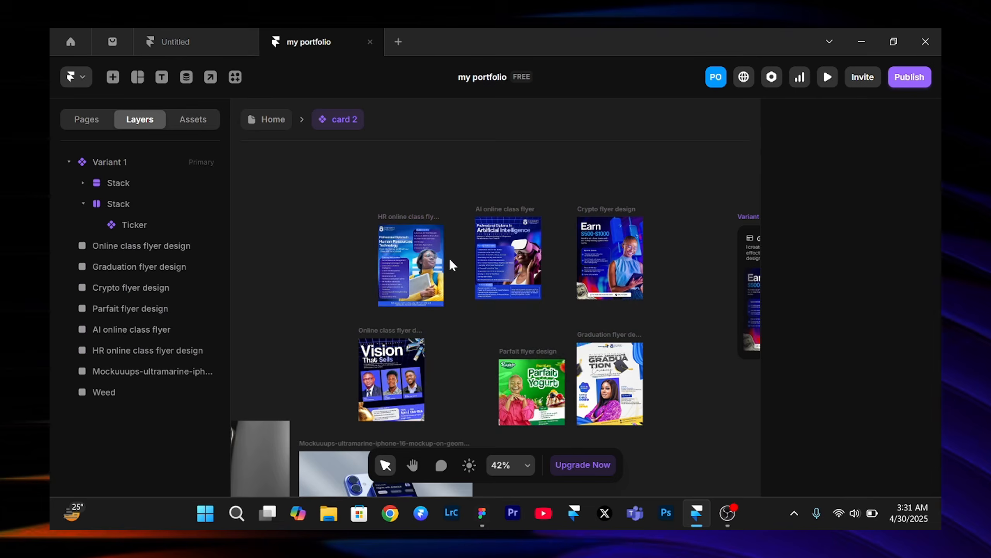
{"action": "left_click", "coordinate": [401, 246]}
{"action": "left_click", "coordinate": [498, 249], "text": "shift"}
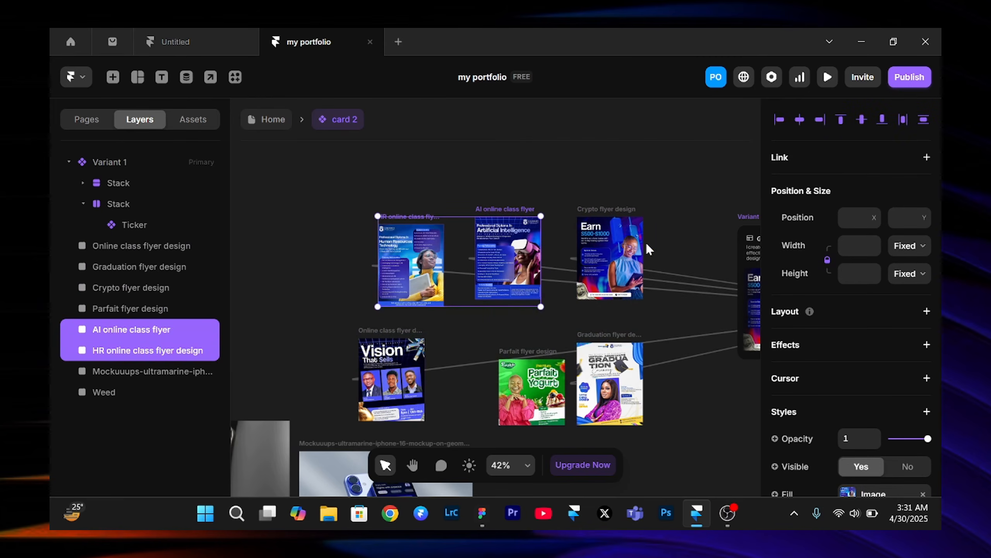
{"action": "left_click", "coordinate": [604, 245], "text": "shift"}
{"action": "left_click", "coordinate": [393, 370], "text": "shift"}
{"action": "left_click", "coordinate": [600, 384], "text": "shift"}
{"action": "key", "text": "ctrl+Tab"}
{"action": "key", "text": "ctrl+v"}
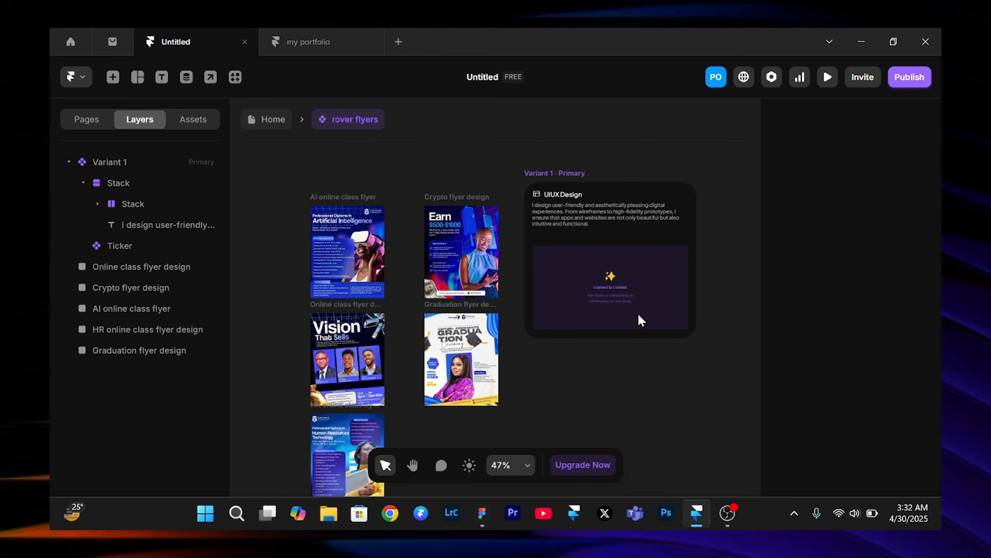
Connect the Ticker to the Crypto, Graduation, AI, HR and Online class flyers beside the component
{"action": "left_click", "coordinate": [651, 259]}
{"action": "left_click_drag", "start_coordinate": [688, 288], "coordinate": [496, 241]}
{"action": "left_click_drag", "start_coordinate": [688, 287], "coordinate": [456, 375]}
{"action": "left_click_drag", "start_coordinate": [688, 288], "coordinate": [348, 253]}
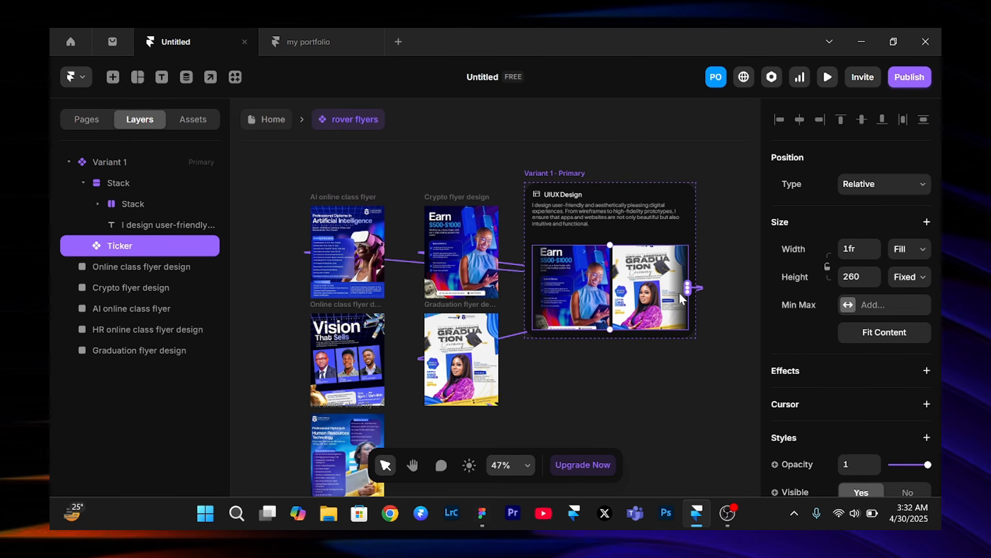
{"action": "left_click_drag", "start_coordinate": [688, 288], "coordinate": [351, 453]}
{"action": "left_click_drag", "start_coordinate": [687, 288], "coordinate": [358, 361]}
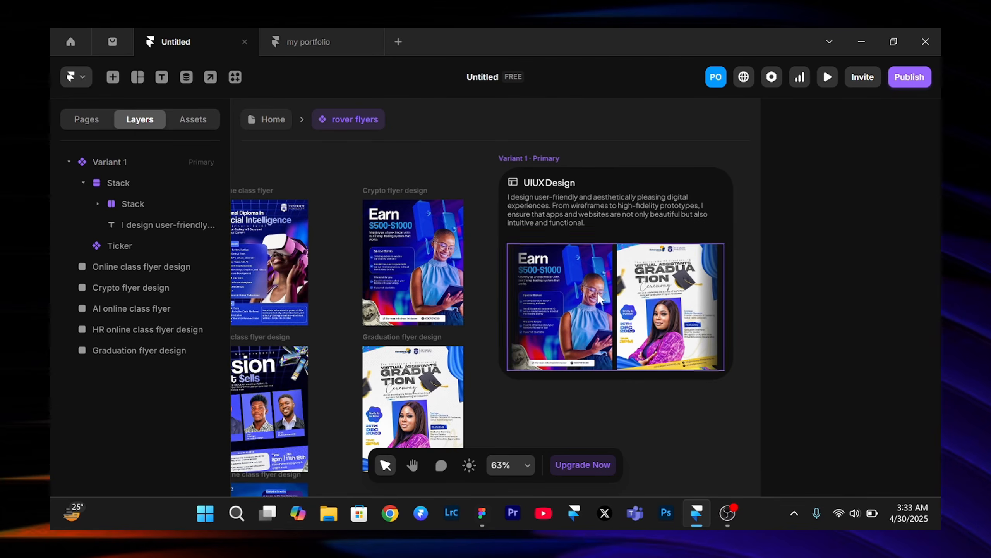
Preview the rover flyers card and compare its scrolling flyers with the Graphic Design card in the my portfolio preview
{"action": "left_click", "coordinate": [521, 156]}
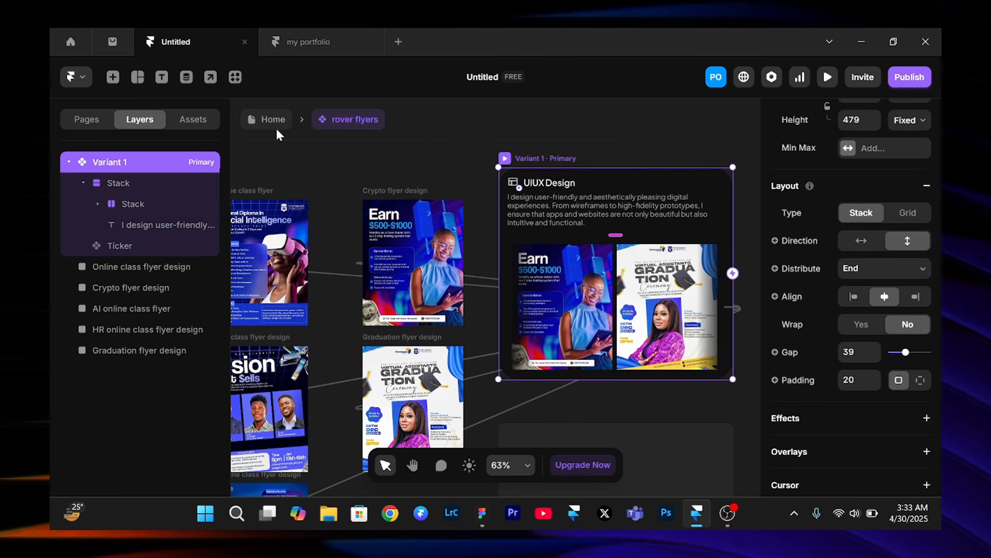
{"action": "left_click", "coordinate": [835, 82]}
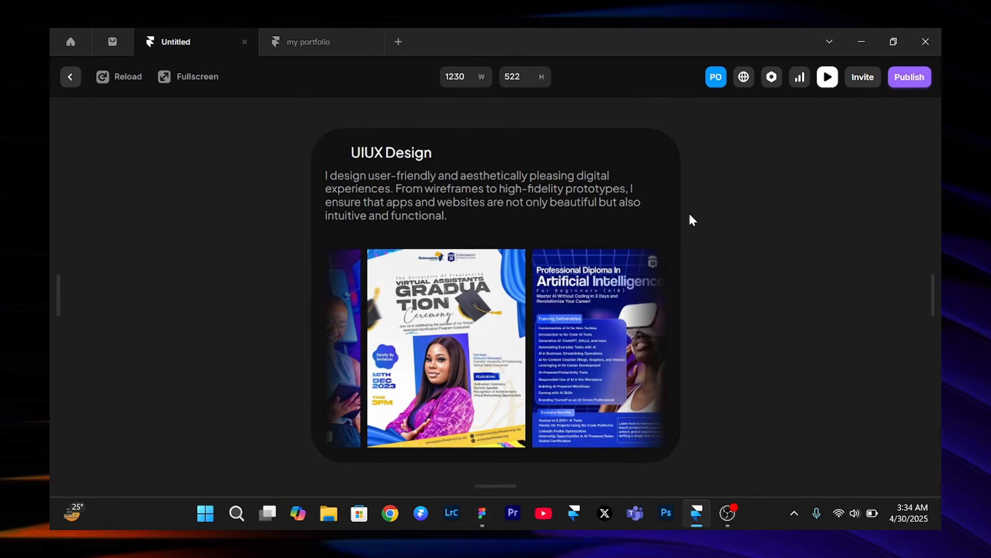
{"action": "left_click", "coordinate": [313, 35]}
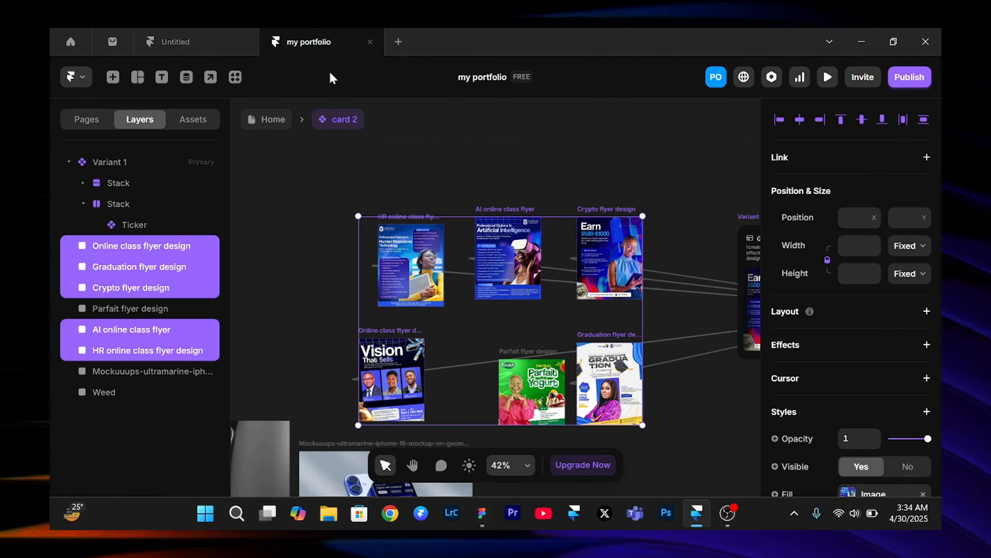
{"action": "left_click", "coordinate": [273, 128]}
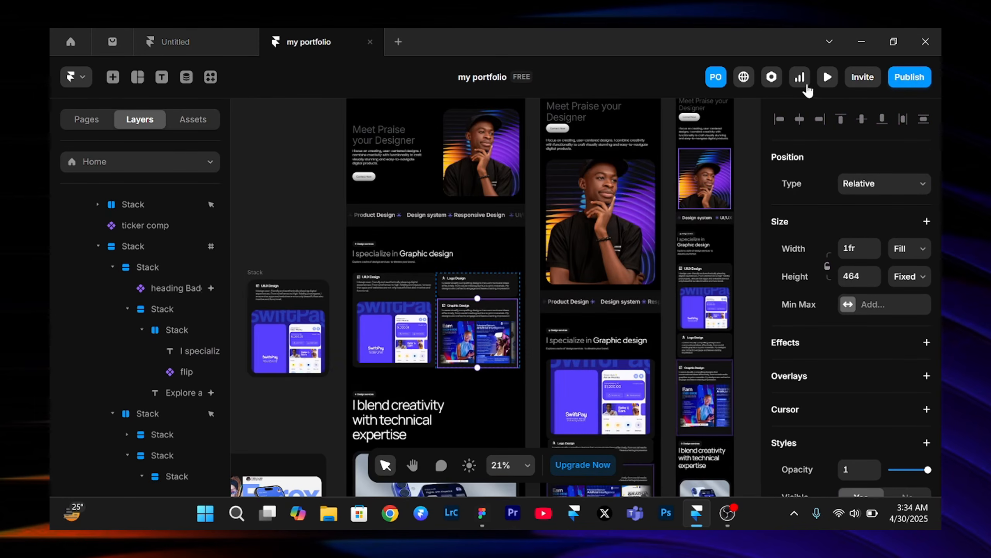
{"action": "left_click", "coordinate": [821, 78]}
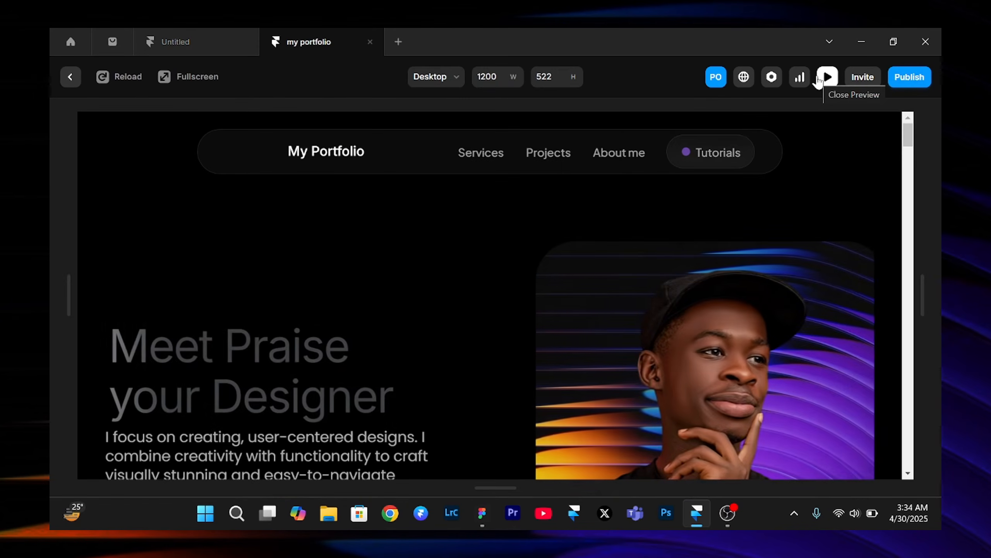
{"action": "scroll", "coordinate": [874, 350], "scroll_direction": "down", "scroll_amount": 10}
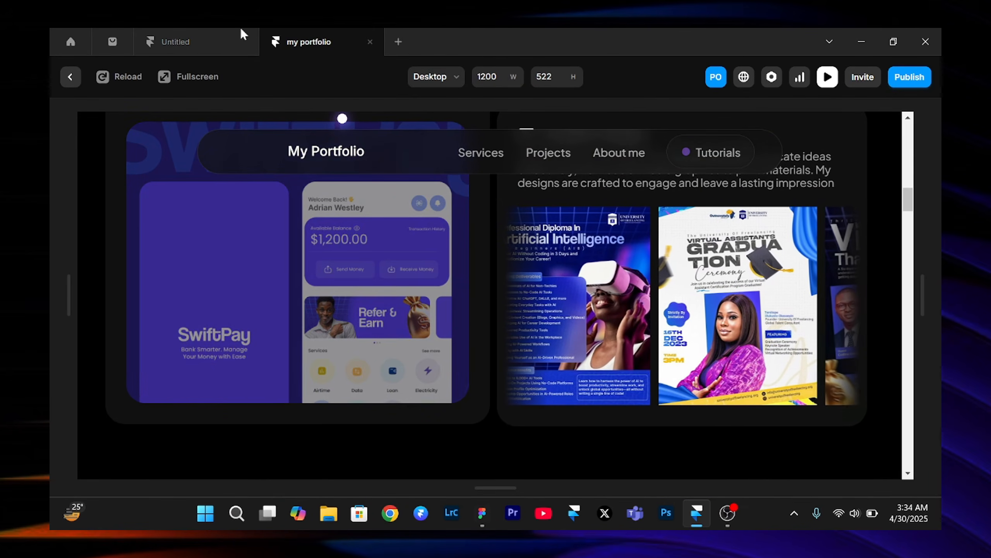
{"action": "left_click", "coordinate": [197, 40]}
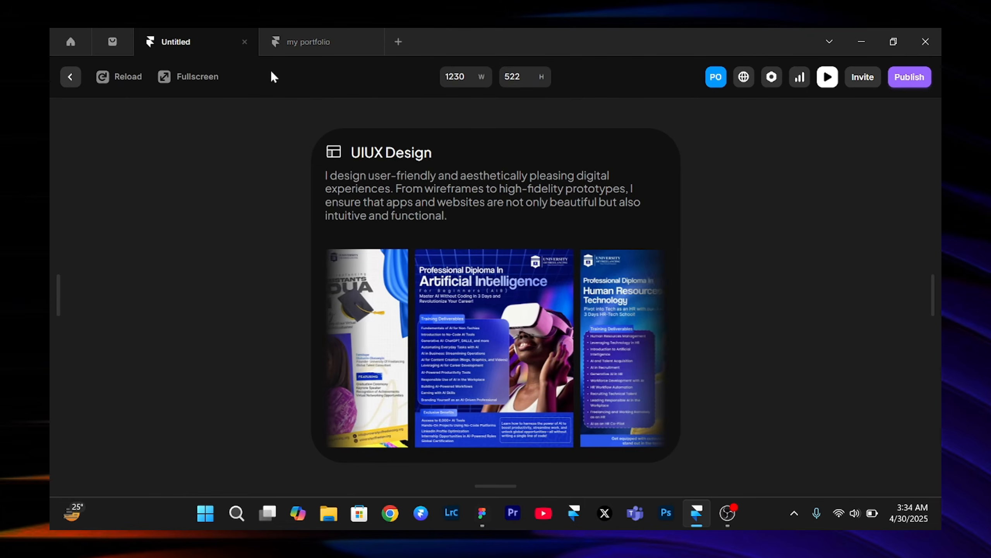
Close the preview and set the Ticker's speed to 75%
{"action": "left_click", "coordinate": [70, 78]}
{"action": "left_click", "coordinate": [621, 282]}
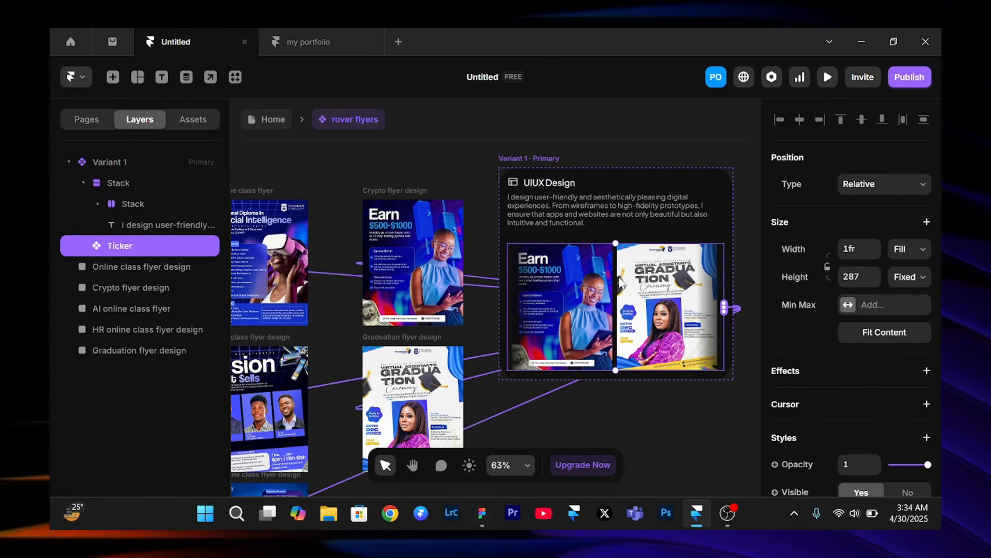
{"action": "scroll", "coordinate": [863, 265], "scroll_direction": "down", "scroll_amount": 9}
{"action": "left_click_drag", "start_coordinate": [875, 263], "coordinate": [876, 266]}
{"action": "left_click", "coordinate": [876, 268]}
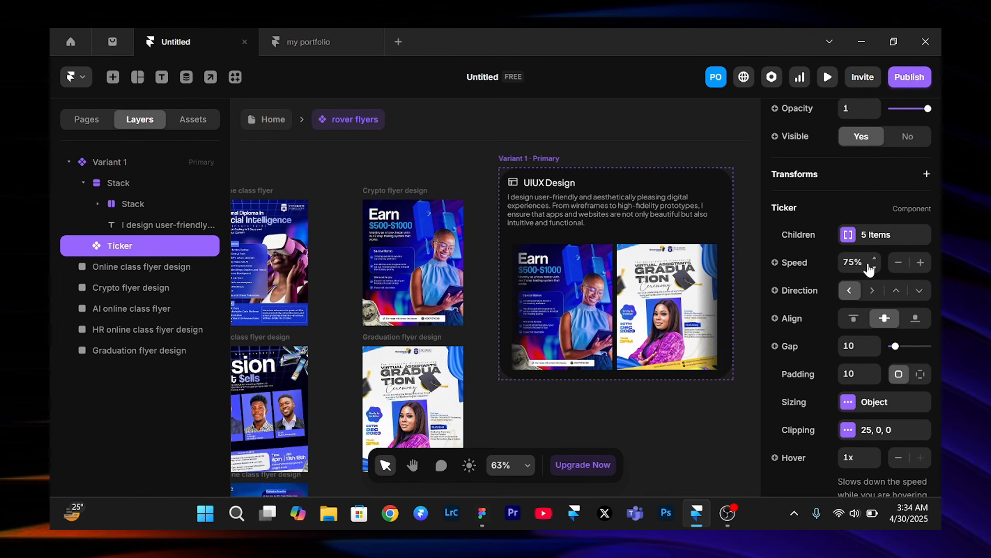
Preview the Home page and examine the service cards and the scrolling flyer card
{"action": "left_click", "coordinate": [261, 121]}
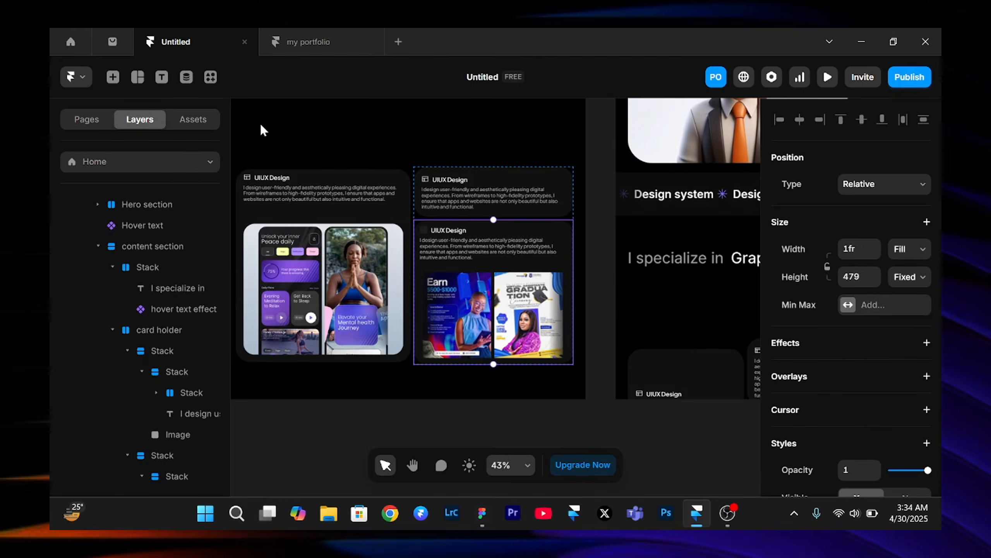
{"action": "scroll", "coordinate": [426, 245], "scroll_direction": "left", "scroll_amount": 2}
{"action": "scroll", "coordinate": [426, 244], "scroll_direction": "up", "scroll_amount": 1}
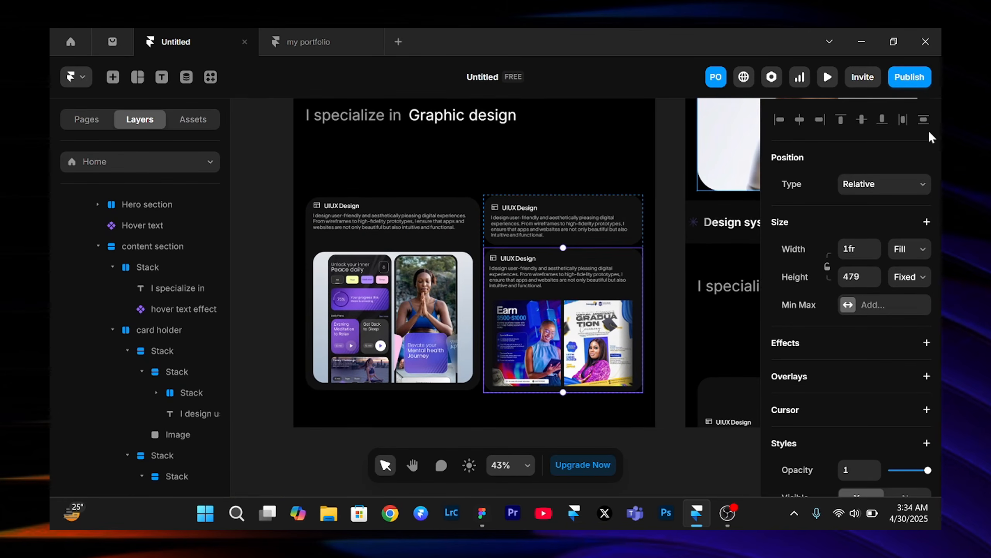
{"action": "left_click", "coordinate": [827, 77]}
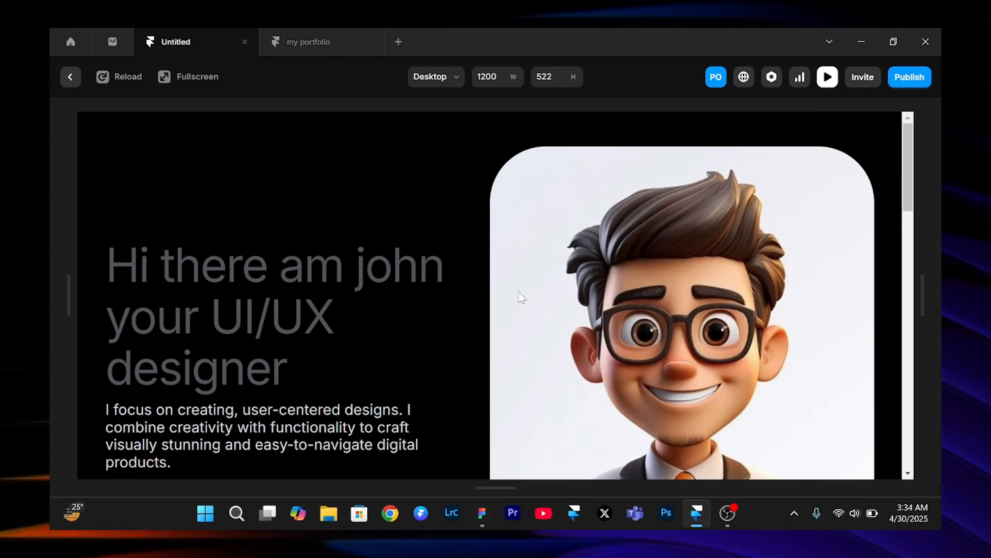
{"action": "scroll", "coordinate": [520, 293], "scroll_direction": "down", "scroll_amount": 10}
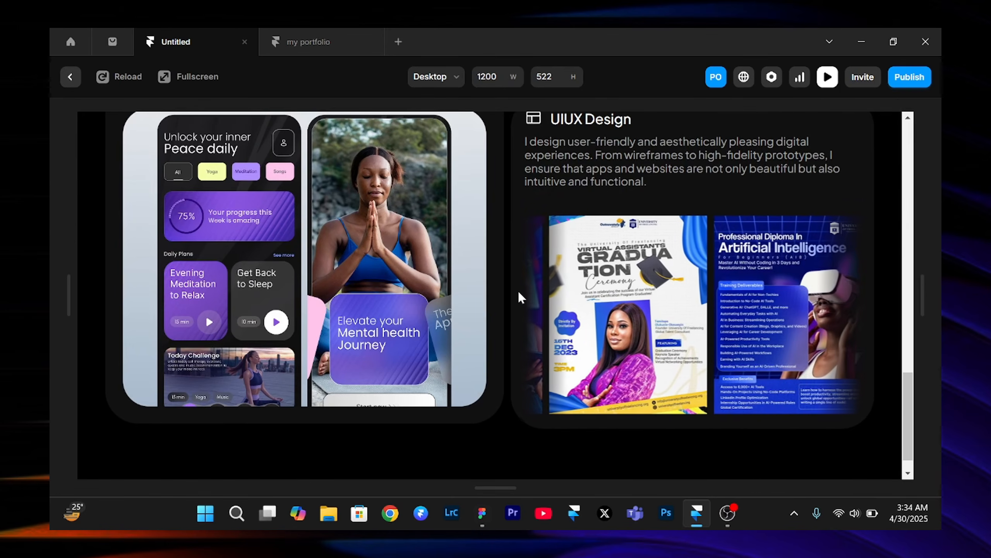
{"action": "scroll", "coordinate": [518, 290], "scroll_direction": "up", "scroll_amount": 3}
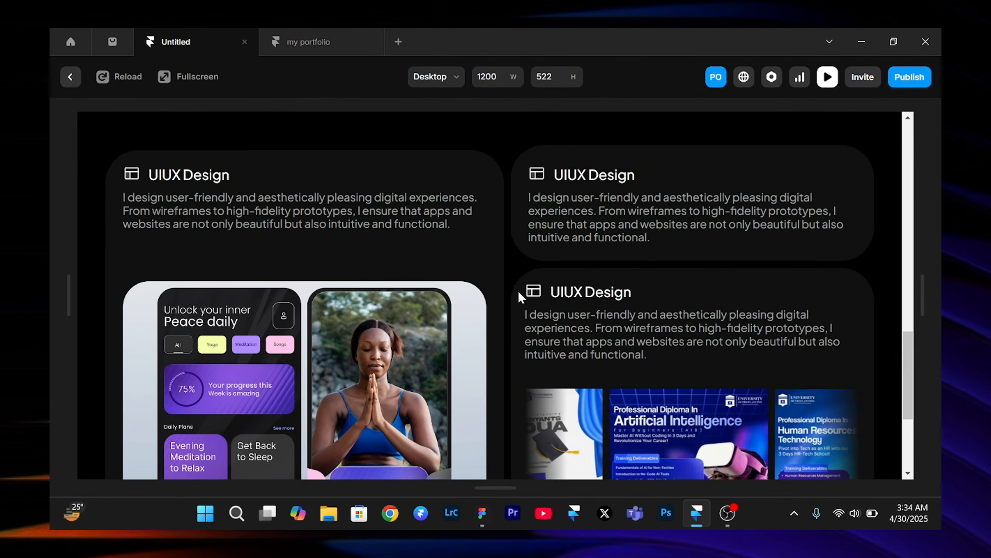
{"action": "left_click", "coordinate": [827, 77]}
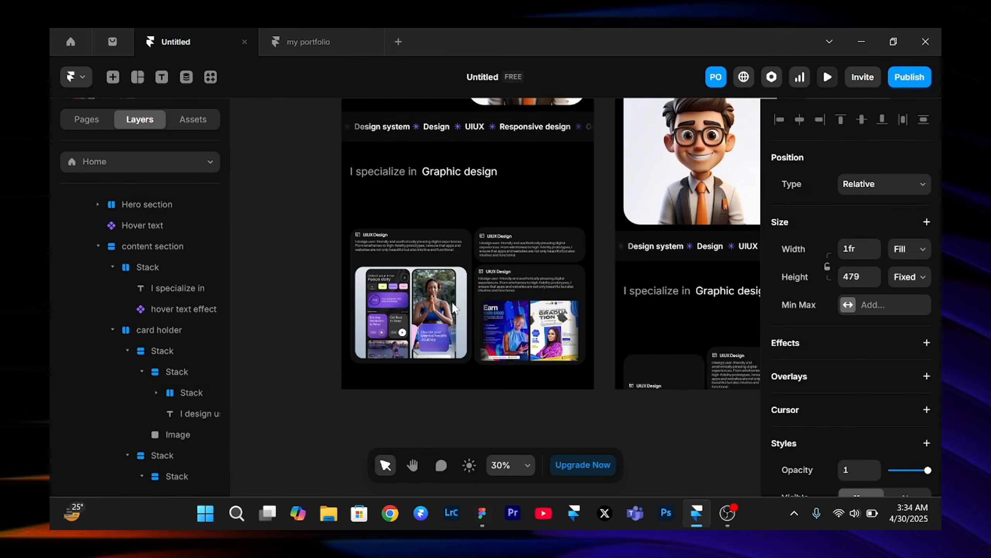
Reduce the Desktop content section's gap to 67 and set its height to Fit Content
{"action": "left_click", "coordinate": [408, 203]}
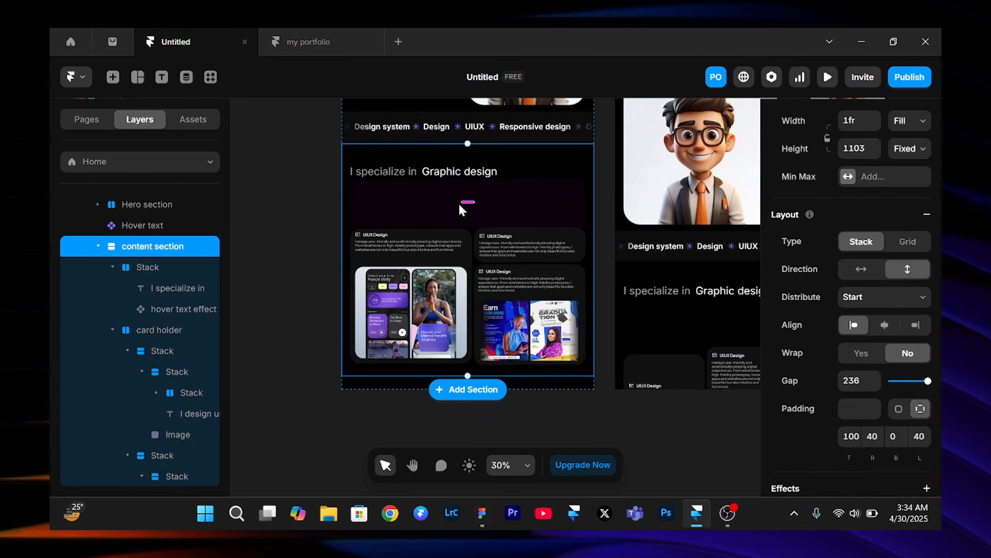
{"action": "left_click_drag", "start_coordinate": [461, 187], "coordinate": [452, 168]}
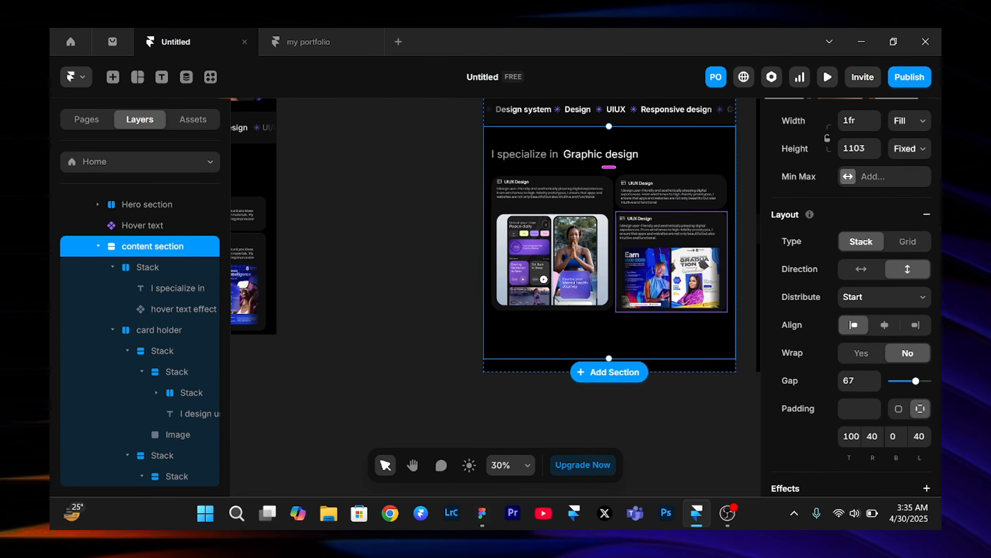
{"action": "scroll", "coordinate": [914, 227], "scroll_direction": "up", "scroll_amount": 4}
{"action": "left_click", "coordinate": [907, 283]}
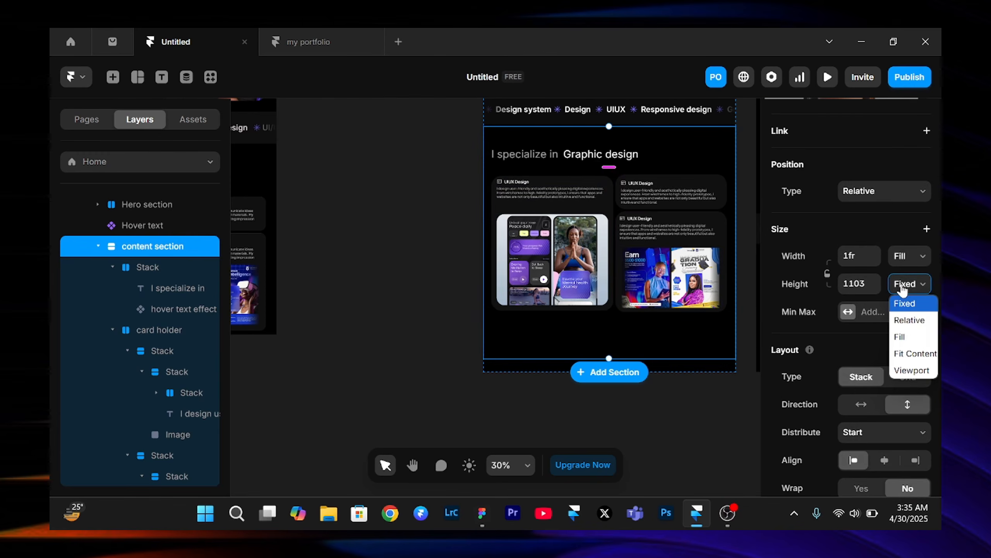
{"action": "left_click", "coordinate": [908, 354]}
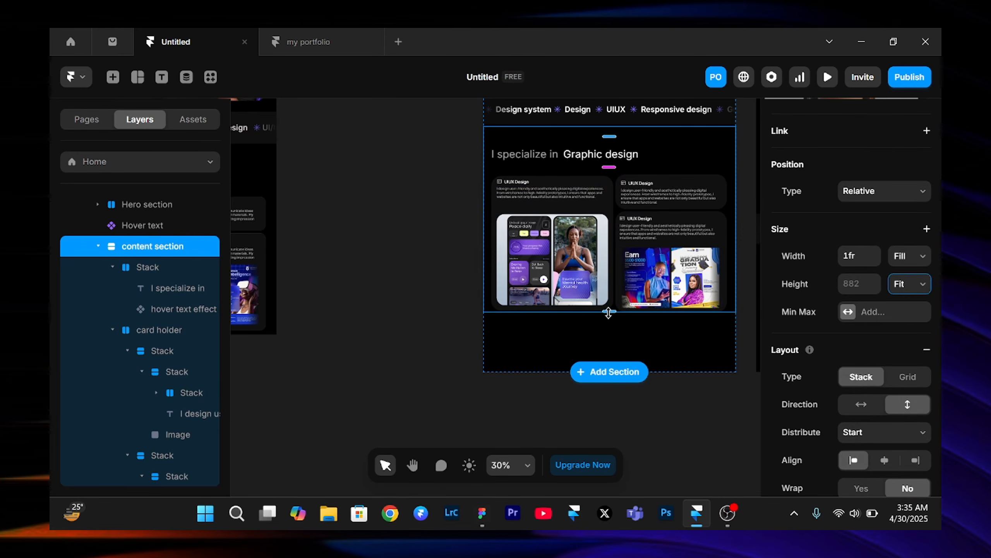
Set the height of the Desktop Main stack to Fit Content
{"action": "left_click", "coordinate": [63, 225]}
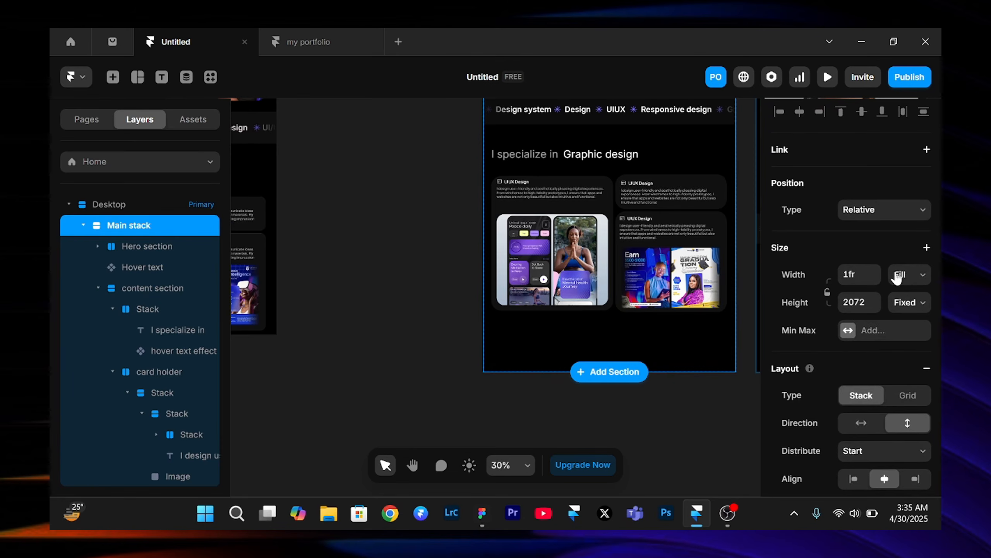
{"action": "left_click", "coordinate": [918, 309]}
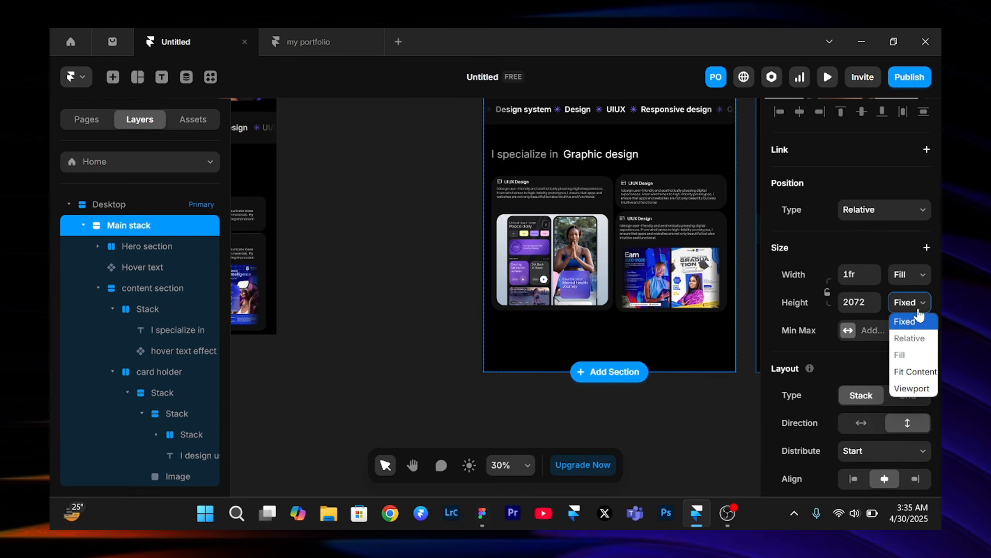
{"action": "left_click", "coordinate": [925, 373]}
{"action": "scroll", "coordinate": [434, 314], "scroll_direction": "up", "scroll_amount": 3}
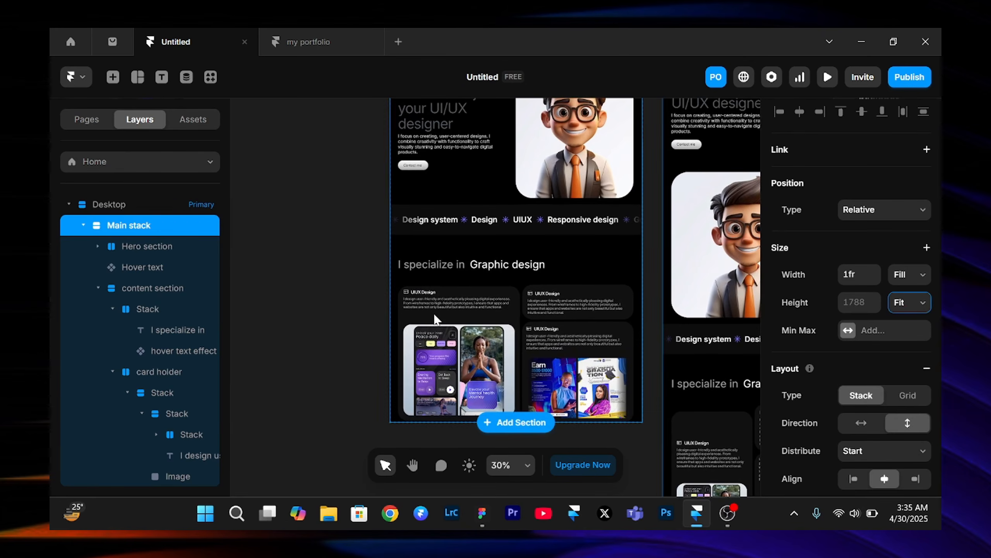
Change the Tablet breakpoint's card holder to a vertical stack direction and check how its cards are arranged
{"action": "scroll", "coordinate": [433, 314], "scroll_direction": "down", "scroll_amount": 3}
{"action": "scroll", "coordinate": [435, 319], "scroll_direction": "down", "scroll_amount": 2}
{"action": "scroll", "coordinate": [614, 347], "scroll_direction": "up", "scroll_amount": 5}
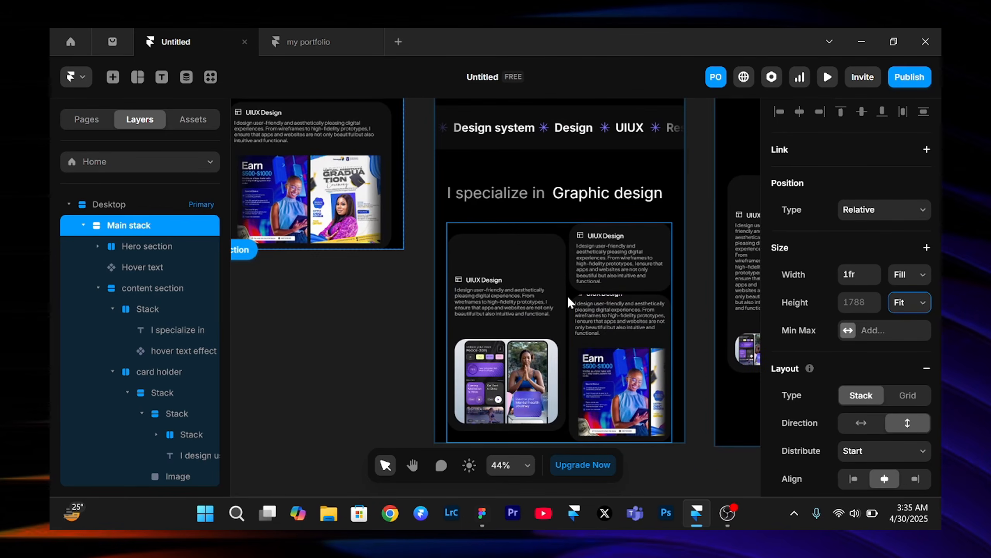
{"action": "left_click", "coordinate": [567, 296]}
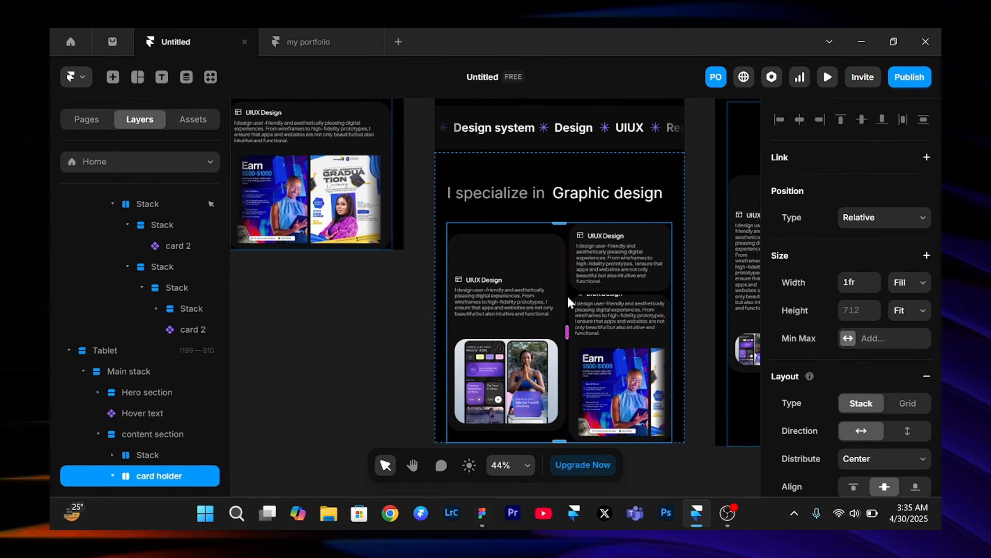
{"action": "scroll", "coordinate": [866, 308], "scroll_direction": "down", "scroll_amount": 3}
{"action": "left_click", "coordinate": [908, 324]}
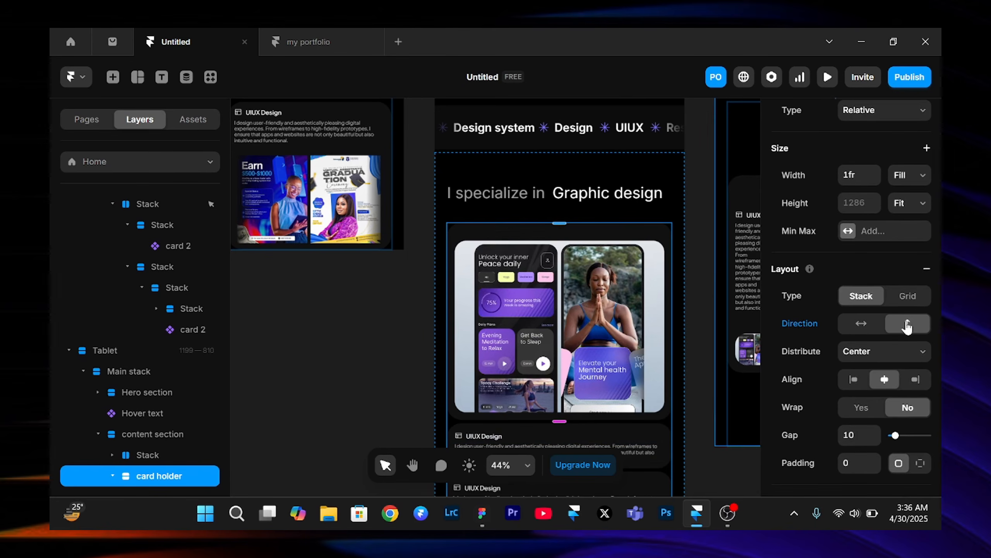
{"action": "scroll", "coordinate": [485, 318], "scroll_direction": "down", "scroll_amount": 4}
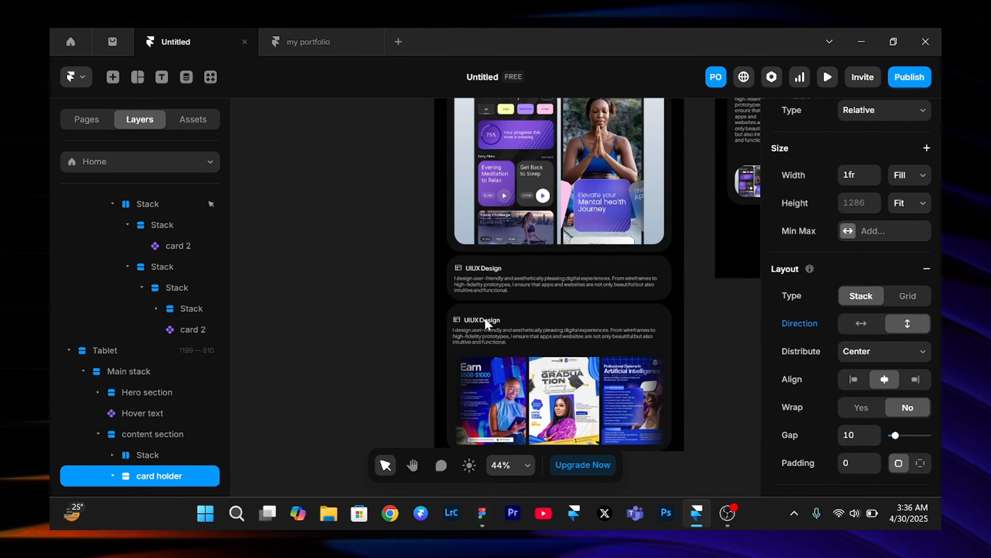
Set the Phone breakpoint's card holder to a vertical stack direction
{"action": "scroll", "coordinate": [484, 318], "scroll_direction": "up", "scroll_amount": 3}
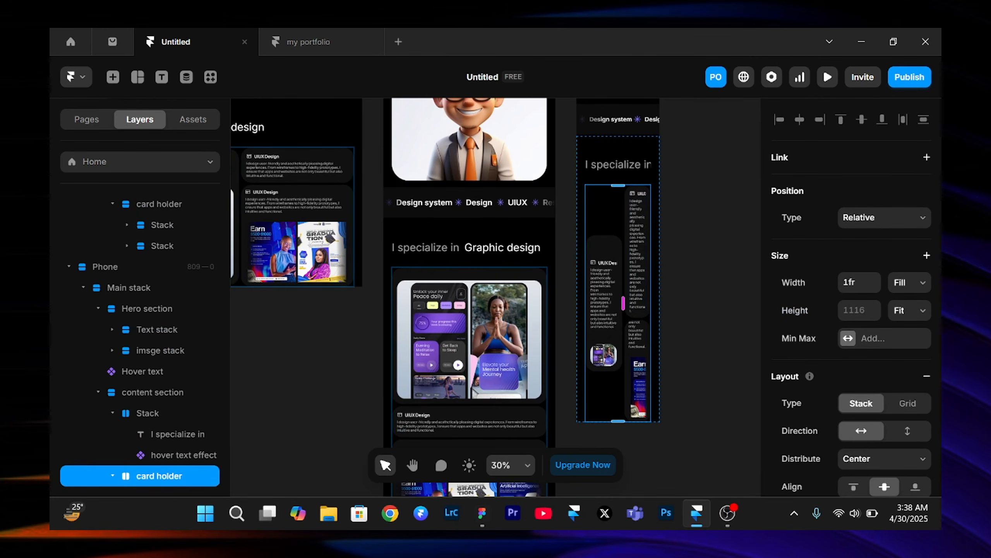
{"action": "scroll", "coordinate": [810, 338], "scroll_direction": "down", "scroll_amount": 4}
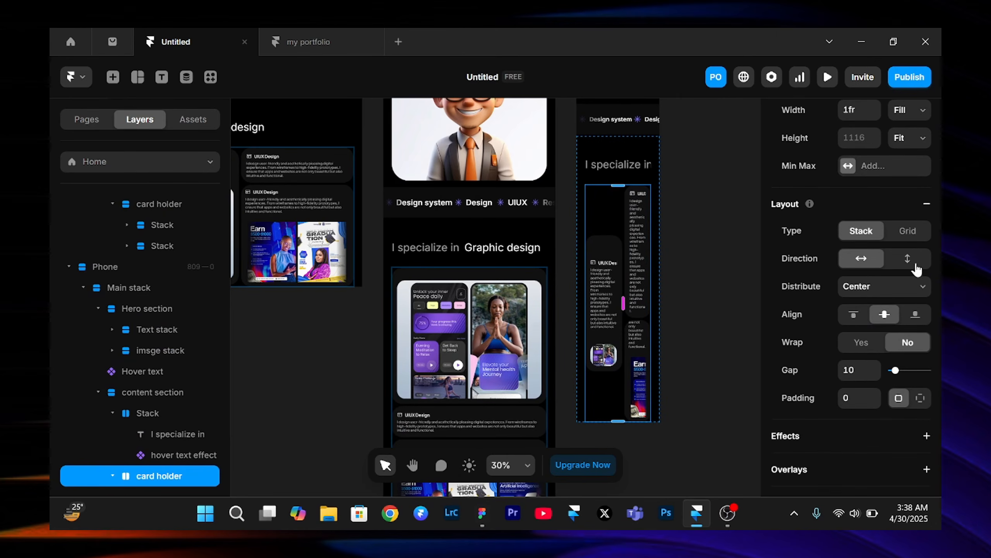
{"action": "left_click", "coordinate": [911, 263]}
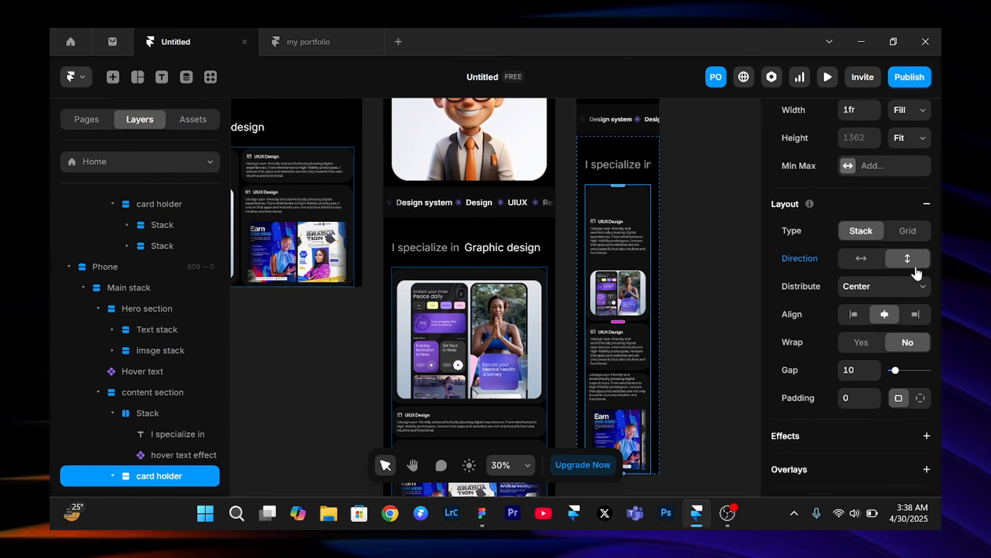
{"action": "scroll", "coordinate": [622, 325], "scroll_direction": "up", "scroll_amount": 5}
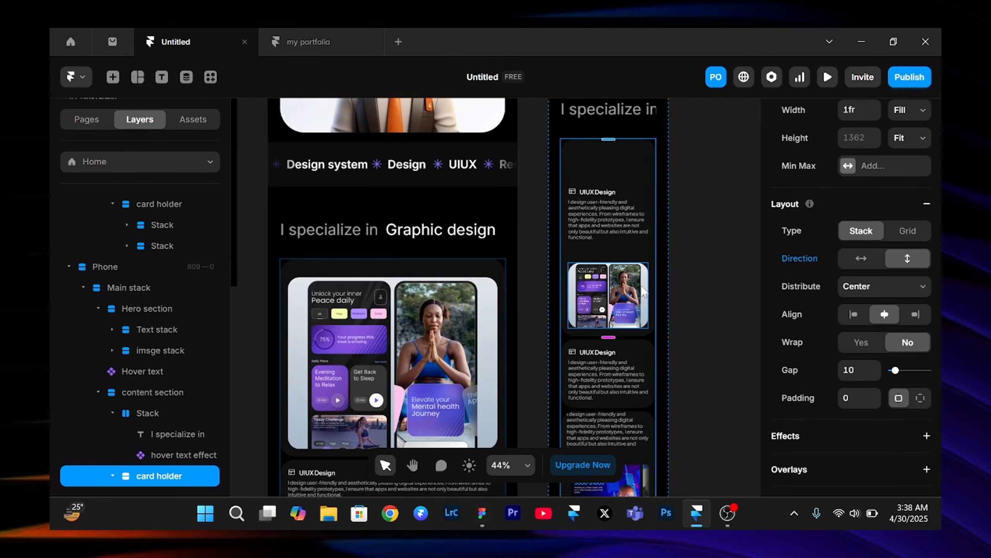
{"action": "scroll", "coordinate": [642, 289], "scroll_direction": "up", "scroll_amount": 2}
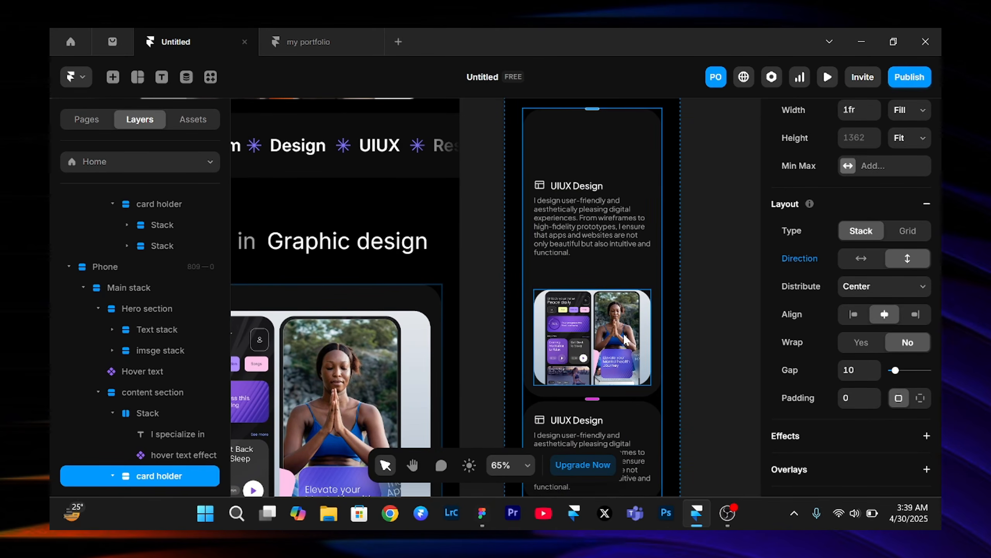
Set the height of the first UIUX Design card on the Desktop breakpoint to Fit Content
{"action": "scroll", "coordinate": [638, 323], "scroll_direction": "left", "scroll_amount": 2}
{"action": "scroll", "coordinate": [637, 320], "scroll_direction": "down", "scroll_amount": 3}
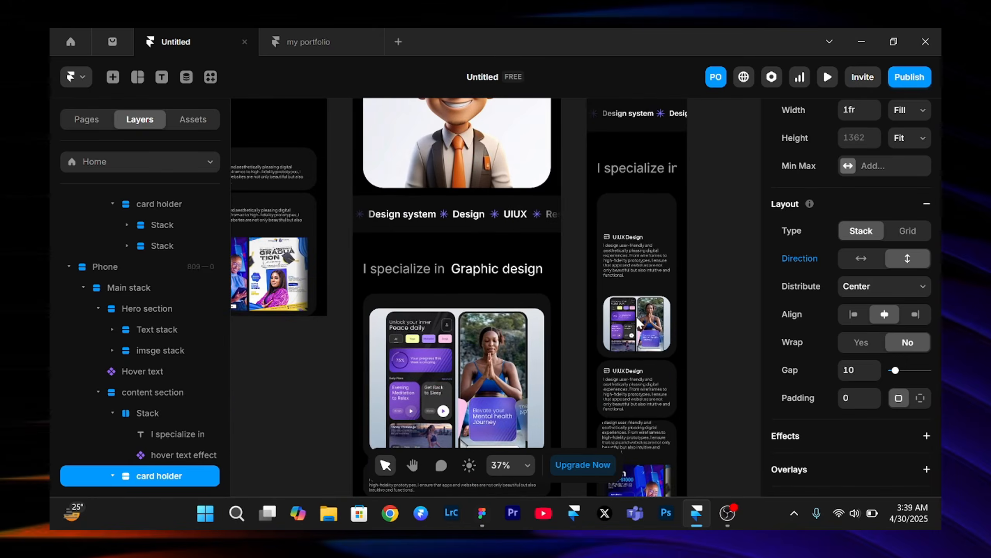
{"action": "scroll", "coordinate": [636, 316], "scroll_direction": "left", "scroll_amount": 5}
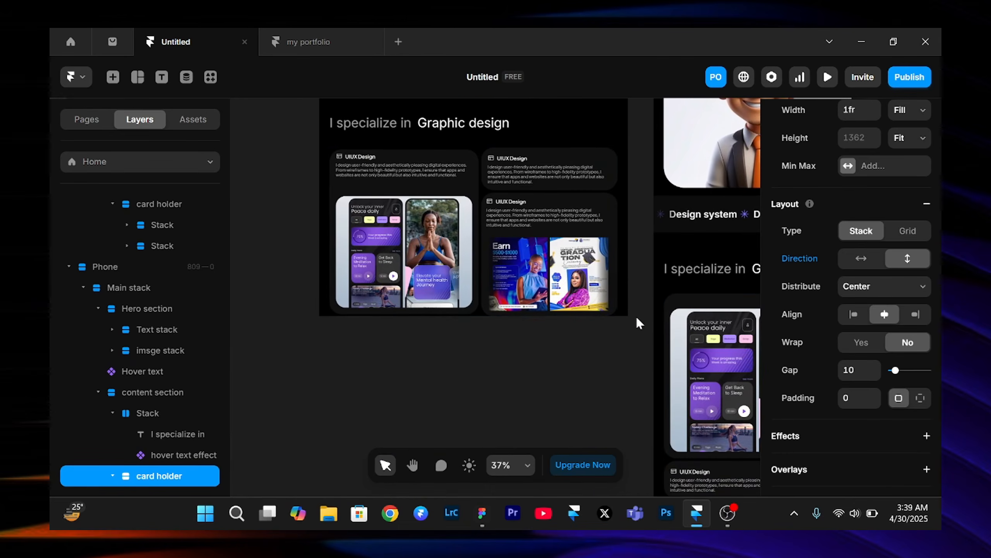
{"action": "left_click", "coordinate": [474, 173]}
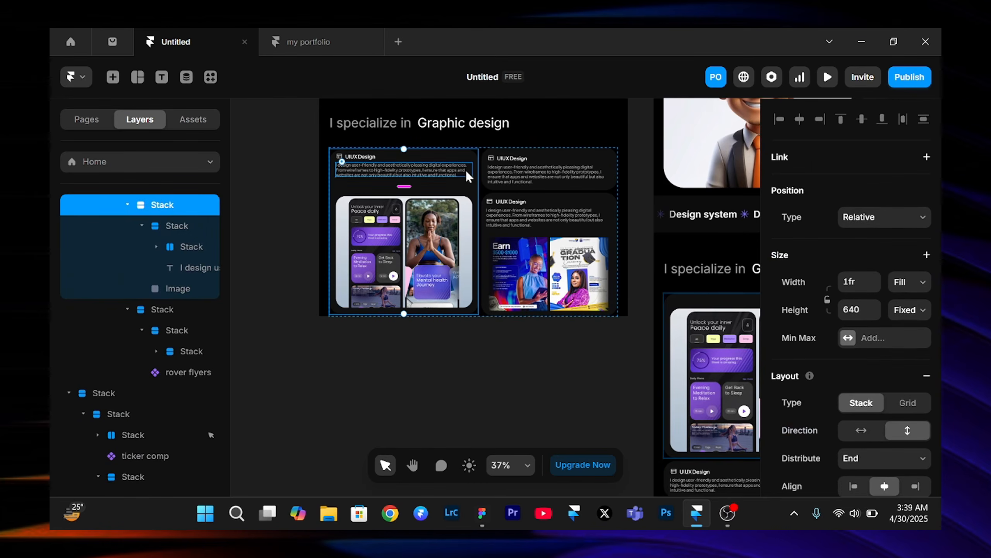
{"action": "left_click", "coordinate": [913, 315]}
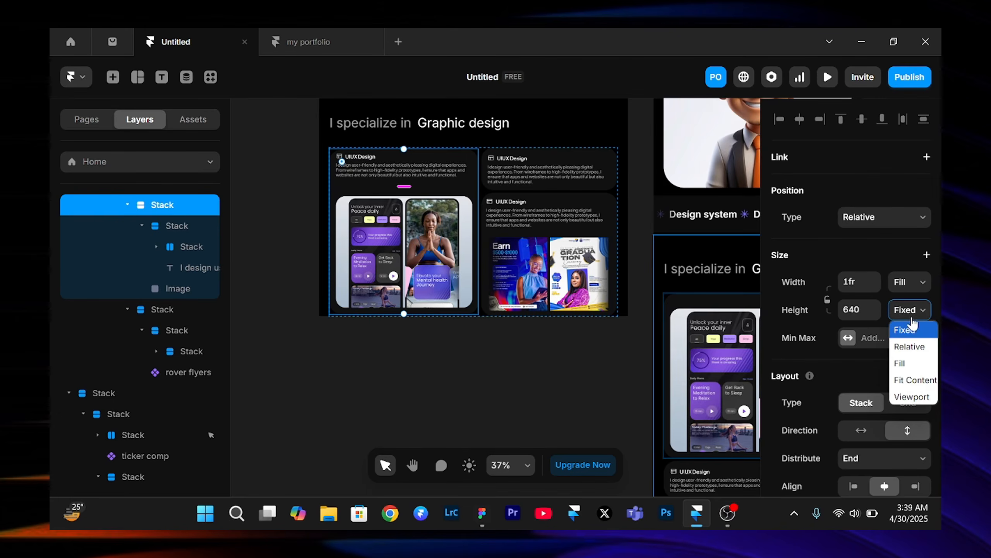
{"action": "left_click", "coordinate": [915, 380]}
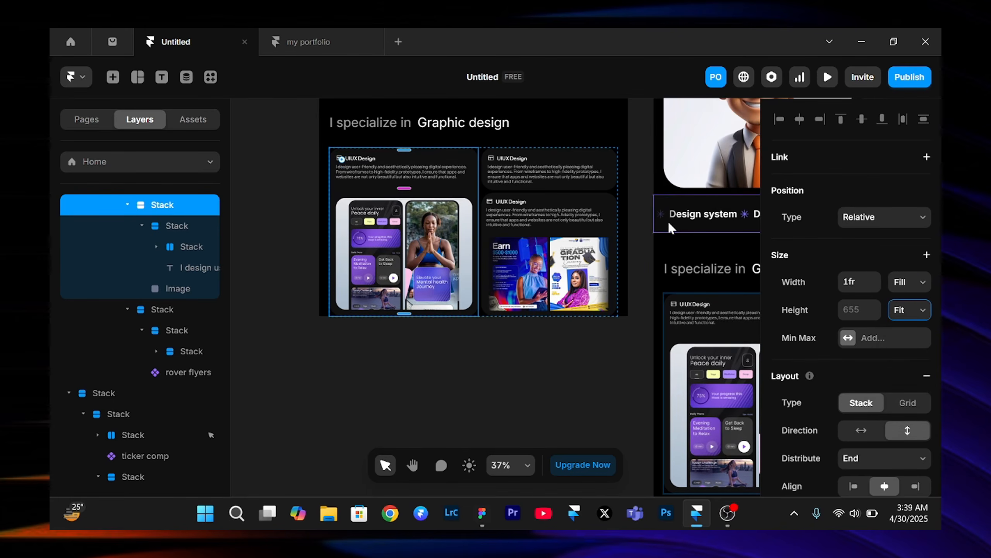
Enlarge the image in the Phone breakpoint's first UIUX Design card to a height of 250
{"action": "scroll", "coordinate": [668, 220], "scroll_direction": "right", "scroll_amount": 5}
{"action": "scroll", "coordinate": [668, 222], "scroll_direction": "right", "scroll_amount": 3}
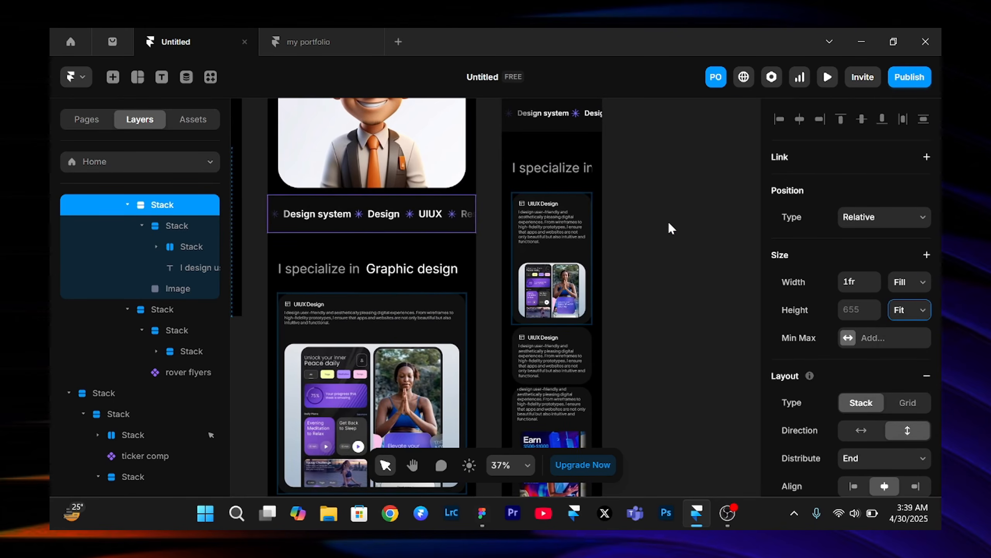
{"action": "scroll", "coordinate": [668, 222], "scroll_direction": "up", "scroll_amount": 3}
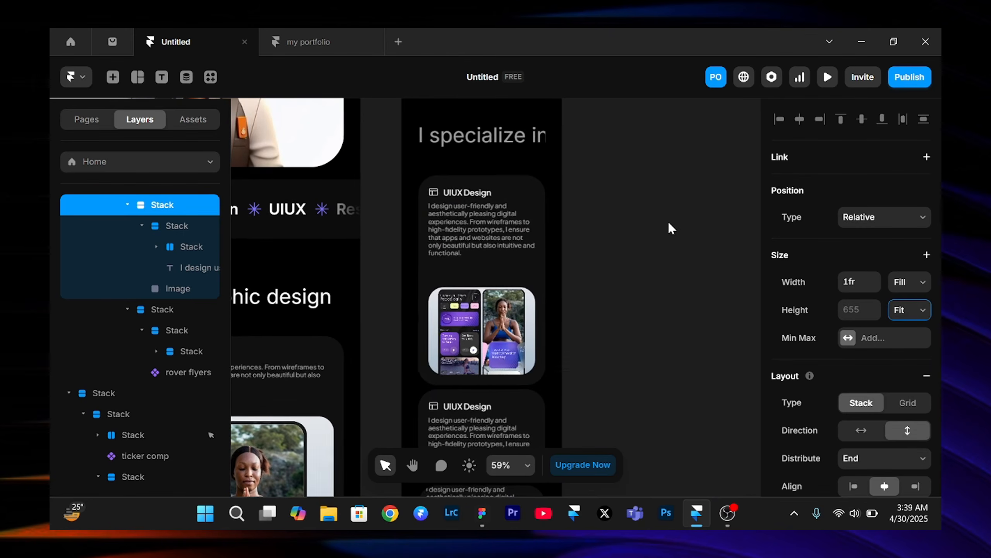
{"action": "left_click", "coordinate": [476, 322]}
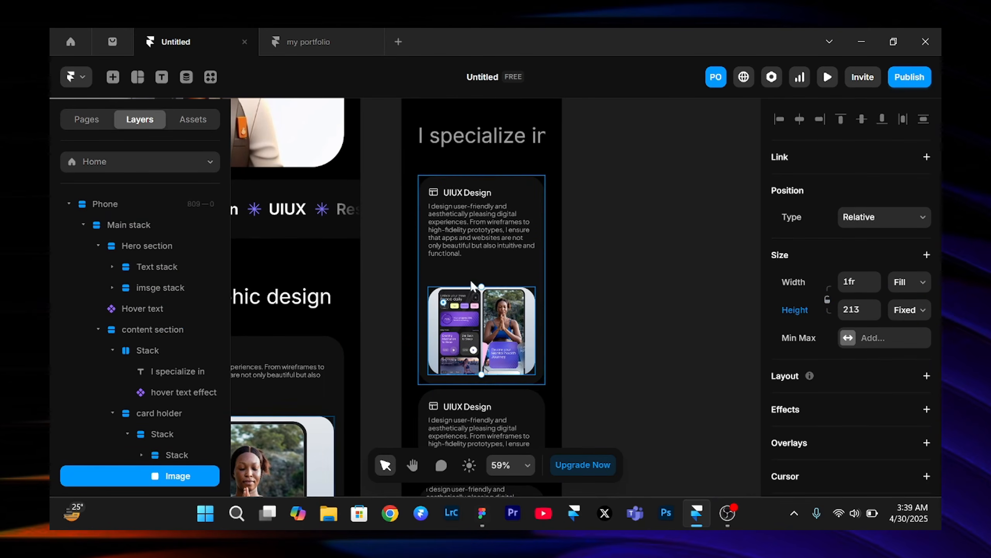
{"action": "left_click_drag", "start_coordinate": [482, 287], "coordinate": [482, 273]}
{"action": "scroll", "coordinate": [502, 268], "scroll_direction": "left", "scroll_amount": 2}
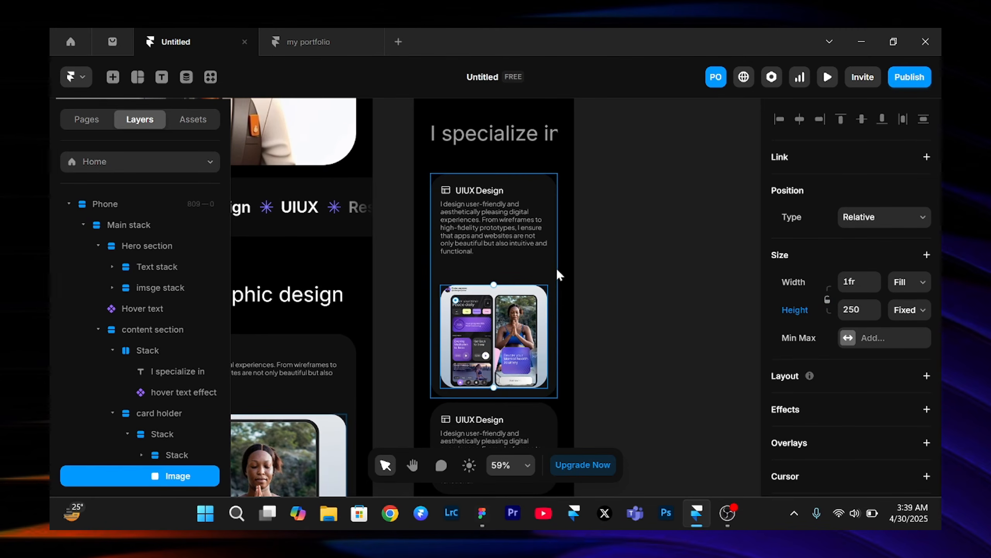
{"action": "left_click", "coordinate": [625, 254]}
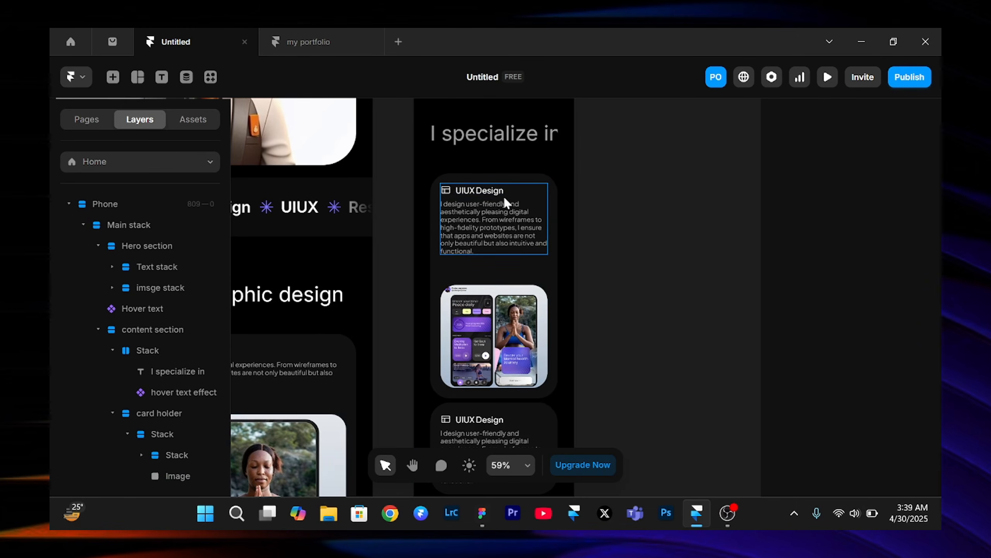
Set the Phone content section's right and left padding to 18
{"action": "scroll", "coordinate": [503, 195], "scroll_direction": "down", "scroll_amount": 3}
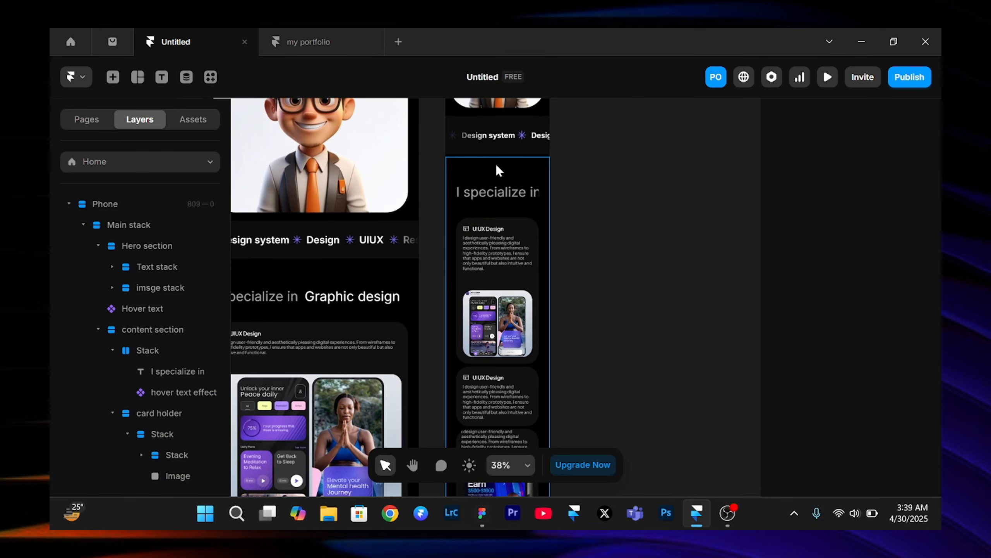
{"action": "left_click", "coordinate": [492, 159]}
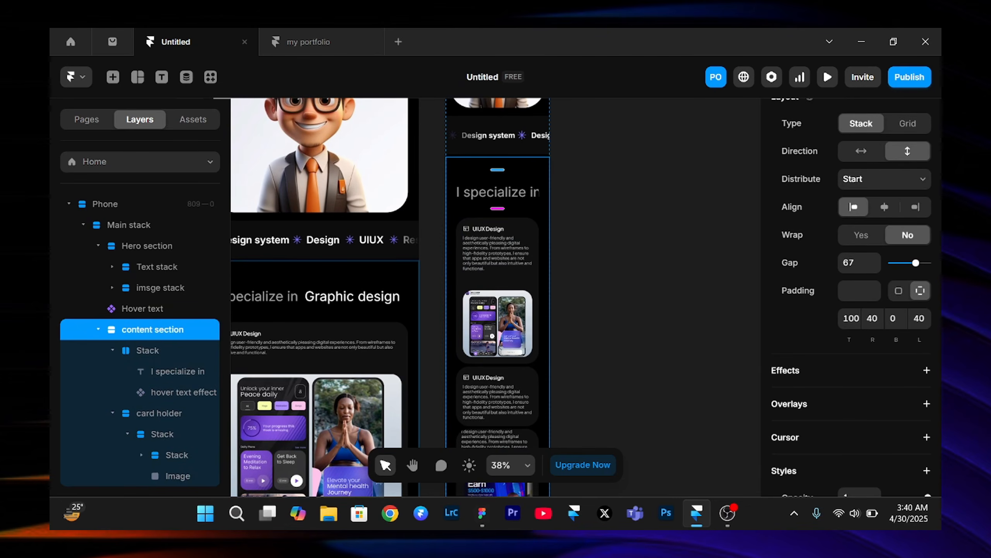
{"action": "left_click", "coordinate": [872, 318]}
{"action": "left_click", "coordinate": [919, 318]}
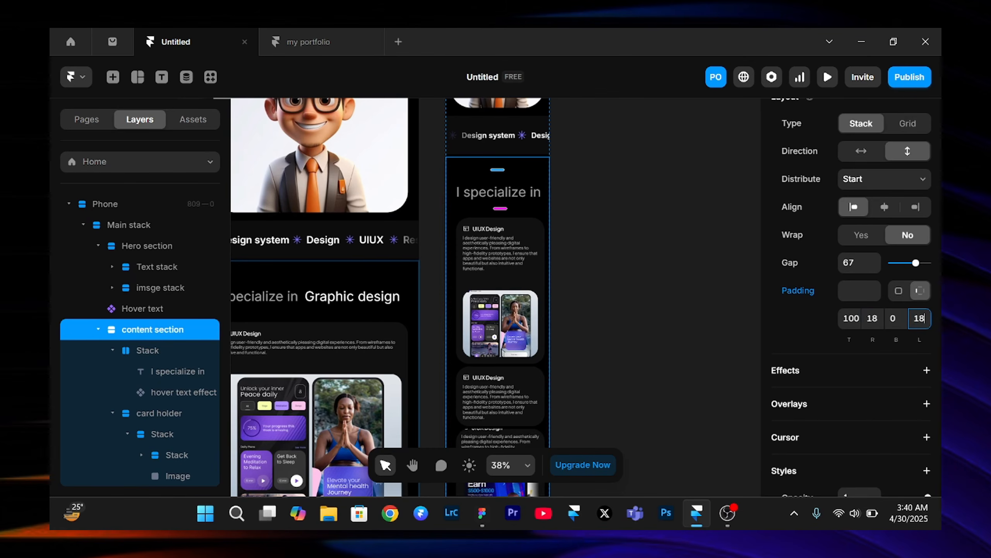
In the rover flyers component, create a variable for Variant 1's gap and name it "mobile gapping"
{"action": "scroll", "coordinate": [510, 217], "scroll_direction": "up", "scroll_amount": 3}
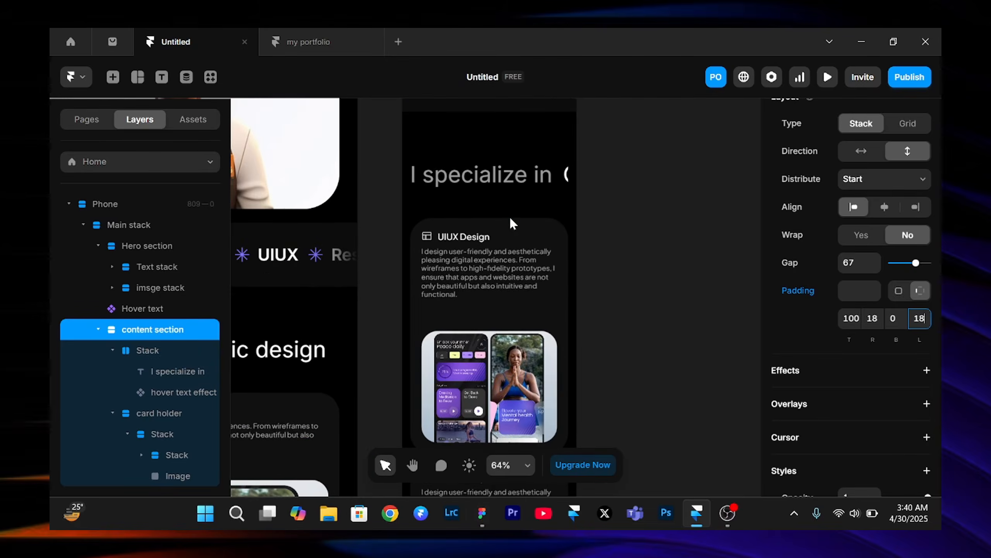
{"action": "scroll", "coordinate": [520, 254], "scroll_direction": "down", "scroll_amount": 6}
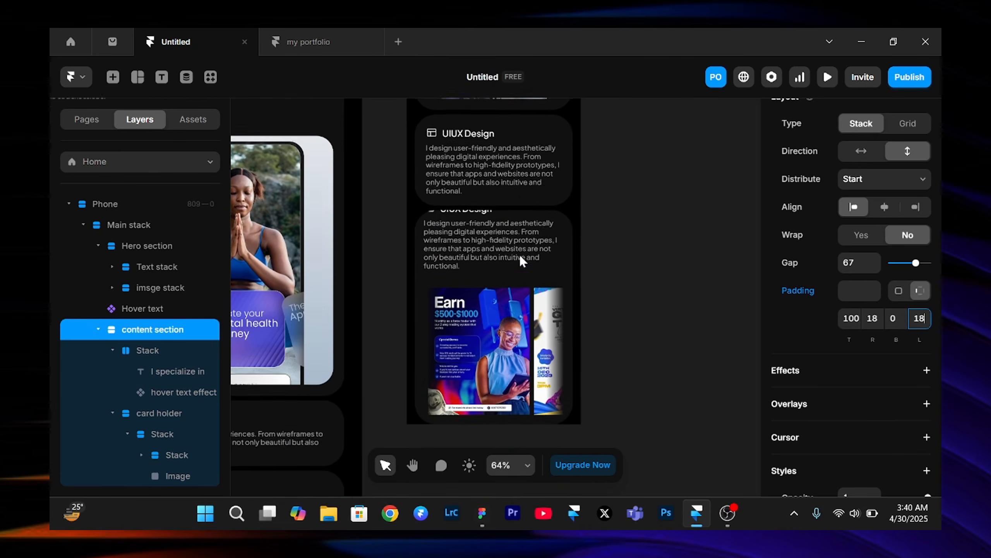
{"action": "scroll", "coordinate": [519, 254], "scroll_direction": "down", "scroll_amount": 1}
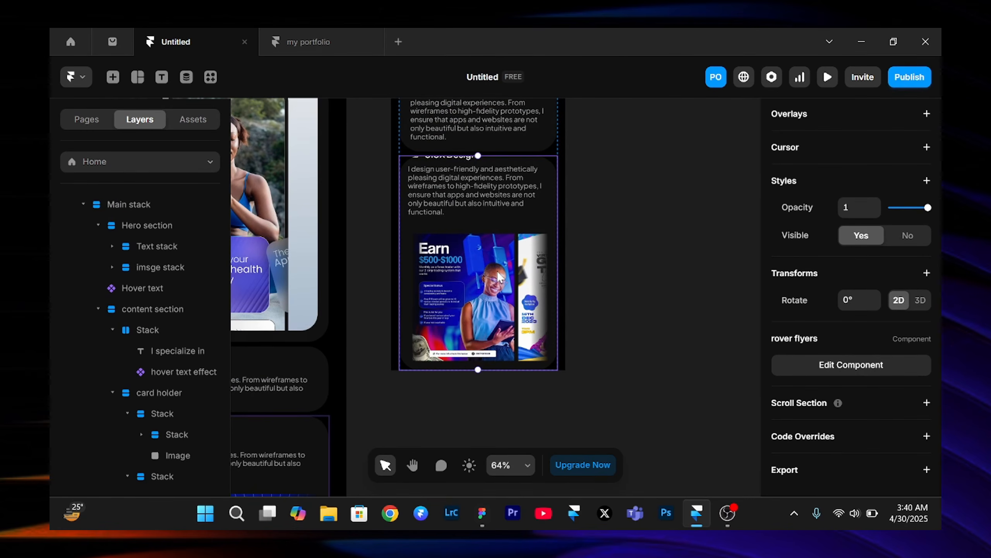
{"action": "double_click", "coordinate": [499, 277]}
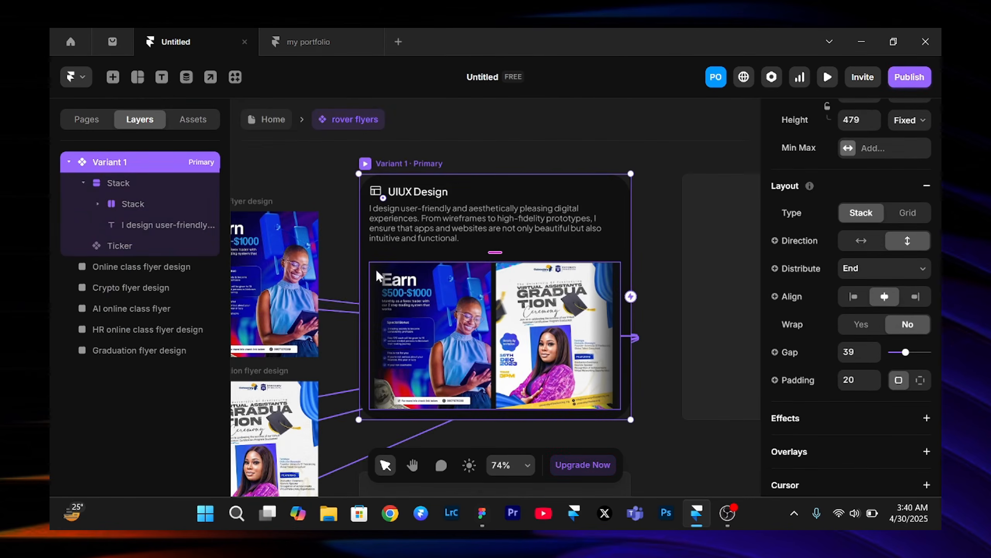
{"action": "left_click", "coordinate": [775, 353]}
{"action": "left_click", "coordinate": [782, 373]}
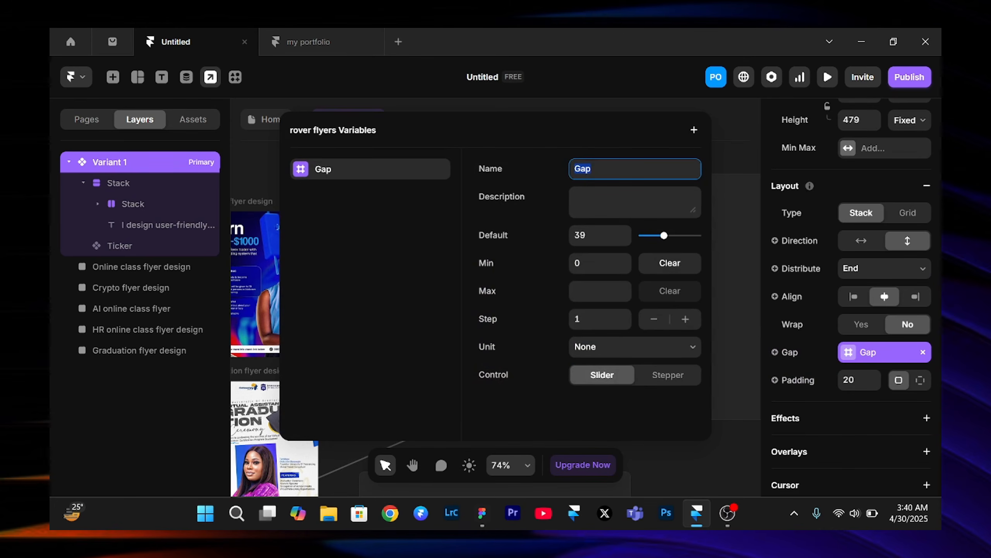
{"action": "type", "text": "mobile gapping"}
{"action": "left_click", "coordinate": [743, 127]}
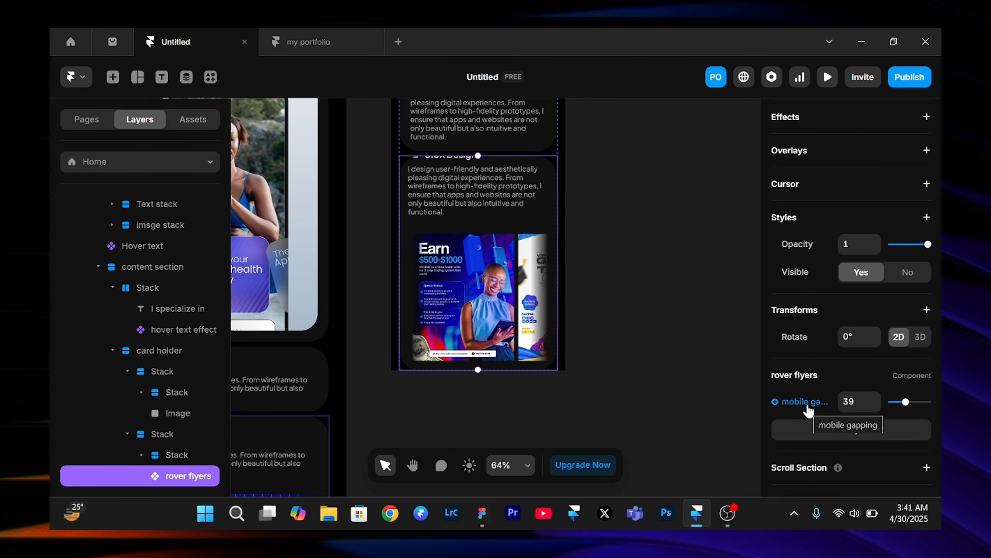
Reduce the mobile gapping value of the Phone breakpoint's flyer card so its title and text fit inside
{"action": "left_click", "coordinate": [899, 403]}
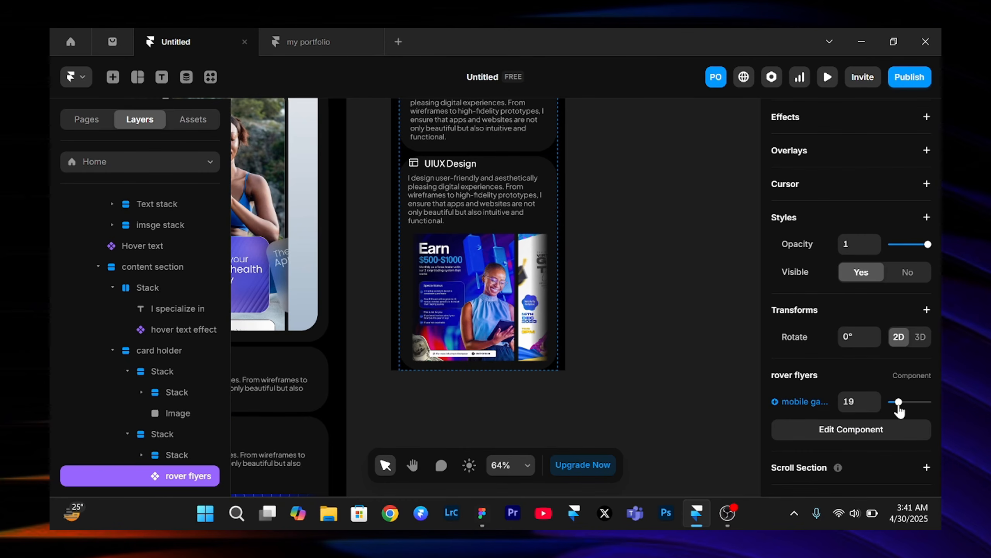
{"action": "left_click_drag", "start_coordinate": [899, 408], "coordinate": [724, 390]}
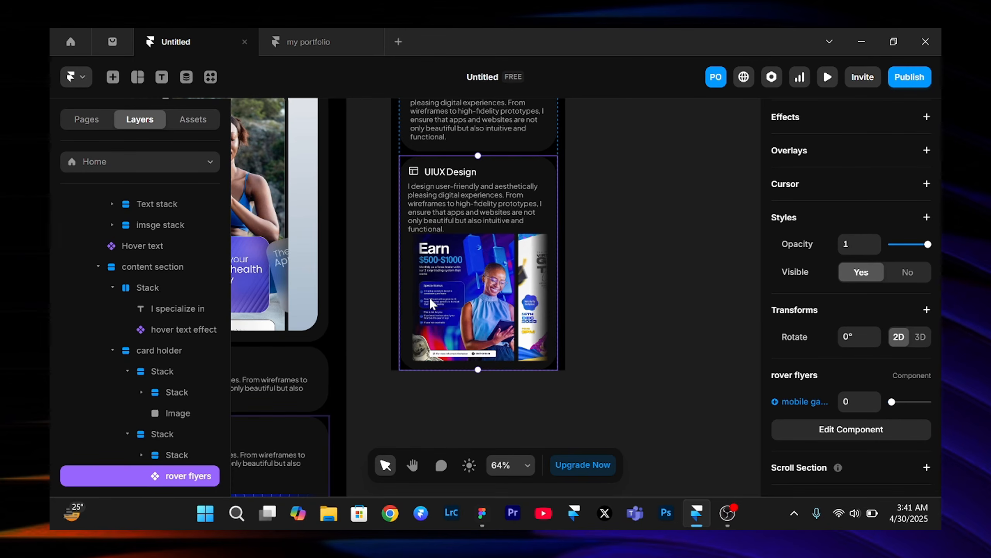
{"action": "left_click", "coordinate": [874, 398]}
{"action": "left_click", "coordinate": [874, 398]}
{"action": "left_click", "coordinate": [874, 397]}
{"action": "left_click", "coordinate": [874, 397]}
{"action": "left_click", "coordinate": [874, 398]}
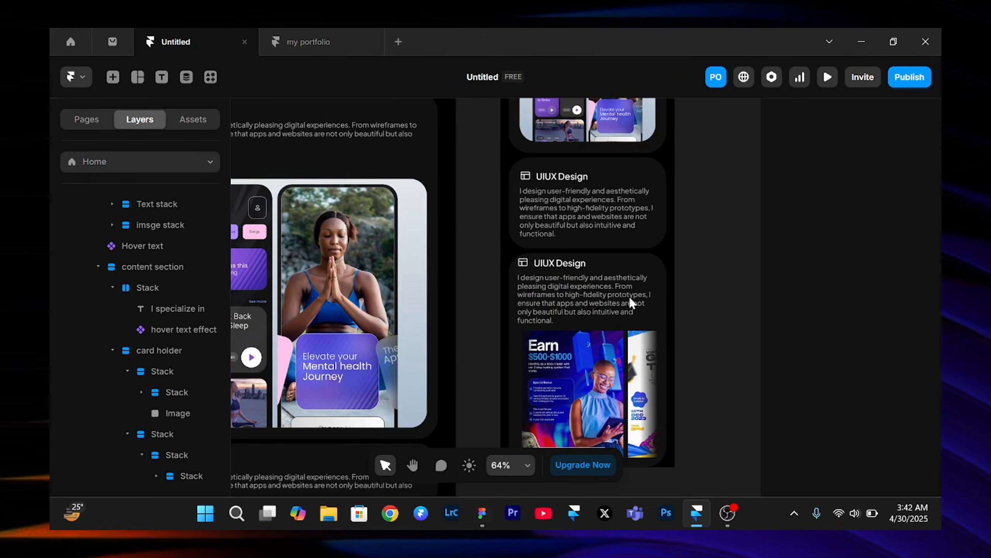
Stack the Phone breakpoint's "I specialize in" heading vertically and reduce the font size of its "I specialize in" text
{"action": "scroll", "coordinate": [629, 296], "scroll_direction": "up", "scroll_amount": 10}
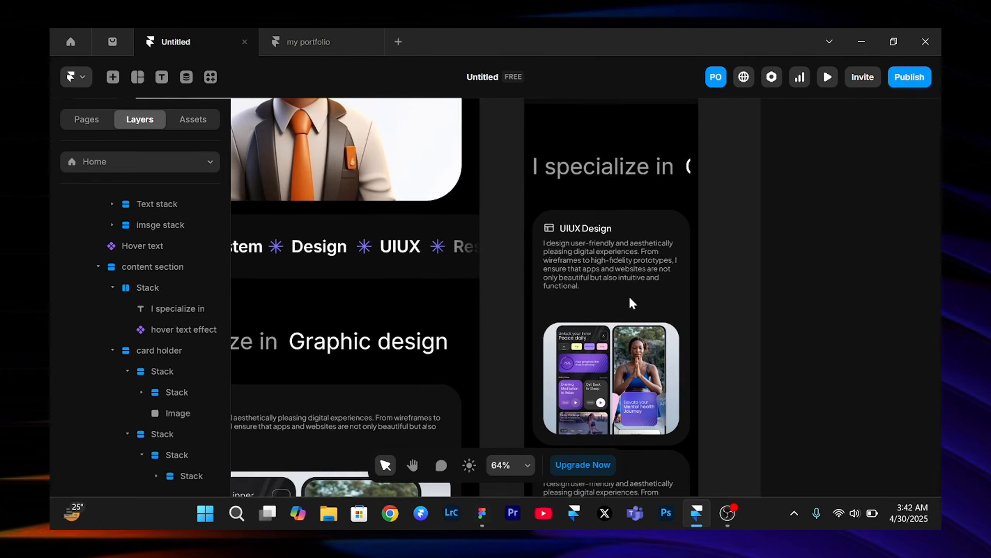
{"action": "left_click", "coordinate": [654, 298]}
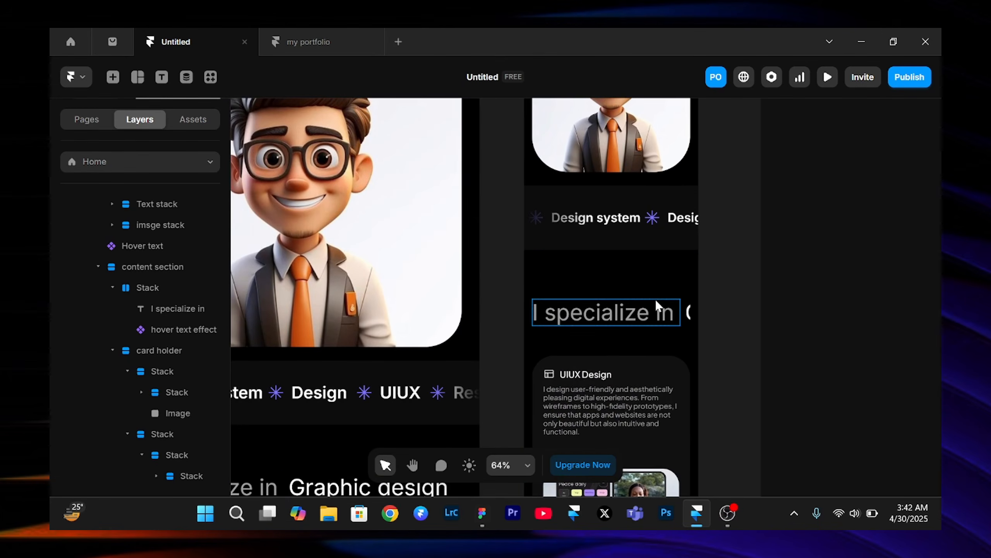
{"action": "left_click", "coordinate": [150, 286]}
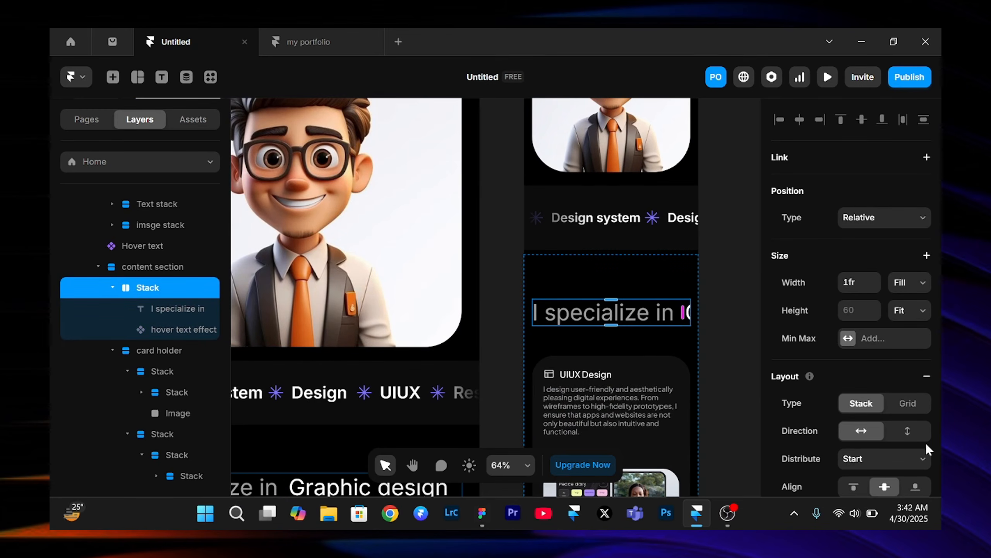
{"action": "left_click", "coordinate": [913, 436]}
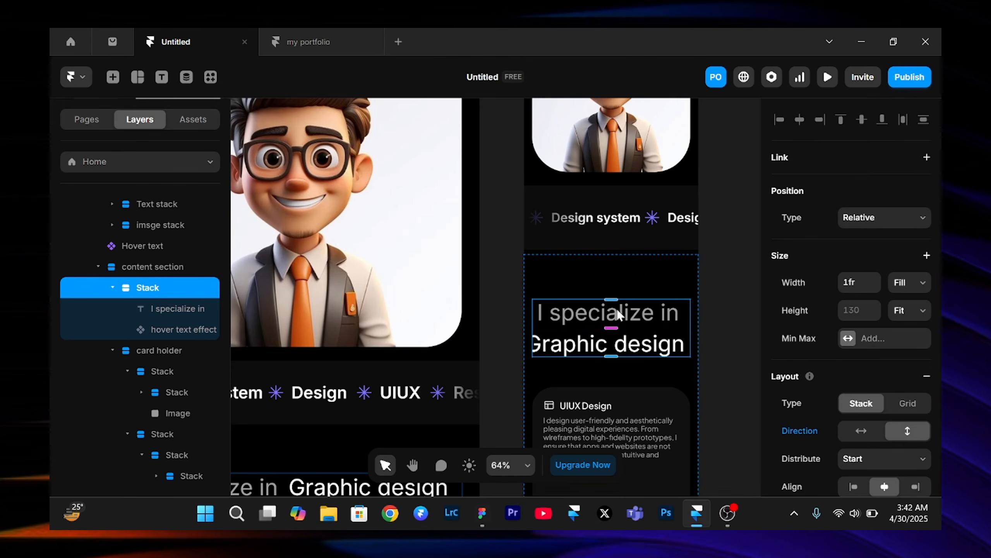
{"action": "left_click", "coordinate": [630, 314]}
{"action": "scroll", "coordinate": [875, 379], "scroll_direction": "down", "scroll_amount": 10}
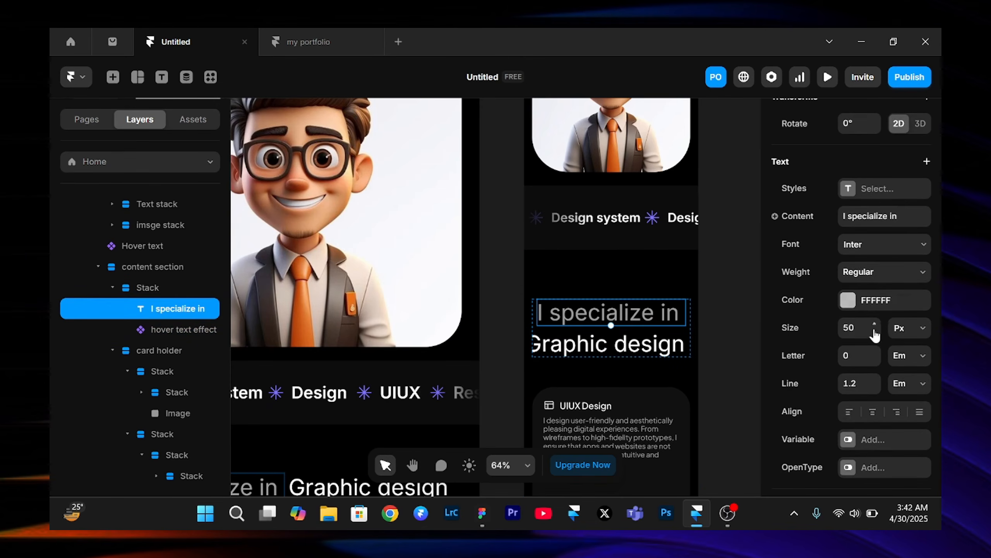
In the hover text effect component, create a font size variable for the text layers of all variants and name it "mobile Font Size"
{"action": "left_click", "coordinate": [592, 335]}
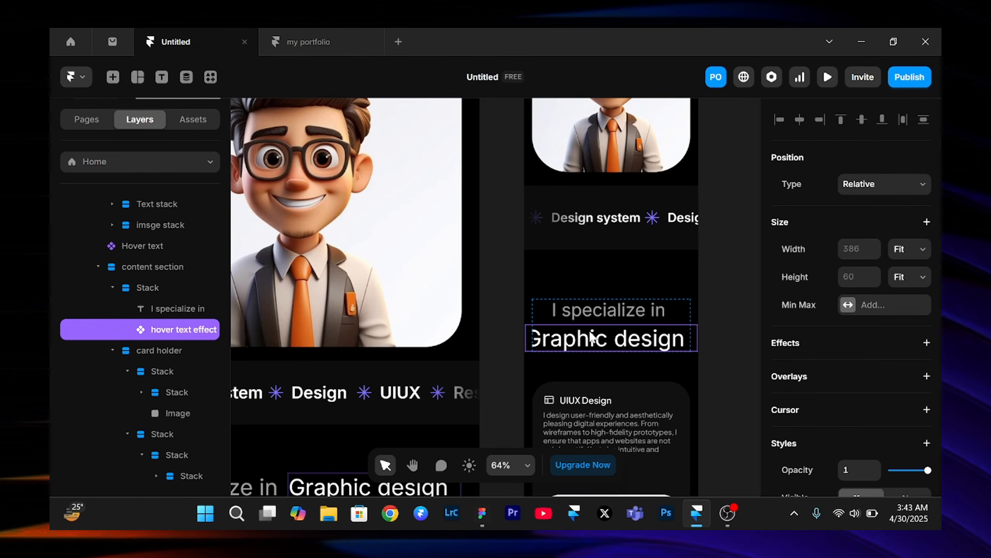
{"action": "double_click", "coordinate": [586, 342]}
{"action": "scroll", "coordinate": [584, 336], "scroll_direction": "down", "scroll_amount": 5}
{"action": "left_click_drag", "start_coordinate": [345, 207], "coordinate": [725, 371]}
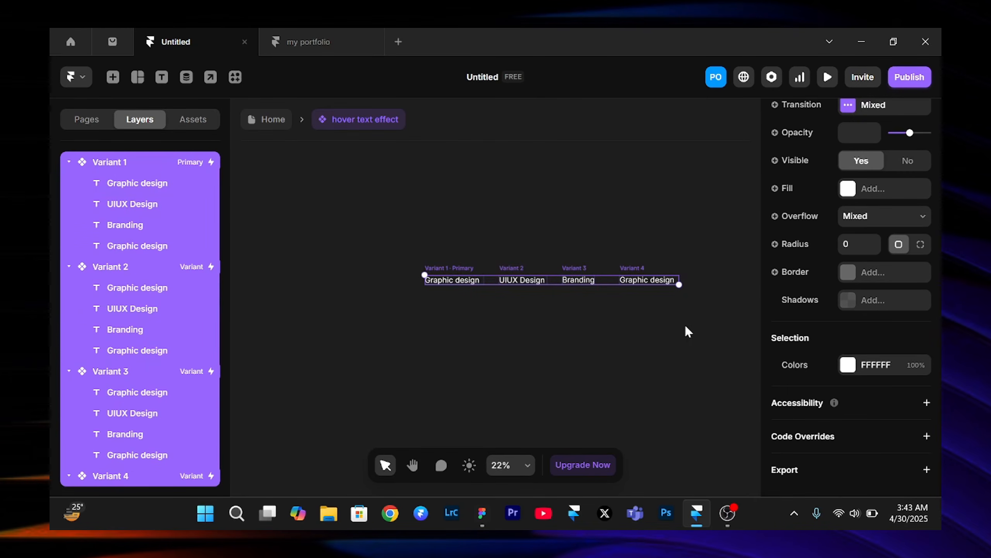
{"action": "key", "text": "Return"}
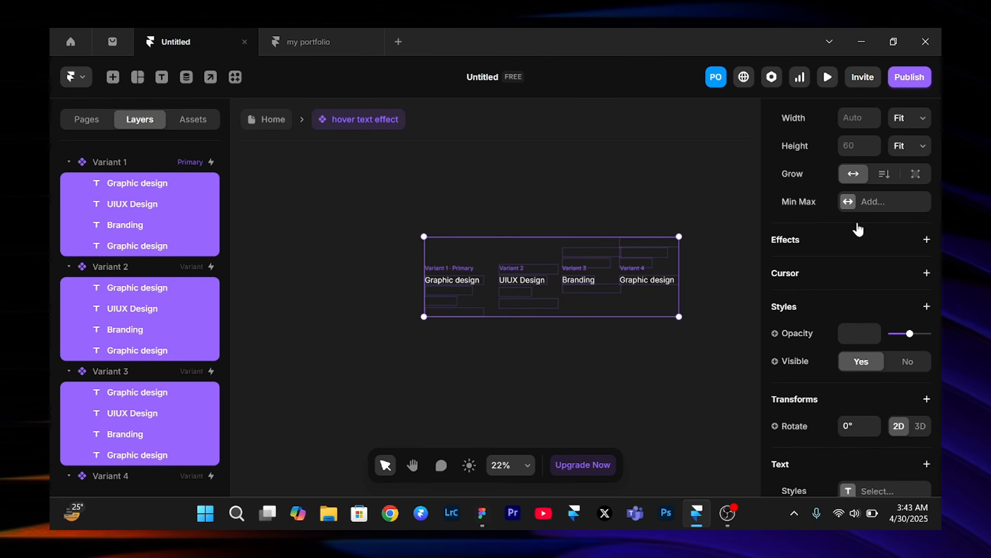
{"action": "scroll", "coordinate": [803, 287], "scroll_direction": "down", "scroll_amount": 3}
{"action": "scroll", "coordinate": [840, 289], "scroll_direction": "up", "scroll_amount": 4}
{"action": "scroll", "coordinate": [866, 290], "scroll_direction": "down", "scroll_amount": 4}
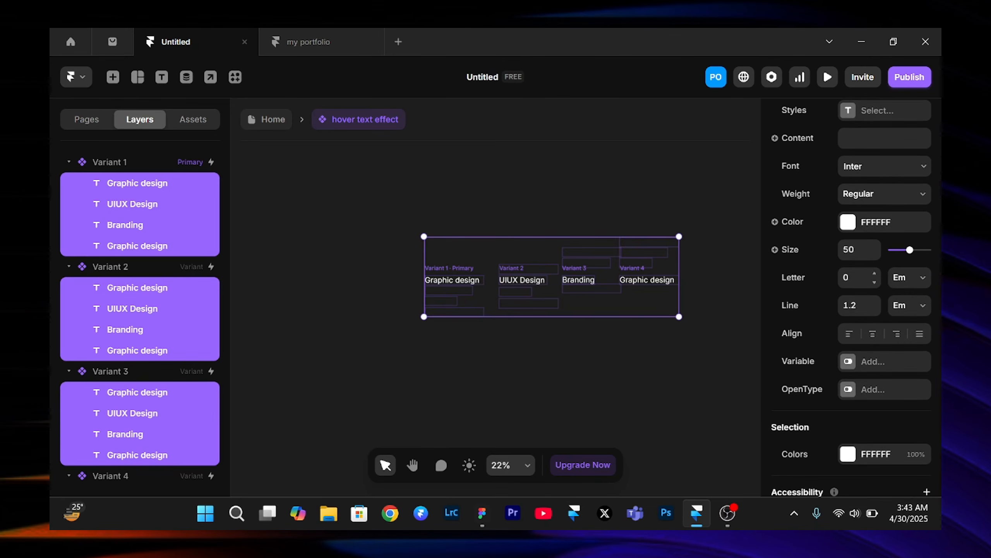
{"action": "left_click", "coordinate": [775, 249]}
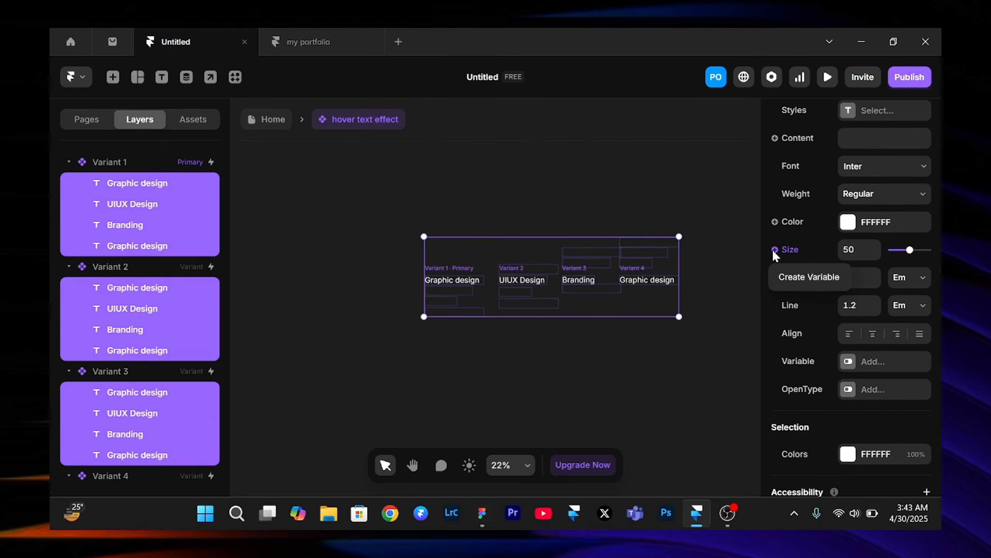
{"action": "left_click", "coordinate": [785, 275]}
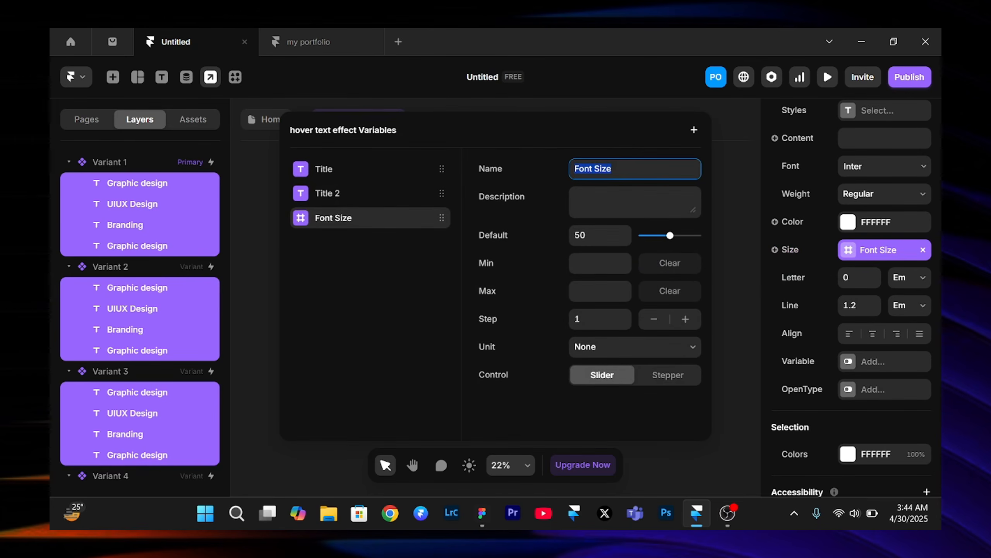
{"action": "key", "text": "Left"}
{"action": "type", "text": "mobile"}
{"action": "left_click", "coordinate": [734, 208]}
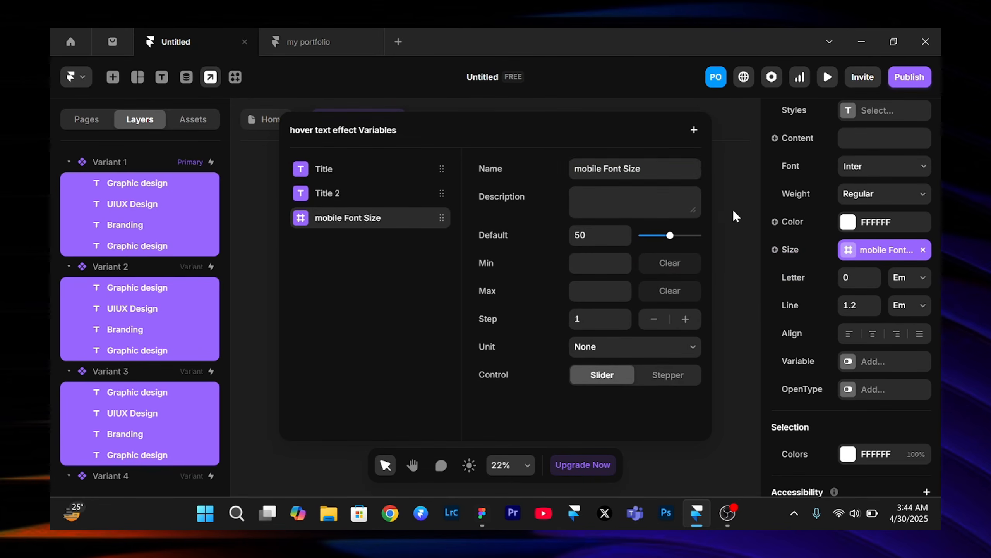
Back on the Home page, reduce the mobile Font Size value of the Phone breakpoint's hover text so it fits inside the heading
{"action": "left_click", "coordinate": [272, 119]}
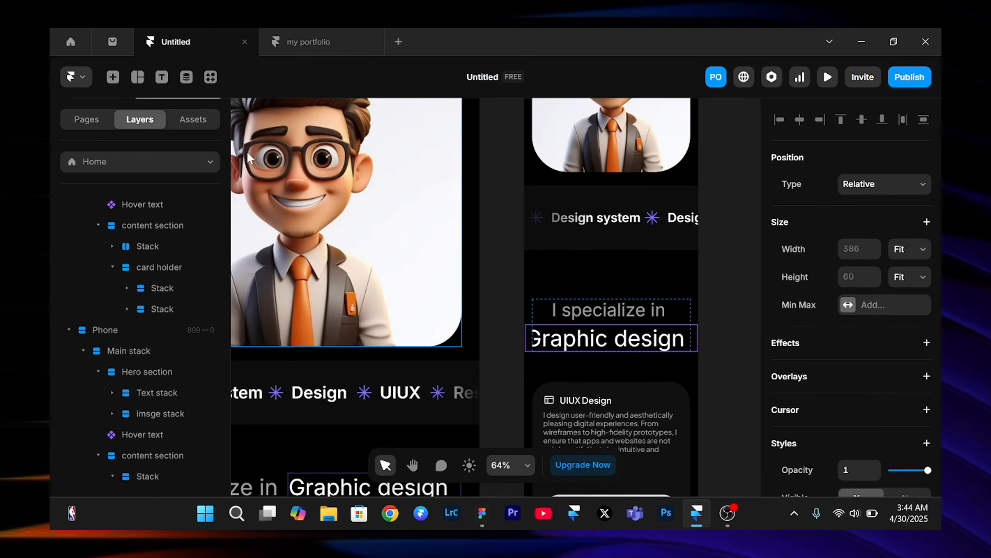
{"action": "scroll", "coordinate": [921, 379], "scroll_direction": "down", "scroll_amount": 8}
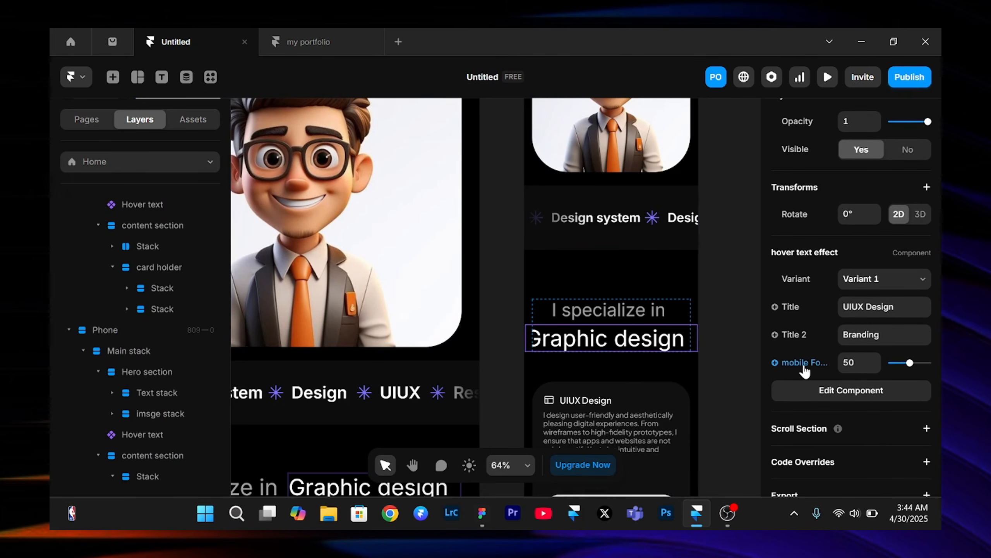
{"action": "left_click", "coordinate": [874, 368]}
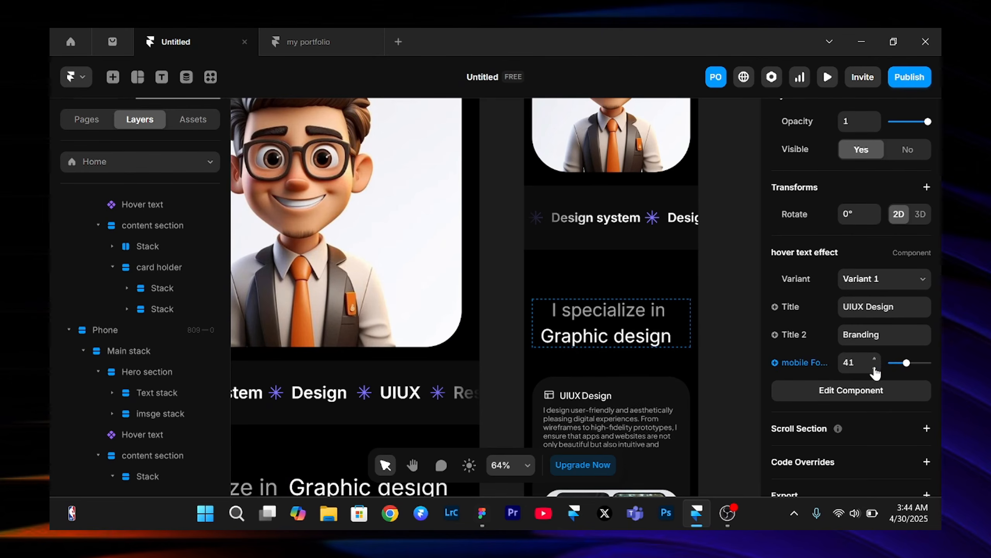
Set the alignment of the Phone breakpoint's "I specialize in" heading stack to Start
{"action": "left_click", "coordinate": [690, 308]}
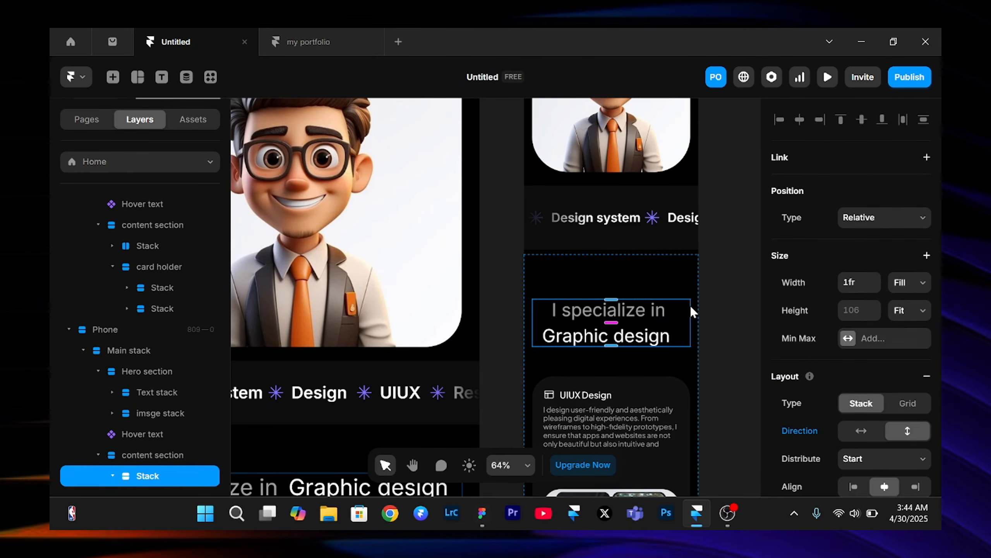
{"action": "scroll", "coordinate": [870, 371], "scroll_direction": "down", "scroll_amount": 4}
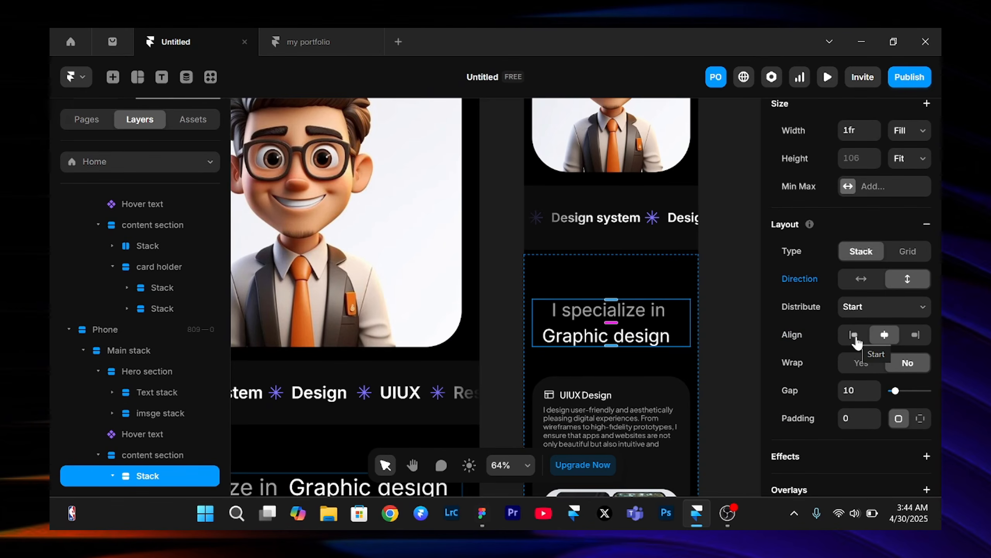
{"action": "left_click", "coordinate": [854, 335]}
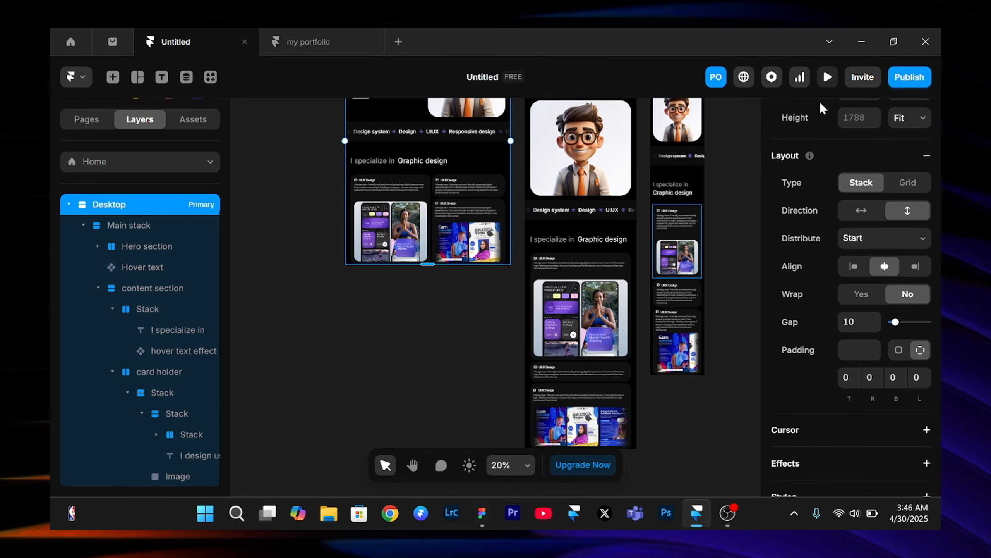
Preview the page from hero to service cards and resize the preview between desktop and tablet widths to check its responsiveness
{"action": "left_click", "coordinate": [828, 77]}
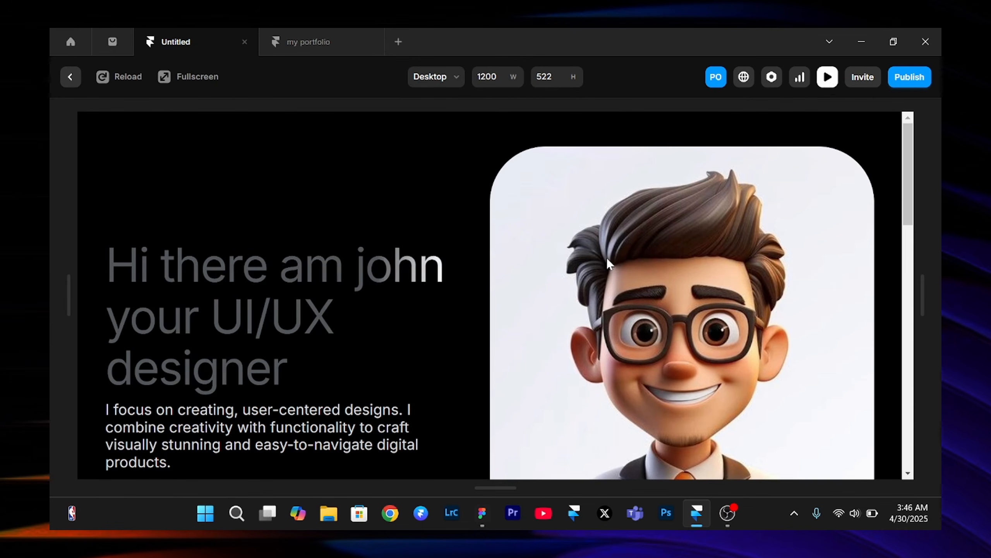
{"action": "scroll", "coordinate": [608, 261], "scroll_direction": "down", "scroll_amount": 10}
{"action": "scroll", "coordinate": [606, 257], "scroll_direction": "down", "scroll_amount": 5}
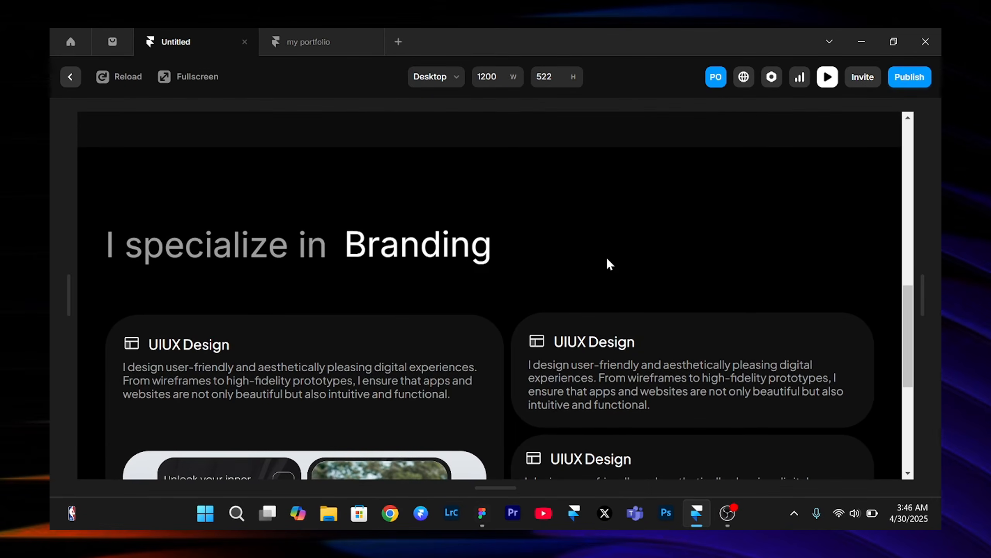
{"action": "scroll", "coordinate": [606, 257], "scroll_direction": "down", "scroll_amount": 4}
{"action": "scroll", "coordinate": [608, 262], "scroll_direction": "down", "scroll_amount": 3}
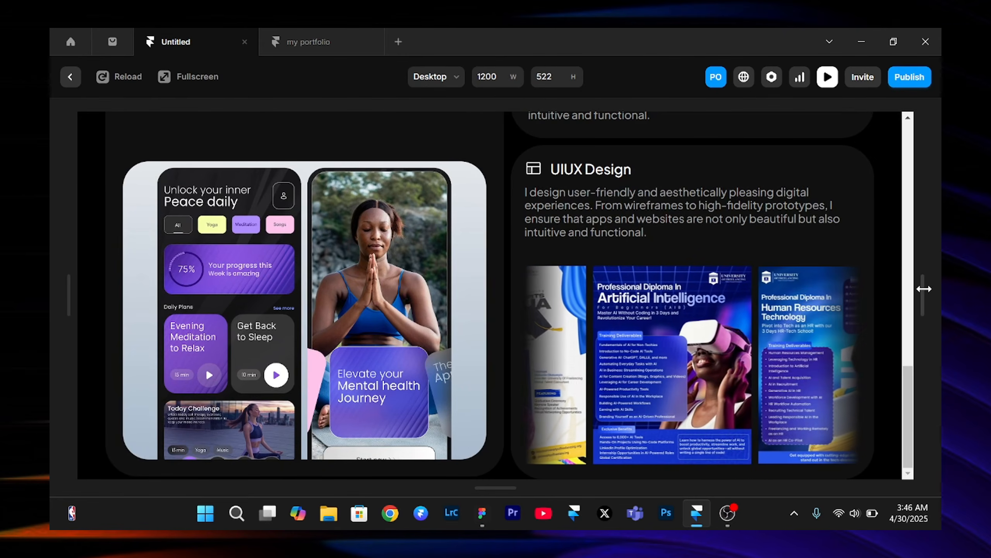
{"action": "left_click_drag", "start_coordinate": [924, 288], "coordinate": [912, 326]}
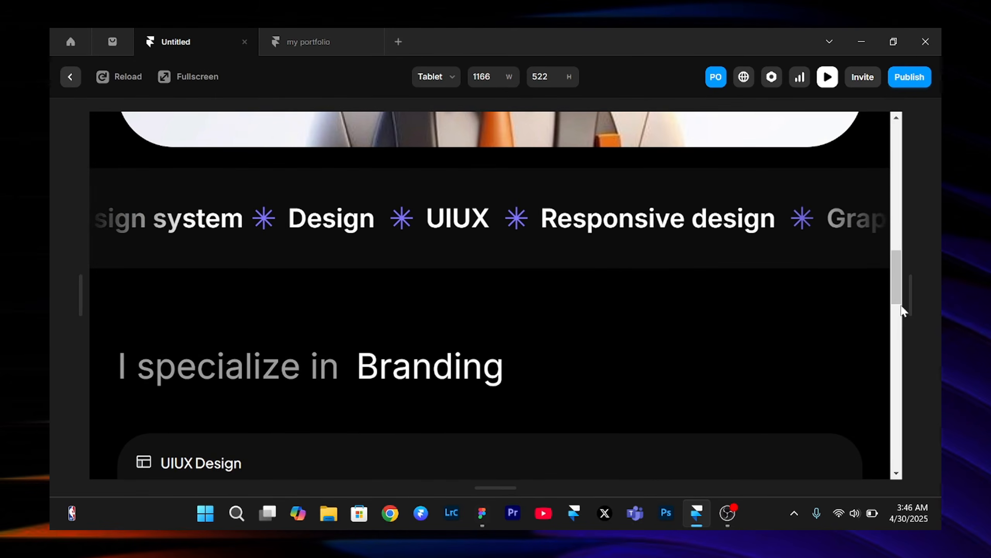
{"action": "left_click_drag", "start_coordinate": [937, 288], "coordinate": [954, 290]}
{"action": "scroll", "coordinate": [783, 299], "scroll_direction": "up", "scroll_amount": 10}
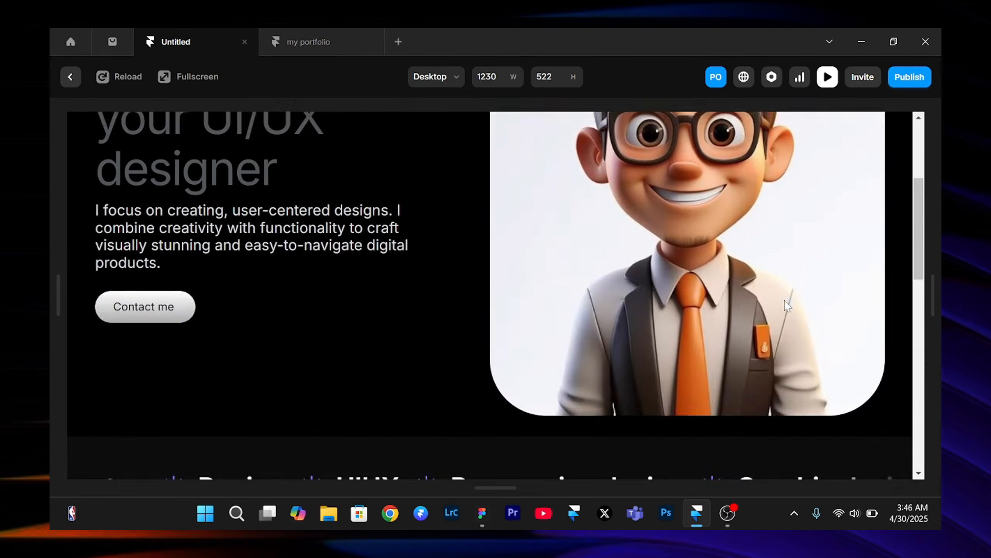
{"action": "scroll", "coordinate": [787, 305], "scroll_direction": "down", "scroll_amount": 2}
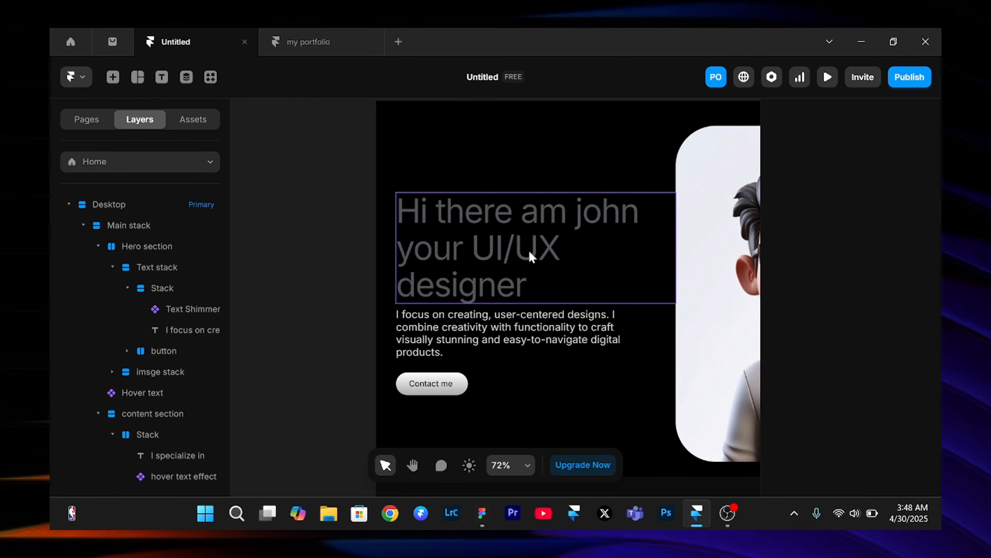
Add an Appear effect to the Desktop hero's shimmer heading and open its effect settings
{"action": "left_click", "coordinate": [529, 250]}
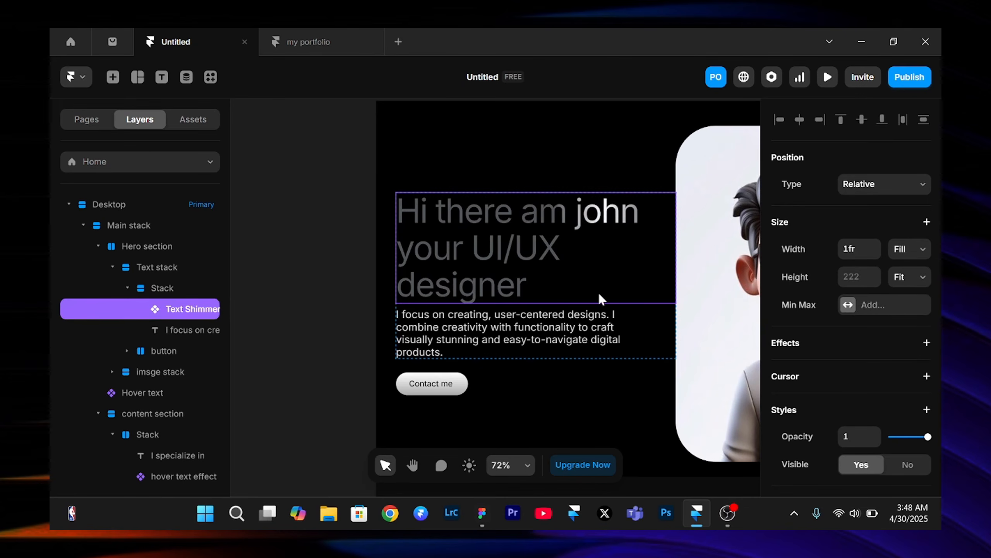
{"action": "left_click", "coordinate": [928, 340]}
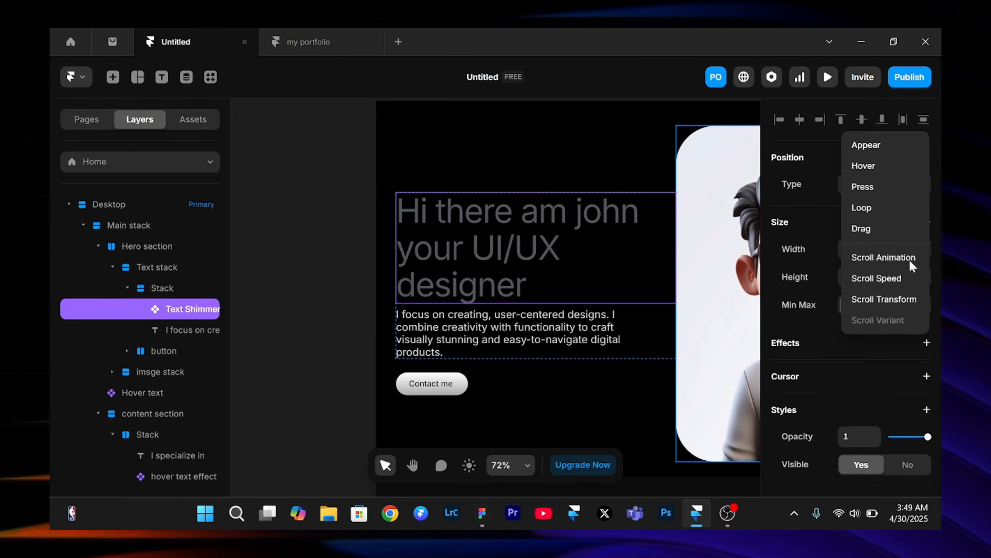
{"action": "left_click", "coordinate": [874, 146]}
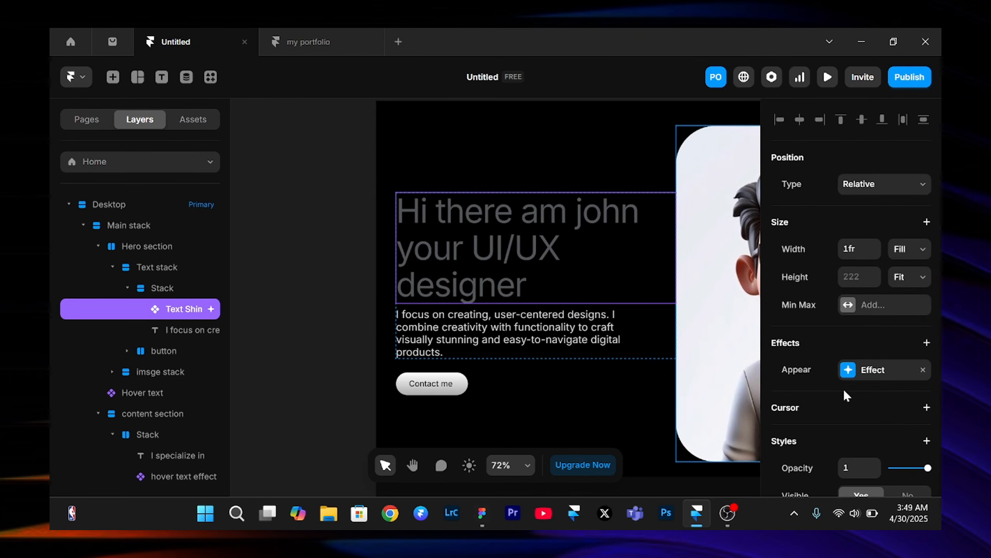
{"action": "left_click", "coordinate": [849, 375]}
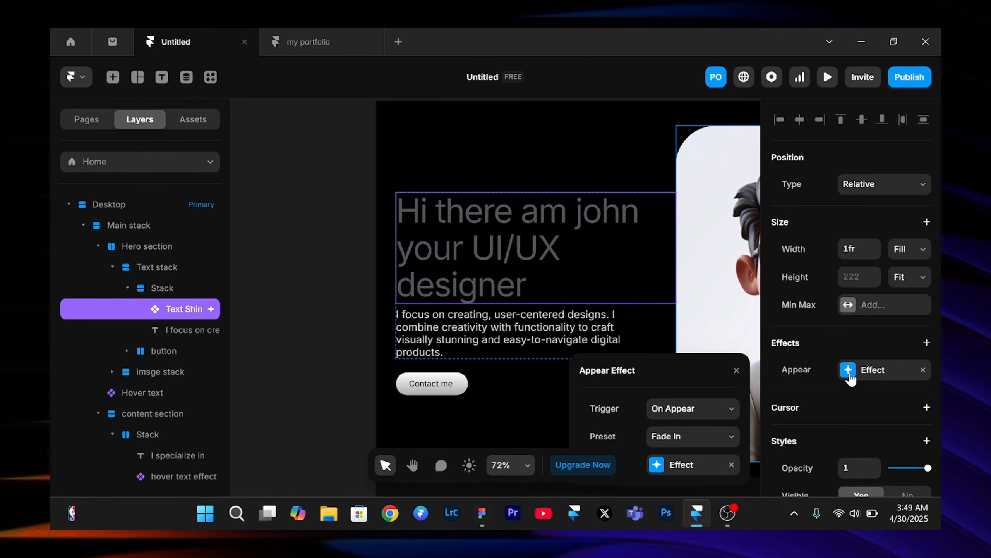
{"action": "left_click_drag", "start_coordinate": [681, 377], "coordinate": [681, 209]}
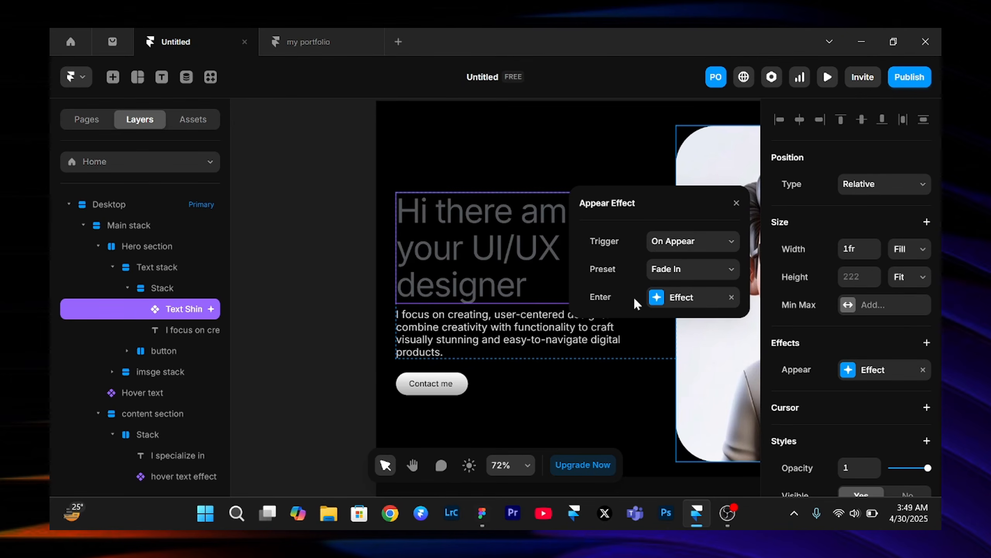
Set the heading's enter effect to opacity 1 with a Y offset of 60
{"action": "left_click", "coordinate": [658, 299]}
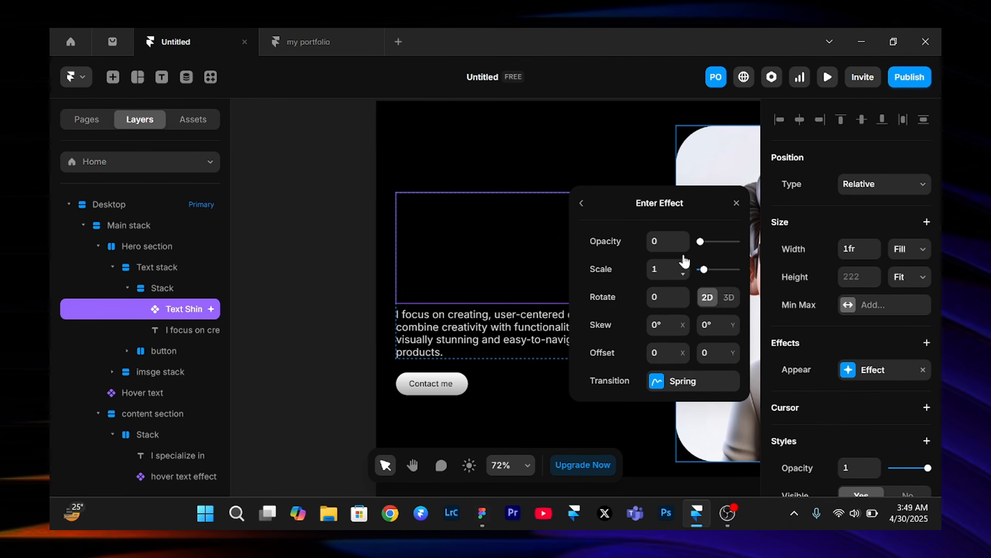
{"action": "left_click_drag", "start_coordinate": [723, 242], "coordinate": [736, 242]}
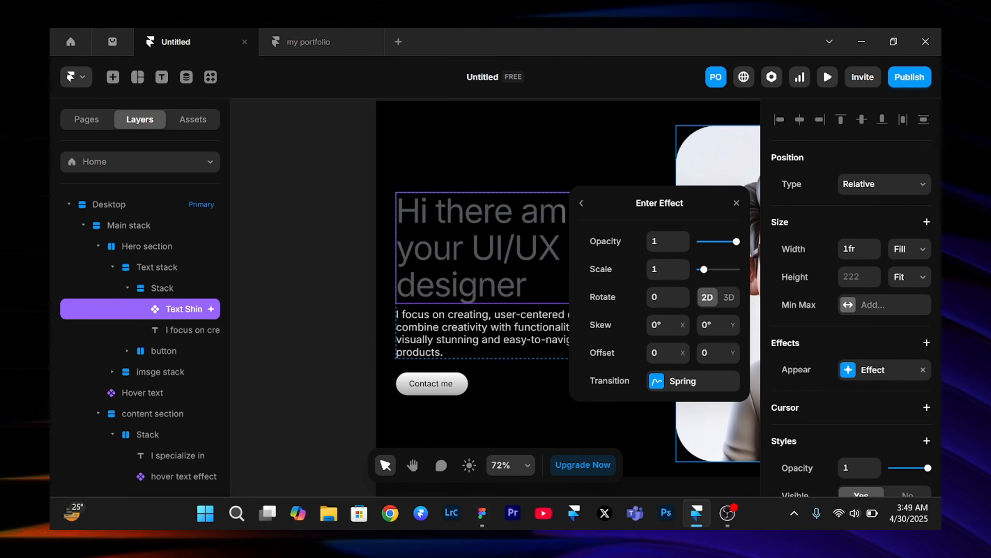
{"action": "left_click", "coordinate": [733, 356]}
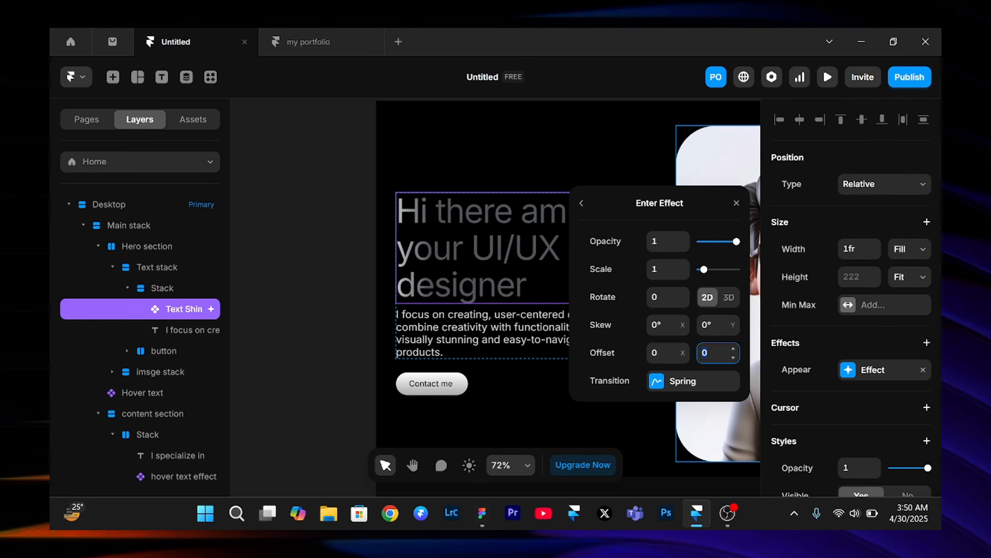
{"action": "type", "text": "6"}
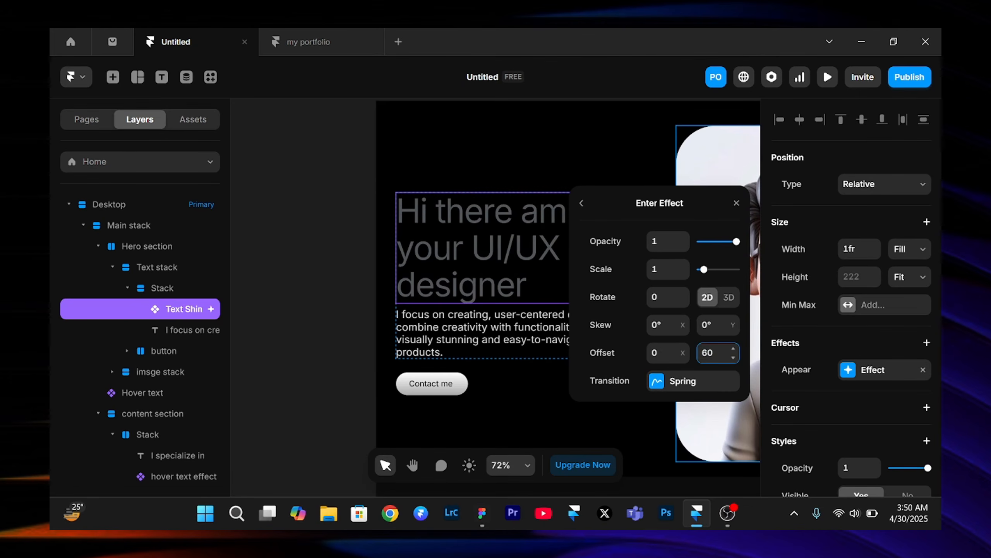
Set the enter effect's spring transition to a 1 s delay, based on Physics with damping 100
{"action": "left_click", "coordinate": [665, 385]}
{"action": "left_click", "coordinate": [665, 385]}
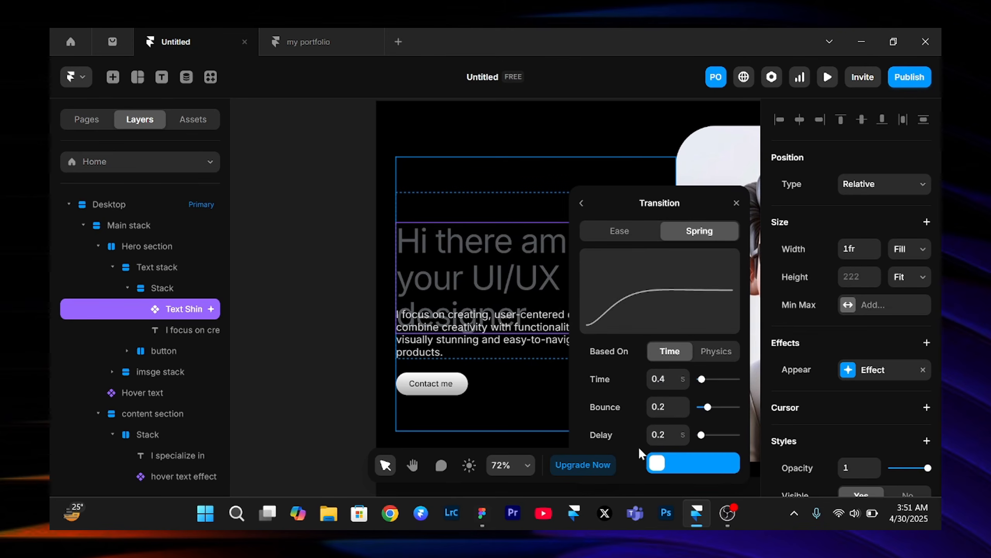
{"action": "left_click", "coordinate": [663, 434]}
{"action": "type", "text": "1"}
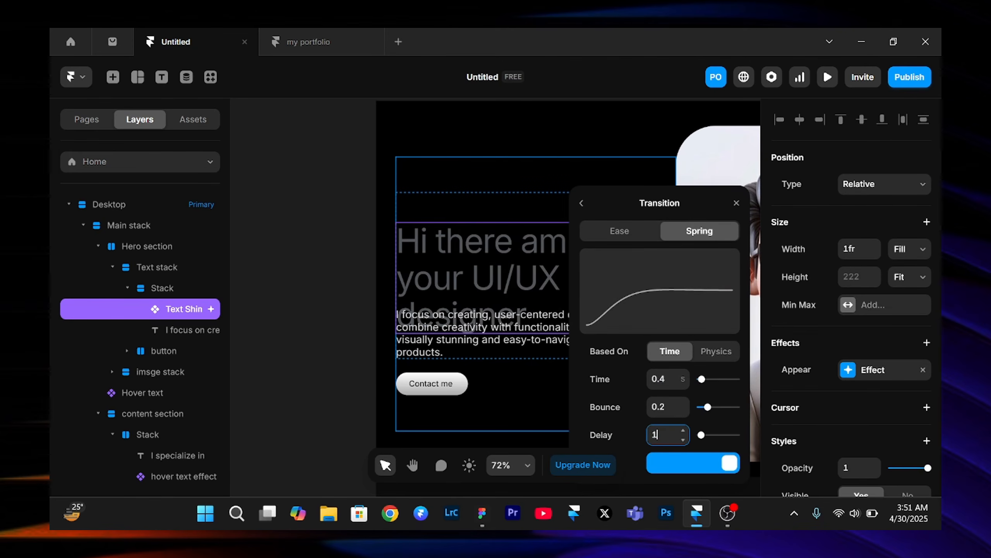
{"action": "key", "text": "Return"}
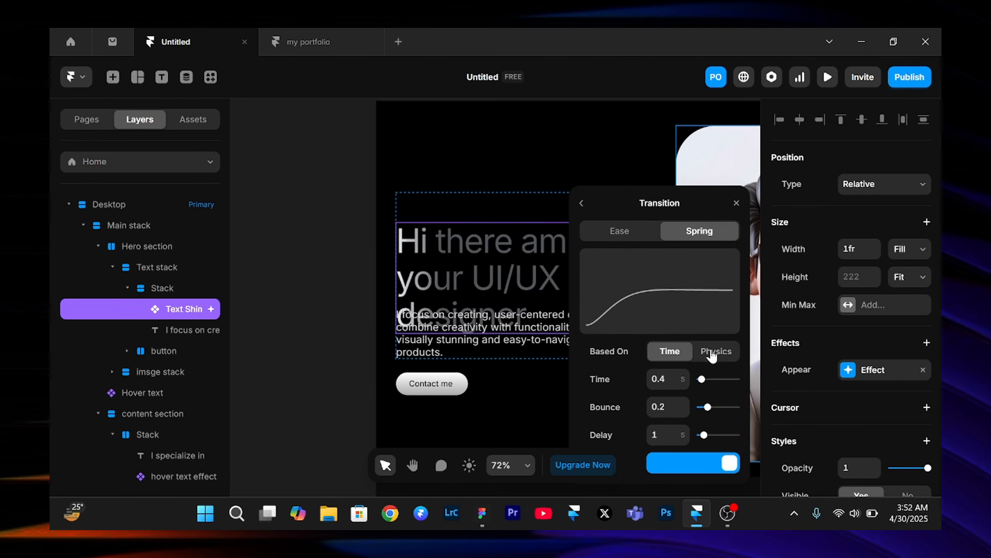
{"action": "left_click", "coordinate": [712, 354]}
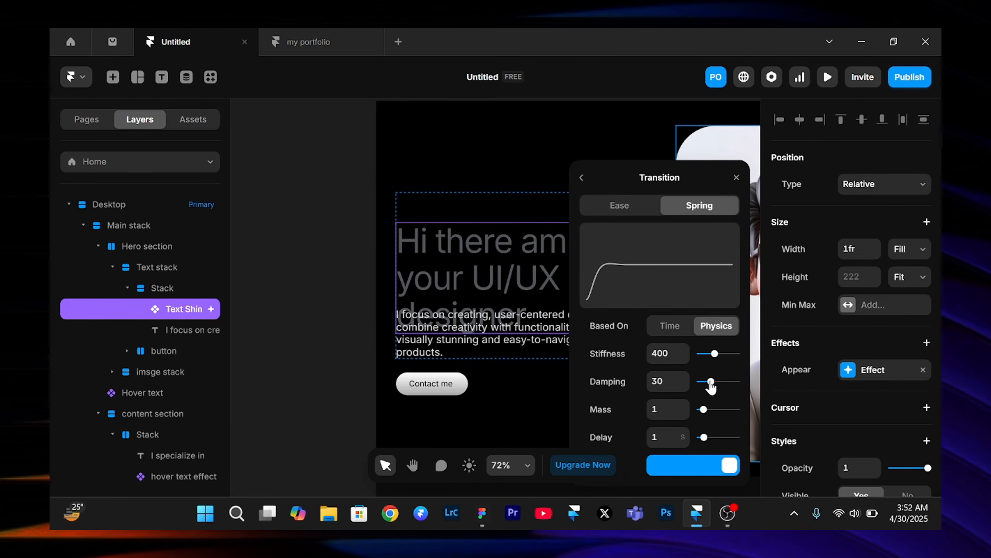
{"action": "left_click_drag", "start_coordinate": [710, 385], "coordinate": [731, 391]}
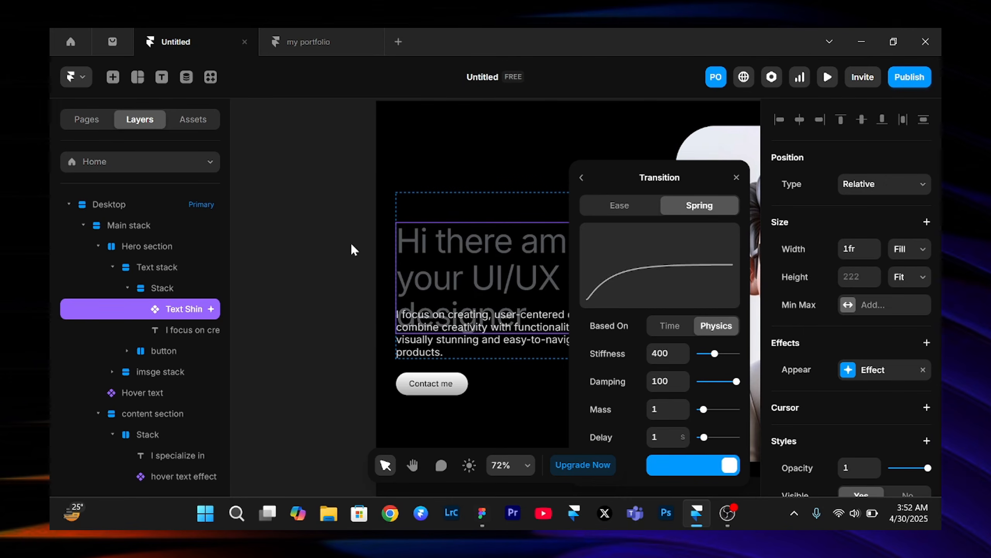
Set the heading's enter effect opacity to 0 and close the effect settings
{"action": "left_click", "coordinate": [580, 175]}
{"action": "left_click_drag", "start_coordinate": [717, 240], "coordinate": [625, 256]}
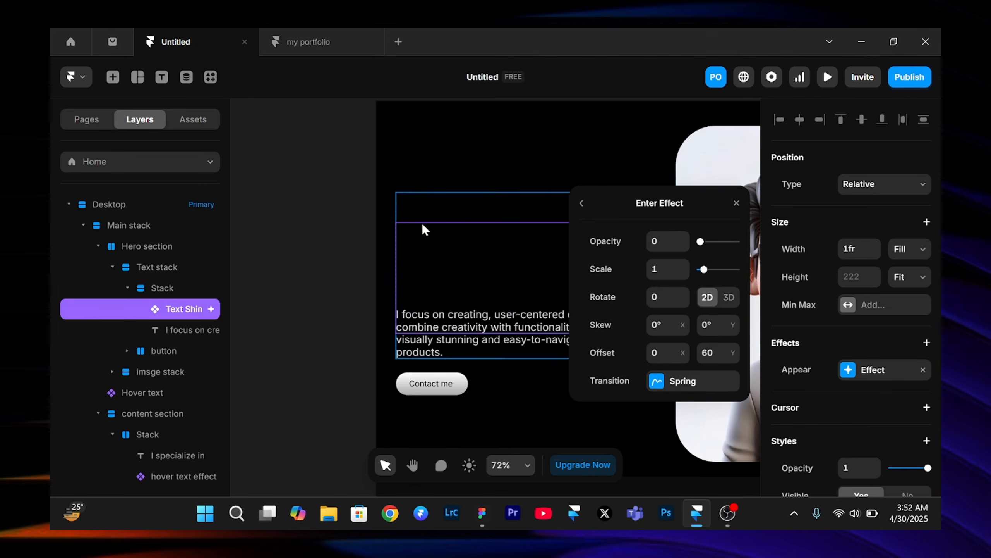
{"action": "left_click", "coordinate": [354, 210]}
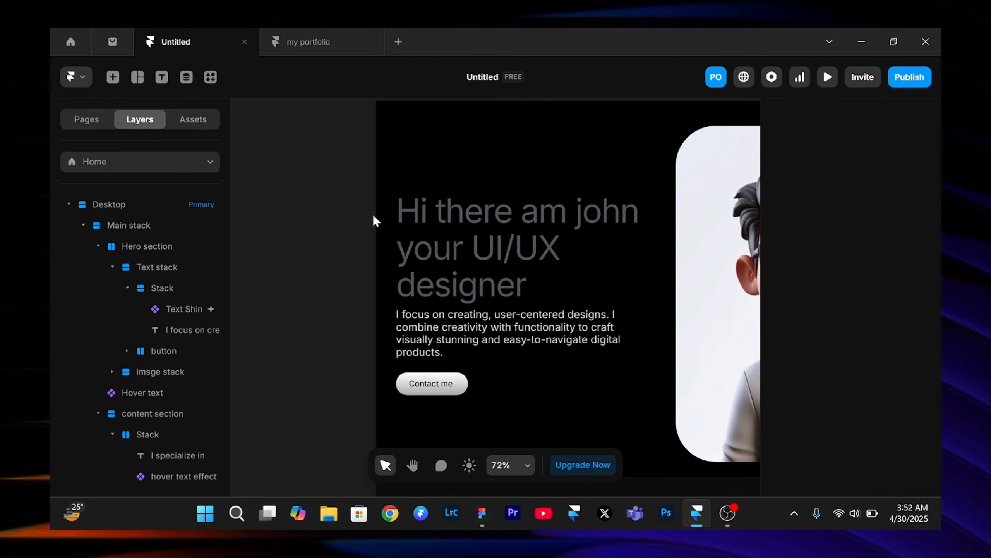
Preview the page, return to the canvas and copy the hero heading's Appear effect
{"action": "left_click", "coordinate": [827, 78]}
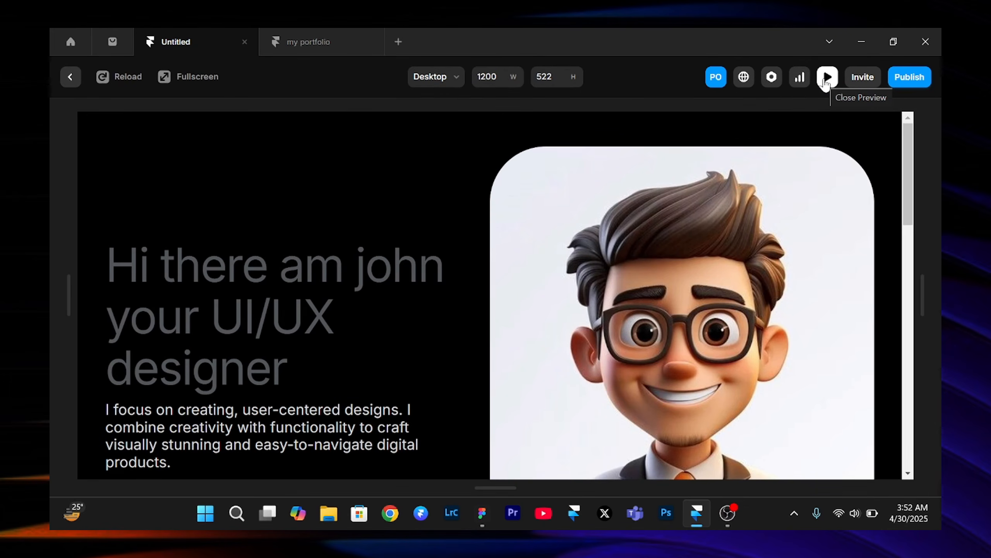
{"action": "left_click", "coordinate": [827, 78]}
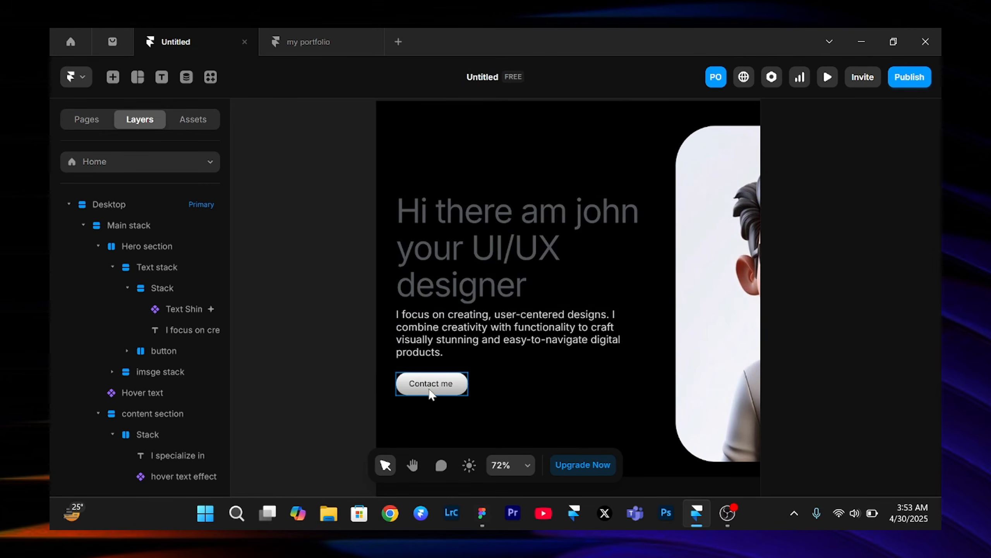
{"action": "left_click", "coordinate": [487, 247]}
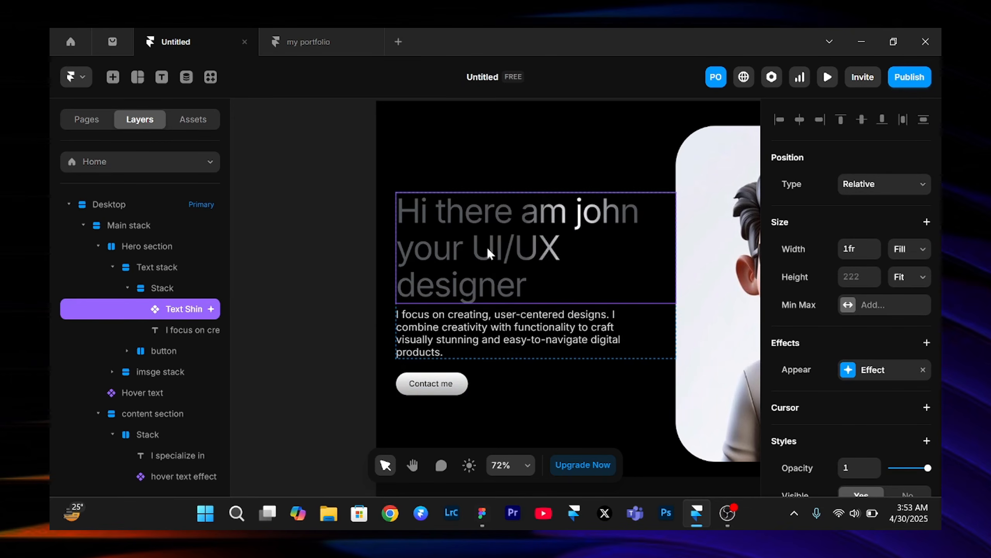
{"action": "right_click", "coordinate": [832, 362]}
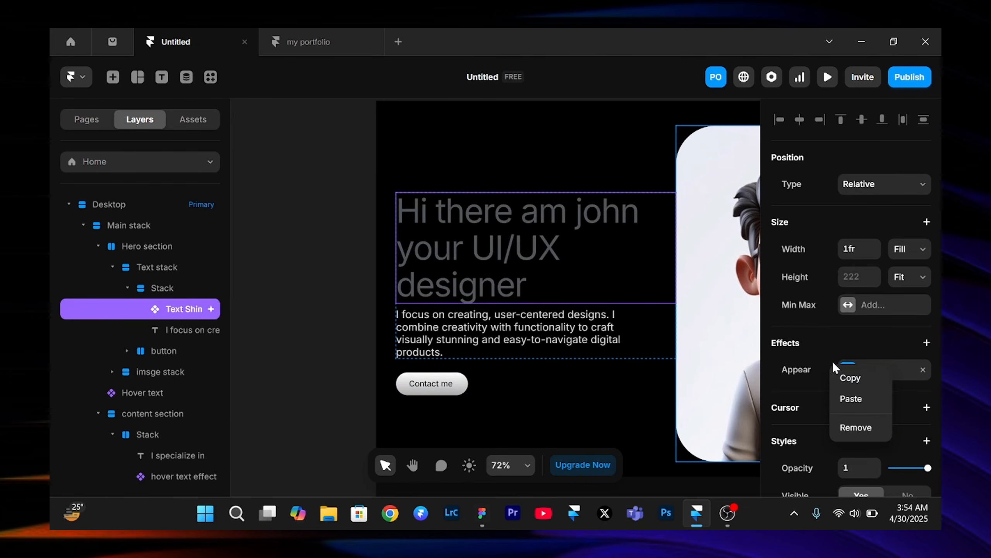
{"action": "left_click", "coordinate": [856, 381]}
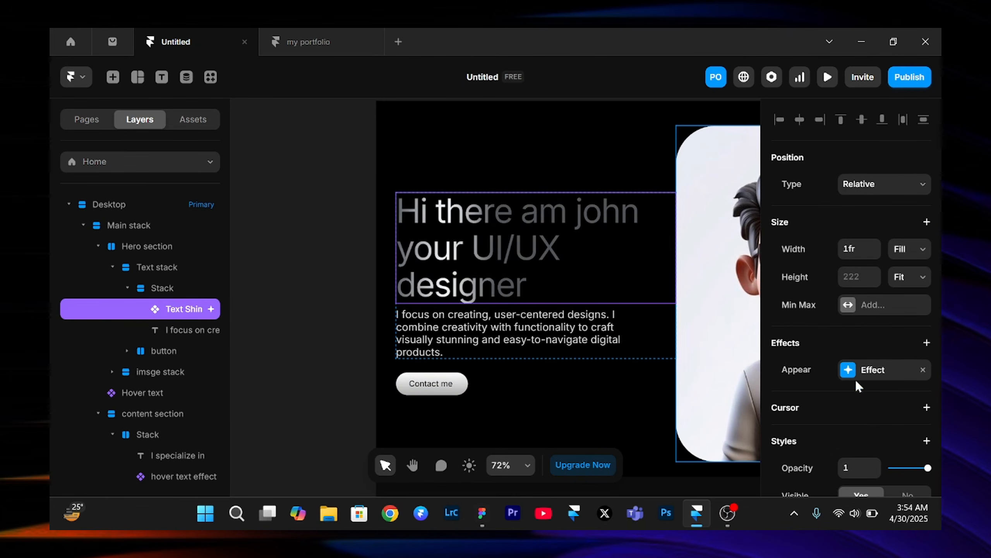
Paste the copied Appear effect onto the hero paragraph "I focus on creating, user-centered designs"
{"action": "left_click", "coordinate": [494, 336]}
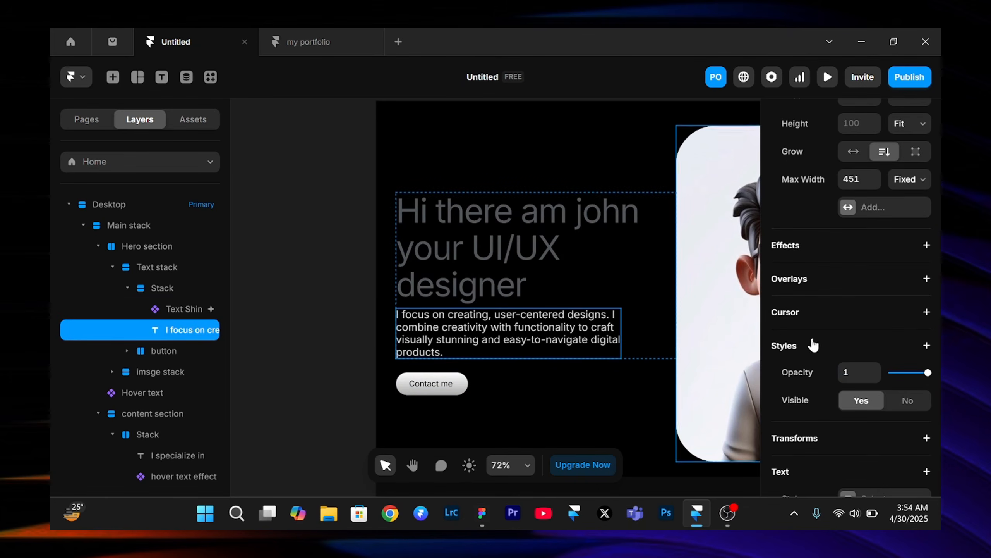
{"action": "left_click", "coordinate": [792, 246]}
{"action": "left_click", "coordinate": [791, 246]}
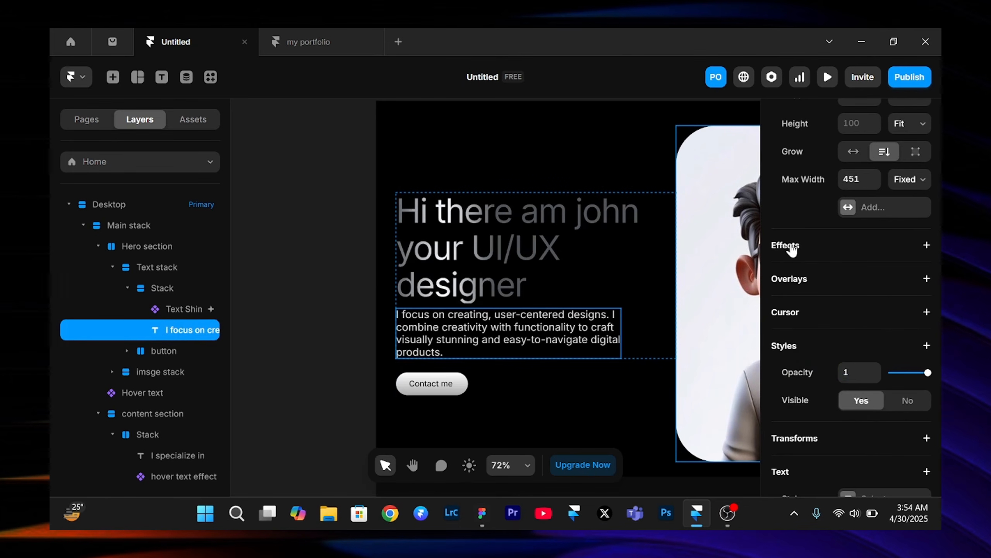
{"action": "left_click", "coordinate": [792, 245]}
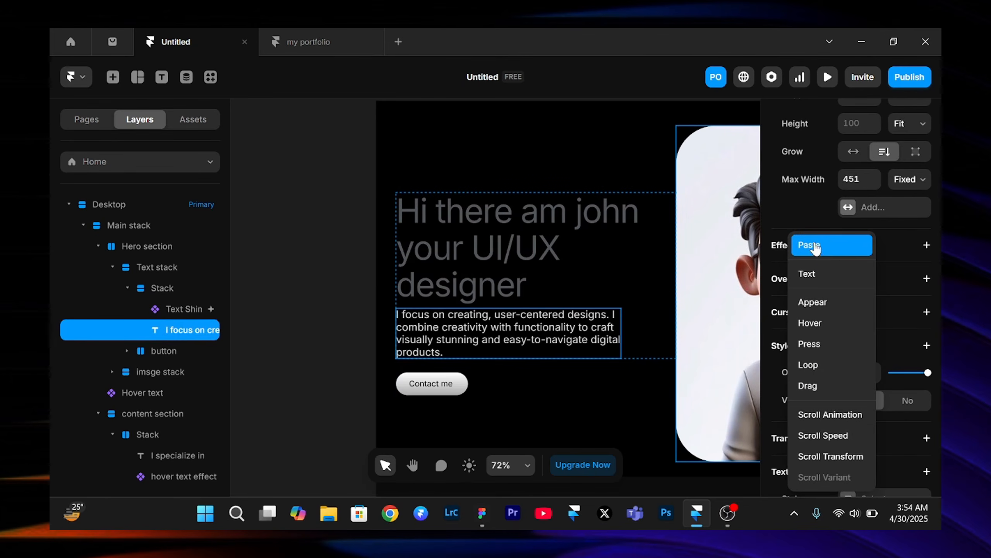
{"action": "left_click", "coordinate": [813, 302]}
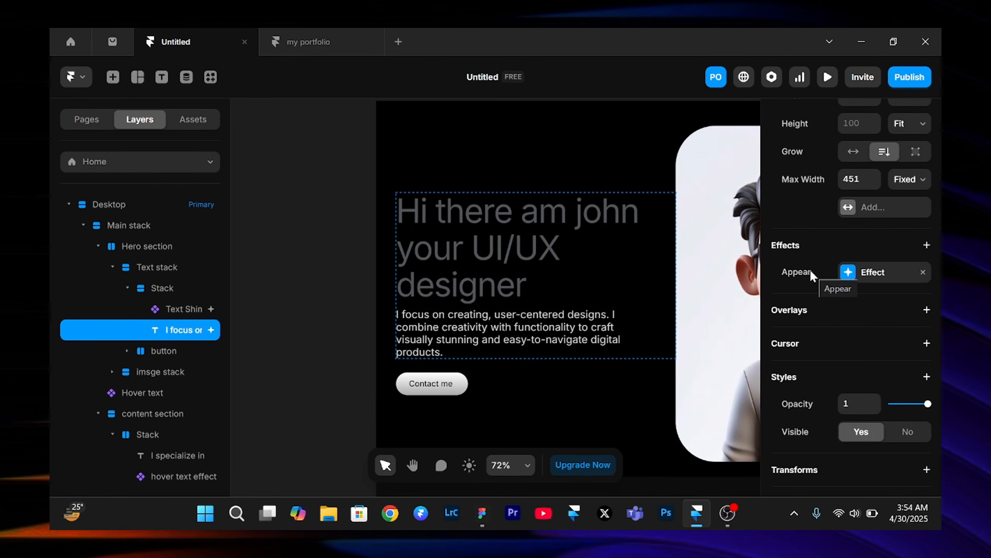
Set the spring transition delay of the hero paragraph's enter effect to 1.3 s and close the effect settings
{"action": "left_click", "coordinate": [849, 273]}
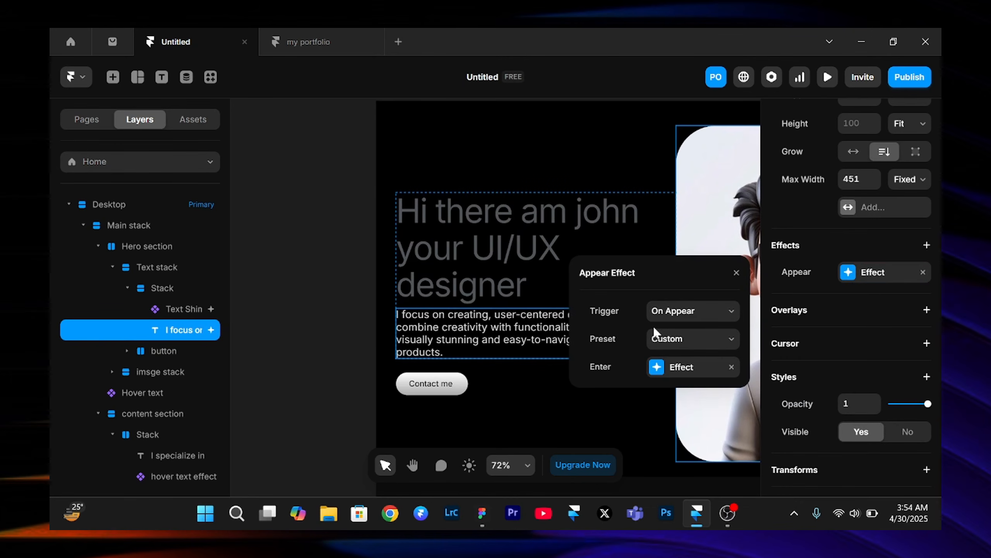
{"action": "left_click", "coordinate": [664, 369]}
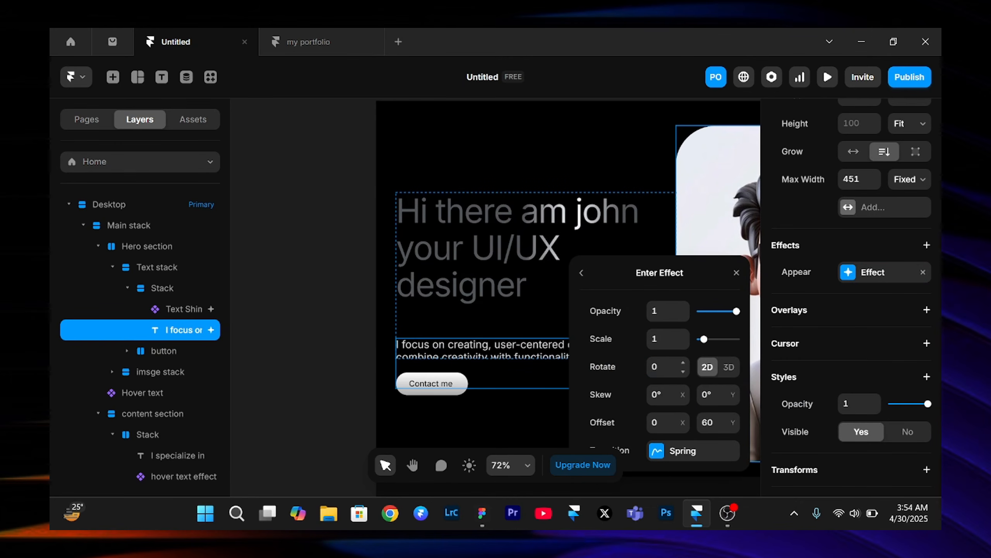
{"action": "left_click", "coordinate": [656, 453]}
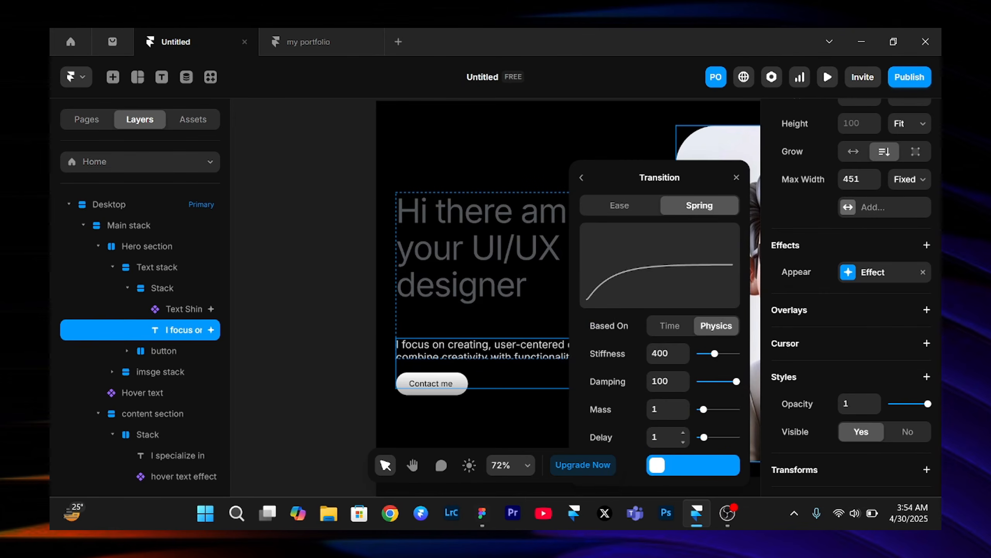
{"action": "left_click", "coordinate": [662, 437]}
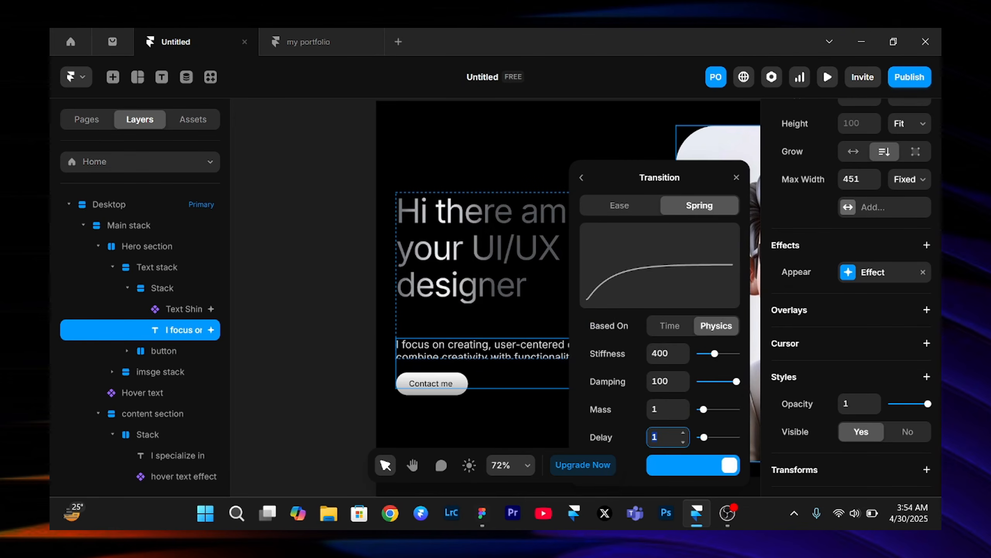
{"action": "type", "text": "1.3"}
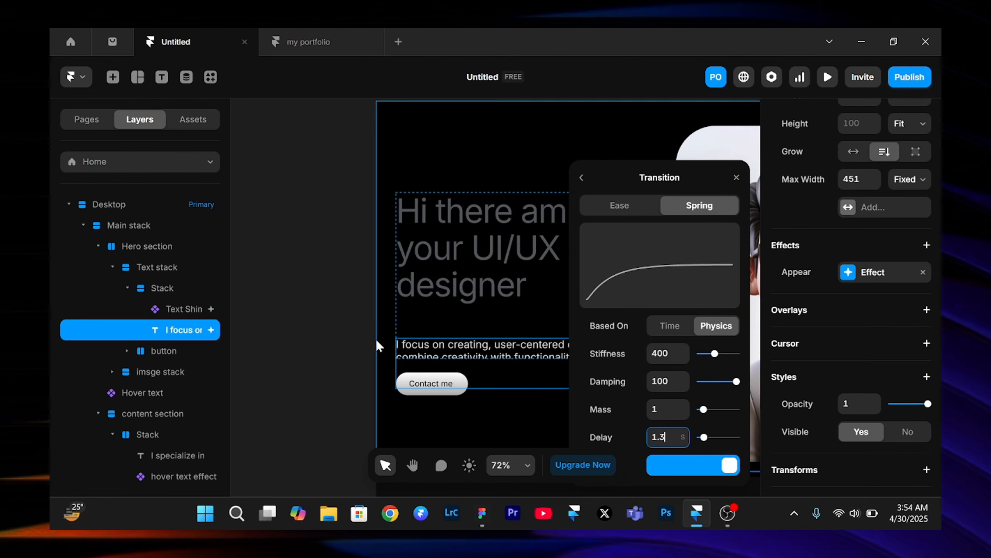
{"action": "left_click", "coordinate": [343, 318]}
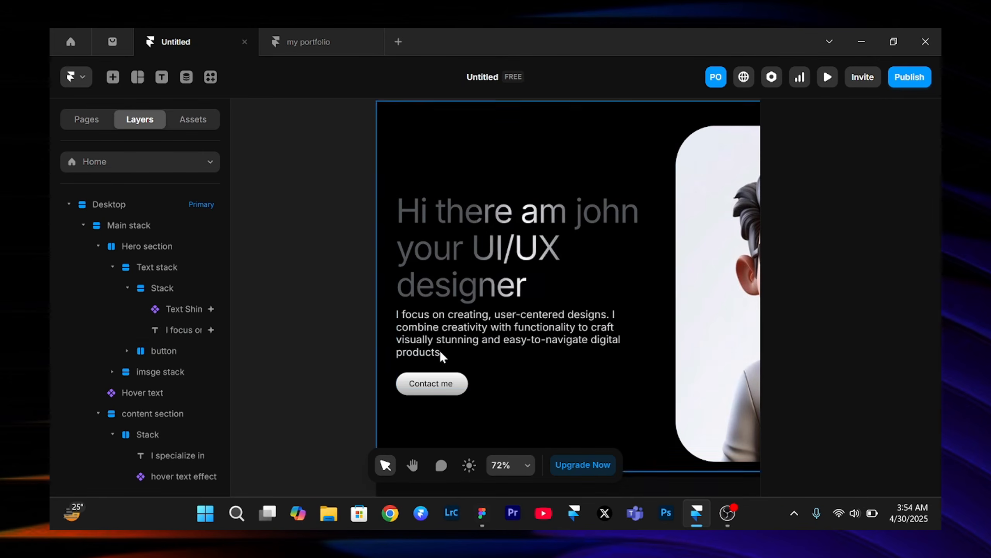
Paste the copied Appear effect onto the hero's Contact me button
{"action": "left_click", "coordinate": [446, 381]}
{"action": "scroll", "coordinate": [823, 373], "scroll_direction": "down", "scroll_amount": 8}
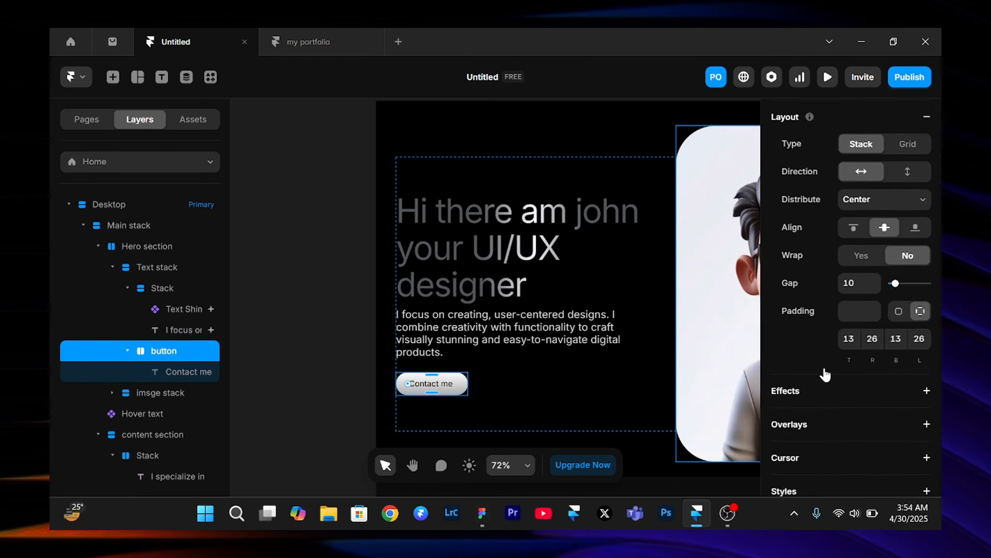
{"action": "scroll", "coordinate": [825, 373], "scroll_direction": "down", "scroll_amount": 1}
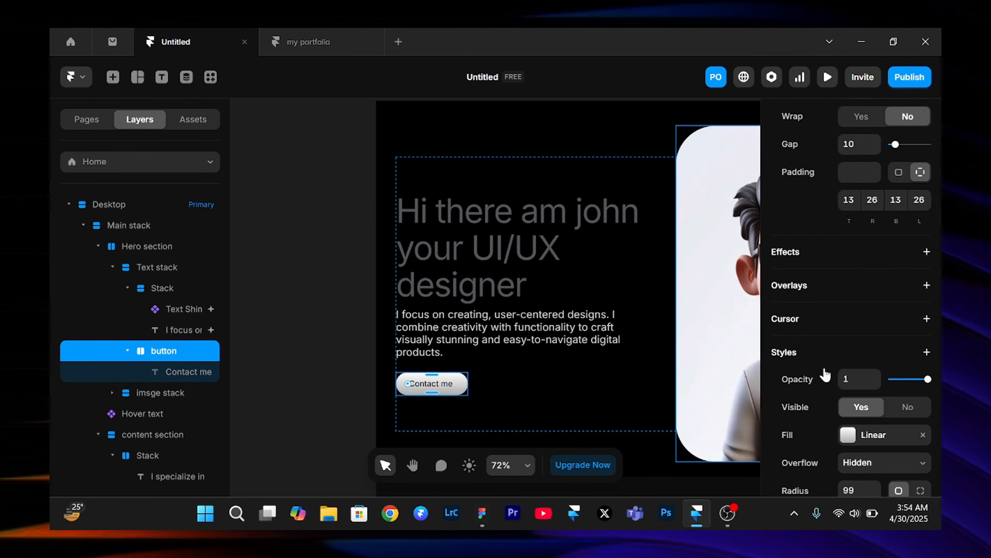
{"action": "left_click", "coordinate": [783, 249]}
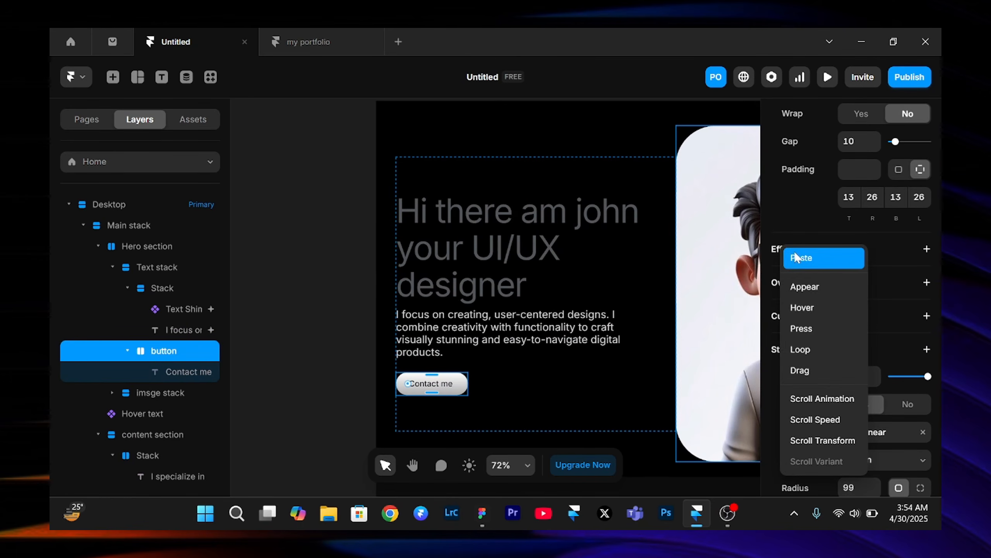
{"action": "left_click", "coordinate": [804, 286]}
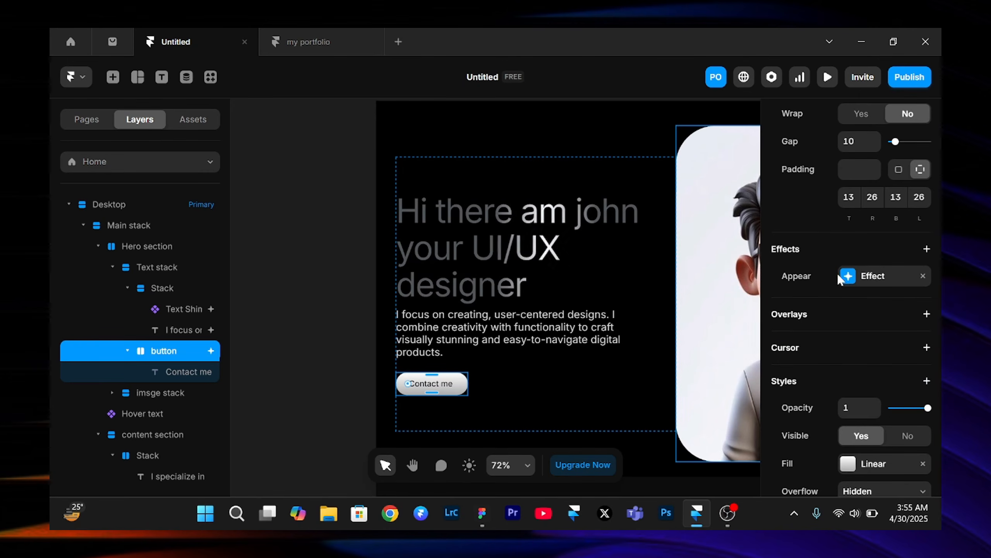
Set the spring transition delay of the Contact me button's enter effect to 0.5 s and close the effect settings
{"action": "left_click", "coordinate": [852, 278]}
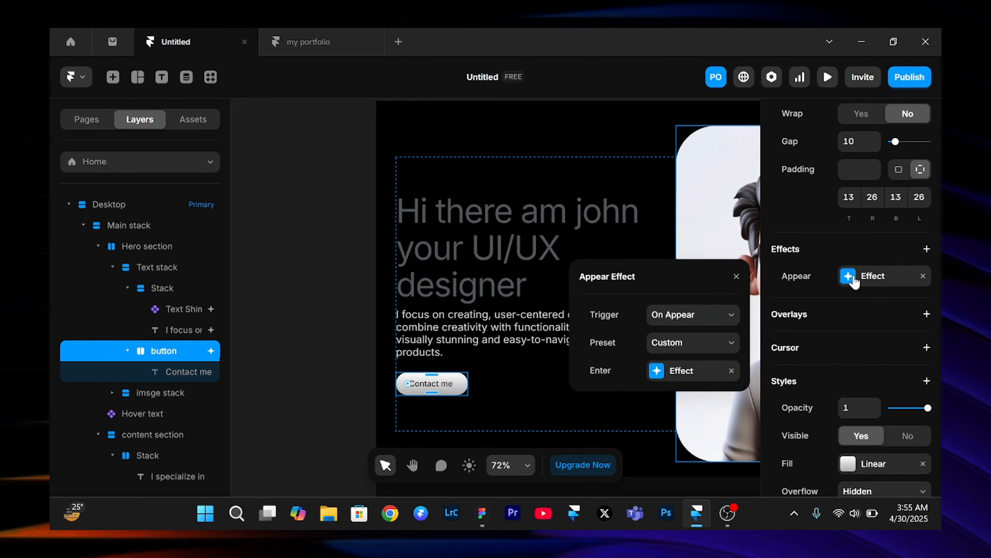
{"action": "left_click", "coordinate": [657, 371]}
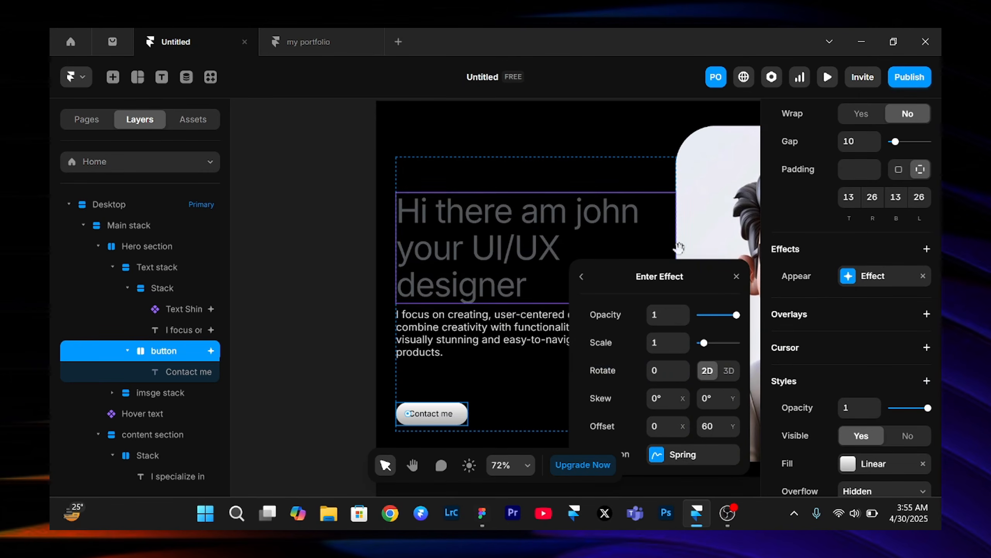
{"action": "left_click_drag", "start_coordinate": [713, 282], "coordinate": [713, 233]}
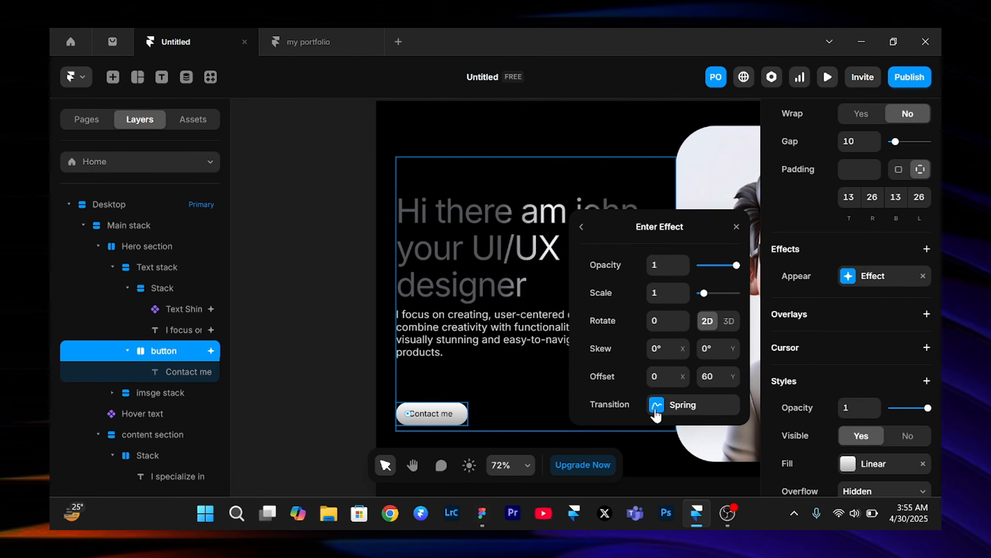
{"action": "left_click", "coordinate": [663, 407]}
{"action": "left_click", "coordinate": [669, 437]}
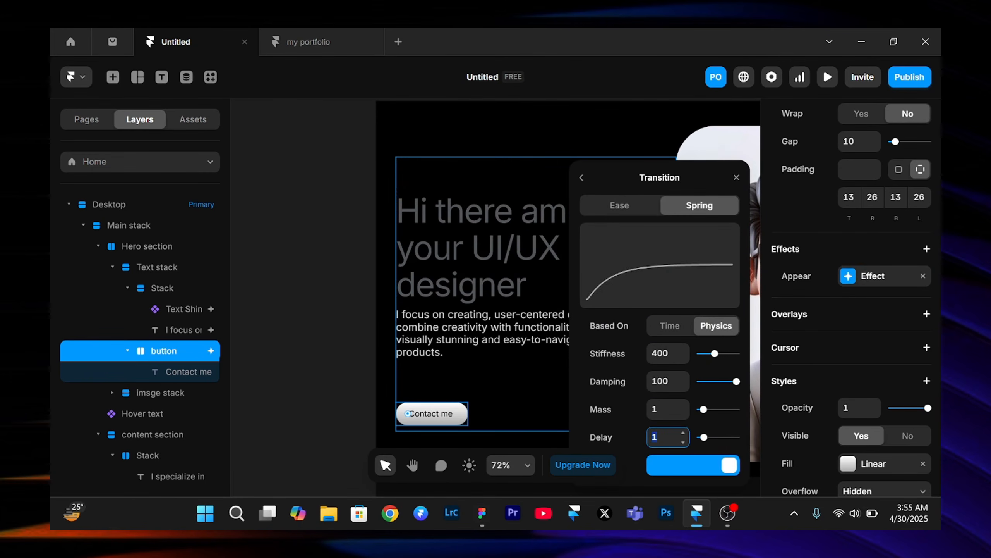
{"action": "type", "text": ".5"}
{"action": "left_click", "coordinate": [347, 213]}
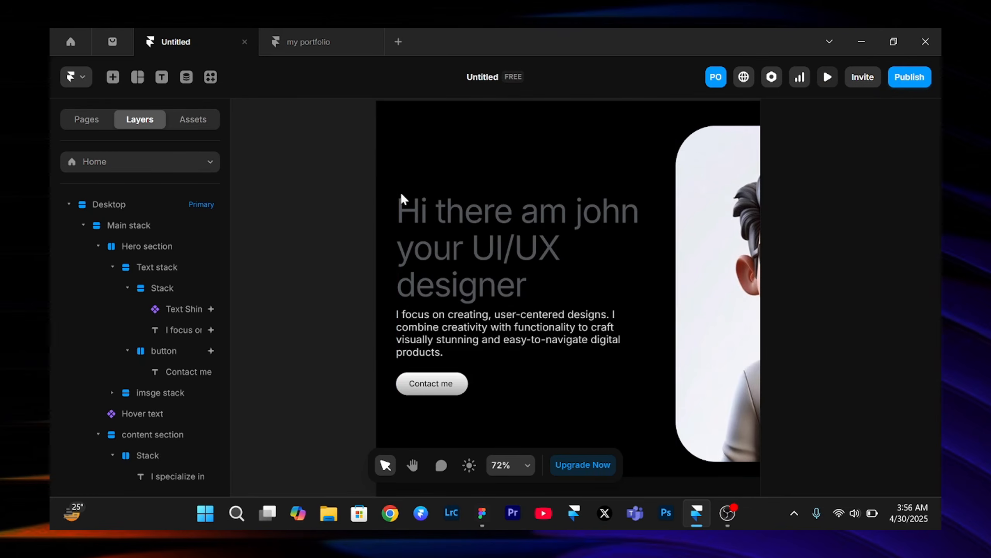
Preview the page to check how the hero heading, paragraph and button appear, and return to the canvas
{"action": "left_click", "coordinate": [822, 83]}
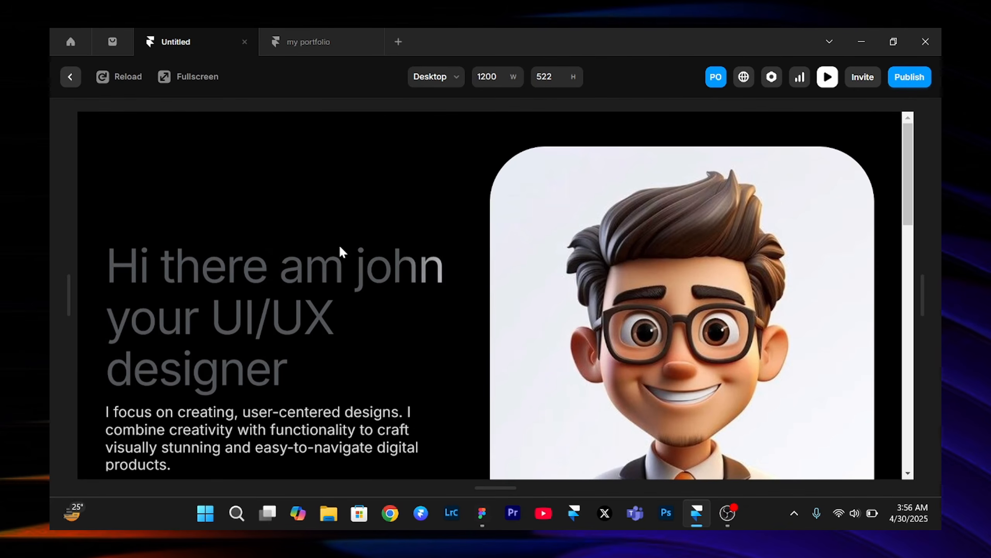
{"action": "scroll", "coordinate": [341, 248], "scroll_direction": "down", "scroll_amount": 2}
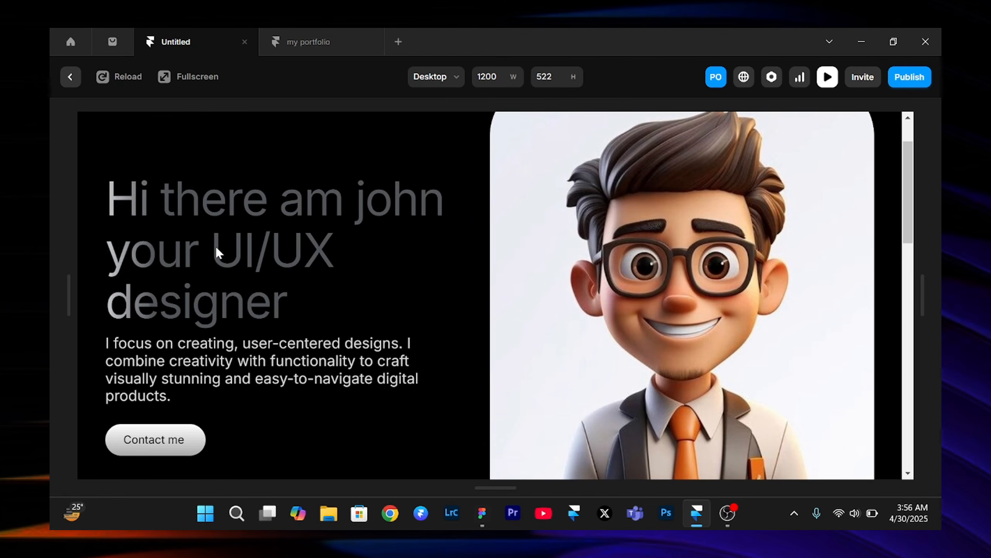
{"action": "left_click", "coordinate": [827, 77]}
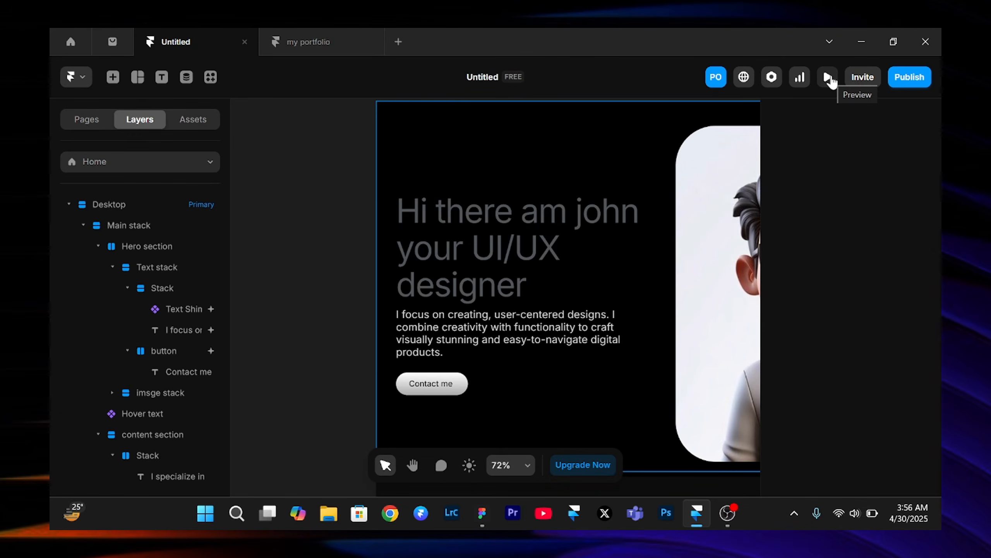
Set the opacity of the hero heading's enter effect to 0
{"action": "left_click", "coordinate": [469, 239]}
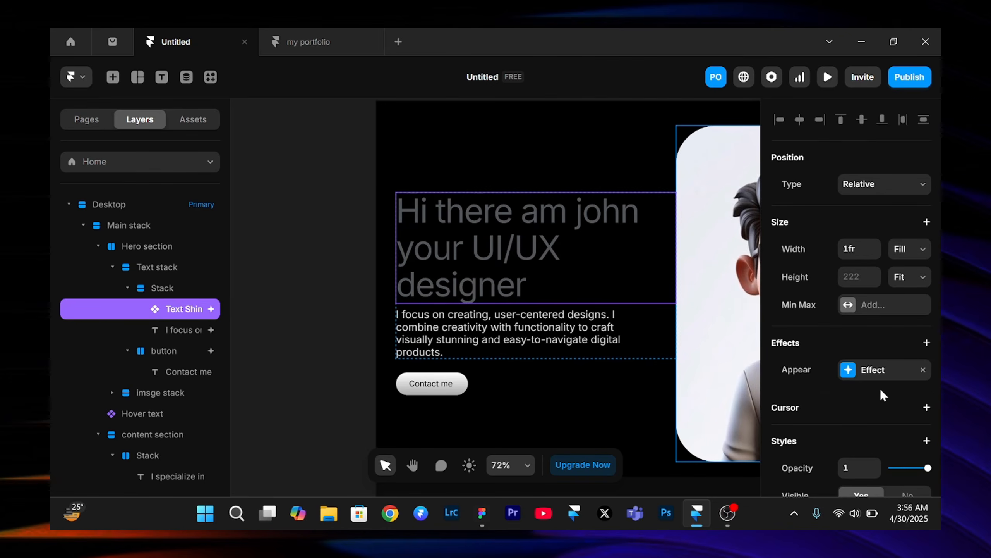
{"action": "left_click", "coordinate": [850, 370]}
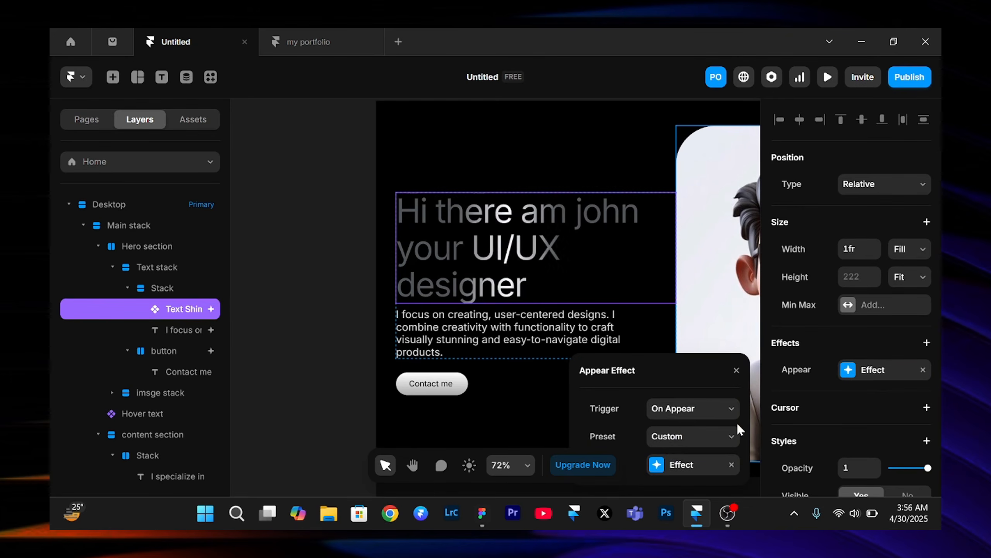
{"action": "left_click", "coordinate": [658, 462]}
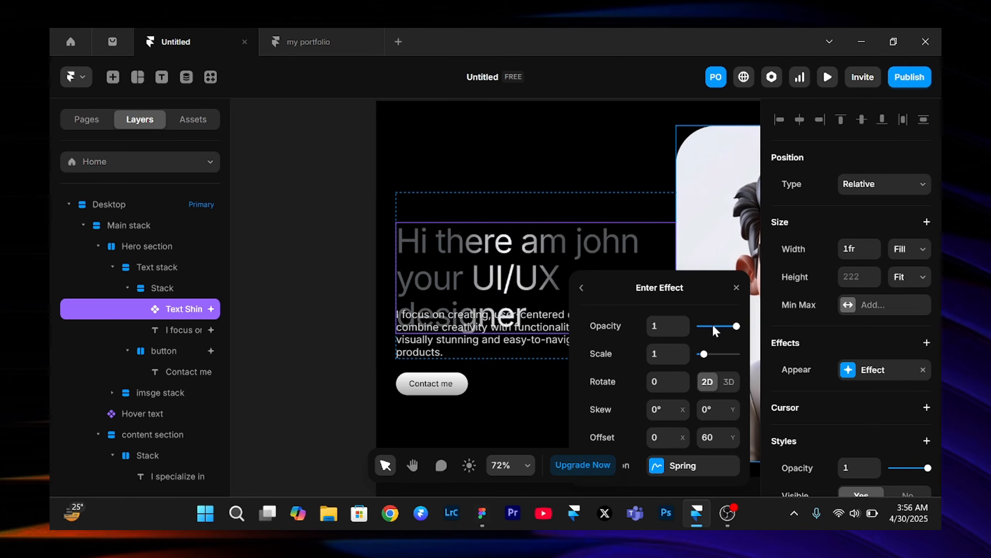
{"action": "left_click_drag", "start_coordinate": [713, 326], "coordinate": [704, 326]}
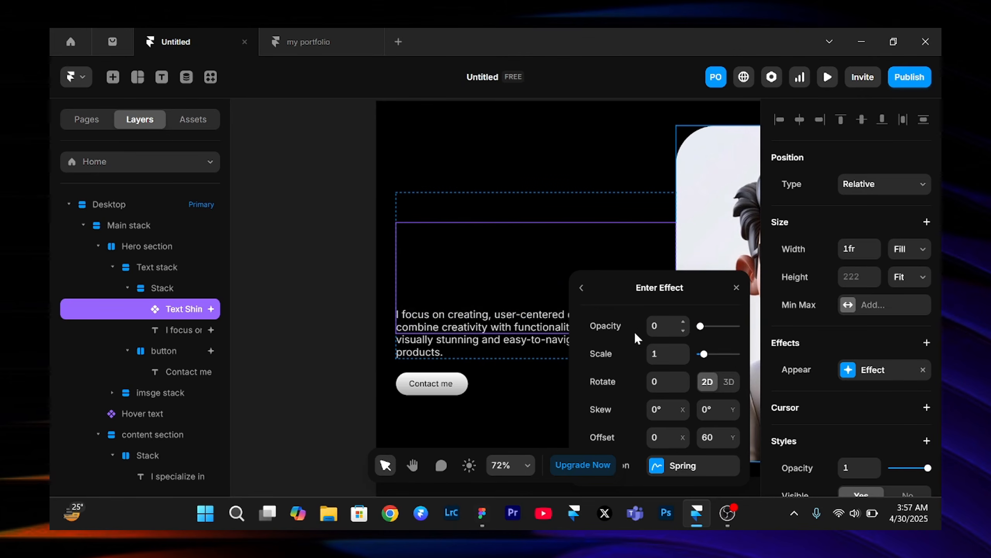
Set the opacity of the hero paragraph's enter effect to 0
{"action": "left_click", "coordinate": [490, 318]}
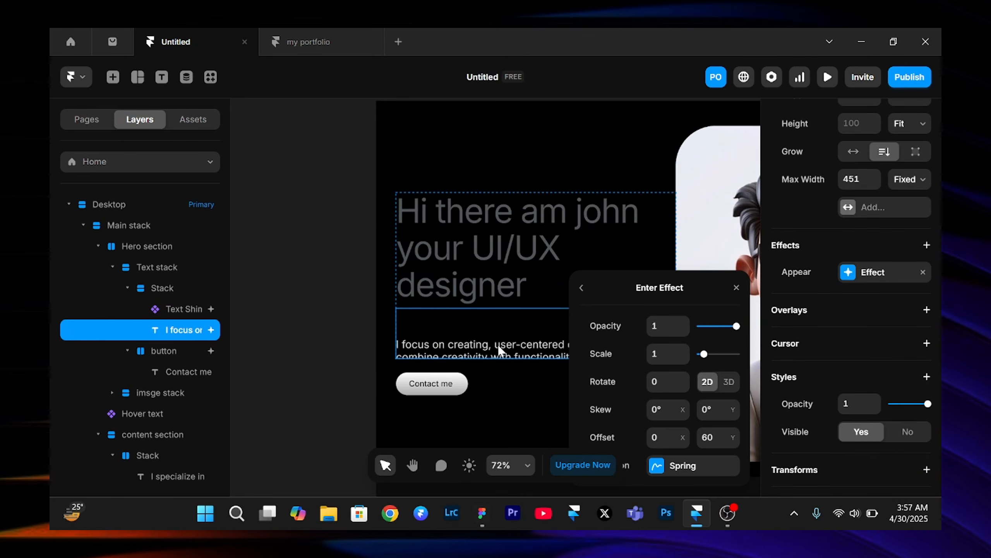
{"action": "left_click", "coordinate": [704, 326]}
{"action": "left_click_drag", "start_coordinate": [705, 328], "coordinate": [700, 326]}
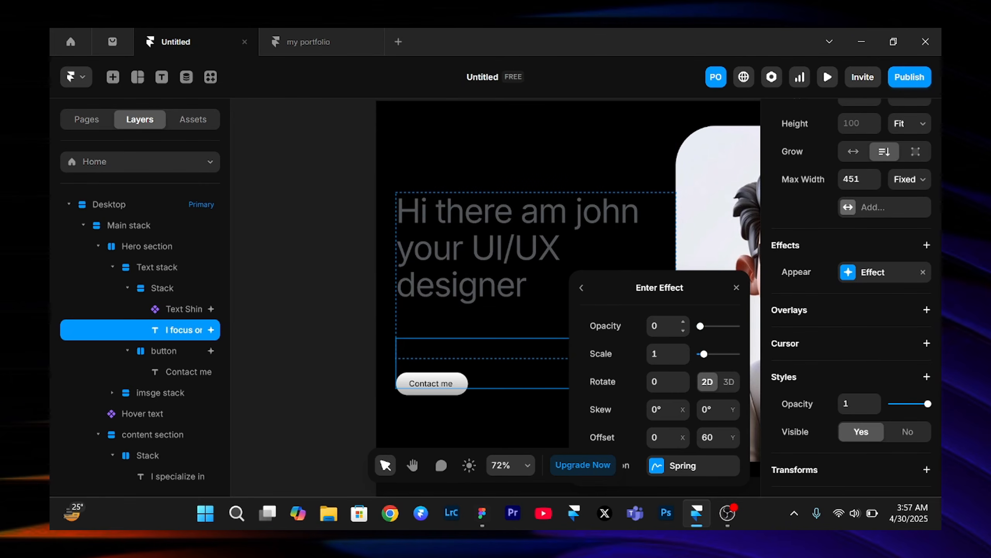
Select the Contact me button, close the effect settings and preview the hero's entrance animations
{"action": "left_click", "coordinate": [428, 375]}
{"action": "left_click", "coordinate": [324, 314]}
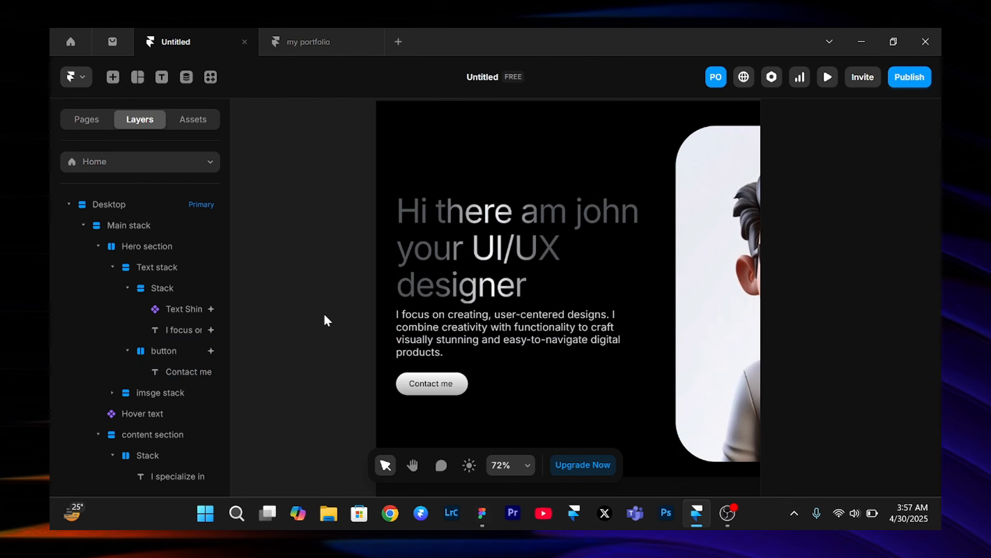
{"action": "left_click", "coordinate": [826, 78]}
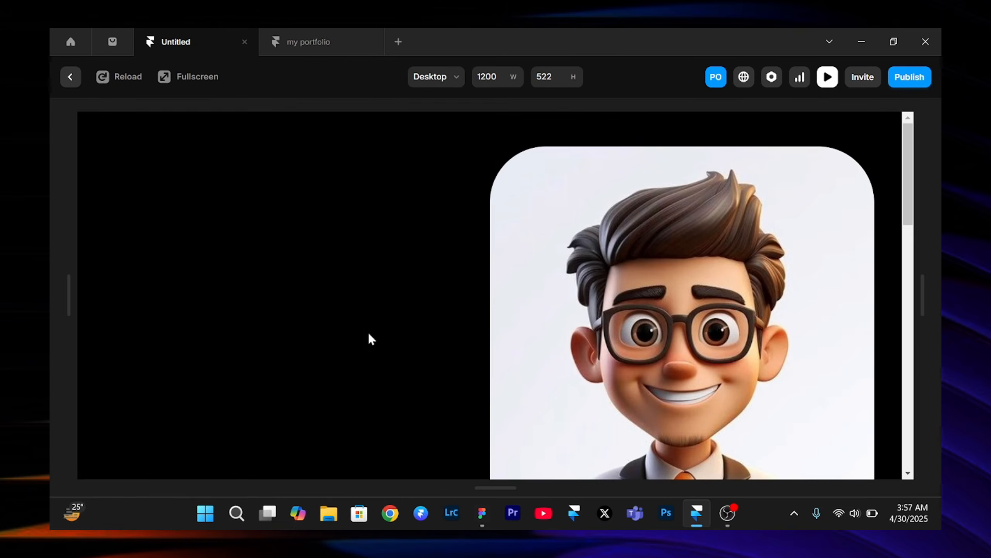
Reload the preview to replay the hero text and button animations, and return to the canvas
{"action": "scroll", "coordinate": [368, 338], "scroll_direction": "down", "scroll_amount": 3}
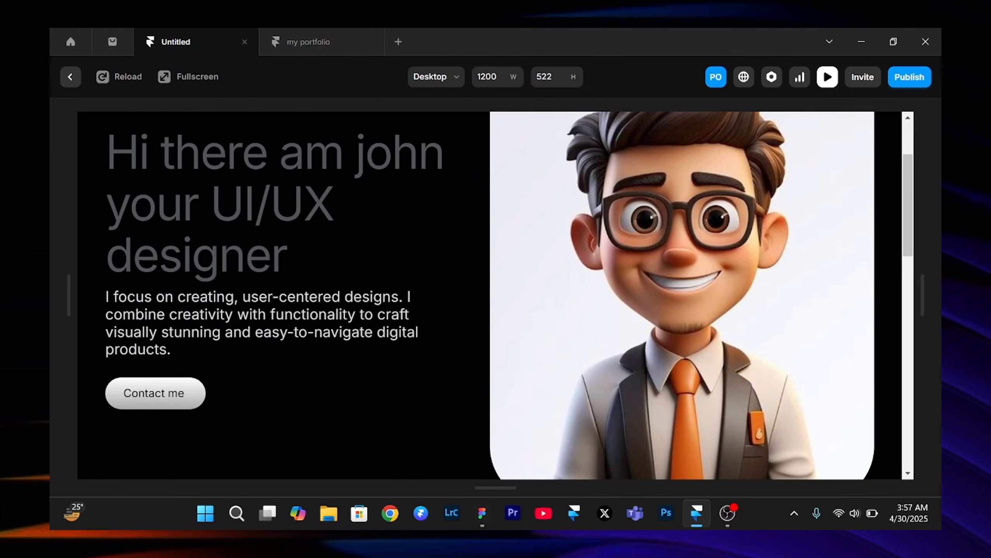
{"action": "left_click", "coordinate": [121, 80]}
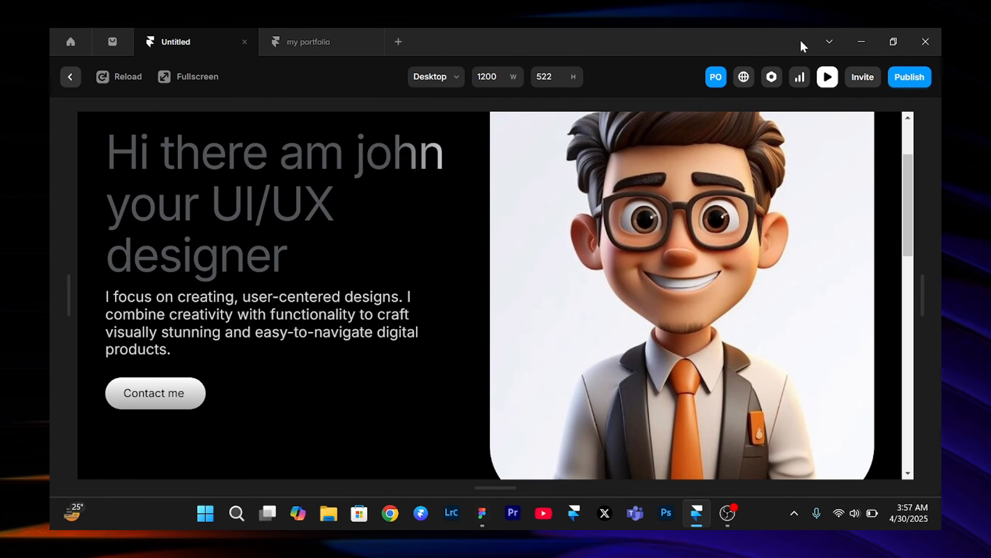
{"action": "left_click", "coordinate": [827, 77]}
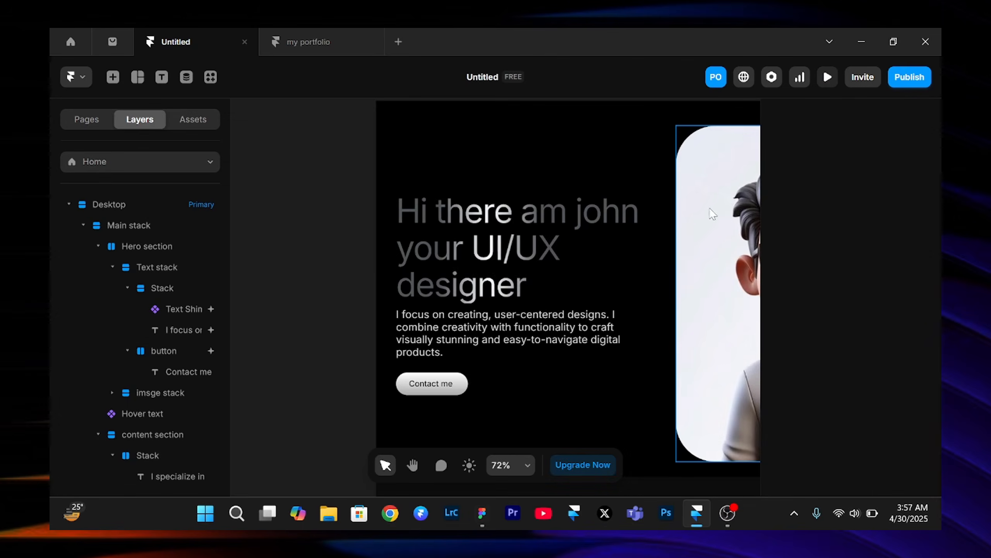
Add an Appear effect to the stack holding the hero's character image and open its effect settings
{"action": "scroll", "coordinate": [685, 224], "scroll_direction": "down", "scroll_amount": 3}
{"action": "left_click", "coordinate": [686, 225]}
{"action": "scroll", "coordinate": [835, 387], "scroll_direction": "down", "scroll_amount": 5}
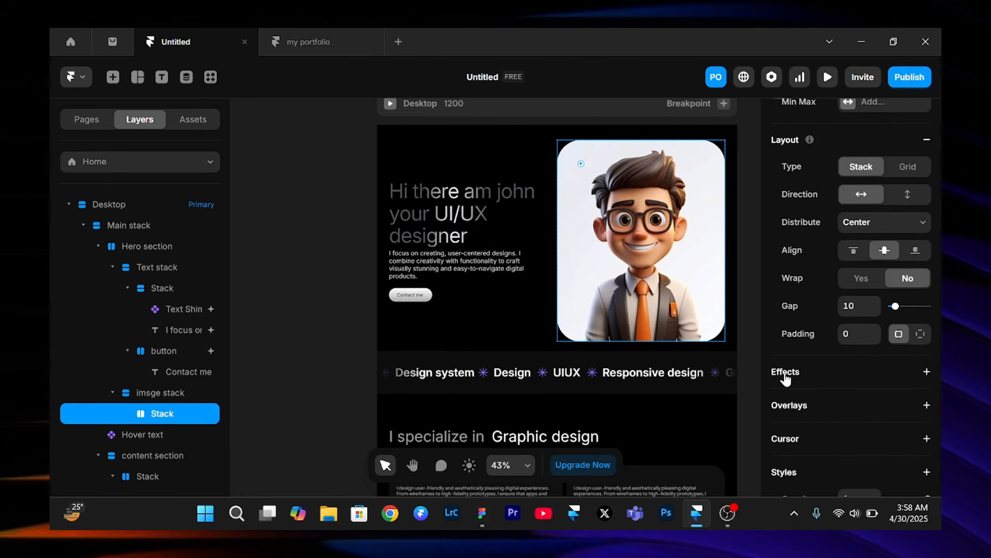
{"action": "left_click", "coordinate": [784, 371]}
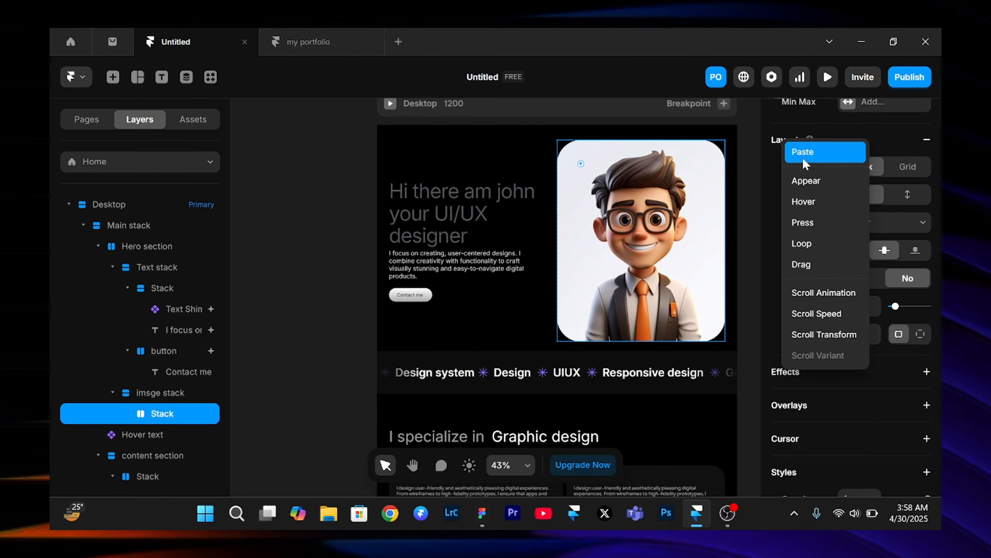
{"action": "left_click", "coordinate": [805, 178]}
{"action": "left_click", "coordinate": [848, 399]}
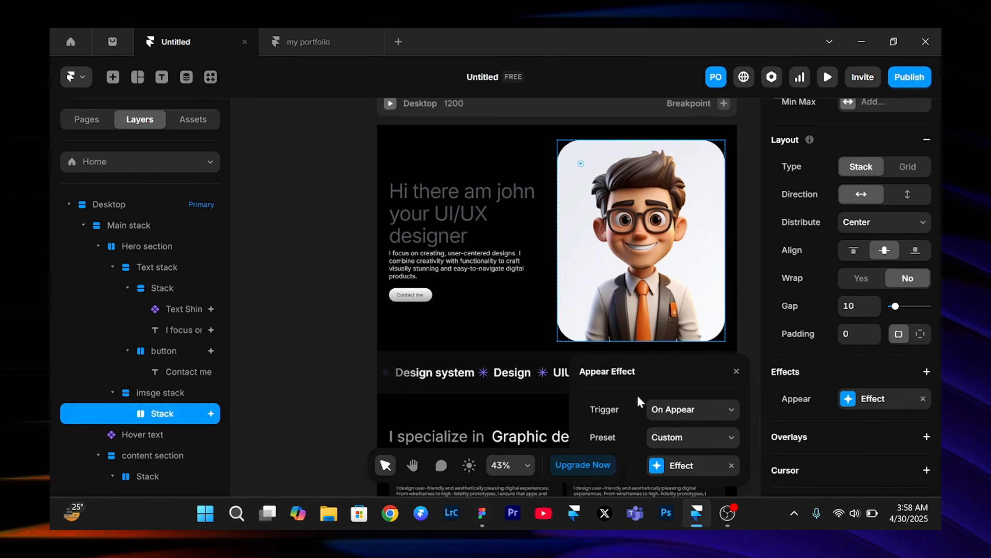
Set the opacity of the hero image's enter effect to 0 and preview the page
{"action": "left_click", "coordinate": [657, 466]}
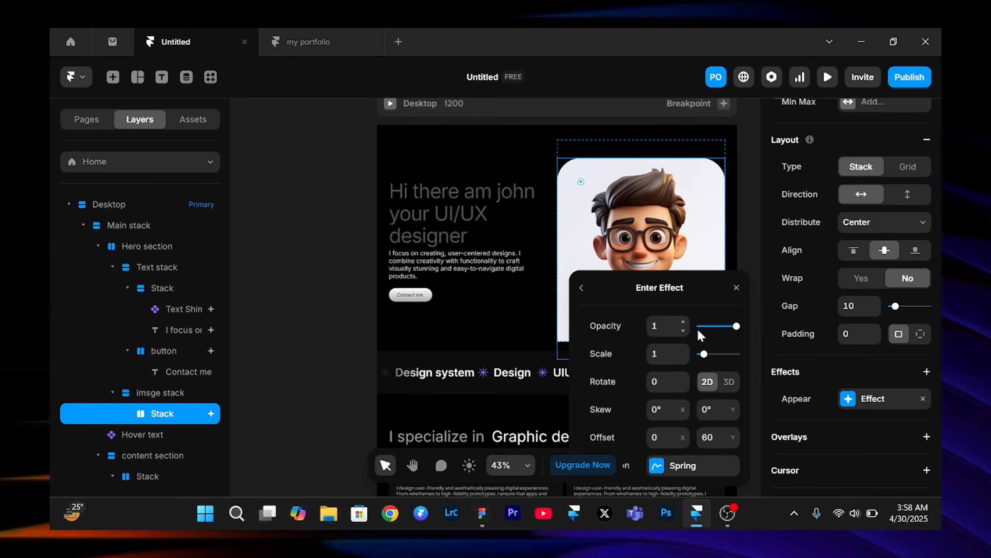
{"action": "left_click_drag", "start_coordinate": [706, 327], "coordinate": [699, 326]}
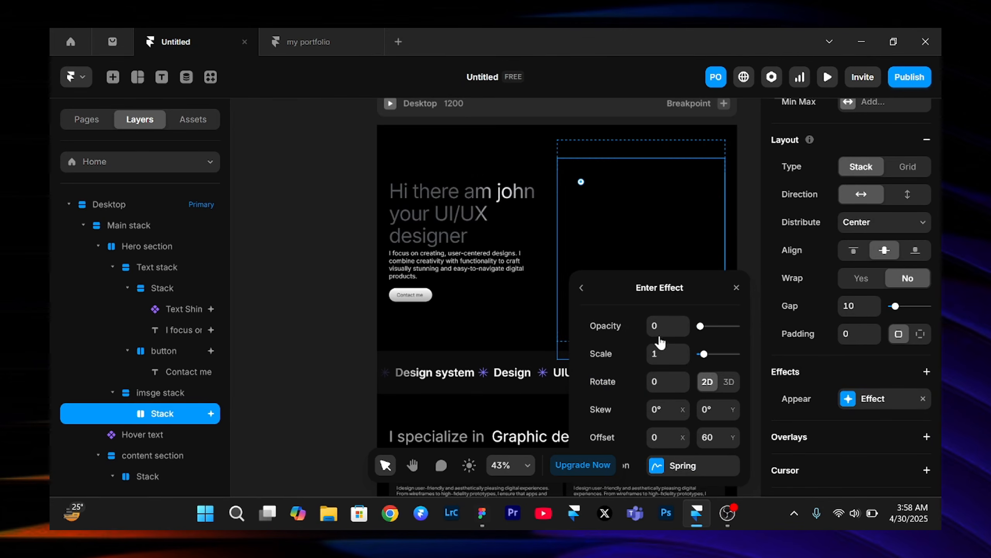
{"action": "left_click", "coordinate": [323, 264]}
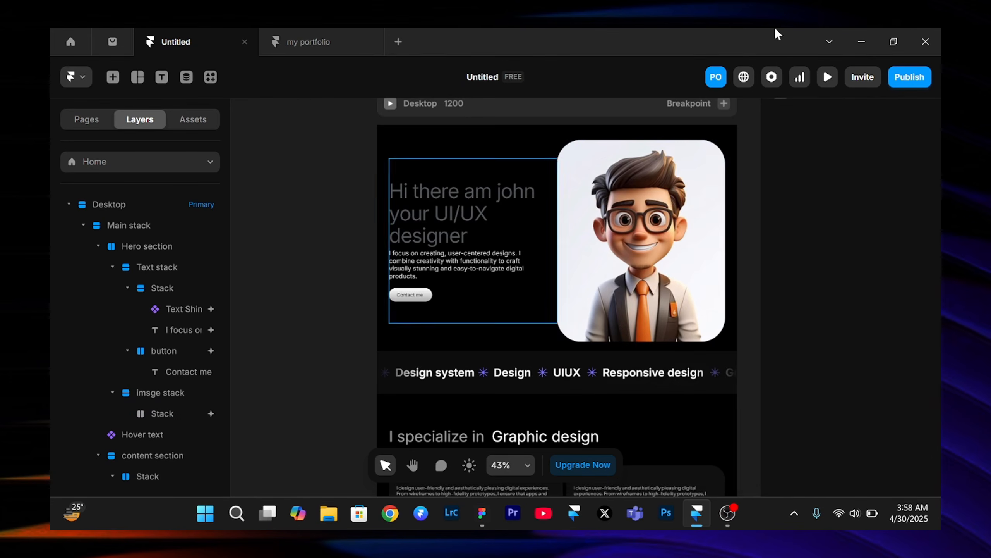
{"action": "left_click", "coordinate": [828, 77]}
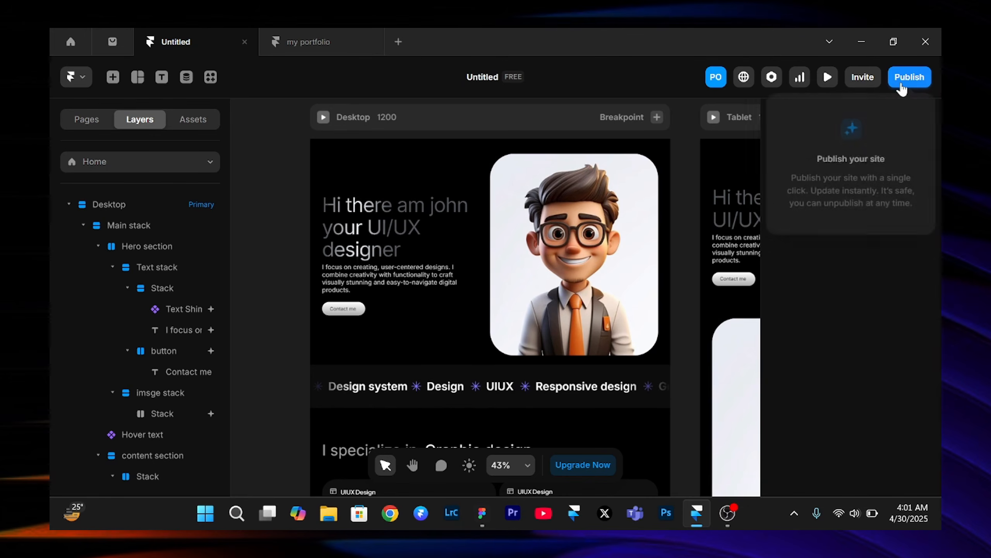
Publish the site to its free Framer domain and open the live page
{"action": "left_click", "coordinate": [903, 82]}
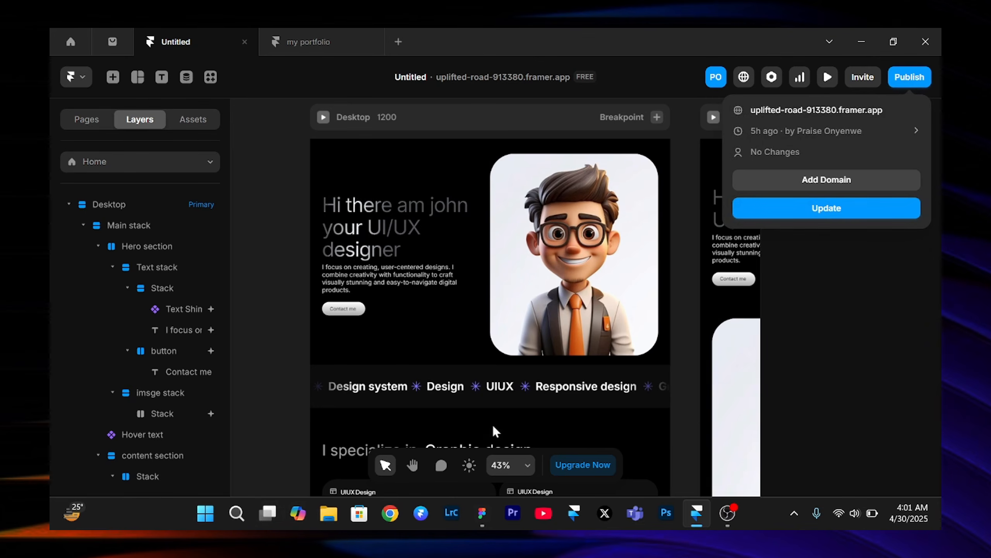
{"action": "left_click", "coordinate": [470, 76]}
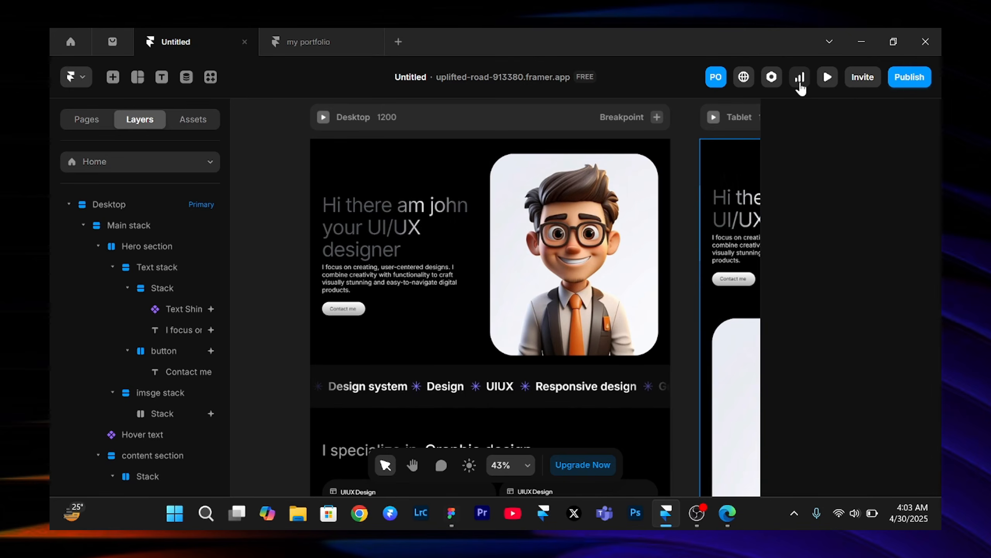
Review the published site's analytics for the last 30 days and its general site settings
{"action": "left_click", "coordinate": [800, 84]}
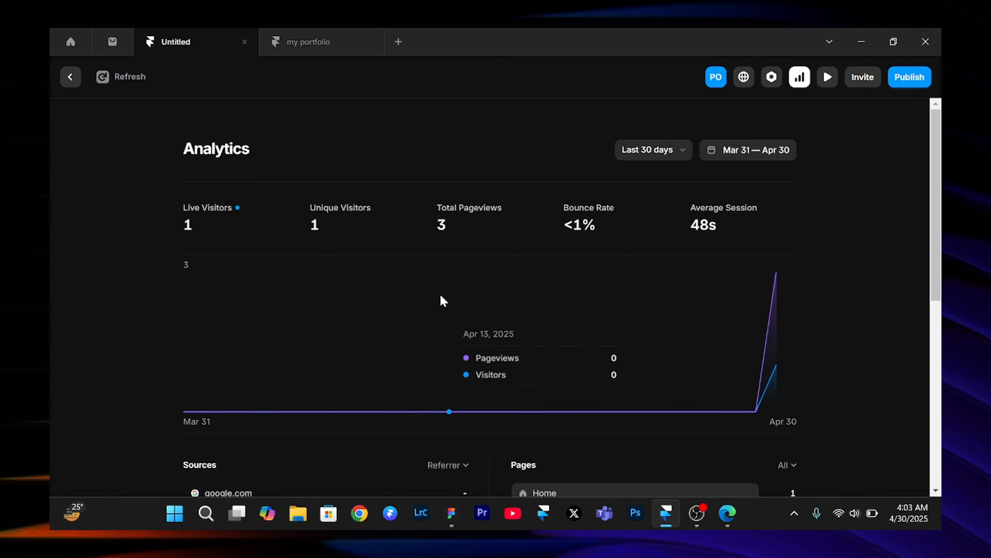
{"action": "scroll", "coordinate": [440, 294], "scroll_direction": "down", "scroll_amount": 2}
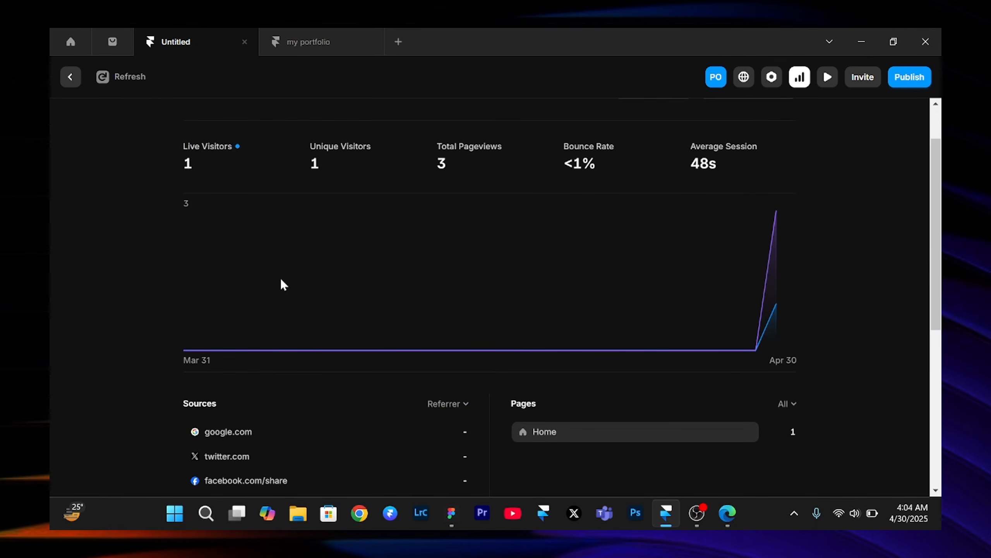
{"action": "left_click", "coordinate": [771, 79]}
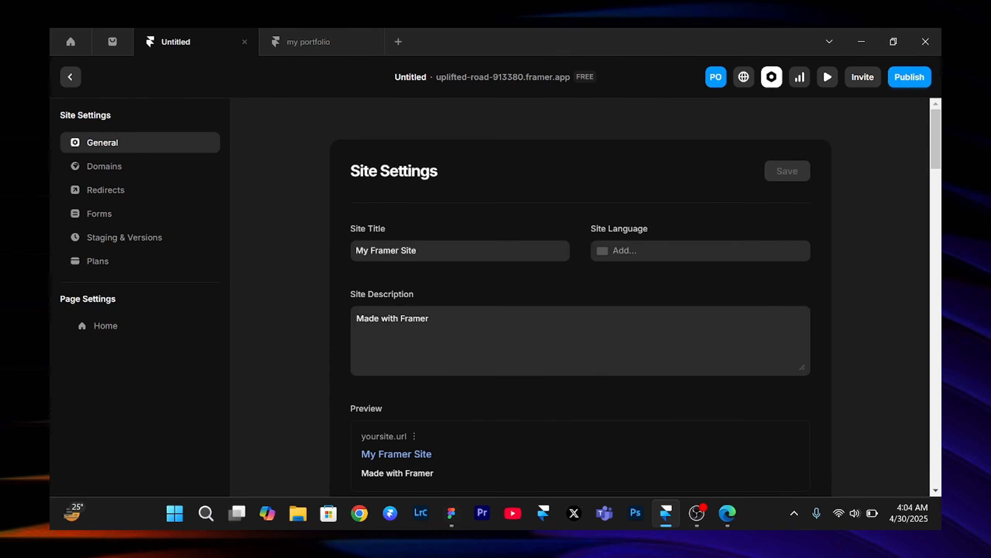
{"action": "scroll", "coordinate": [429, 354], "scroll_direction": "down", "scroll_amount": 10}
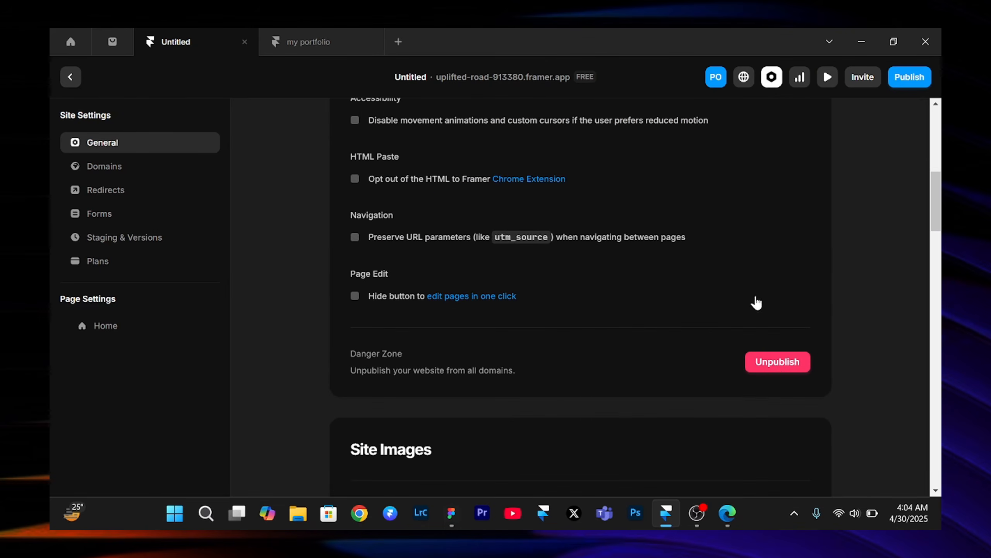